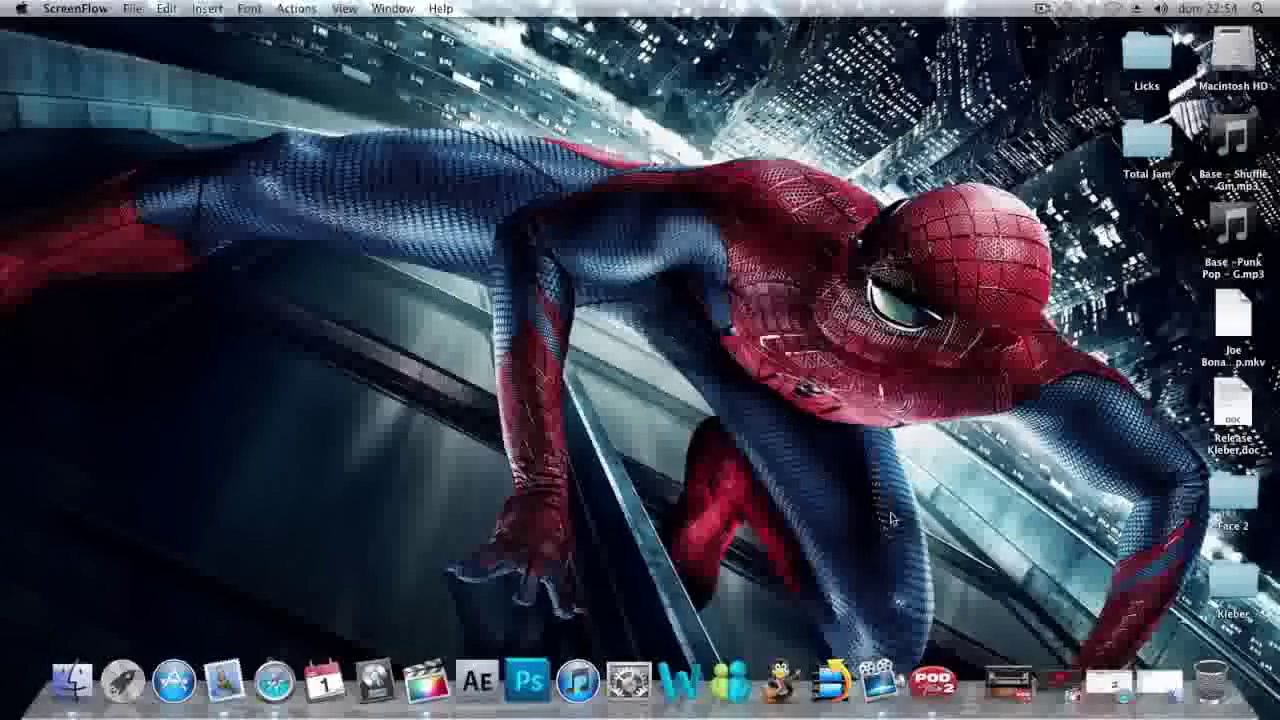
# Launch Final Cut Pro, rename New Event 1-07-12 to 'Editando', and bring up the project media folder
pyautogui.click(1060, 684)
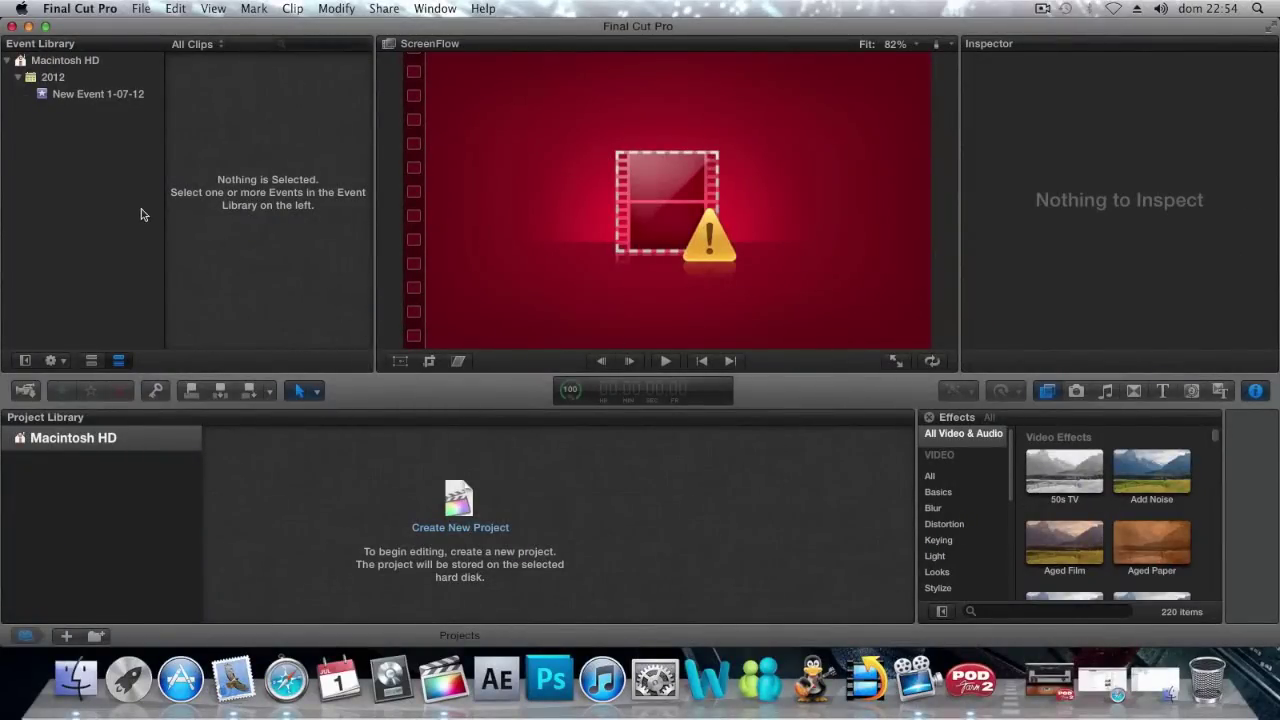
pyautogui.click(70, 95)
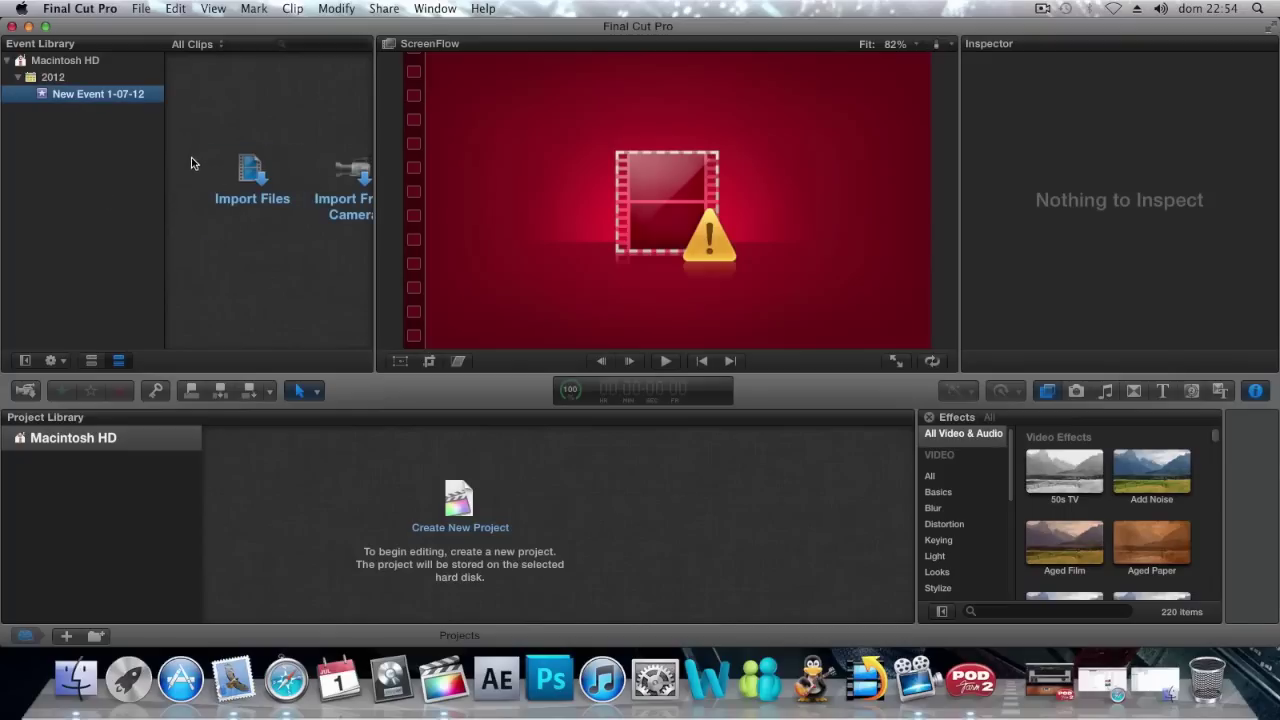
pyautogui.click(73, 97)
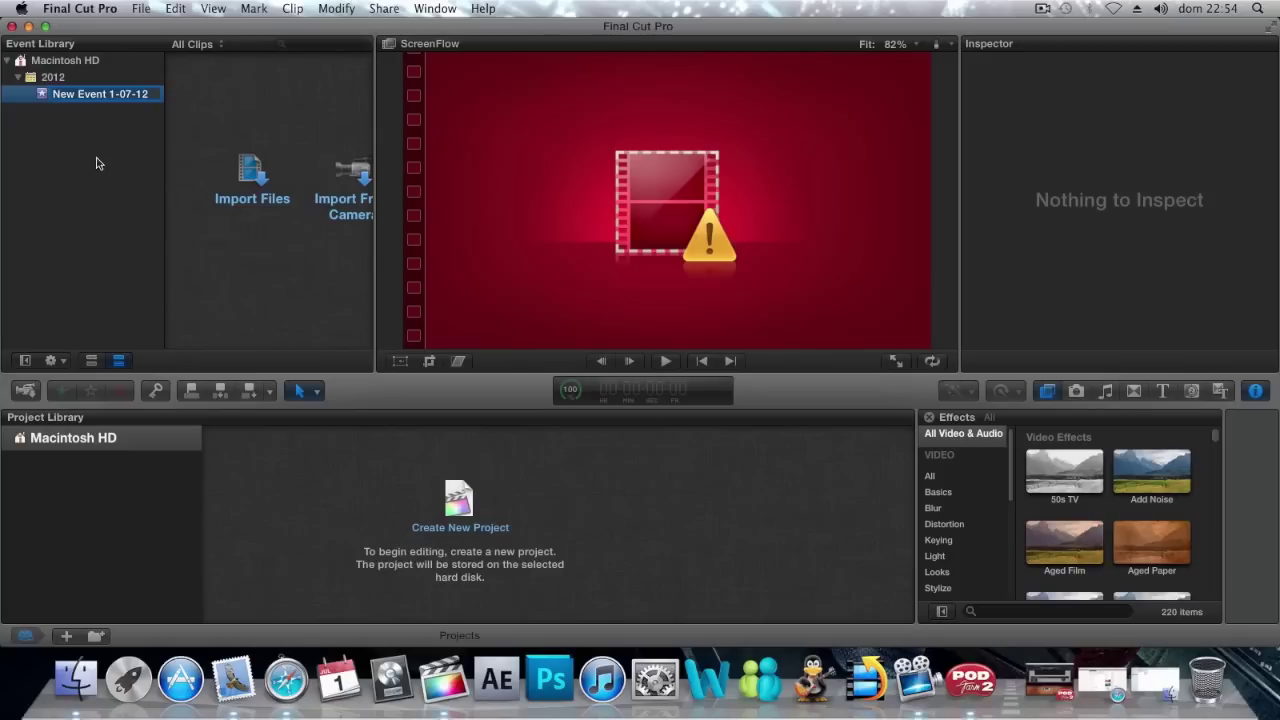
pyautogui.write('Editando')
pyautogui.press('Return')
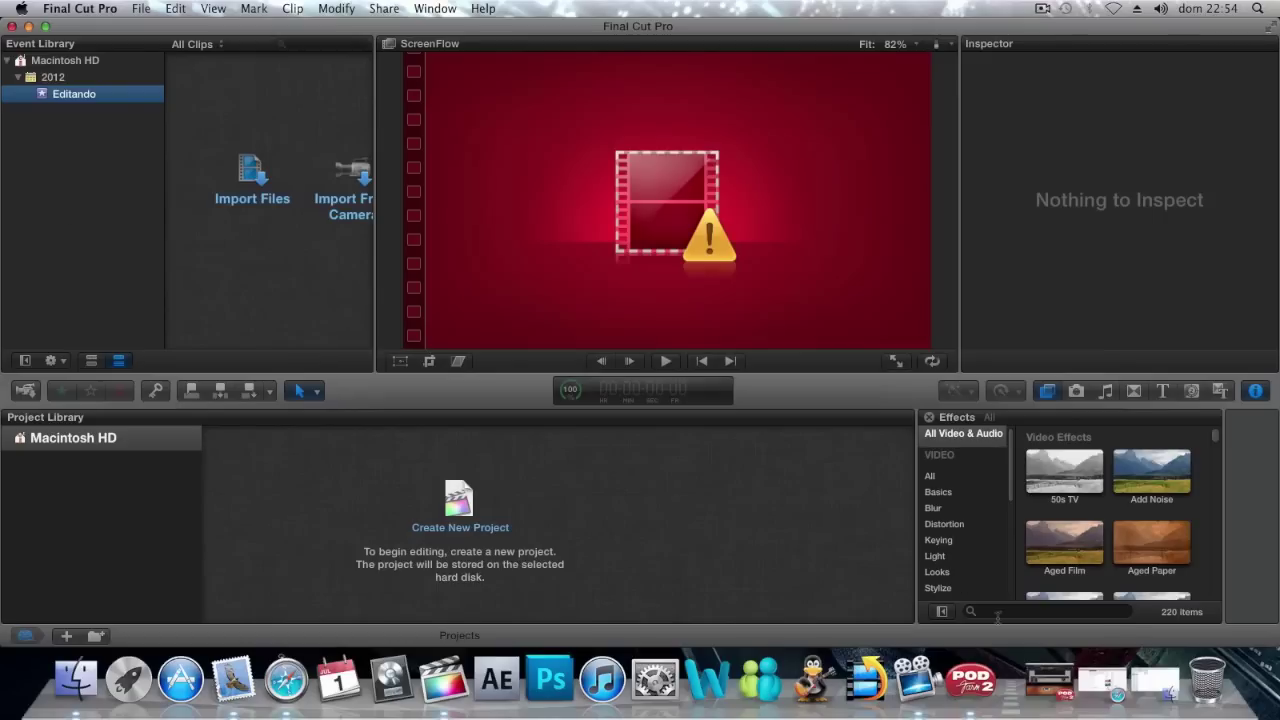
pyautogui.click(1155, 680)
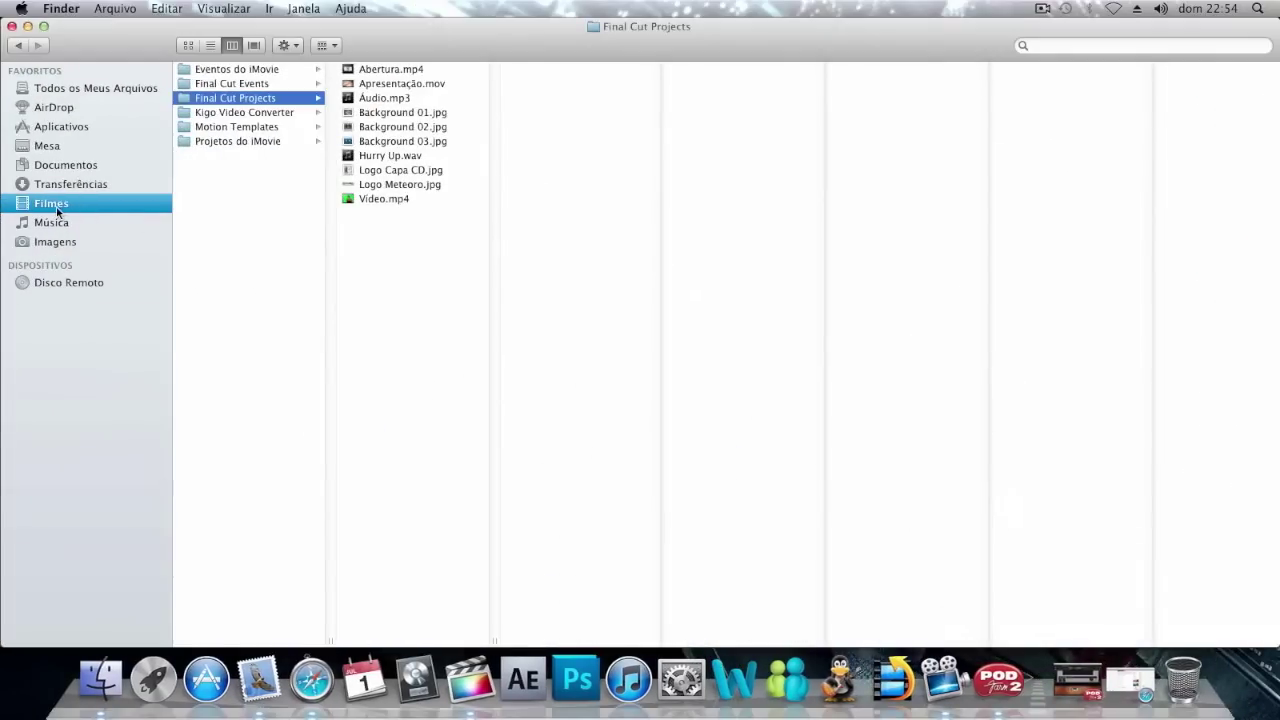
# Preview the green-screen Video.mp4 clip in Final Cut Projects, then return to Final Cut Pro
pyautogui.click(240, 112)
pyautogui.click(240, 100)
pyautogui.moveTo(419, 222); pyautogui.dragTo(381, 72)
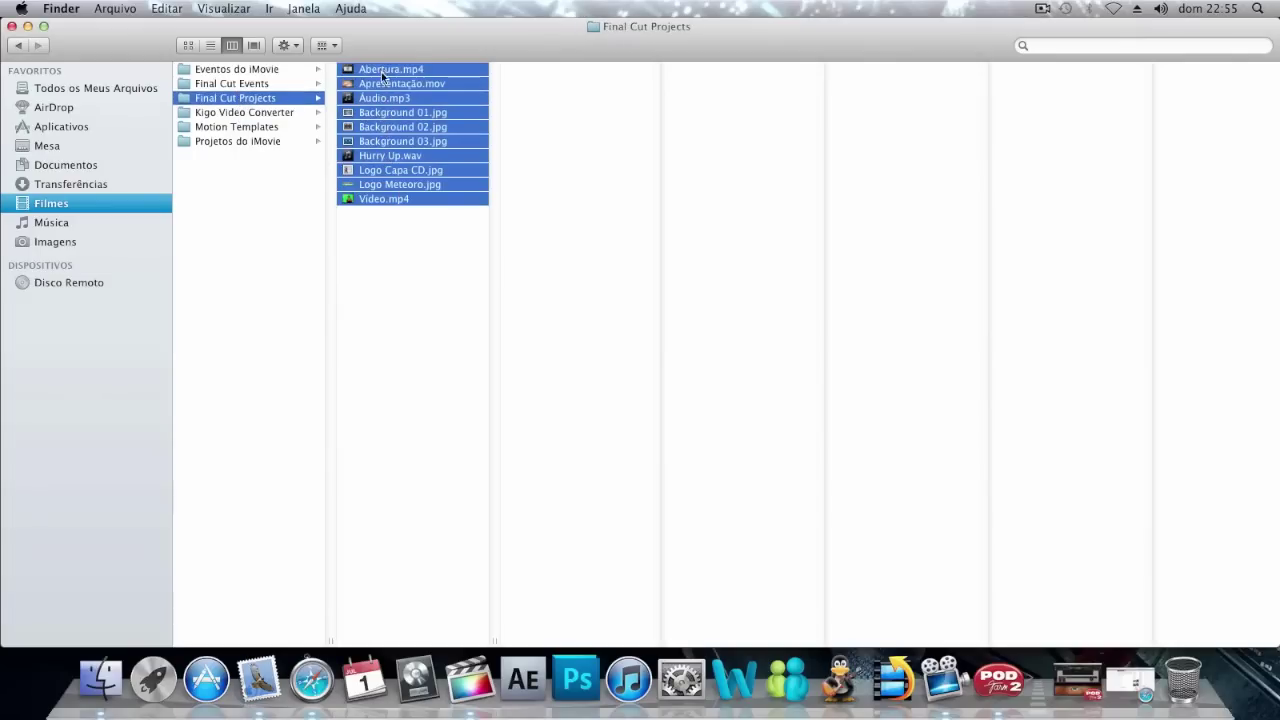
pyautogui.click(424, 259)
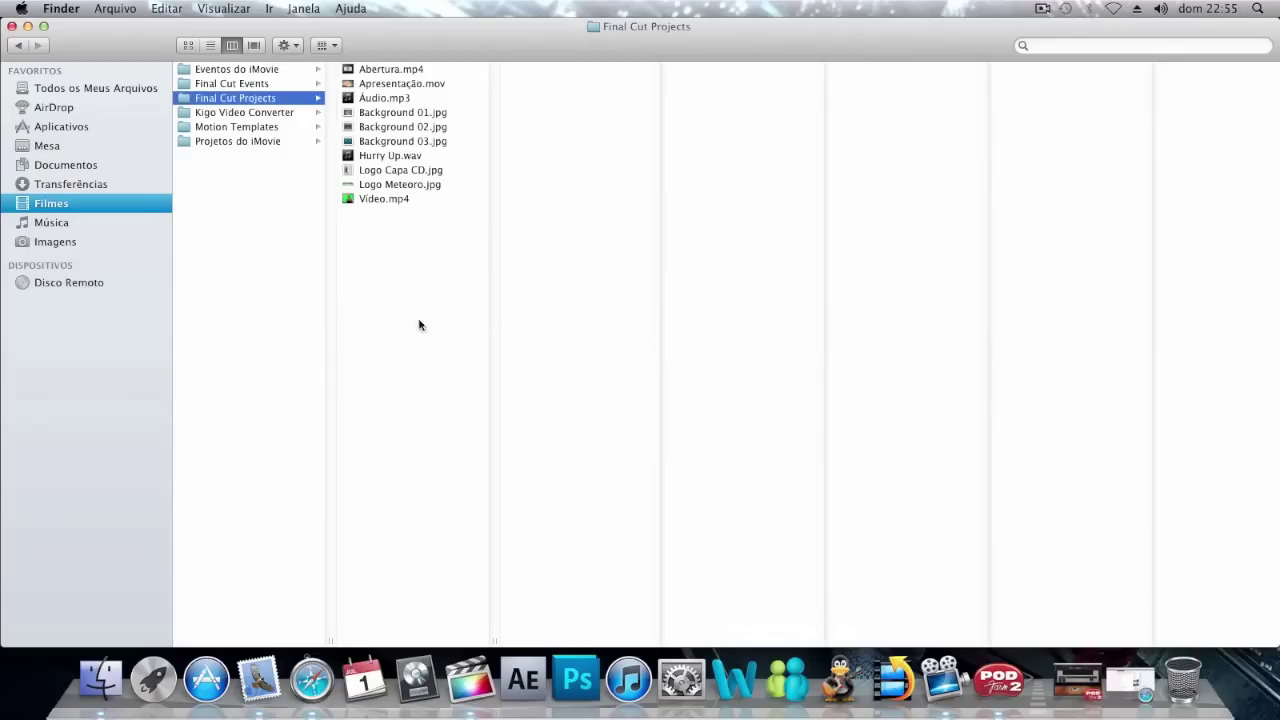
pyautogui.click(374, 199)
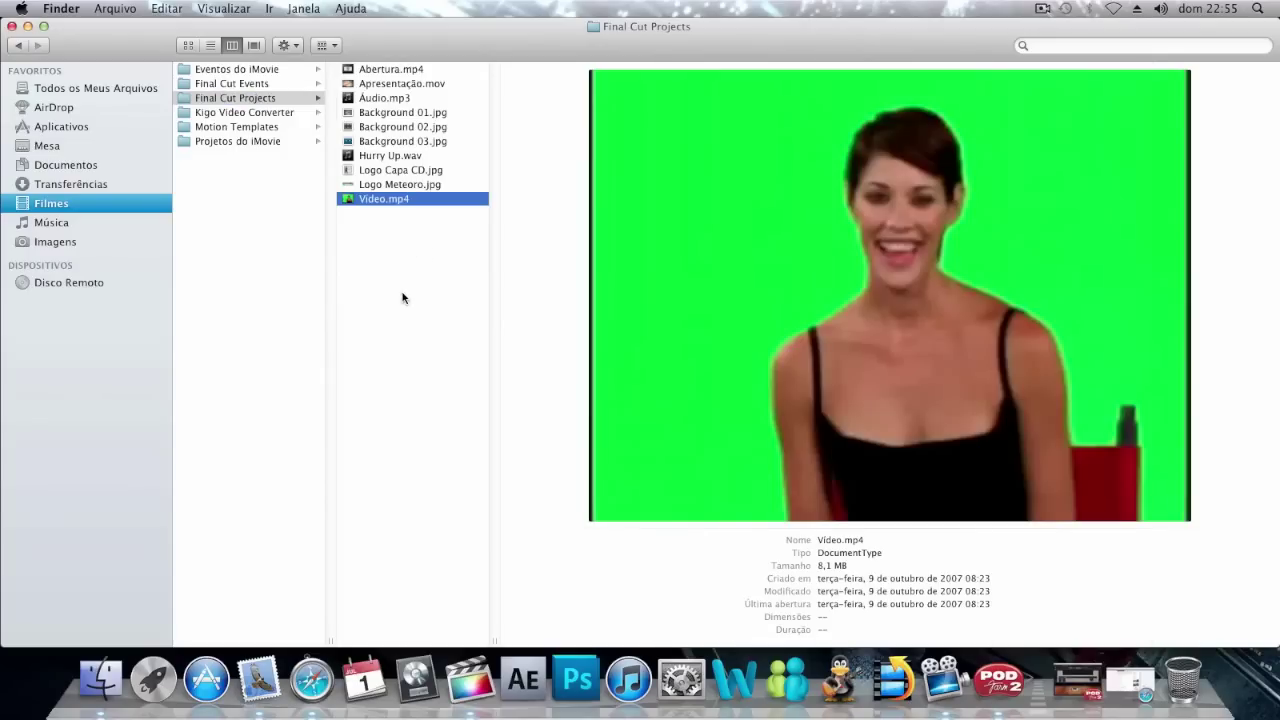
pyautogui.moveTo(699, 218)
pyautogui.click(476, 682)
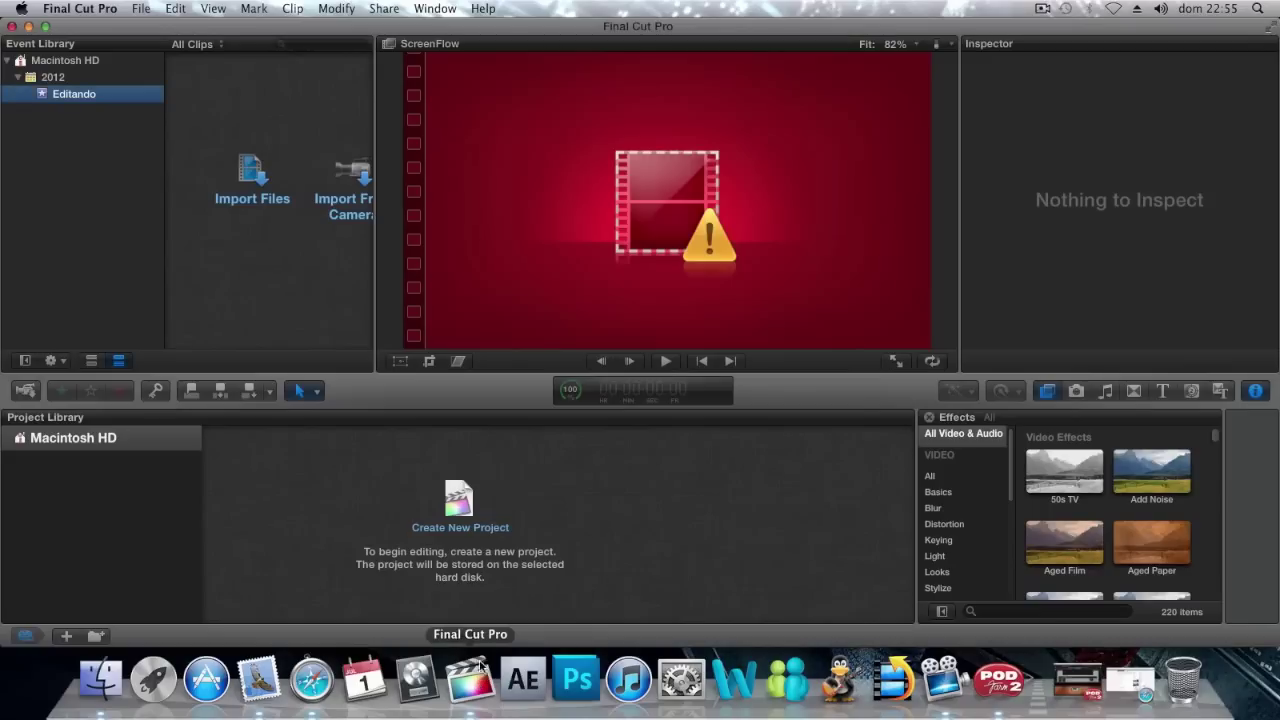
# Import Video.mp4 from the Final Cut Projects folder into the Editando event
pyautogui.click(248, 186)
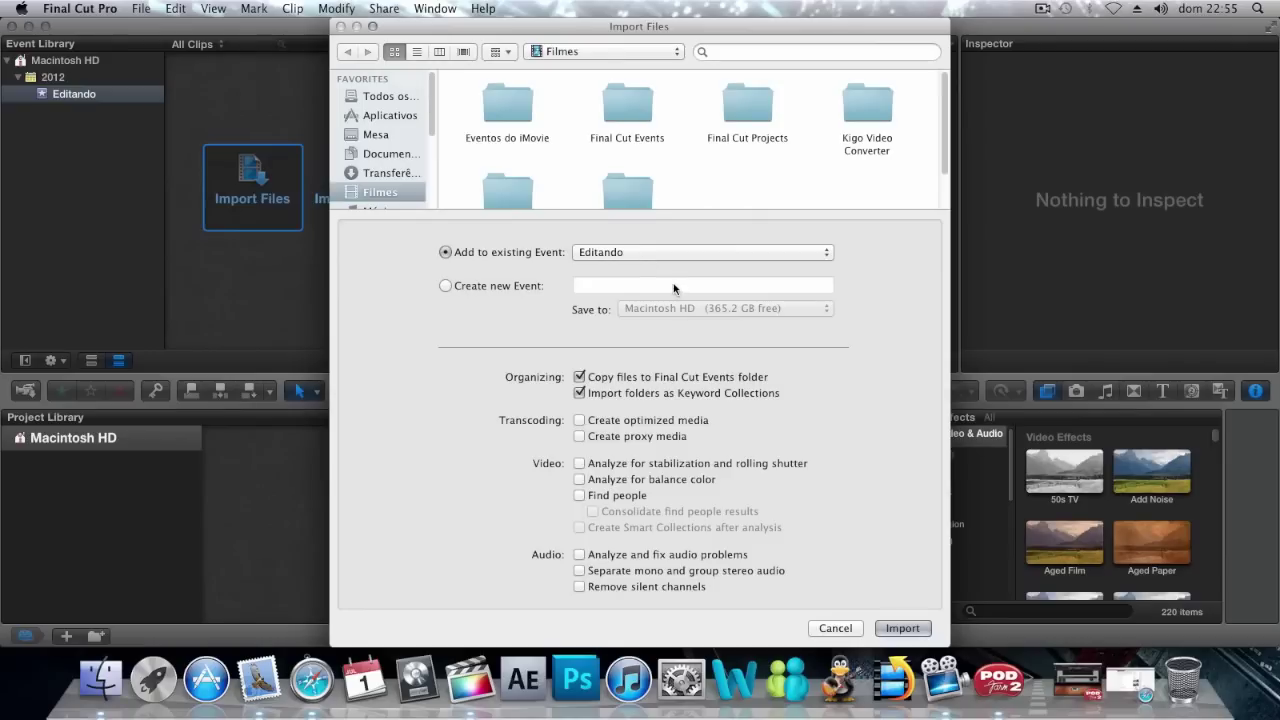
pyautogui.doubleClick(766, 116)
pyautogui.scroll(-3, 722, 160)
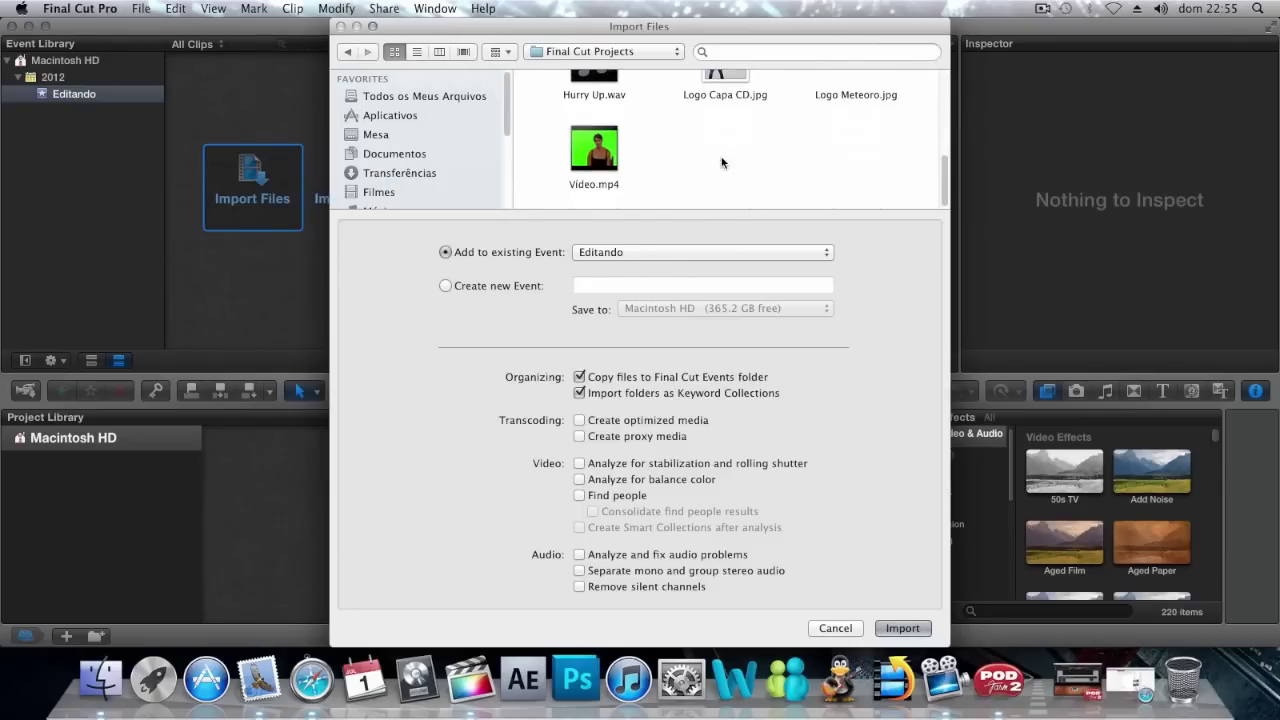
pyautogui.click(593, 150)
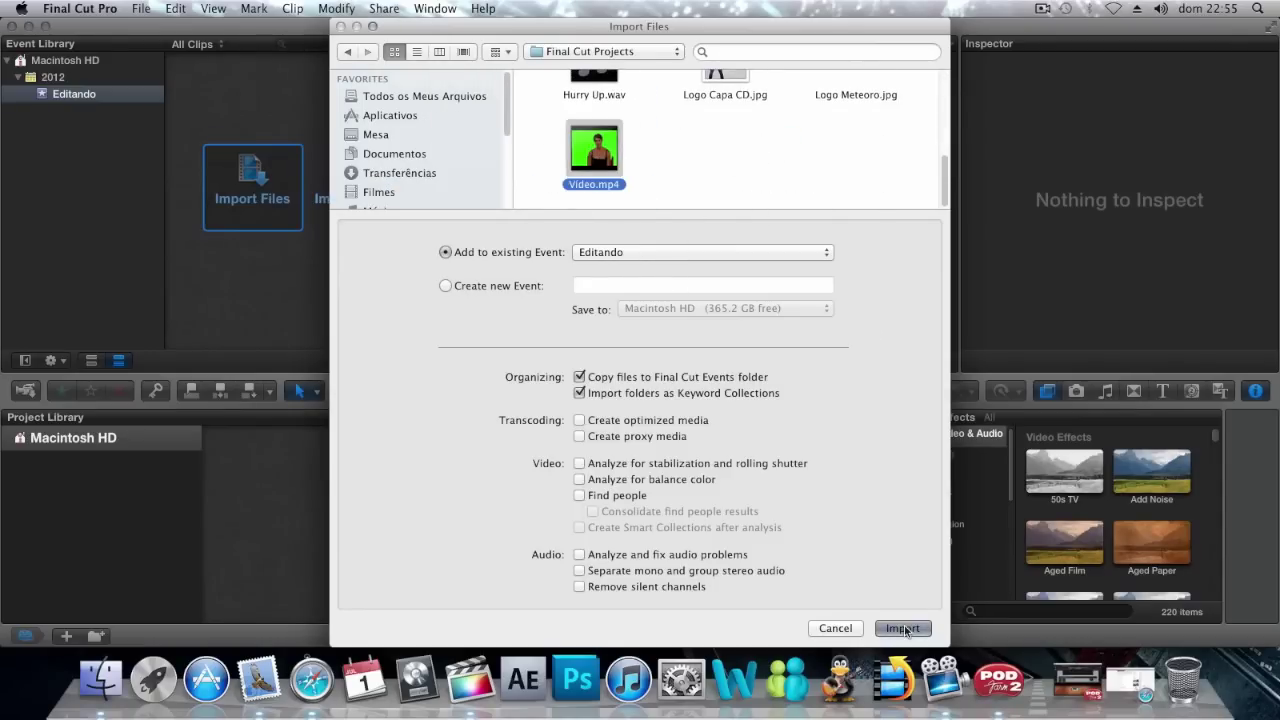
pyautogui.click(902, 628)
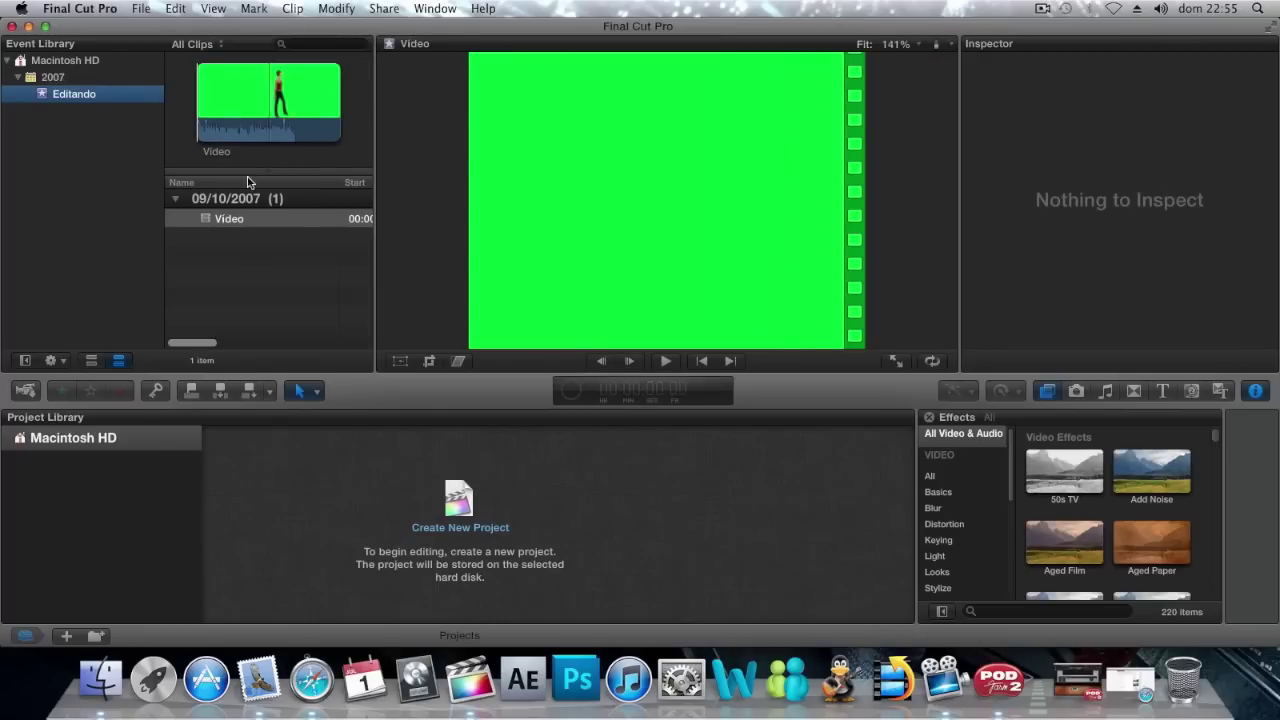
# Create a new empty project named 'Editando'
pyautogui.click(240, 223)
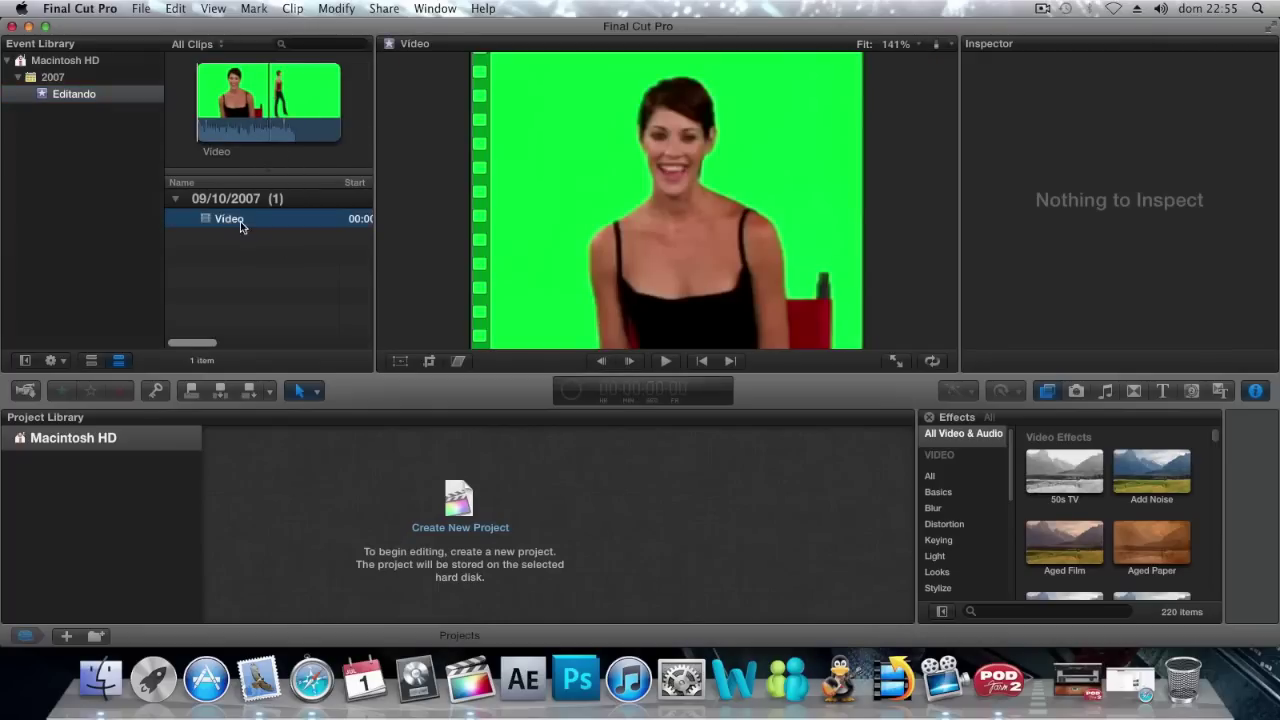
pyautogui.moveTo(317, 486); pyautogui.dragTo(229, 218)
pyautogui.click(456, 522)
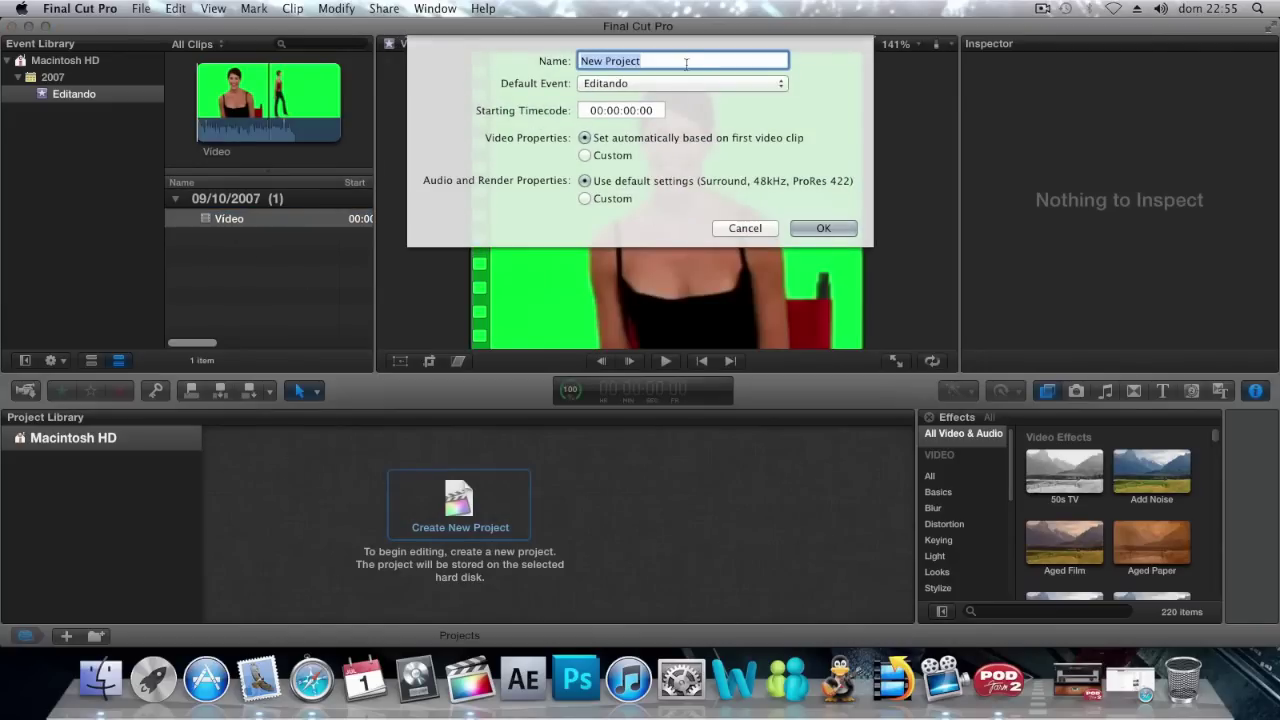
pyautogui.write('Editando')
pyautogui.click(823, 228)
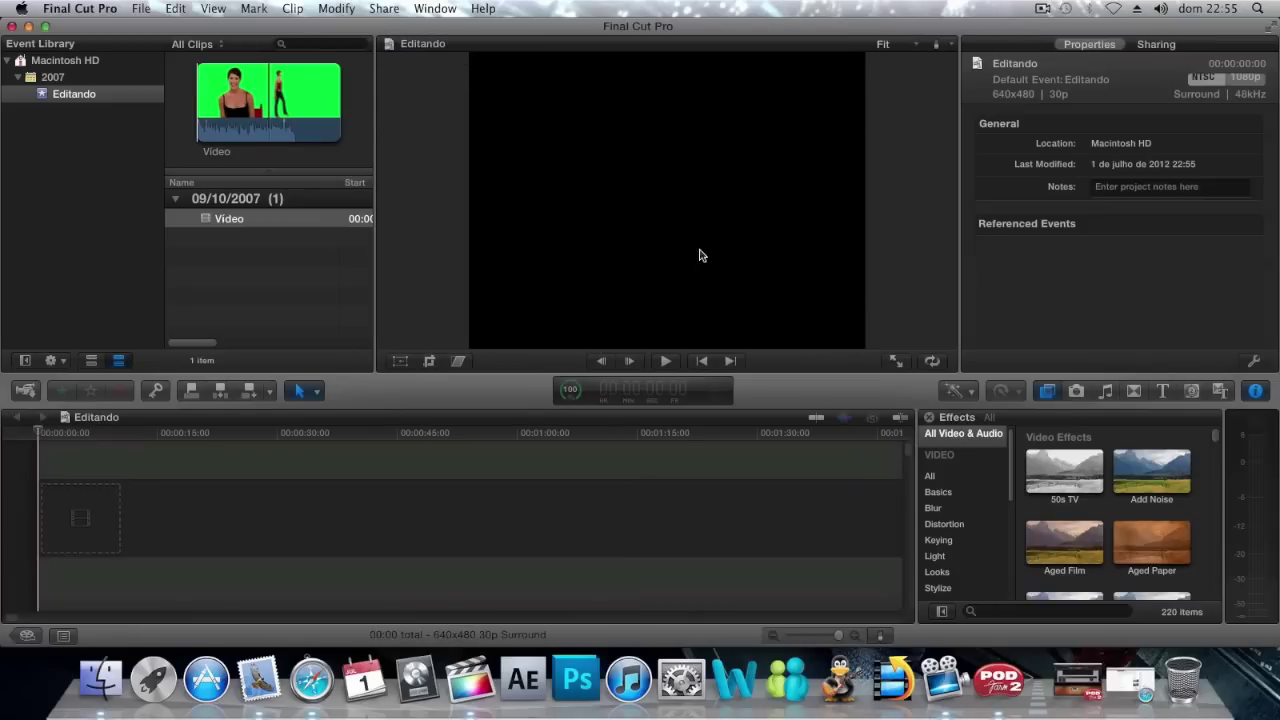
# Drop the Video clip into the timeline and set the project to 720p HD, 1280x720, 23.98p
pyautogui.moveTo(233, 220); pyautogui.dragTo(170, 533)
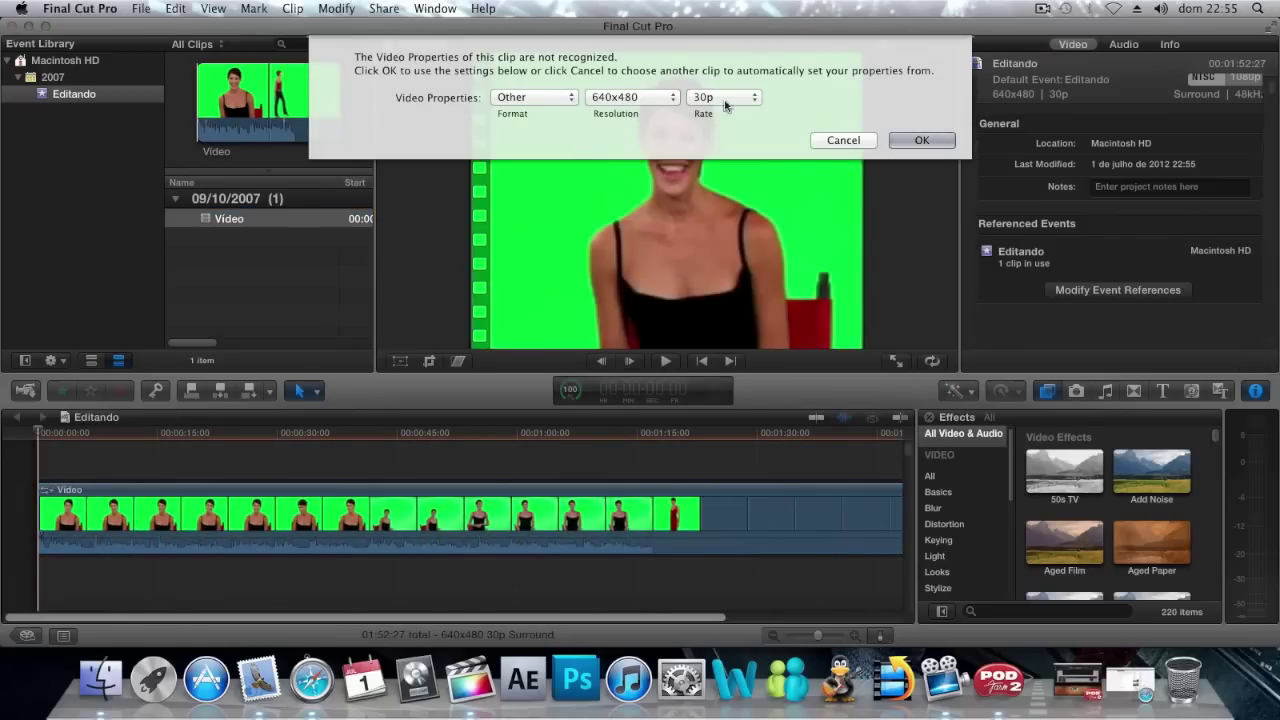
pyautogui.click(574, 99)
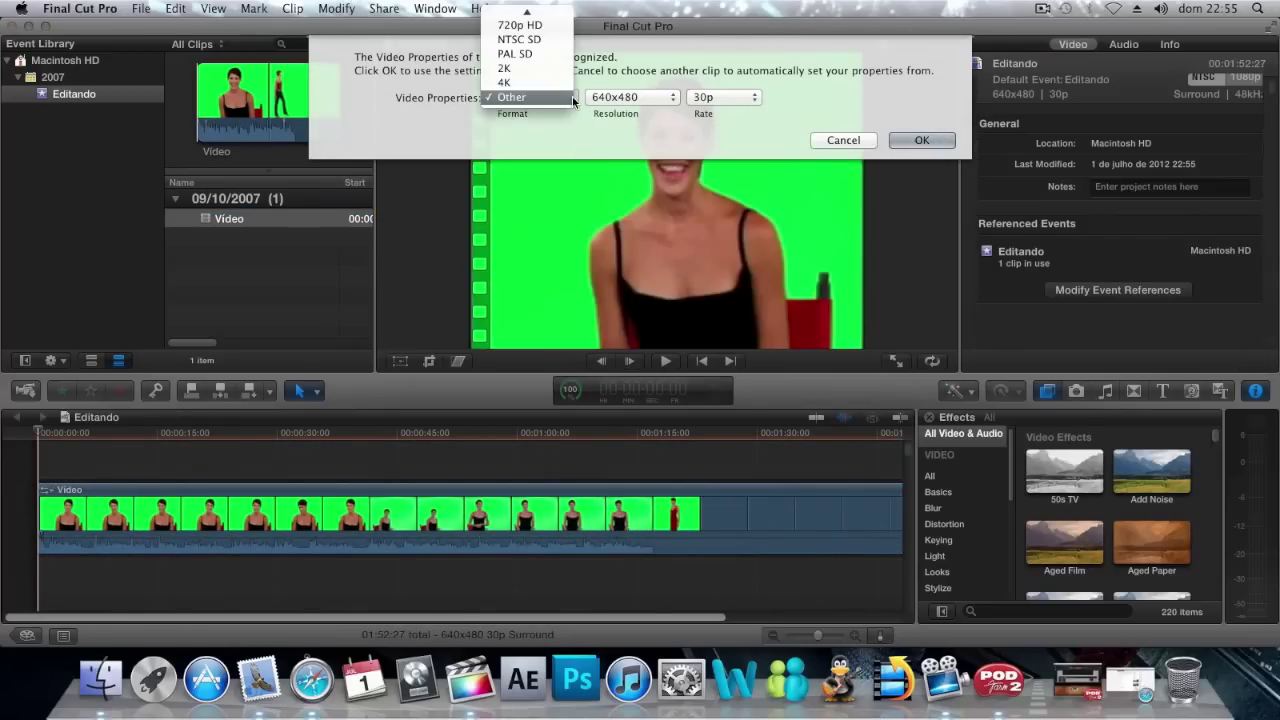
pyautogui.click(521, 25)
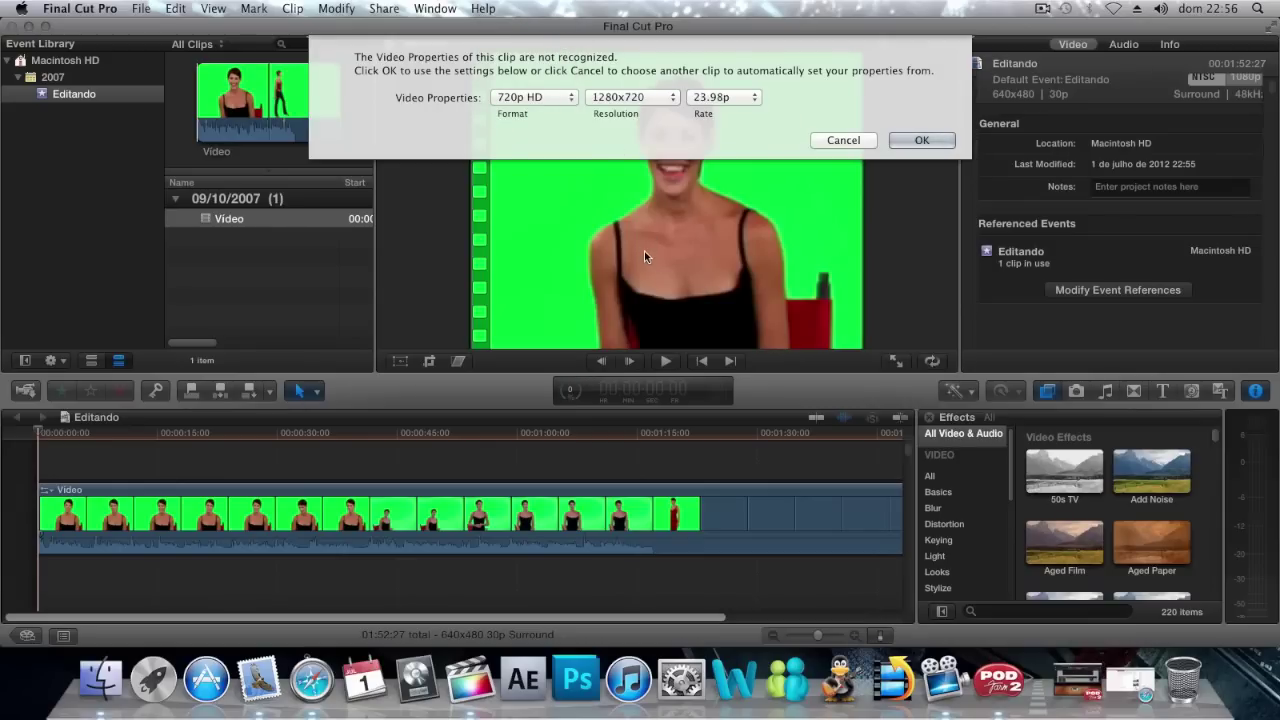
pyautogui.click(921, 142)
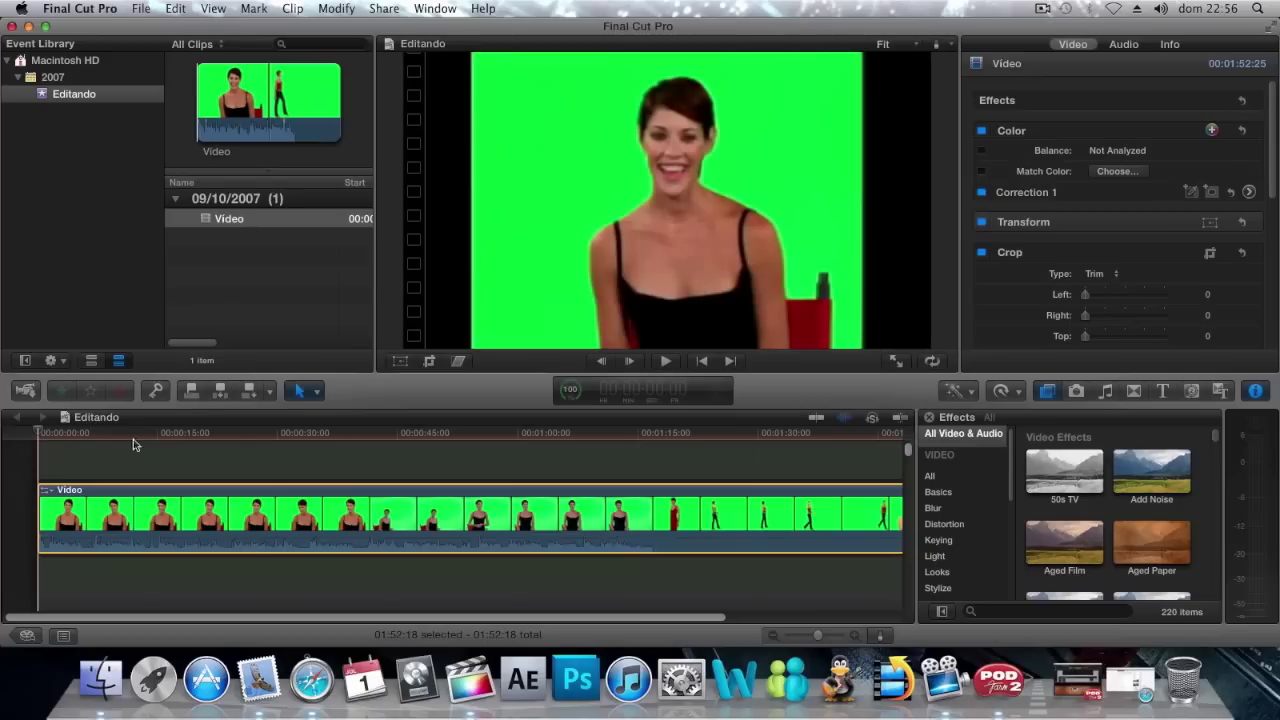
# Fit the whole clip in the timeline, check frames at 13:18 and 7:07, and shrink the viewer
pyautogui.click(774, 636)
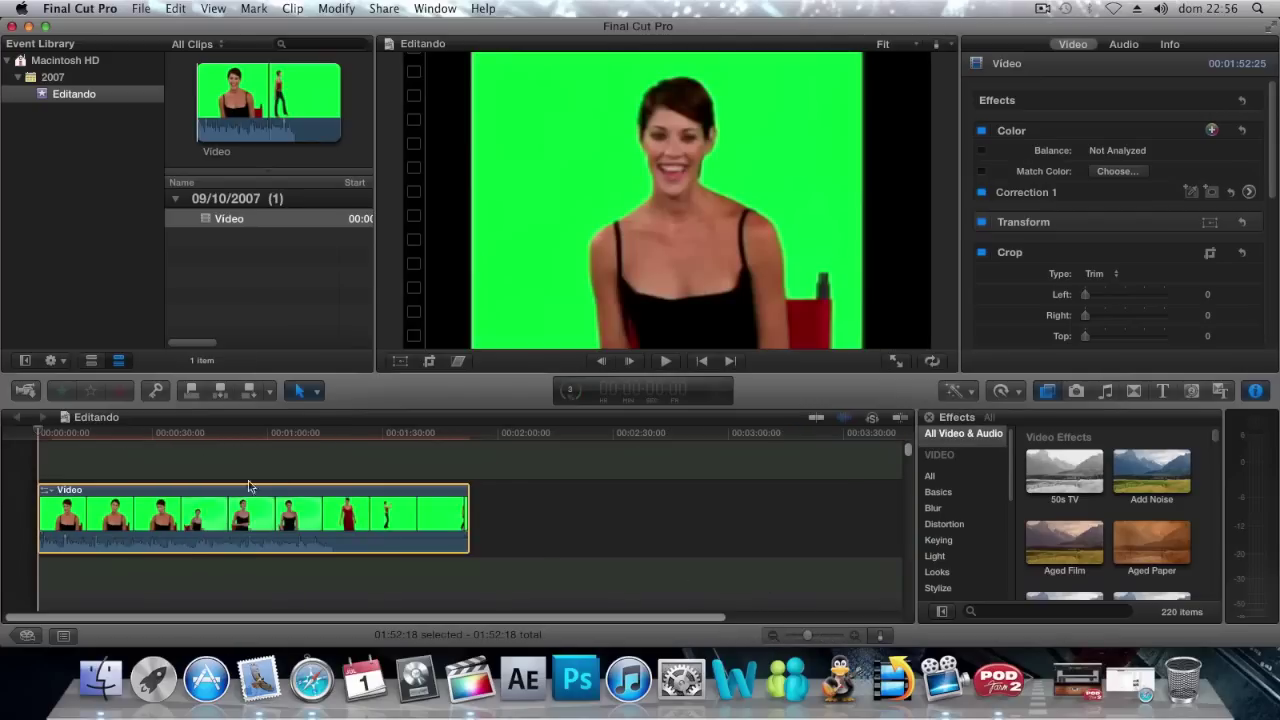
pyautogui.click(90, 474)
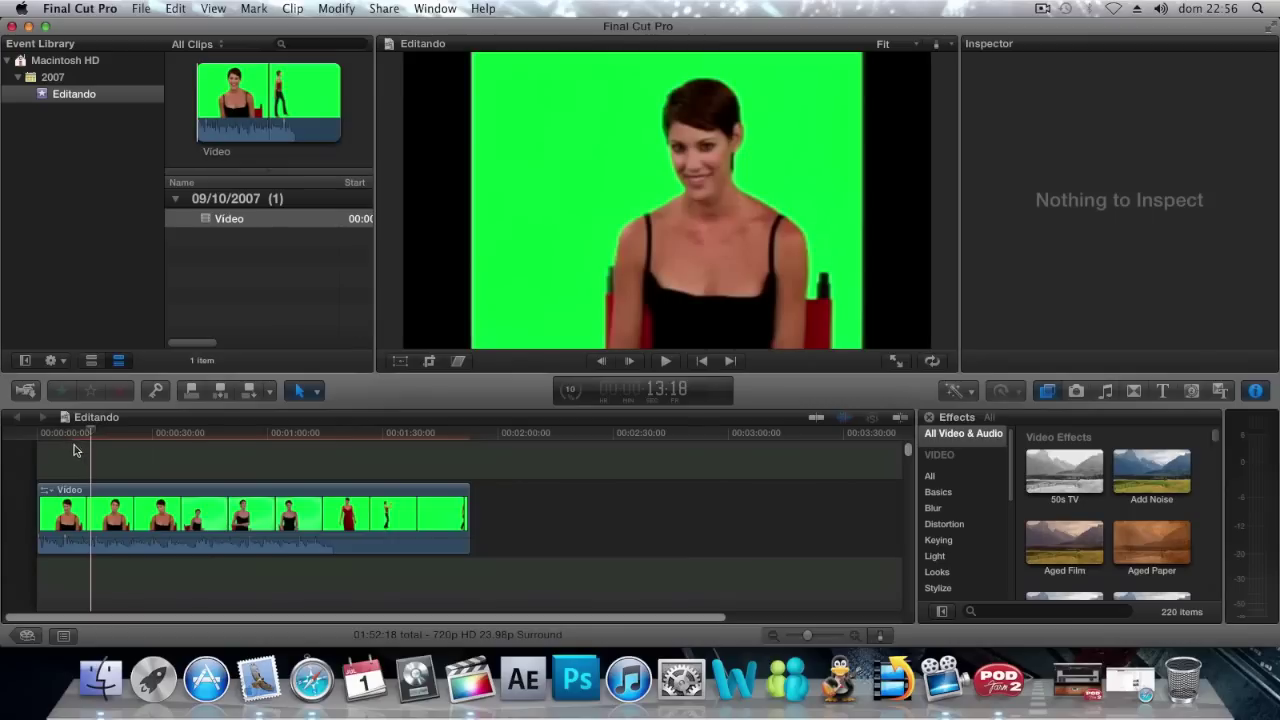
pyautogui.click(65, 450)
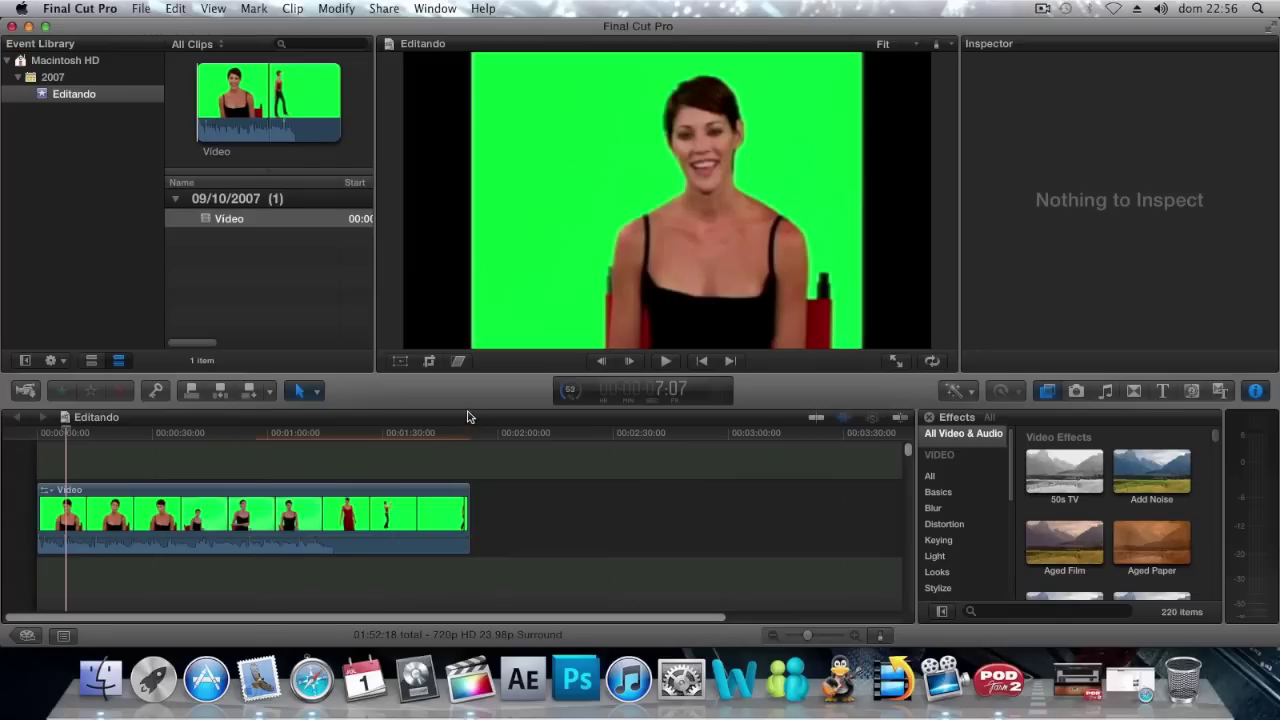
pyautogui.moveTo(491, 375); pyautogui.dragTo(496, 321)
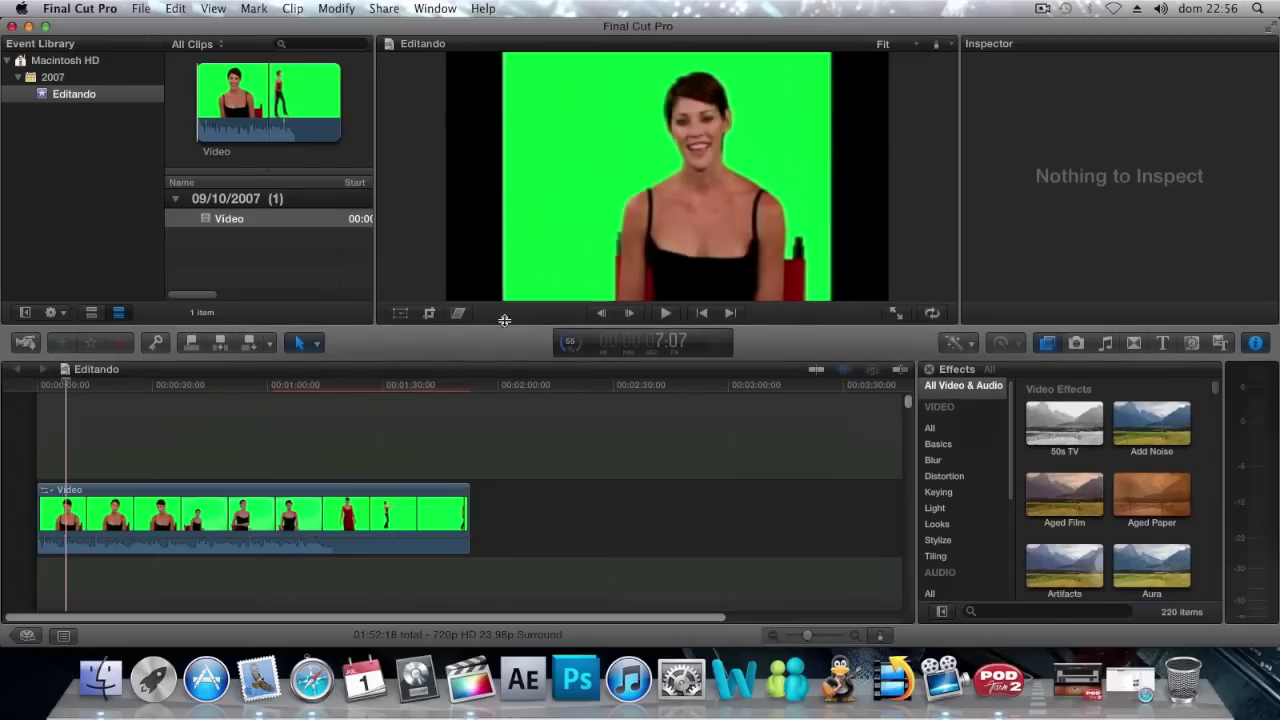
# Review frames at 1:32:02, 43:18 and about 0:39, move the playhead earlier, then show all windows
pyautogui.click(391, 451)
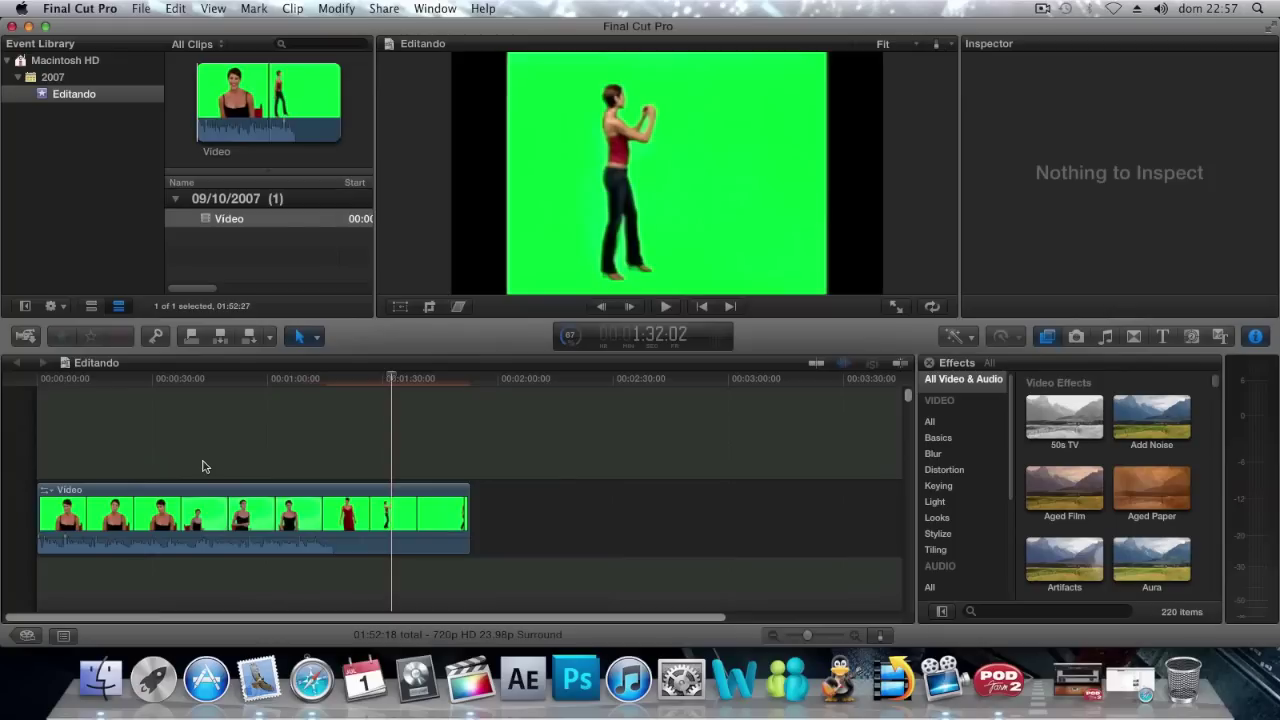
pyautogui.click(206, 512)
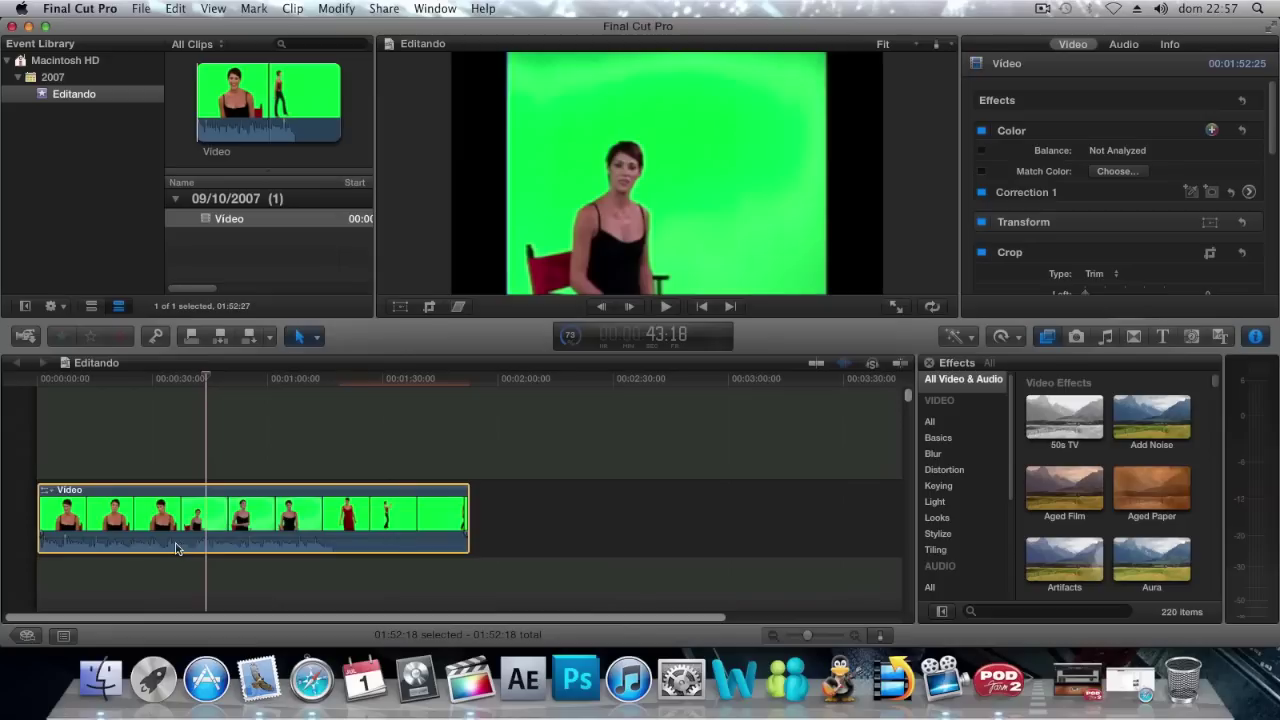
pyautogui.click(268, 563)
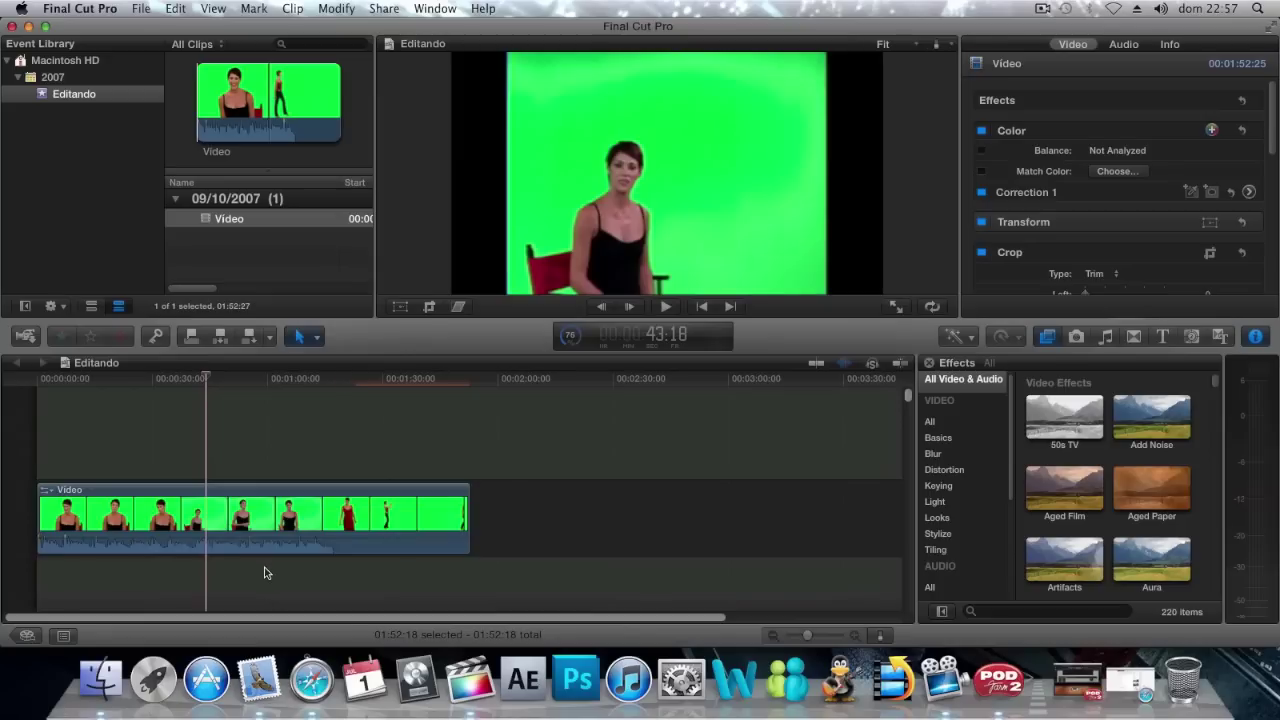
pyautogui.click(189, 547)
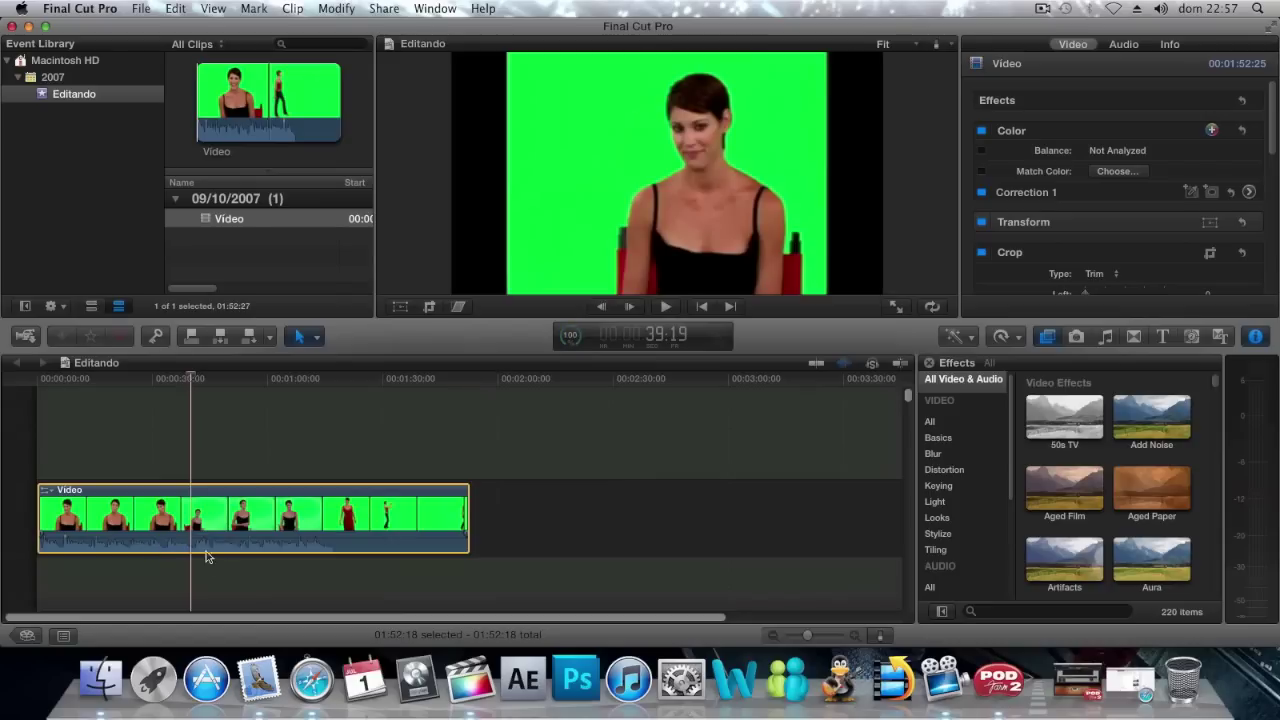
pyautogui.click(240, 577)
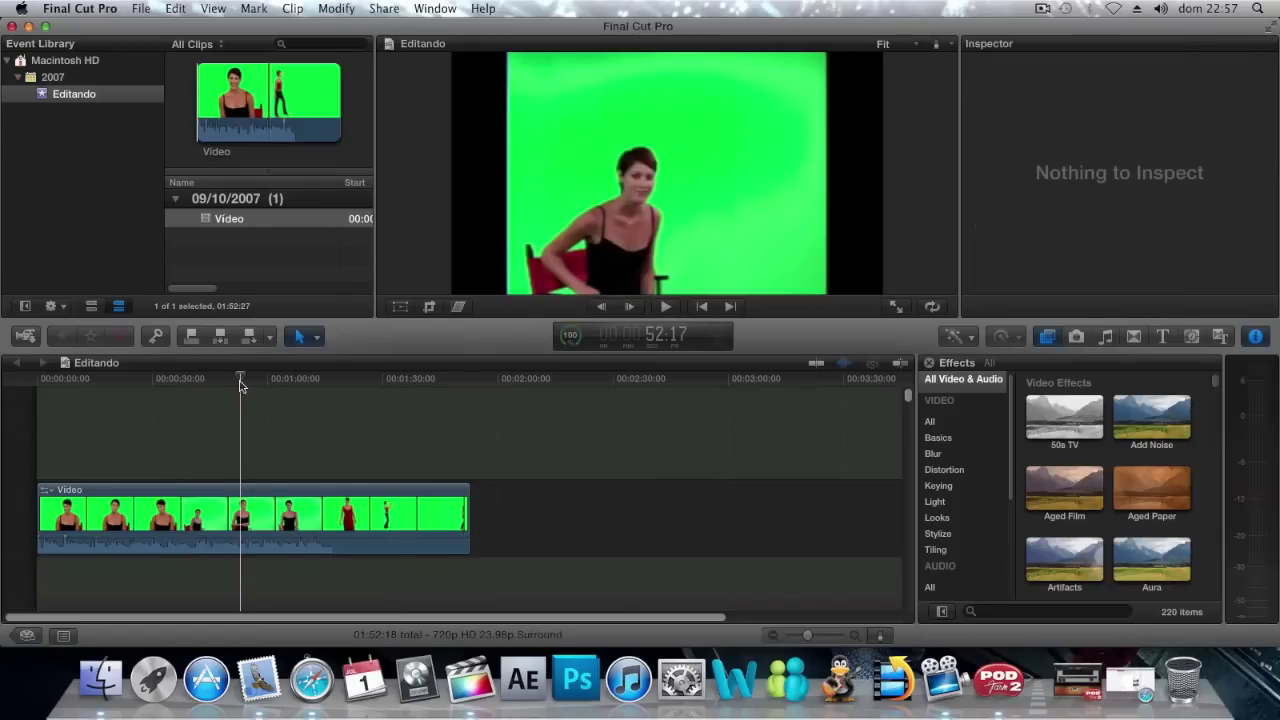
pyautogui.moveTo(240, 385); pyautogui.dragTo(106, 388)
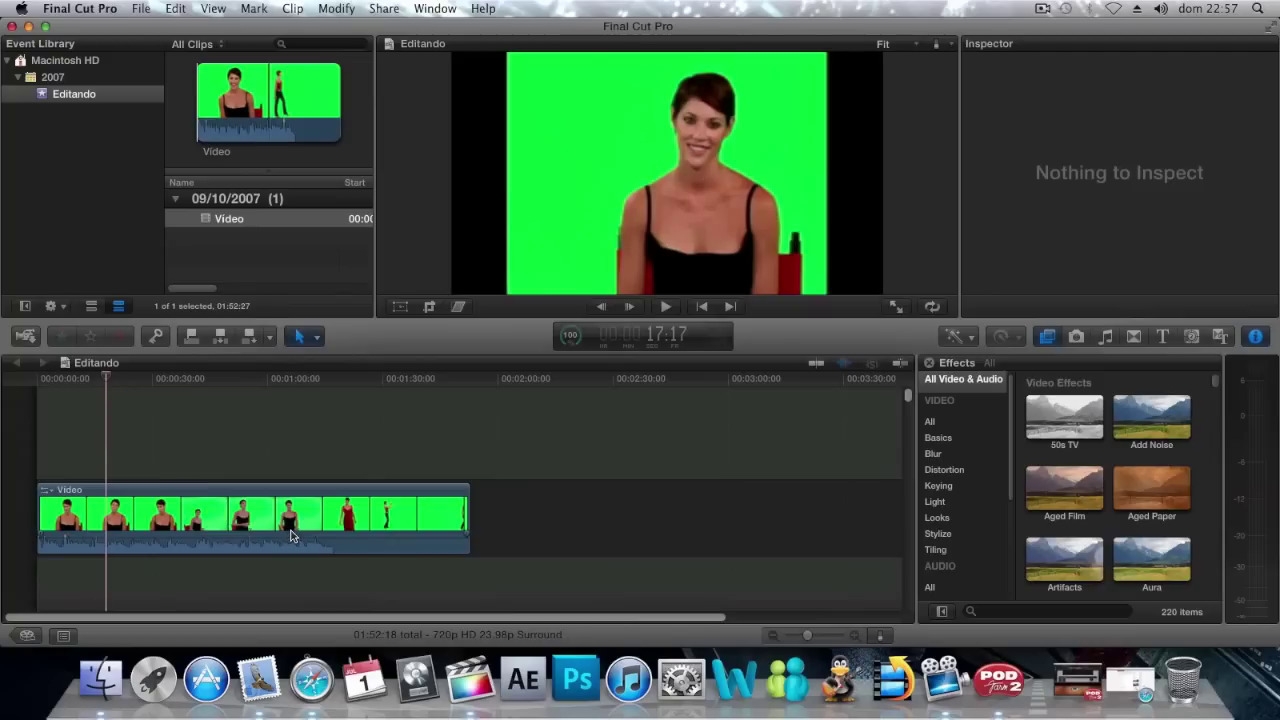
pyautogui.hotkey('ctrl', 'Up')
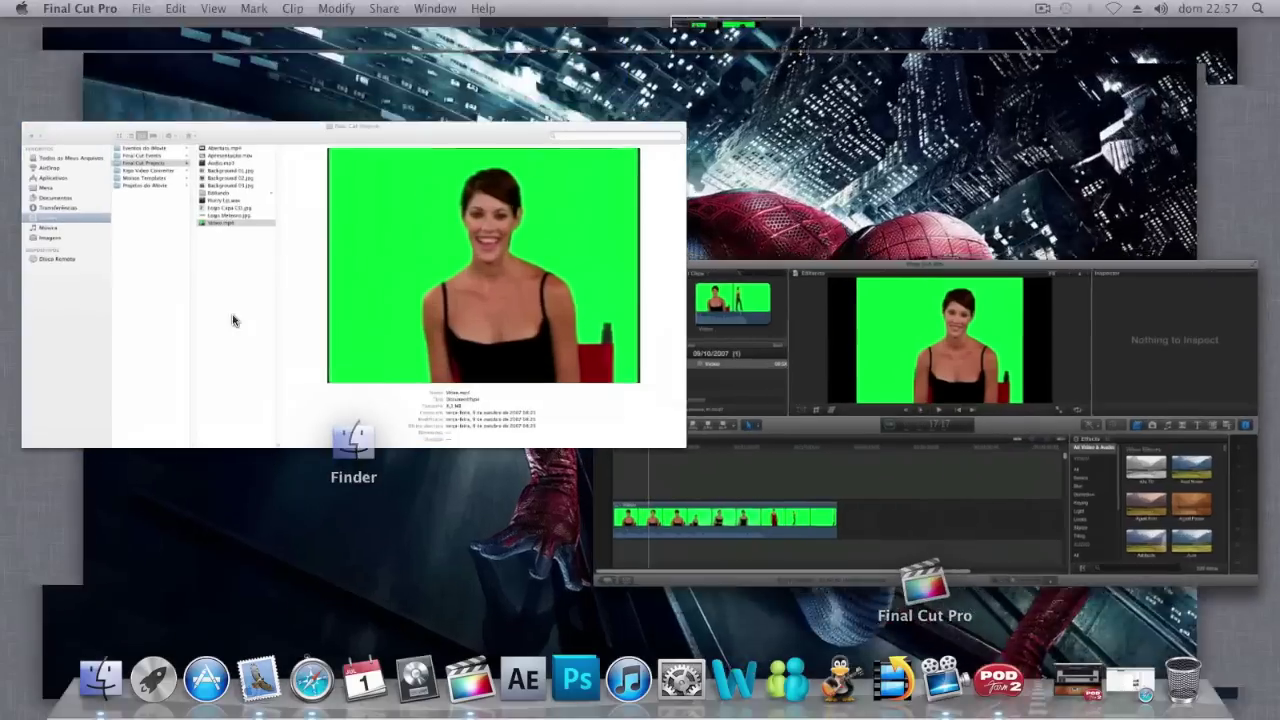
# Bring Áudio.mp3 from Finder into the timeline below the Video clip and slide it earlier
pyautogui.click(232, 321)
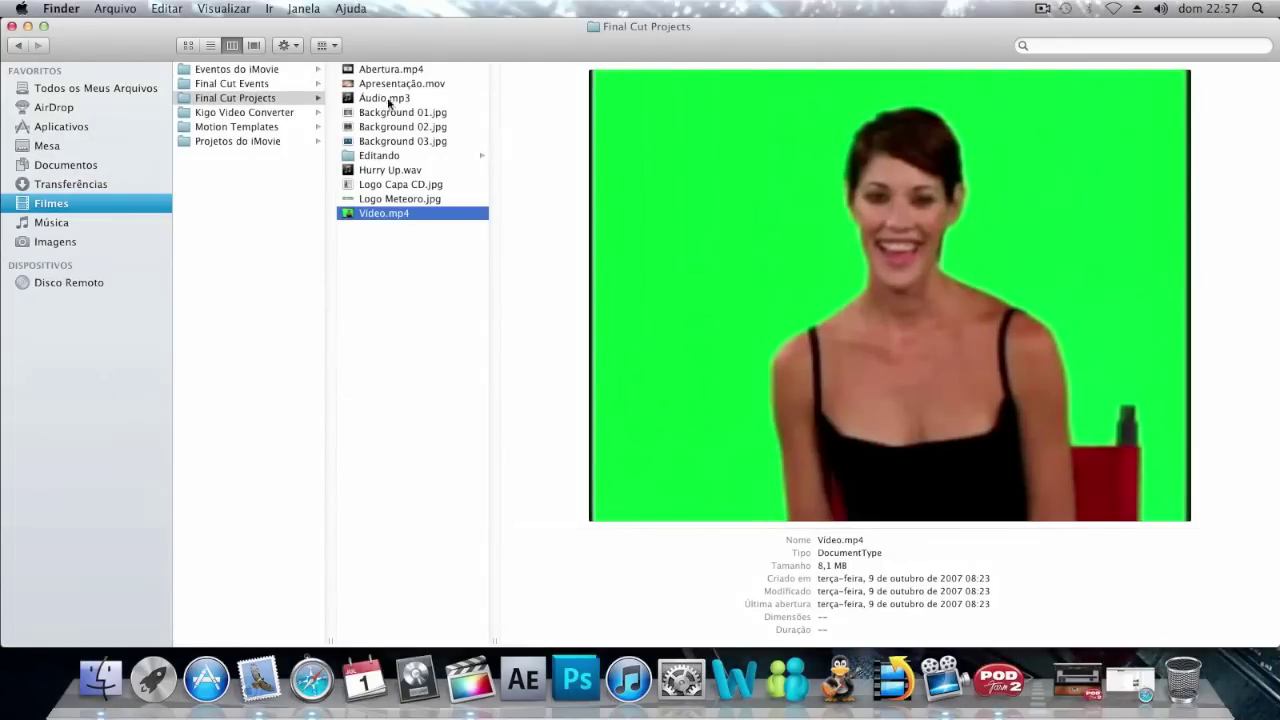
pyautogui.moveTo(370, 98)
pyautogui.mouseDown()
pyautogui.moveTo(502, 454)
pyautogui.moveTo(465, 692)
pyautogui.mouseUp()
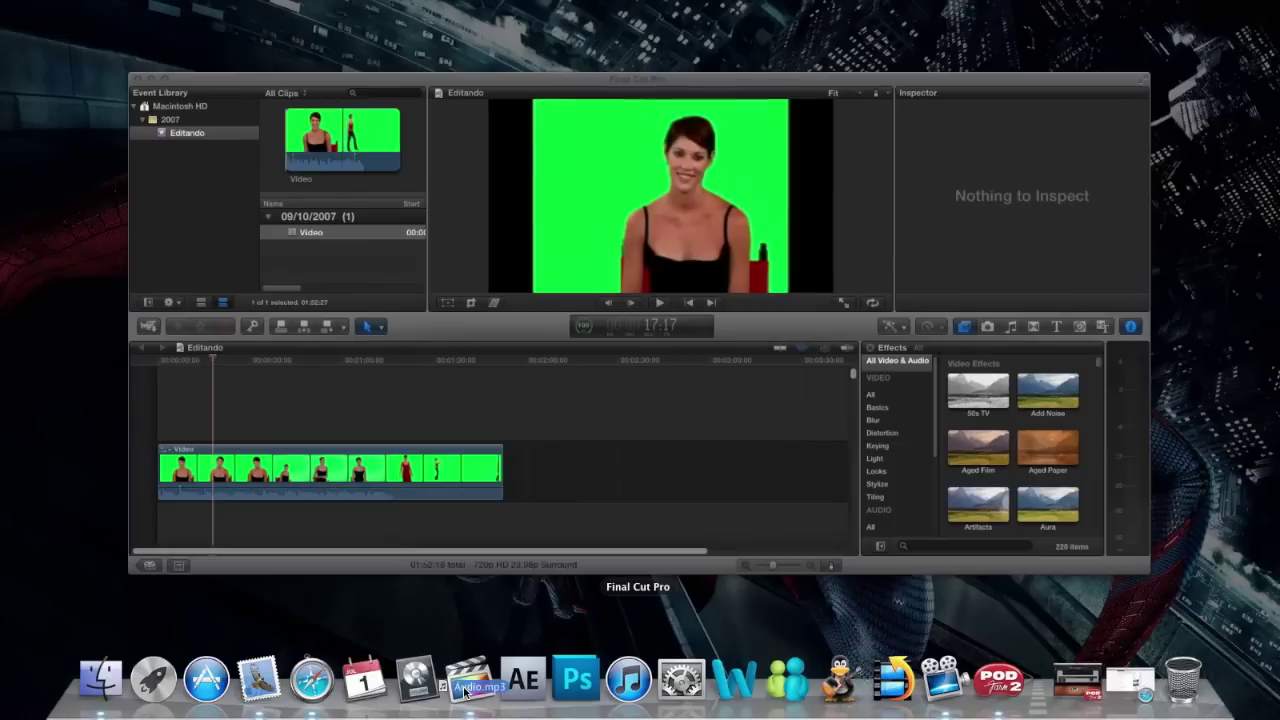
pyautogui.moveTo(465, 692)
pyautogui.mouseDown()
pyautogui.moveTo(351, 534)
pyautogui.moveTo(263, 570)
pyautogui.mouseUp()
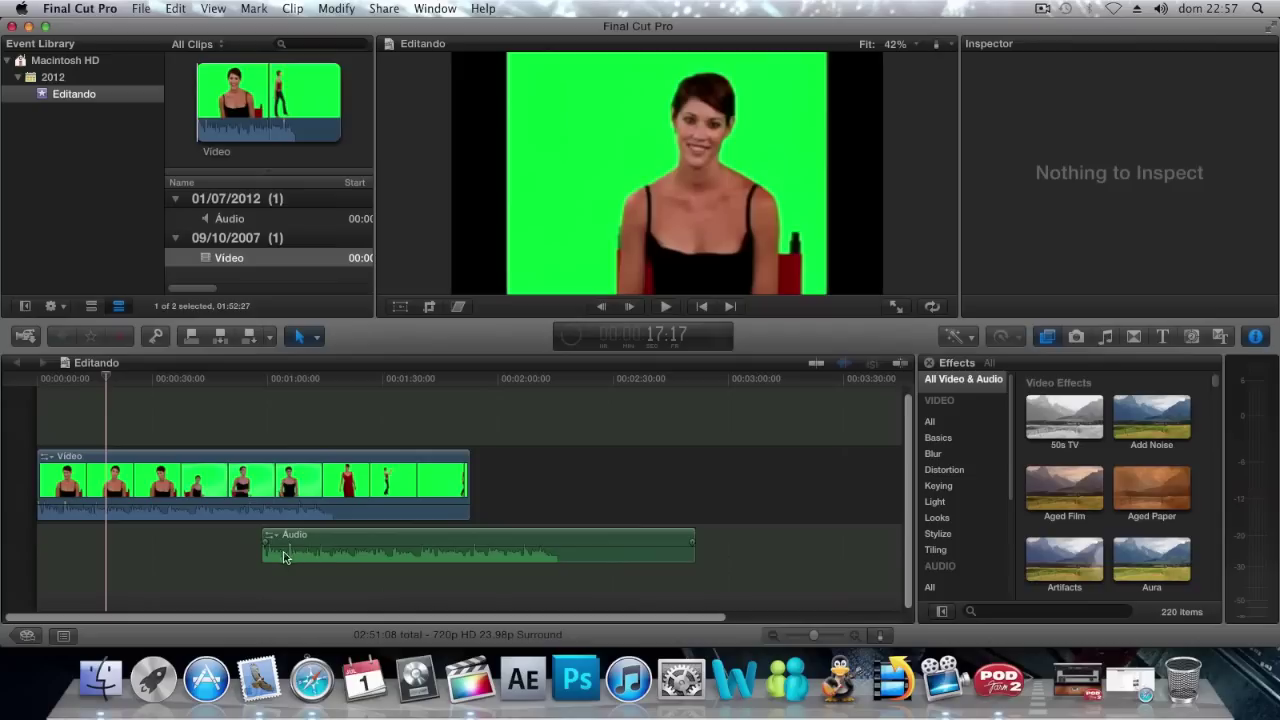
pyautogui.moveTo(308, 559); pyautogui.dragTo(112, 553)
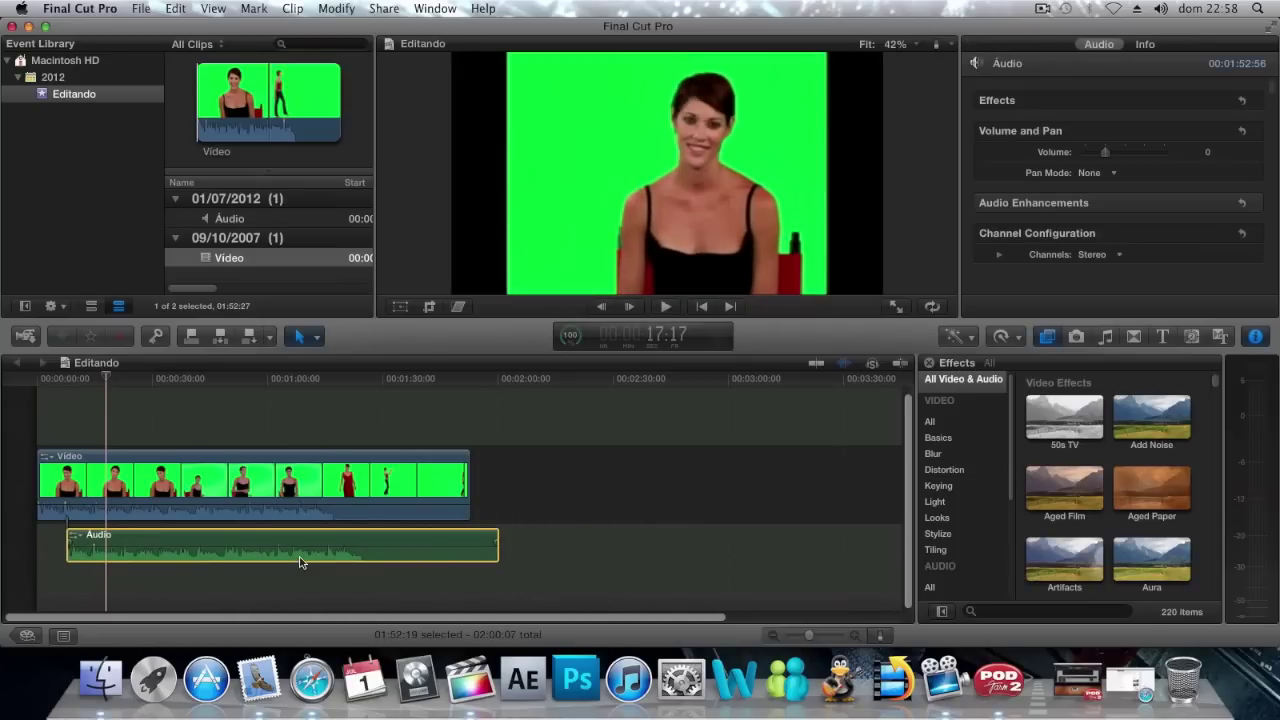
# Shift the audio clip toward the start, make timeline clips taller, and zoom the timeline in
pyautogui.moveTo(298, 554); pyautogui.dragTo(276, 558)
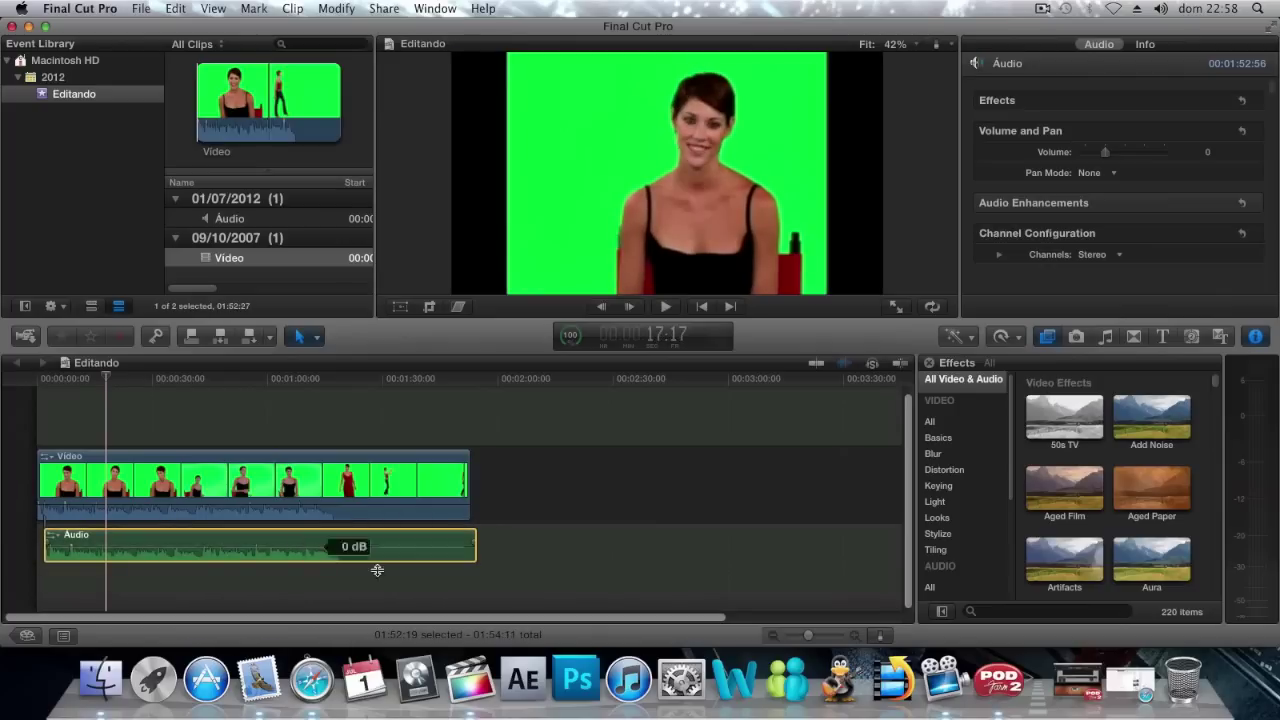
pyautogui.click(882, 634)
pyautogui.moveTo(905, 563); pyautogui.dragTo(942, 563)
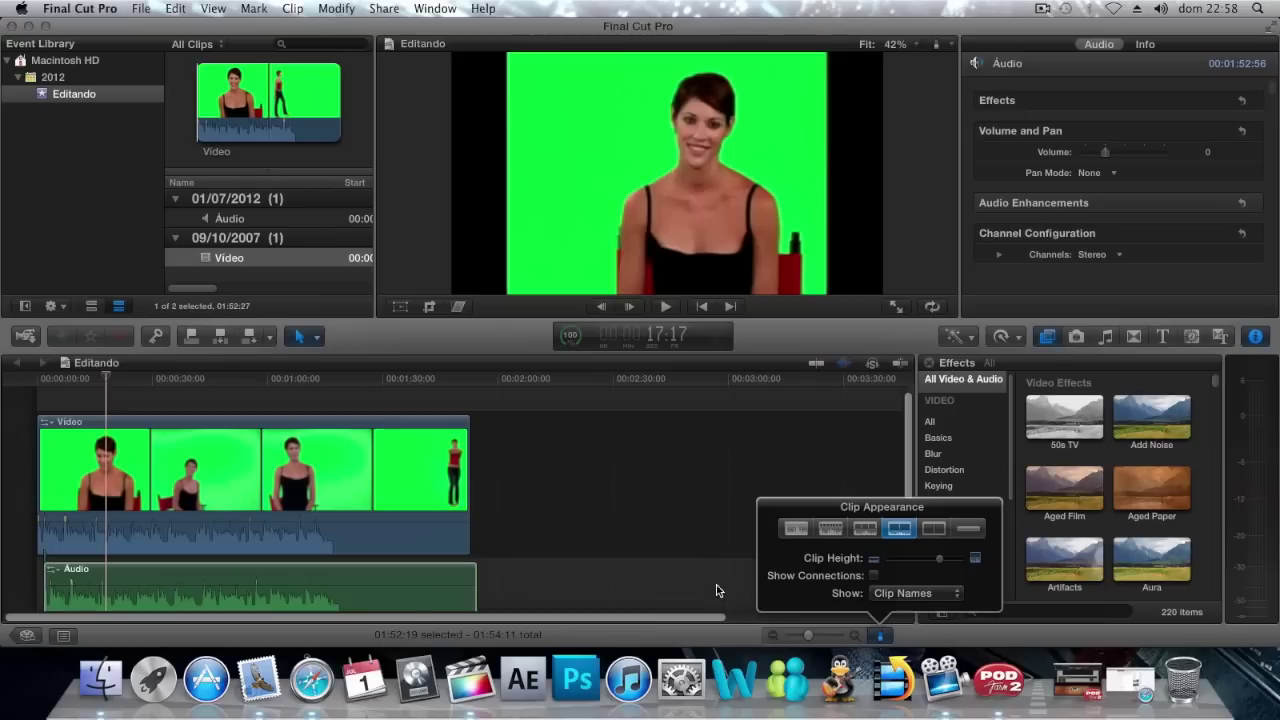
pyautogui.click(814, 638)
pyautogui.moveTo(809, 636); pyautogui.dragTo(820, 638)
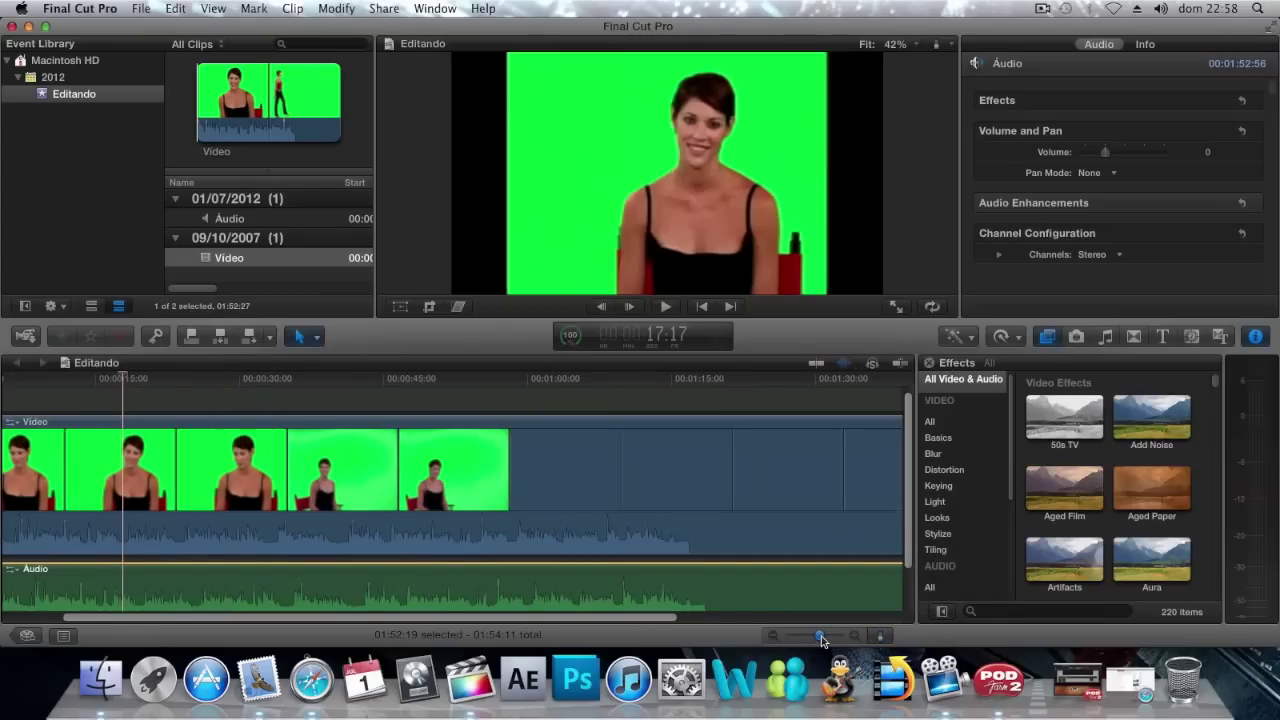
pyautogui.moveTo(638, 622); pyautogui.dragTo(520, 618)
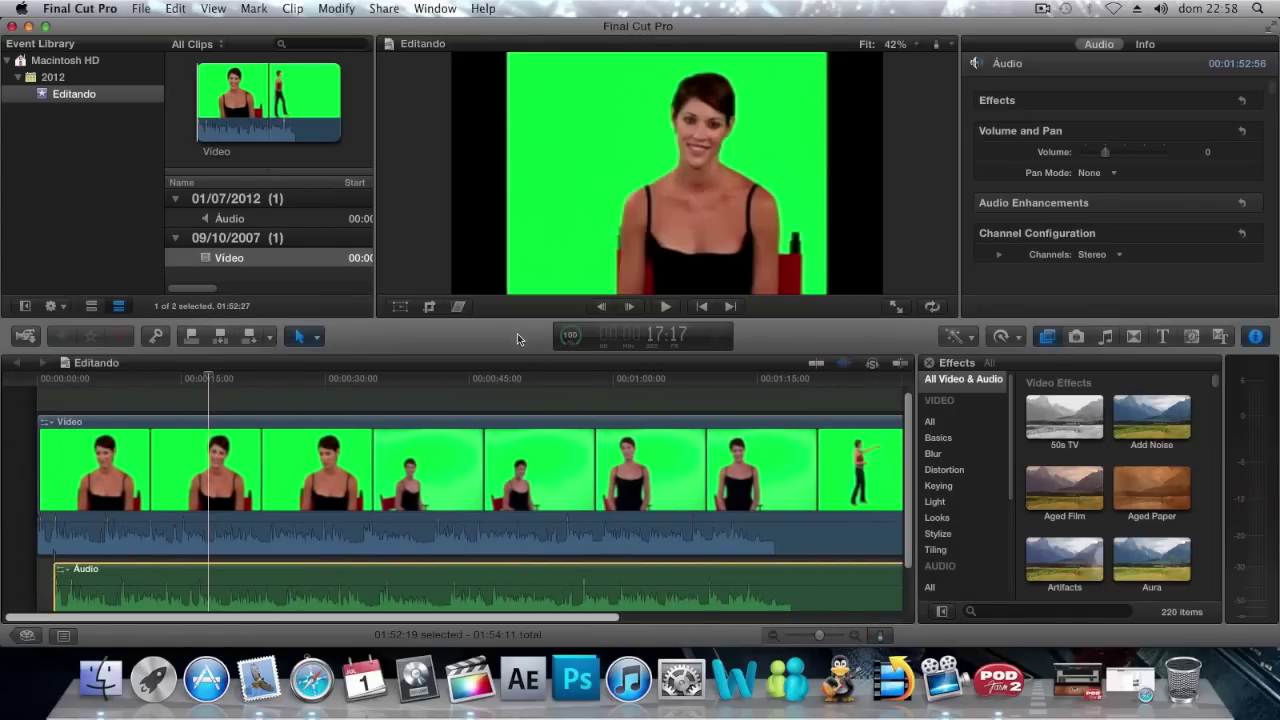
pyautogui.moveTo(518, 319); pyautogui.dragTo(518, 309)
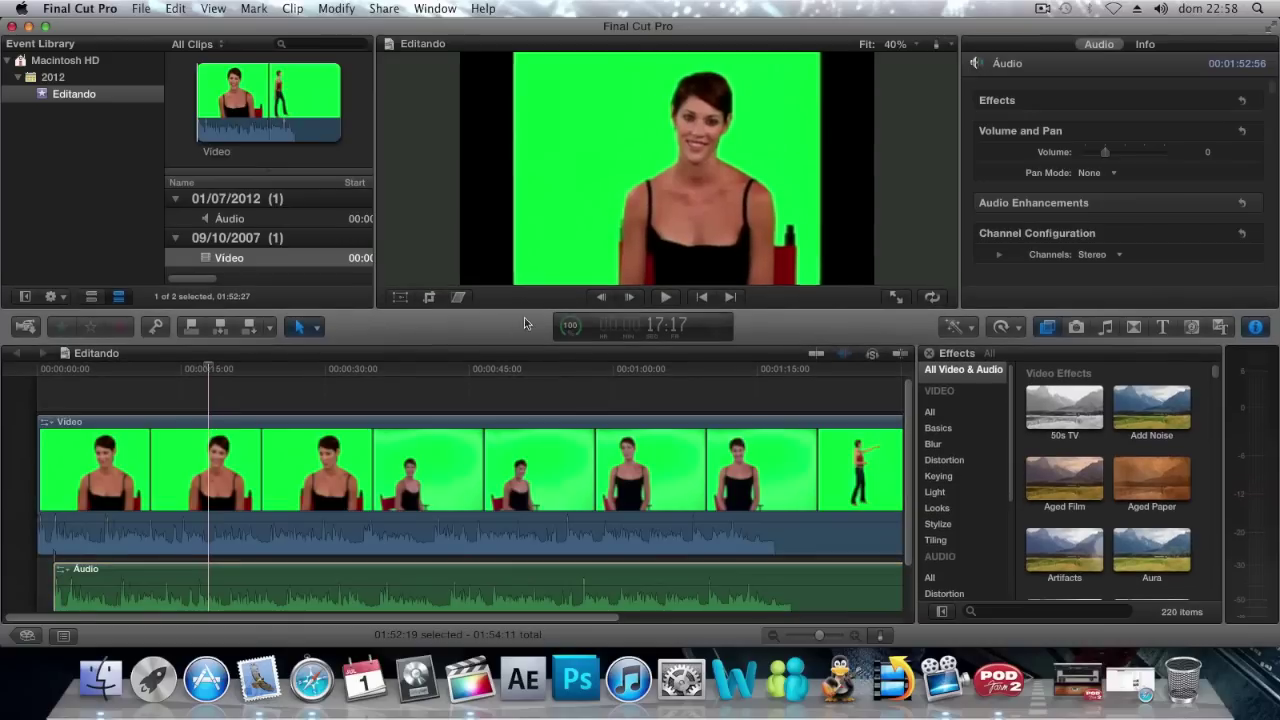
pyautogui.scroll(-3, 480, 461)
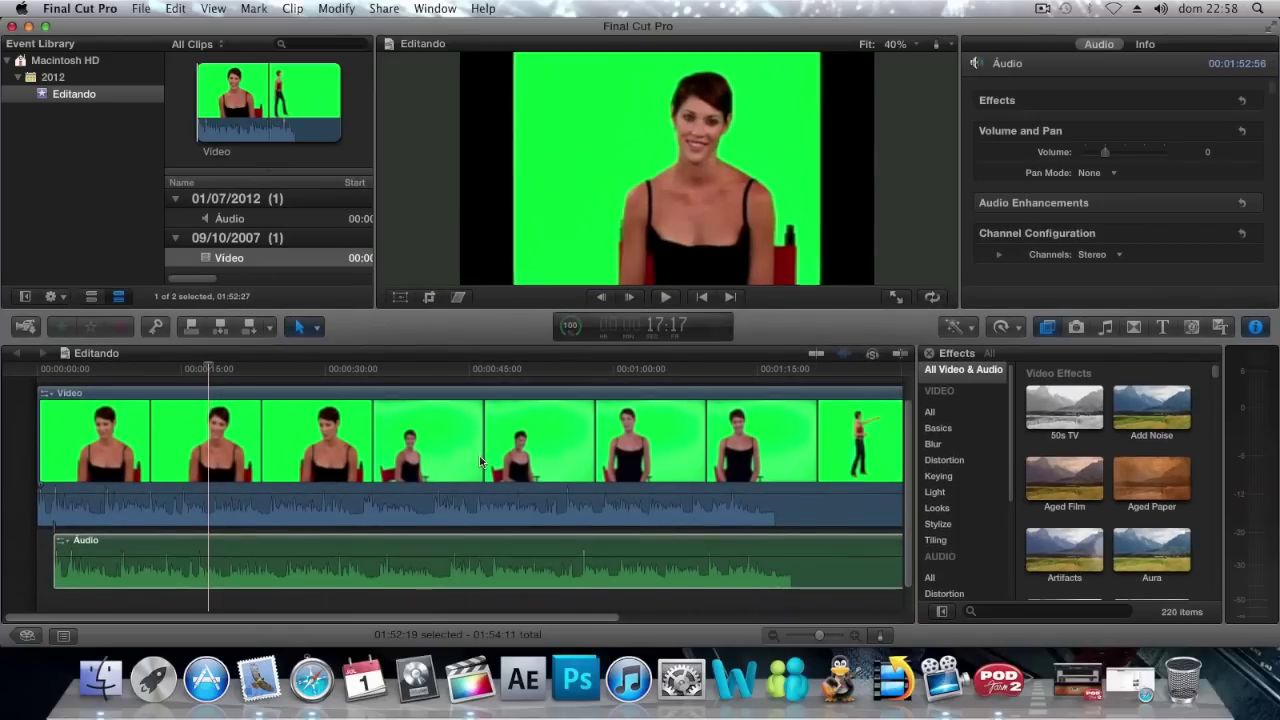
# Trim the audio clip's beginning, align it to the timeline start, and inspect frames 6:08–6:14 closely
pyautogui.moveTo(55, 573); pyautogui.dragTo(65, 573)
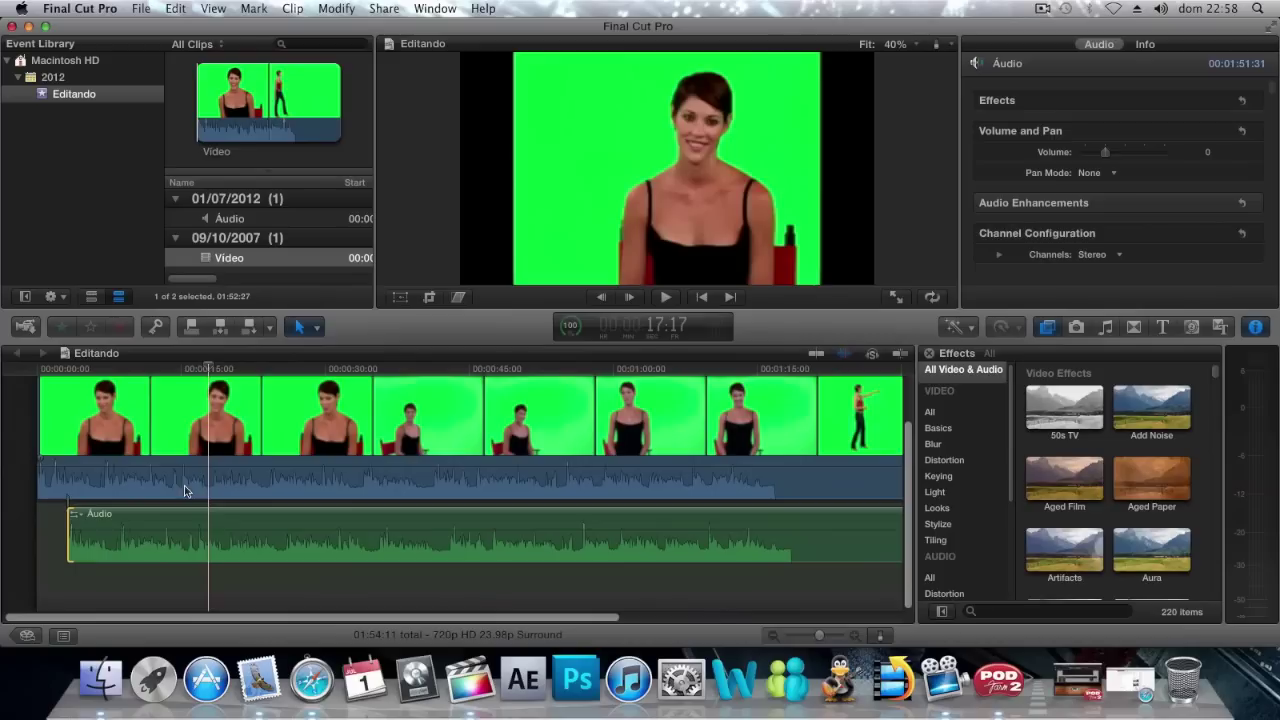
pyautogui.click(166, 586)
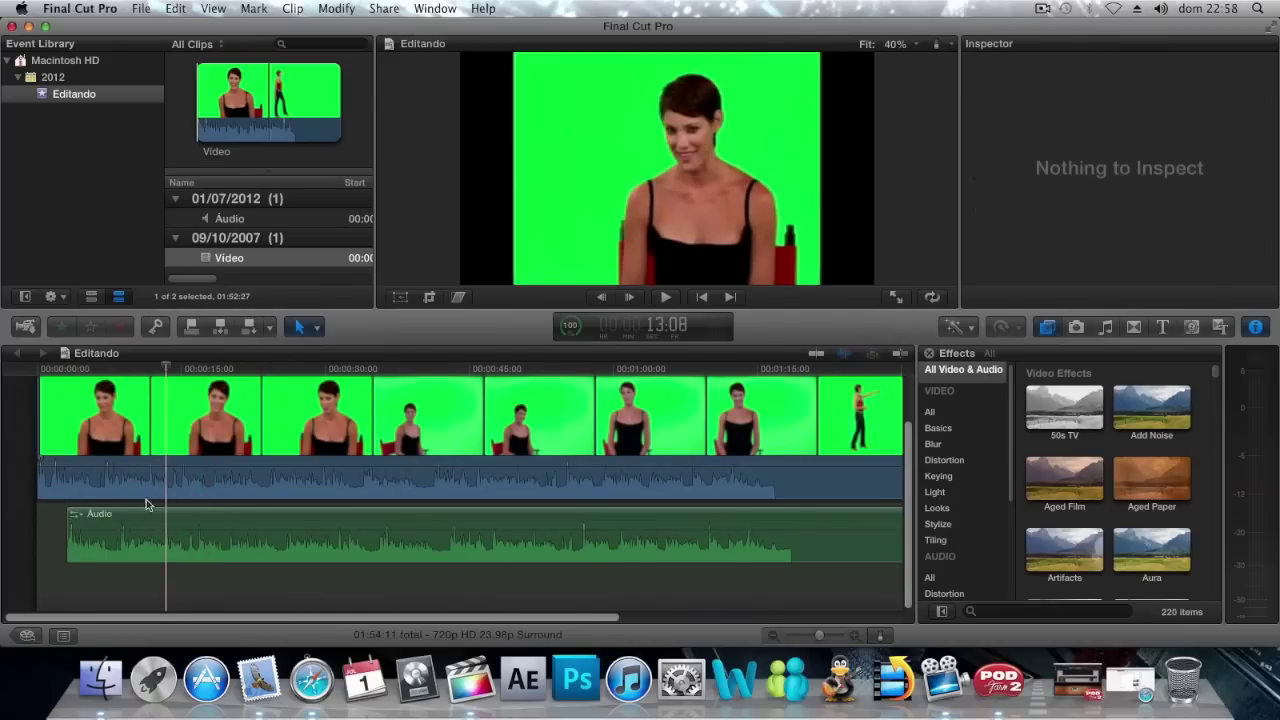
pyautogui.moveTo(142, 555); pyautogui.dragTo(124, 547)
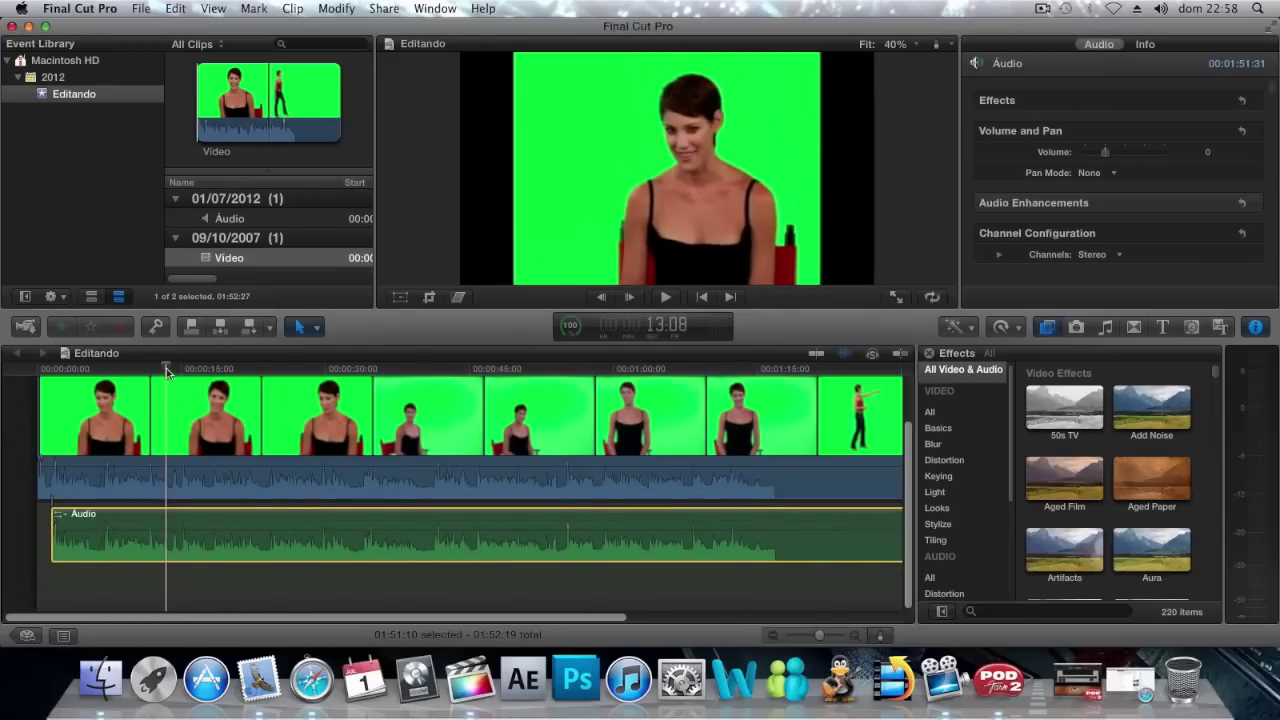
pyautogui.moveTo(166, 372); pyautogui.dragTo(100, 371)
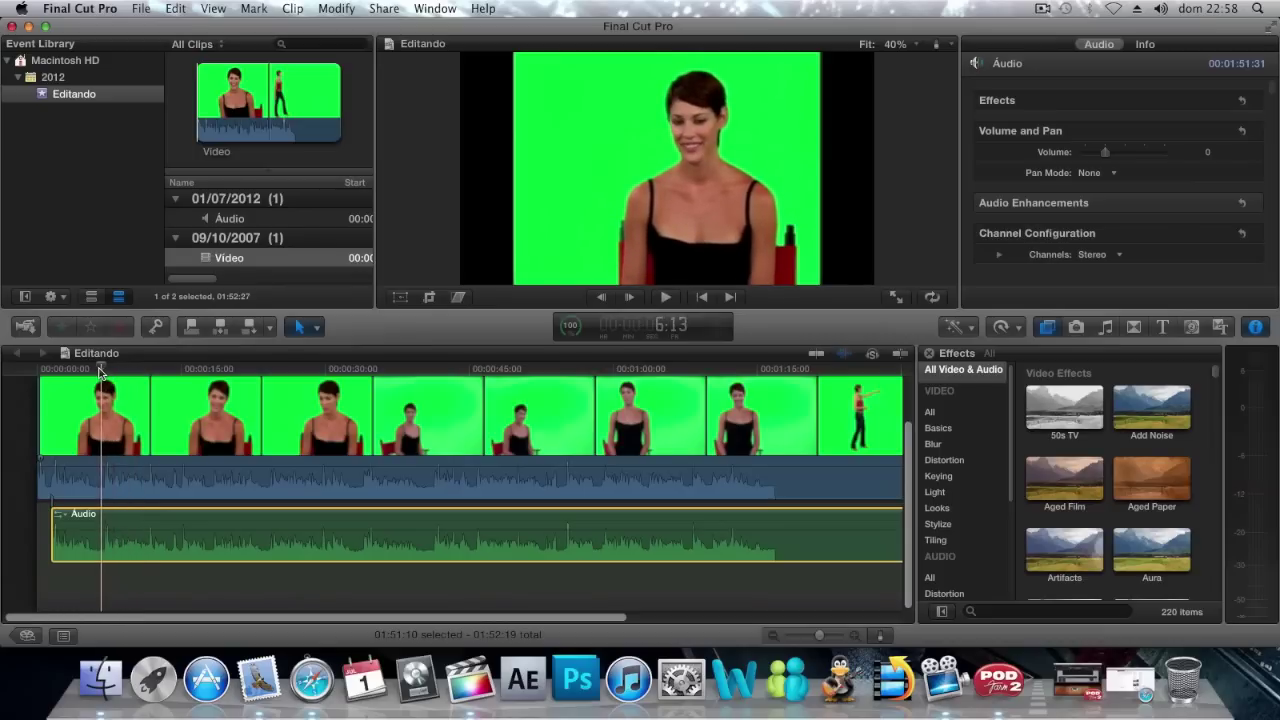
pyautogui.moveTo(99, 372); pyautogui.dragTo(97, 371)
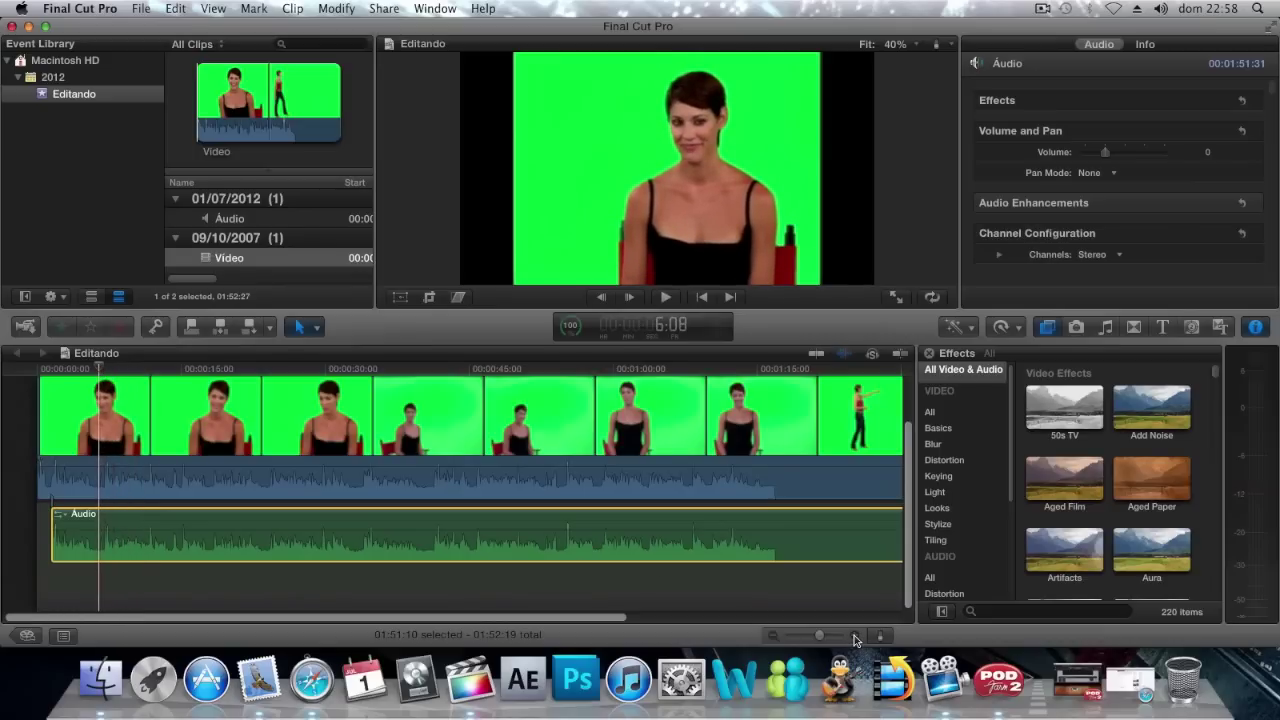
pyautogui.moveTo(820, 637); pyautogui.dragTo(836, 640)
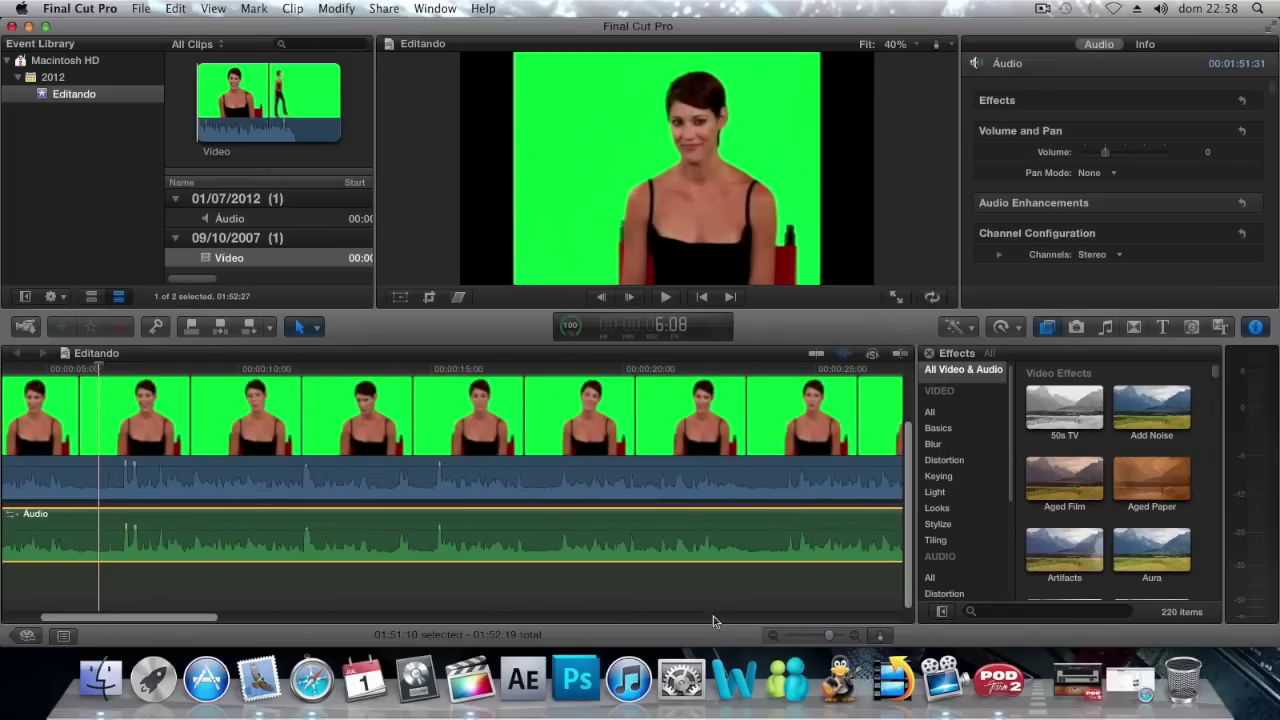
pyautogui.click(857, 640)
pyautogui.click(857, 640)
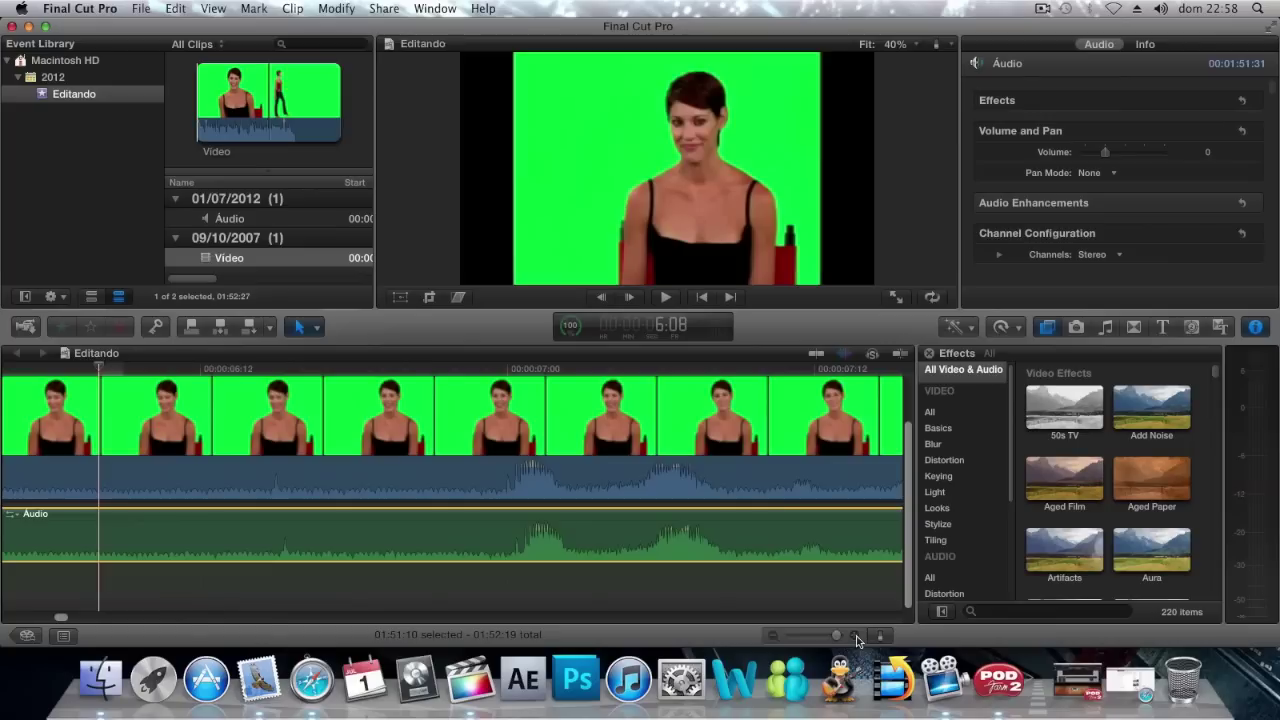
pyautogui.moveTo(100, 370); pyautogui.dragTo(297, 370)
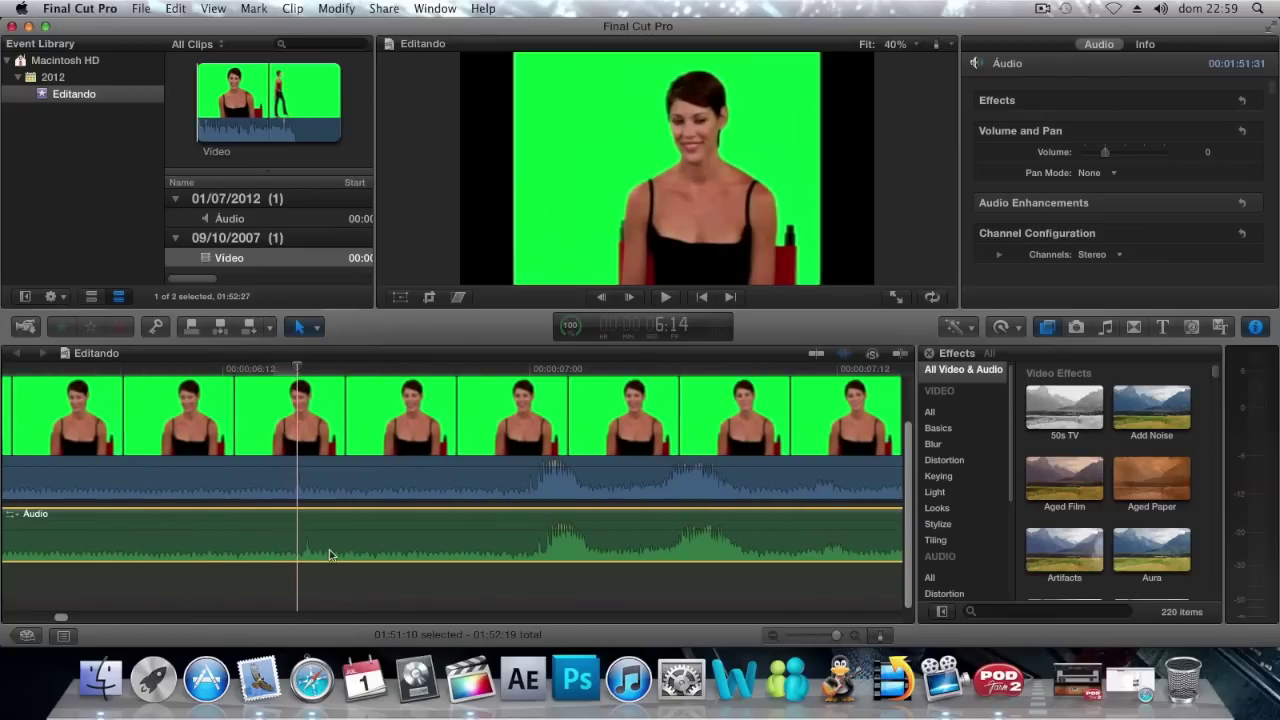
# Set the audio clip's volume just below 0 dB and play back to check the sync
pyautogui.moveTo(331, 548); pyautogui.dragTo(323, 550)
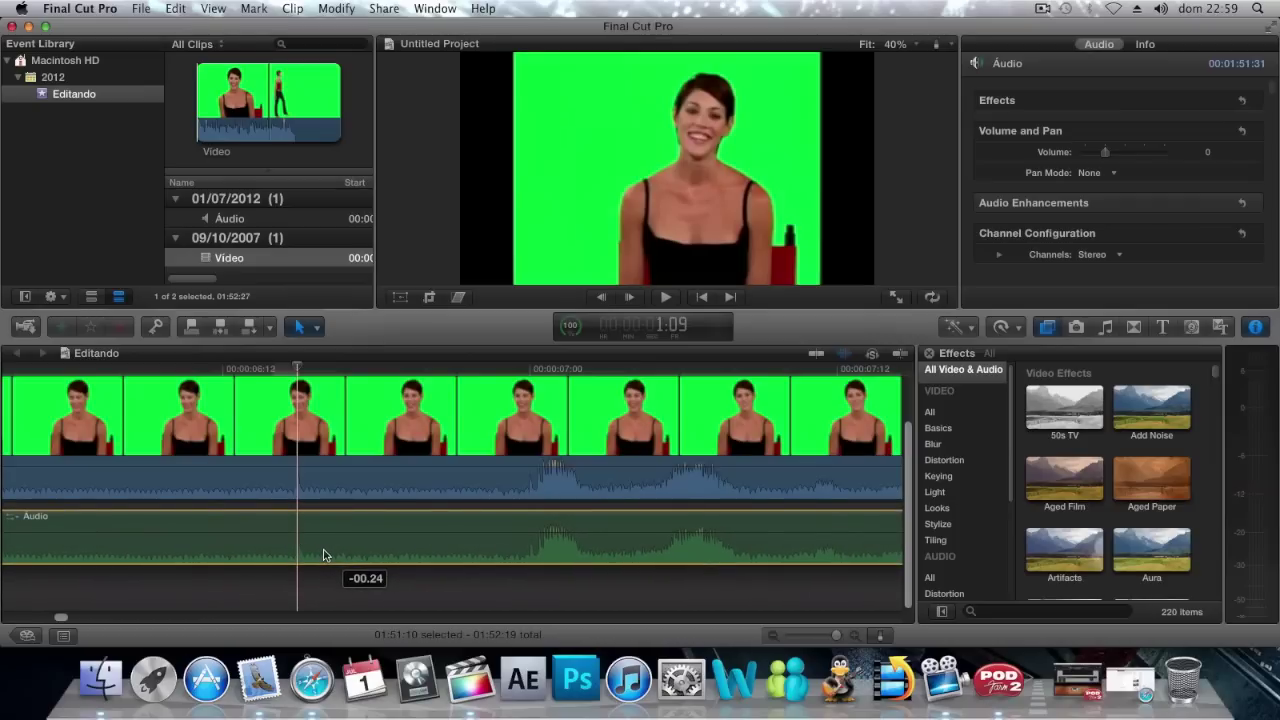
pyautogui.moveTo(323, 555); pyautogui.dragTo(323, 554)
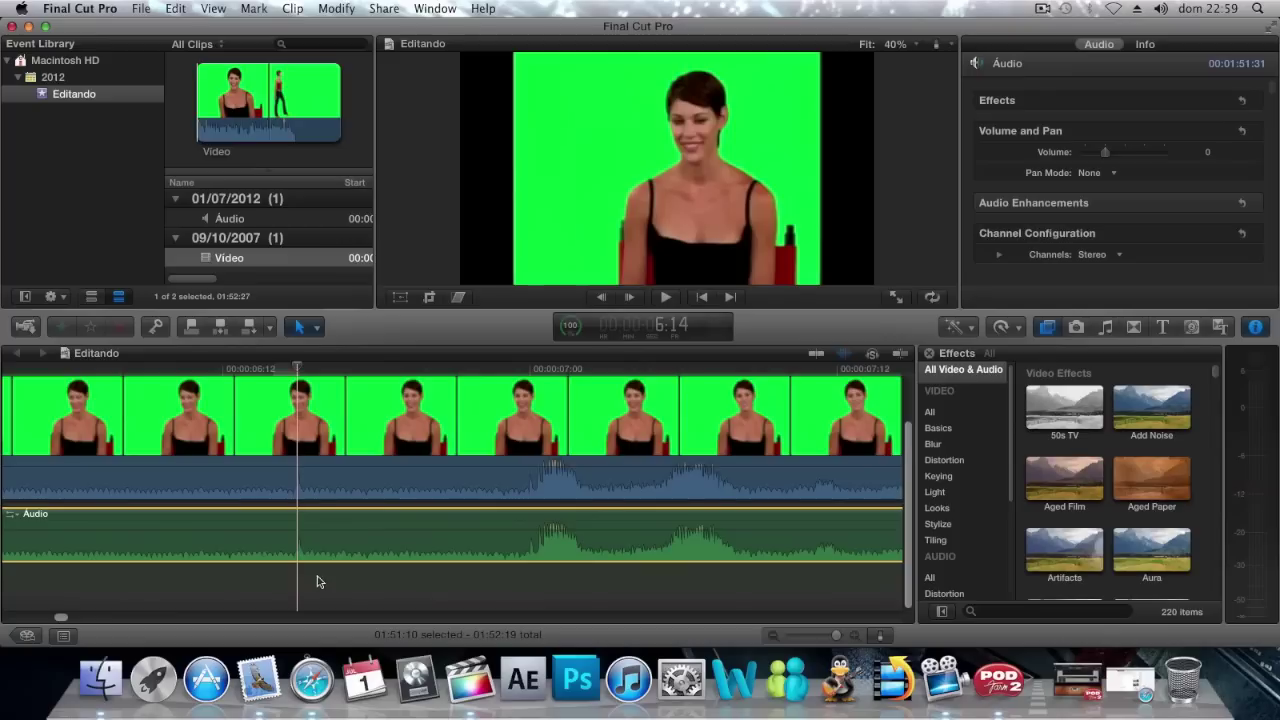
pyautogui.press('space')
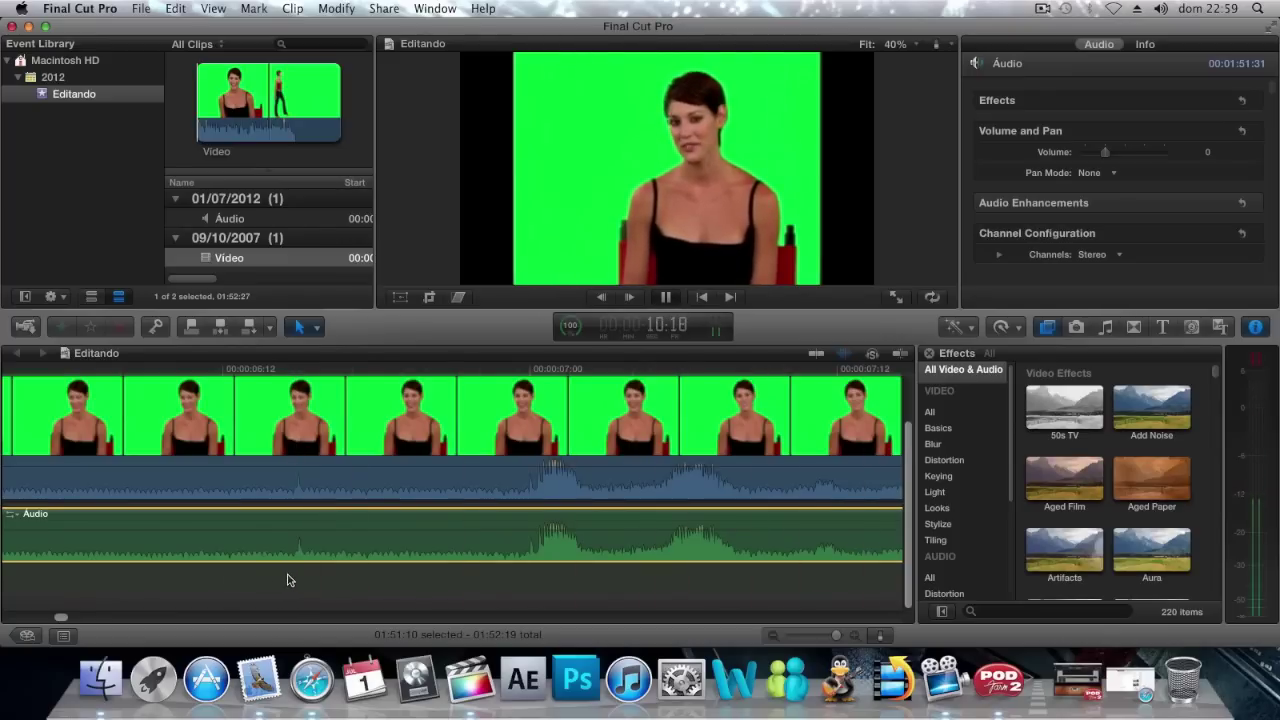
pyautogui.press('space')
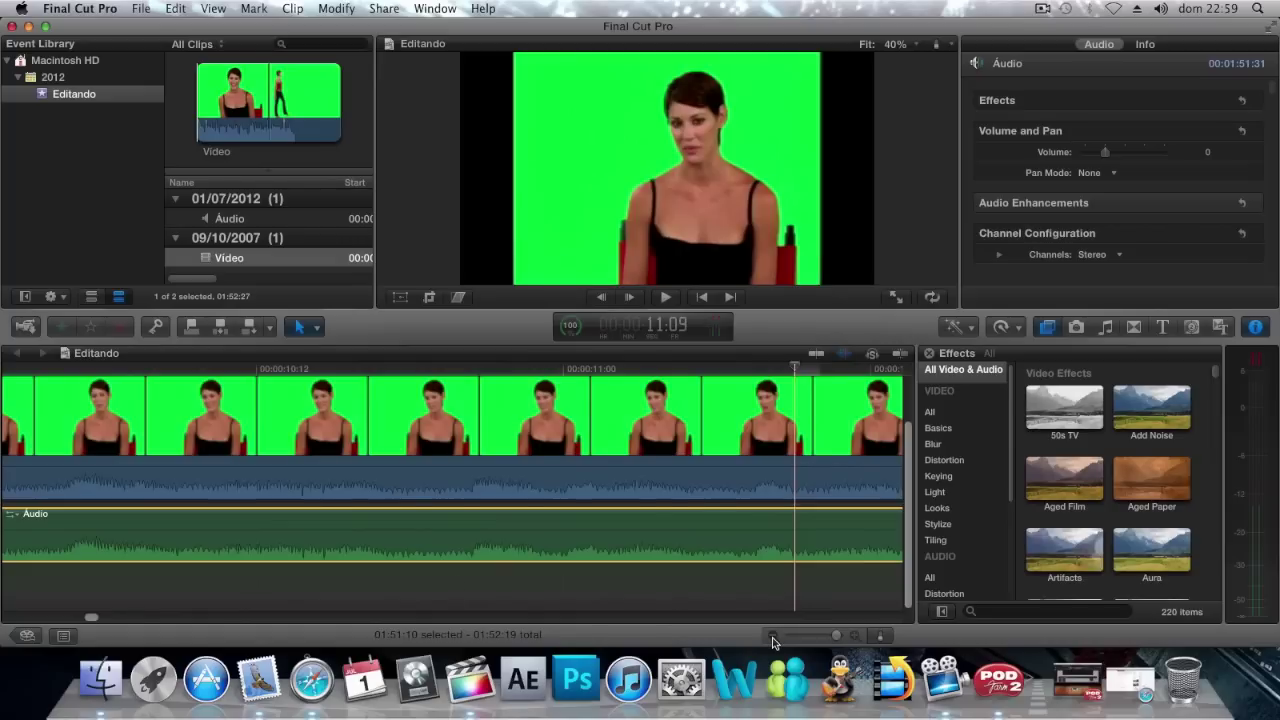
# Zoom the timeline out and extend the audio clip's start to the beginning of the timeline
pyautogui.click(772, 637)
pyautogui.click(772, 637)
pyautogui.click(772, 637)
pyautogui.click(772, 637)
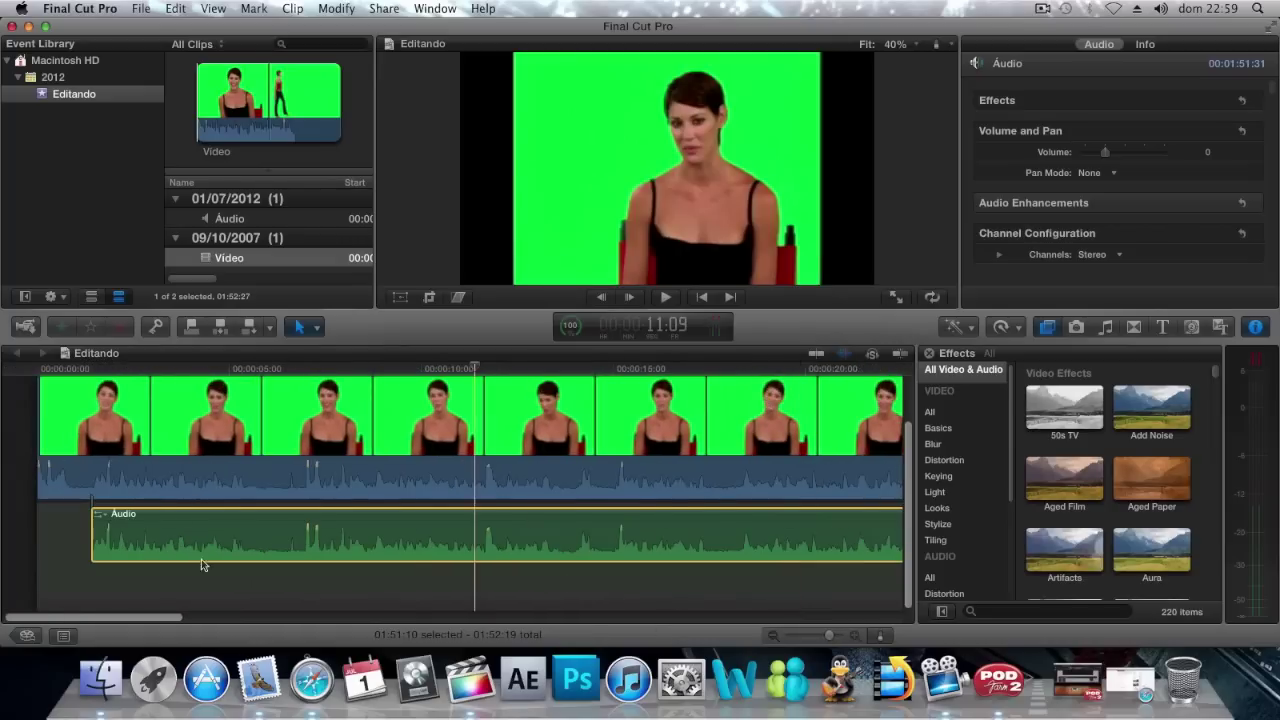
pyautogui.click(67, 530)
pyautogui.moveTo(95, 541); pyautogui.dragTo(40, 541)
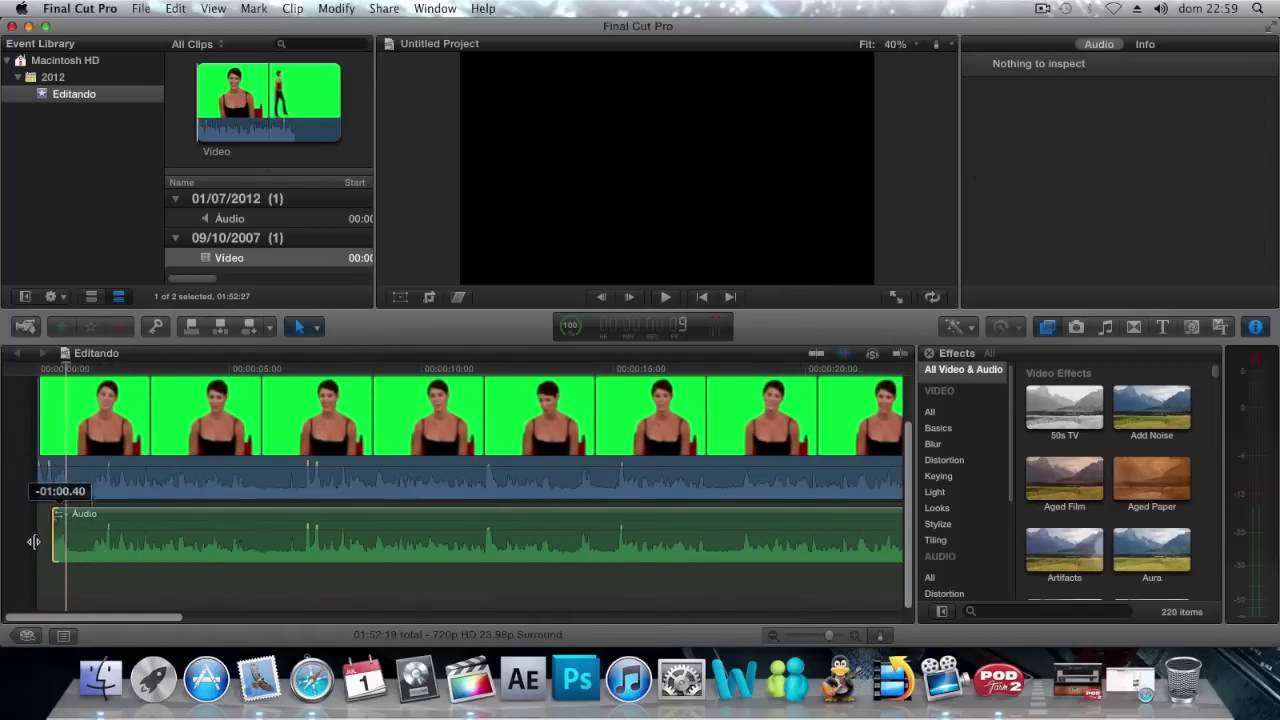
pyautogui.click(98, 580)
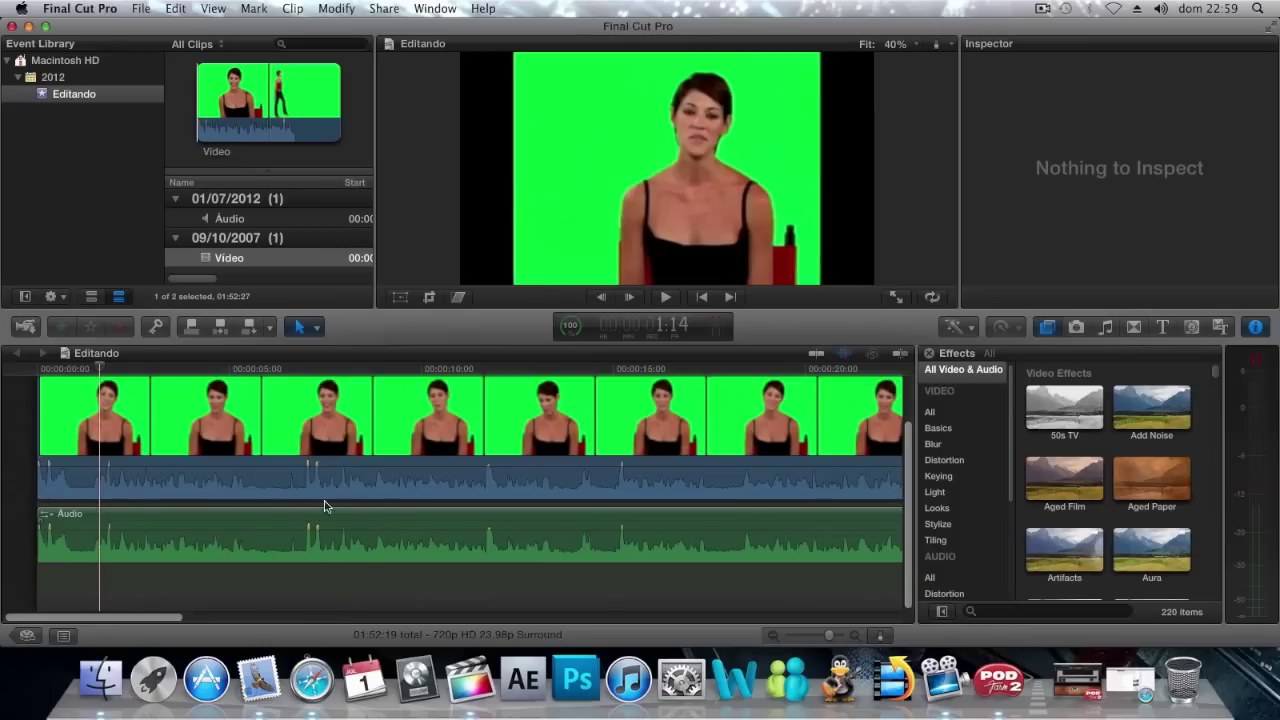
pyautogui.moveTo(333, 467)
# Turn the Video clip's own sound down to -34 dB and zoom the timeline out
pyautogui.moveTo(333, 466); pyautogui.dragTo(329, 508)
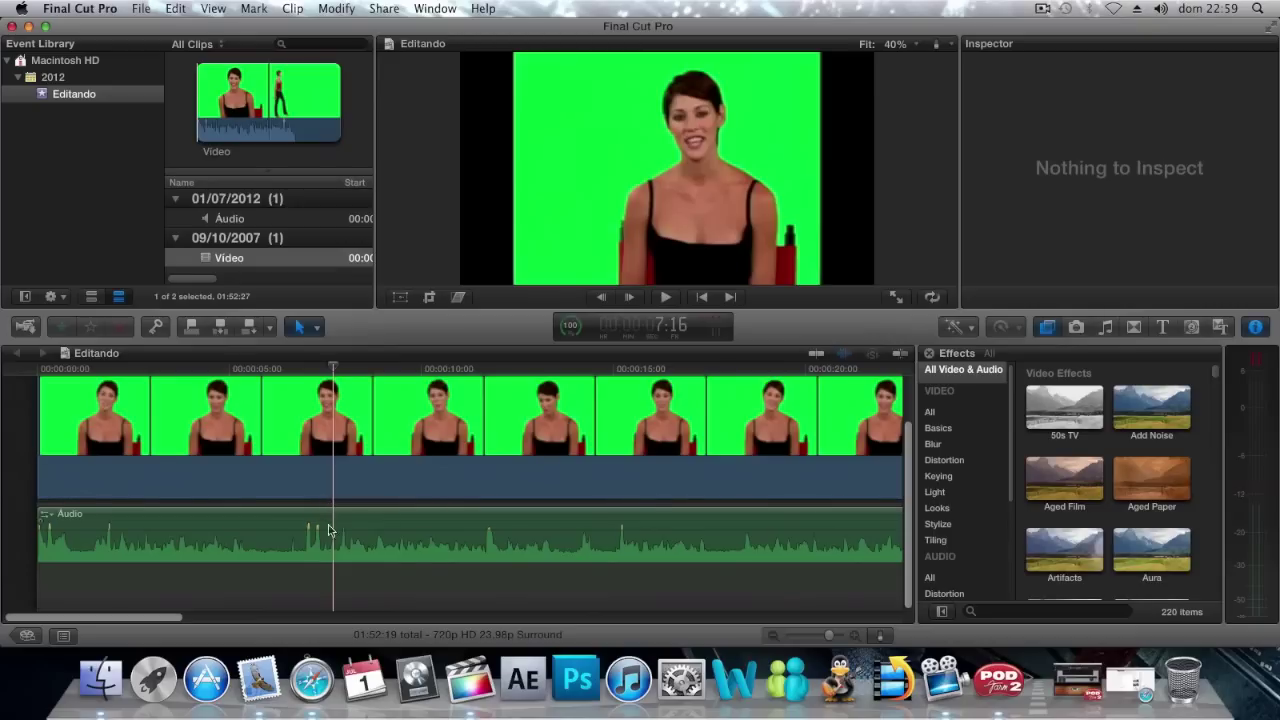
pyautogui.click(771, 639)
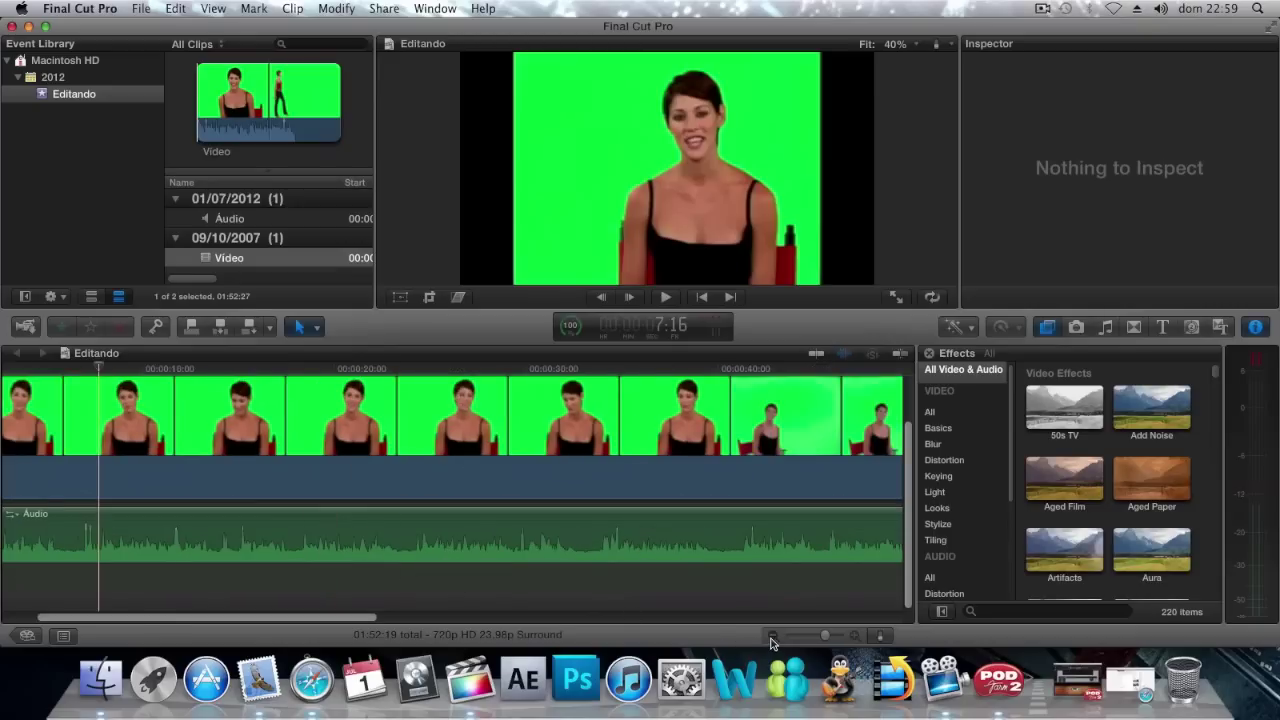
pyautogui.click(771, 639)
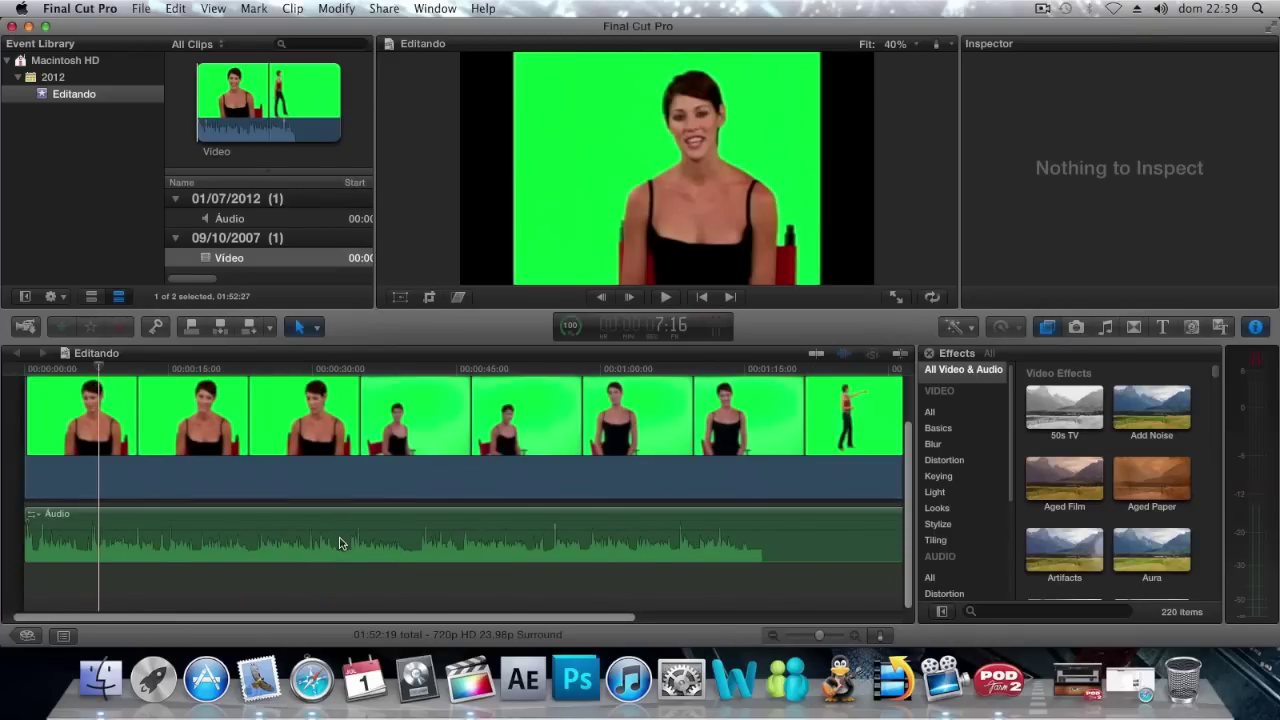
# Select the Audio clip to inspect it and bring up the Effects browser
pyautogui.click(340, 543)
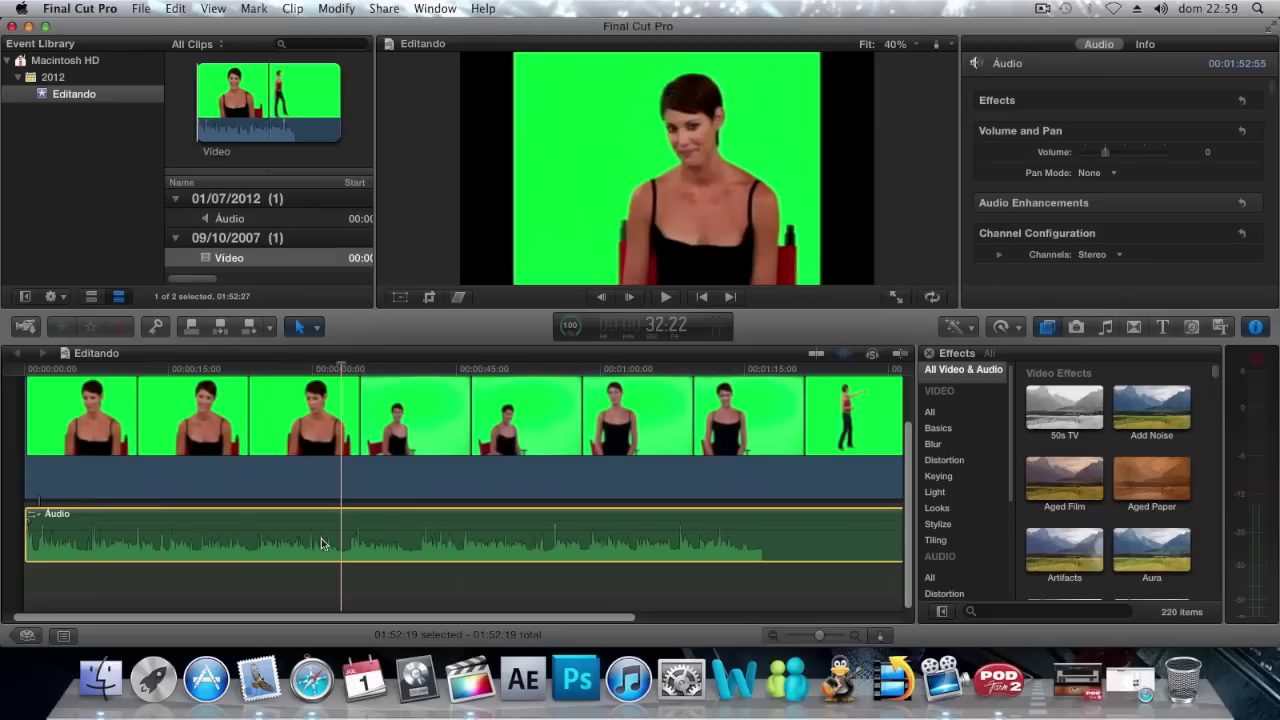
pyautogui.click(1013, 457)
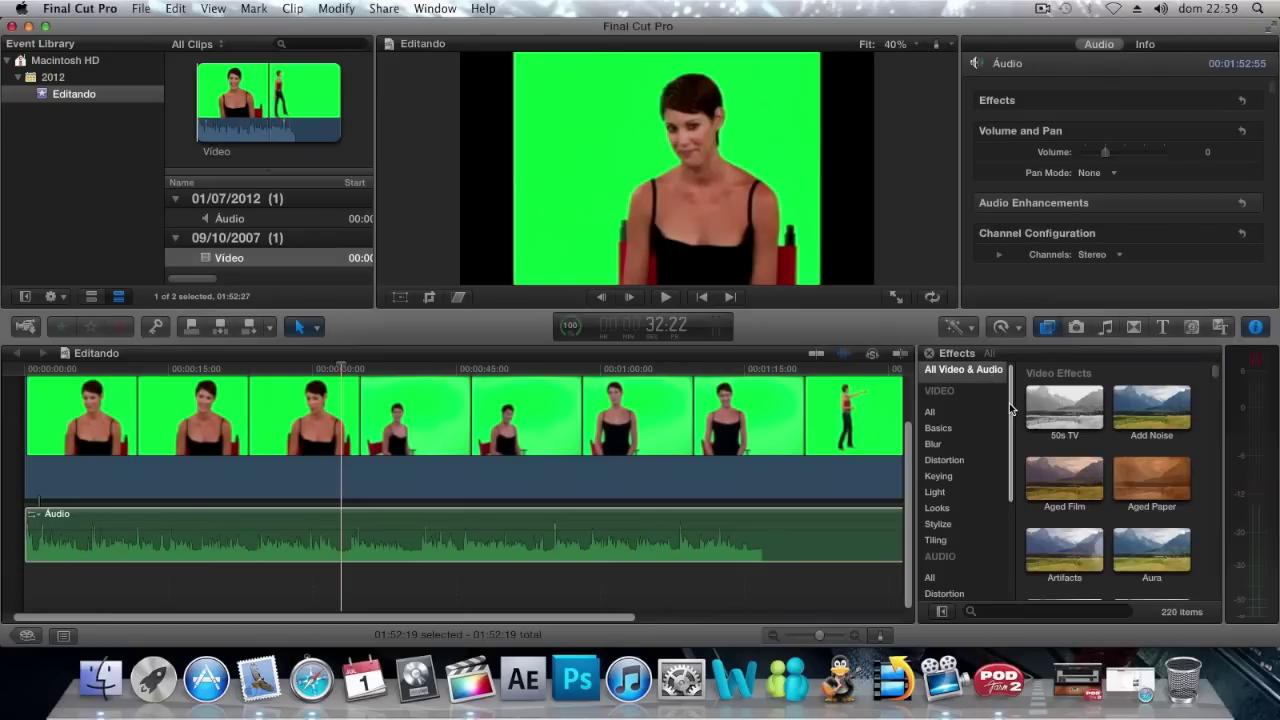
pyautogui.moveTo(1009, 400); pyautogui.dragTo(1016, 477)
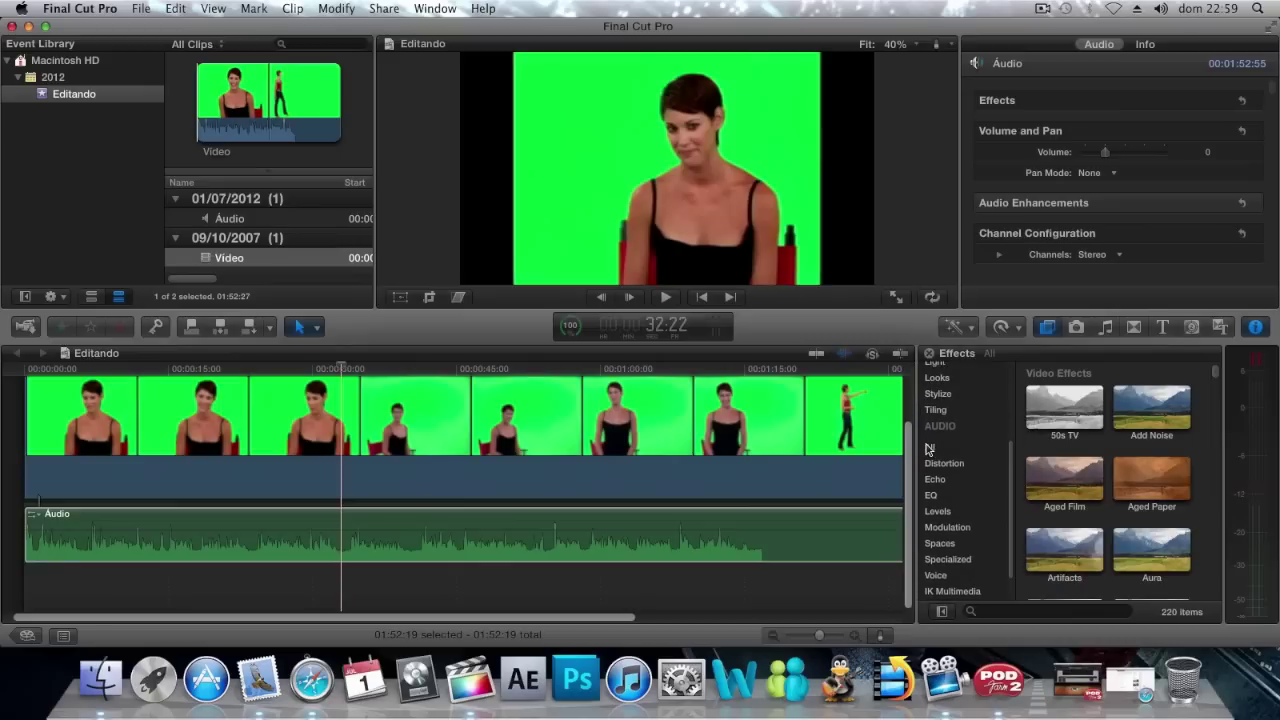
# Apply the Limiter from Audio > Levels to the Audio clip and view its settings (Output Level -0.5dB)
pyautogui.click(934, 450)
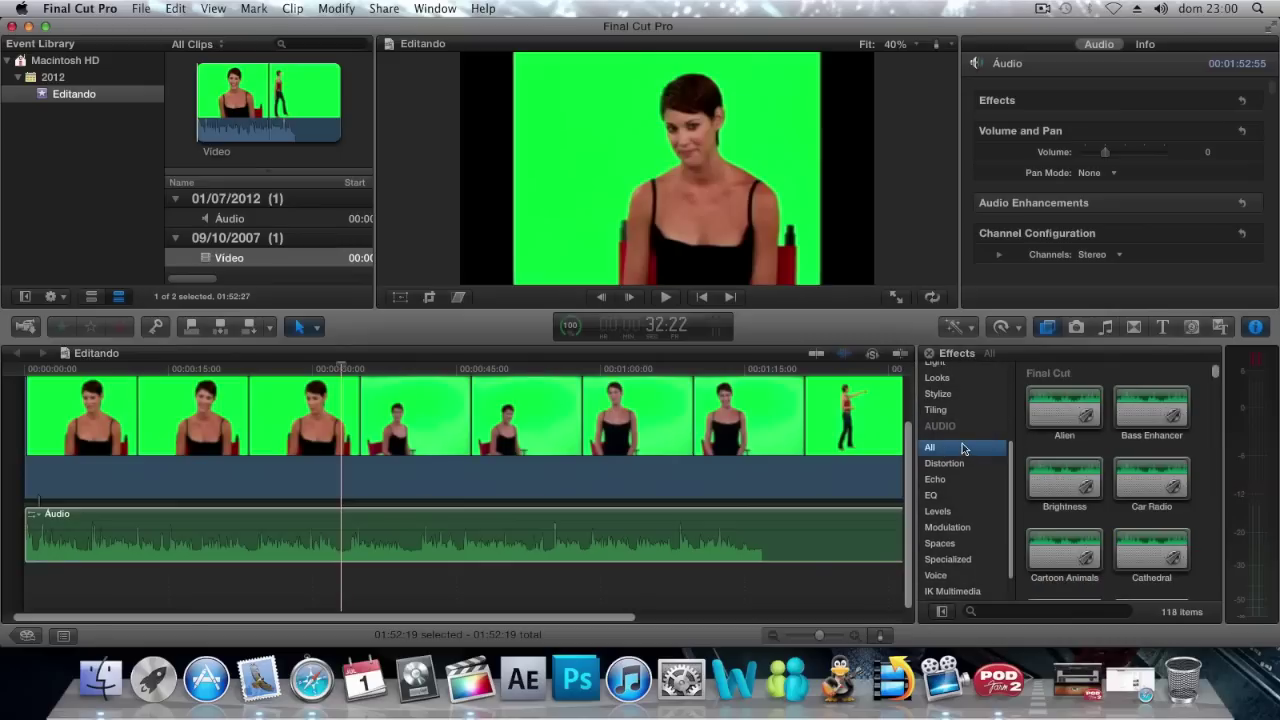
pyautogui.click(937, 512)
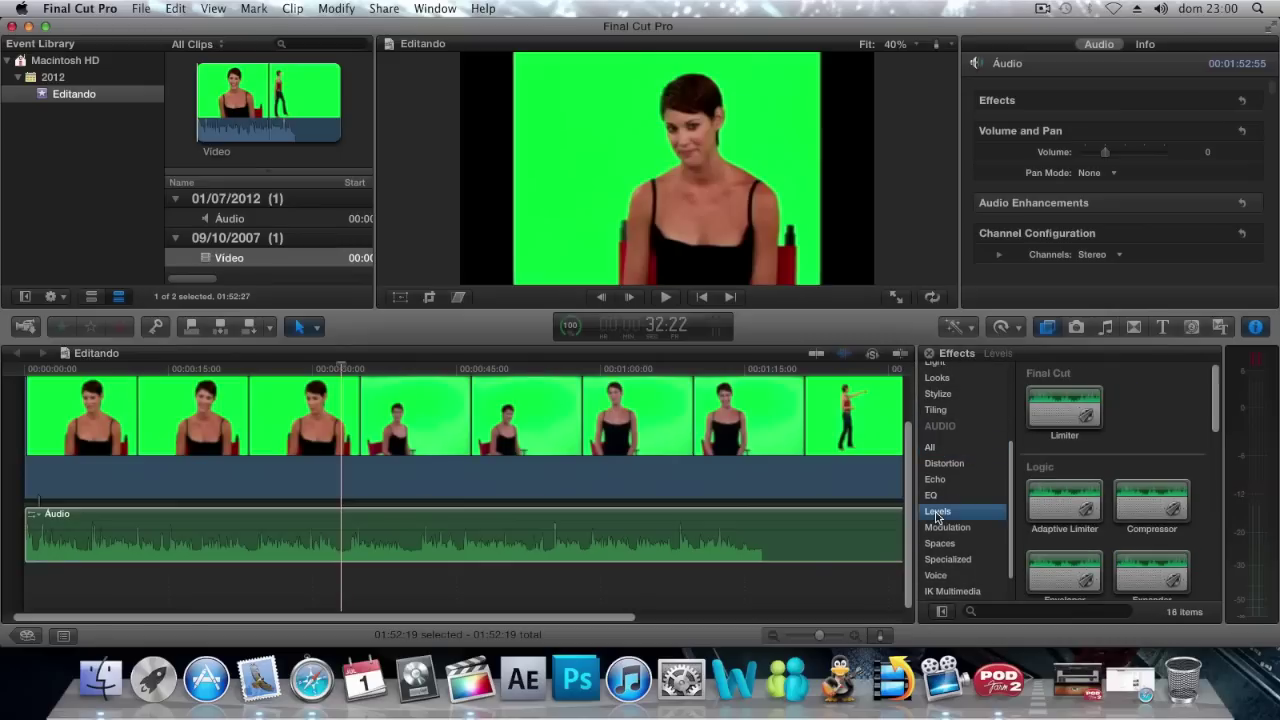
pyautogui.click(1061, 414)
pyautogui.moveTo(1061, 414); pyautogui.dragTo(379, 531)
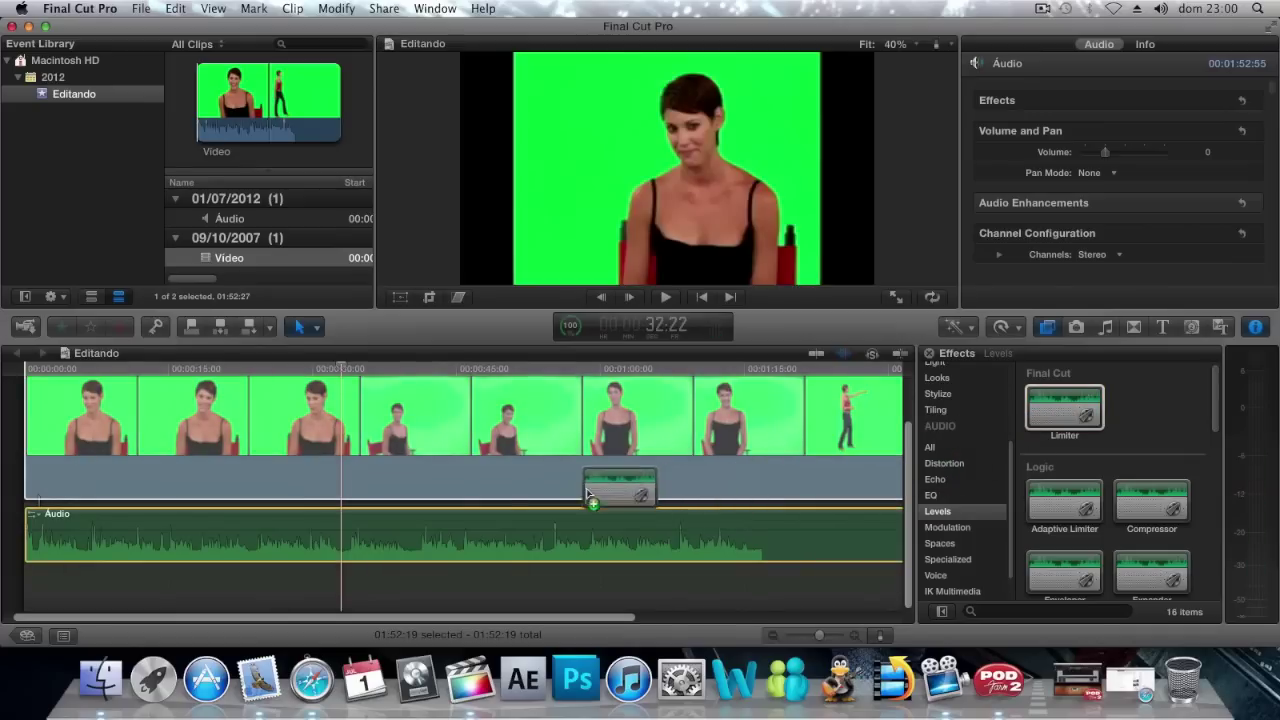
pyautogui.moveTo(379, 531); pyautogui.dragTo(363, 537)
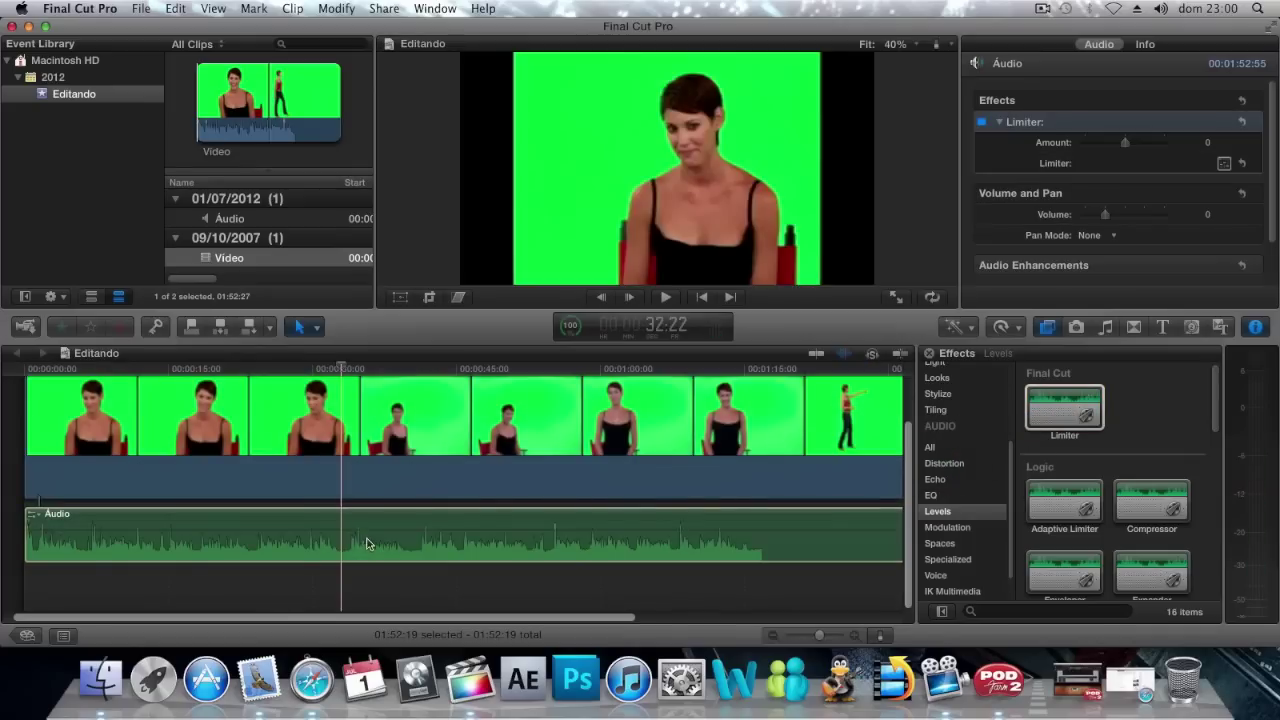
pyautogui.click(344, 549)
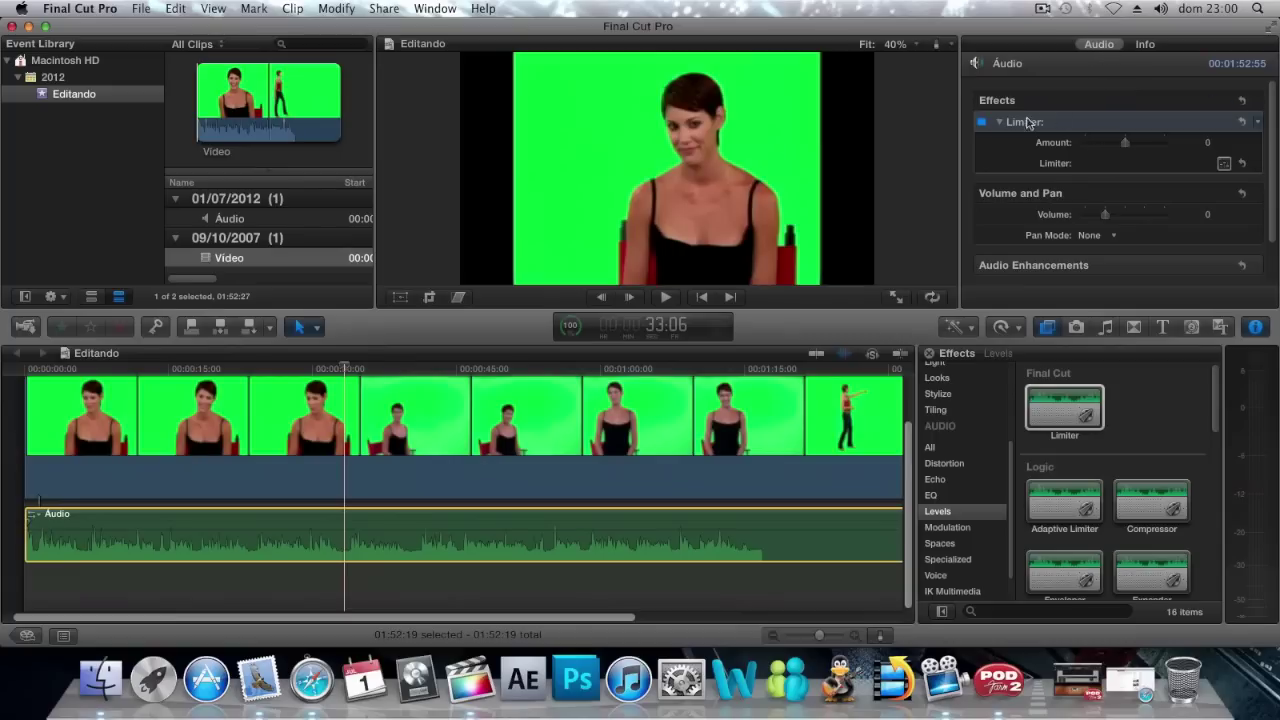
pyautogui.click(1224, 164)
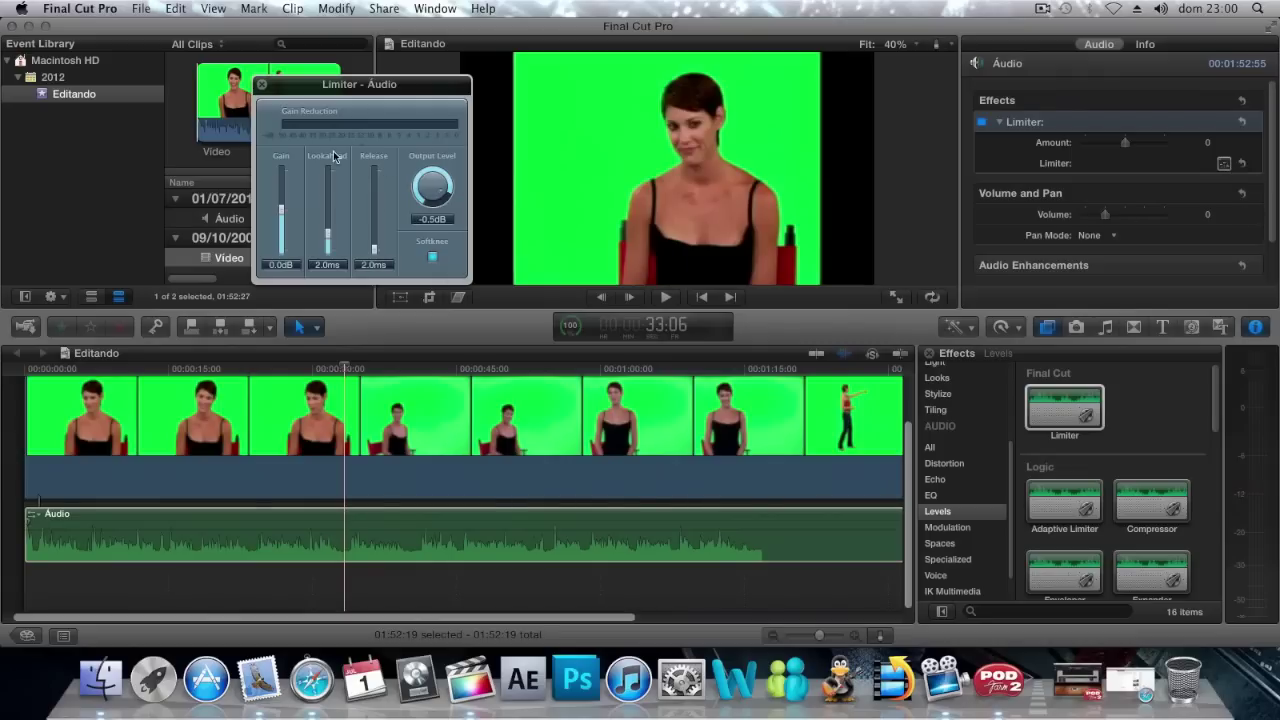
# Set the Limiter's Gain on the Audio clip to +10.0dB and close the Limiter window
pyautogui.moveTo(317, 102); pyautogui.dragTo(363, 141)
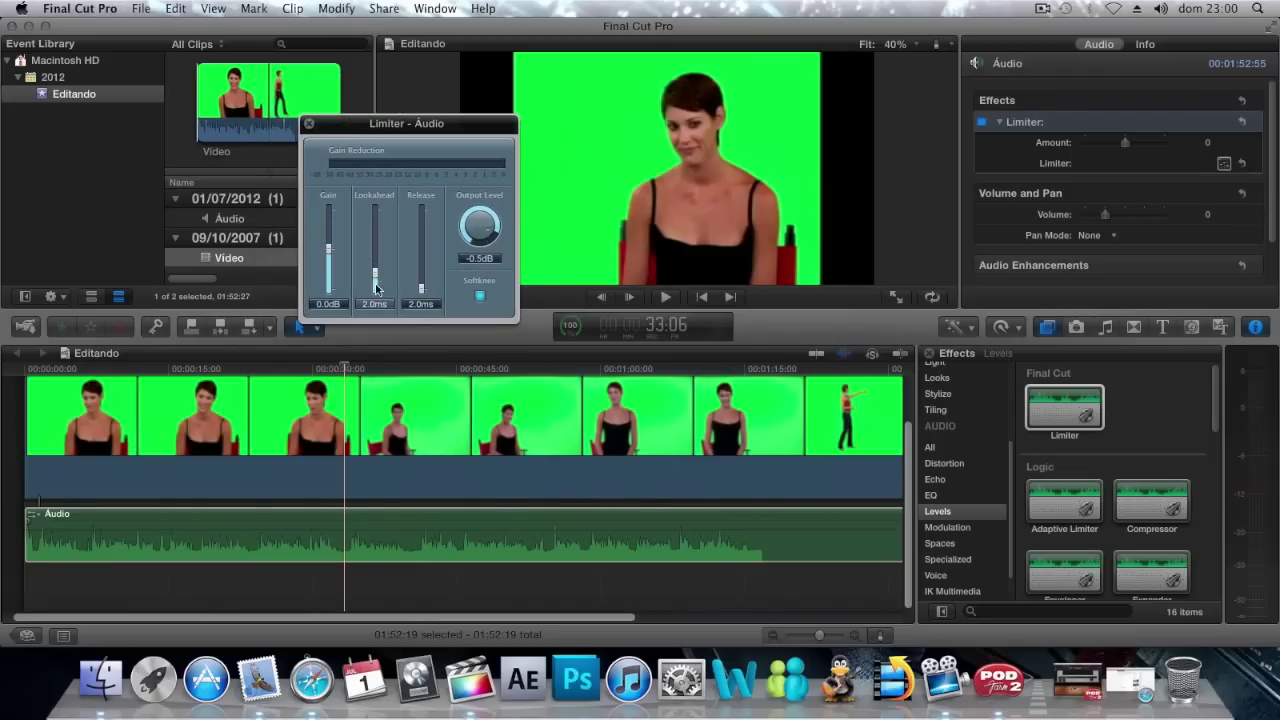
pyautogui.doubleClick(326, 304)
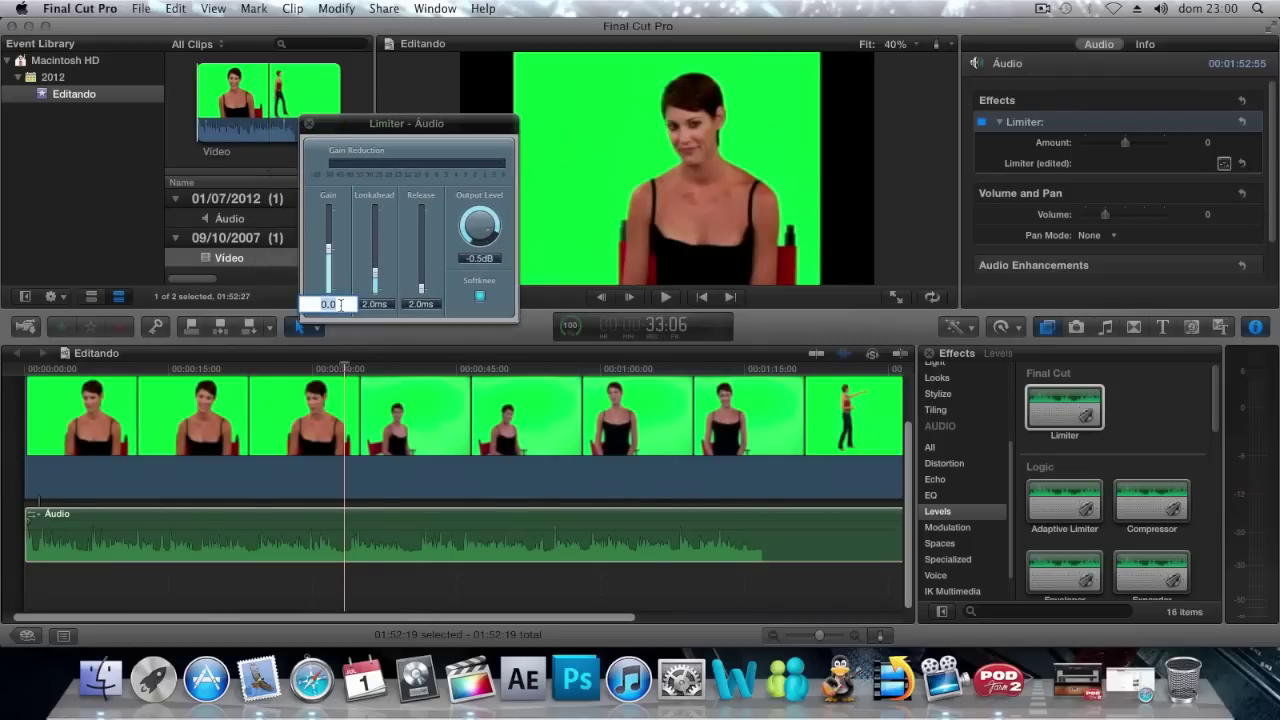
pyautogui.write('10')
pyautogui.press('Return')
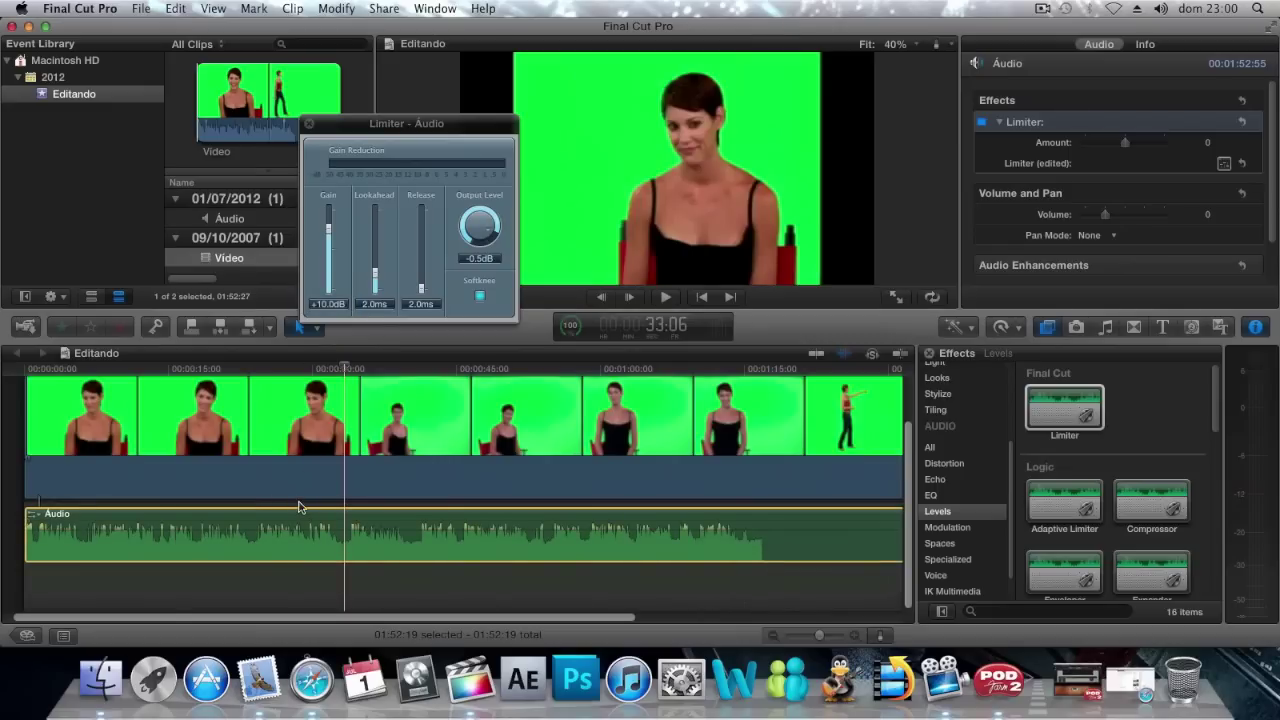
pyautogui.click(327, 578)
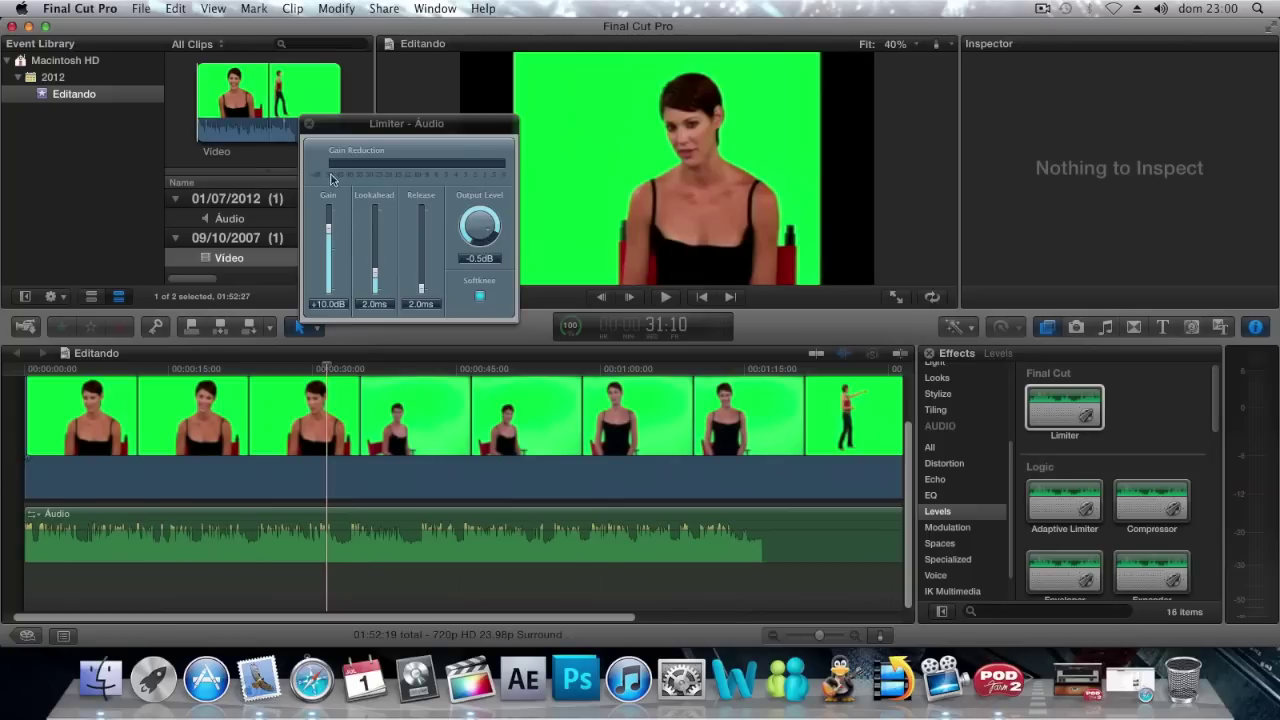
pyautogui.click(309, 125)
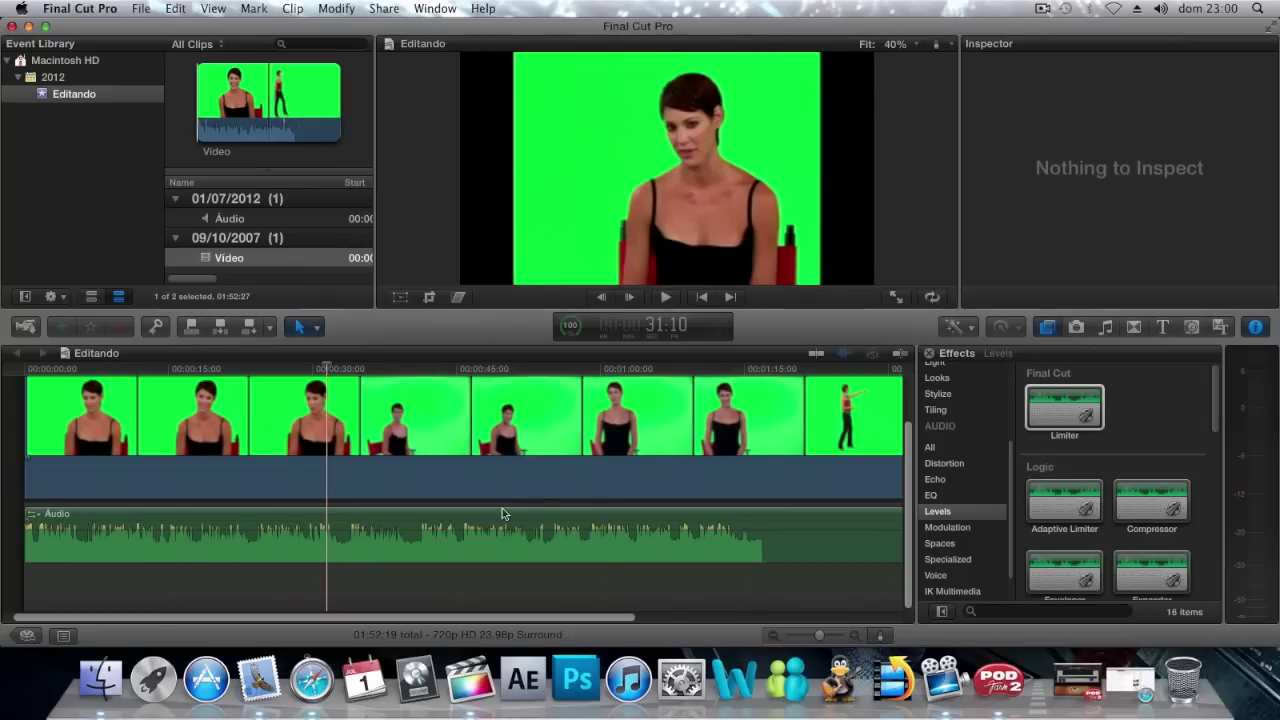
pyautogui.click(772, 636)
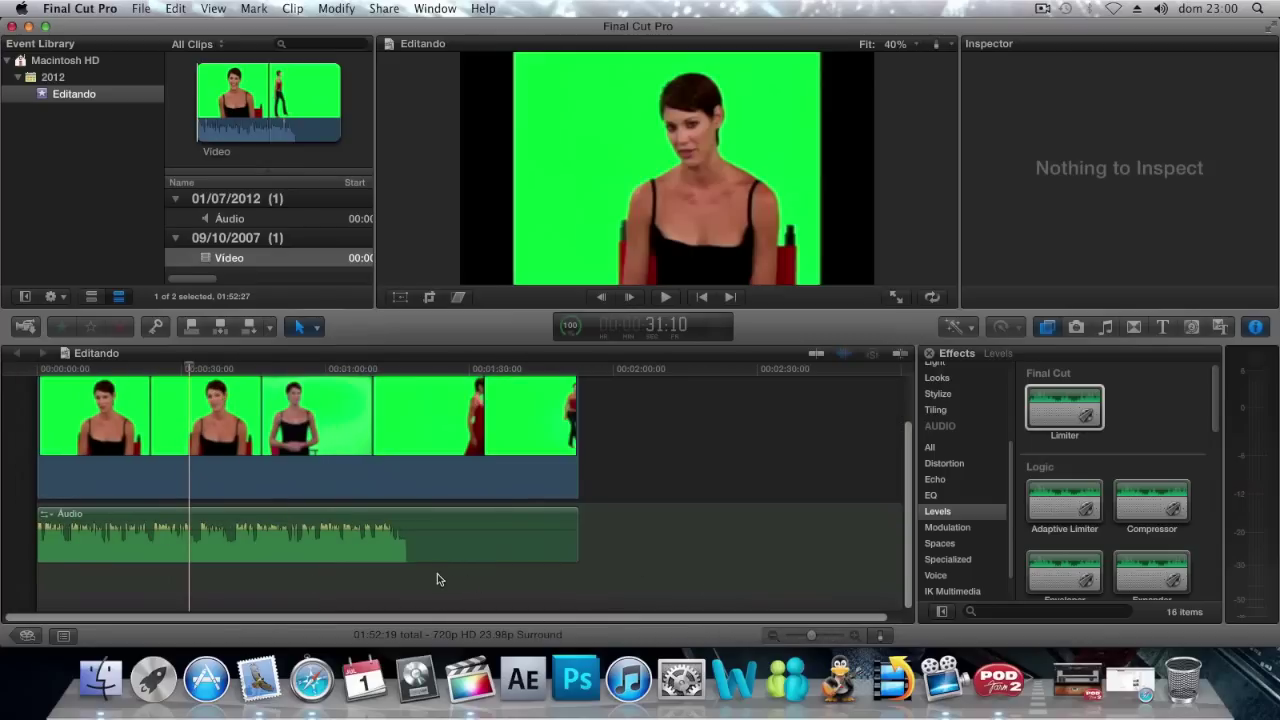
# Reduce the timeline clip height in Clip Appearance and marquee-select both Video and Audio clips
pyautogui.scroll(2, 450, 470)
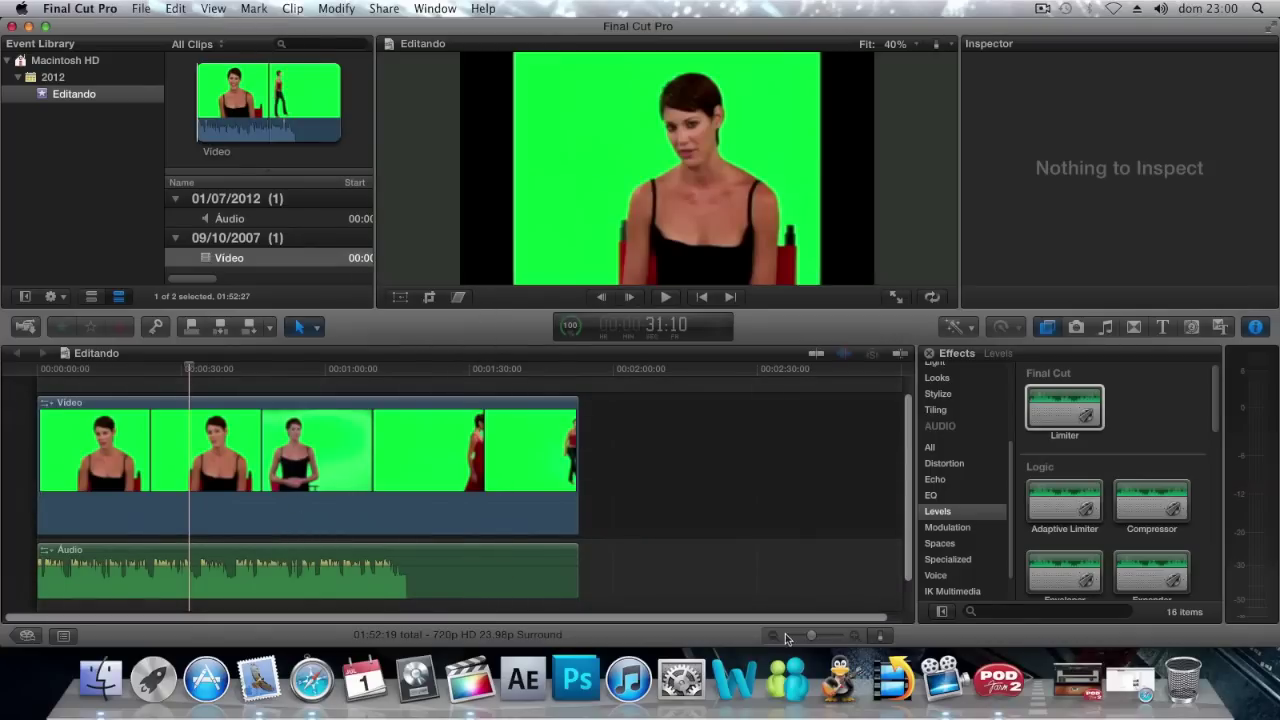
pyautogui.click(880, 635)
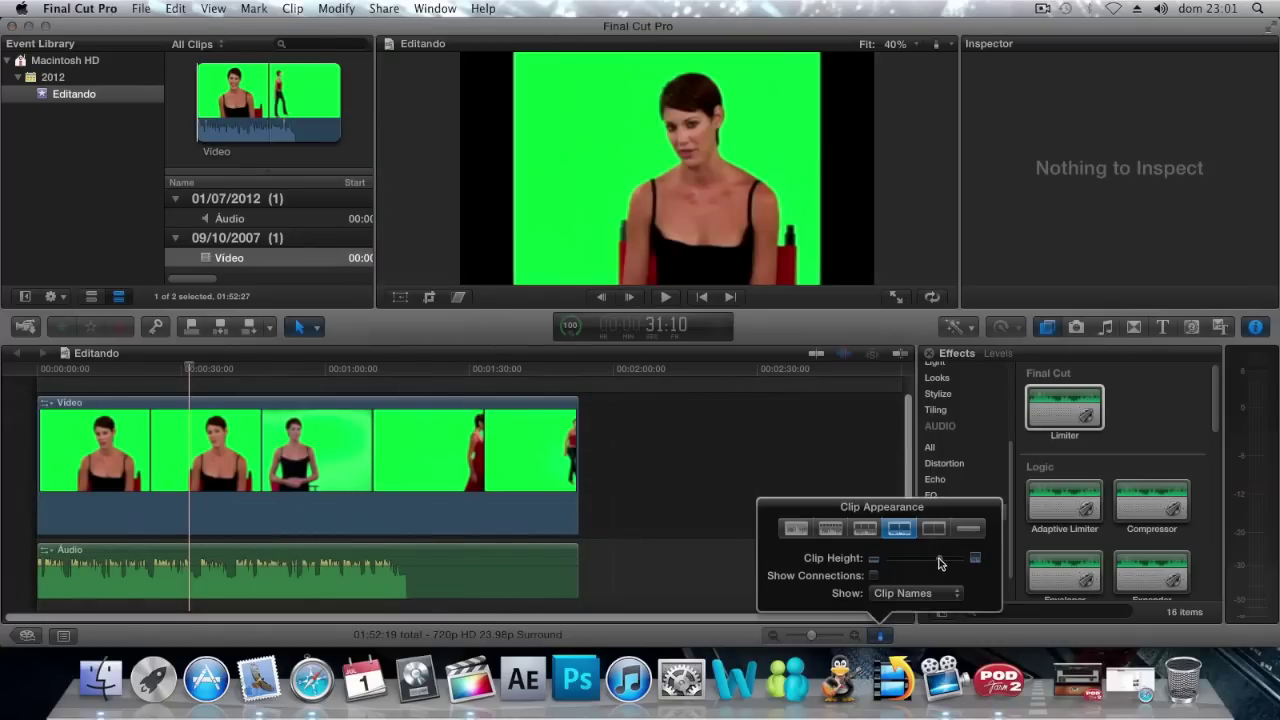
pyautogui.moveTo(938, 563); pyautogui.dragTo(910, 565)
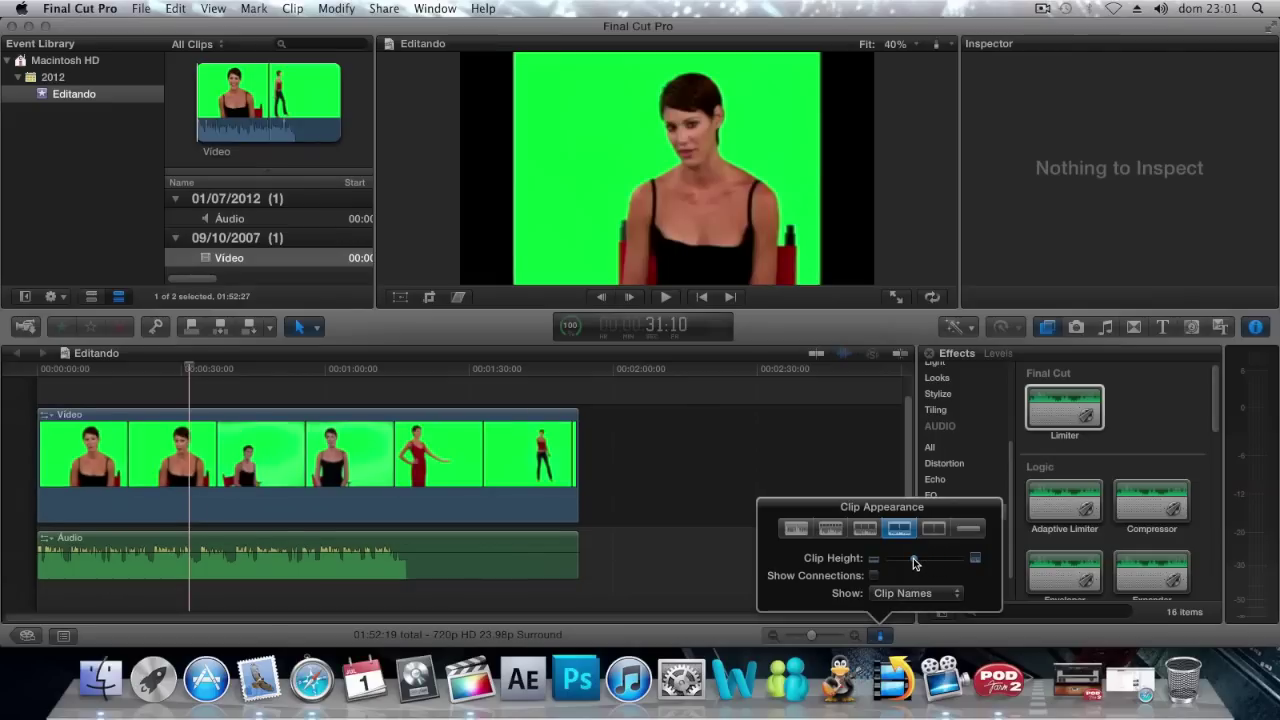
pyautogui.moveTo(909, 565); pyautogui.dragTo(904, 566)
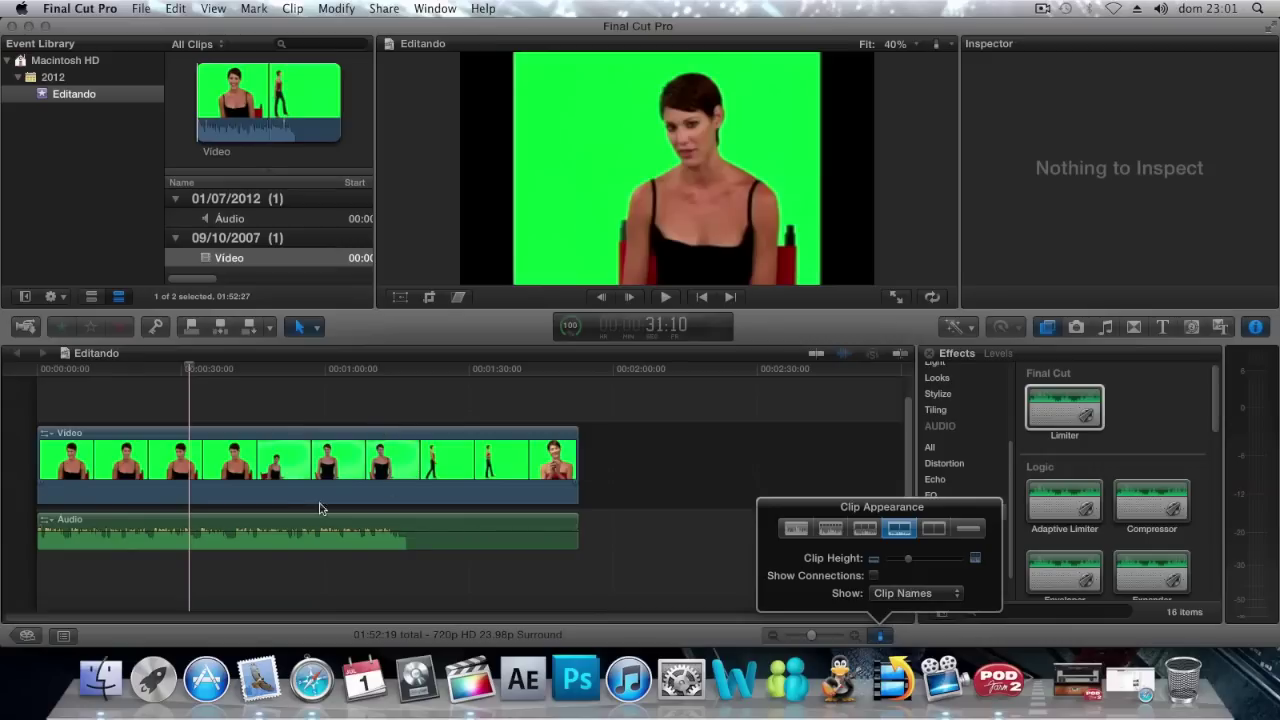
pyautogui.click(610, 556)
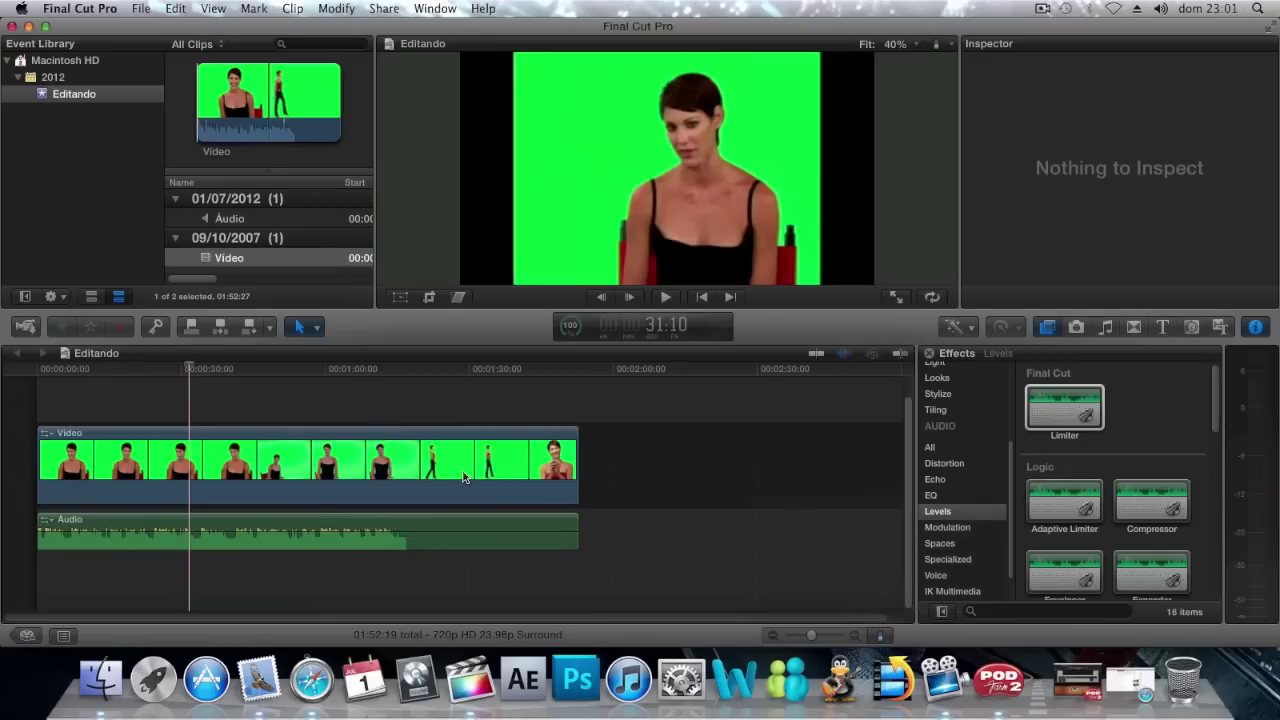
pyautogui.moveTo(633, 463); pyautogui.dragTo(470, 558)
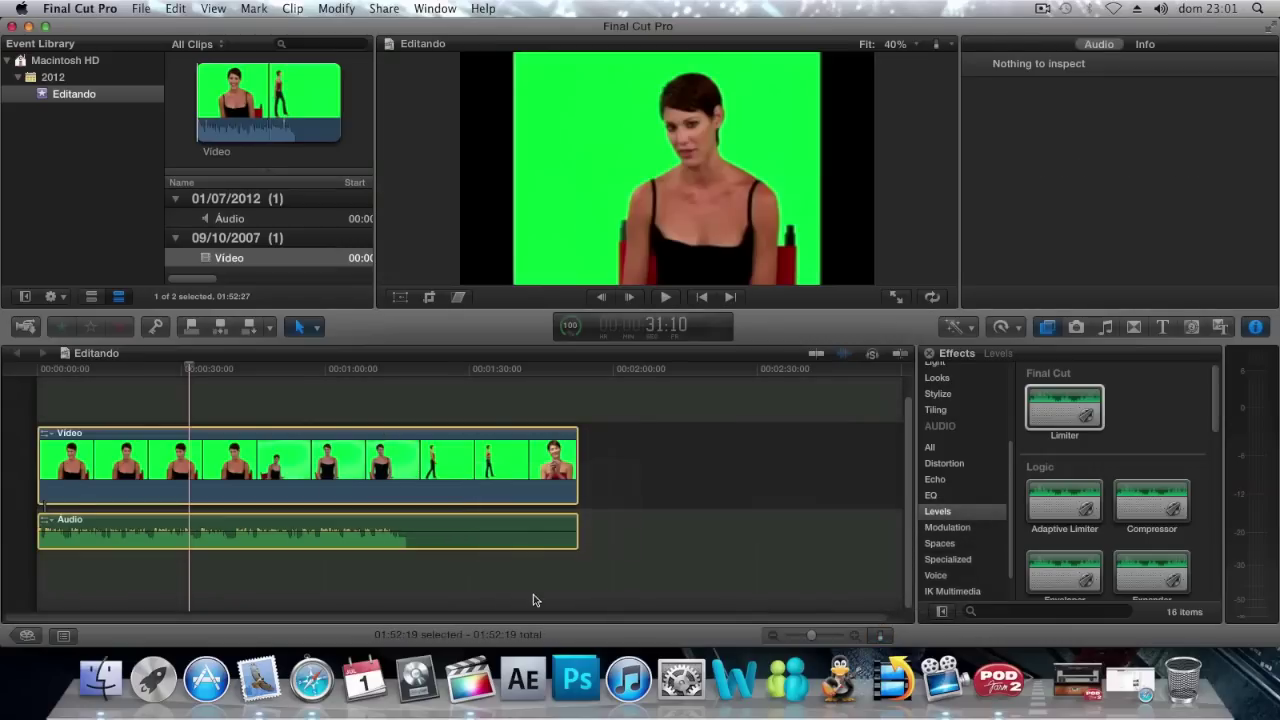
# Combine Video and Audio into a New Compound Clip and snap it to the timeline start
pyautogui.rightClick(477, 476)
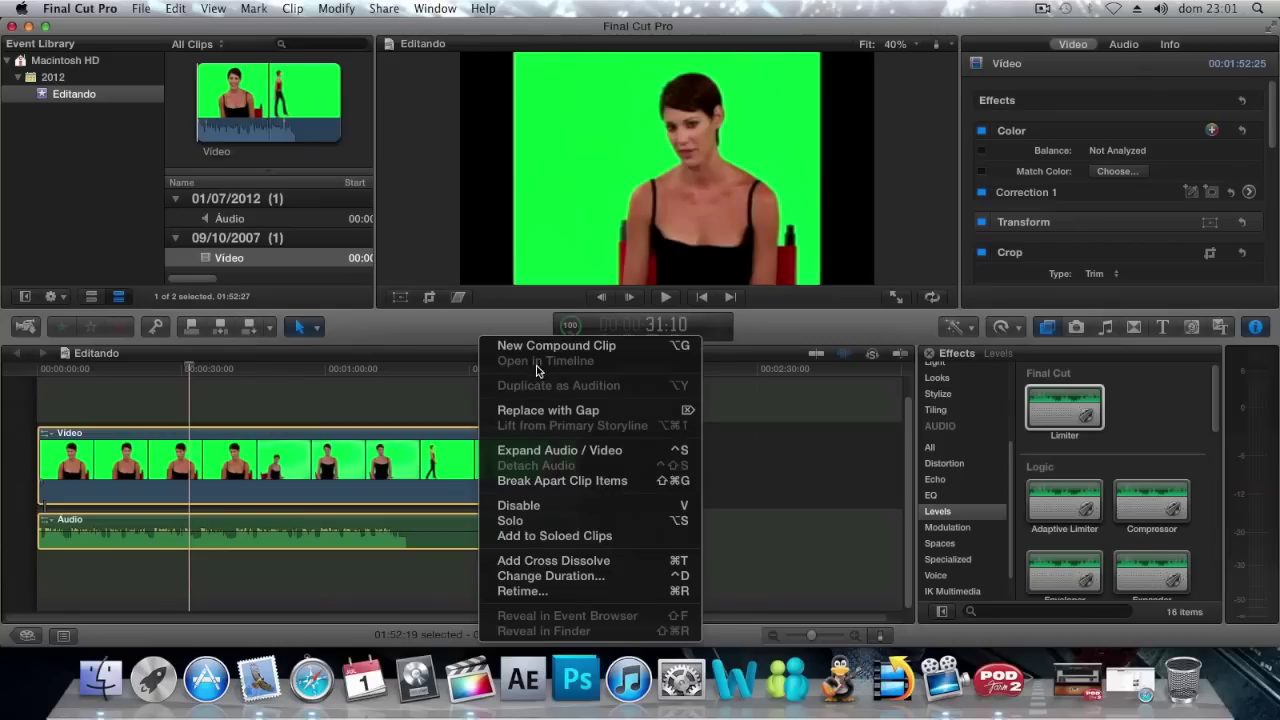
pyautogui.click(589, 348)
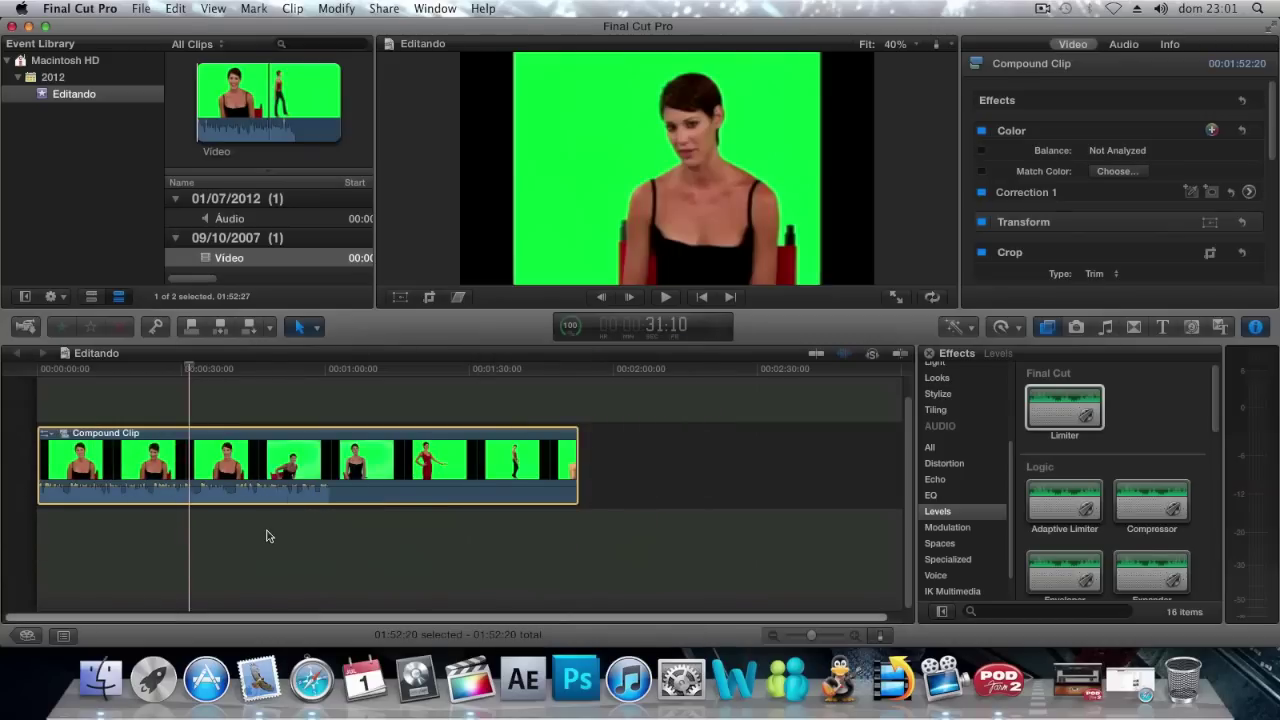
pyautogui.click(266, 536)
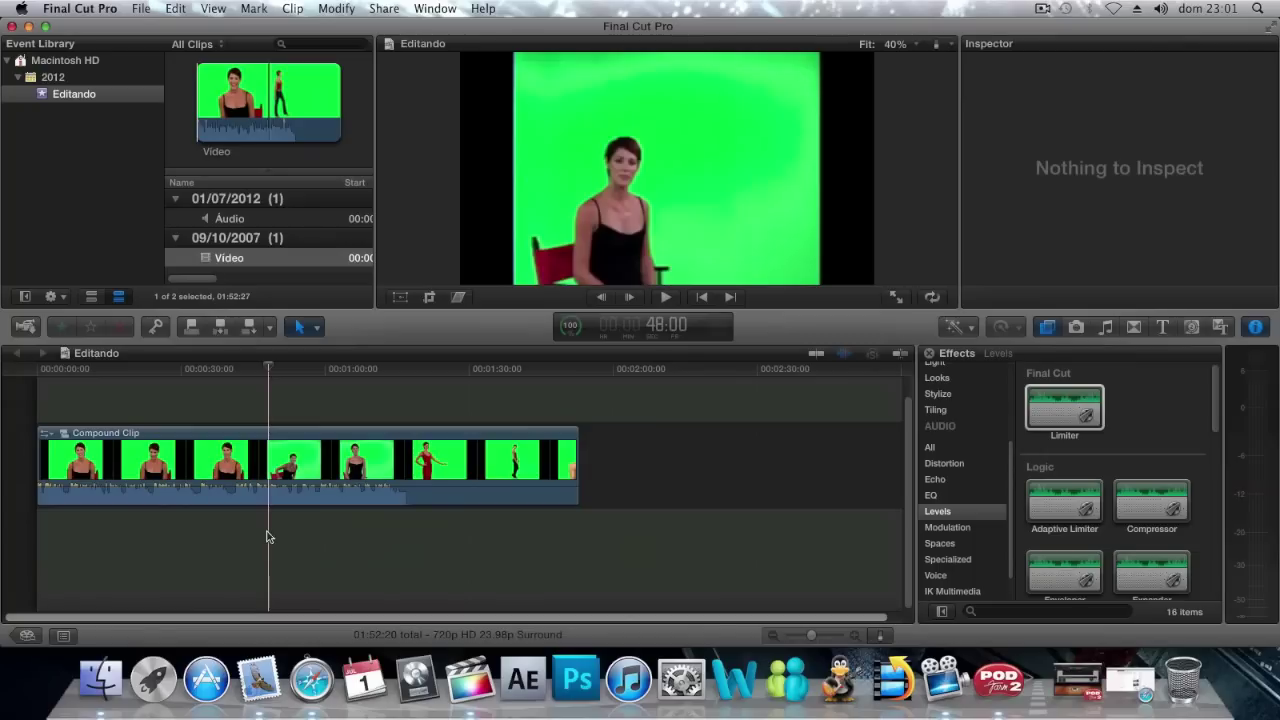
pyautogui.moveTo(298, 468)
pyautogui.mouseDown()
pyautogui.moveTo(316, 462)
pyautogui.moveTo(365, 508)
pyautogui.mouseUp()
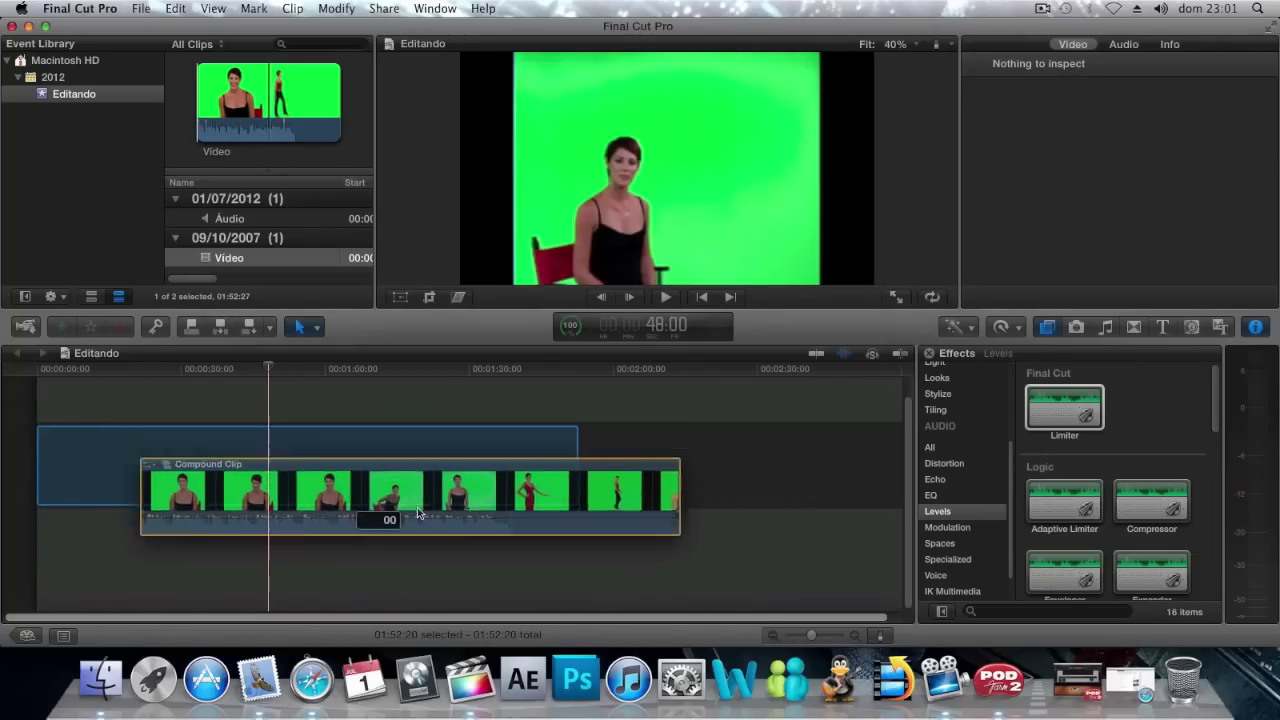
pyautogui.moveTo(365, 508); pyautogui.dragTo(399, 575)
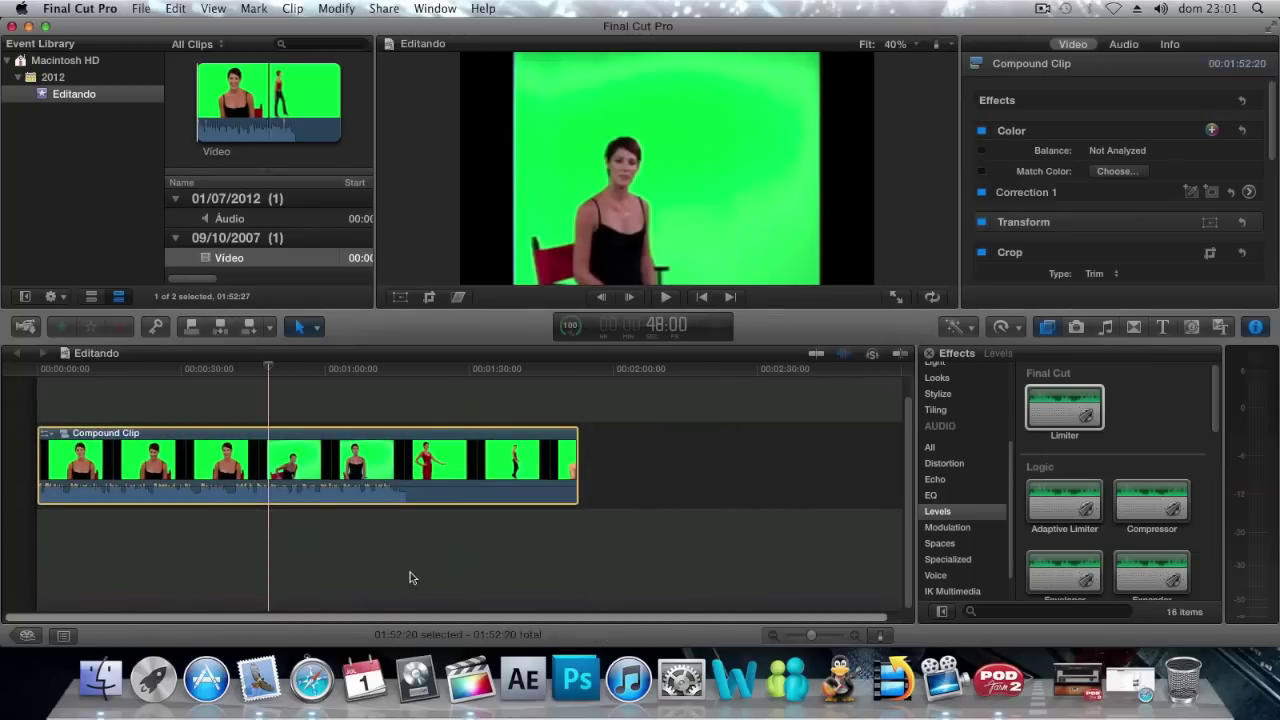
pyautogui.click(349, 555)
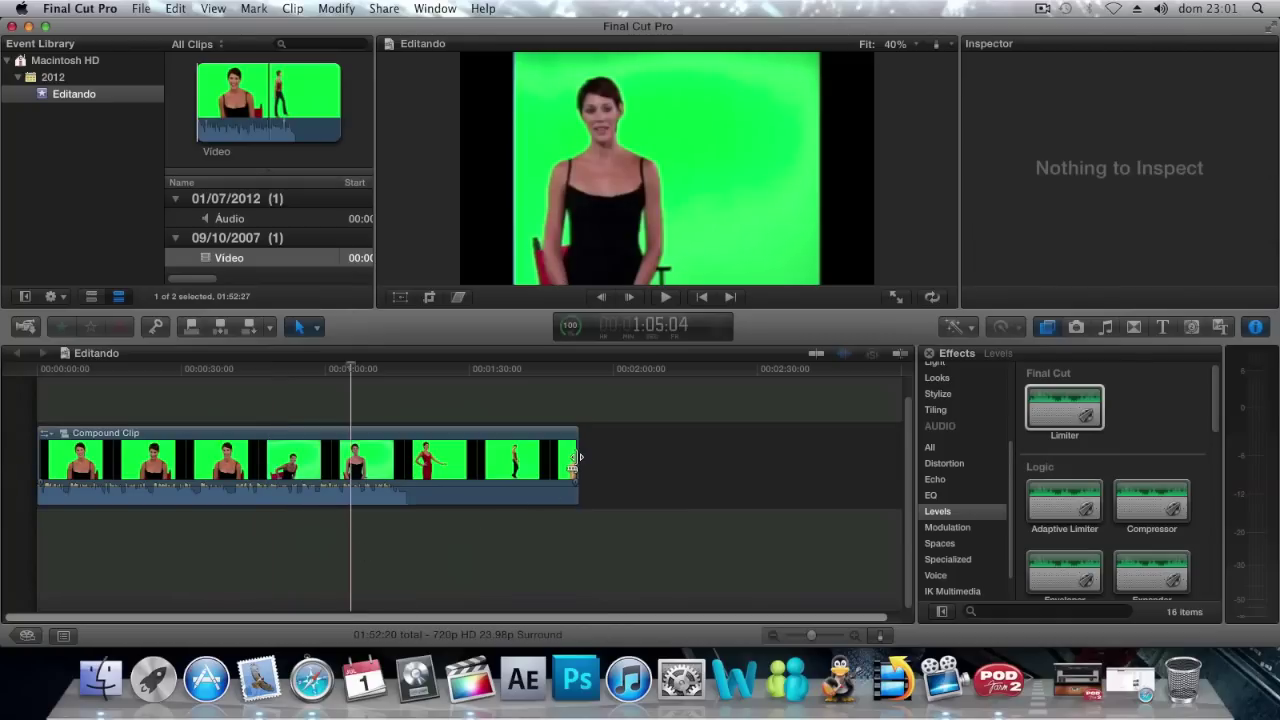
# Trim the Compound Clip's right edge so the project totals 01:17:20
pyautogui.moveTo(570, 466); pyautogui.dragTo(416, 455)
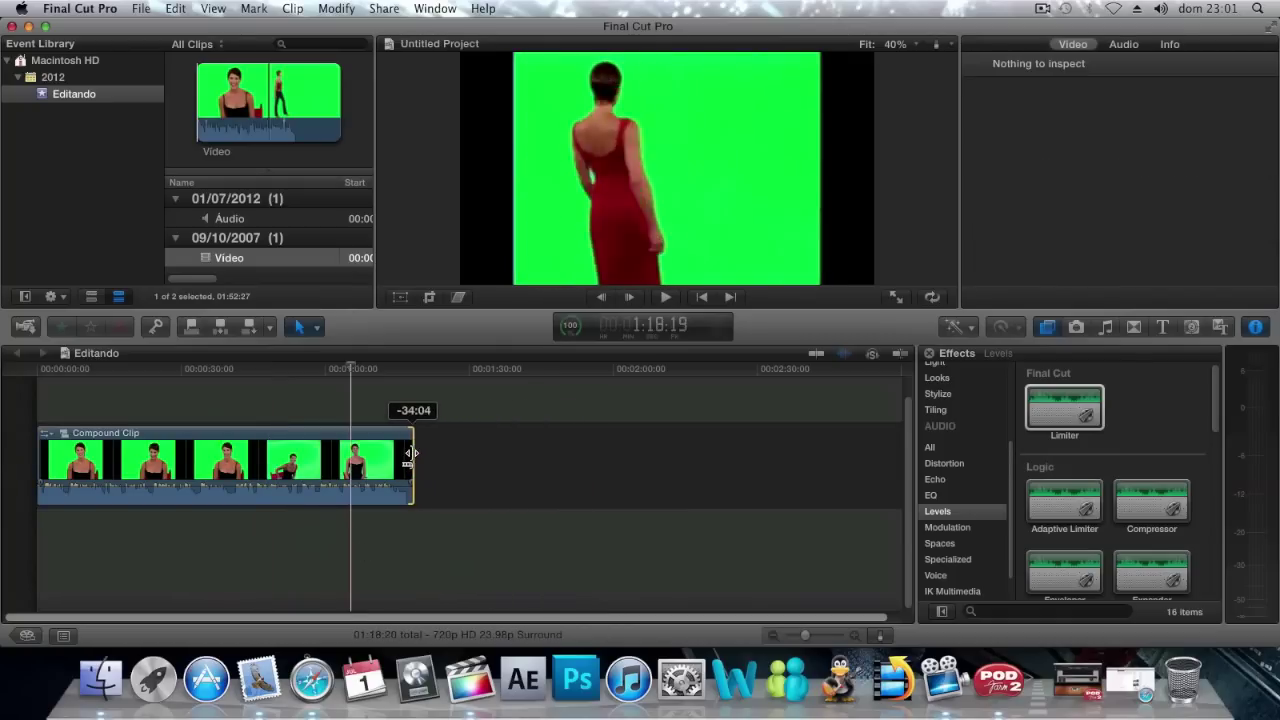
pyautogui.moveTo(416, 455); pyautogui.dragTo(409, 458)
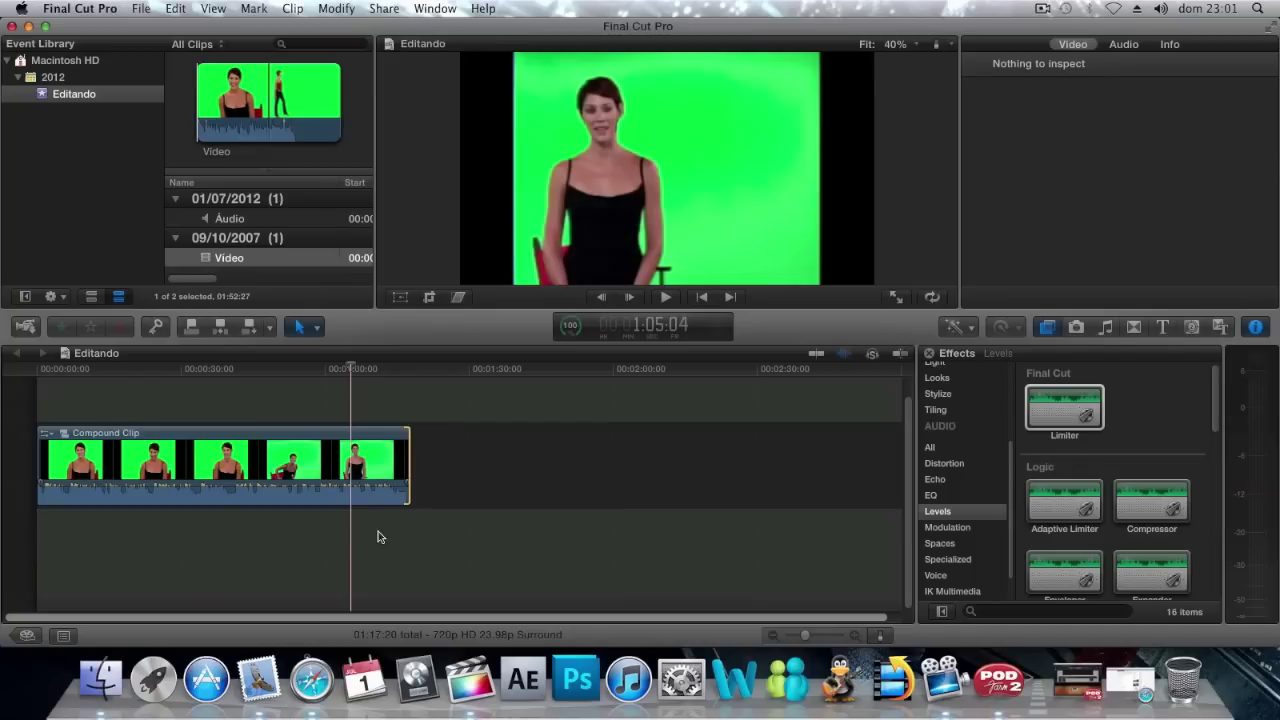
pyautogui.click(285, 533)
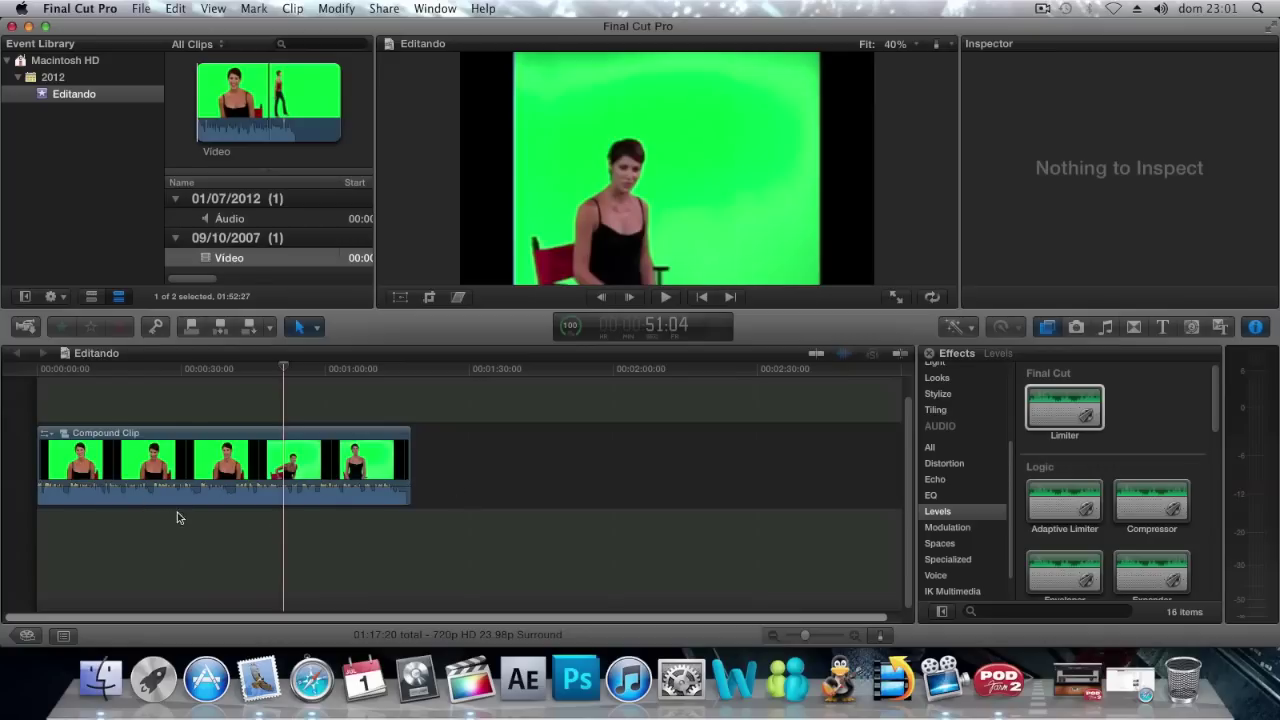
pyautogui.click(44, 410)
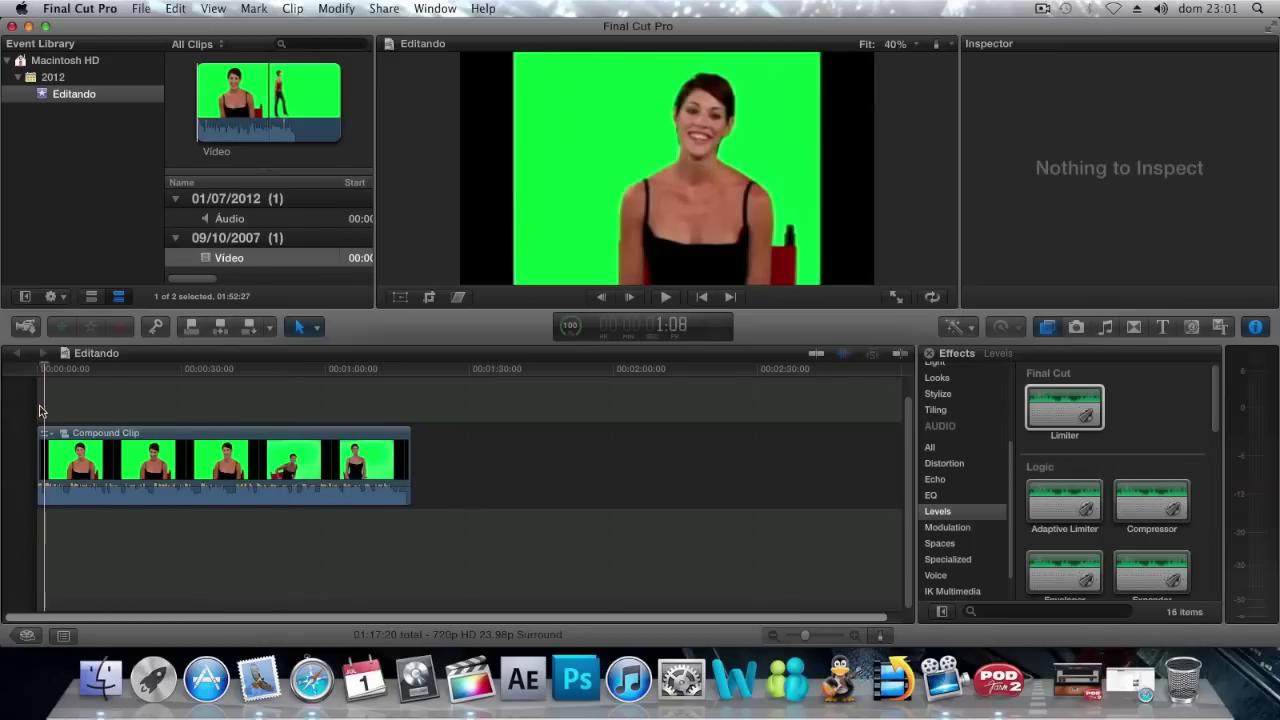
pyautogui.moveTo(103, 450)
pyautogui.mouseDown()
pyautogui.moveTo(232, 458)
pyautogui.moveTo(168, 475)
pyautogui.mouseUp()
pyautogui.click(138, 538)
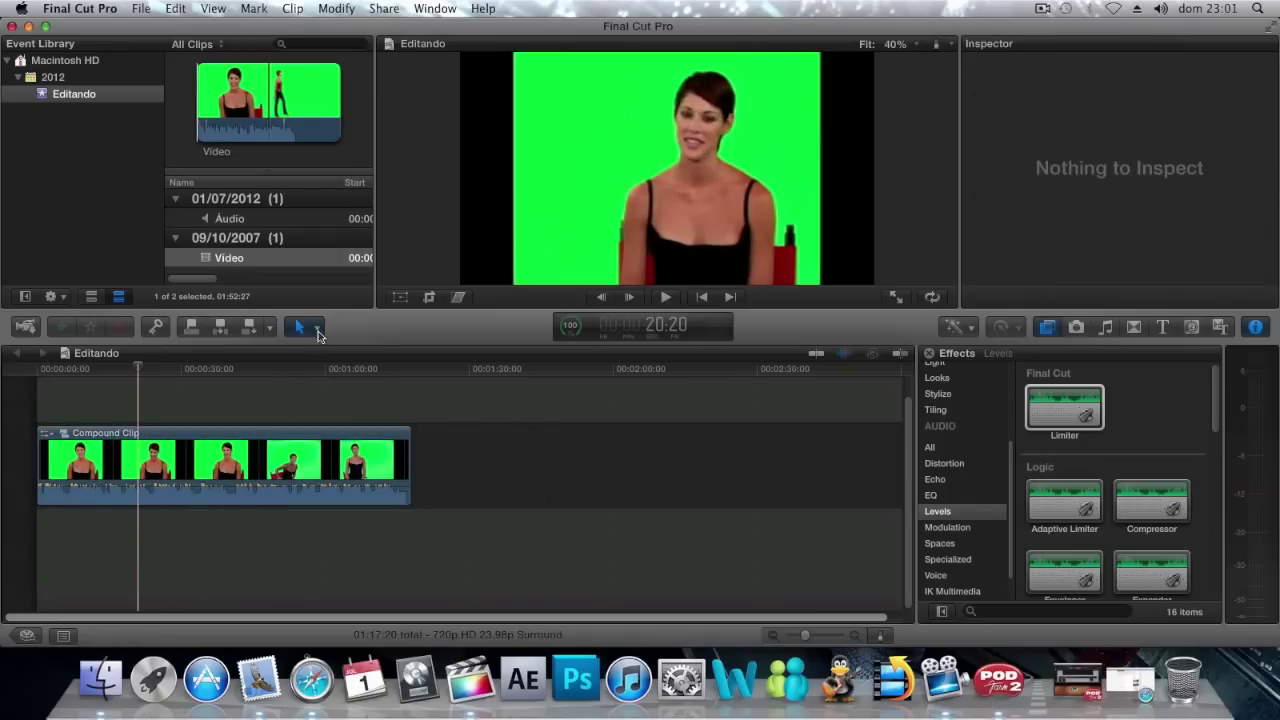
pyautogui.click(318, 329)
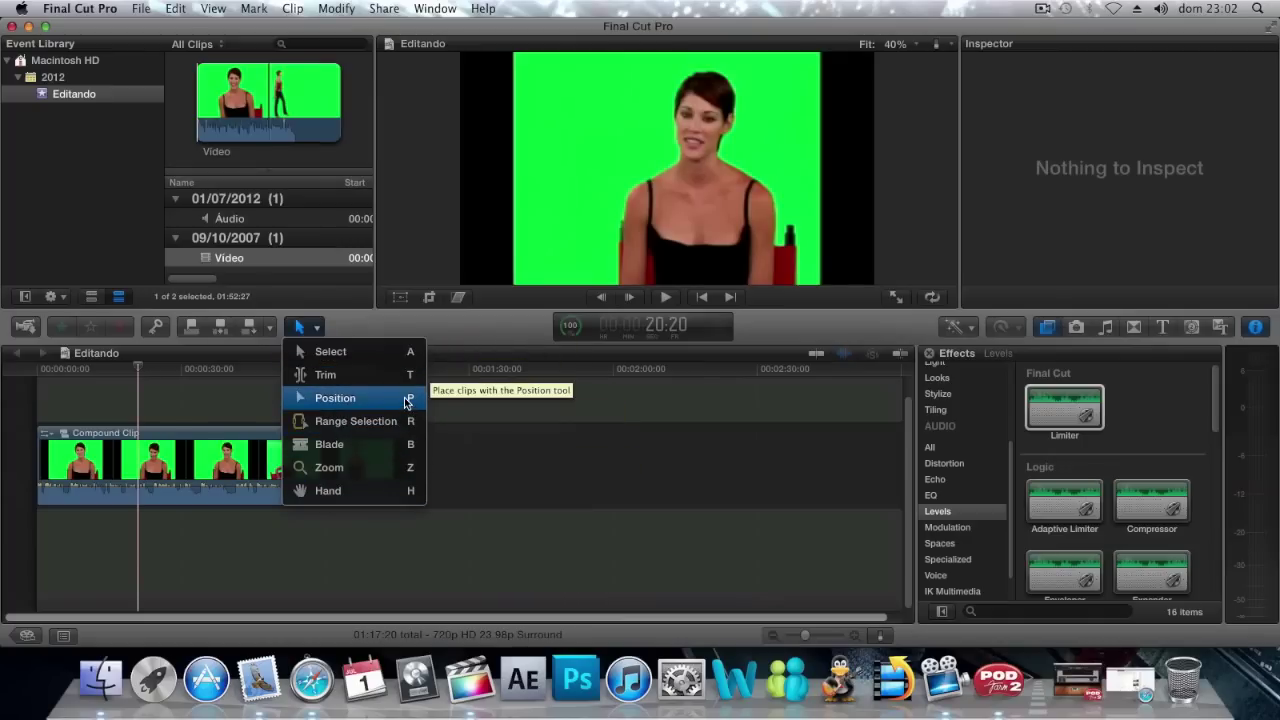
# With the Position tool, move the Compound Clip about 25 seconds later, leaving a gap
pyautogui.click(330, 398)
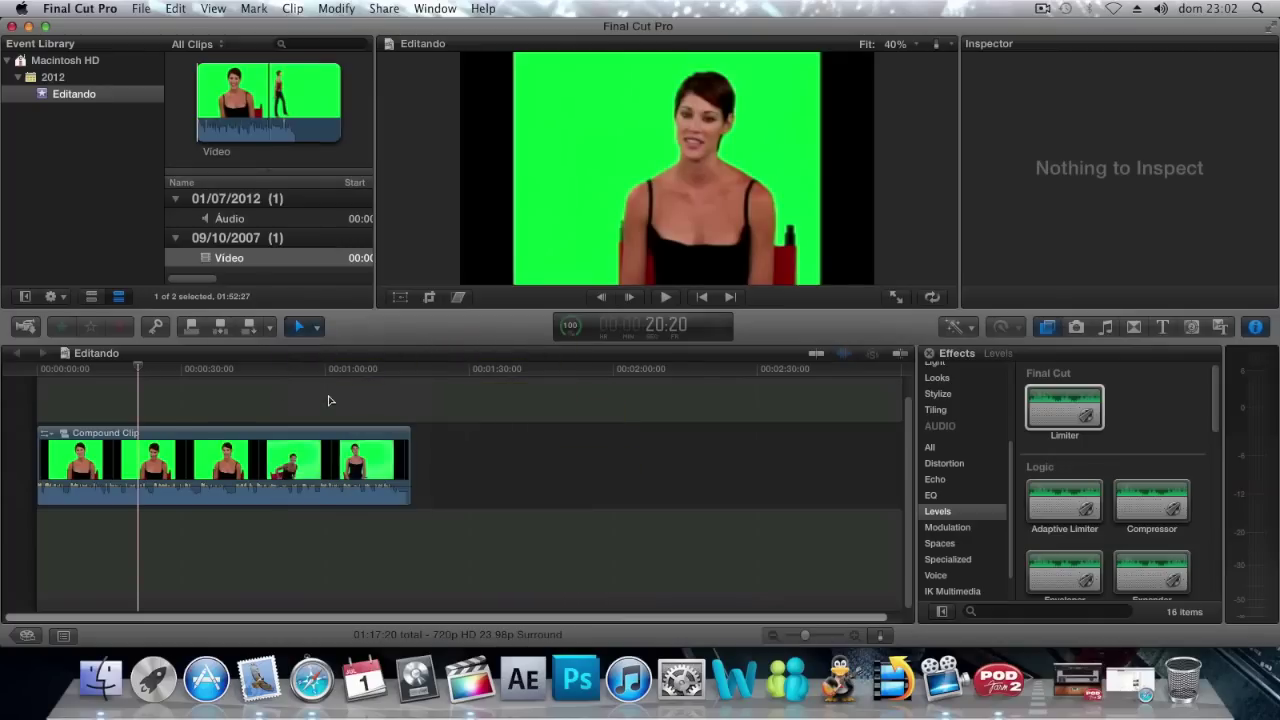
pyautogui.moveTo(196, 480); pyautogui.dragTo(414, 468)
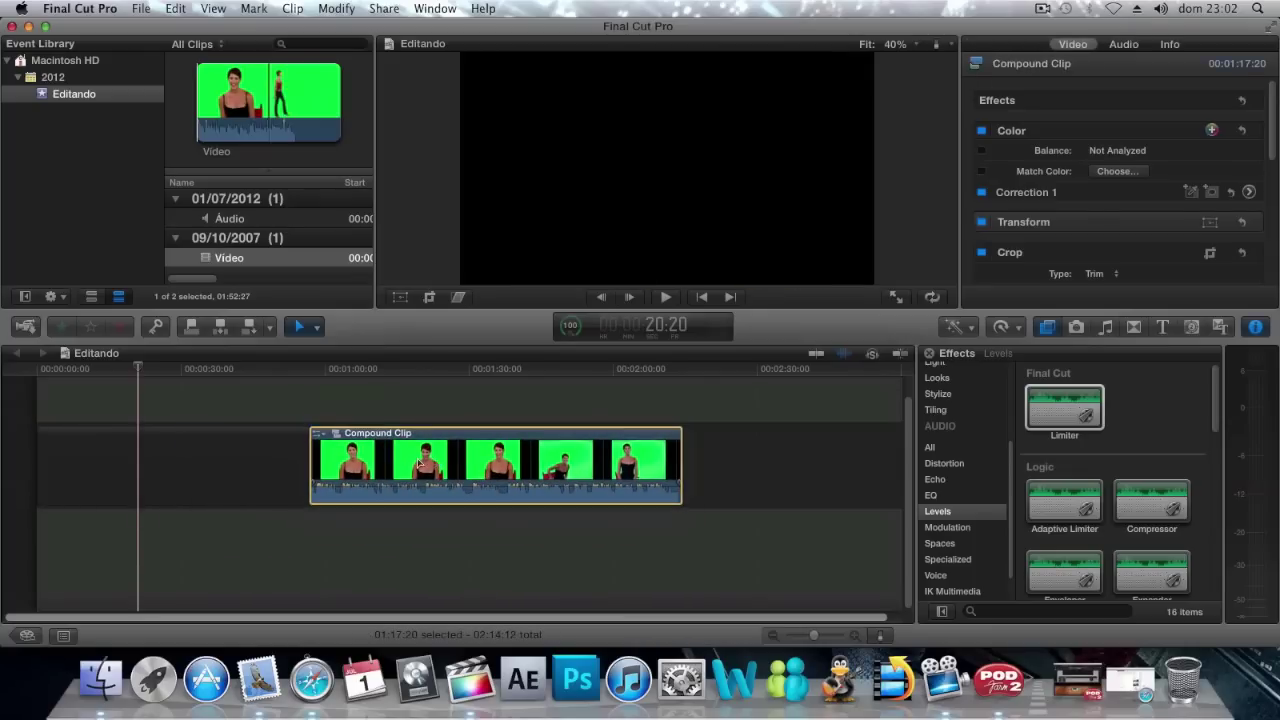
pyautogui.click(168, 476)
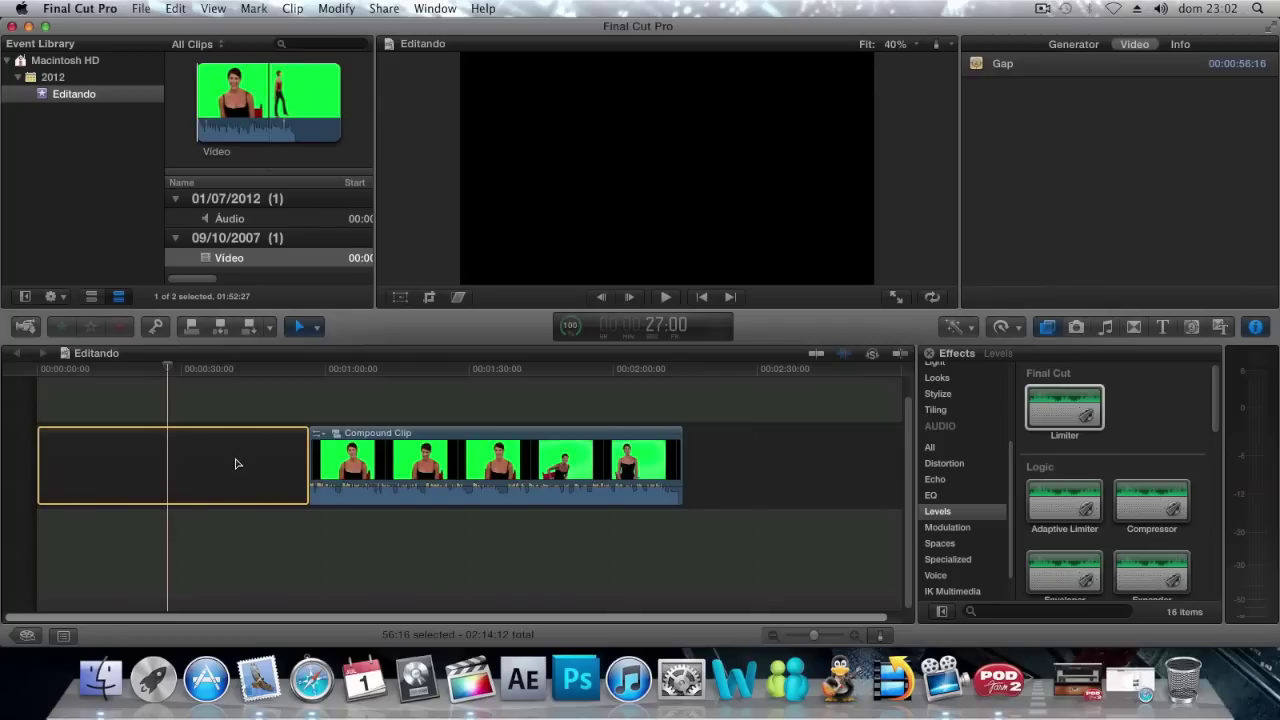
pyautogui.click(294, 464)
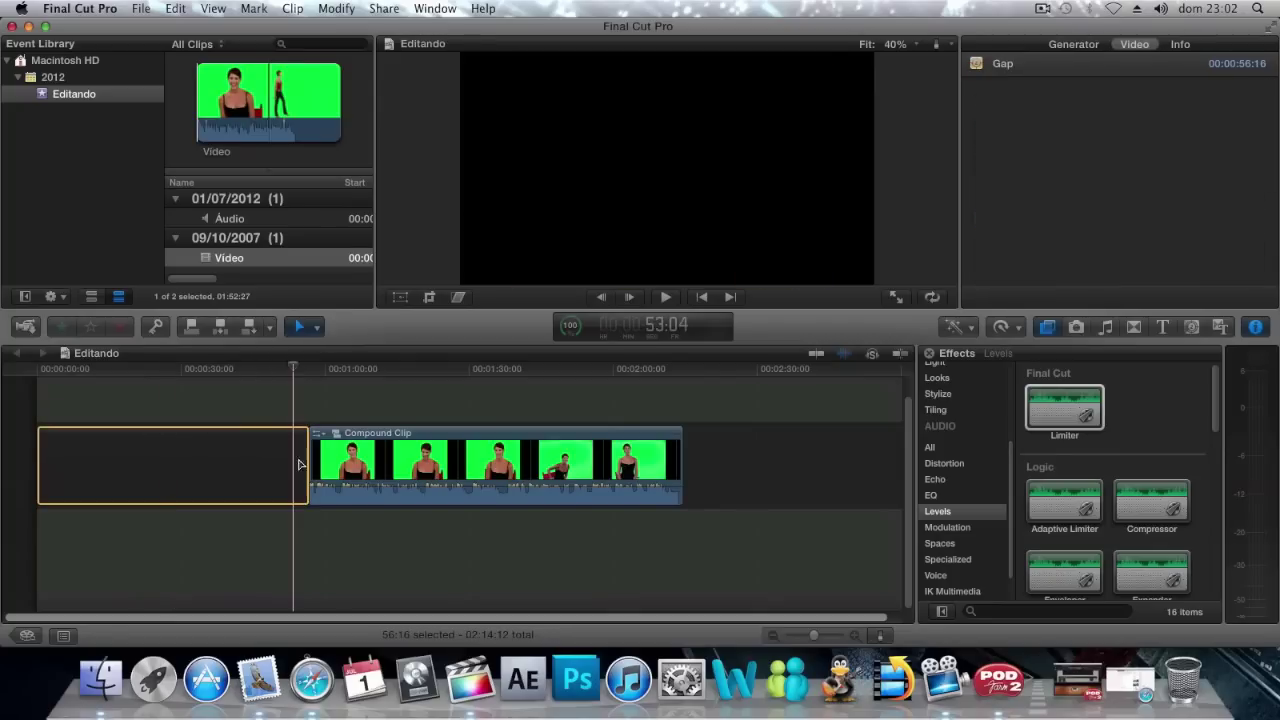
pyautogui.click(120, 472)
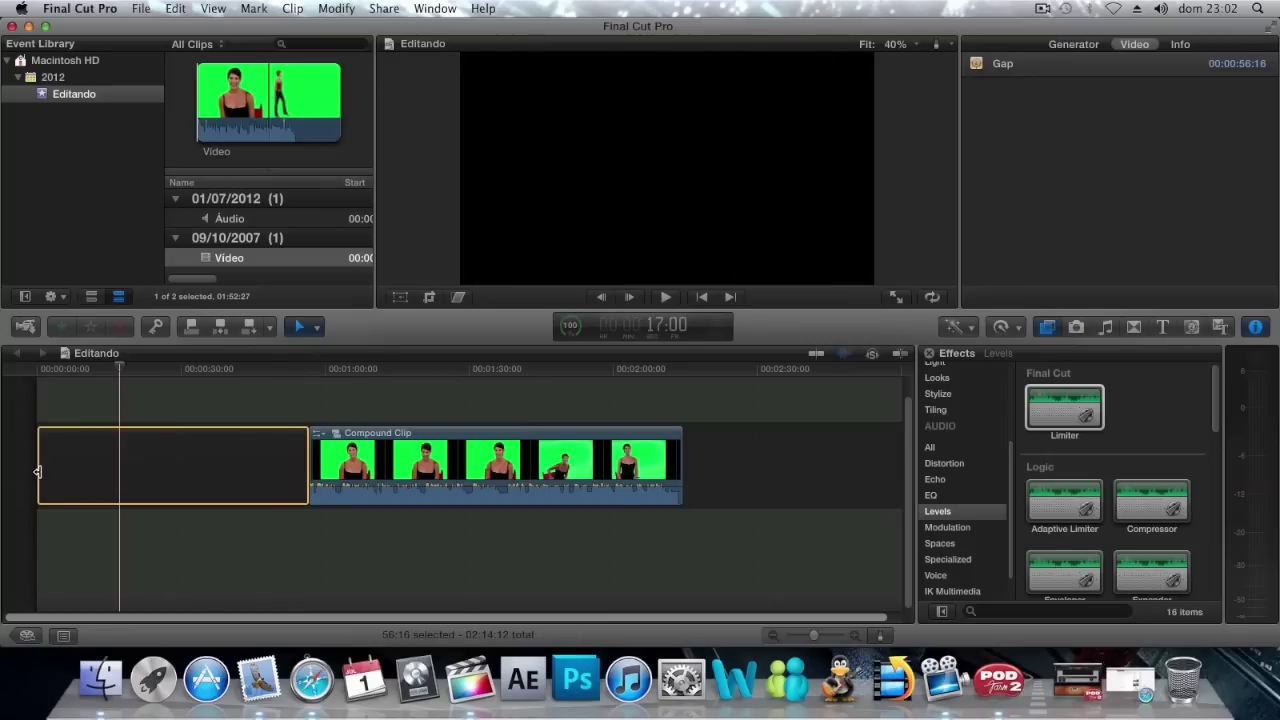
# Shorten the opening gap with Select, then slide the Compound Clip further right with Position
pyautogui.click(317, 328)
pyautogui.click(321, 351)
pyautogui.moveTo(300, 460); pyautogui.dragTo(222, 460)
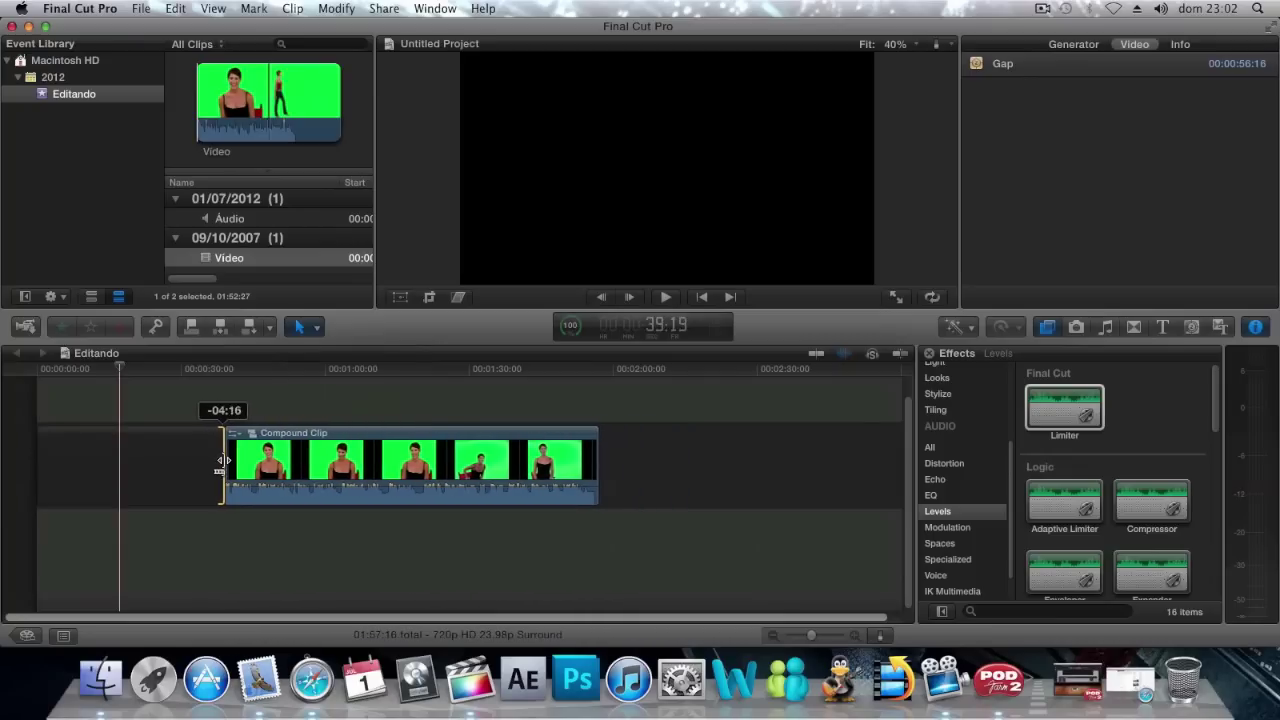
pyautogui.click(317, 328)
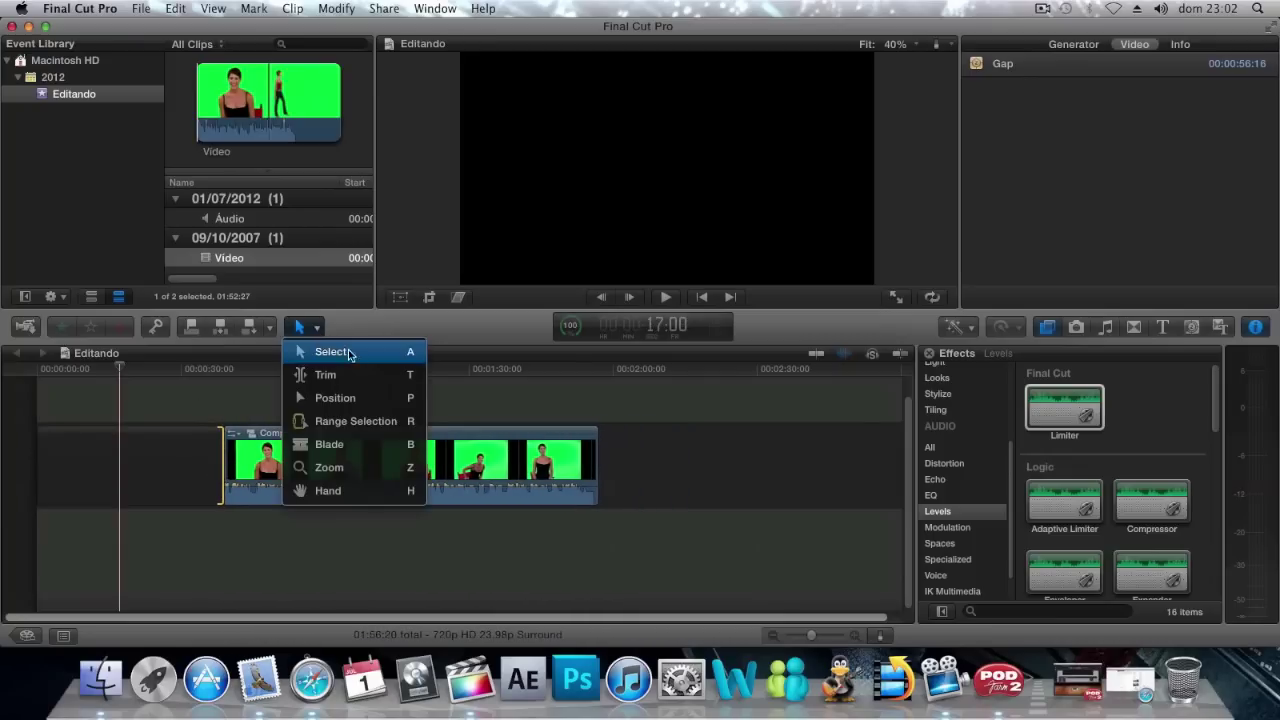
pyautogui.click(343, 397)
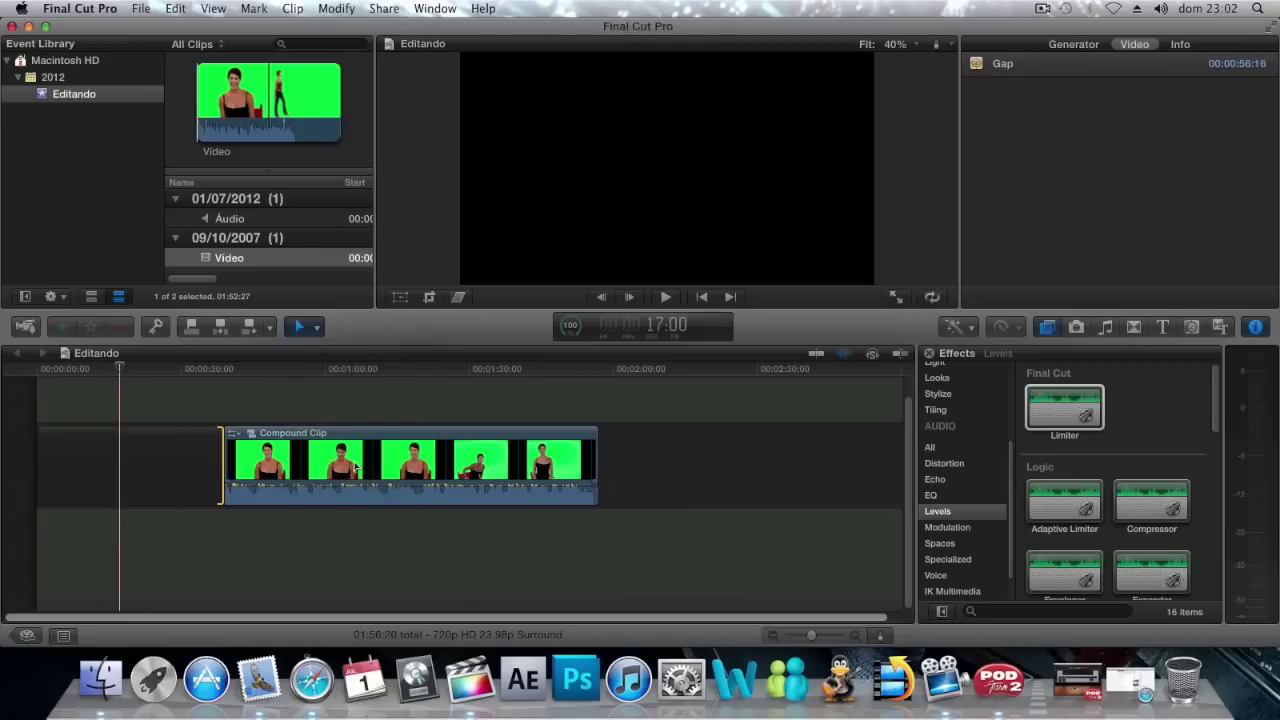
pyautogui.moveTo(369, 467); pyautogui.dragTo(521, 467)
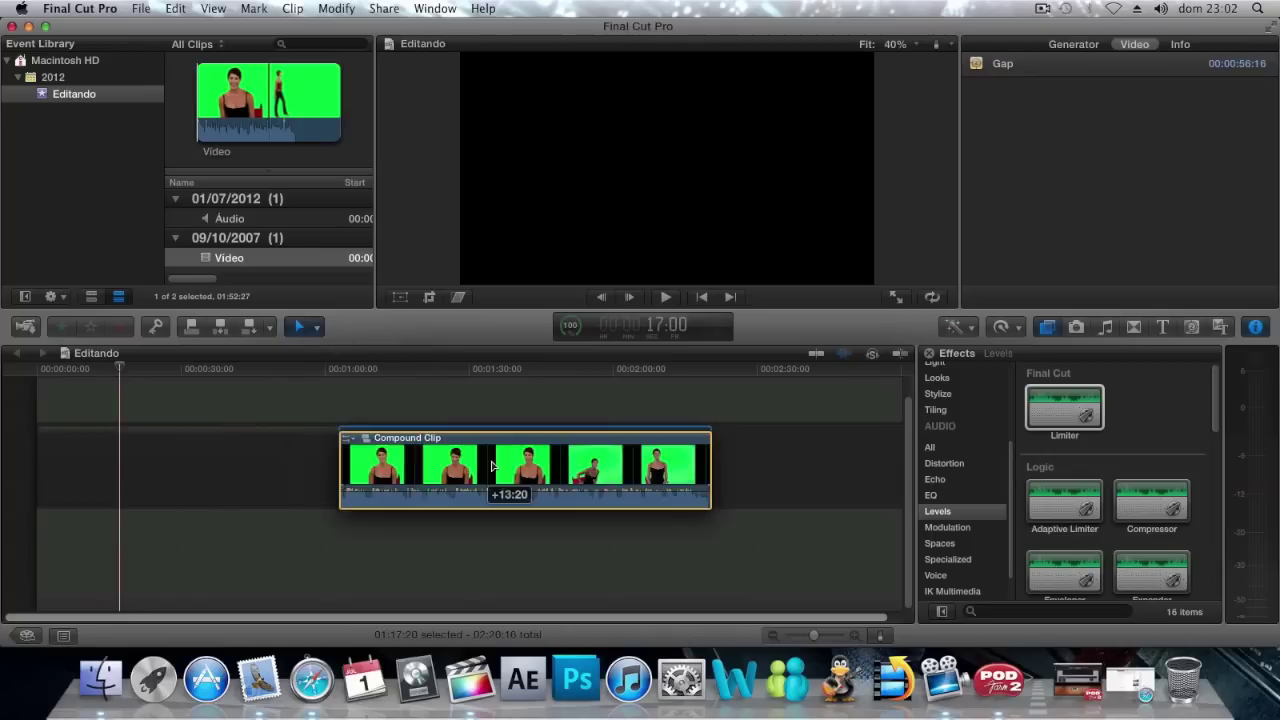
pyautogui.click(269, 532)
pyautogui.hotkey('ctrl', 'Up')
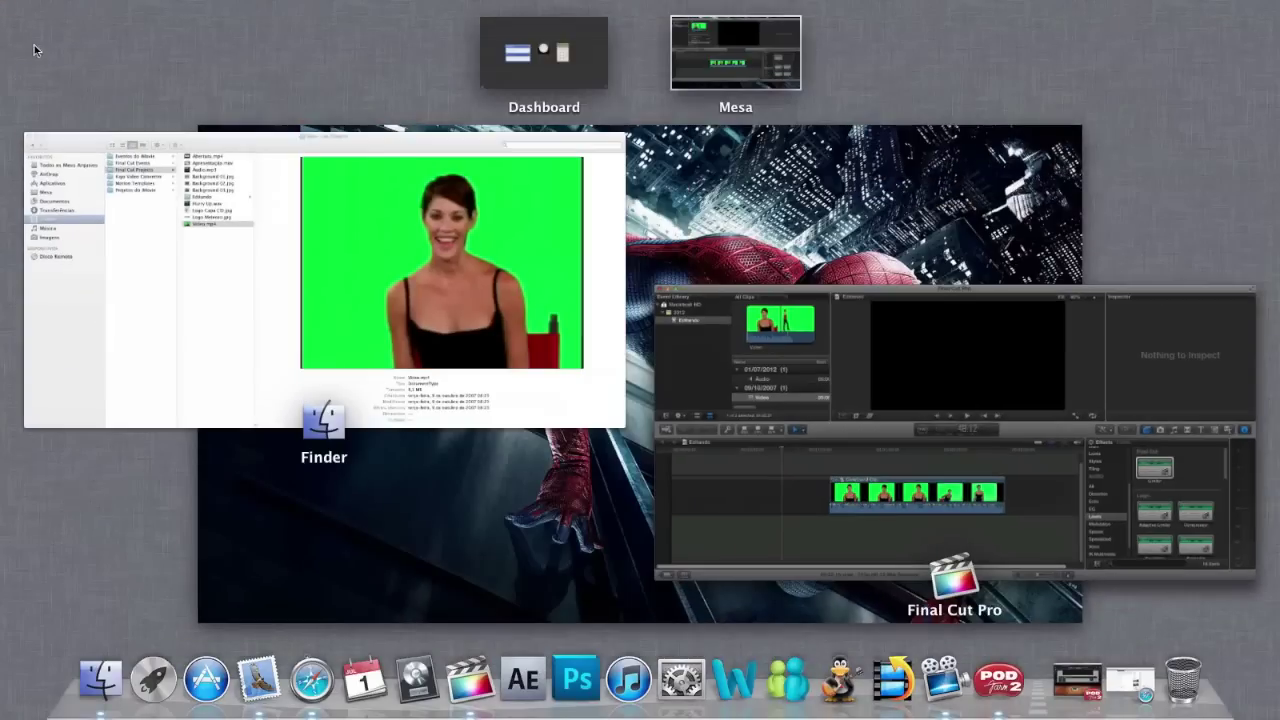
# Drag Abertura.mp4 from Finder to the very start of the Final Cut Pro timeline
pyautogui.click(414, 253)
pyautogui.moveTo(381, 72); pyautogui.dragTo(470, 676)
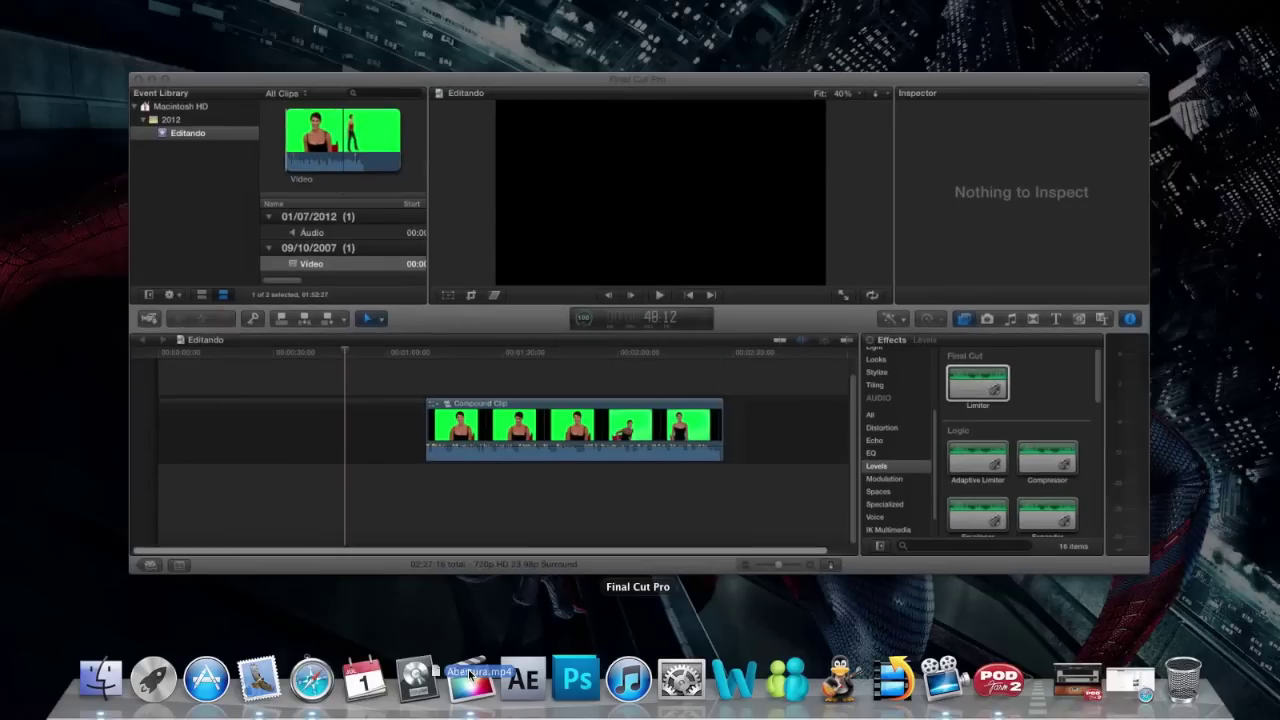
pyautogui.moveTo(470, 676)
pyautogui.mouseDown()
pyautogui.moveTo(238, 433)
pyautogui.moveTo(220, 430)
pyautogui.mouseUp()
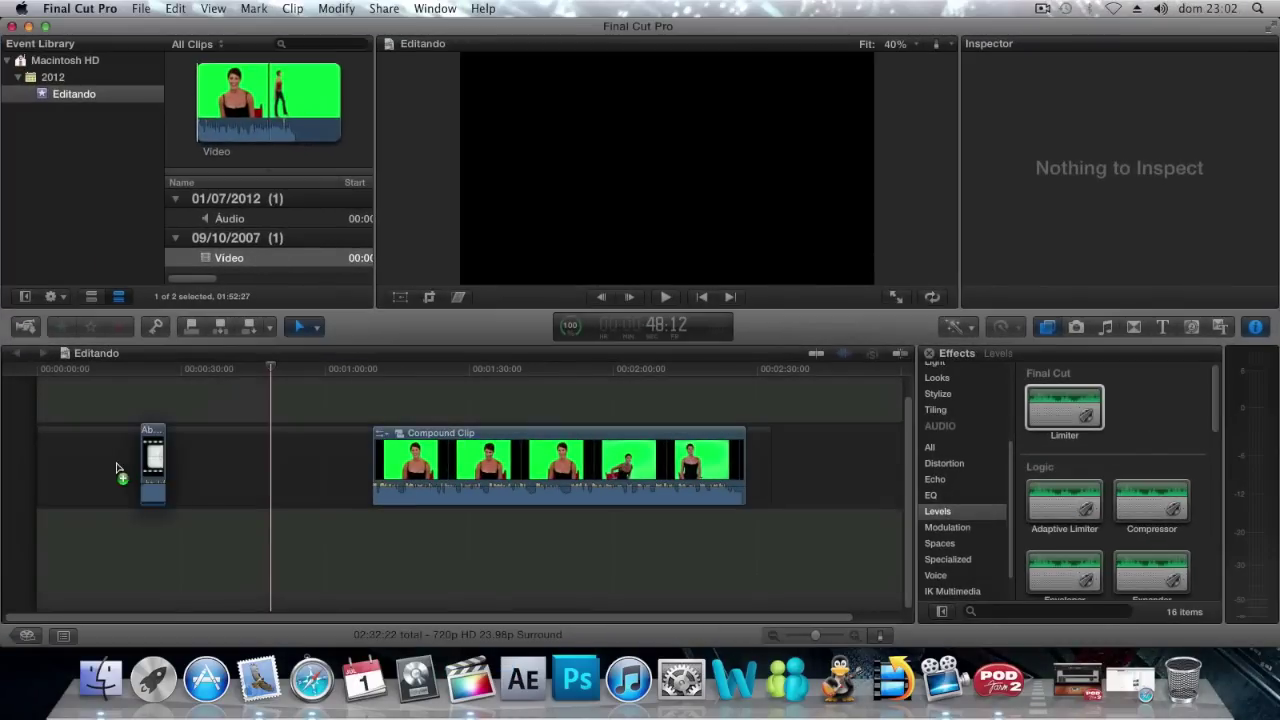
pyautogui.moveTo(116, 468); pyautogui.dragTo(112, 462)
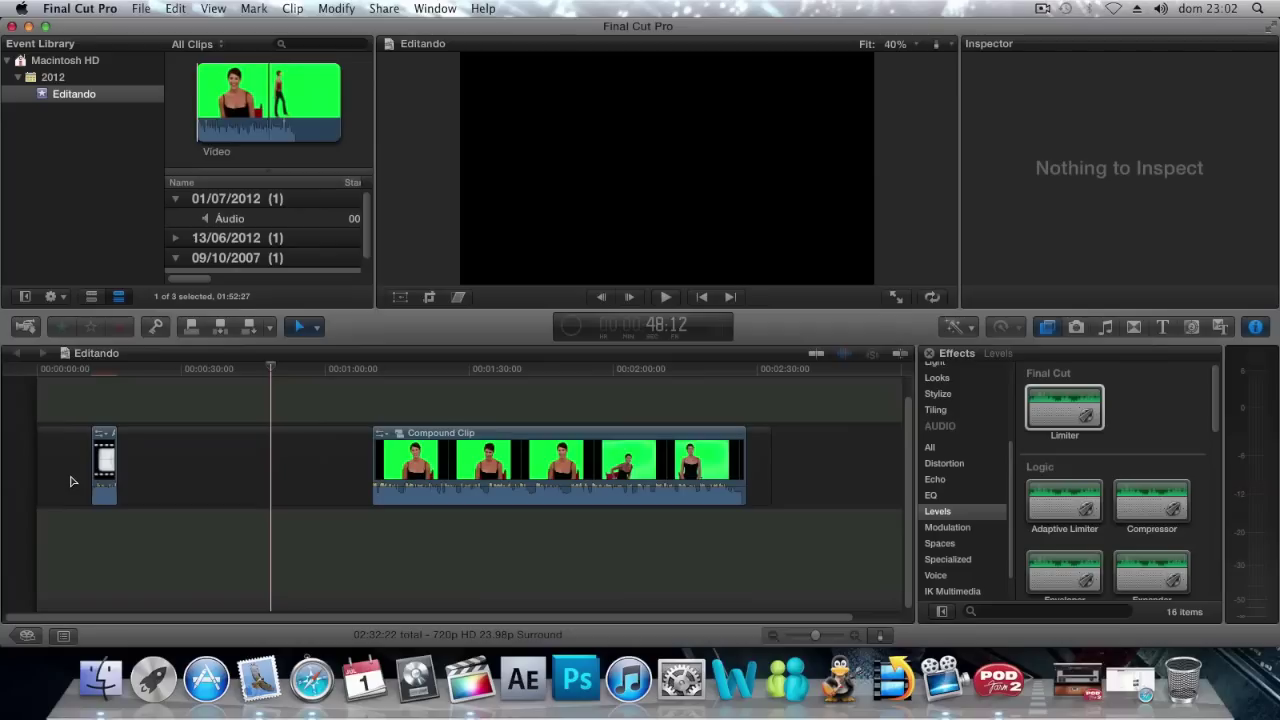
# Shorten the gap after the Abertura clip with the Select tool and preview the countdown
pyautogui.click(317, 327)
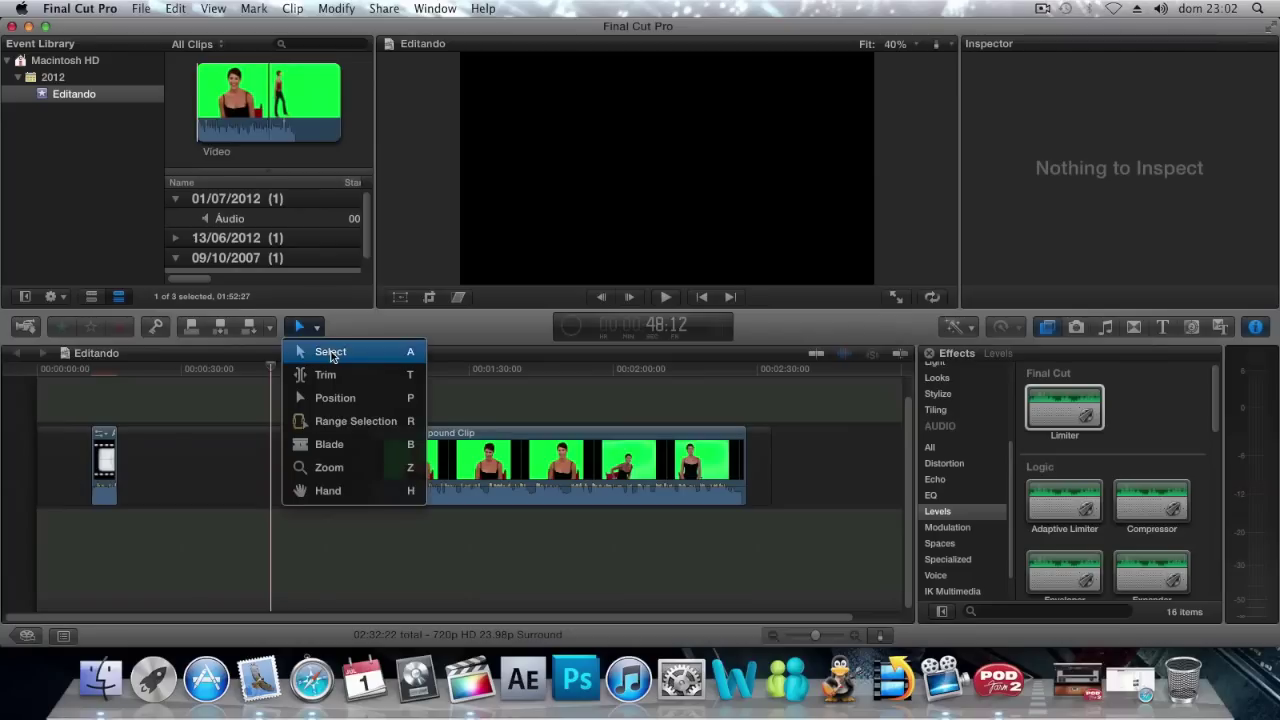
pyautogui.click(337, 356)
pyautogui.click(65, 475)
pyautogui.moveTo(90, 475); pyautogui.dragTo(22, 485)
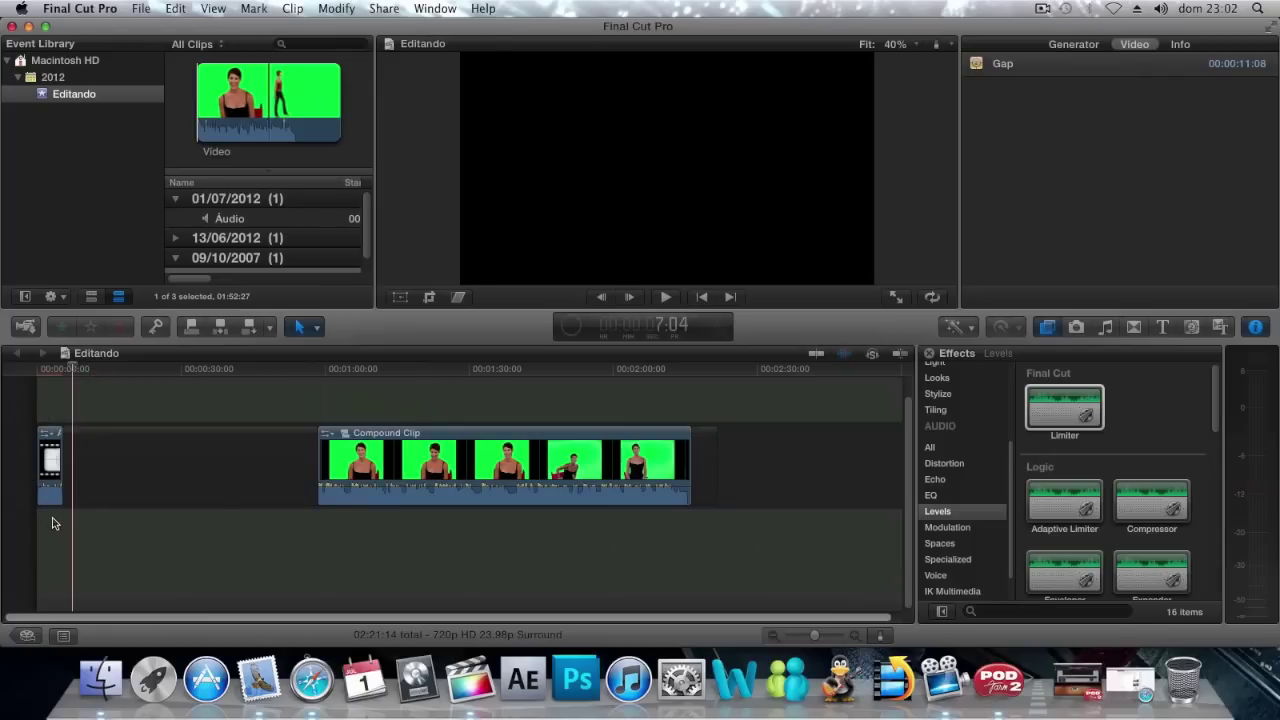
pyautogui.click(53, 521)
pyautogui.click(53, 521)
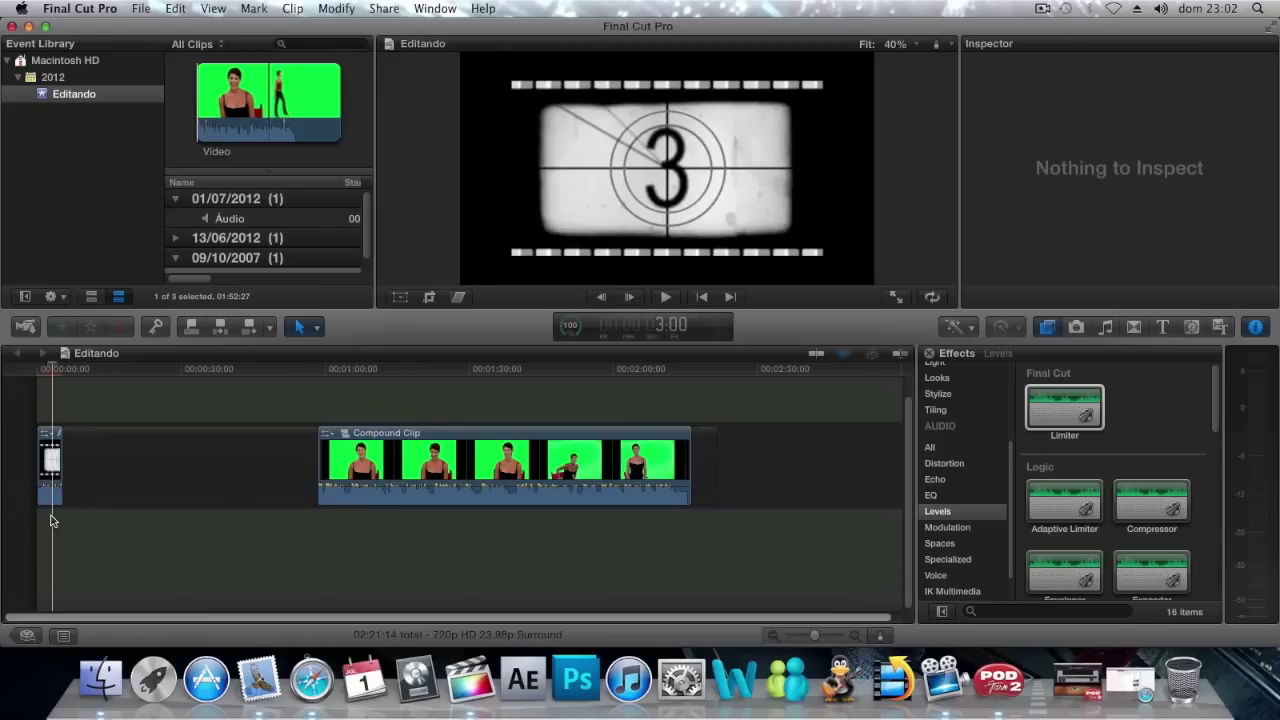
pyautogui.click(105, 487)
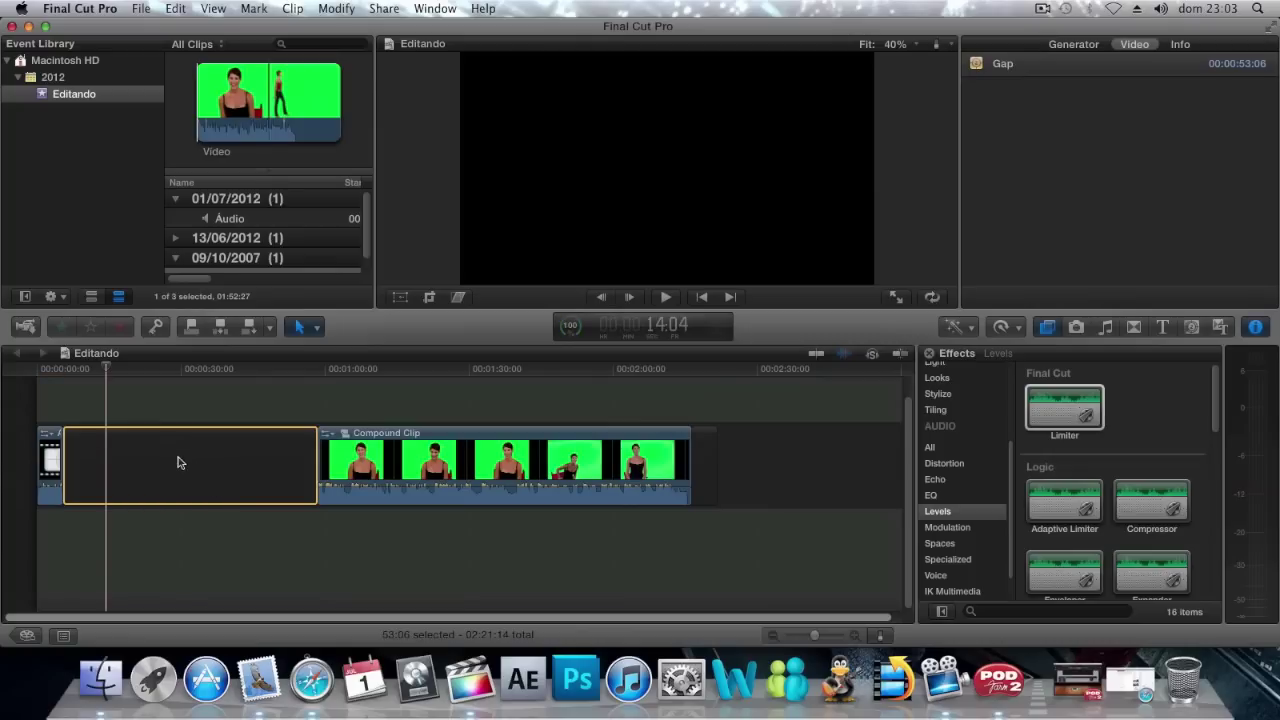
# Slide the Compound Clip right with the Position tool to widen the gap before it
pyautogui.click(317, 328)
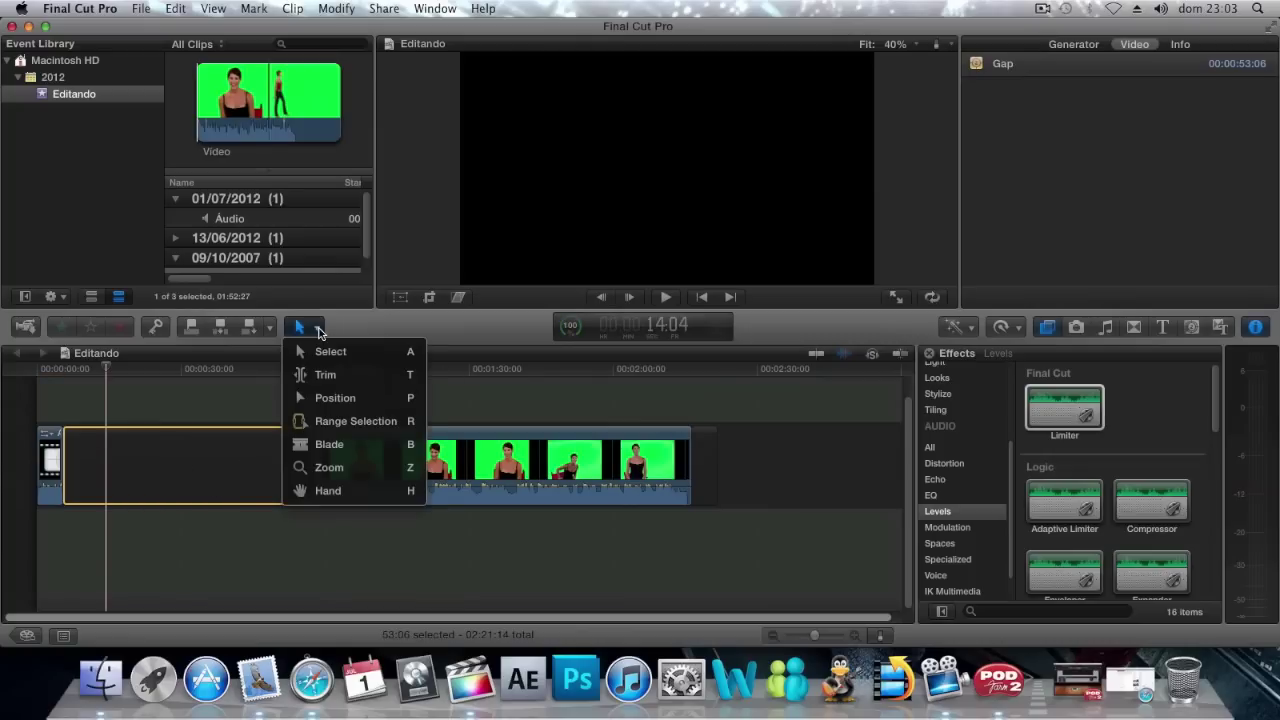
pyautogui.click(335, 397)
pyautogui.moveTo(403, 471); pyautogui.dragTo(588, 460)
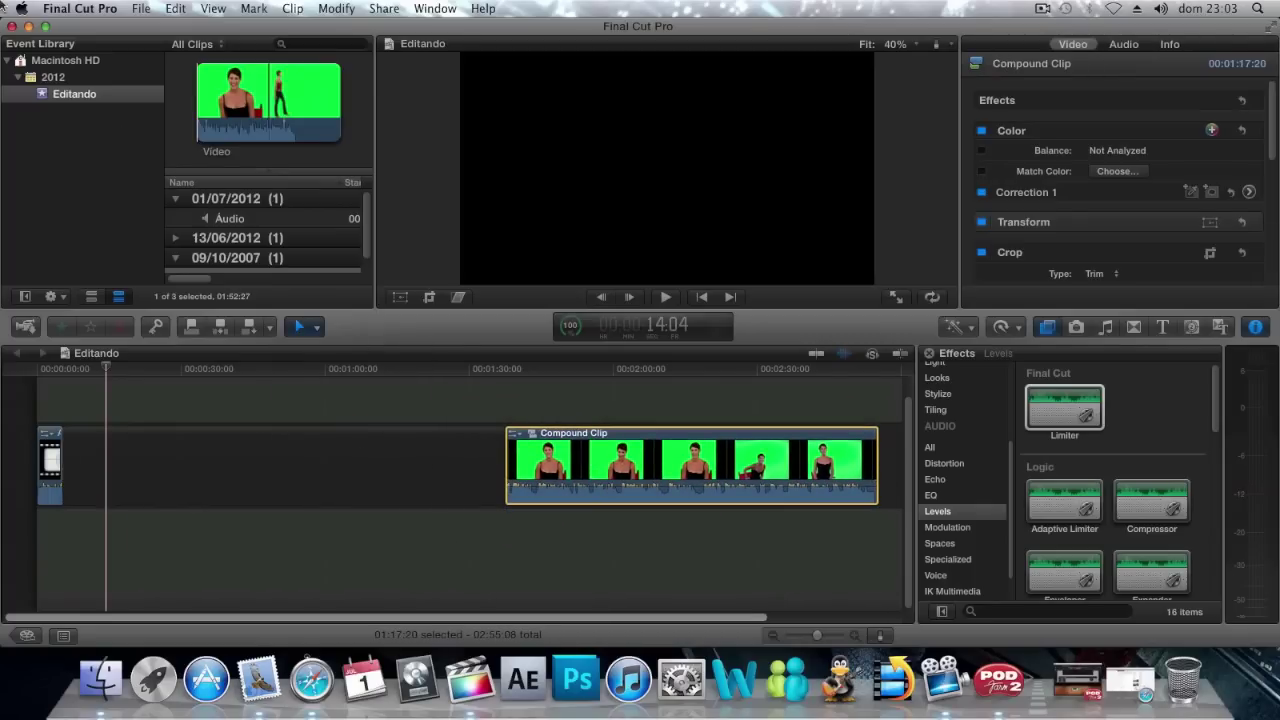
# Drag Apresentação.mov from Finder into the timeline gap before the Compound Clip
pyautogui.press('F3')
pyautogui.click(246, 318)
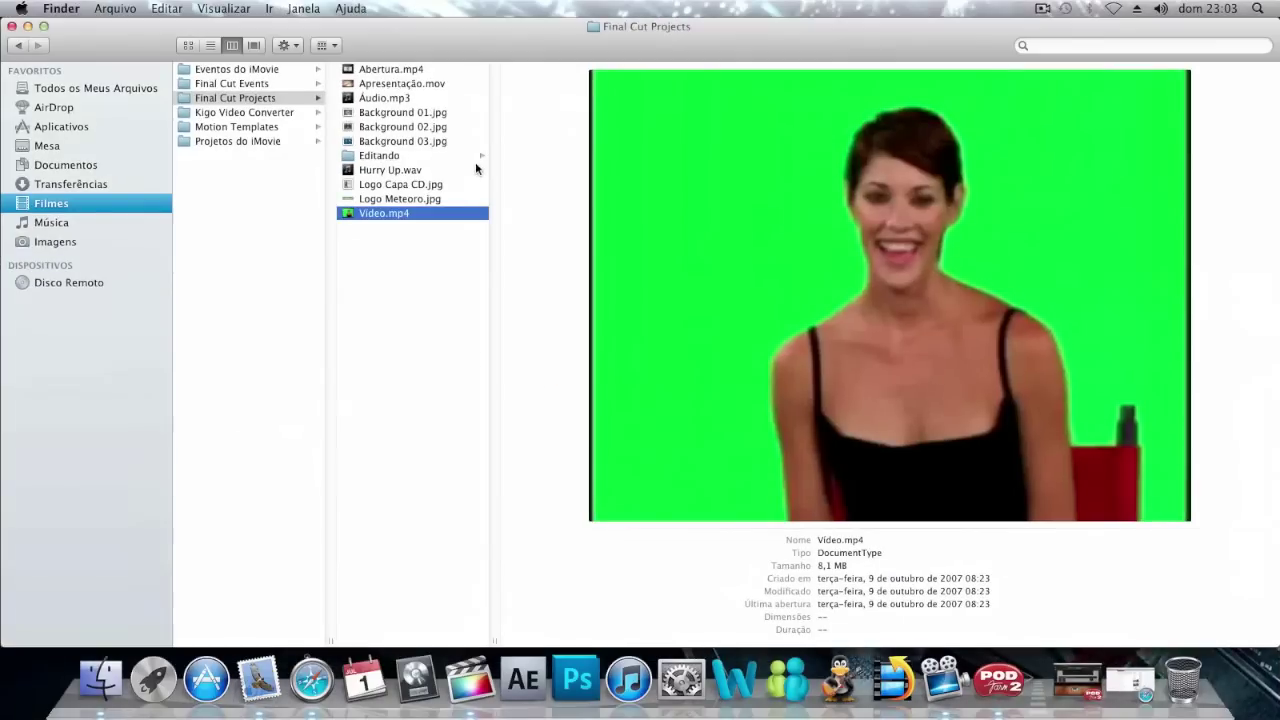
pyautogui.moveTo(386, 88)
pyautogui.mouseDown()
pyautogui.moveTo(467, 688)
pyautogui.moveTo(364, 441)
pyautogui.mouseUp()
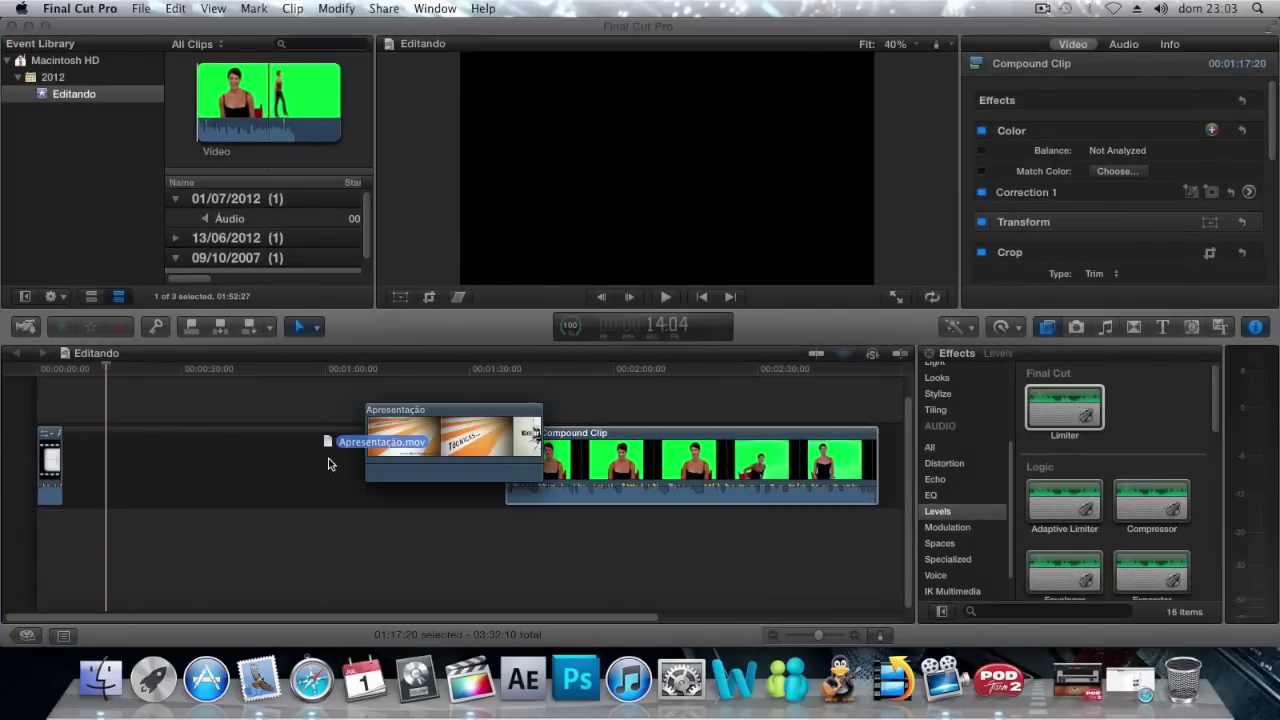
pyautogui.moveTo(364, 441); pyautogui.dragTo(272, 459)
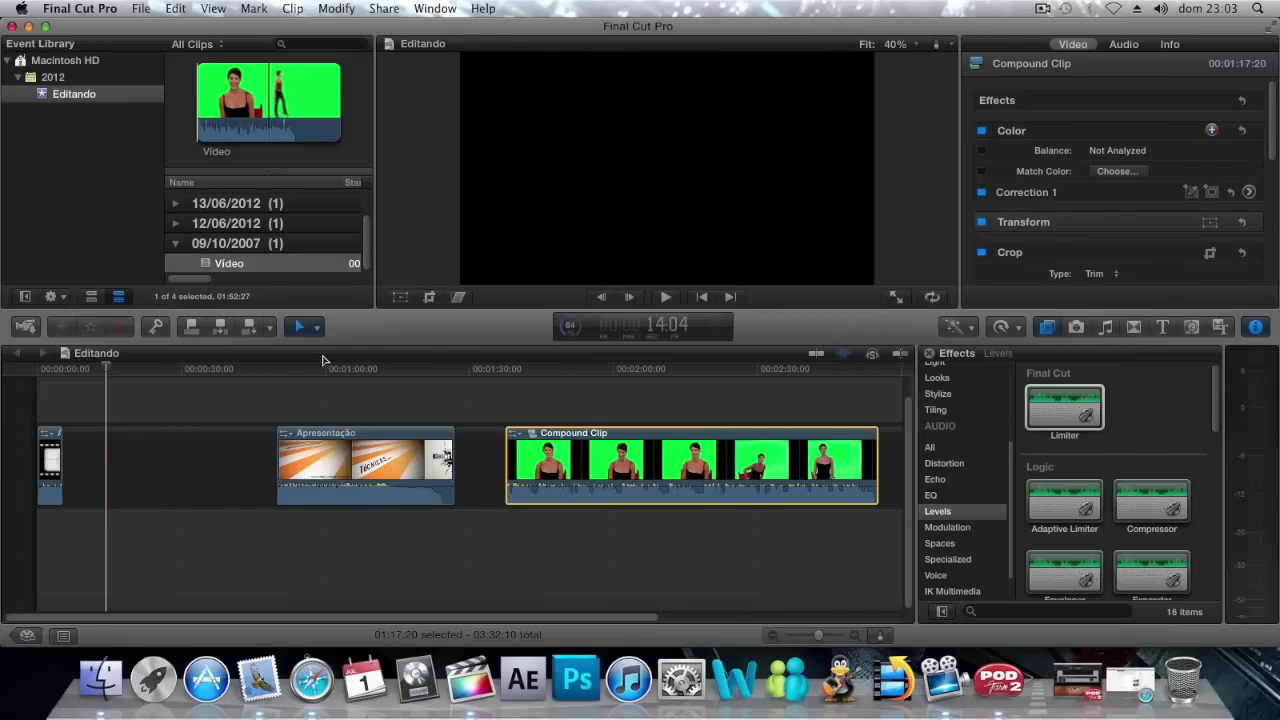
# Nudge the Apresentação clip slightly earlier and play the countdown from the timeline start
pyautogui.moveTo(339, 464); pyautogui.dragTo(255, 463)
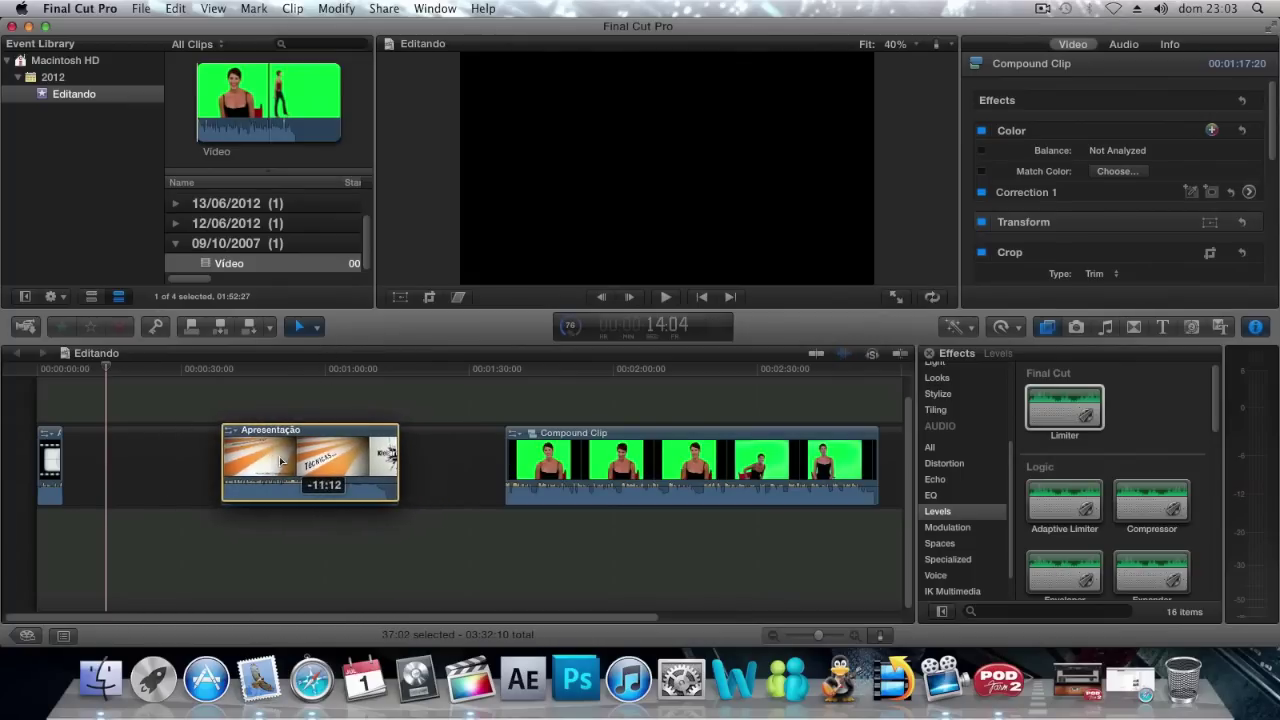
pyautogui.moveTo(255, 463); pyautogui.dragTo(249, 463)
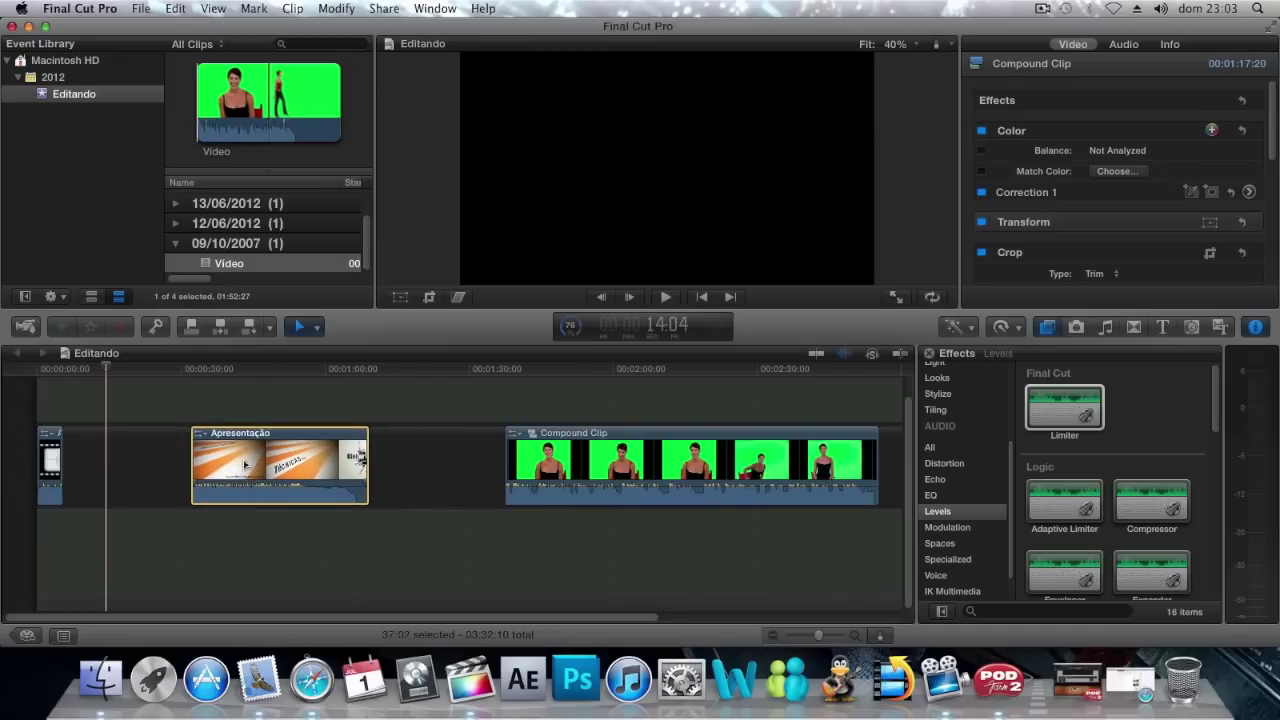
pyautogui.click(704, 300)
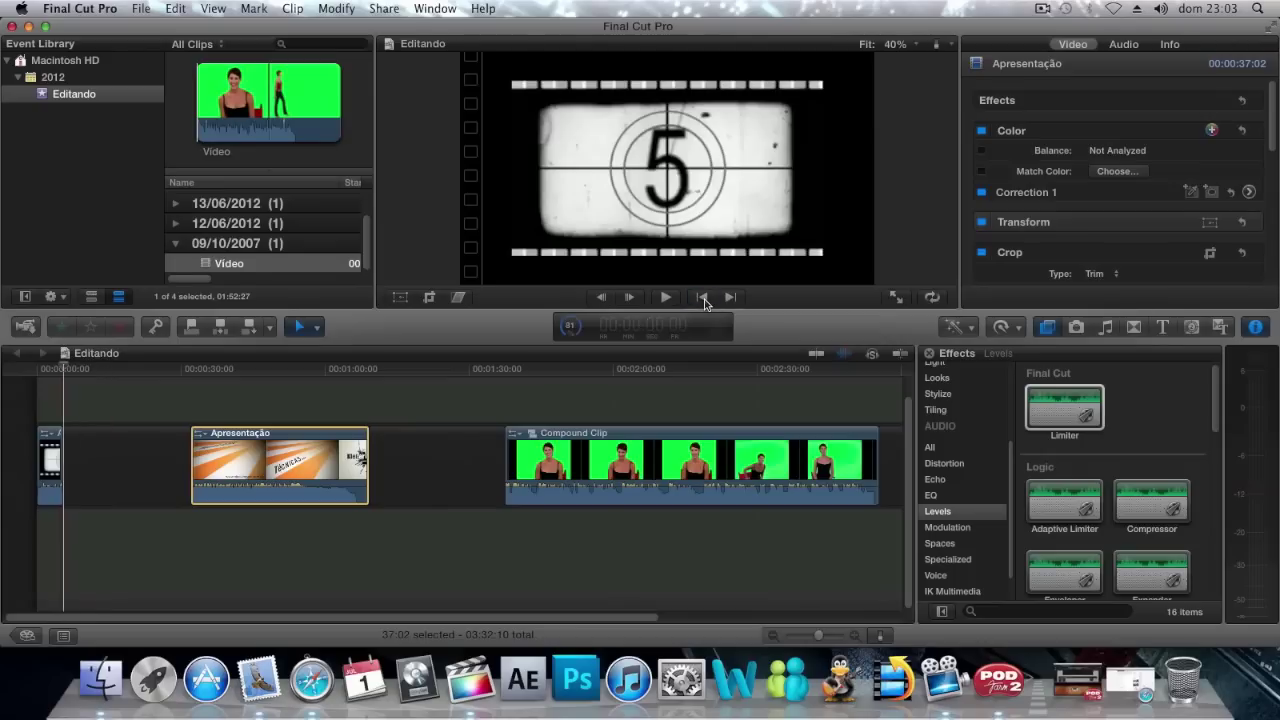
pyautogui.press('space')
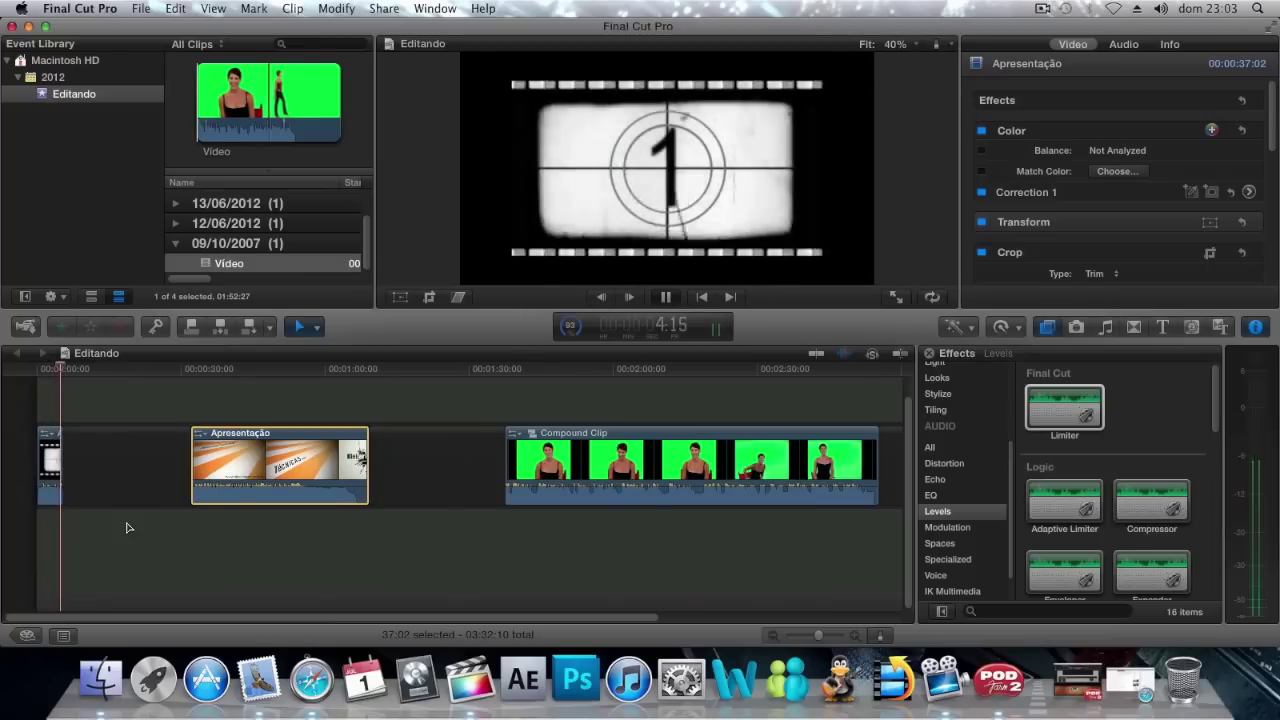
pyautogui.press('space')
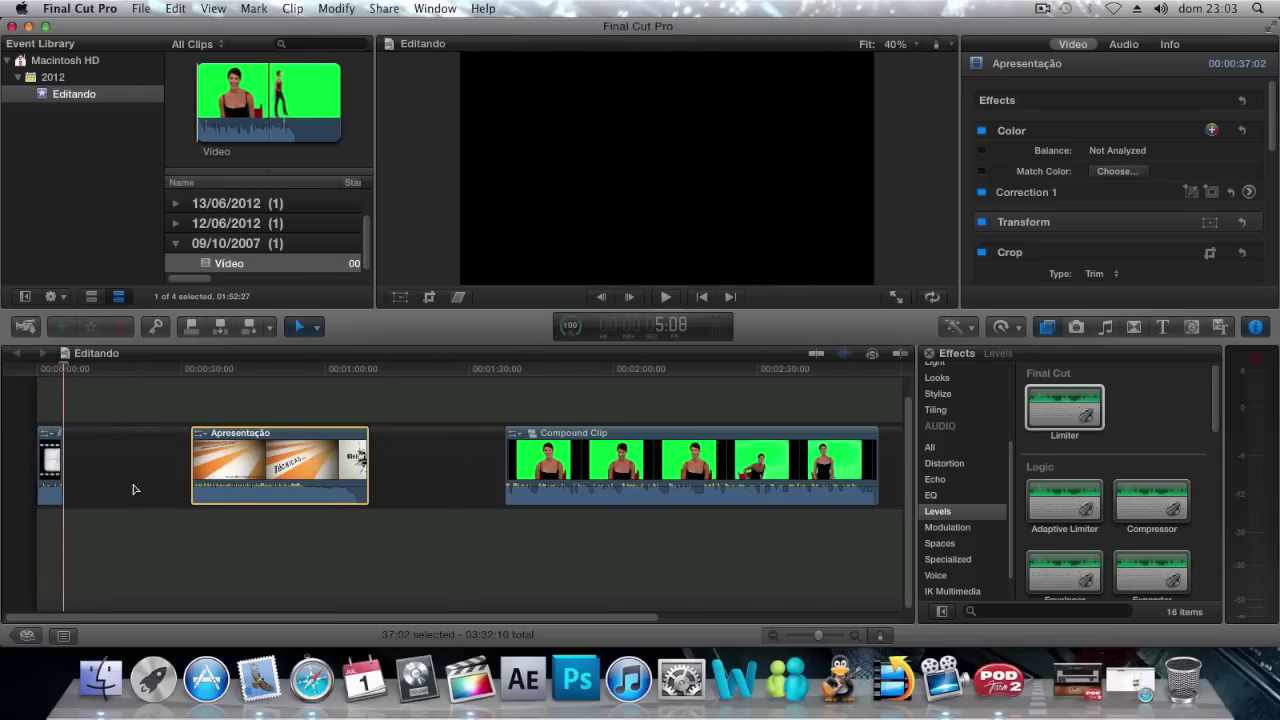
# Play the Apresentação intro, then select the 28:10 gap before the green-screen clip
pyautogui.click(195, 410)
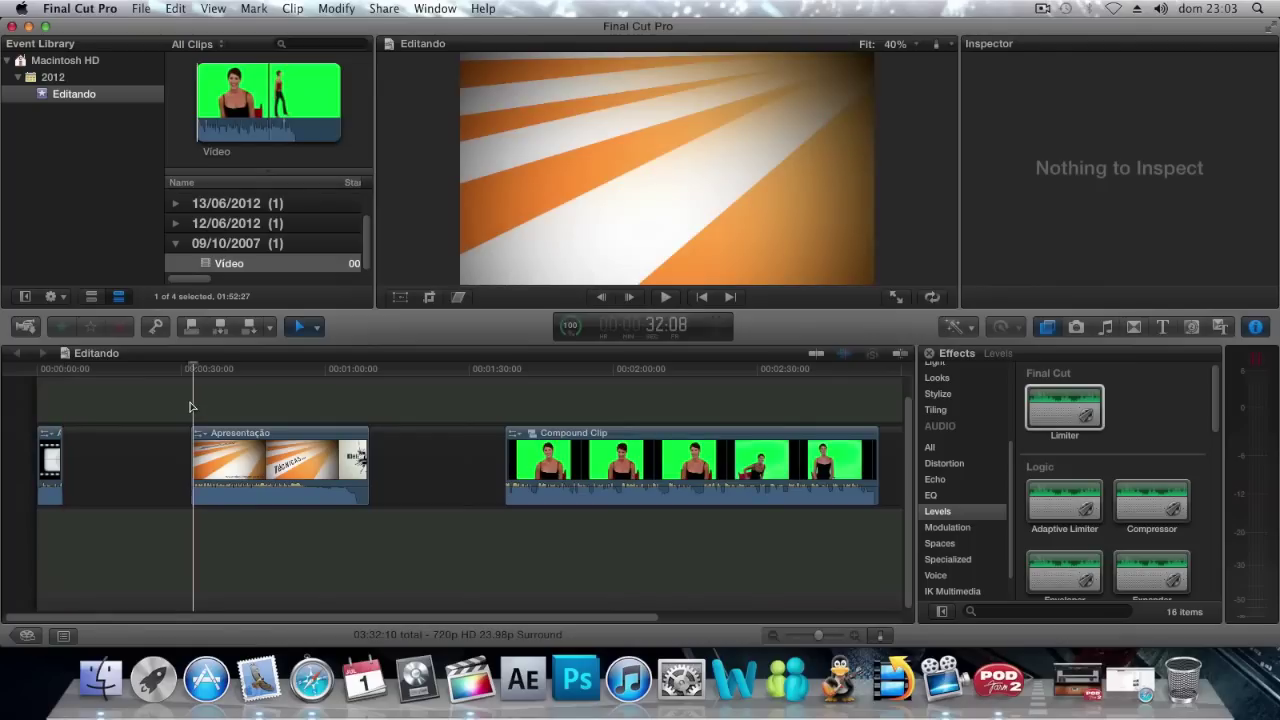
pyautogui.press('space')
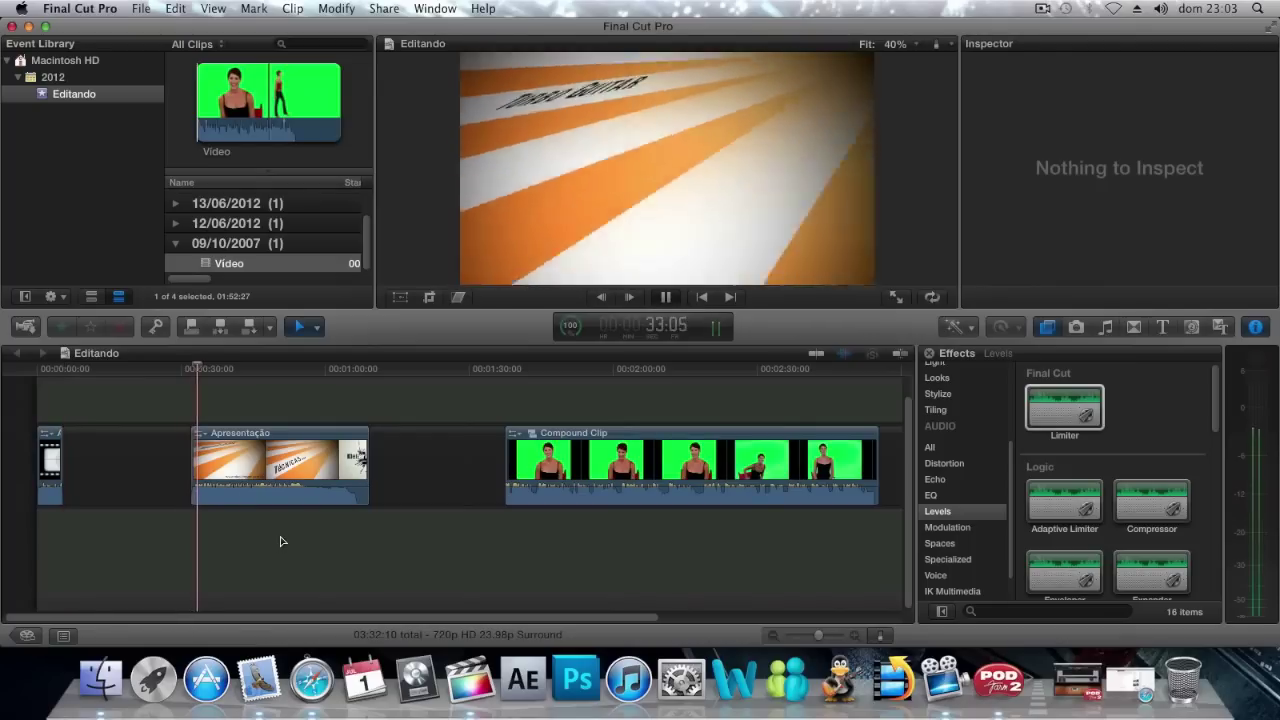
pyautogui.press('space')
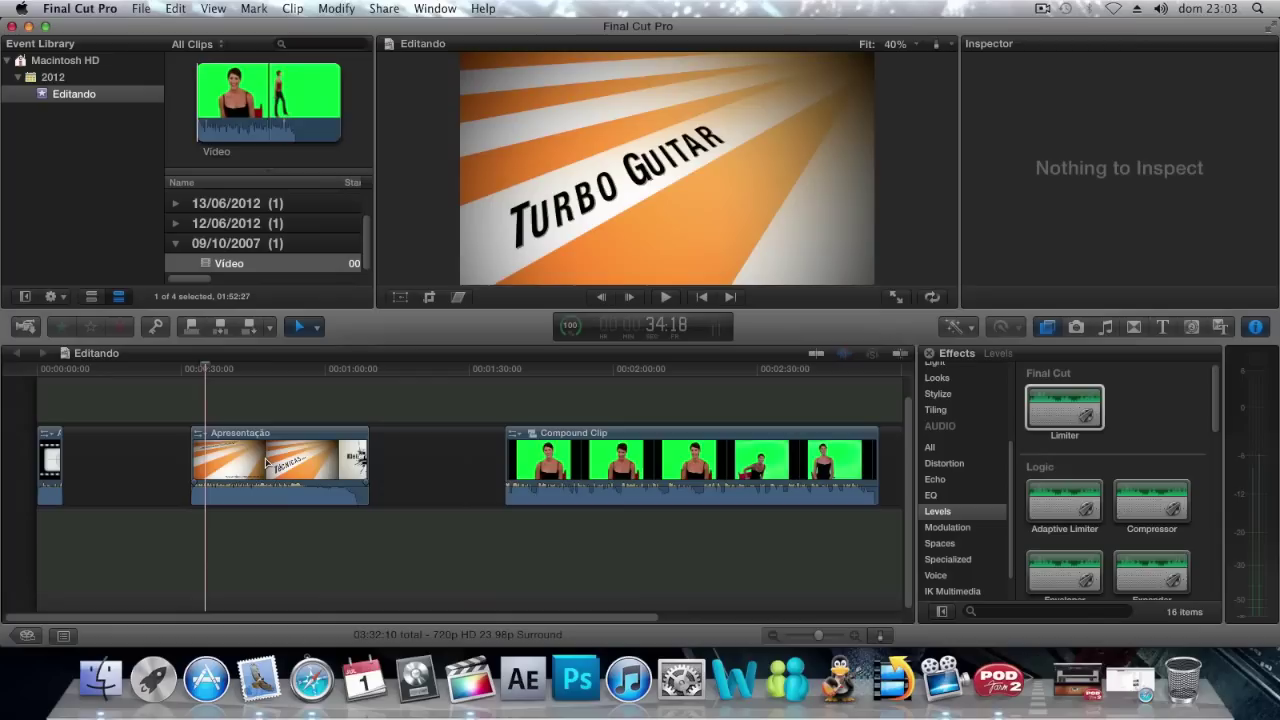
pyautogui.click(266, 461)
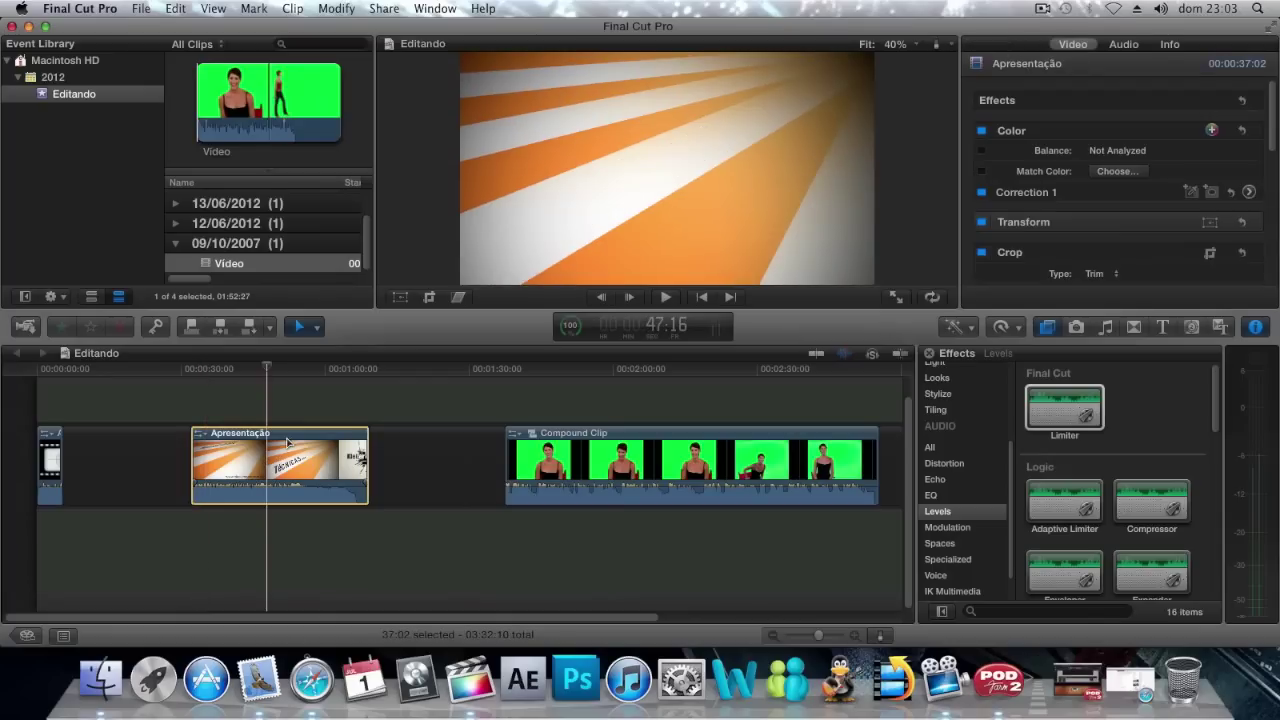
pyautogui.moveTo(1118, 512); pyautogui.dragTo(698, 441)
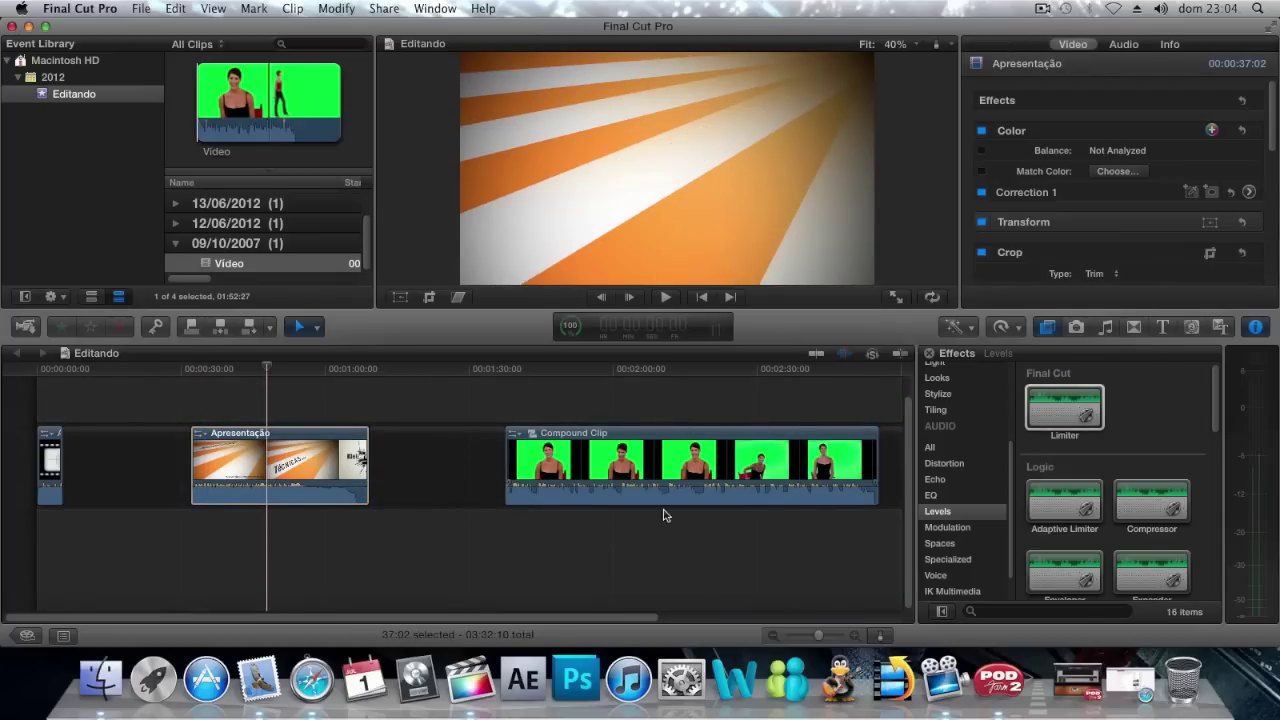
pyautogui.click(335, 527)
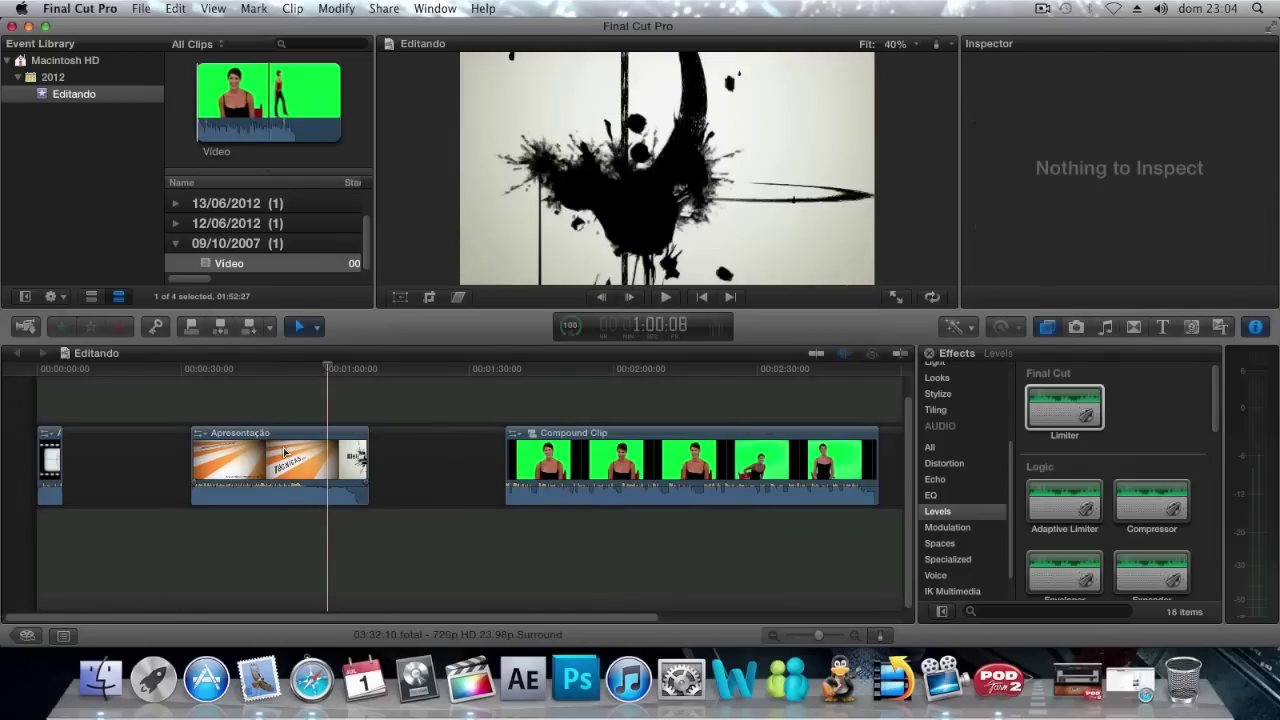
pyautogui.click(286, 455)
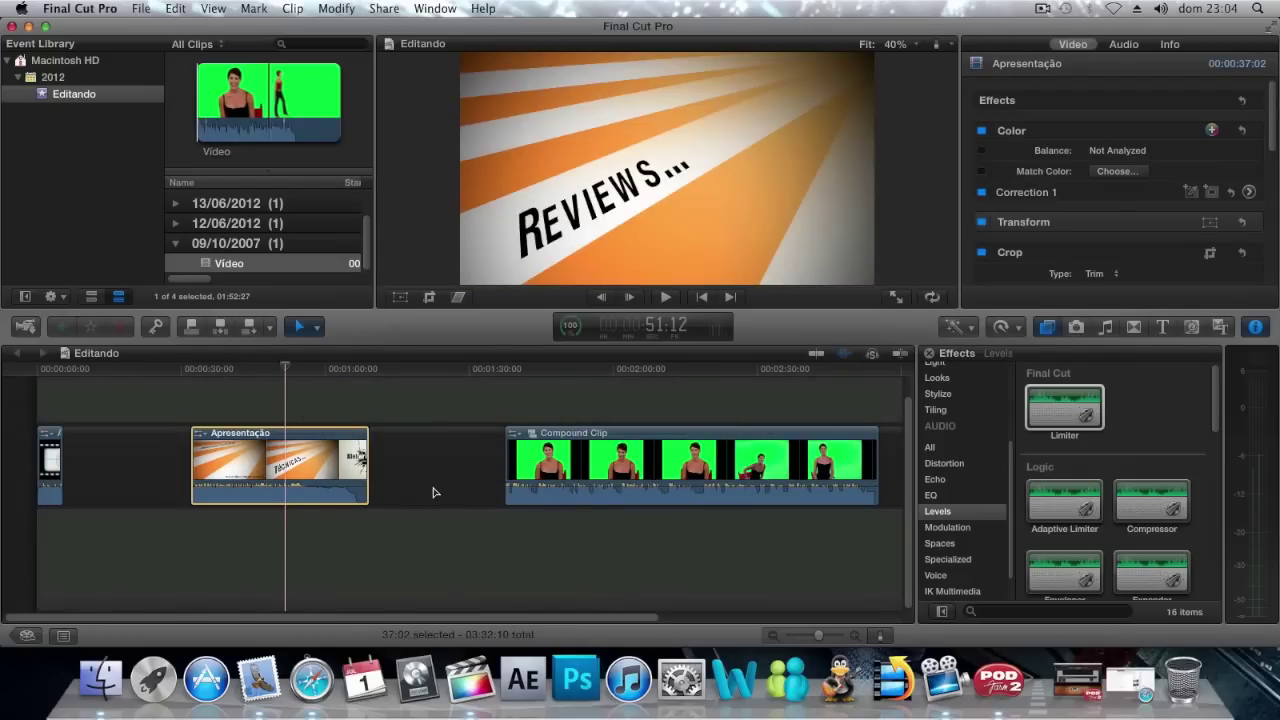
pyautogui.click(478, 498)
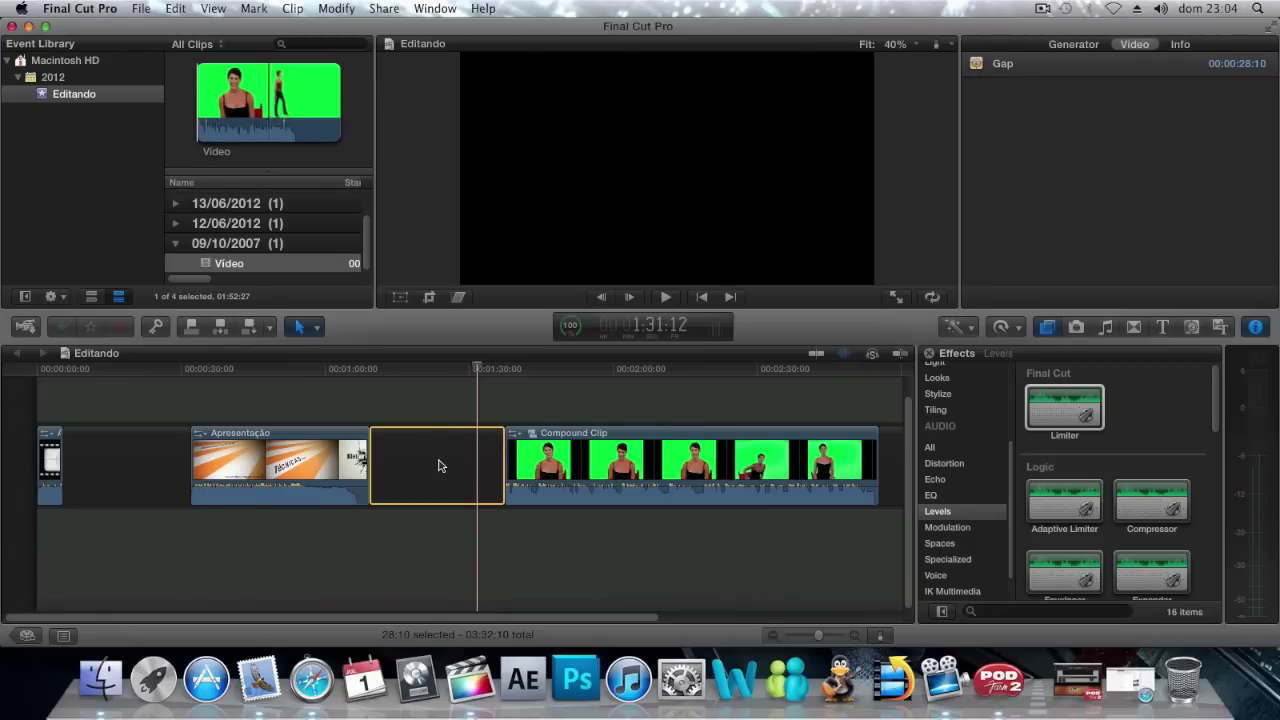
pyautogui.click(432, 479)
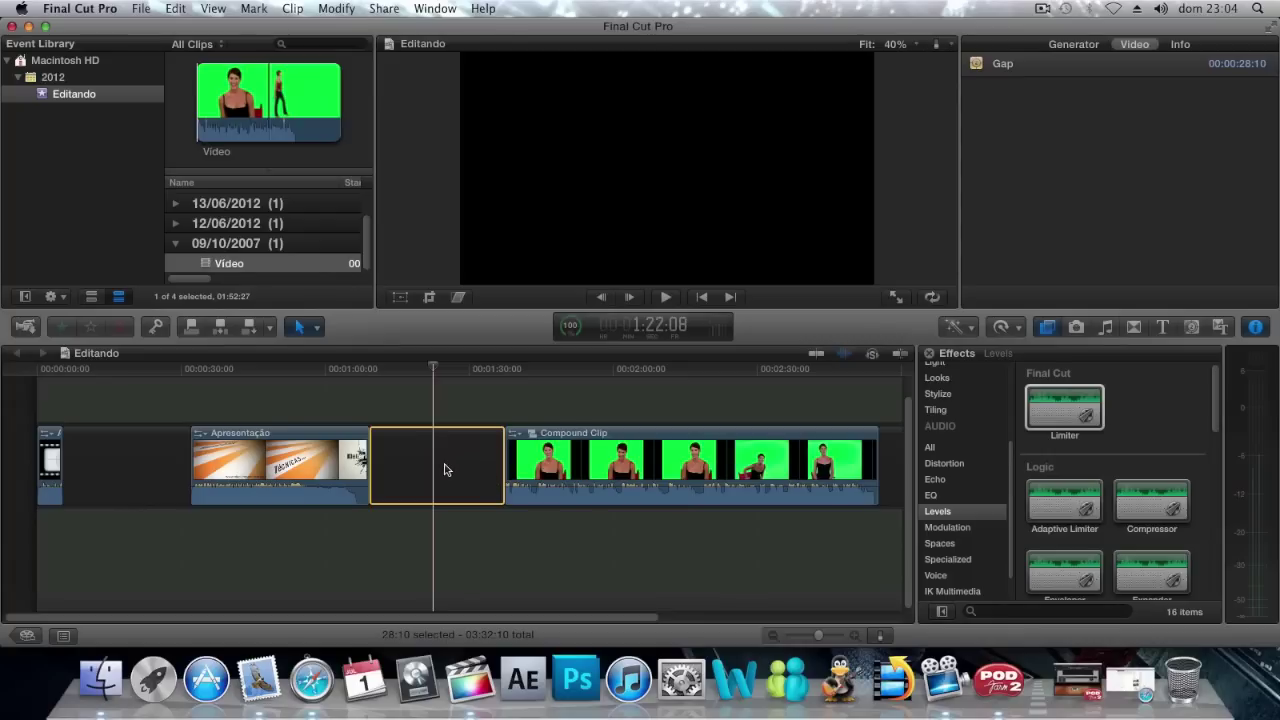
pyautogui.moveTo(450, 619); pyautogui.dragTo(580, 619)
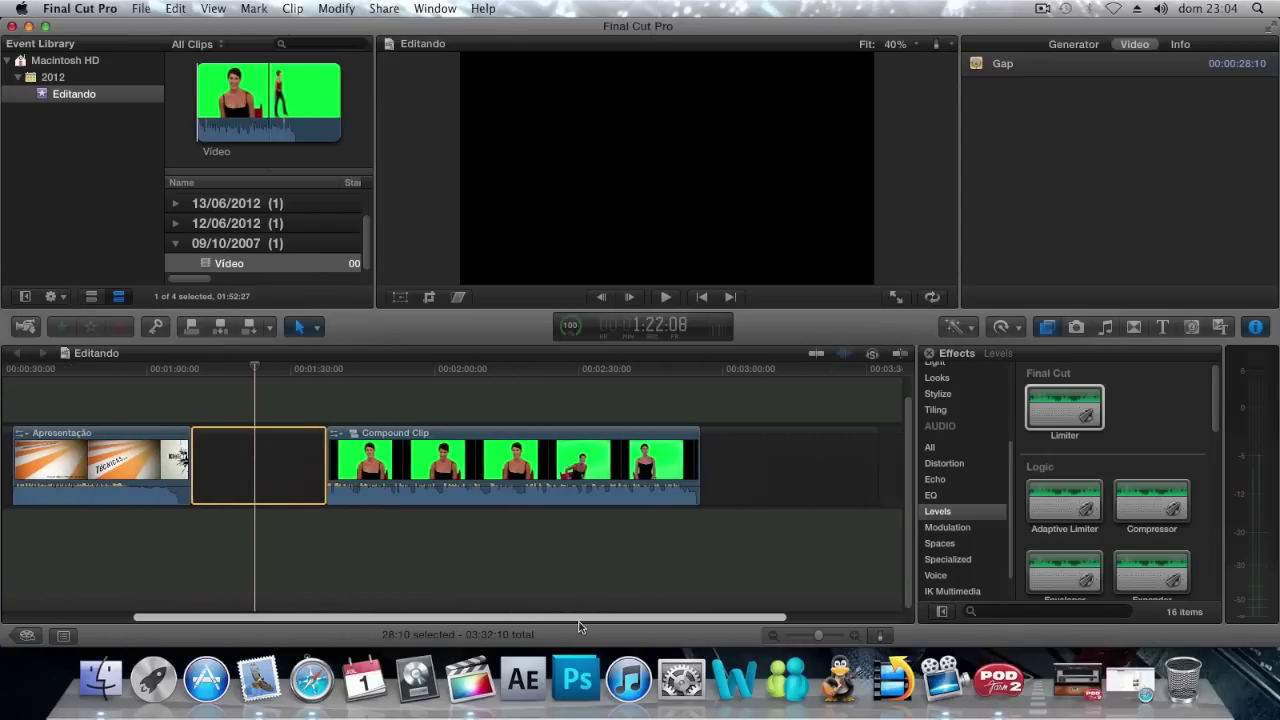
pyautogui.click(361, 470)
pyautogui.click(324, 411)
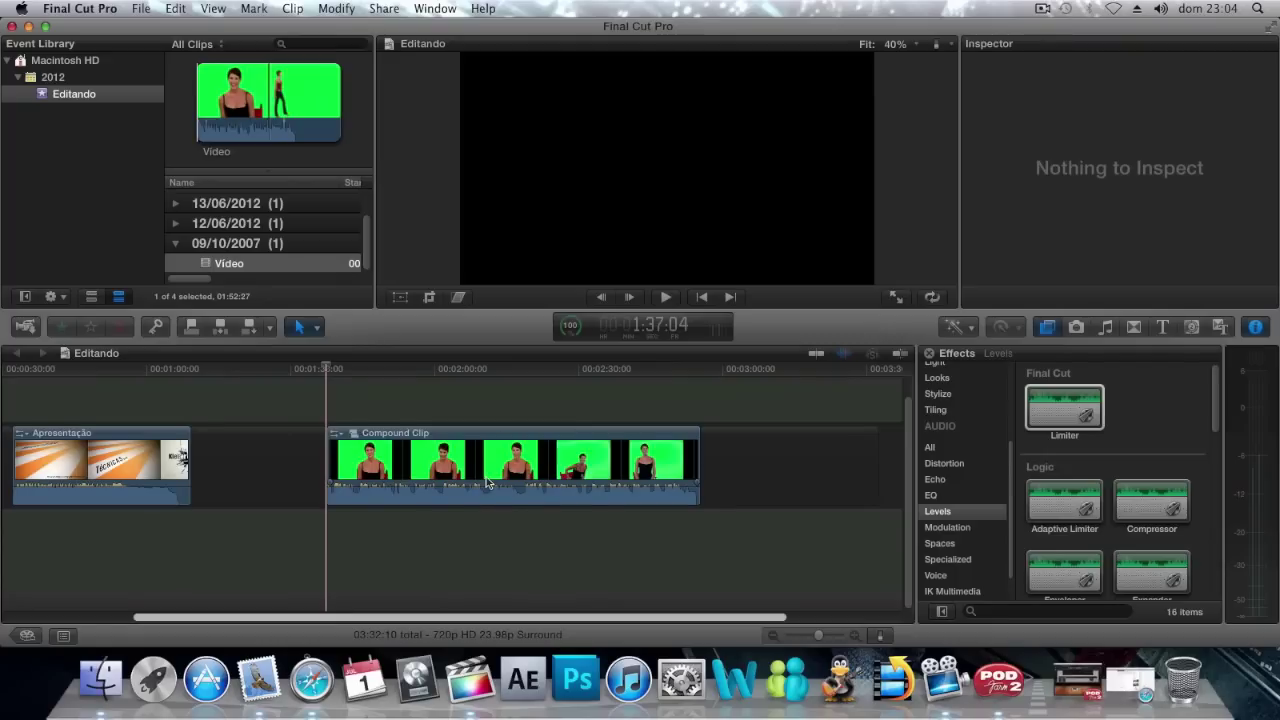
pyautogui.click(1130, 330)
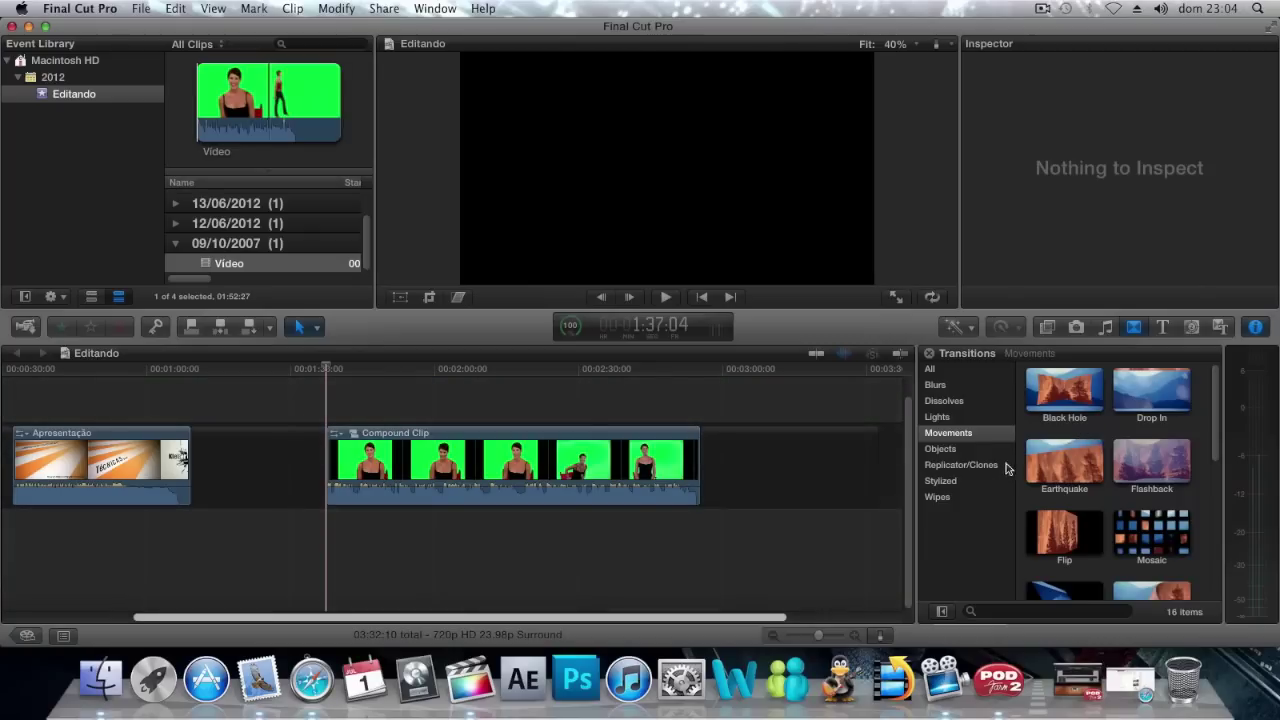
# Browse the Lights transitions and preview playback from the gap into the green-screen clip
pyautogui.click(932, 370)
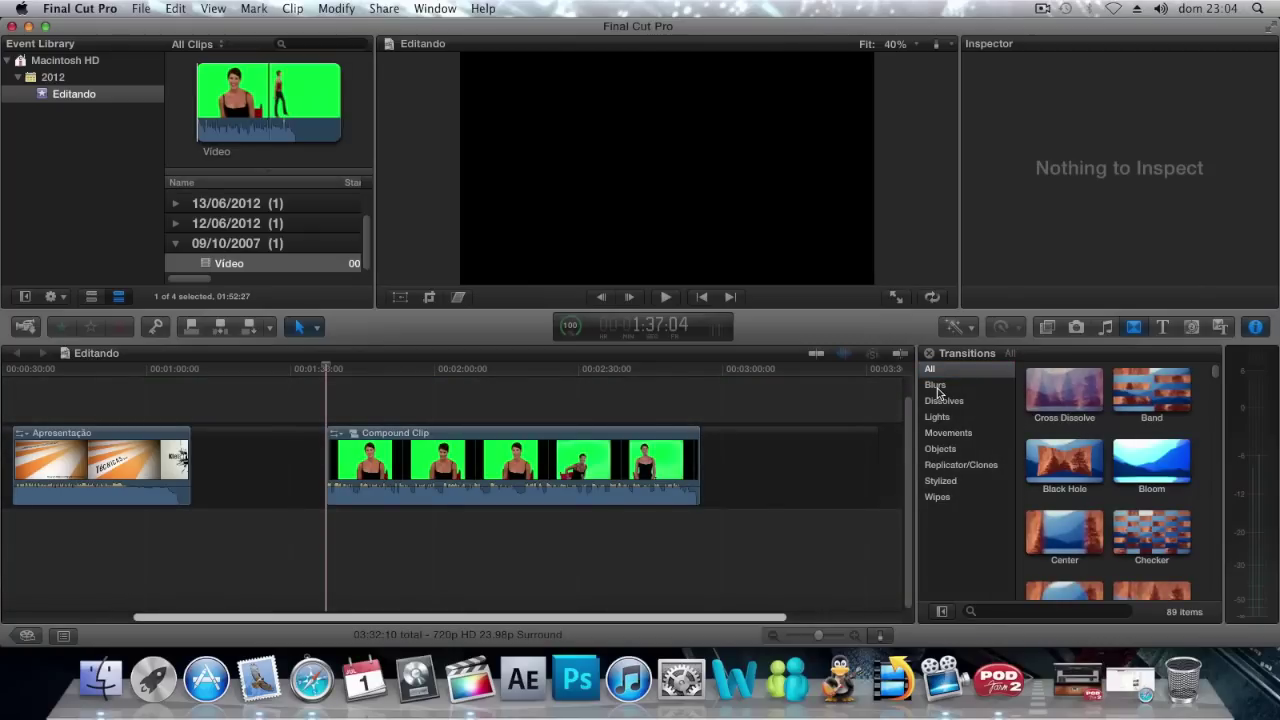
pyautogui.click(936, 386)
pyautogui.click(948, 402)
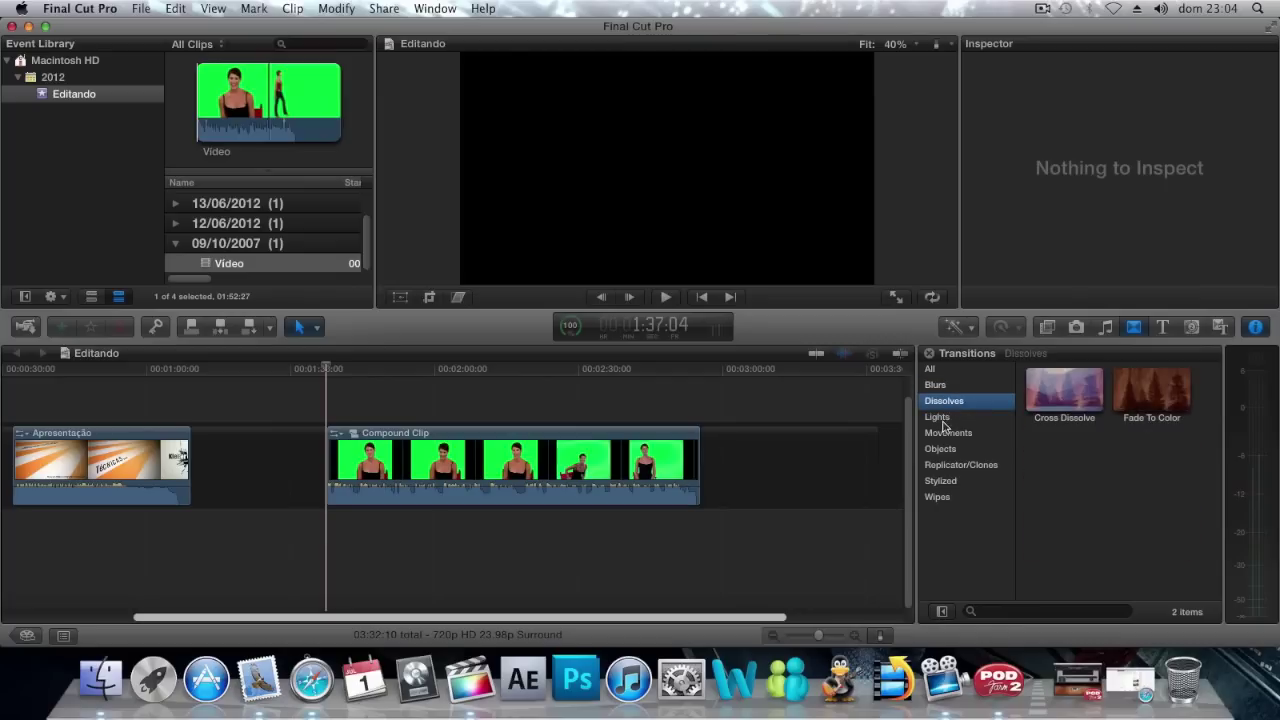
pyautogui.click(940, 418)
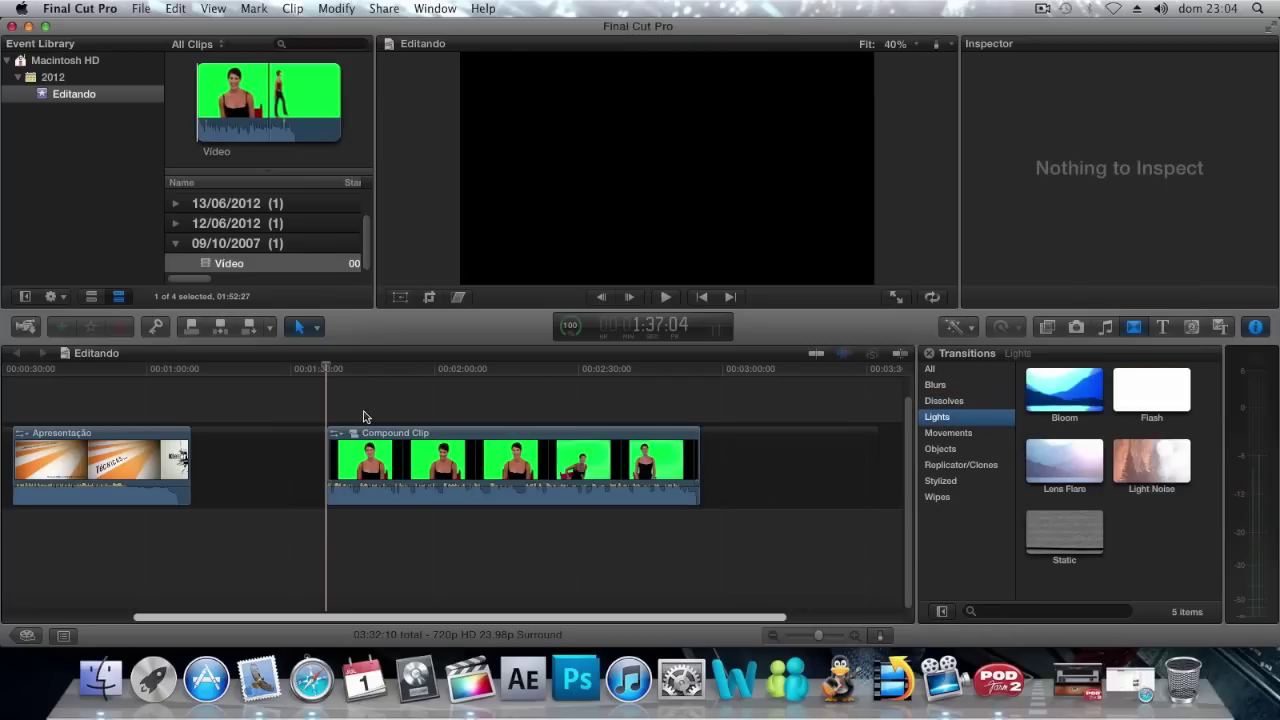
pyautogui.click(365, 412)
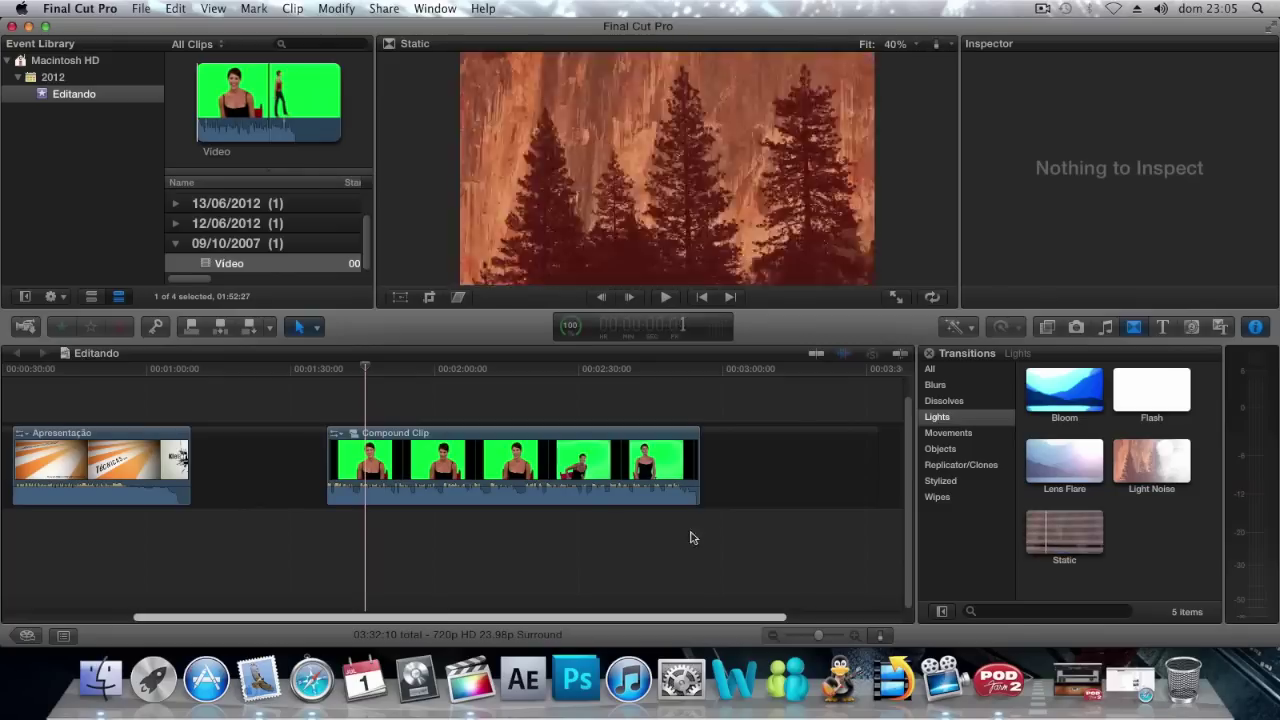
pyautogui.click(325, 414)
pyautogui.press('space')
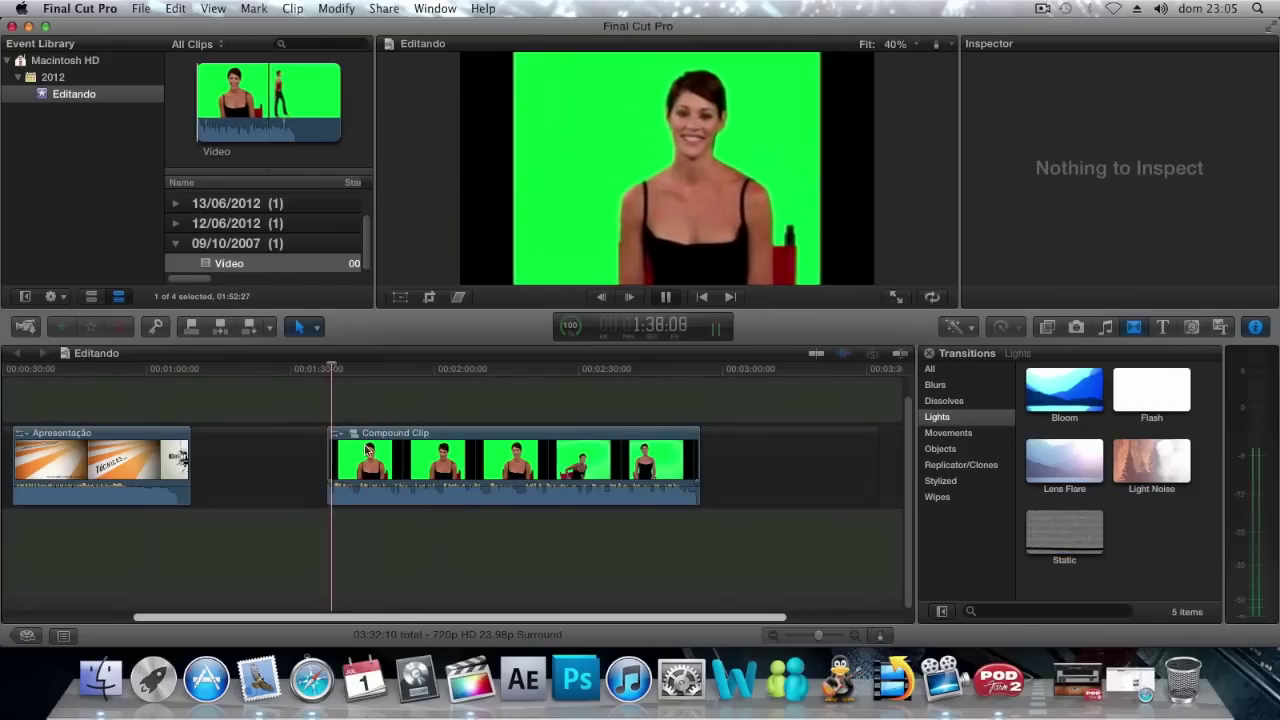
pyautogui.press('space')
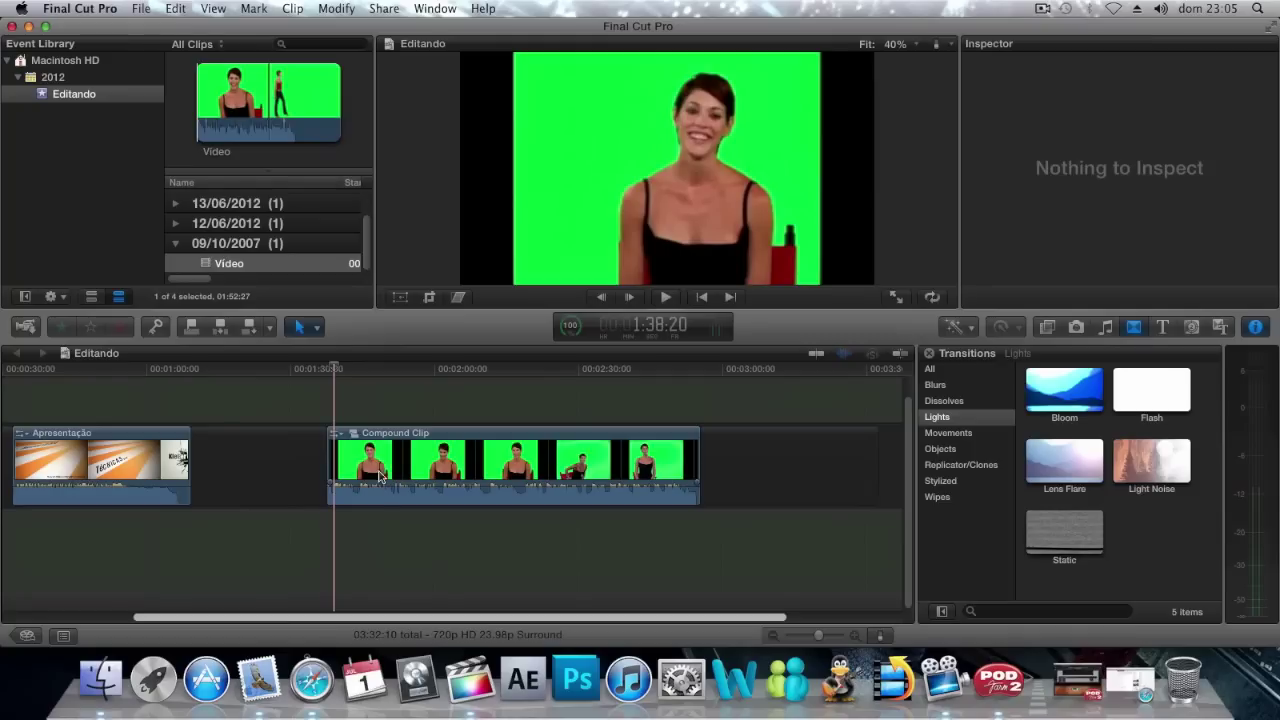
# Drag the Static transition onto the start of the green-screen Compound Clip
pyautogui.moveTo(1062, 536); pyautogui.dragTo(629, 523)
pyautogui.moveTo(457, 513)
pyautogui.mouseDown()
pyautogui.moveTo(343, 462)
pyautogui.moveTo(333, 474)
pyautogui.mouseUp()
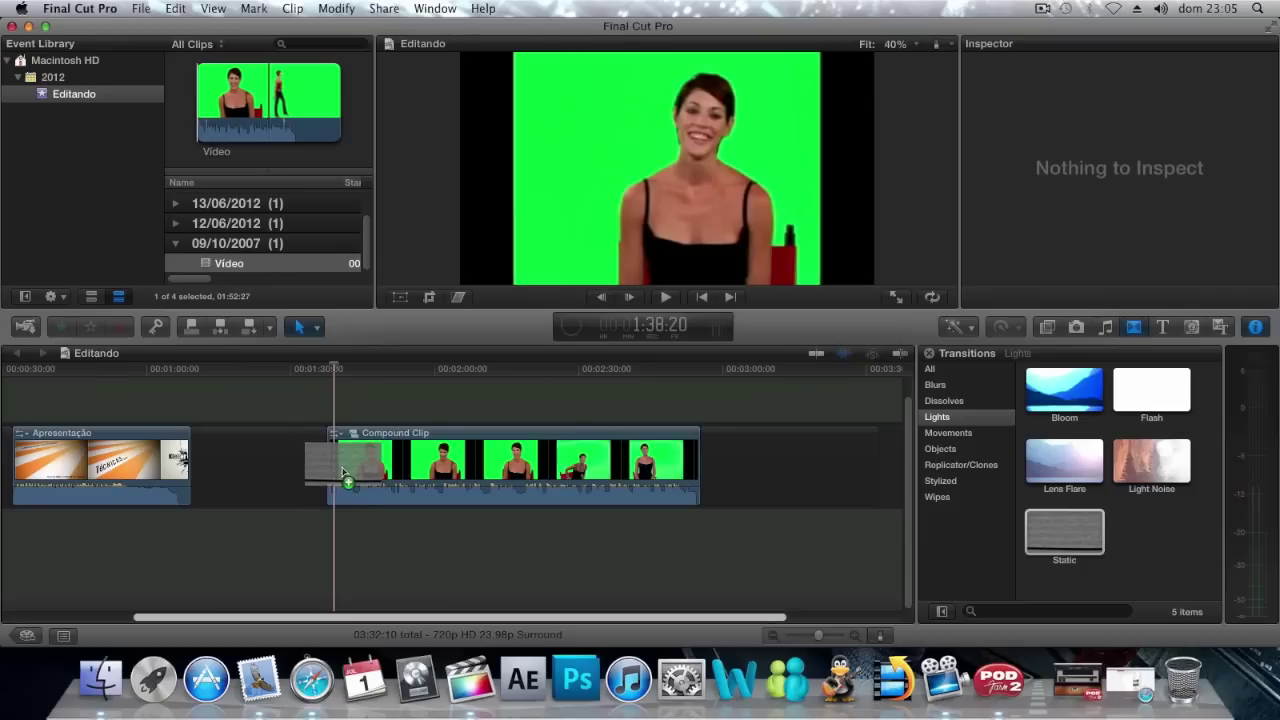
pyautogui.moveTo(343, 471); pyautogui.dragTo(340, 466)
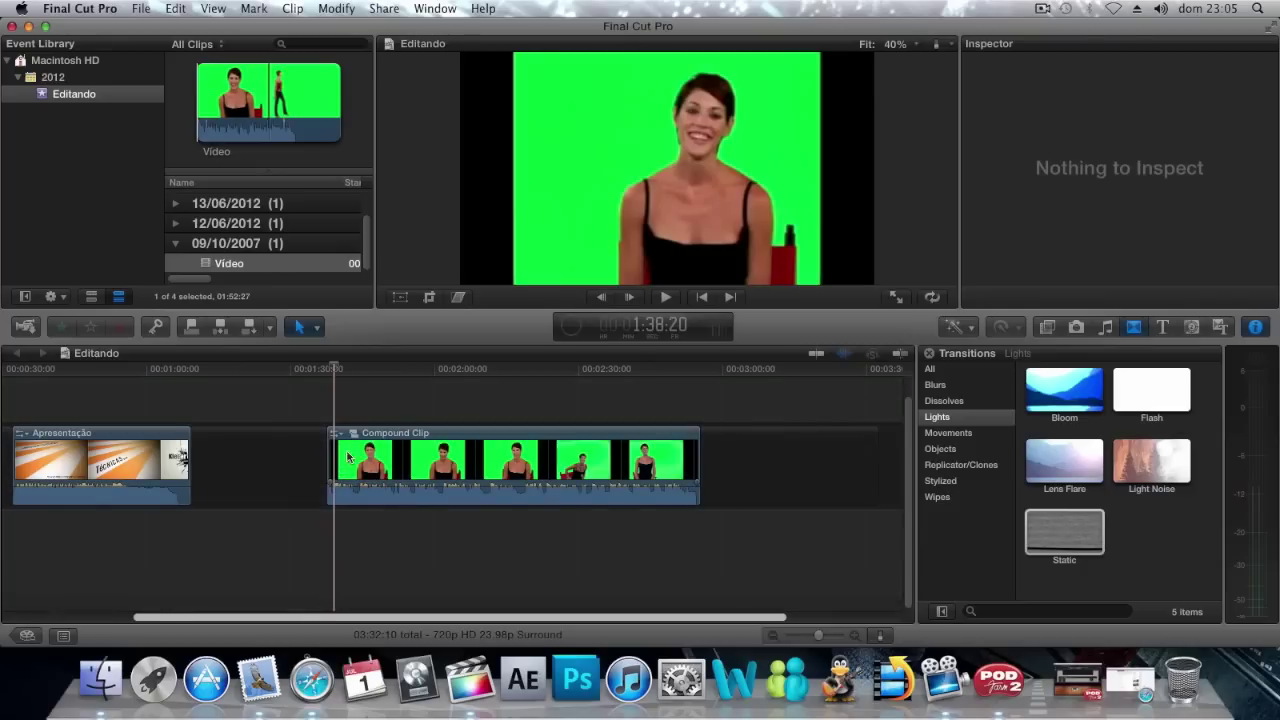
pyautogui.click(347, 457)
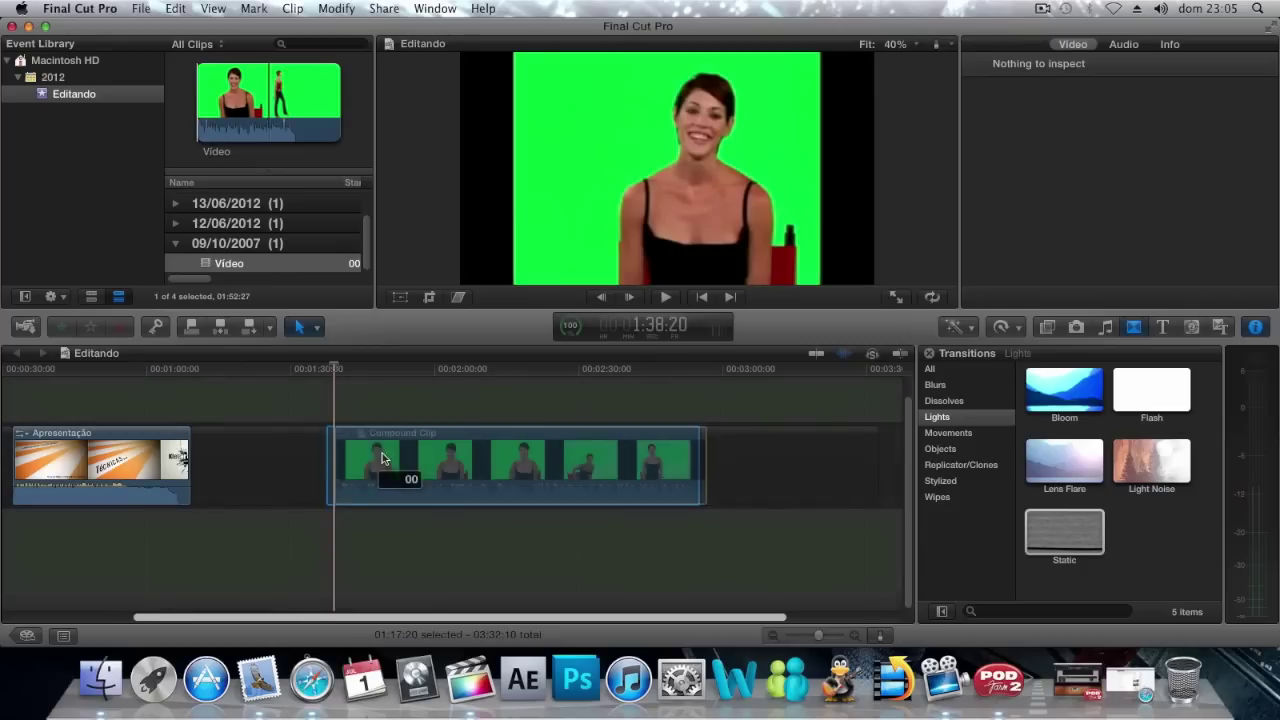
pyautogui.click(856, 636)
pyautogui.moveTo(1036, 527); pyautogui.dragTo(313, 460)
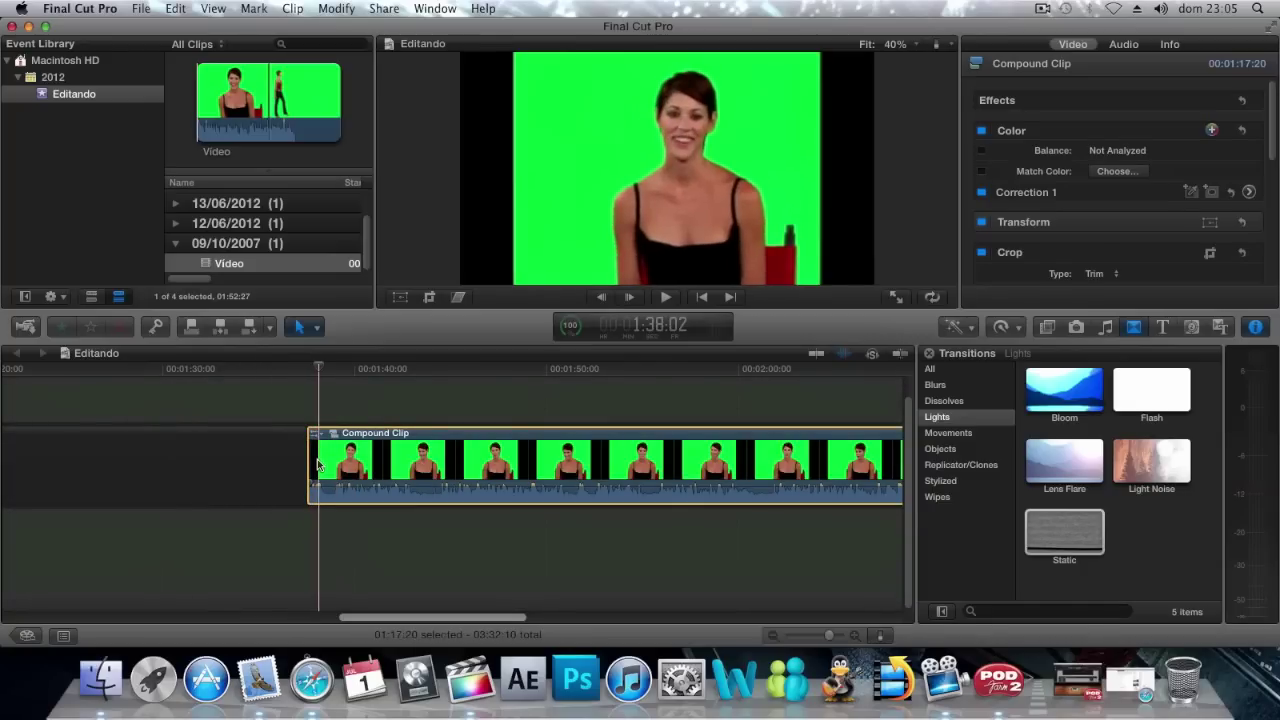
pyautogui.click(500, 550)
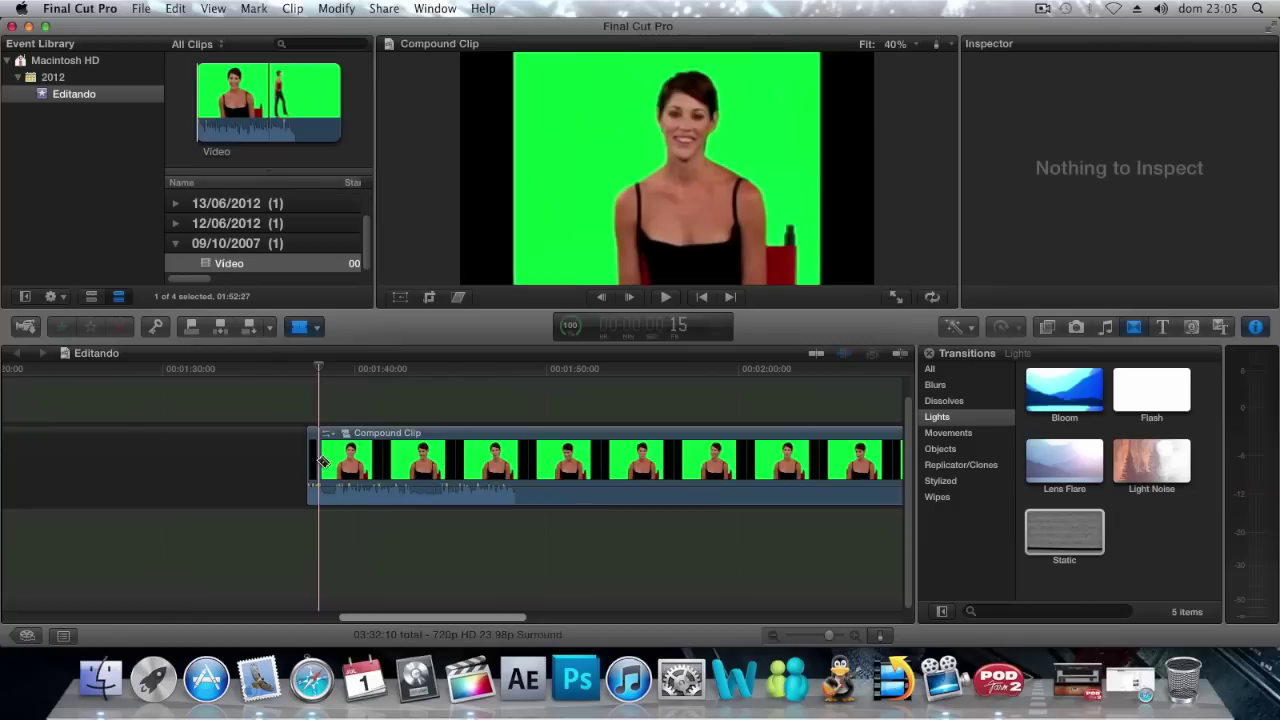
# Place Static at the Compound Clip's start again, then select and delete that transition
pyautogui.hscroll(3, 600, 550)
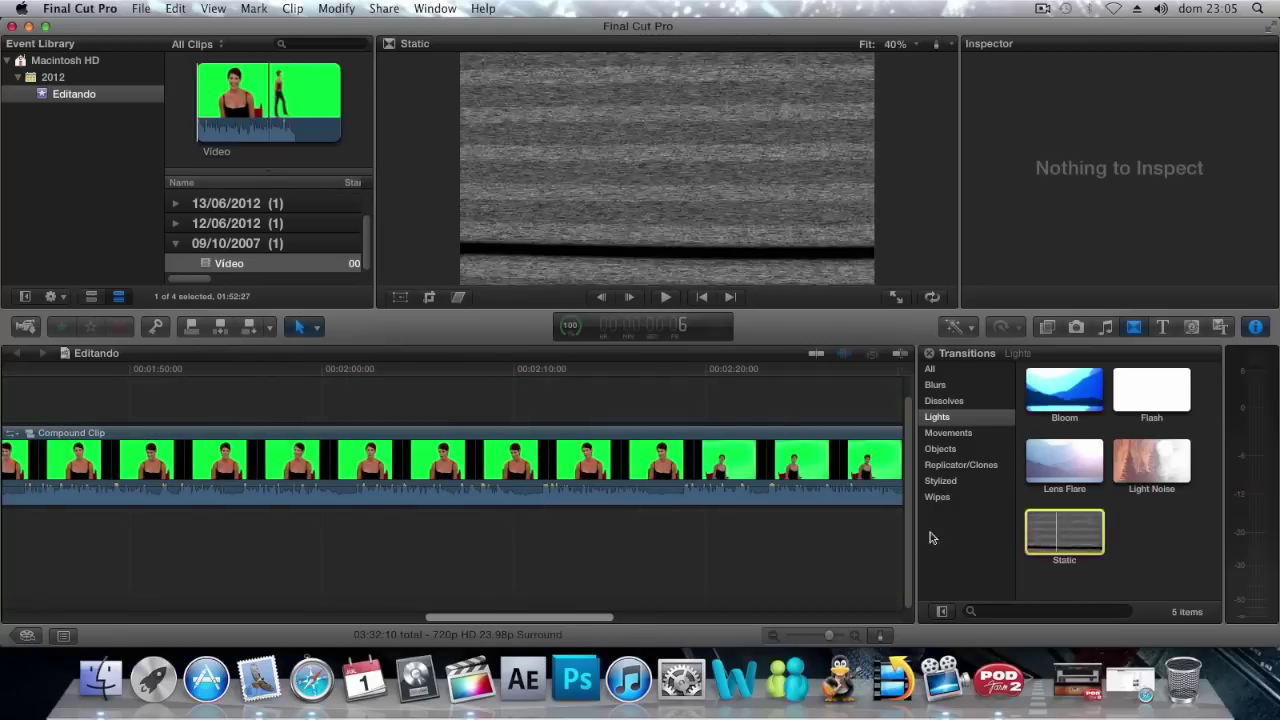
pyautogui.moveTo(593, 618); pyautogui.dragTo(511, 619)
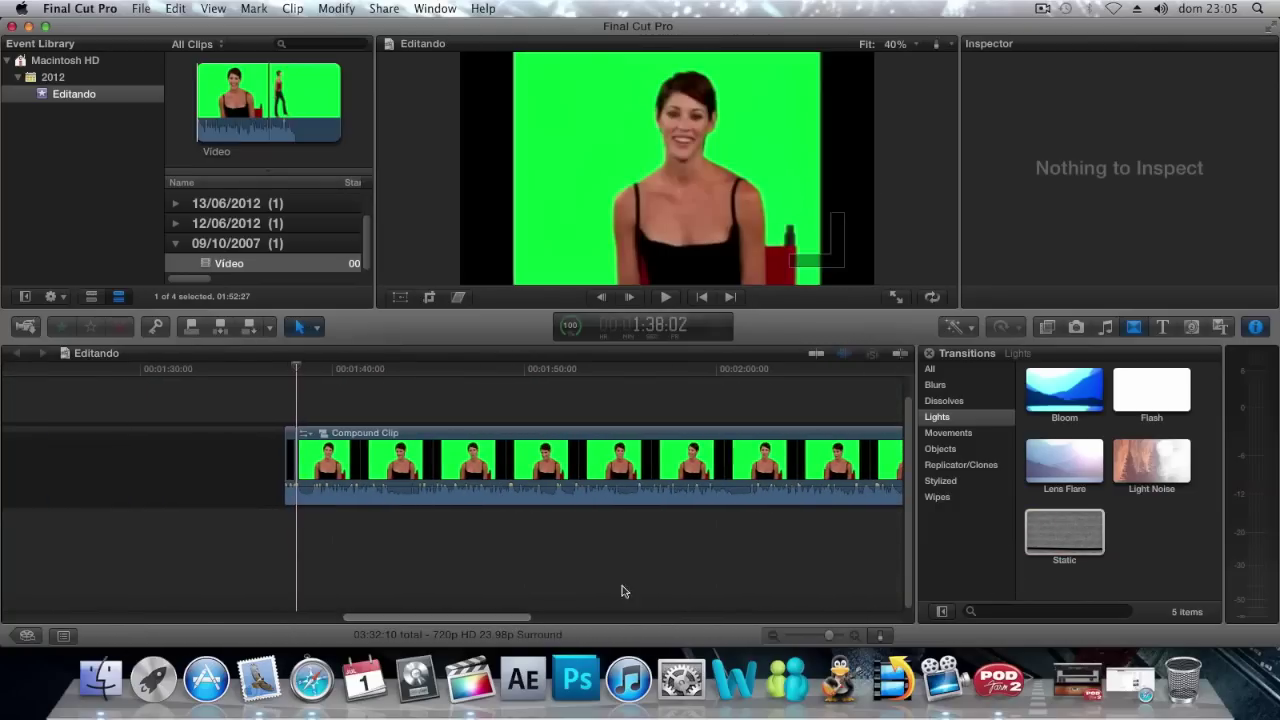
pyautogui.moveTo(545, 543); pyautogui.dragTo(298, 466)
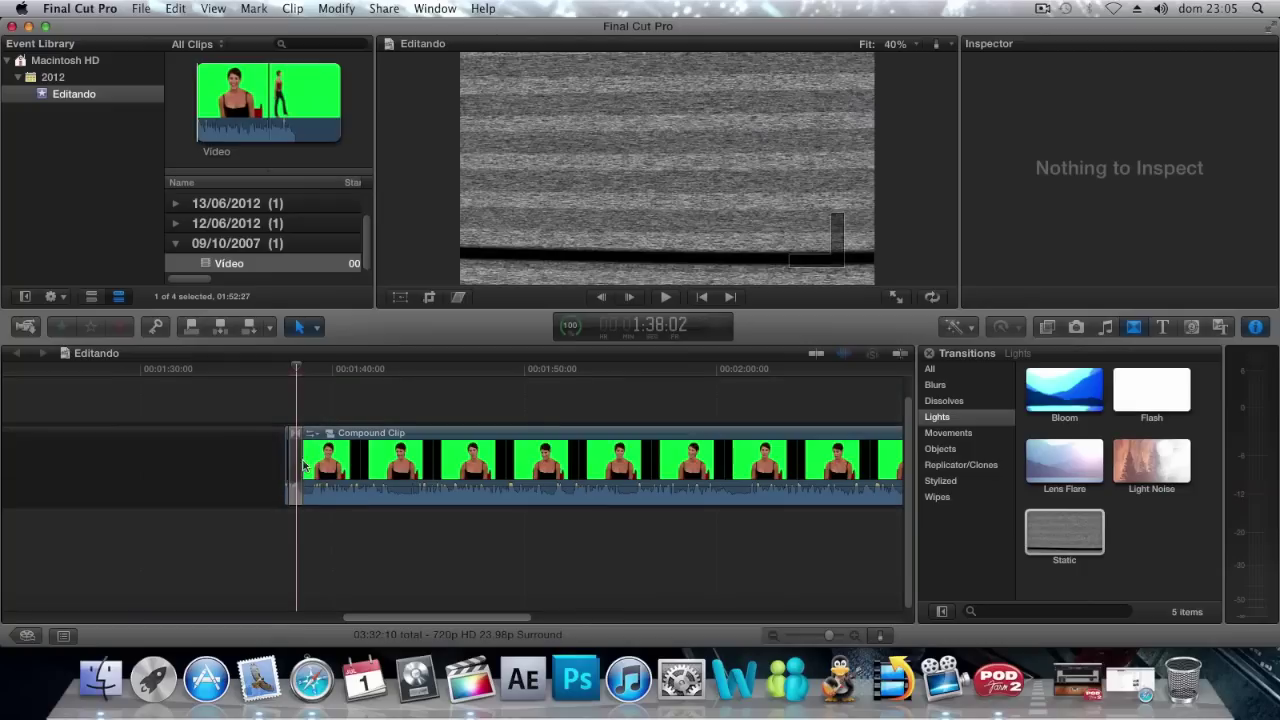
pyautogui.click(285, 466)
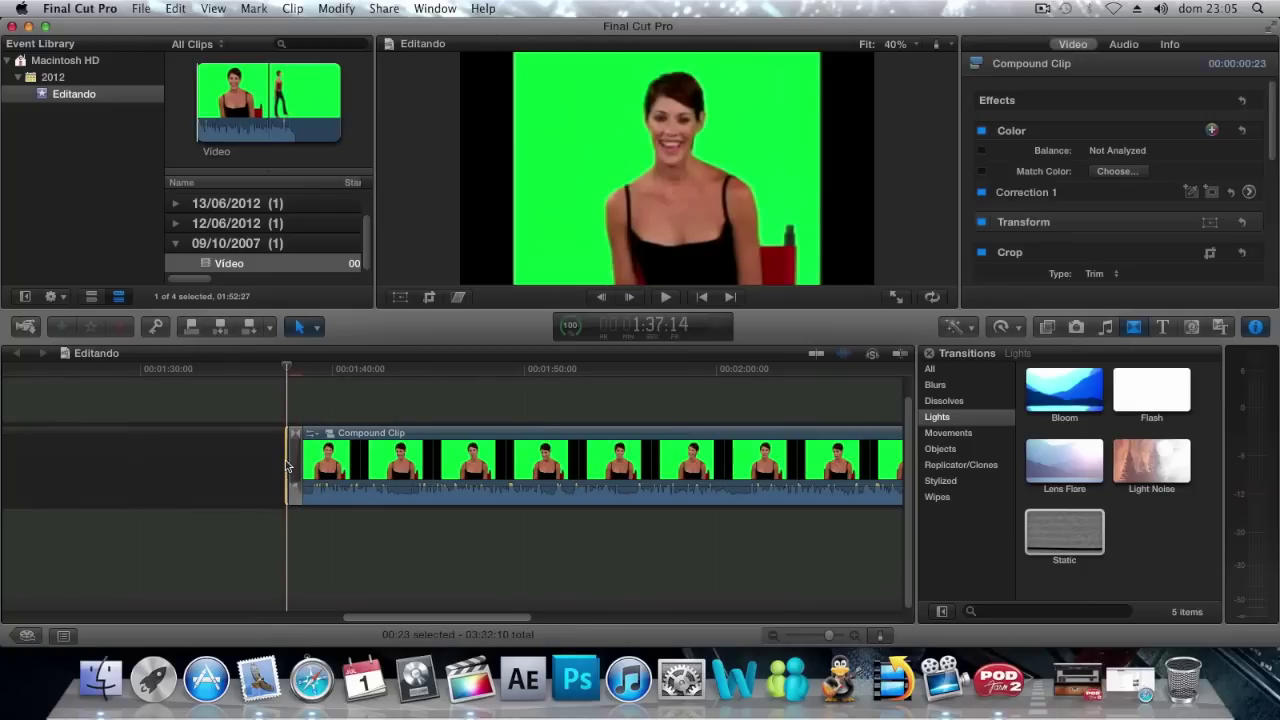
pyautogui.press('Delete')
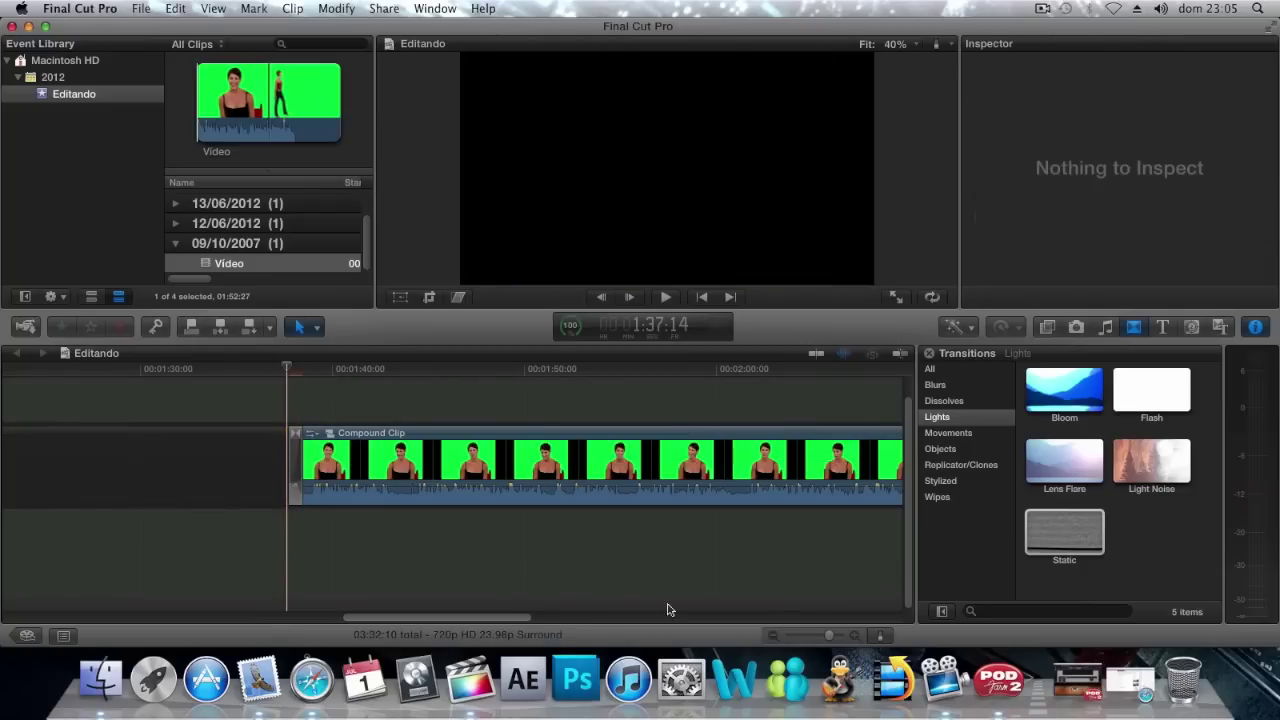
# Zoom the timeline in and place the Static transition before the Compound Clip
pyautogui.click(855, 636)
pyautogui.click(855, 636)
pyautogui.click(855, 637)
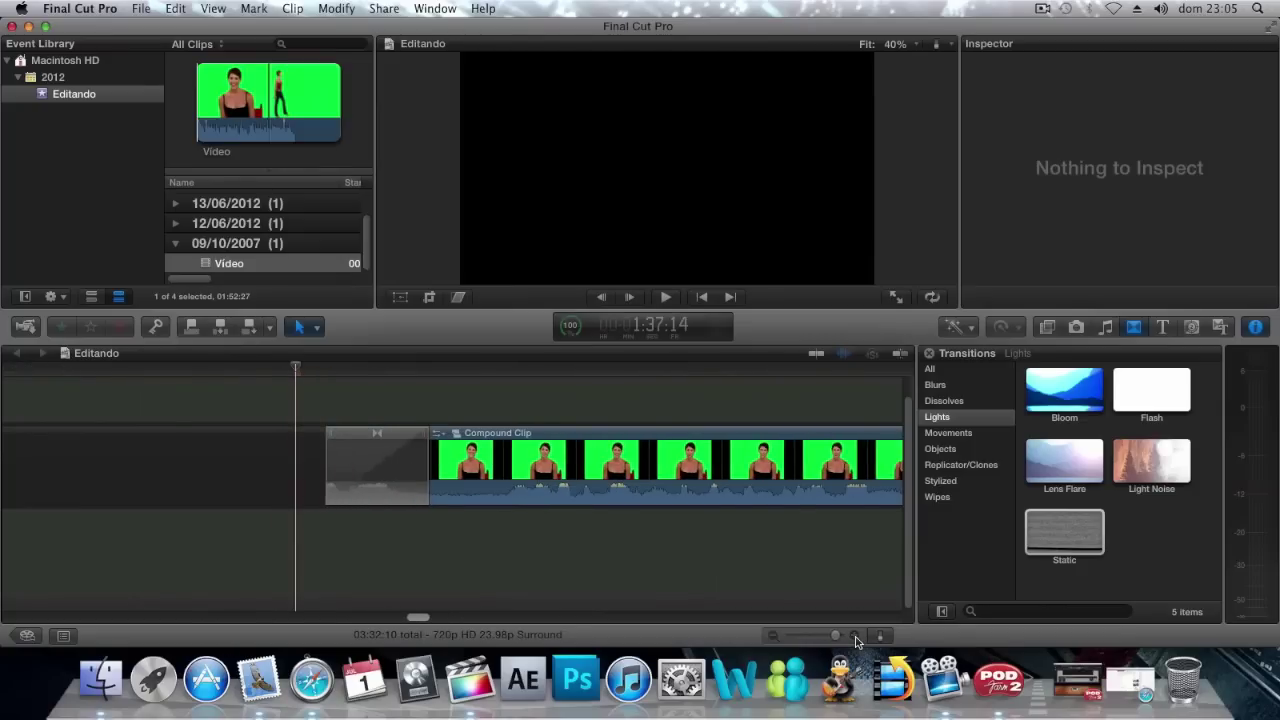
pyautogui.click(358, 466)
pyautogui.moveTo(358, 466); pyautogui.dragTo(362, 466)
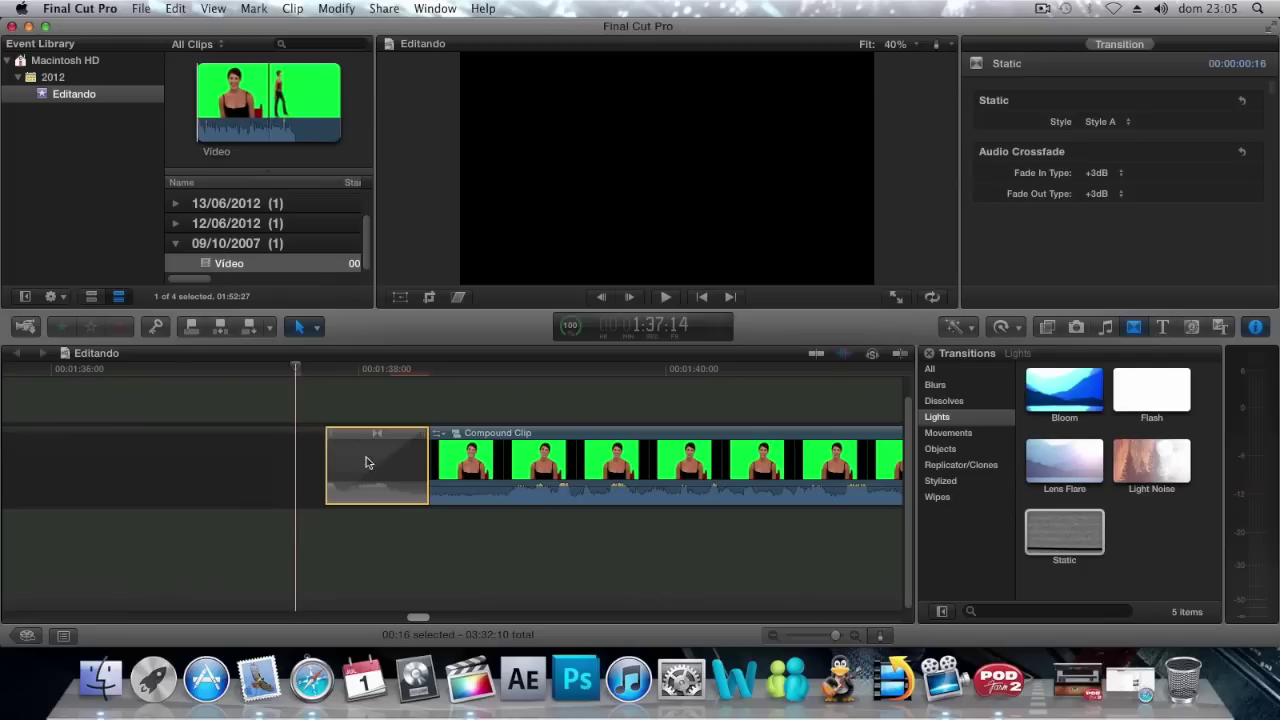
# Trim the transition's edit point earlier with the Trim tool and play it back
pyautogui.click(318, 330)
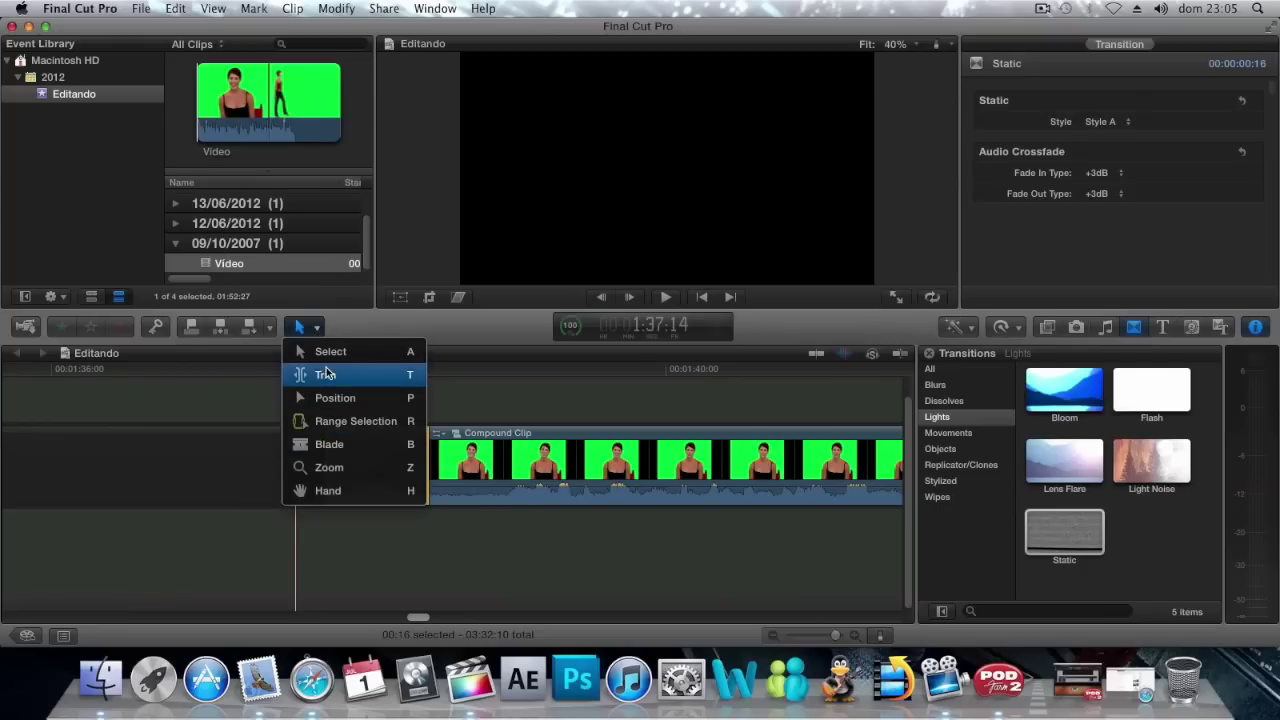
pyautogui.click(325, 376)
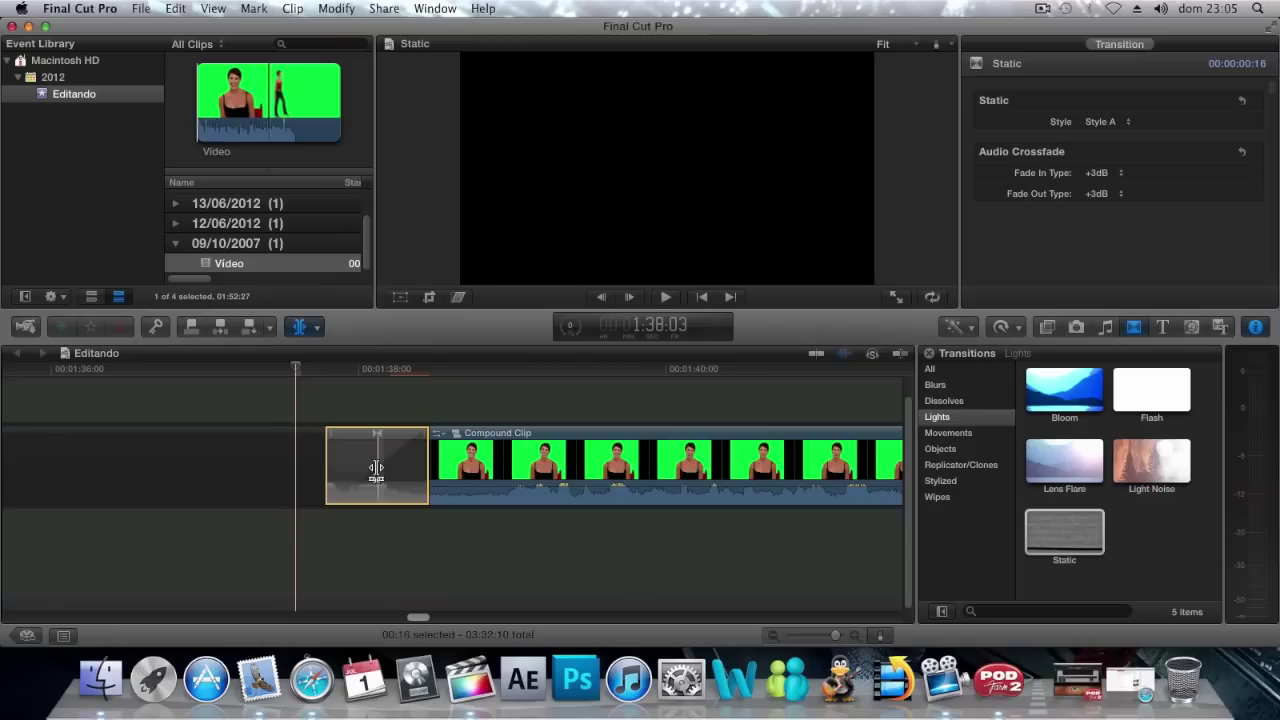
pyautogui.moveTo(376, 467); pyautogui.dragTo(288, 467)
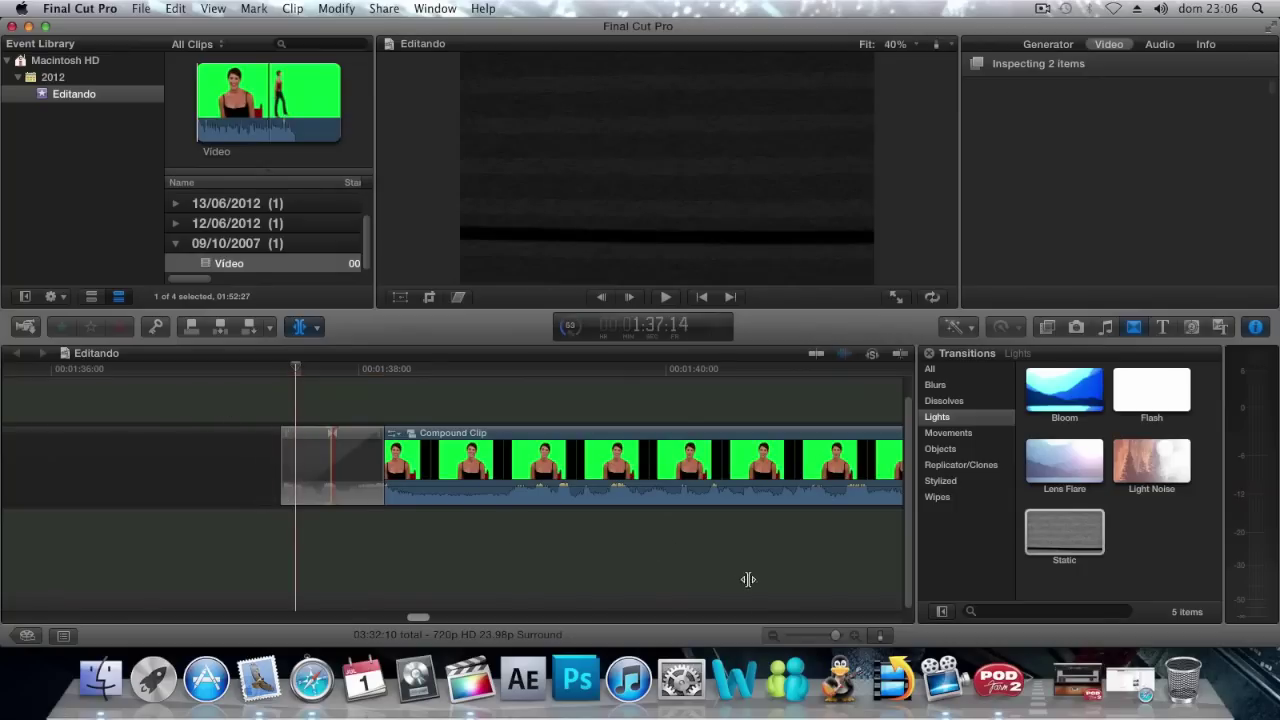
pyautogui.press('a')
pyautogui.click(166, 400)
pyautogui.press('space')
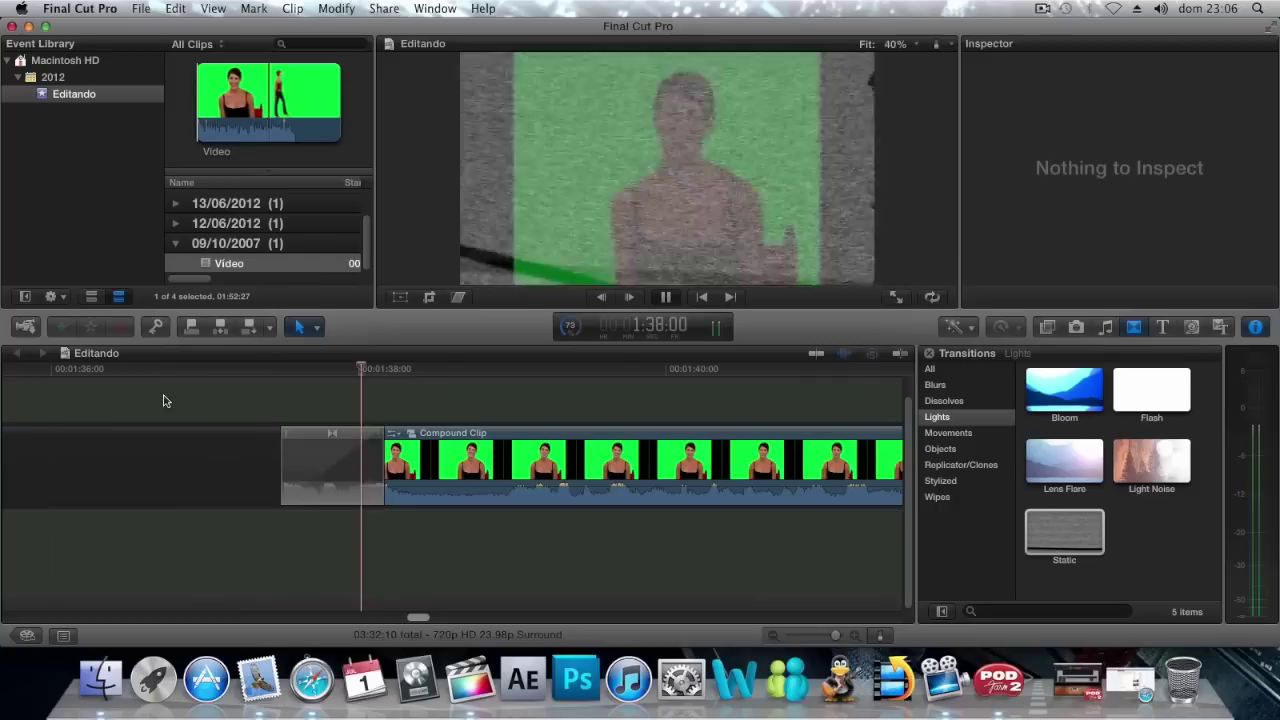
pyautogui.press('space')
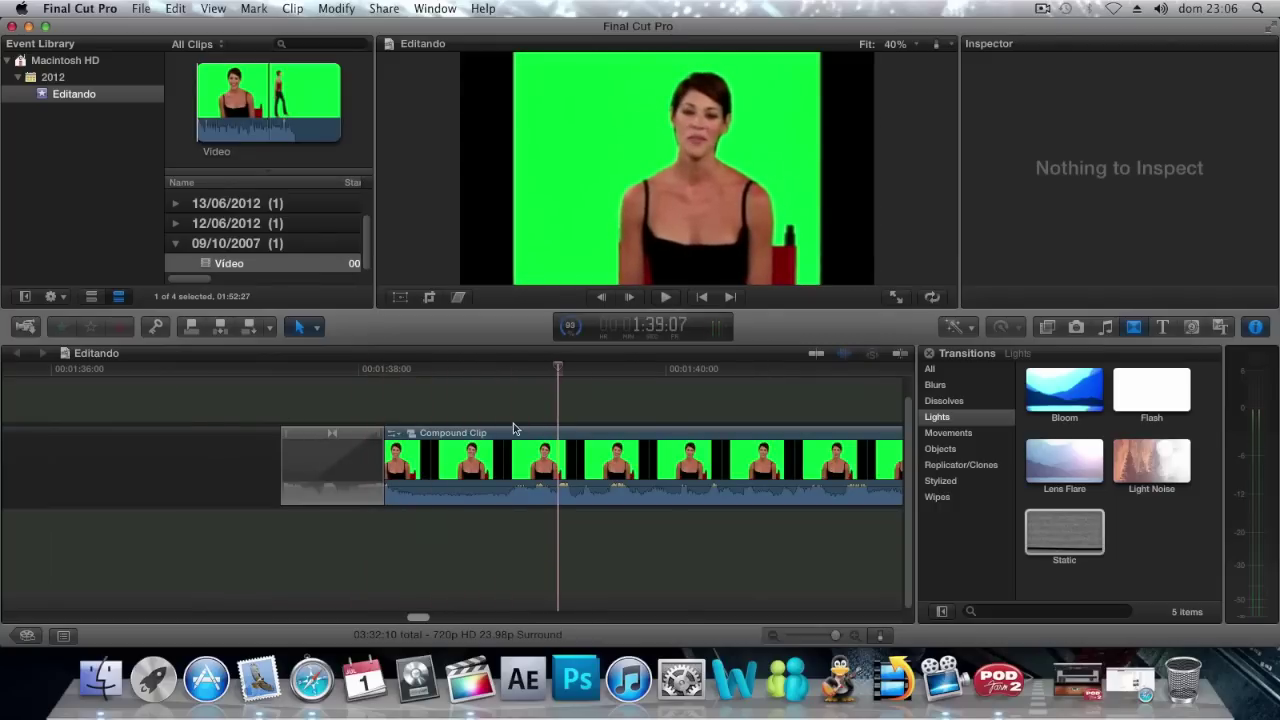
pyautogui.click(330, 474)
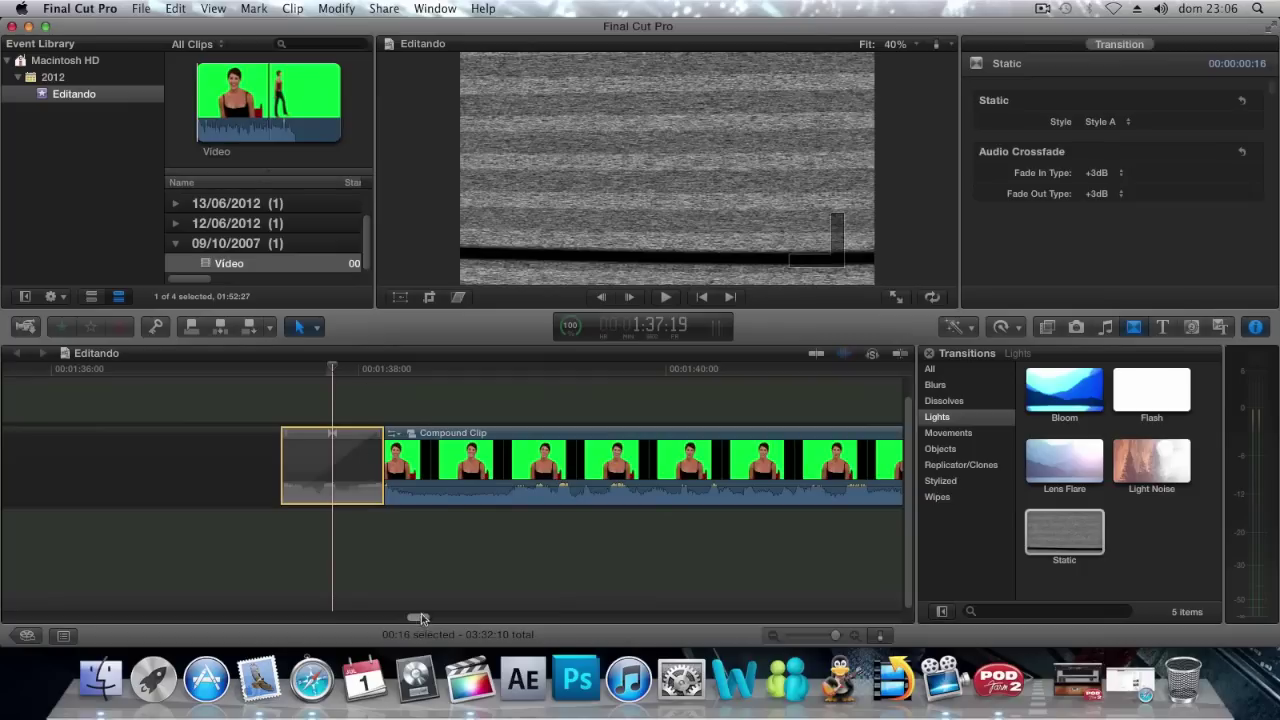
# Extend the Apresentação clip across the 28:10 gap, bringing the project total to 03:04:00
pyautogui.click(771, 637)
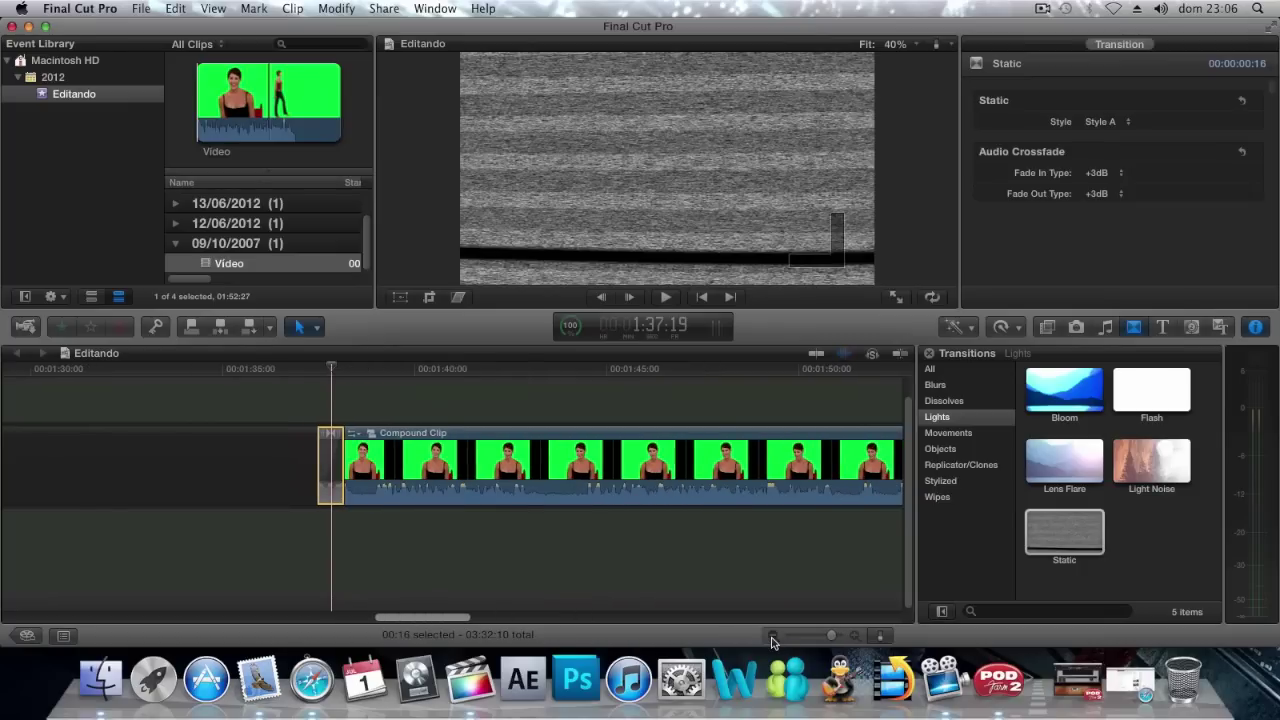
pyautogui.click(771, 637)
pyautogui.click(771, 637)
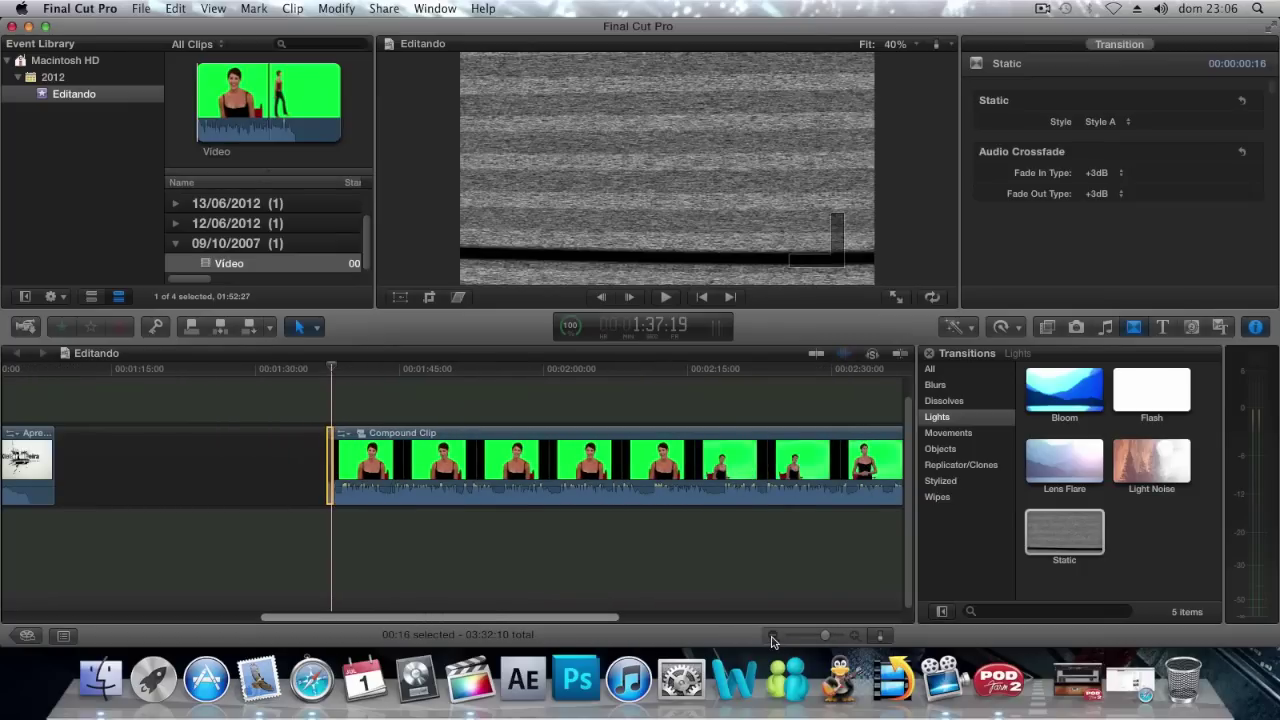
pyautogui.click(771, 637)
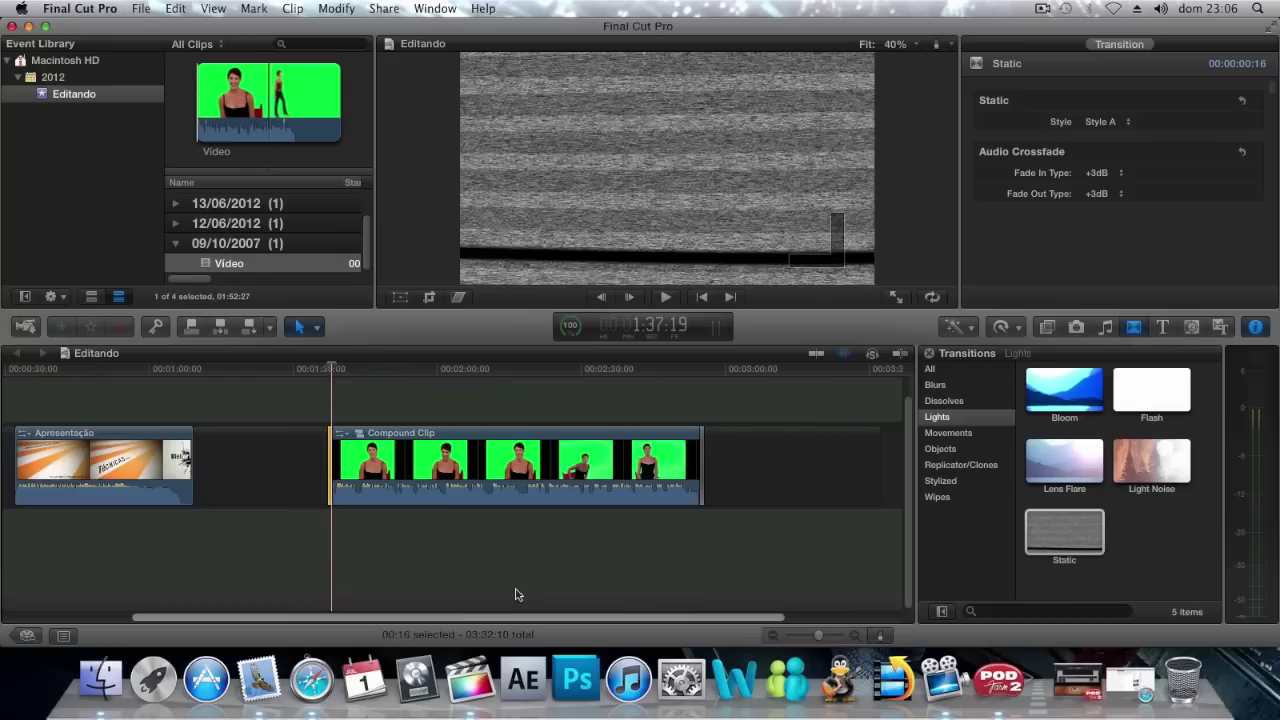
pyautogui.click(265, 485)
pyautogui.moveTo(201, 472); pyautogui.dragTo(362, 472)
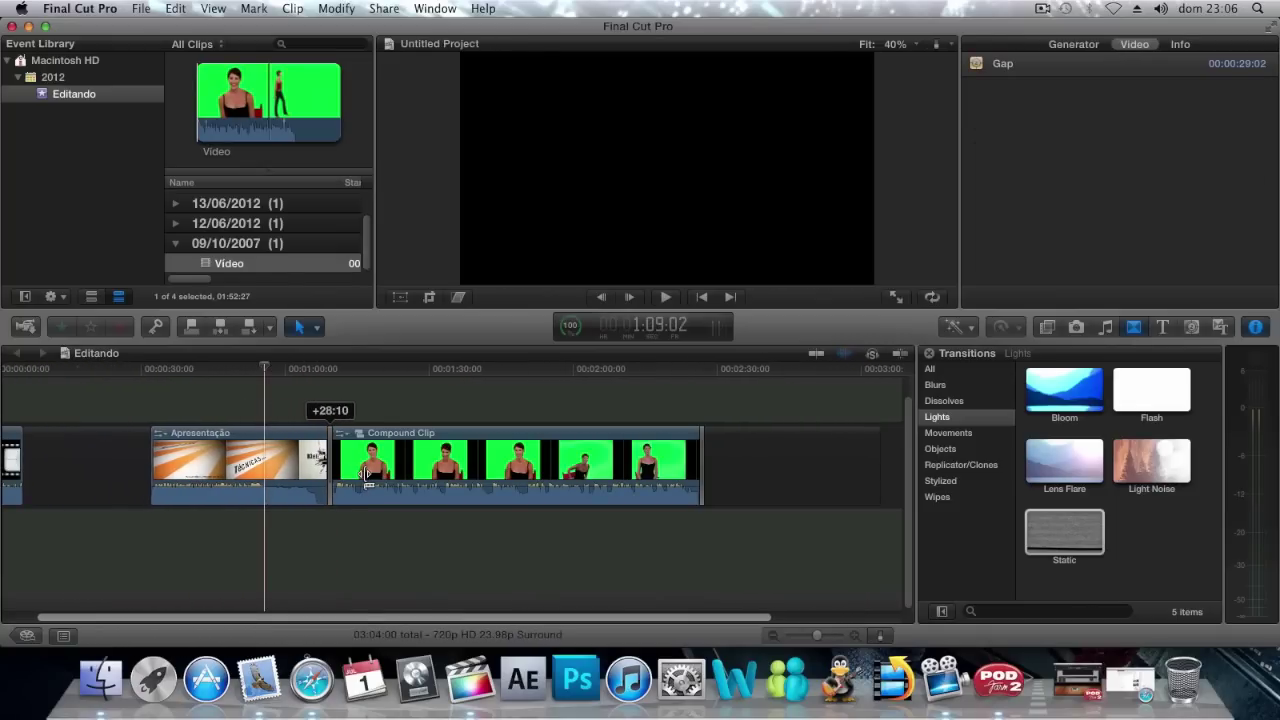
# Extend Apresentação to meet the Compound Clip and play back the join
pyautogui.moveTo(327, 470); pyautogui.dragTo(329, 470)
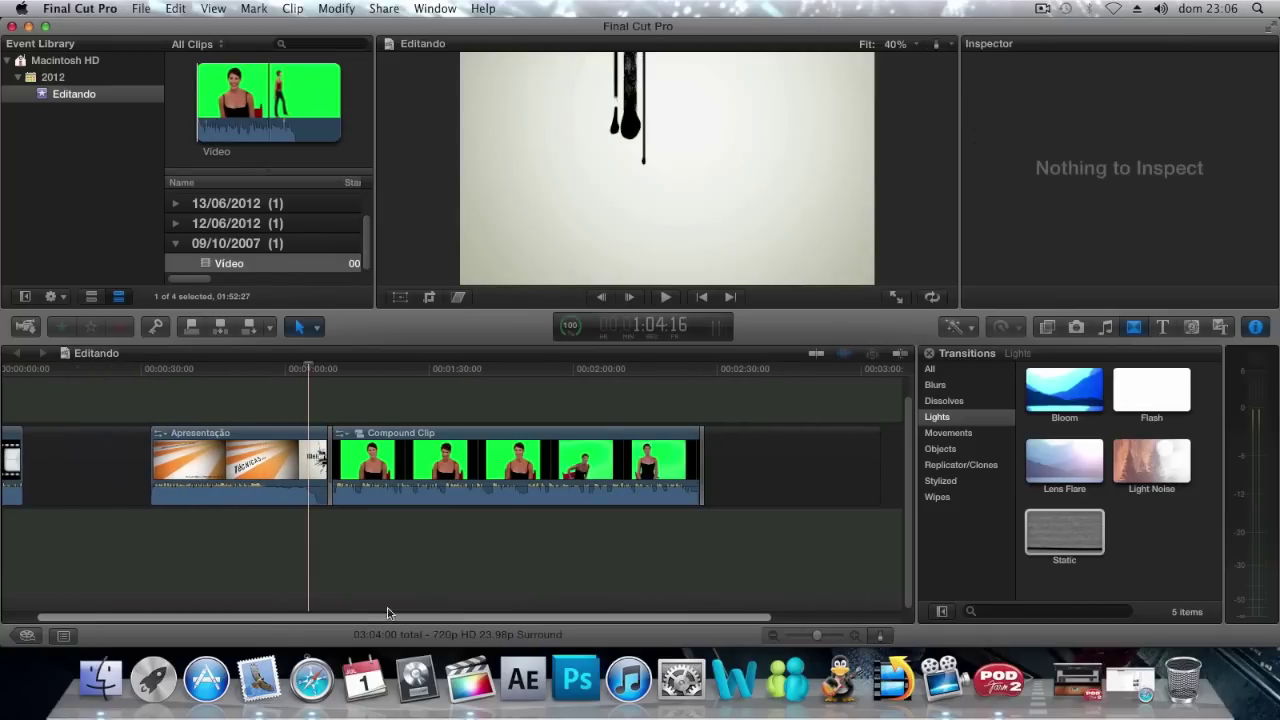
pyautogui.press('space')
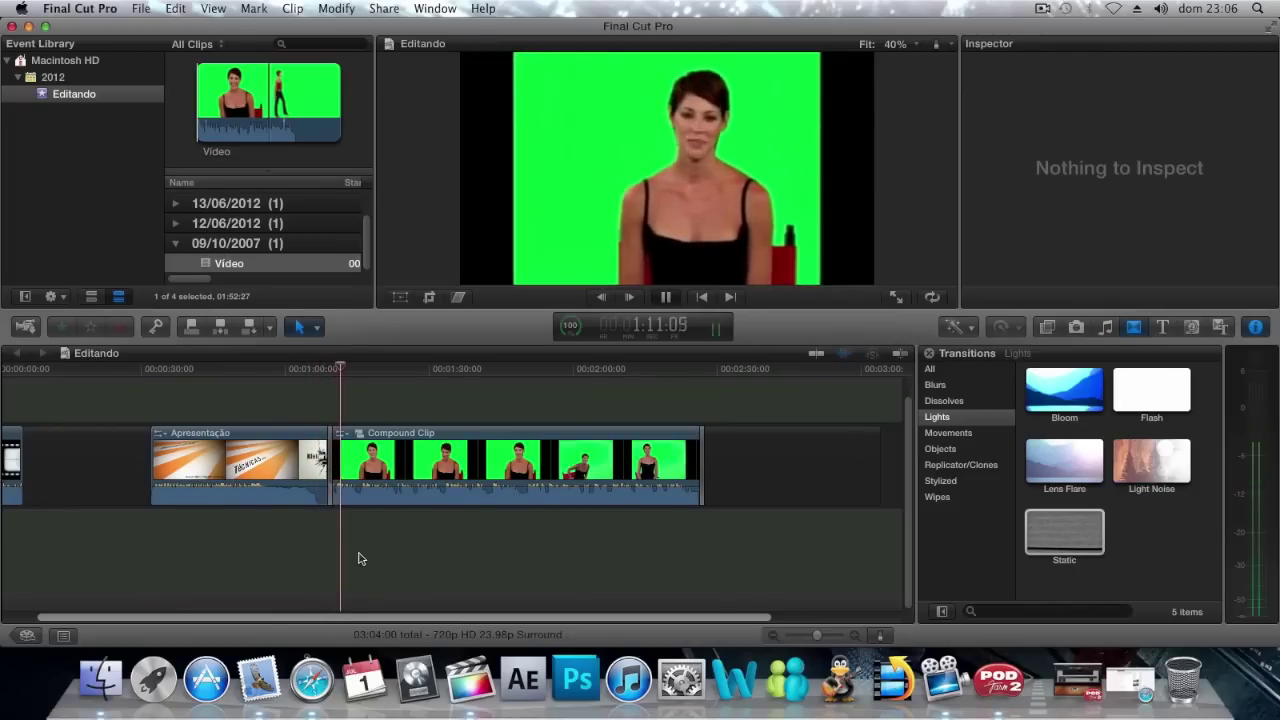
pyautogui.press('space')
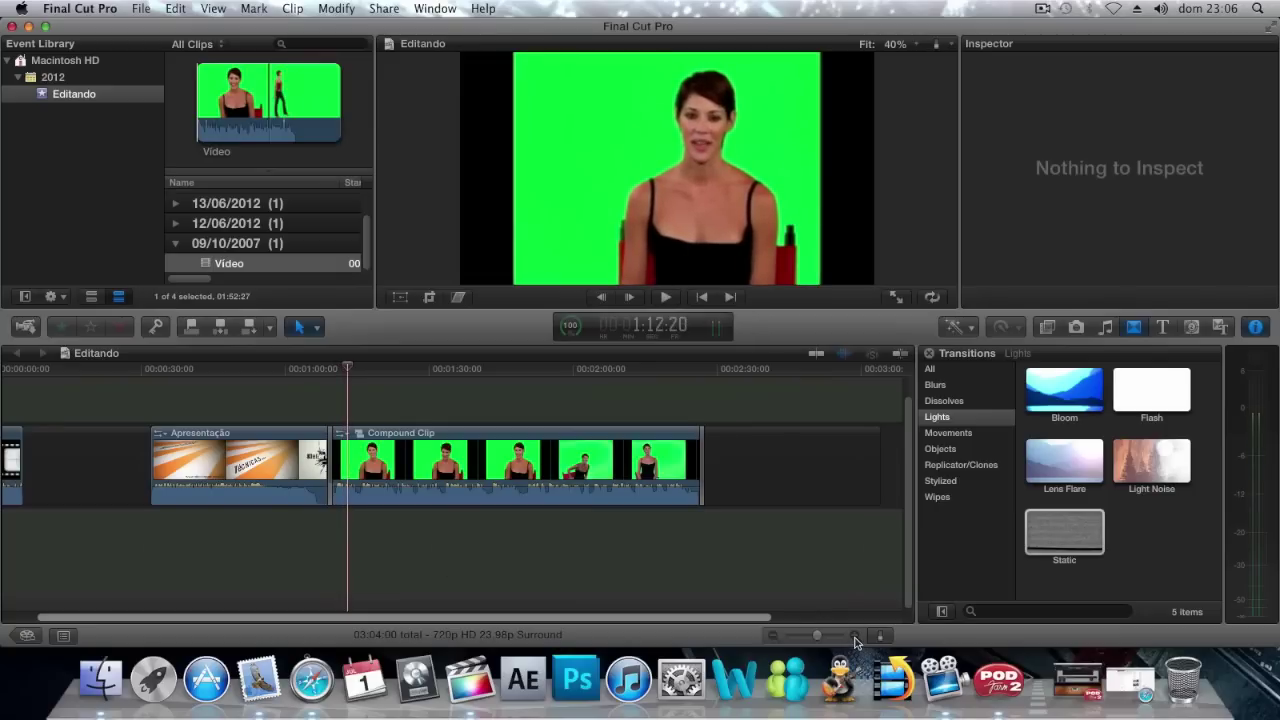
# Delete the Static transition at the Compound Clip's end and trim away the trailing gap
pyautogui.click(706, 494)
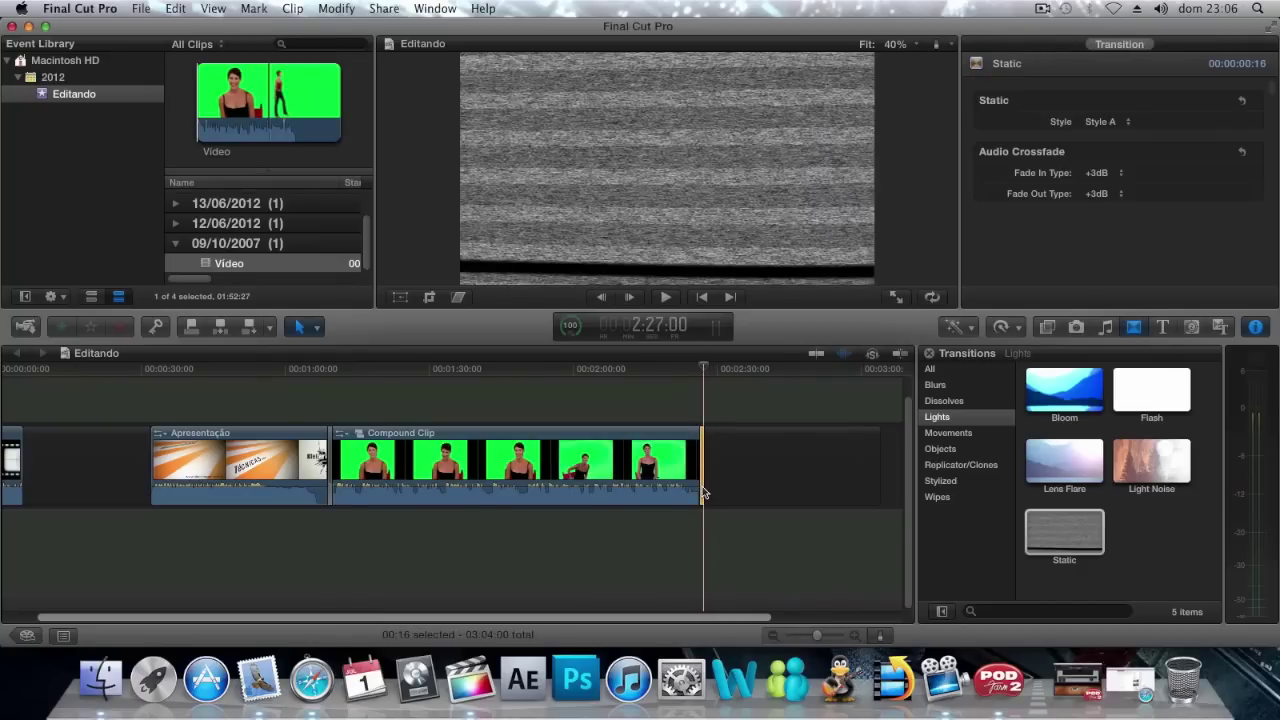
pyautogui.press('Delete')
pyautogui.click(767, 470)
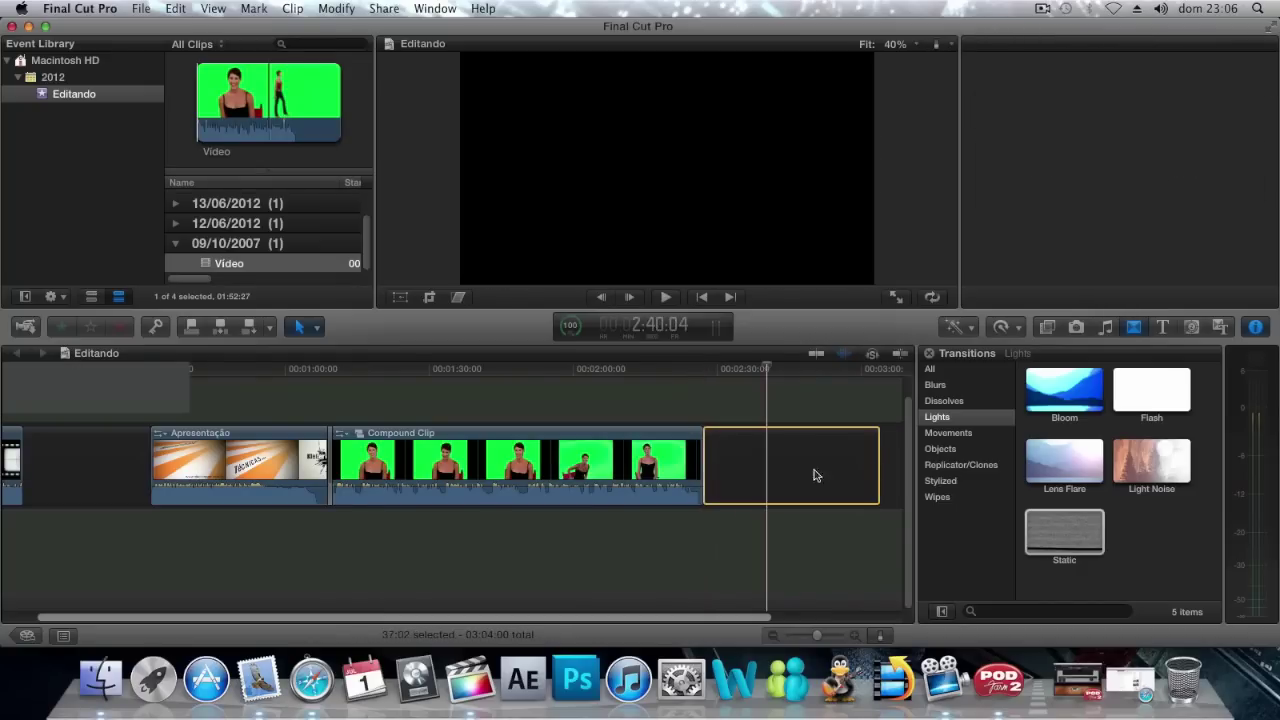
pyautogui.click(855, 470)
pyautogui.moveTo(855, 470); pyautogui.dragTo(703, 470)
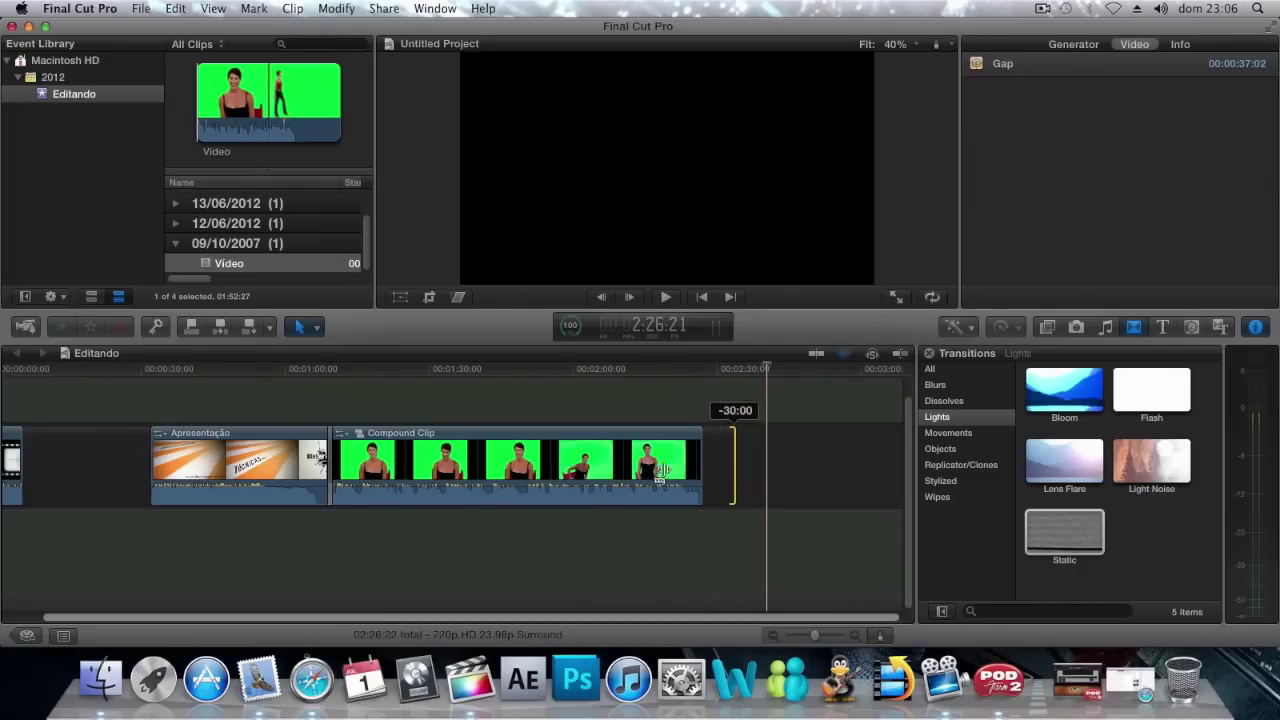
# Move the playhead back to about 1:25:04 and show the video effects browser
pyautogui.click(488, 522)
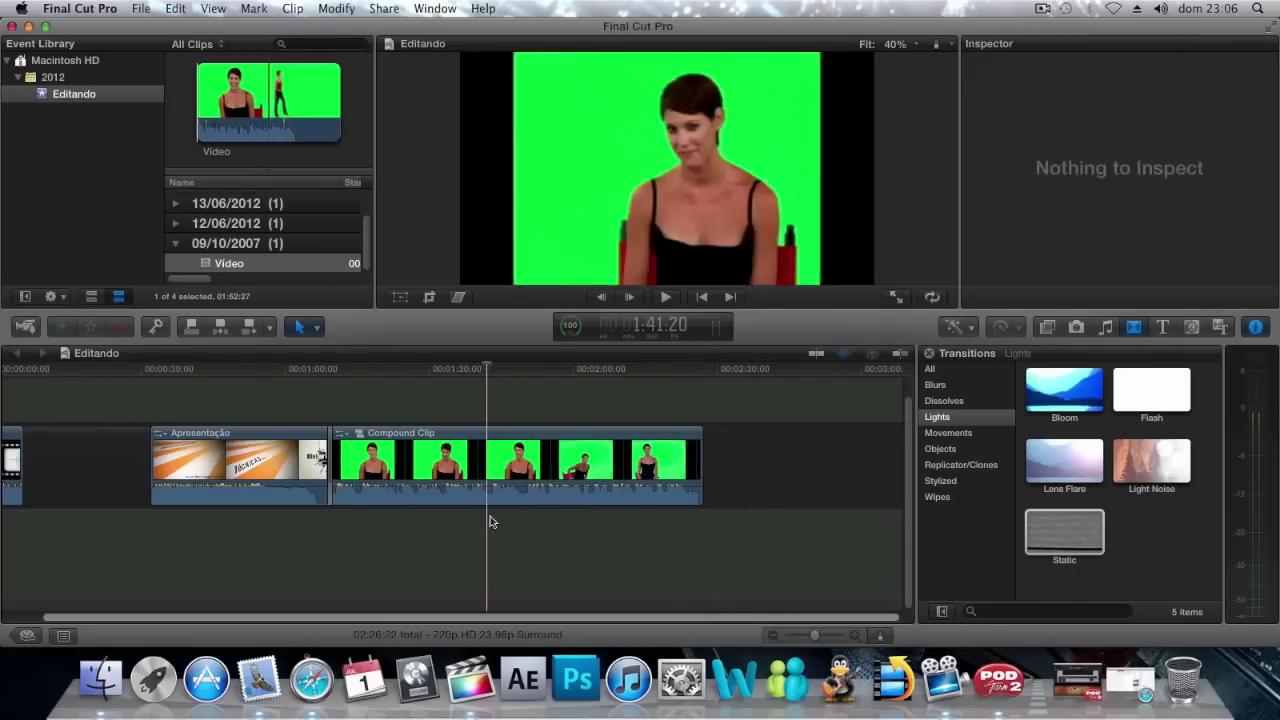
pyautogui.click(433, 527)
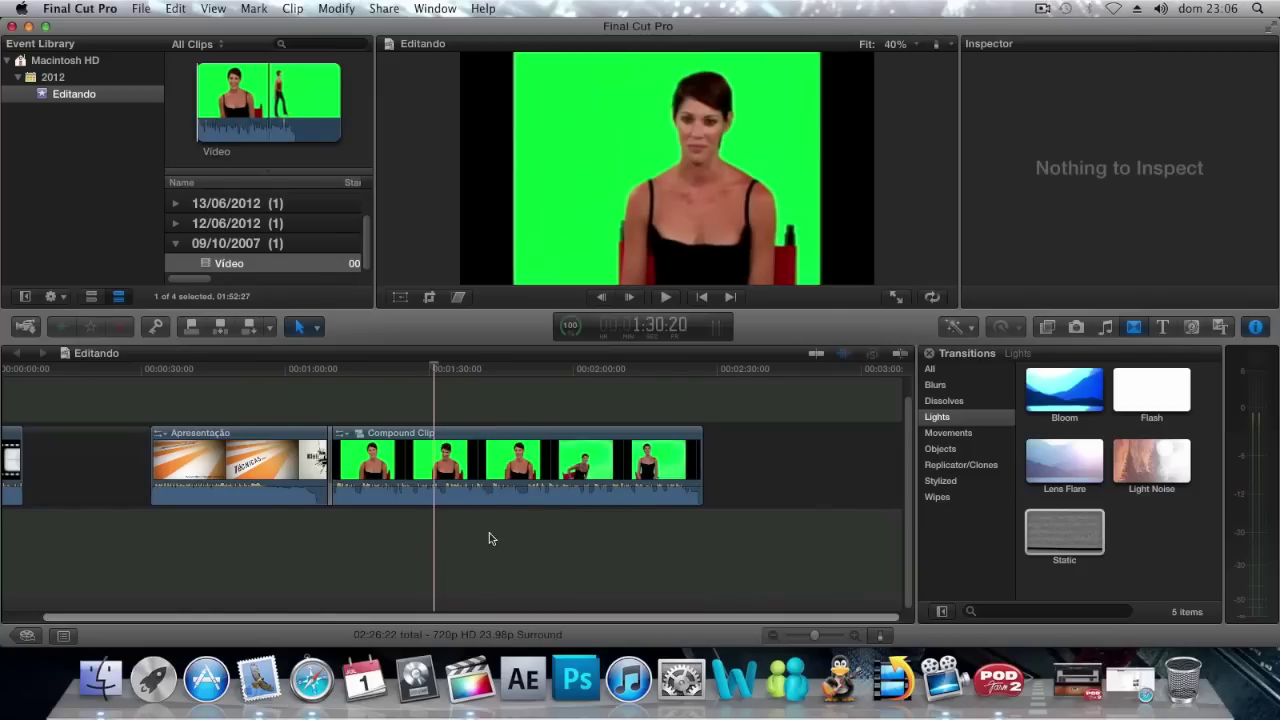
pyautogui.click(423, 525)
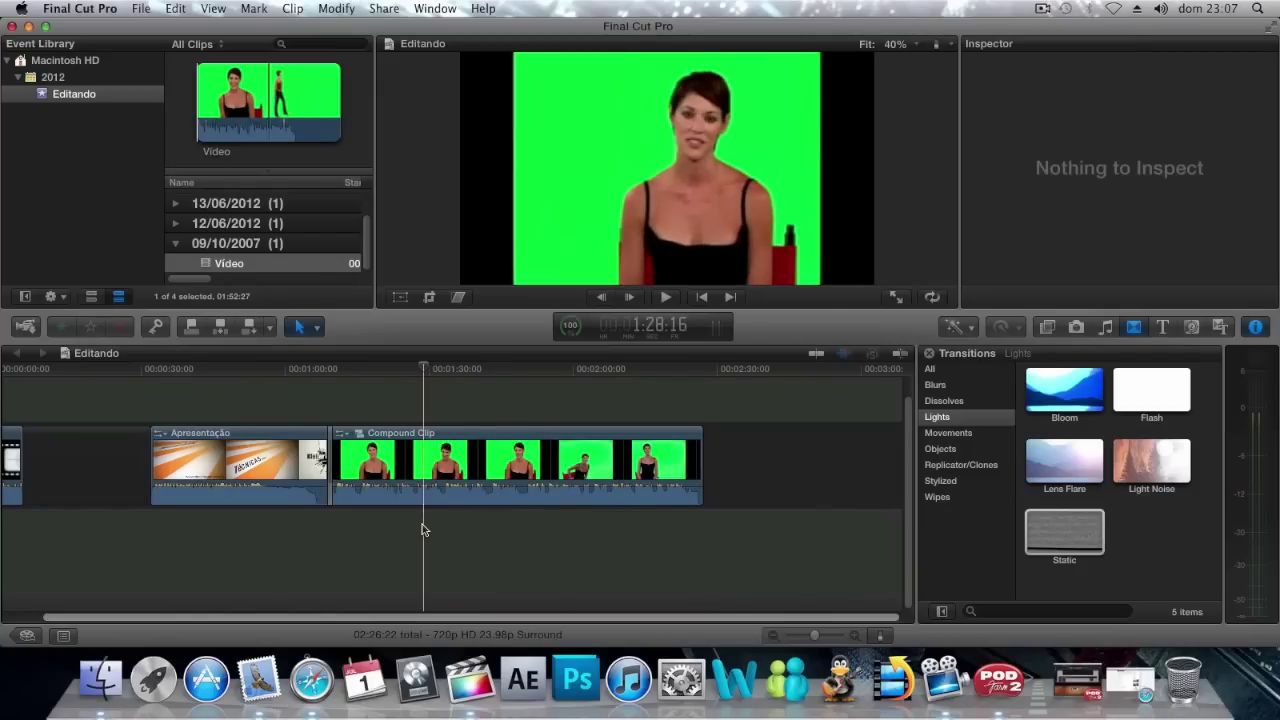
pyautogui.click(410, 524)
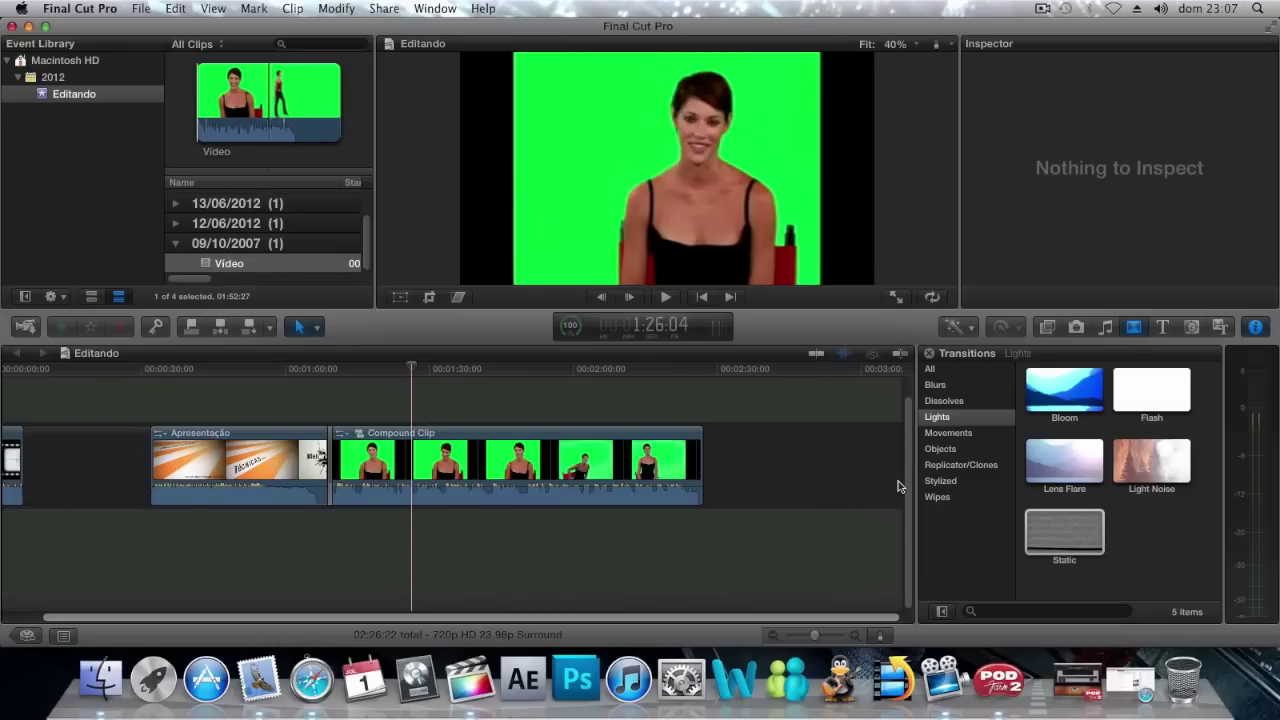
pyautogui.click(406, 519)
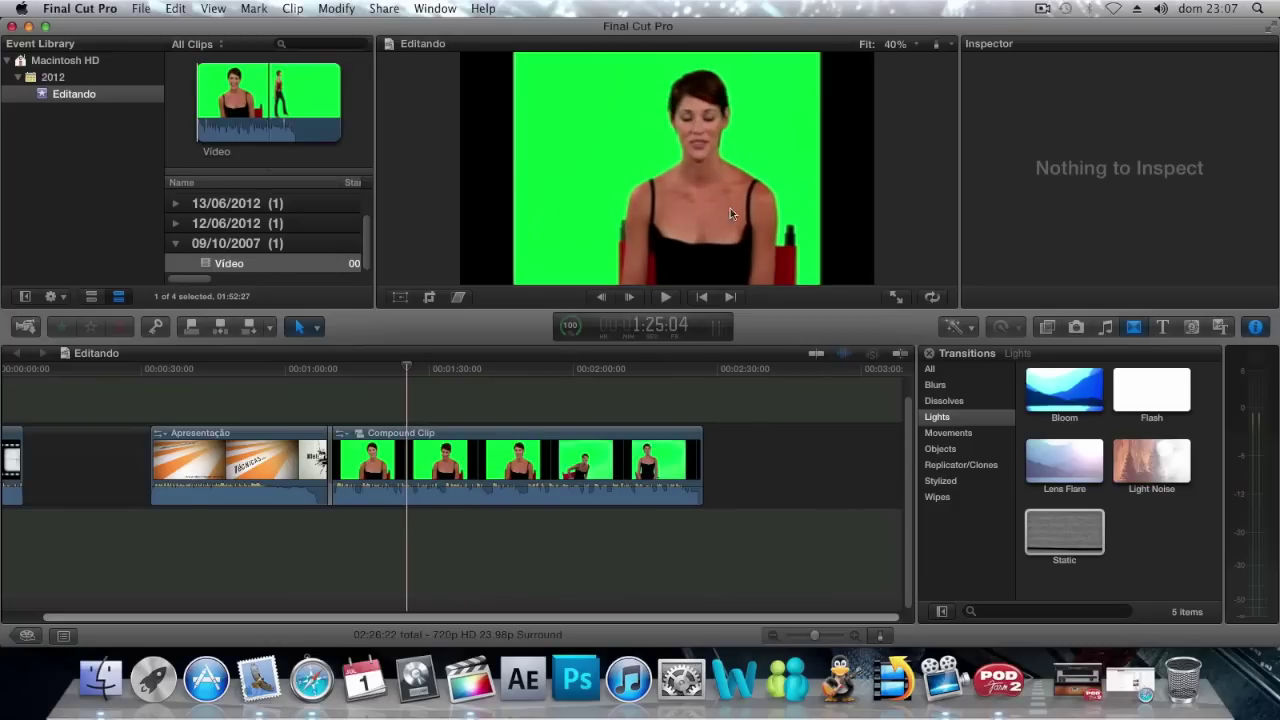
pyautogui.click(1047, 328)
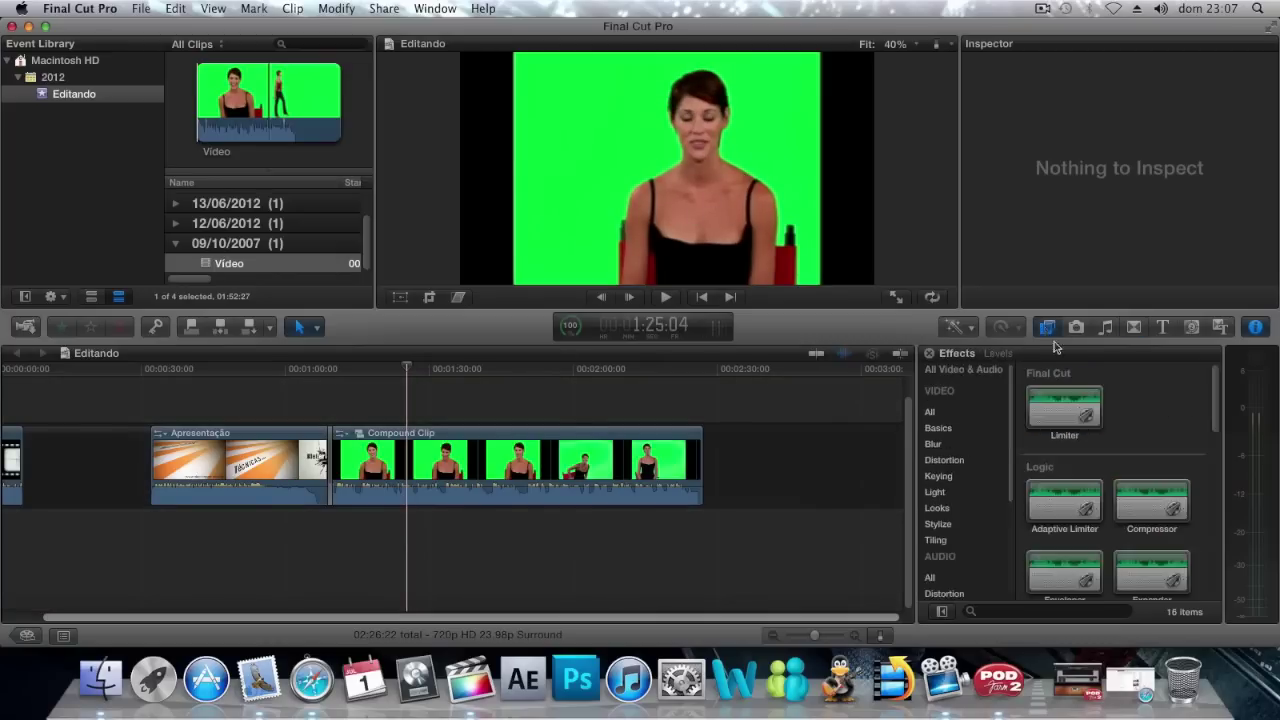
# Drag Sharpen from the Blur effects onto the Compound Clip and select the clip
pyautogui.click(935, 444)
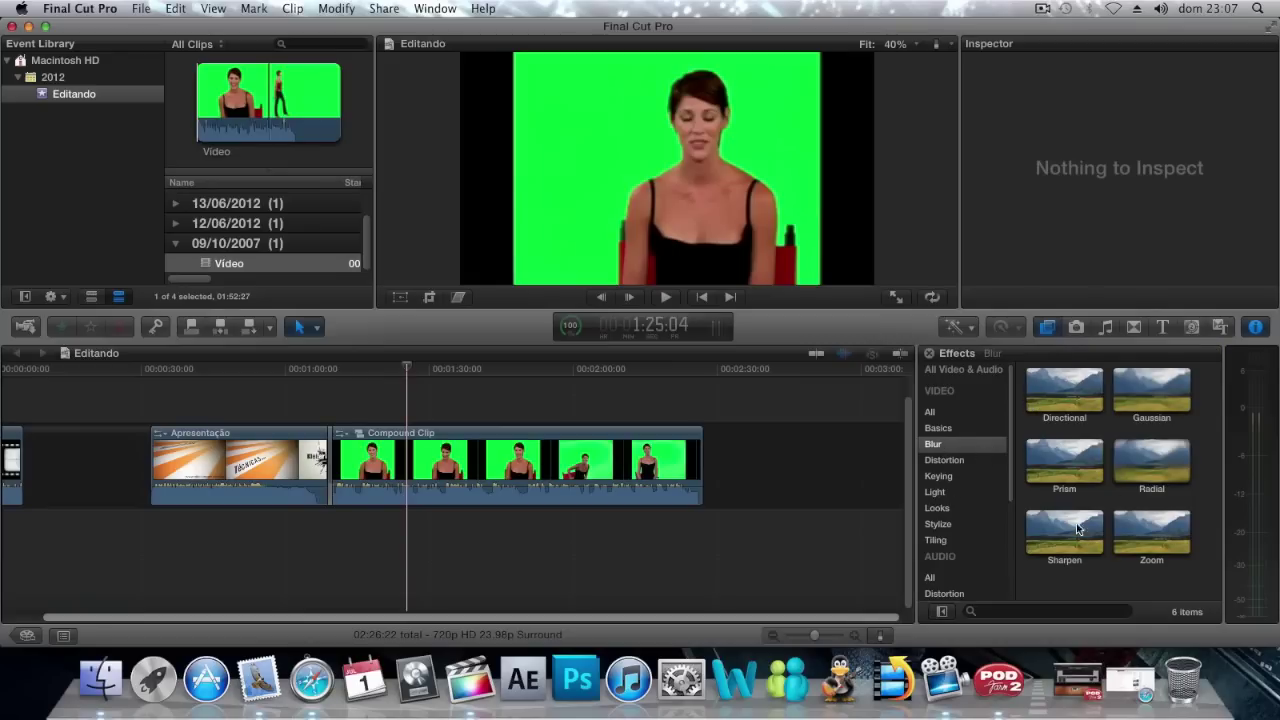
pyautogui.moveTo(1069, 528)
pyautogui.mouseDown()
pyautogui.moveTo(463, 469)
pyautogui.moveTo(440, 454)
pyautogui.mouseUp()
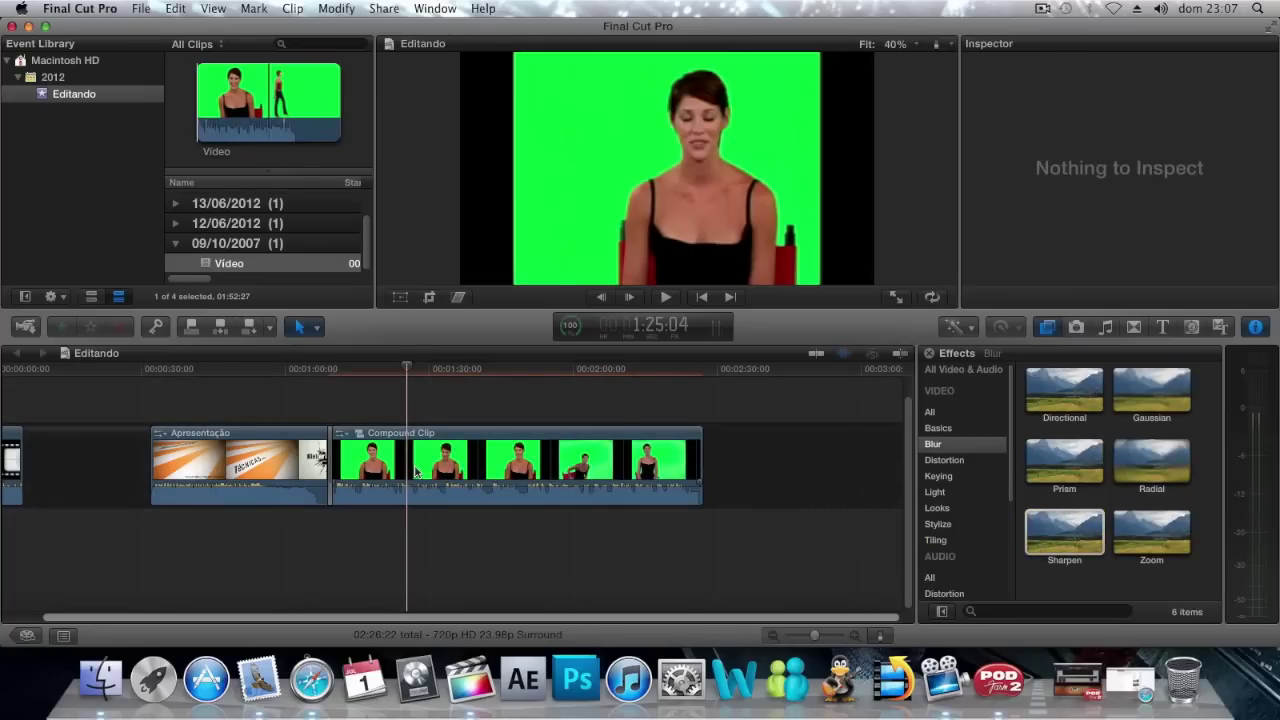
pyautogui.click(409, 470)
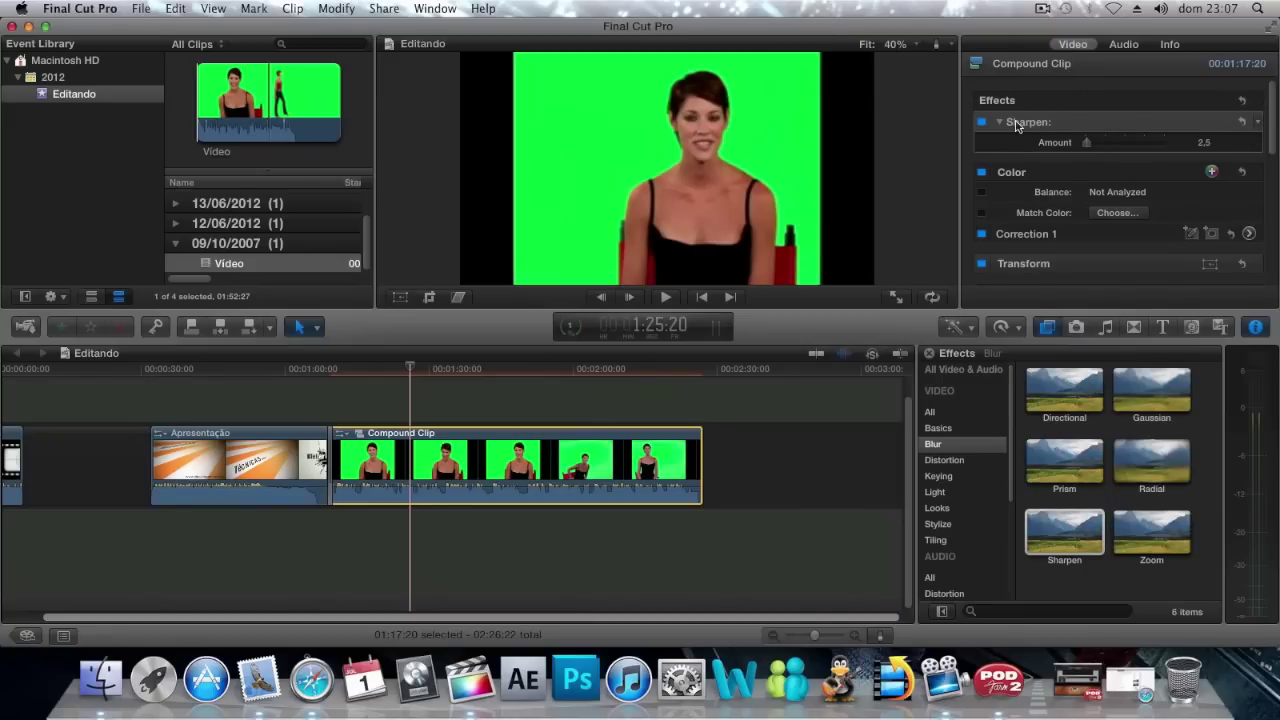
# Set the Compound Clip's Sharpen Amount to 10
pyautogui.click(1205, 143)
pyautogui.write('10')
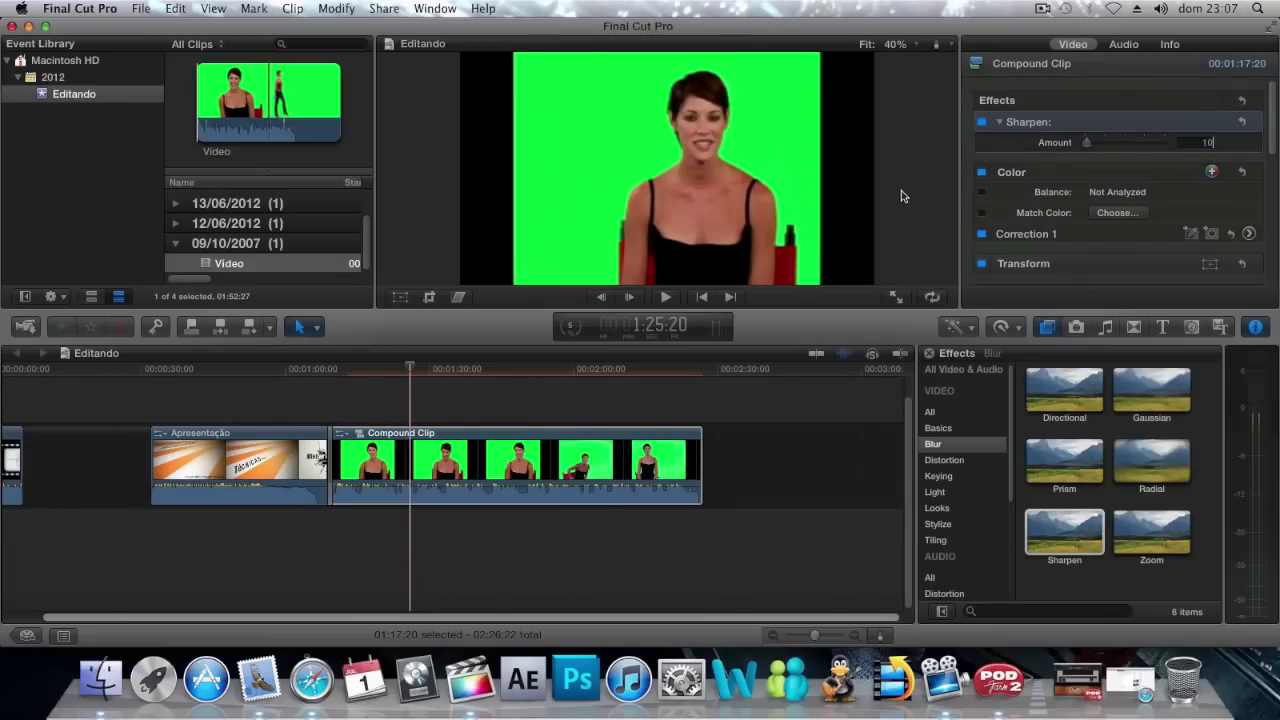
pyautogui.press('Return')
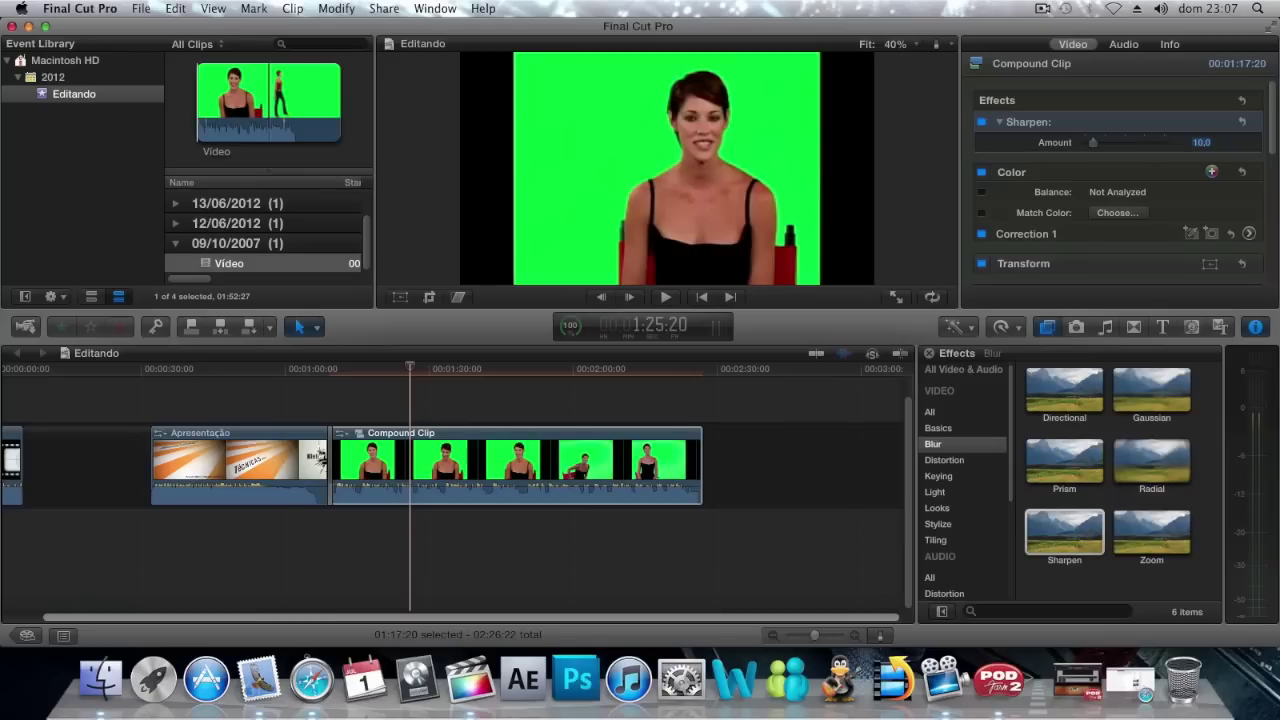
pyautogui.moveTo(505, 330); pyautogui.dragTo(504, 383)
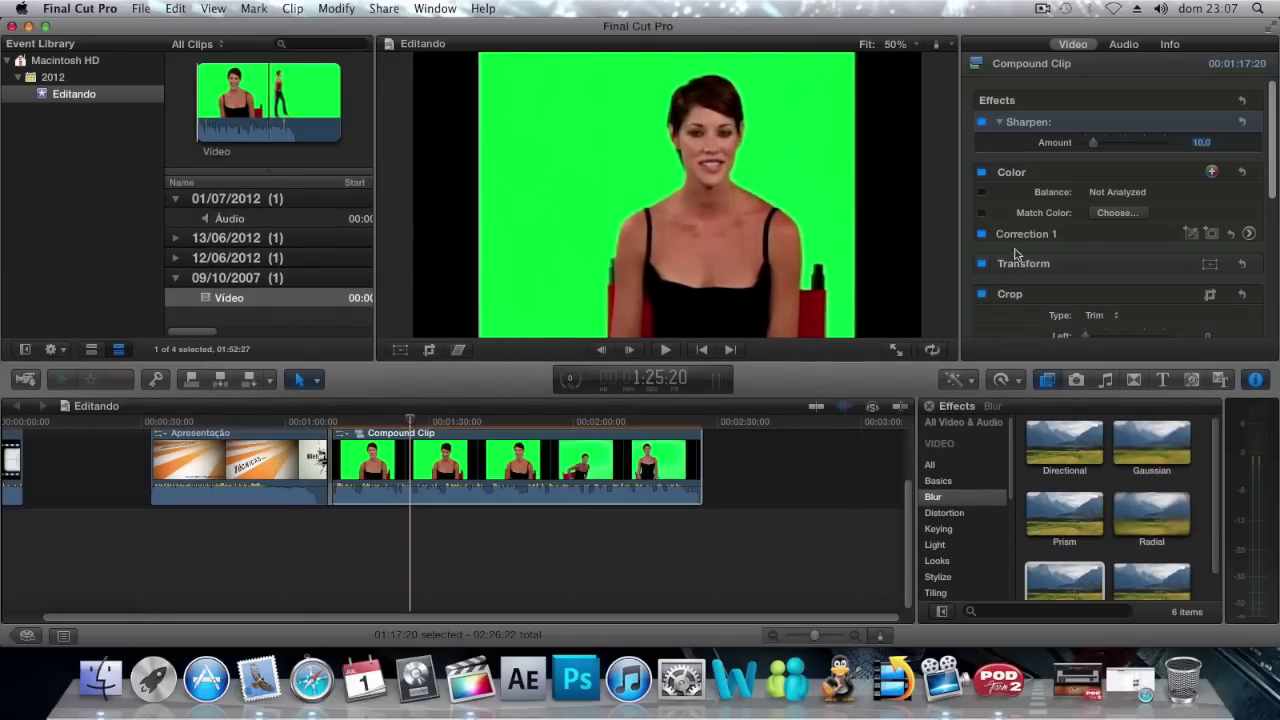
pyautogui.moveTo(1093, 142)
pyautogui.mouseDown()
pyautogui.moveTo(1177, 144)
pyautogui.moveTo(1078, 150)
pyautogui.mouseUp()
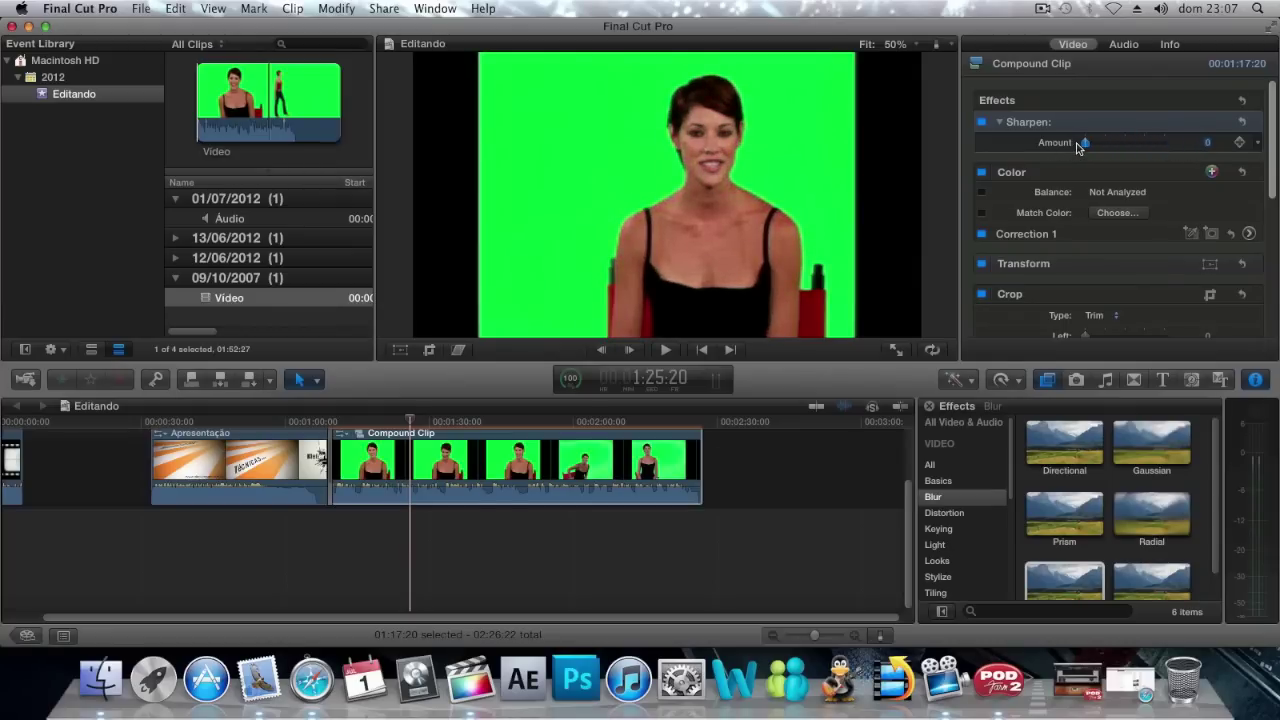
pyautogui.moveTo(1086, 147); pyautogui.dragTo(1091, 147)
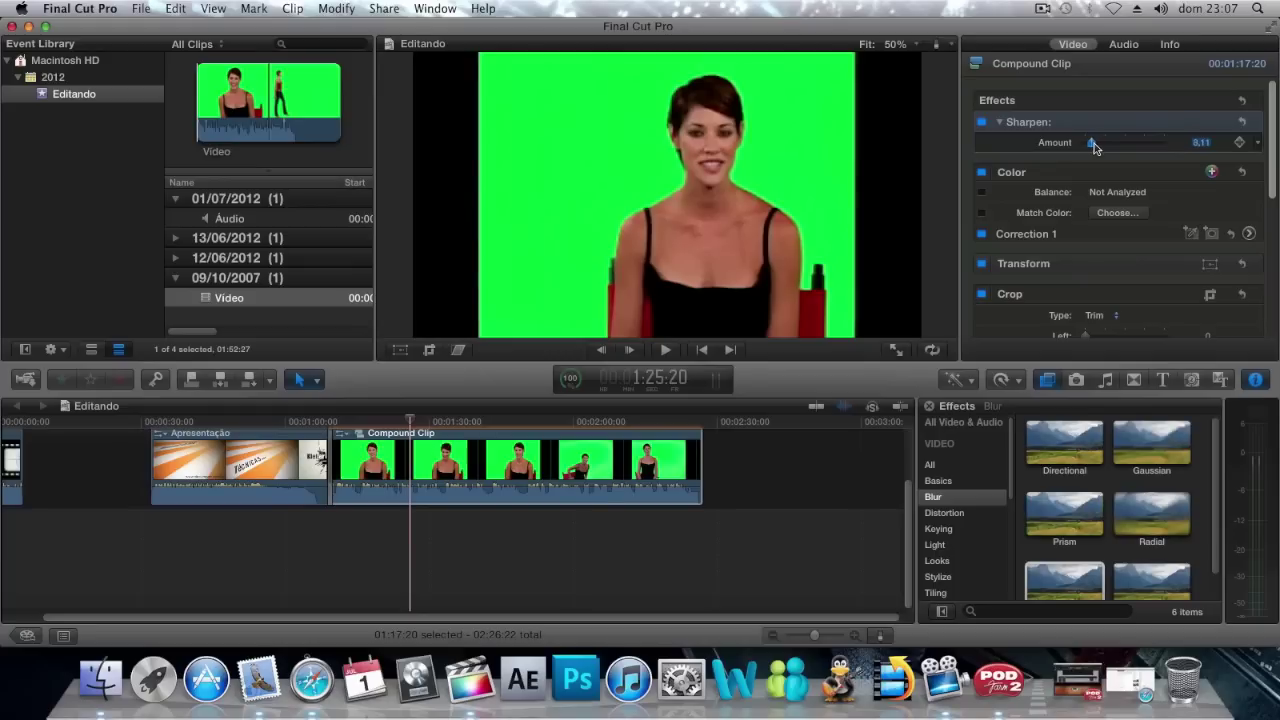
pyautogui.click(1203, 143)
pyautogui.write('1')
pyautogui.press('Return')
# Enlarge the timeline, move the playhead later, and list the Keying effects
pyautogui.moveTo(528, 348); pyautogui.dragTo(536, 295)
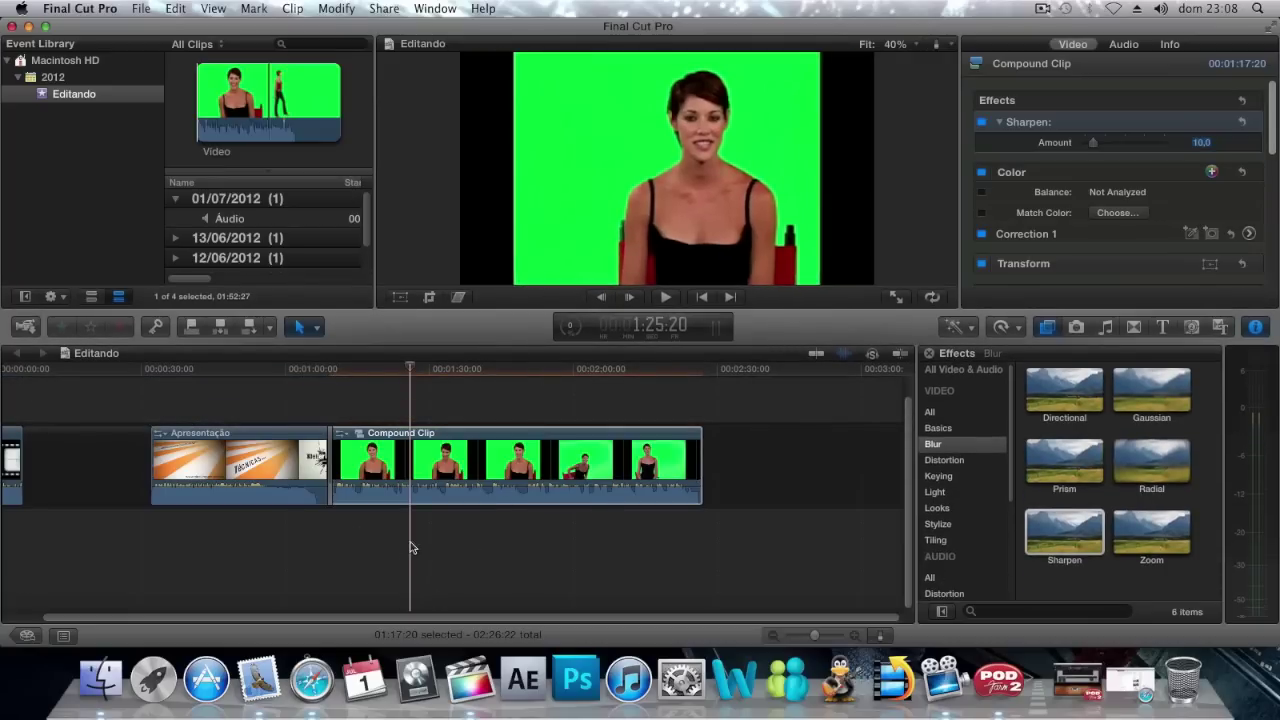
pyautogui.click(452, 548)
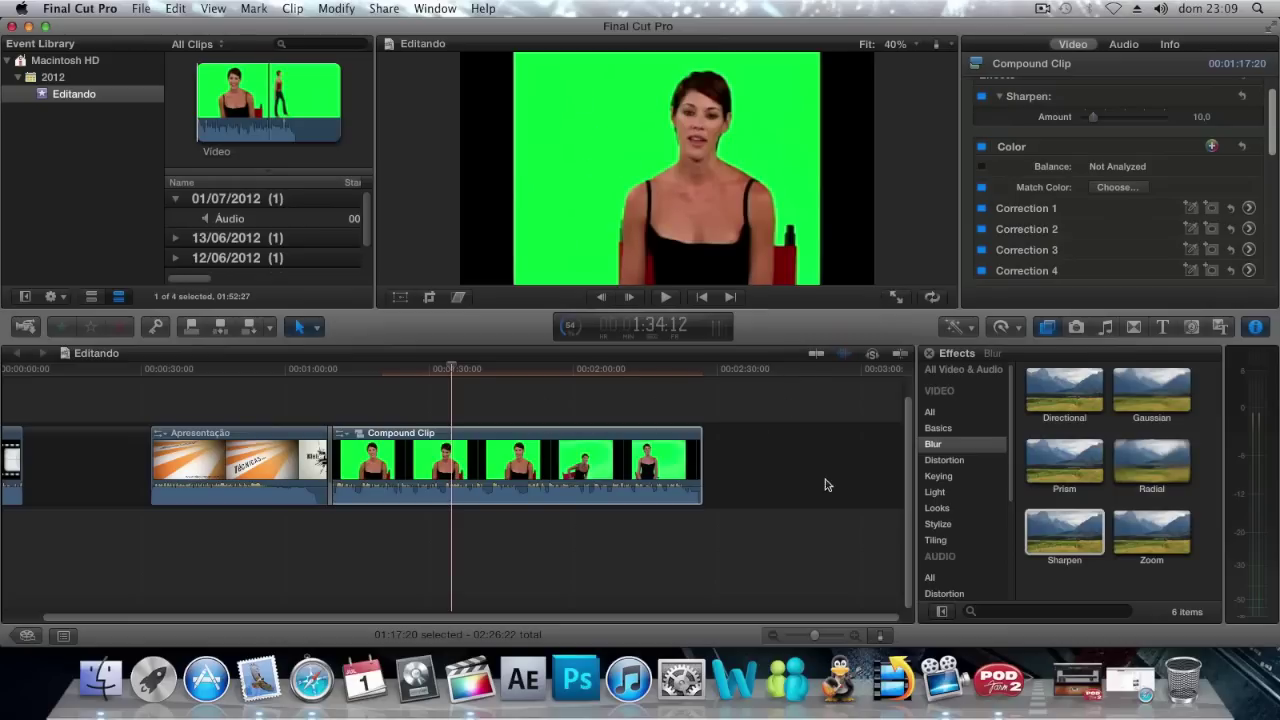
pyautogui.moveTo(1012, 425)
pyautogui.mouseDown()
pyautogui.moveTo(1015, 535)
pyautogui.moveTo(1013, 460)
pyautogui.mouseUp()
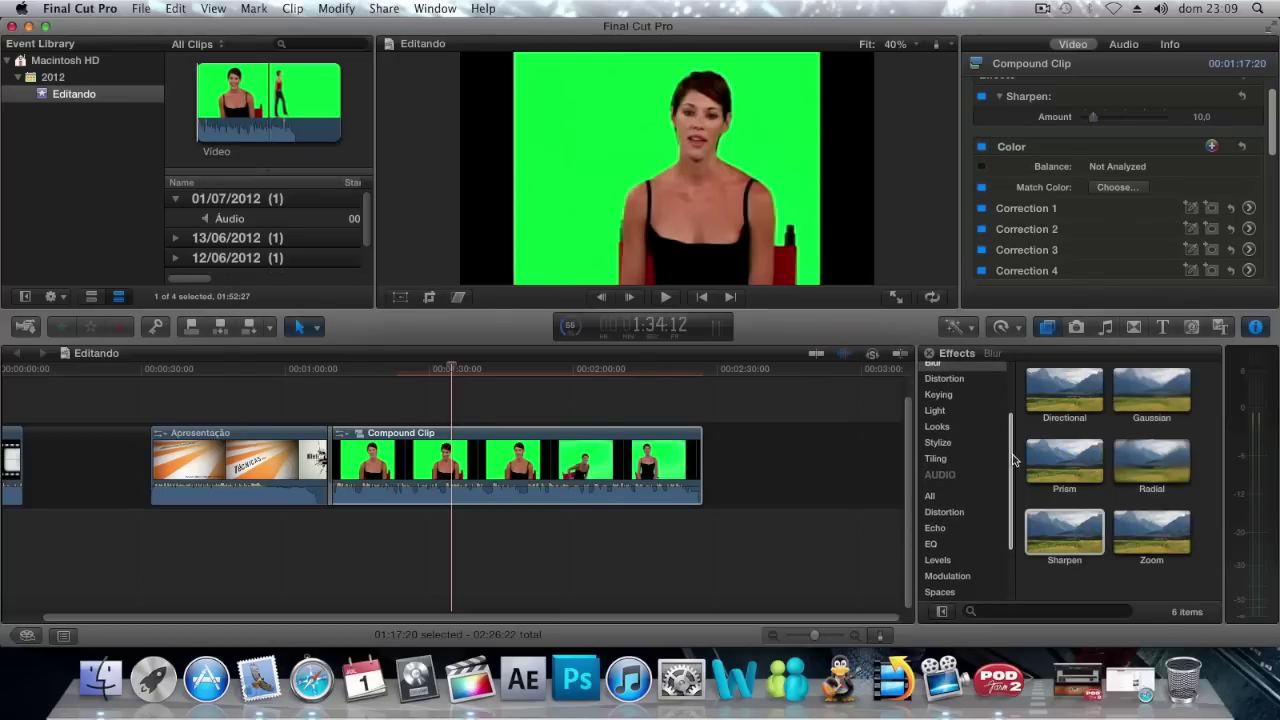
pyautogui.scroll(3, 1013, 460)
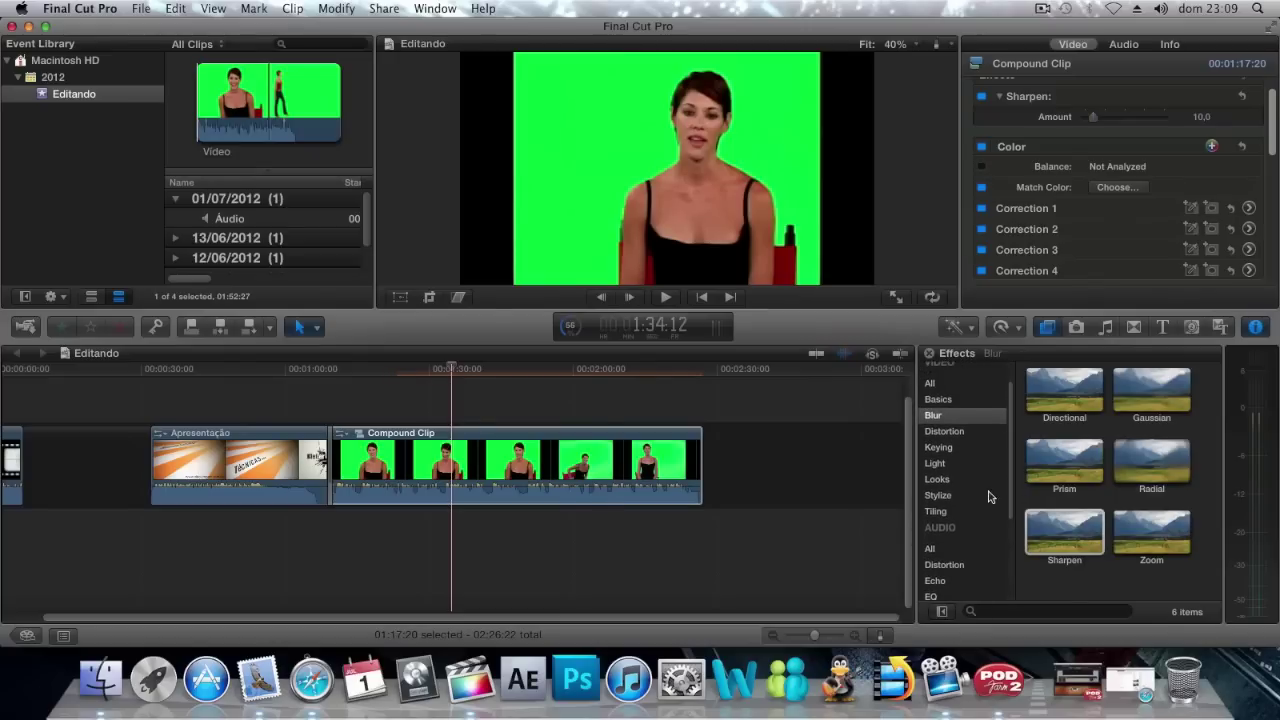
pyautogui.scroll(1, 945, 500)
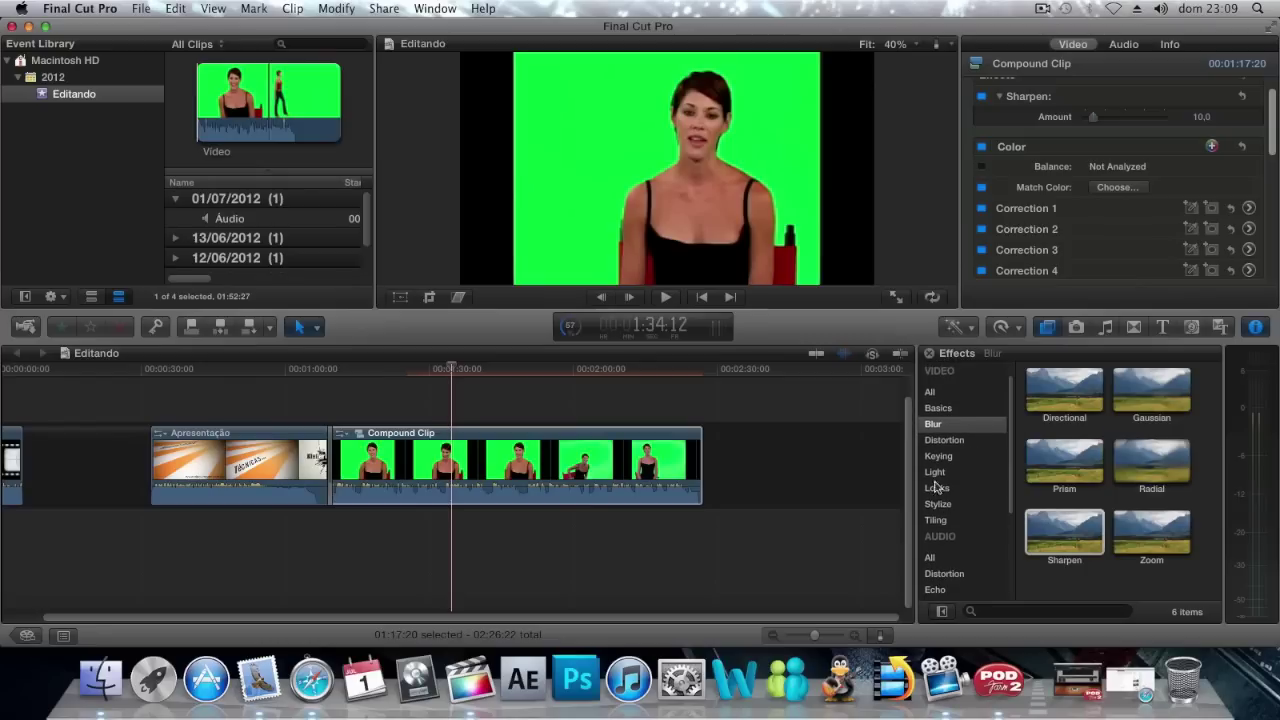
pyautogui.click(943, 457)
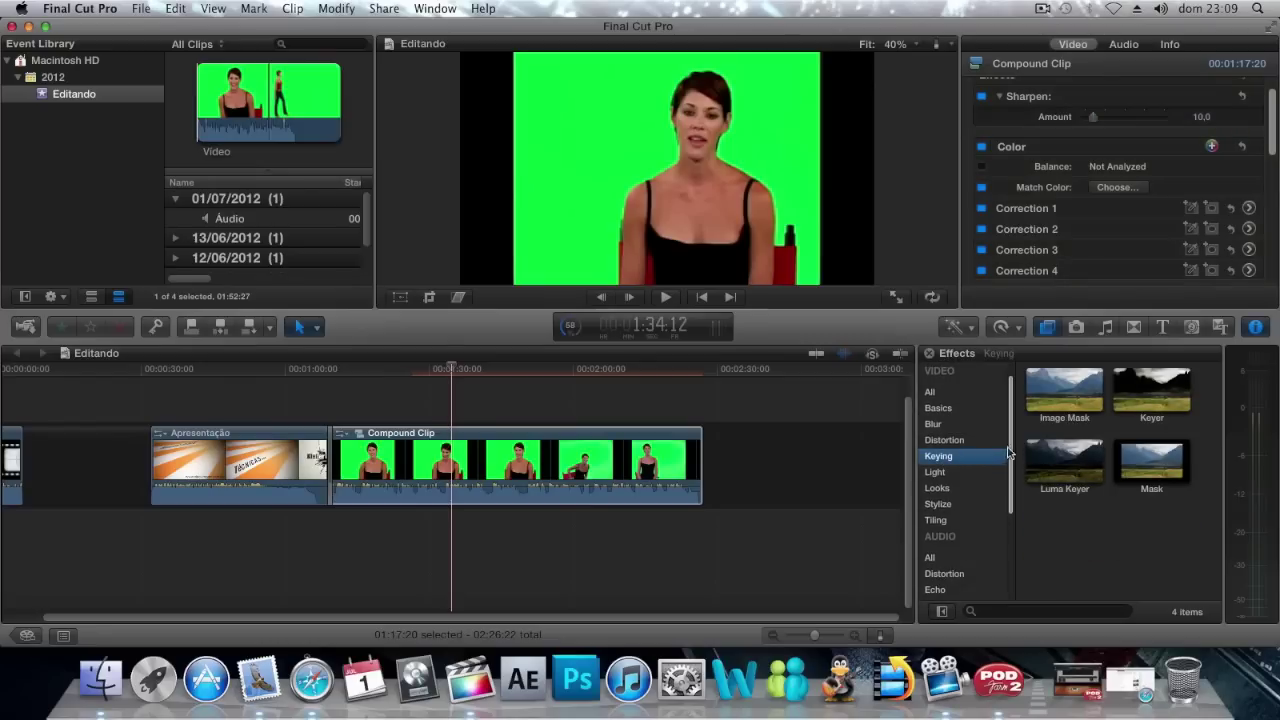
# Drag the Keyer effect onto the Compound Clip and preview the keyed result
pyautogui.click(1165, 393)
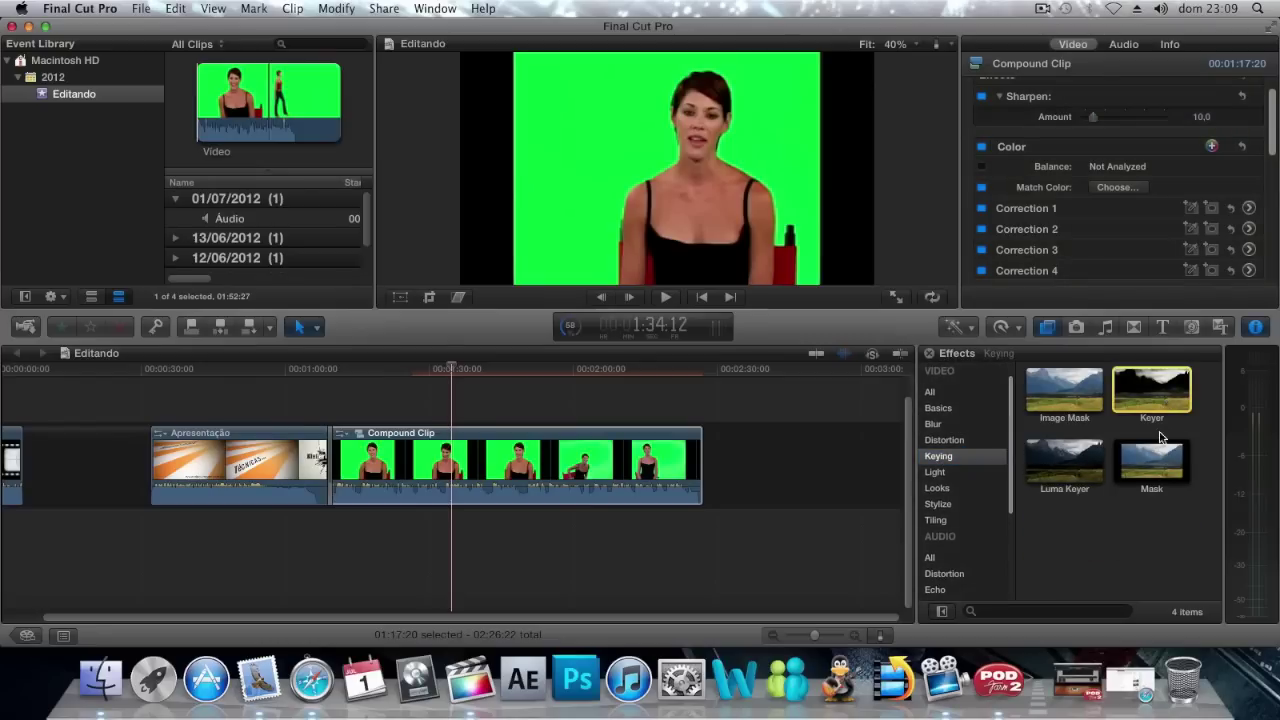
pyautogui.moveTo(1157, 388); pyautogui.dragTo(464, 476)
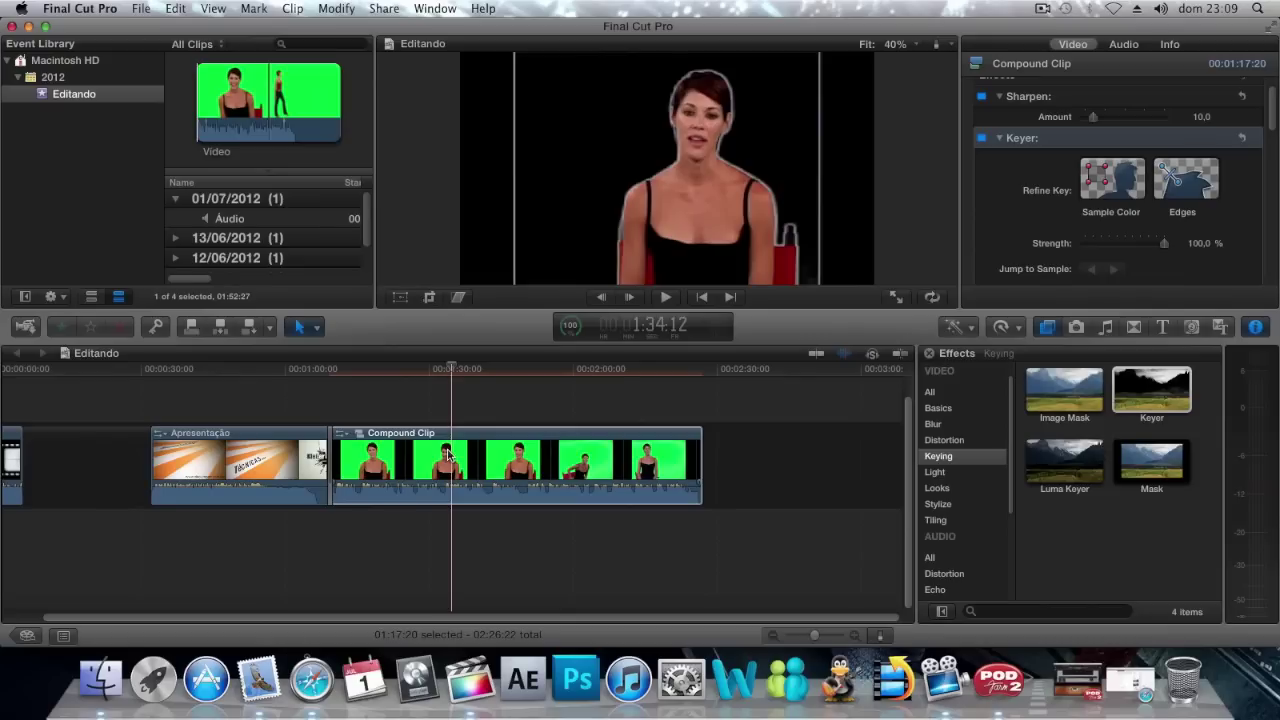
pyautogui.click(393, 536)
pyautogui.moveTo(397, 372)
pyautogui.mouseDown()
pyautogui.moveTo(567, 372)
pyautogui.moveTo(486, 388)
pyautogui.moveTo(408, 310)
pyautogui.mouseUp()
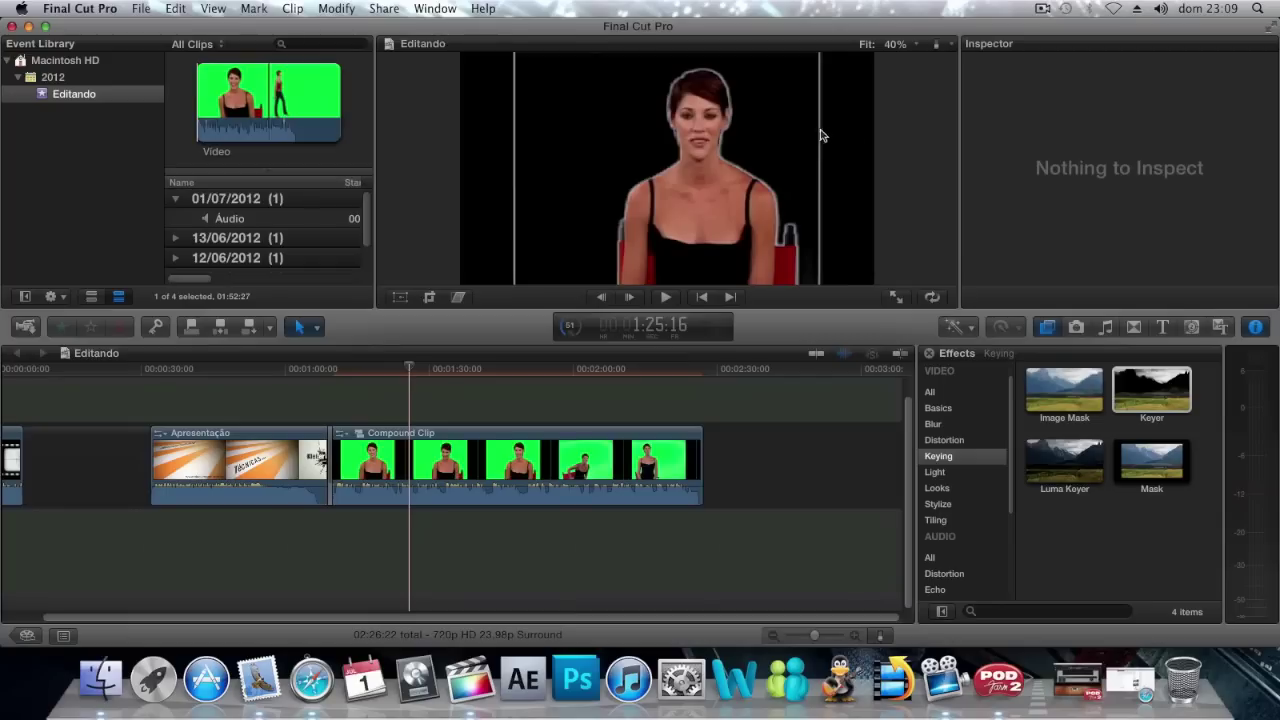
pyautogui.click(430, 298)
# Crop 186 px off the keyed clip's left side and pull its right edge inward
pyautogui.moveTo(460, 172); pyautogui.dragTo(521, 170)
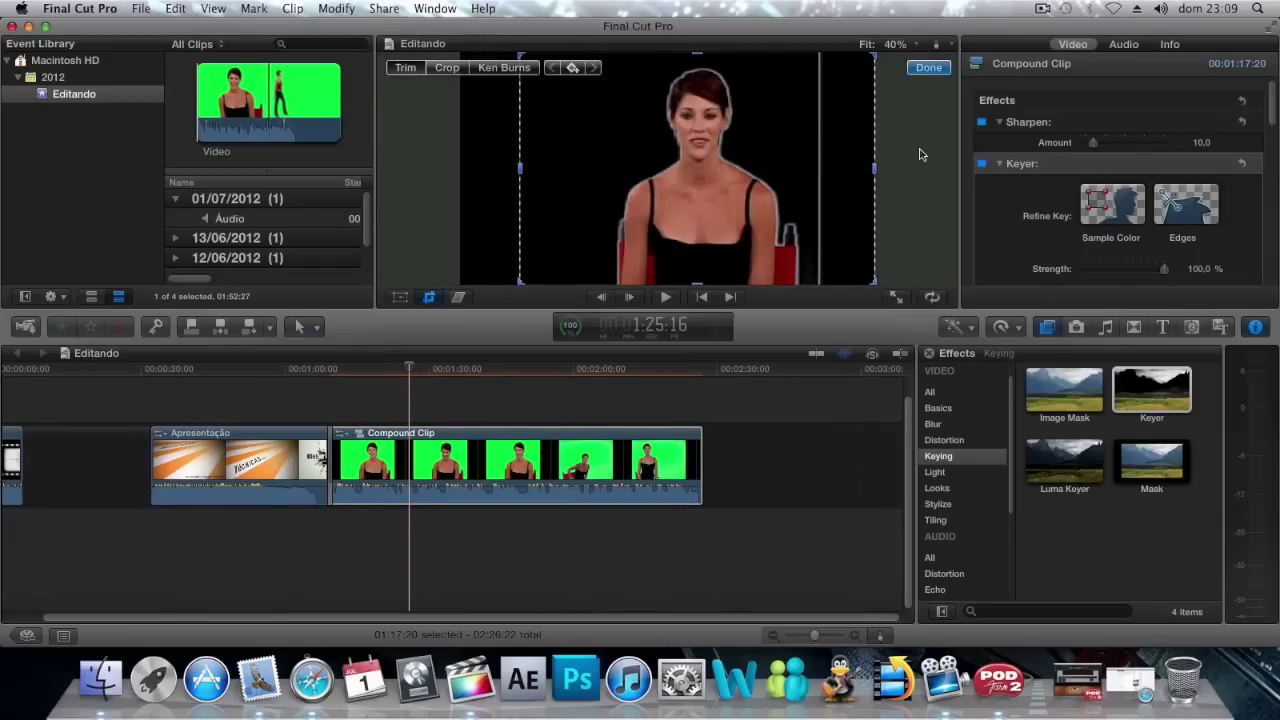
pyautogui.moveTo(876, 174); pyautogui.dragTo(822, 174)
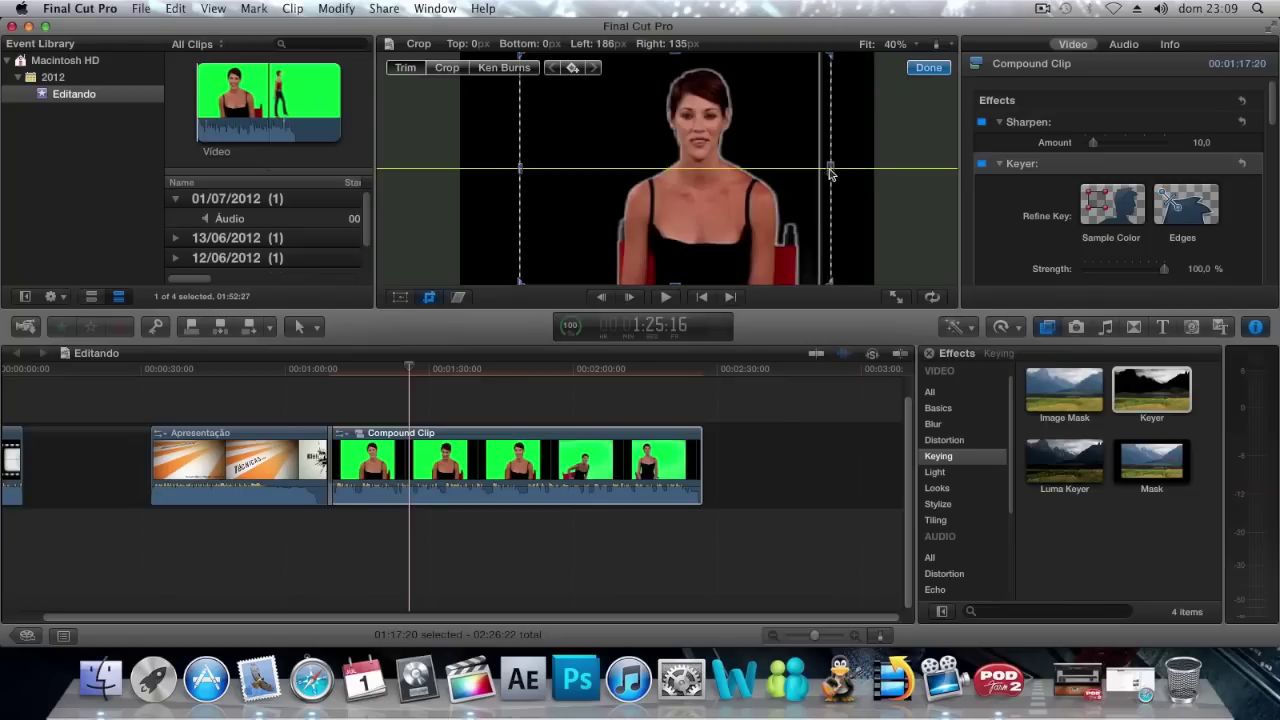
pyautogui.moveTo(822, 174); pyautogui.dragTo(816, 172)
pyautogui.click(923, 69)
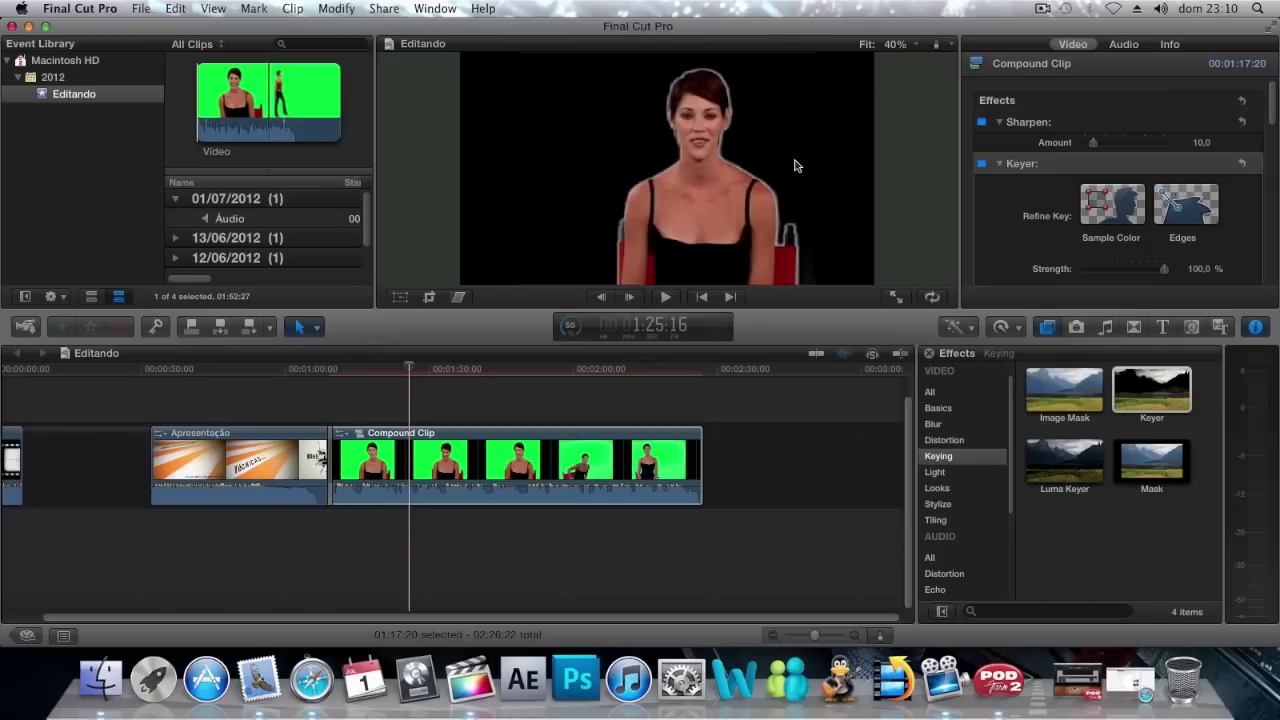
pyautogui.click(399, 298)
# Drag the presenter left in the frame and play the edit back to review
pyautogui.moveTo(662, 228); pyautogui.dragTo(625, 228)
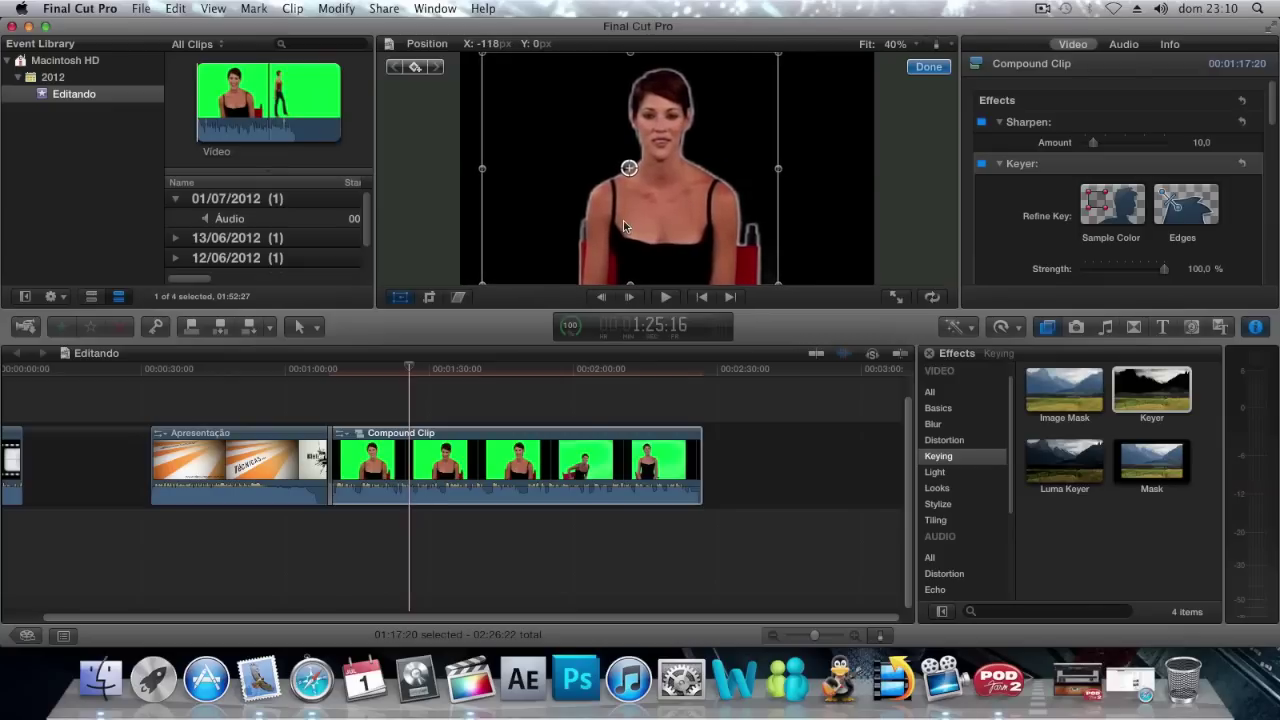
pyautogui.click(928, 67)
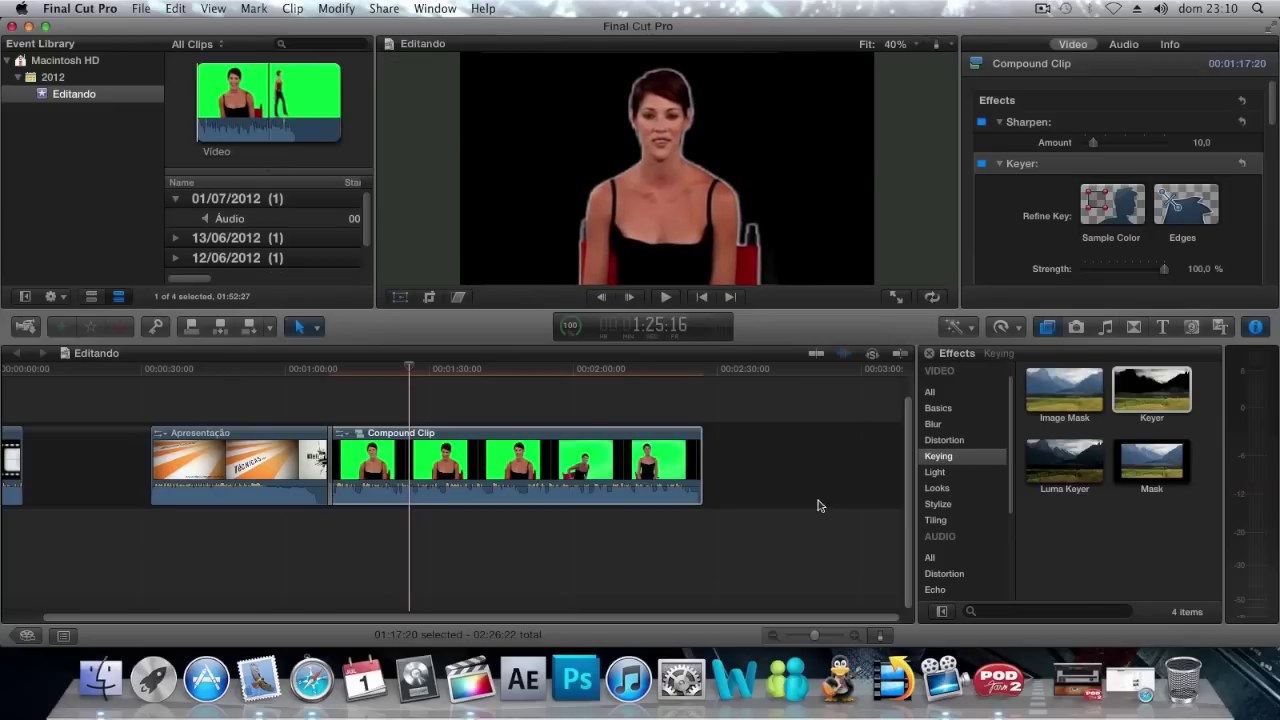
pyautogui.click(380, 542)
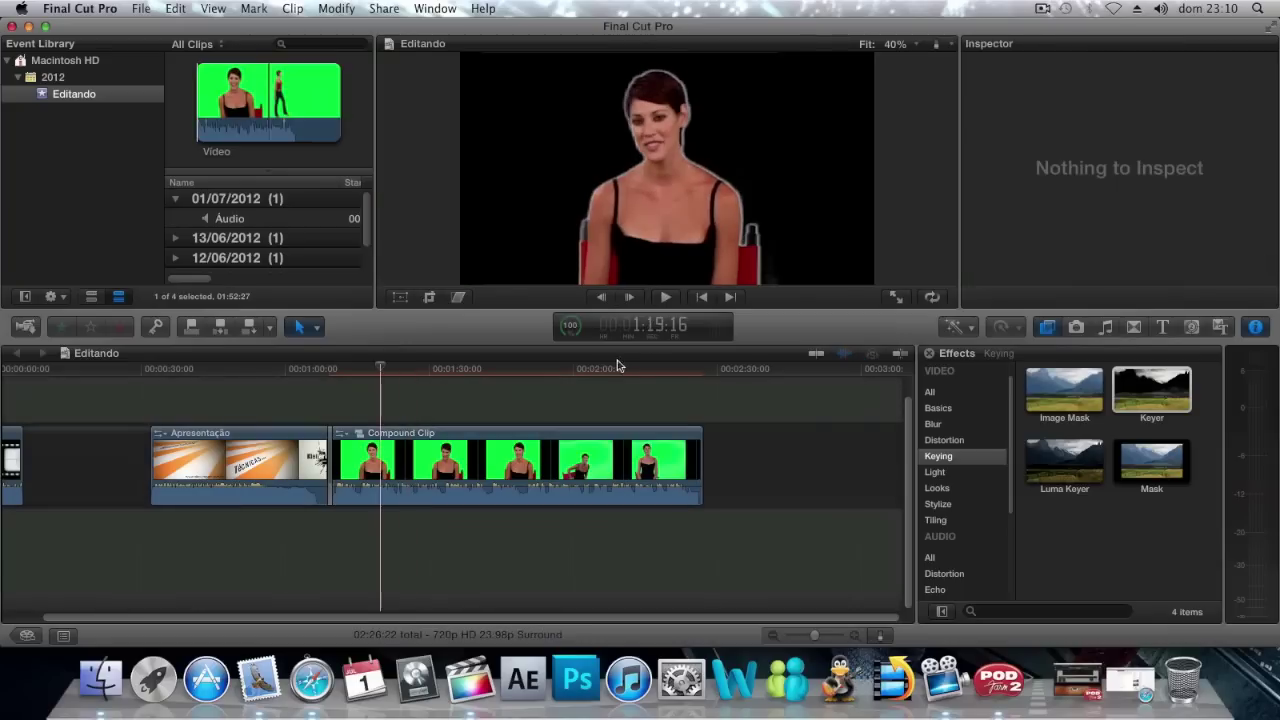
pyautogui.click(666, 299)
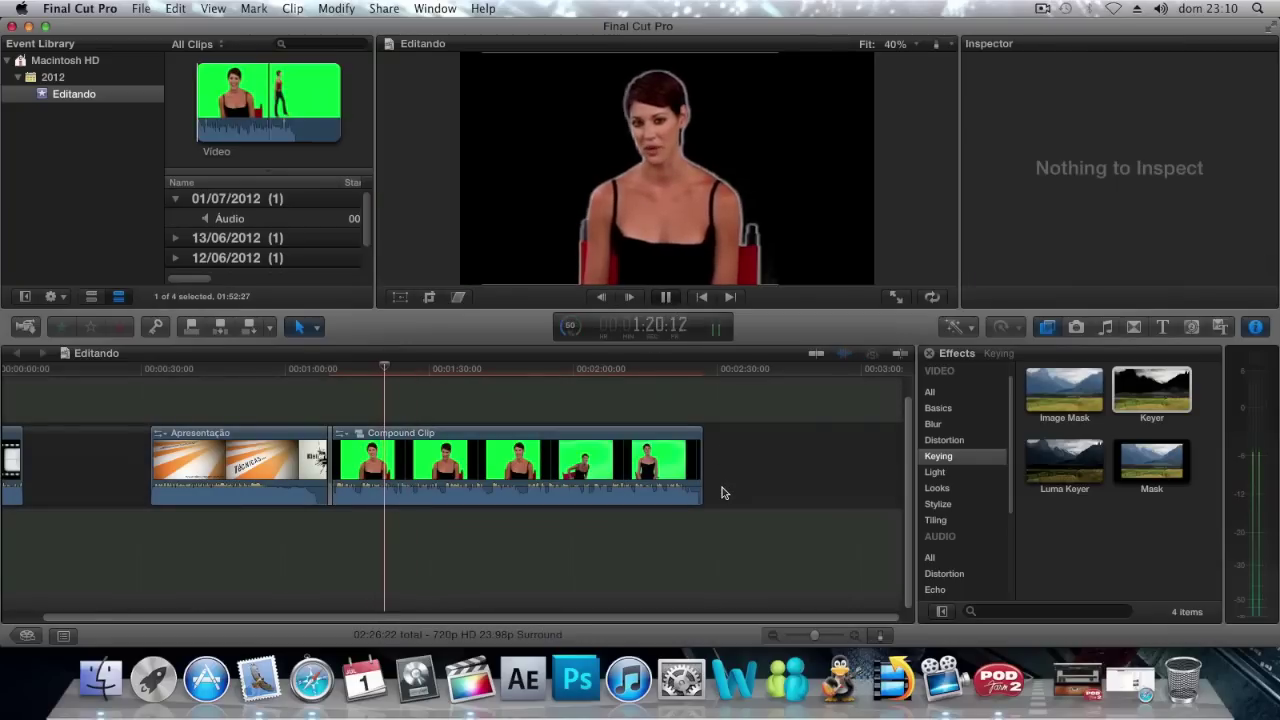
pyautogui.click(665, 297)
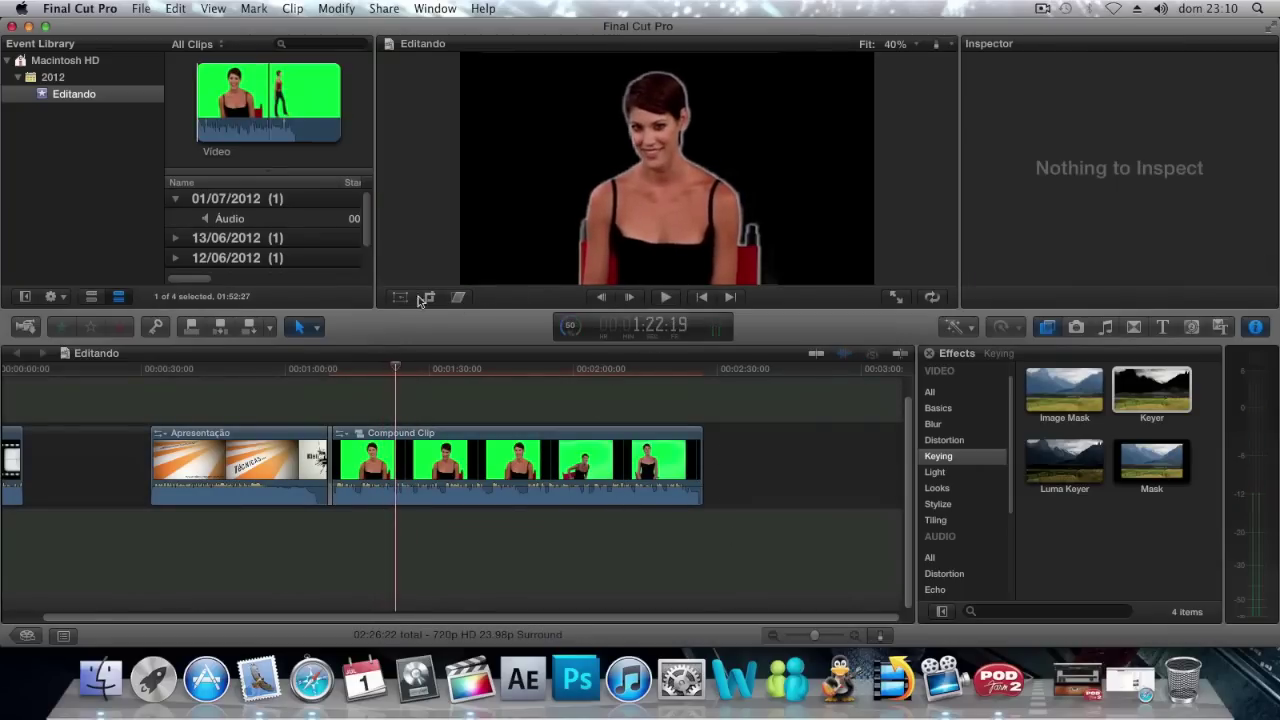
pyautogui.click(665, 298)
pyautogui.click(665, 297)
# Set the clip's Position X to -120 px, replay it, and collapse the Sharpen settings
pyautogui.click(399, 297)
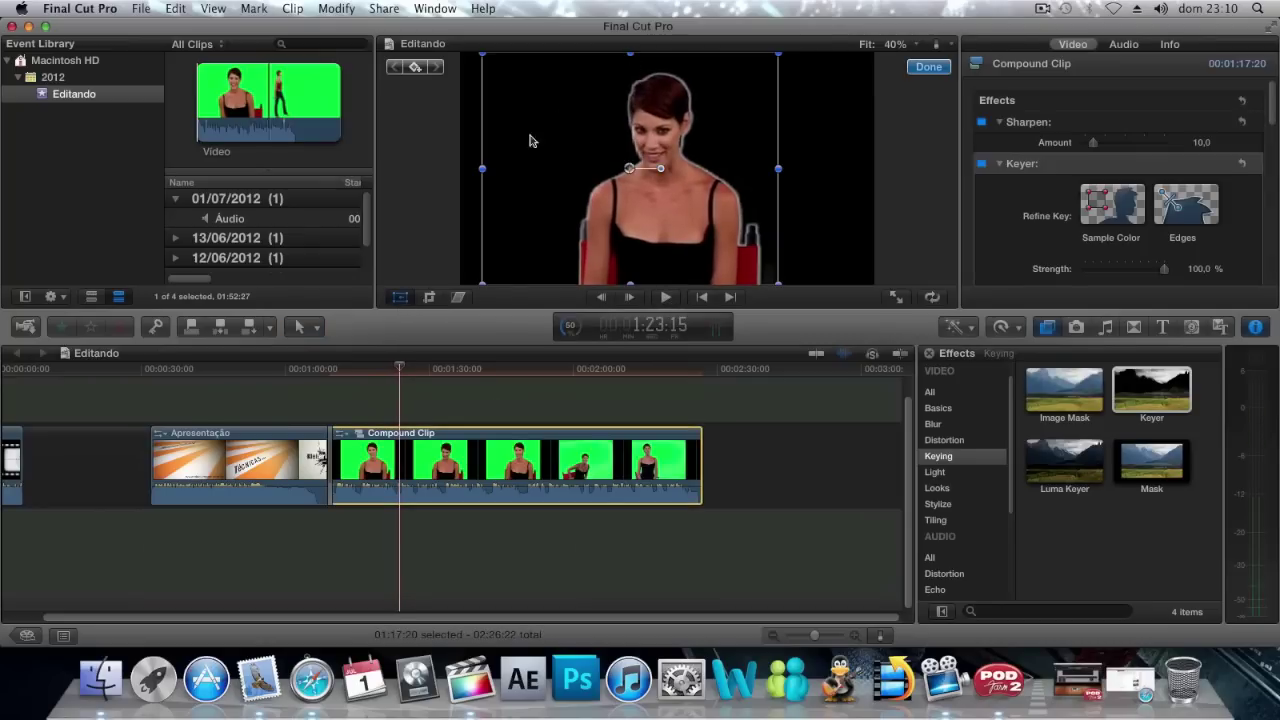
pyautogui.click(600, 118)
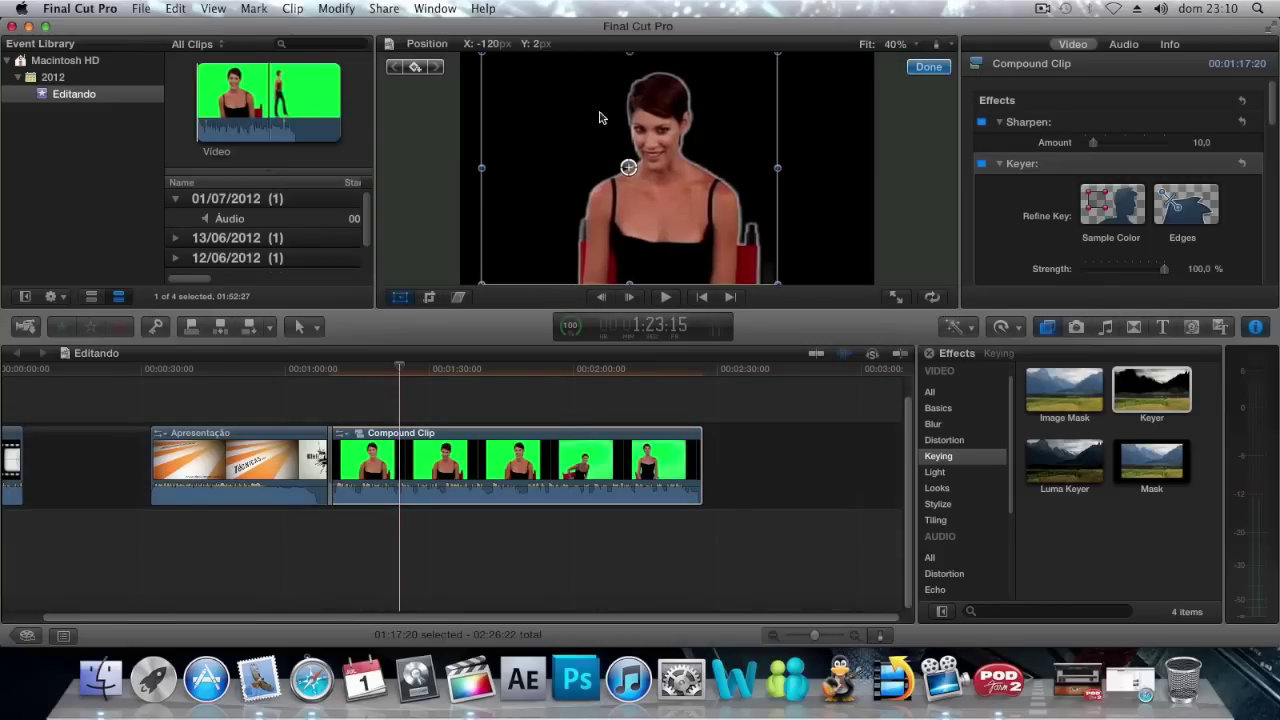
pyautogui.click(910, 72)
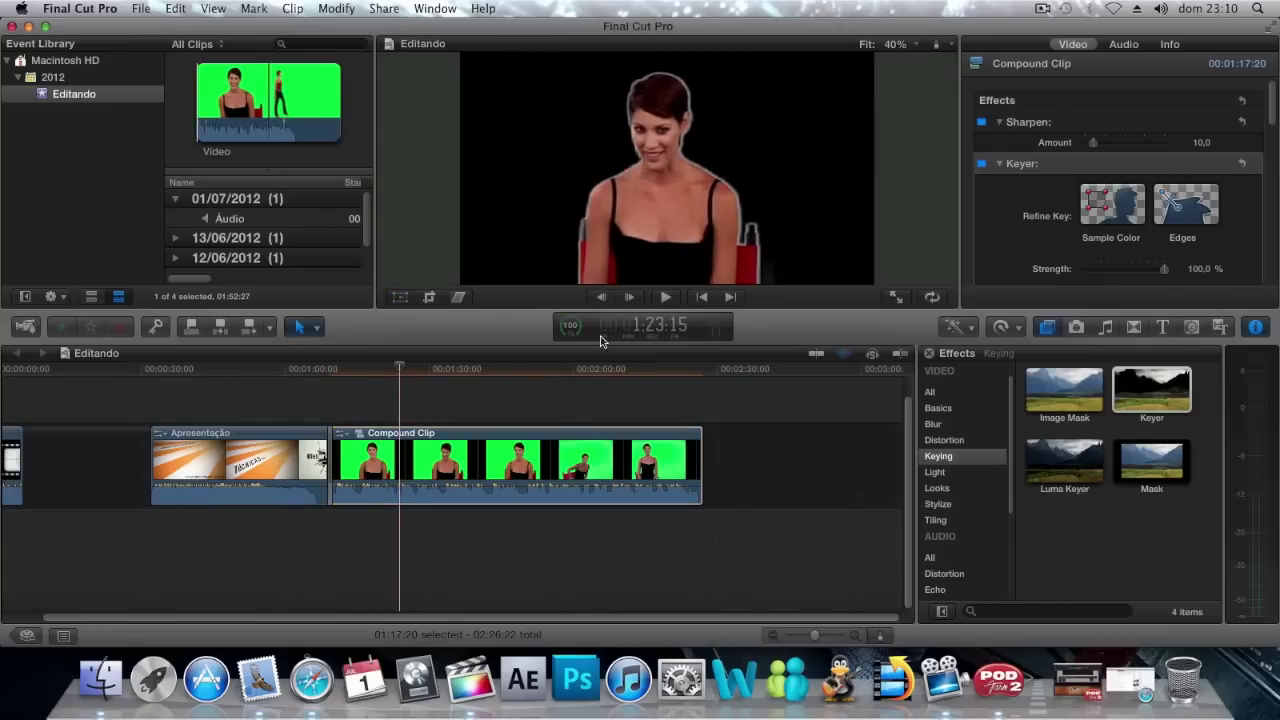
pyautogui.click(666, 297)
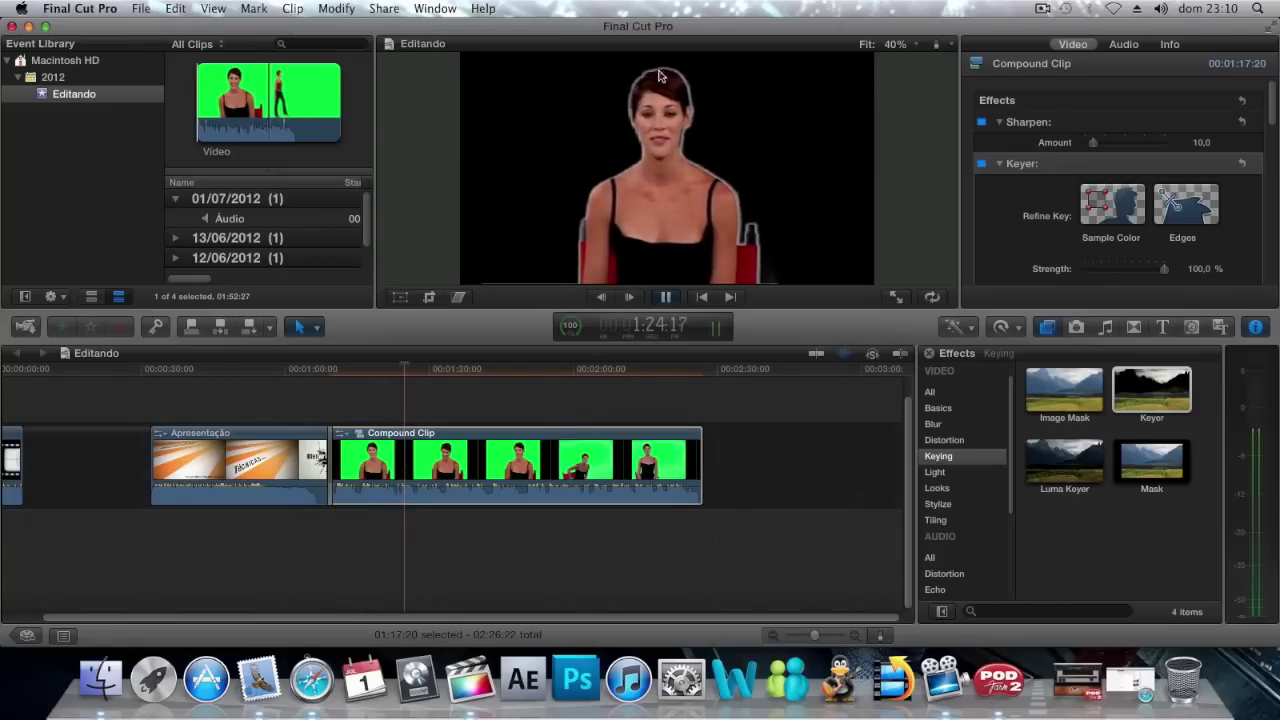
pyautogui.click(667, 297)
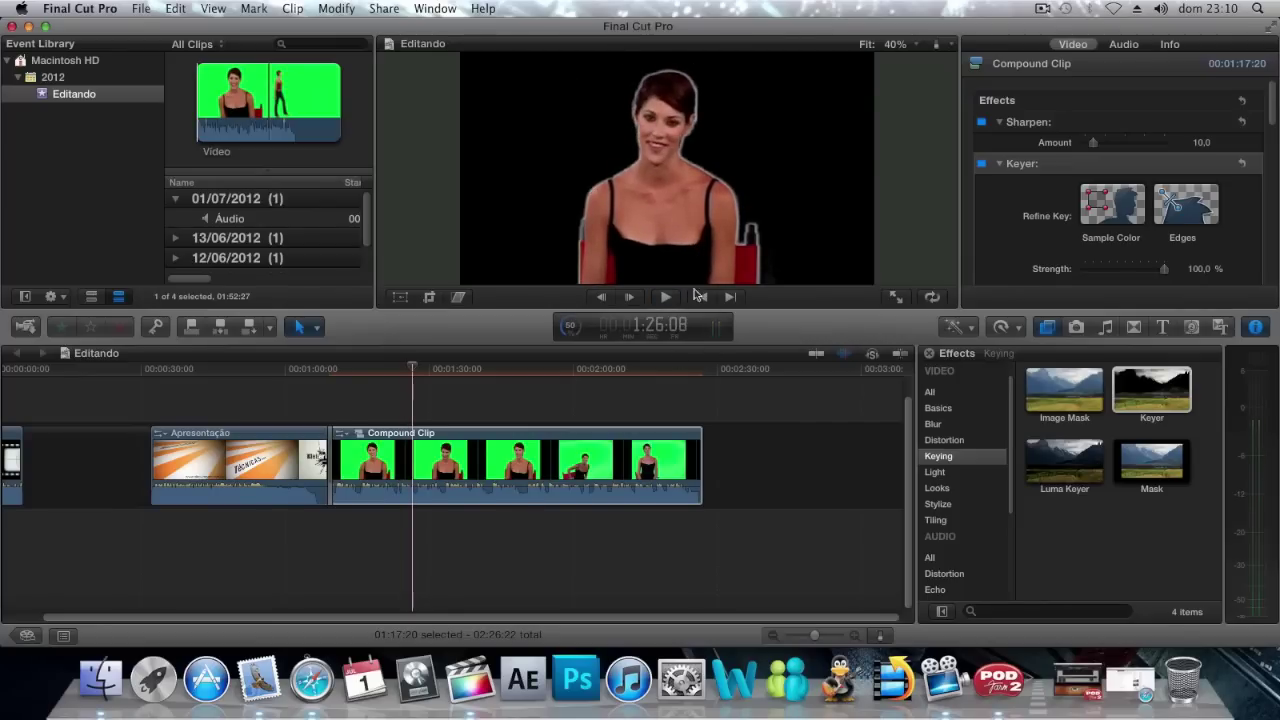
pyautogui.click(414, 459)
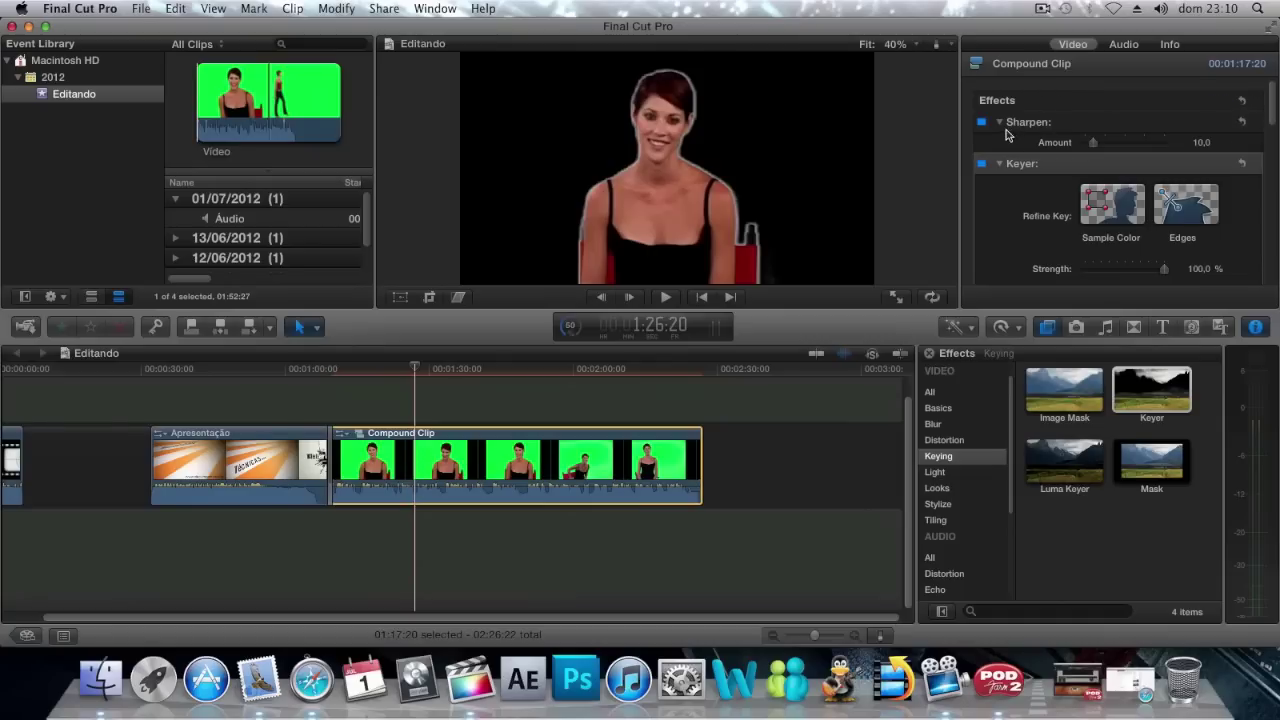
pyautogui.click(999, 122)
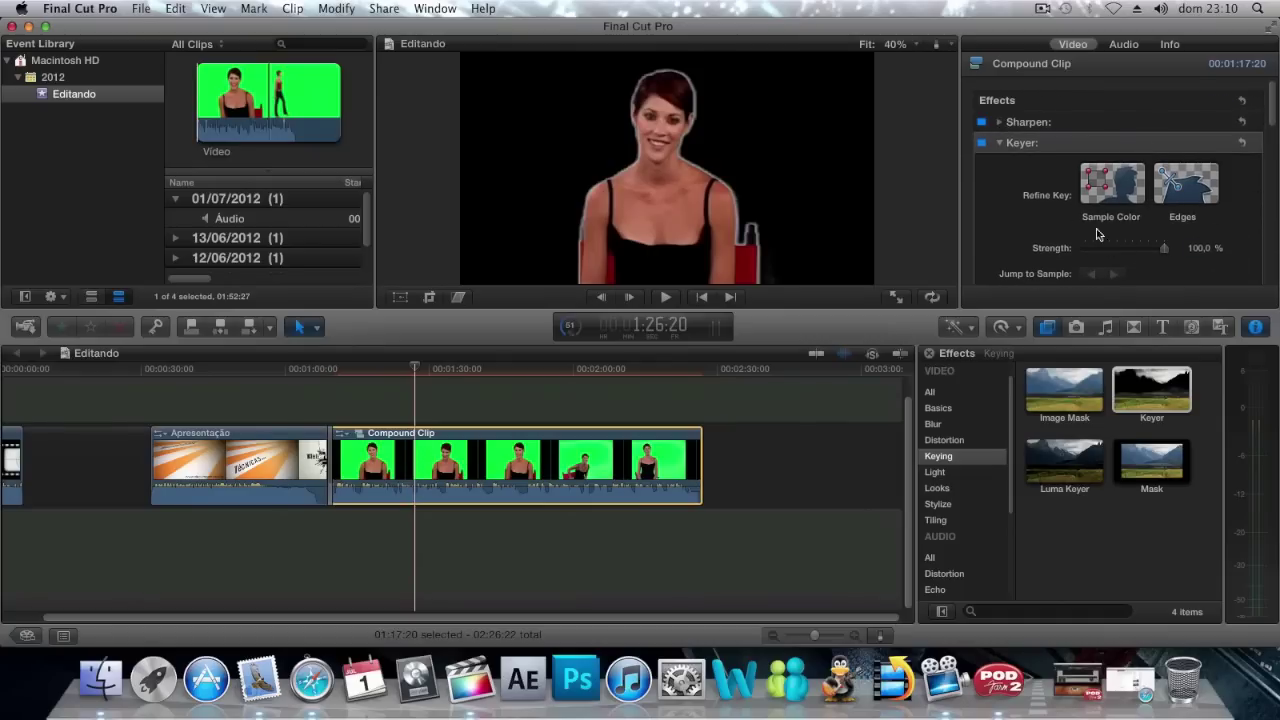
# Compare the Keyer's Matte, Original and Composite views, then move the playhead to 2:08:20
pyautogui.scroll(-3, 1022, 215)
pyautogui.scroll(-2, 1022, 220)
pyautogui.scroll(4, 1024, 220)
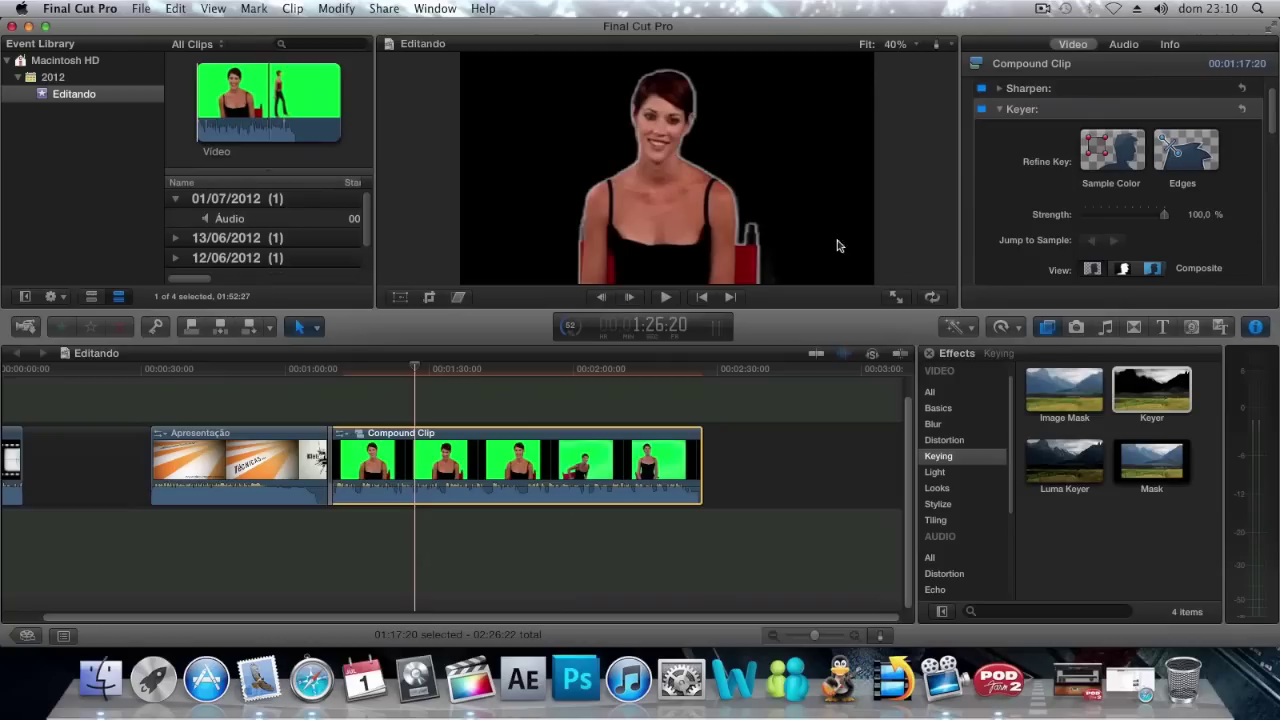
pyautogui.click(1124, 269)
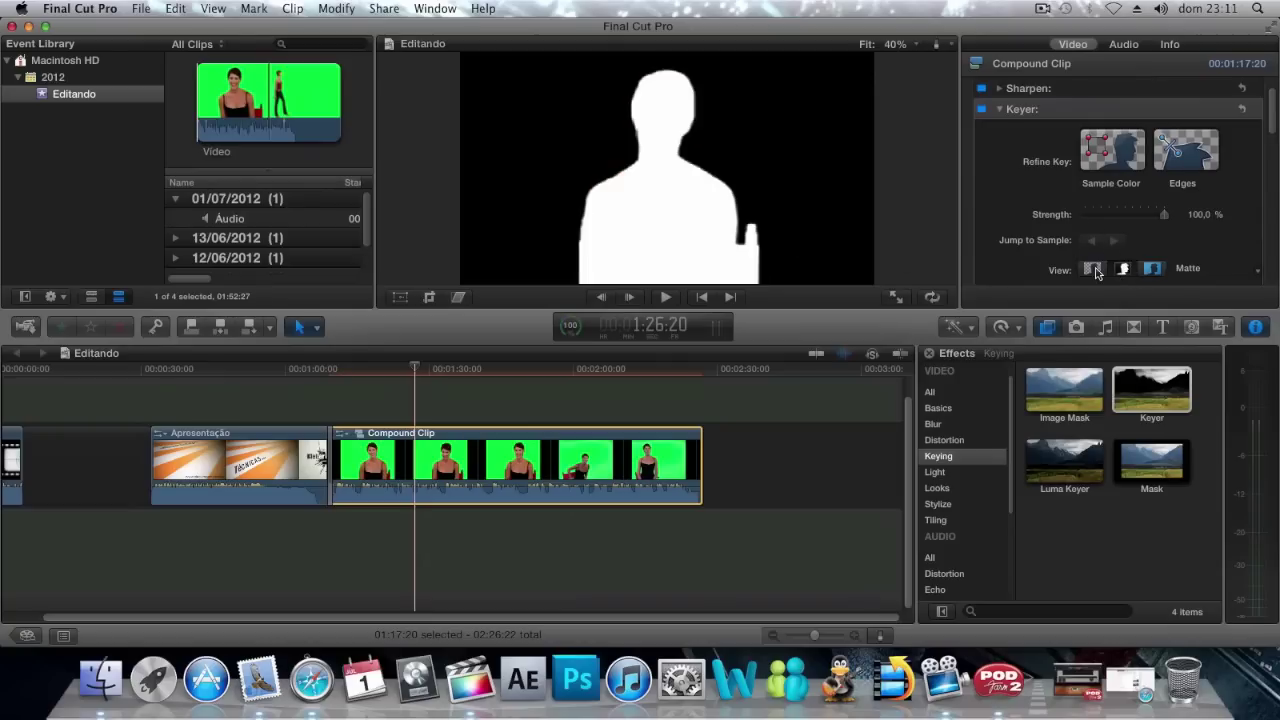
pyautogui.click(1152, 269)
pyautogui.click(1153, 269)
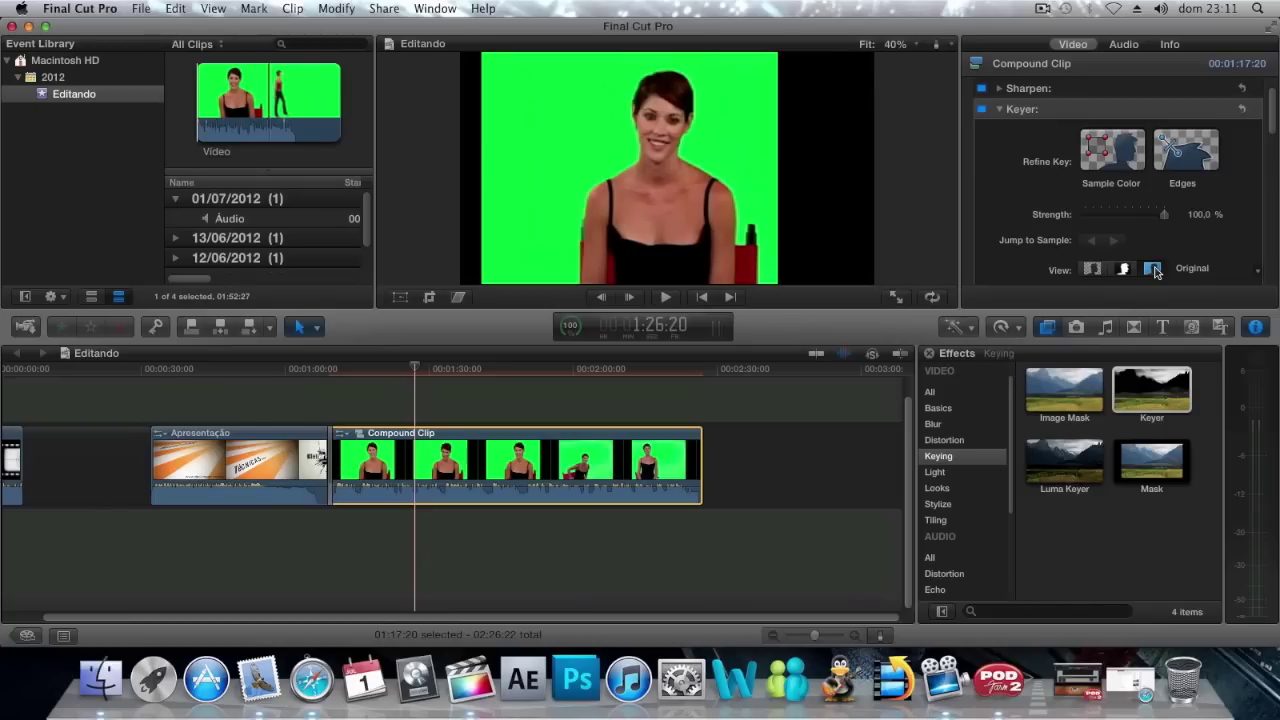
pyautogui.click(1094, 269)
pyautogui.scroll(-3, 1101, 214)
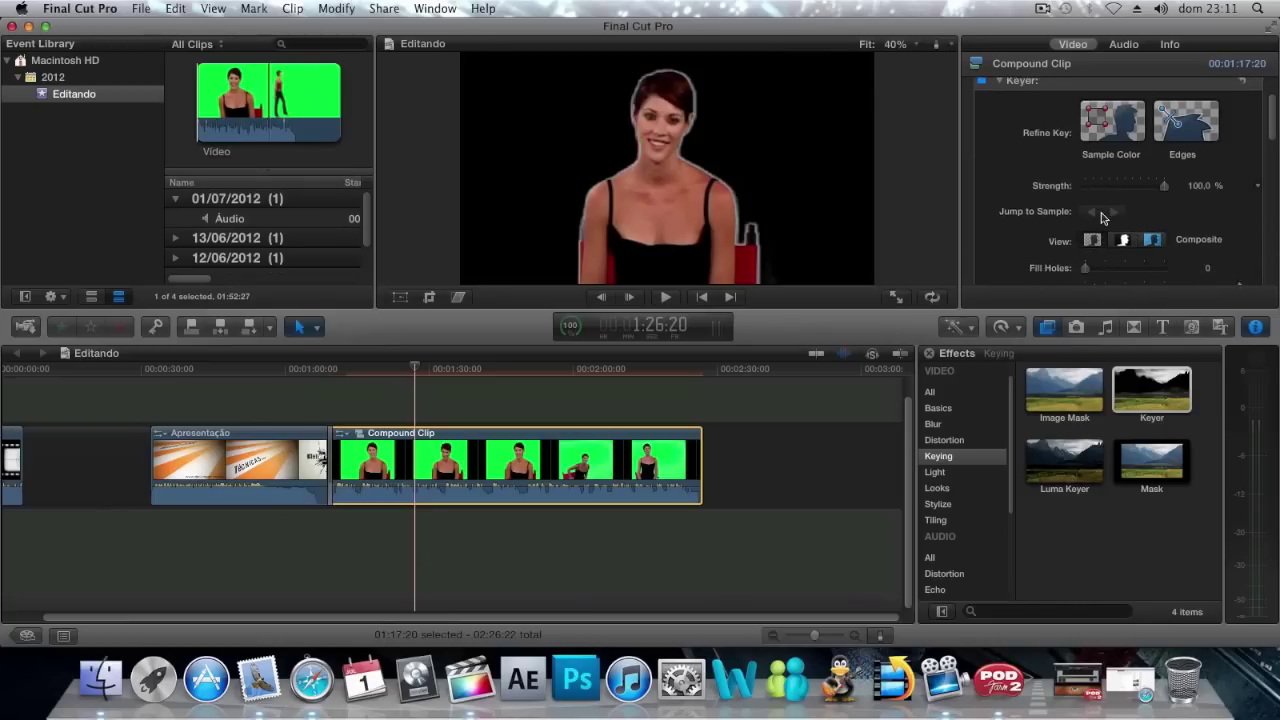
pyautogui.scroll(2, 1101, 217)
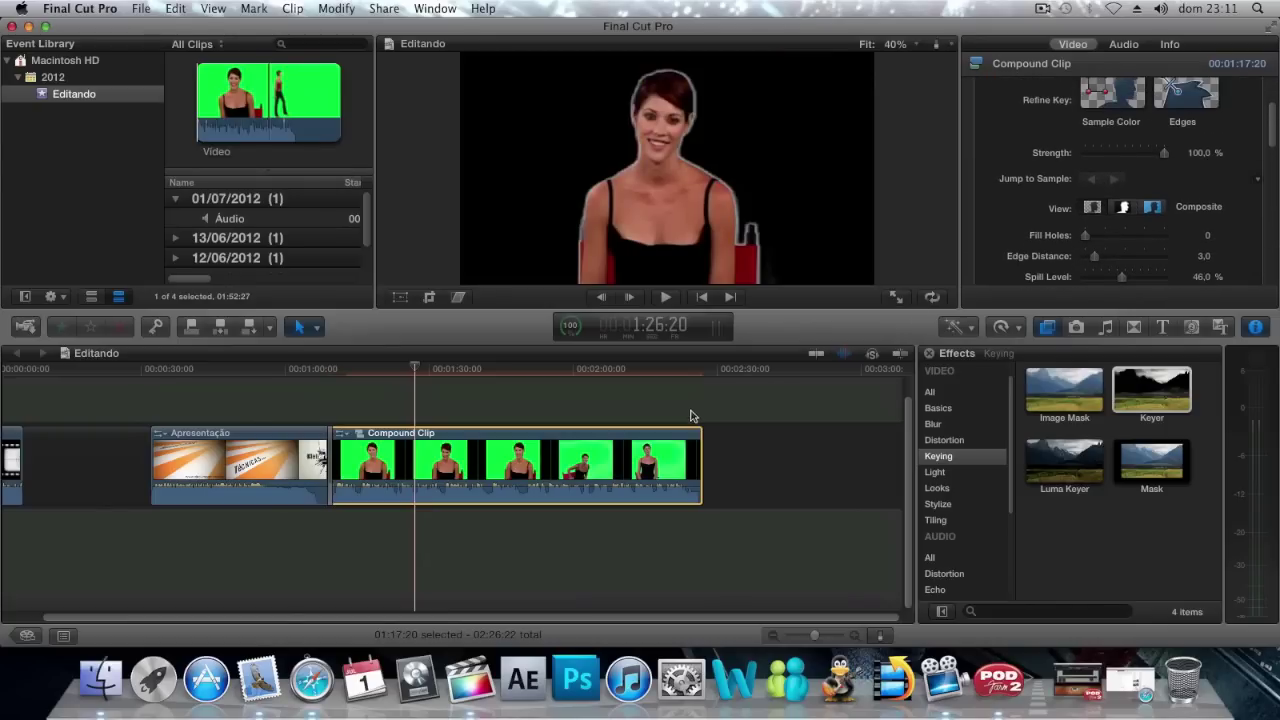
pyautogui.click(615, 398)
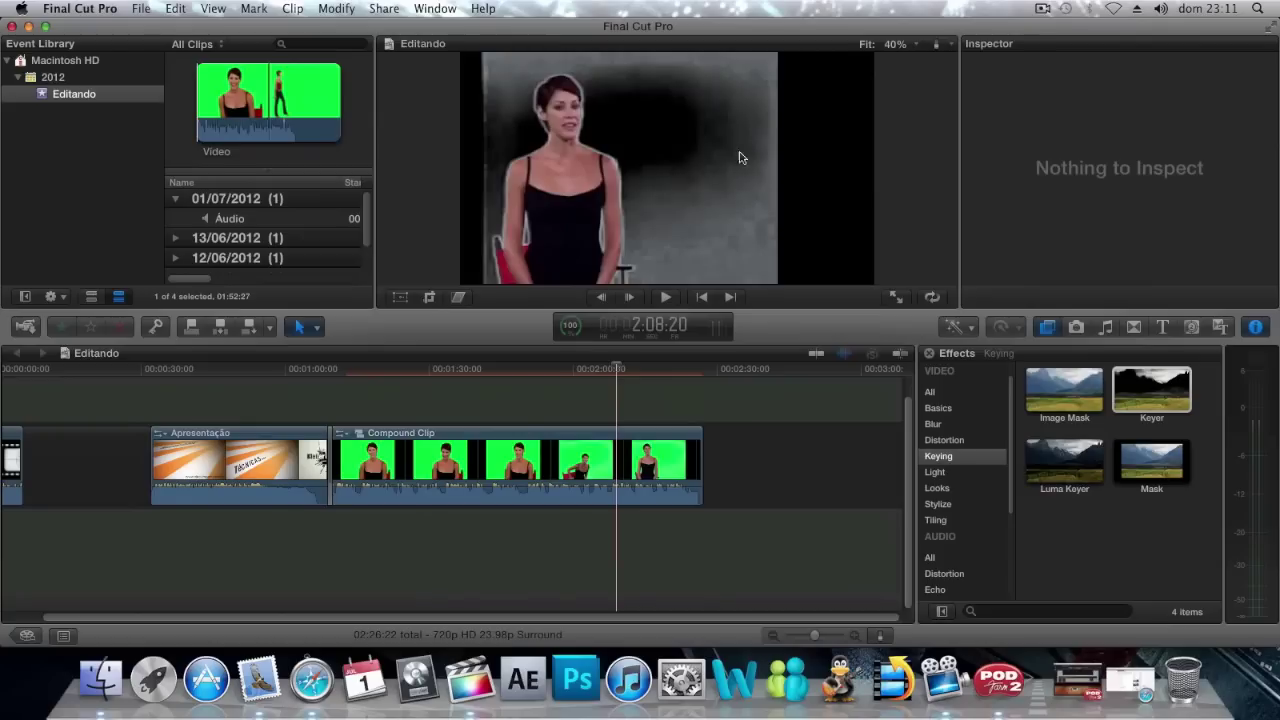
# At about 2:12:00, have the Keyer sample the leftover grey background at upper right
pyautogui.click(570, 402)
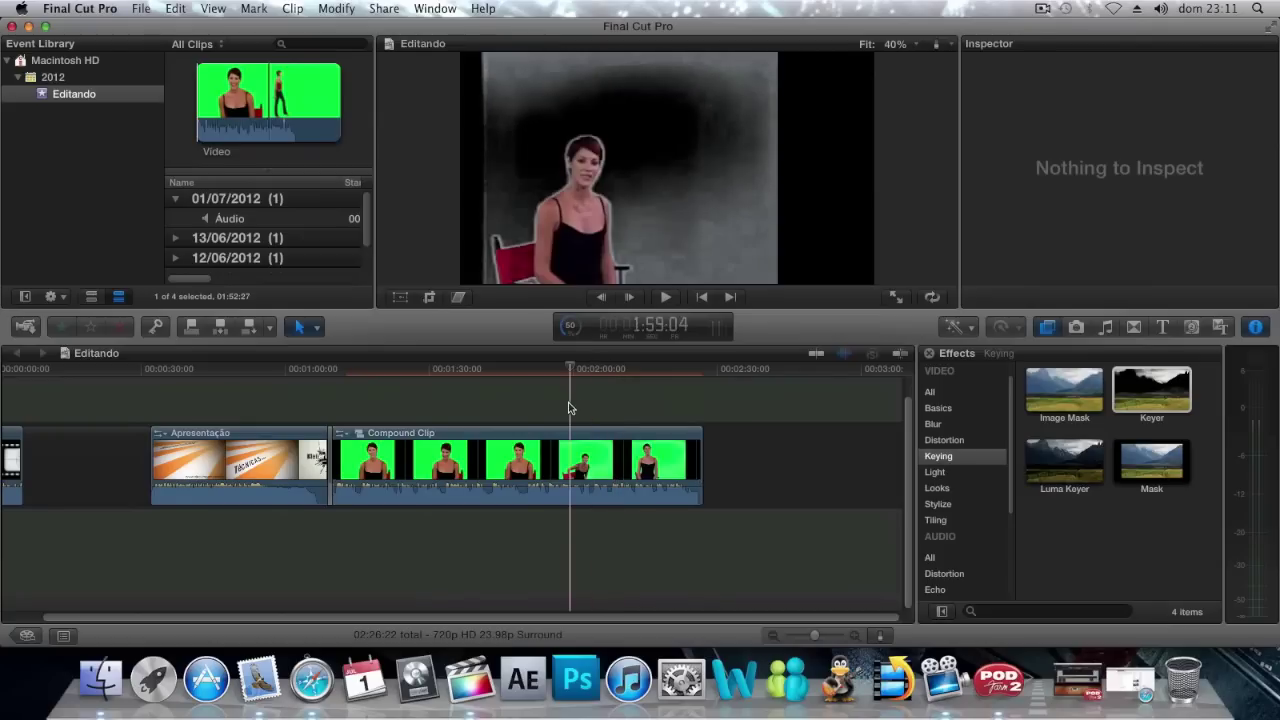
pyautogui.click(640, 404)
pyautogui.click(631, 406)
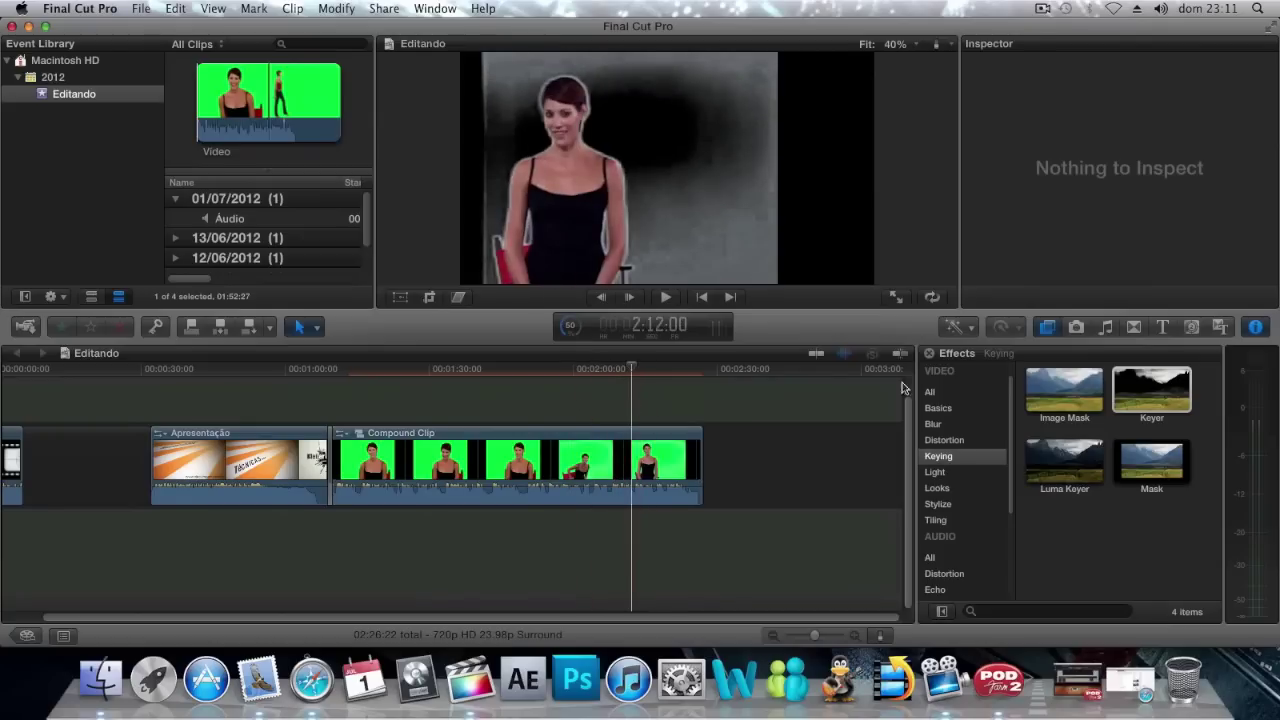
pyautogui.click(632, 478)
pyautogui.click(632, 478)
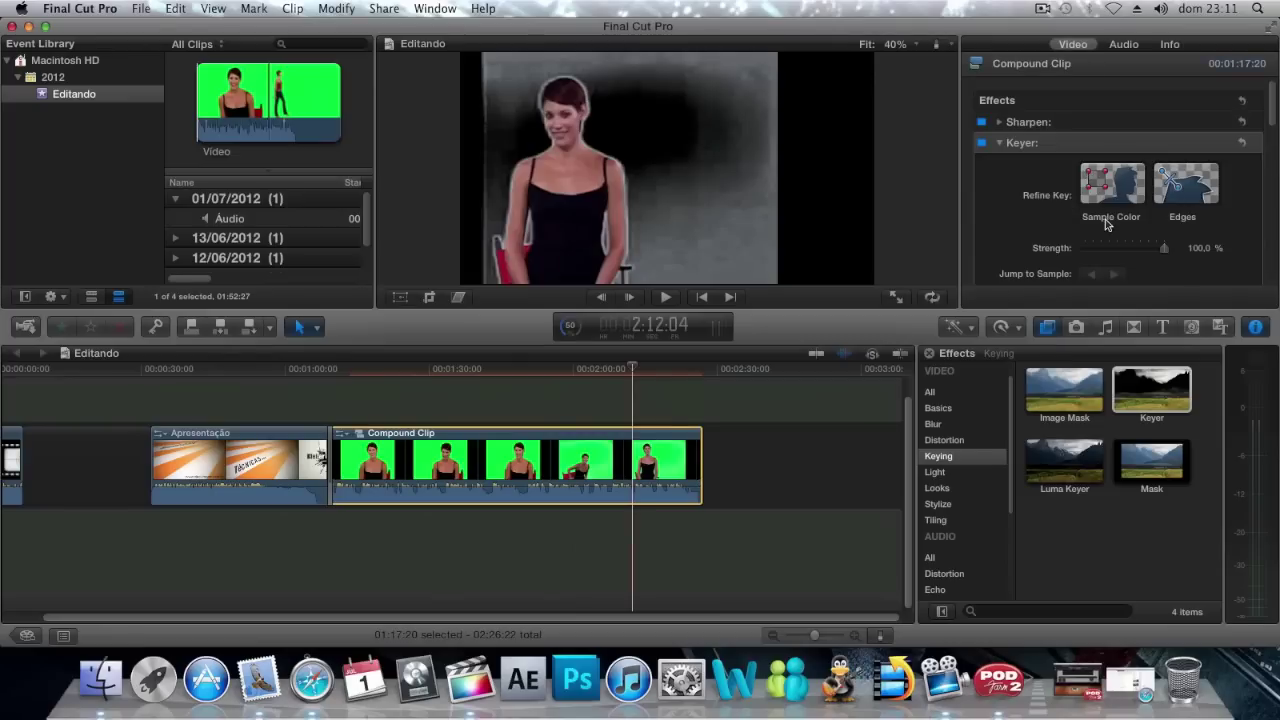
pyautogui.click(1133, 193)
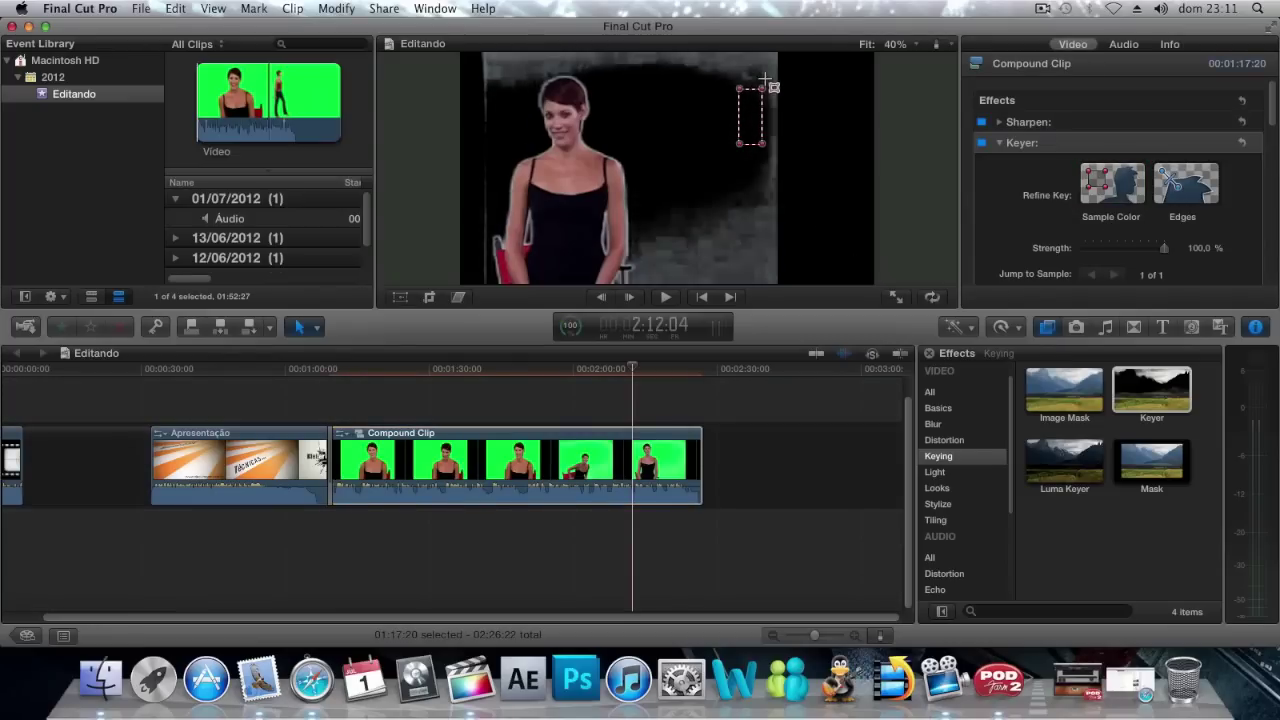
pyautogui.moveTo(755, 121); pyautogui.dragTo(772, 54)
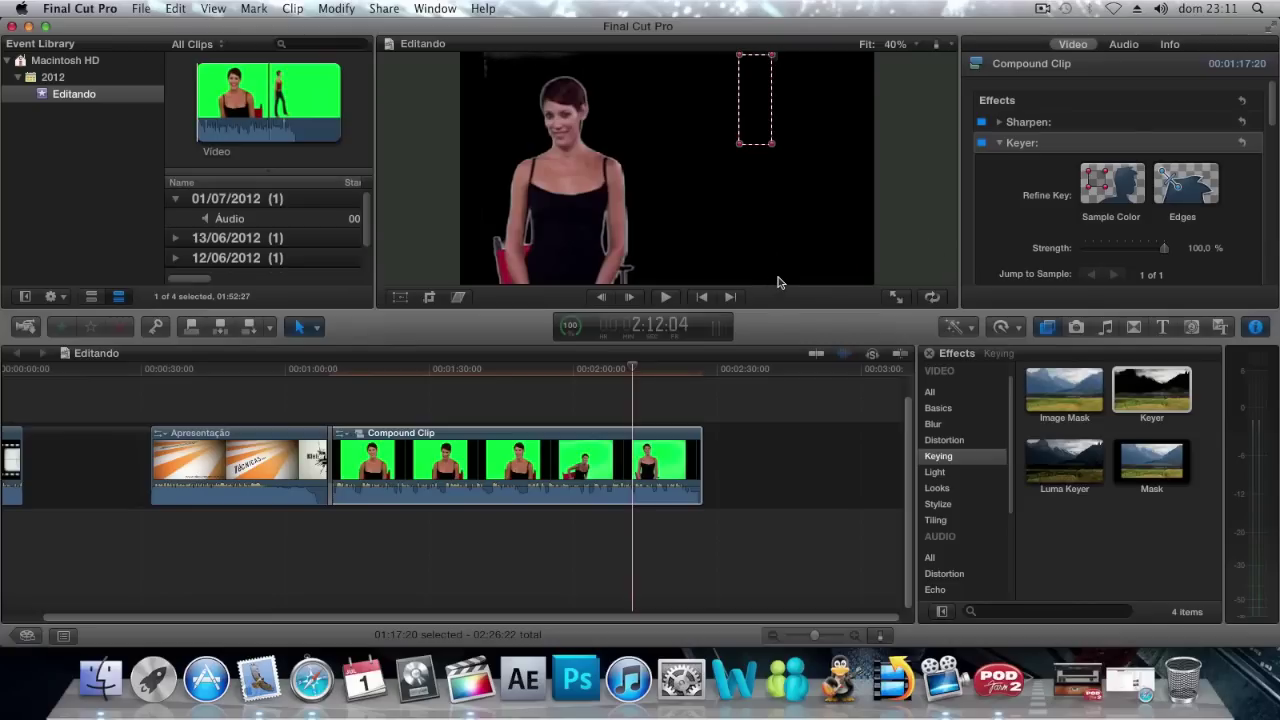
# Scrub through the clip, ending near 1:23:00, to verify the presenter stays cleanly on black
pyautogui.click(562, 400)
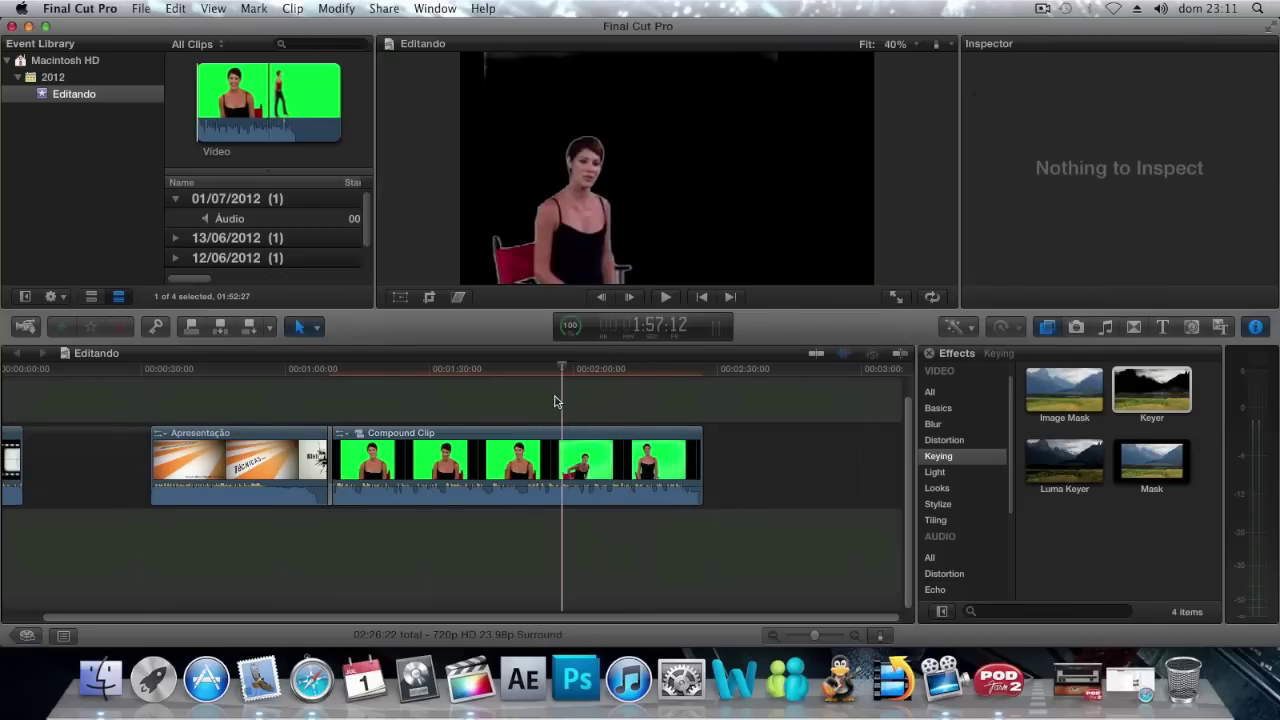
pyautogui.click(545, 400)
pyautogui.click(626, 395)
pyautogui.click(655, 405)
pyautogui.click(682, 408)
pyautogui.click(695, 410)
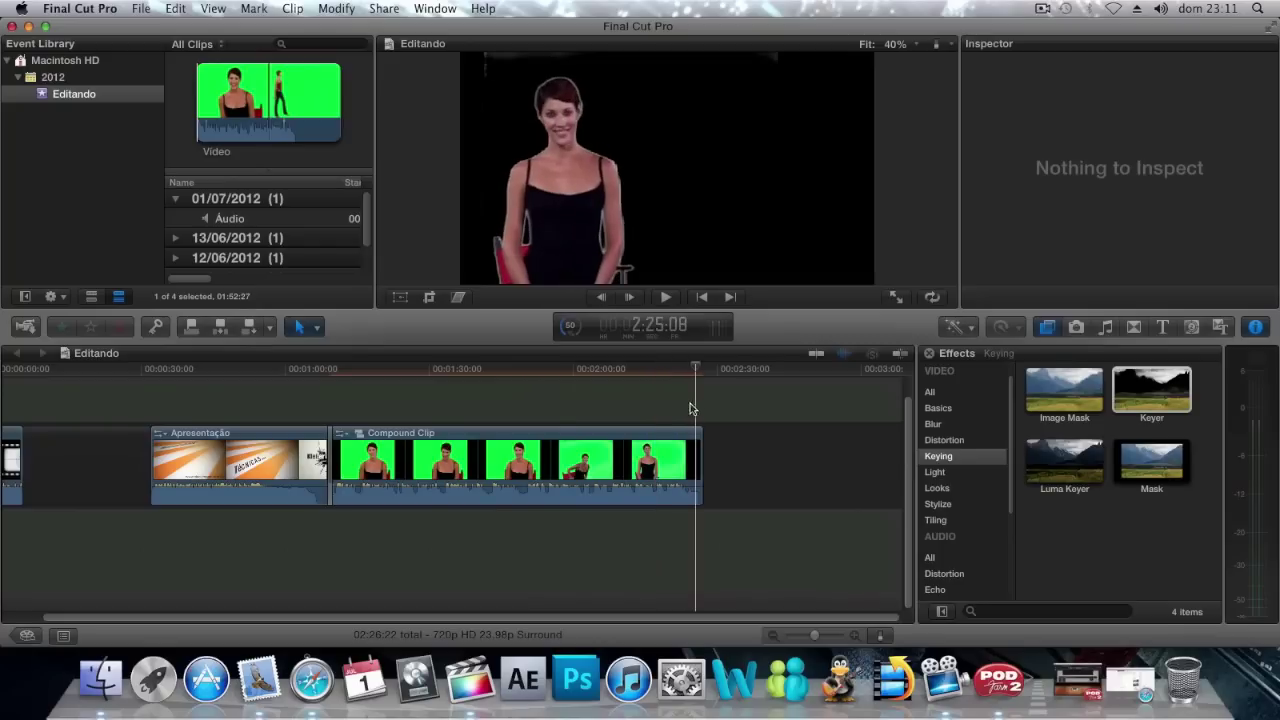
pyautogui.click(567, 405)
pyautogui.click(518, 402)
pyautogui.click(494, 398)
pyautogui.click(462, 395)
pyautogui.click(430, 403)
pyautogui.click(397, 405)
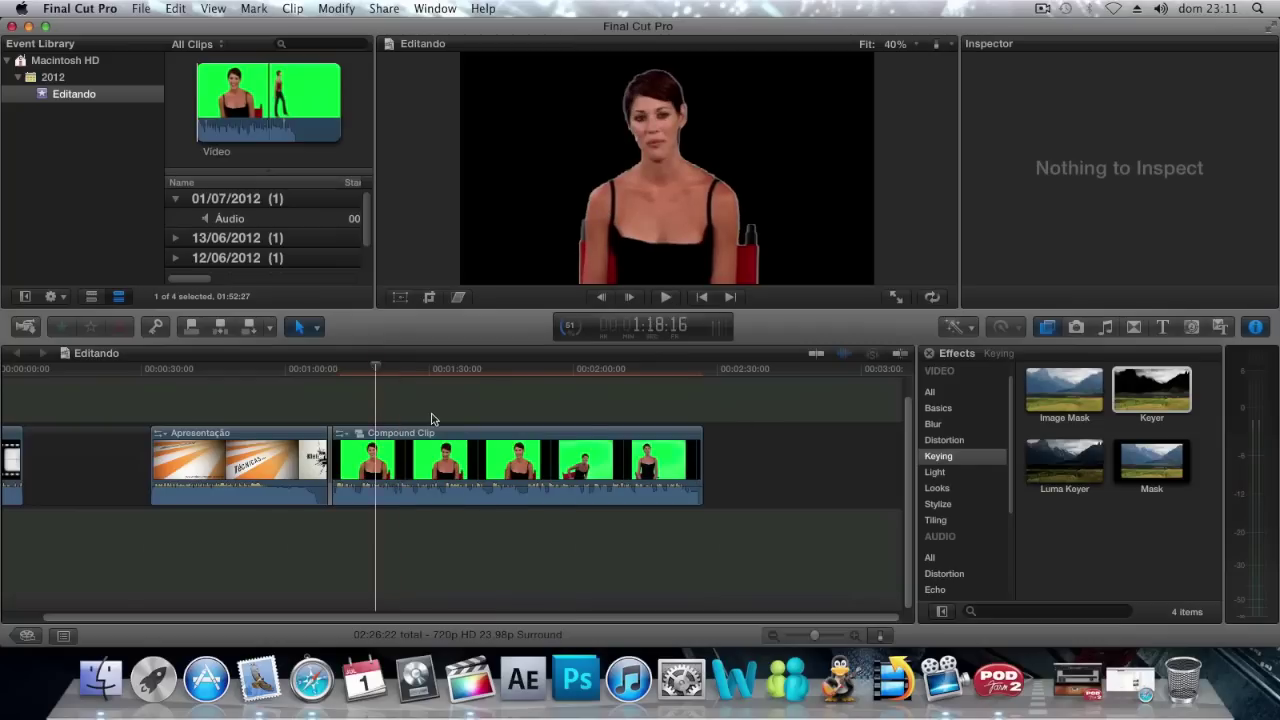
# In Finder, preview Background 01–03.jpg and drag Background 03.jpg toward Final Cut Pro
pyautogui.moveTo(3, 6)
pyautogui.click(229, 277)
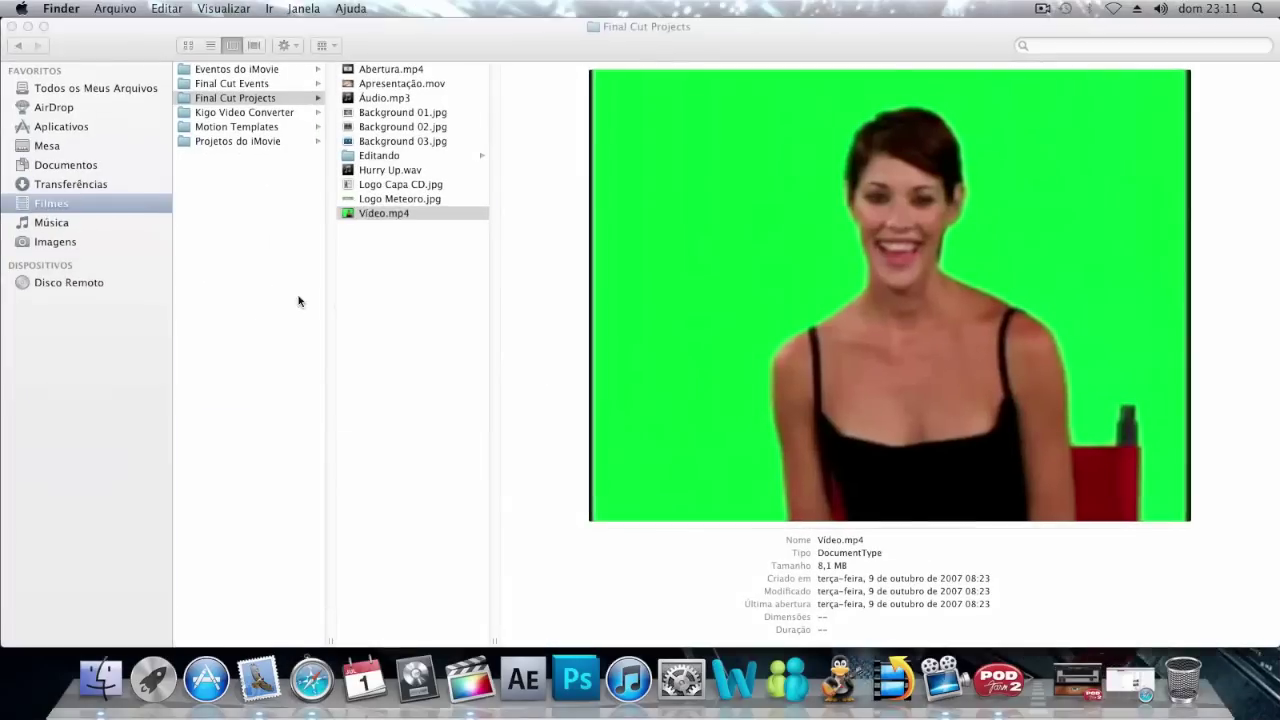
pyautogui.click(403, 117)
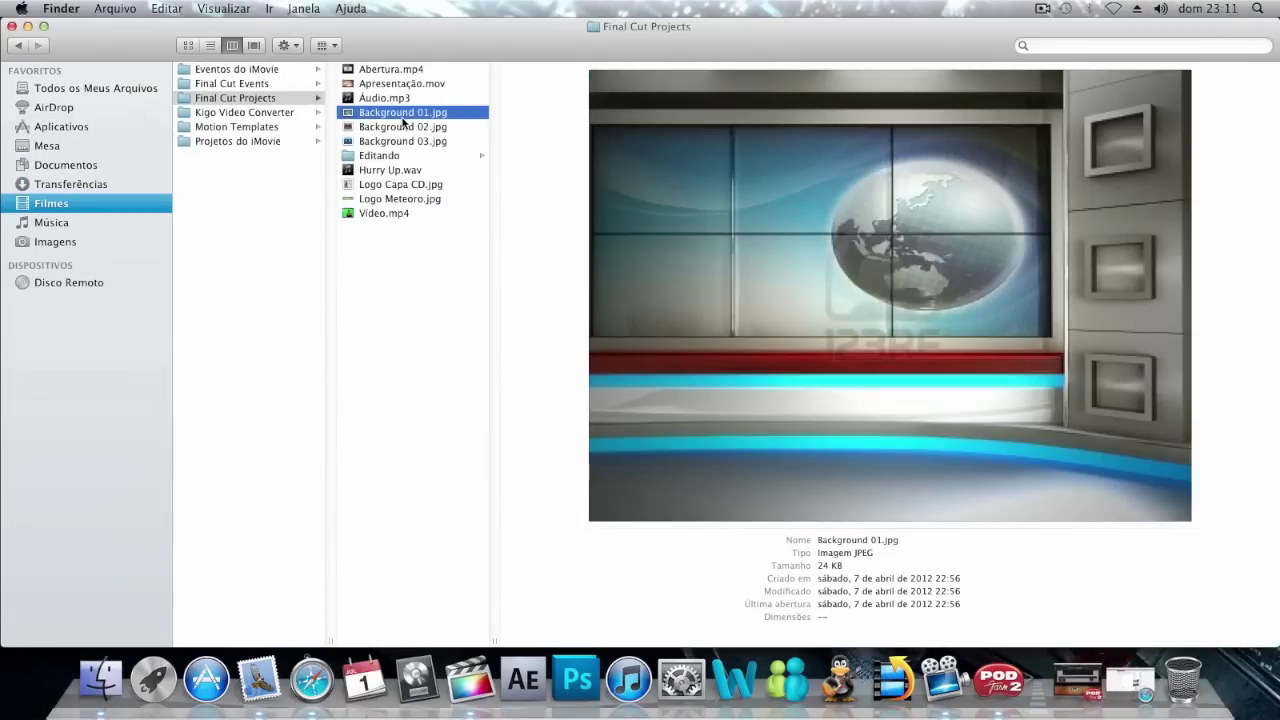
pyautogui.click(403, 128)
pyautogui.click(403, 143)
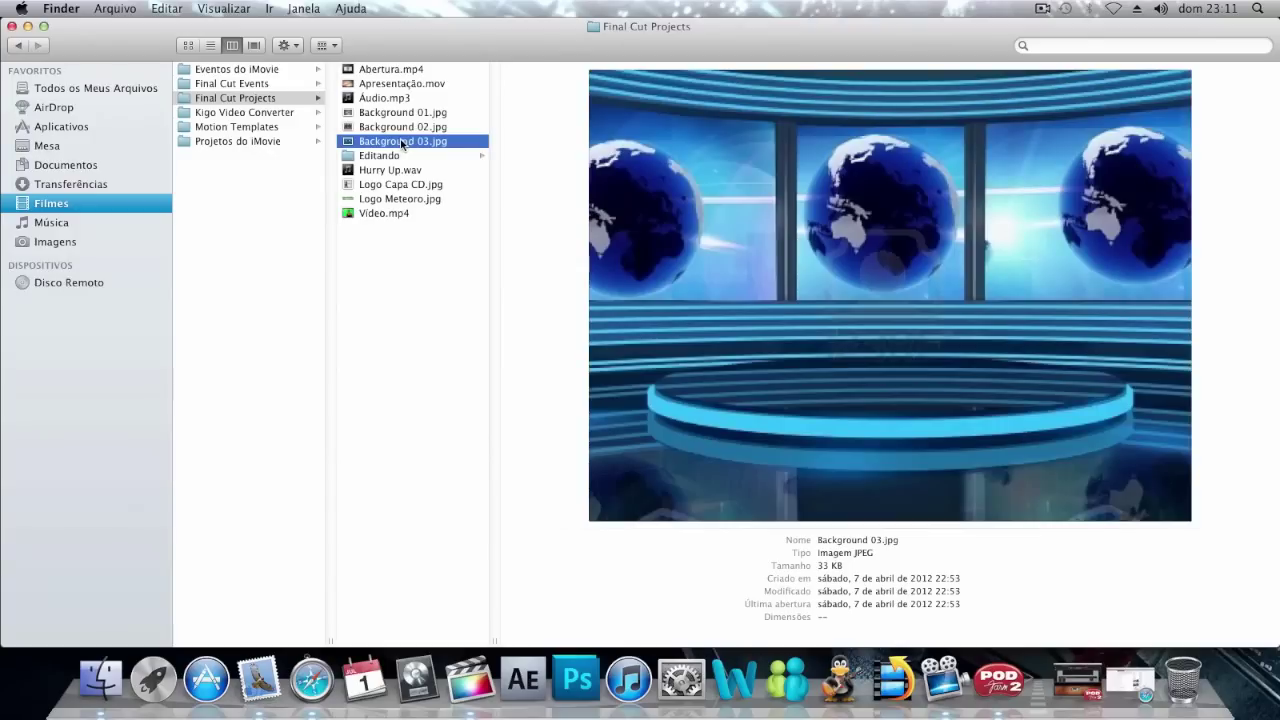
pyautogui.moveTo(402, 143)
pyautogui.mouseDown()
pyautogui.moveTo(495, 652)
pyautogui.moveTo(471, 683)
pyautogui.moveTo(451, 467)
pyautogui.mouseUp()
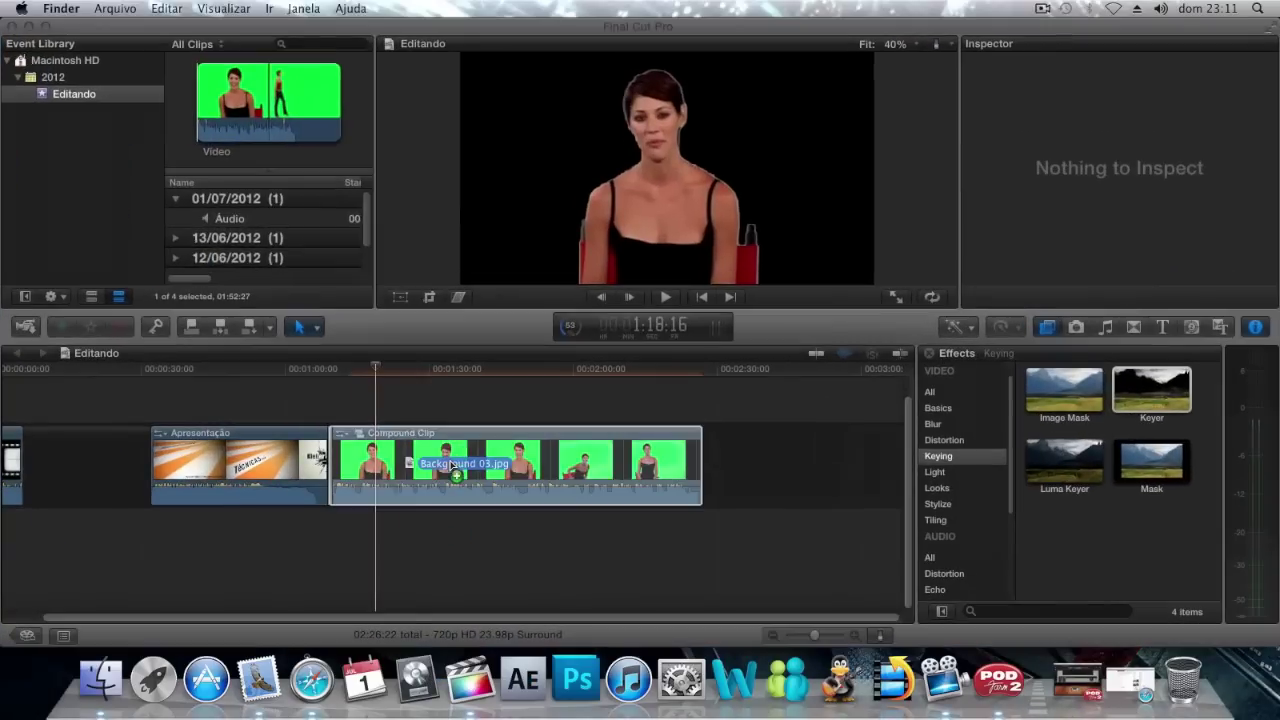
# Drop Background 03.jpg beneath the Compound Clip and stretch it to 107% width
pyautogui.moveTo(451, 467); pyautogui.dragTo(375, 545)
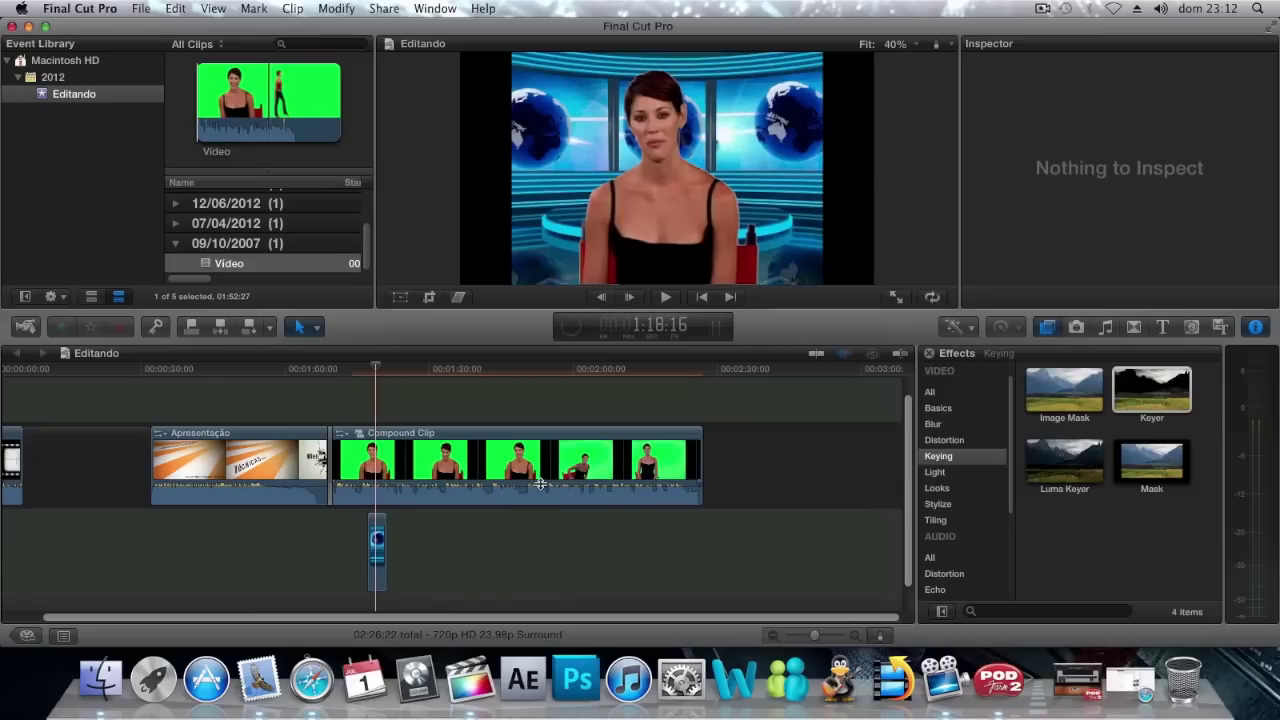
pyautogui.click(376, 558)
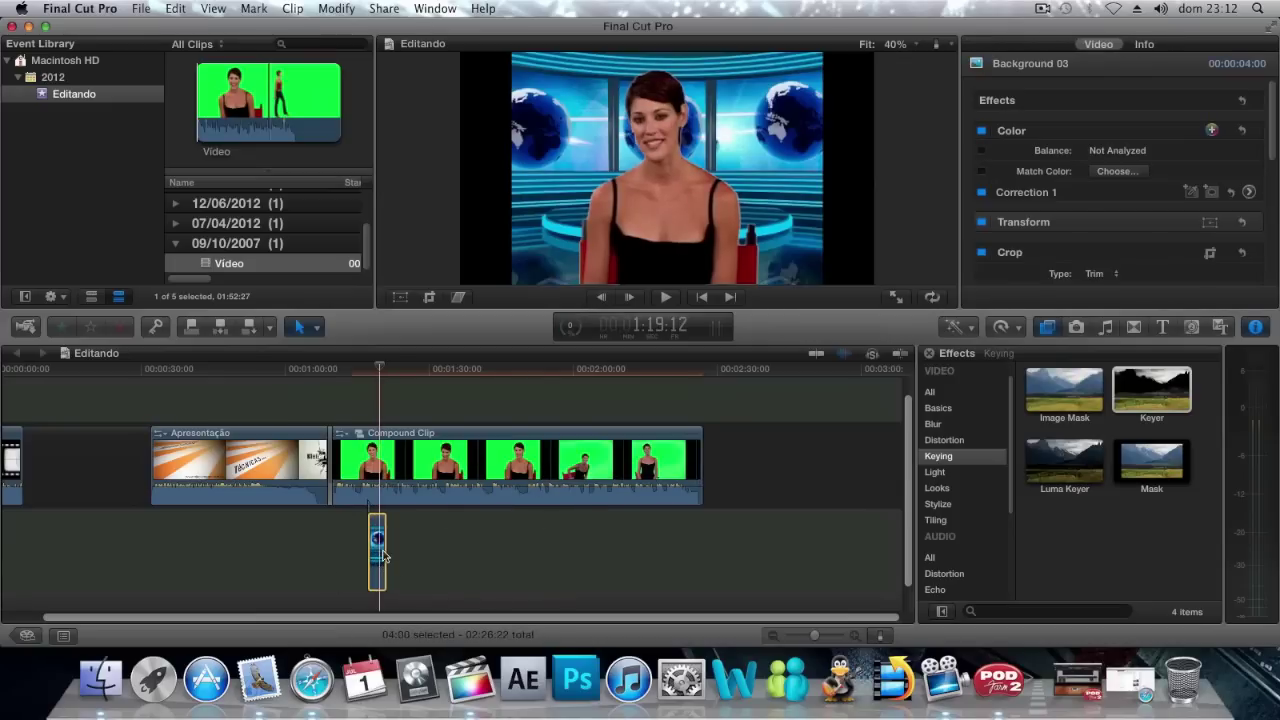
pyautogui.click(400, 298)
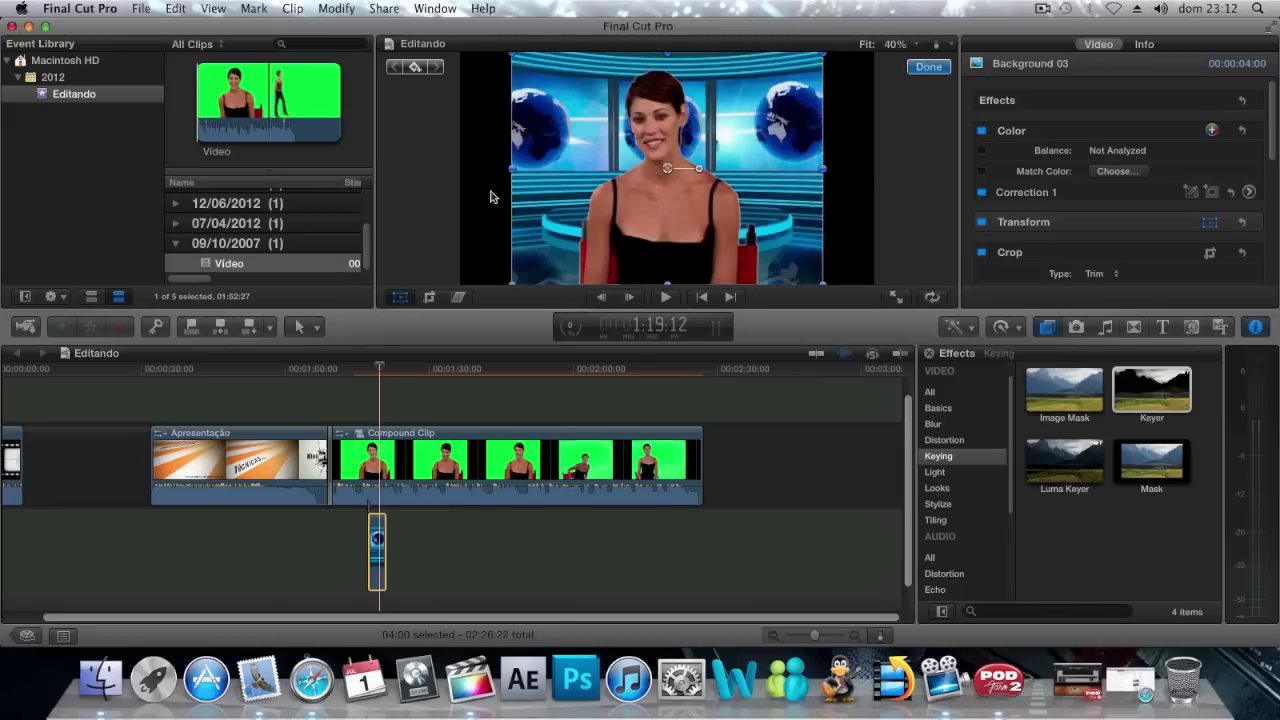
pyautogui.moveTo(512, 169); pyautogui.dragTo(459, 169)
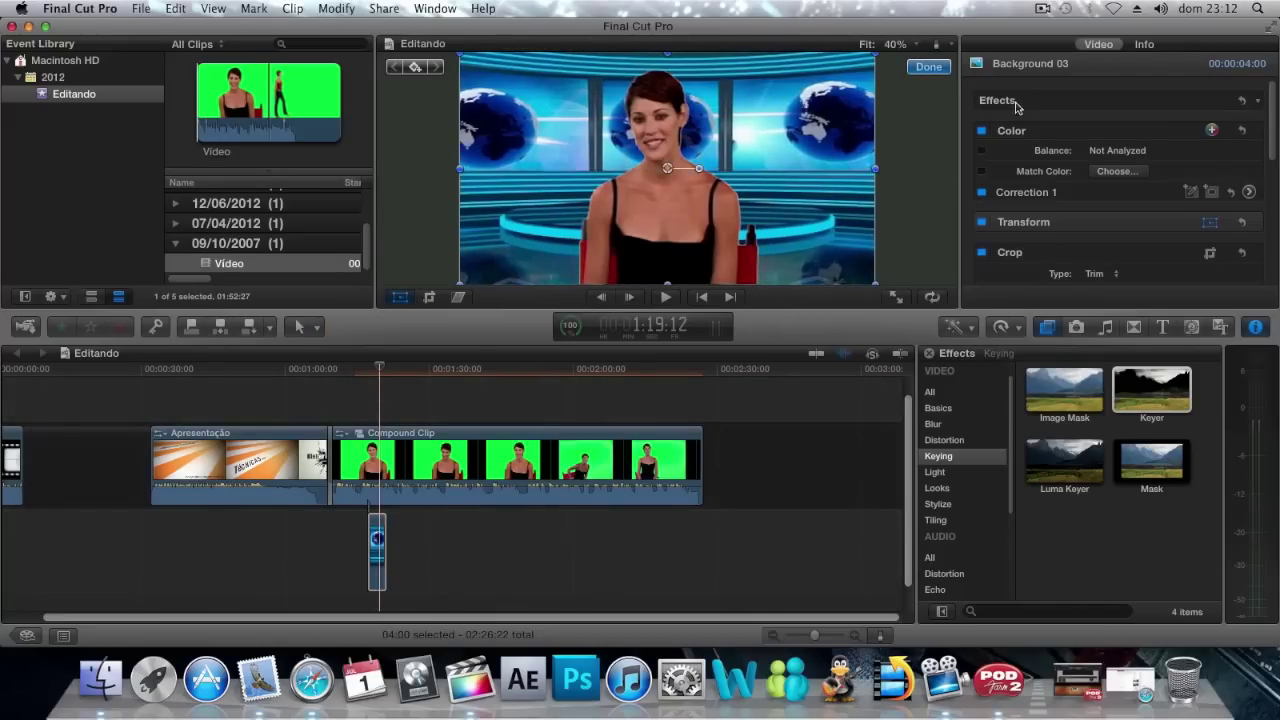
pyautogui.click(936, 70)
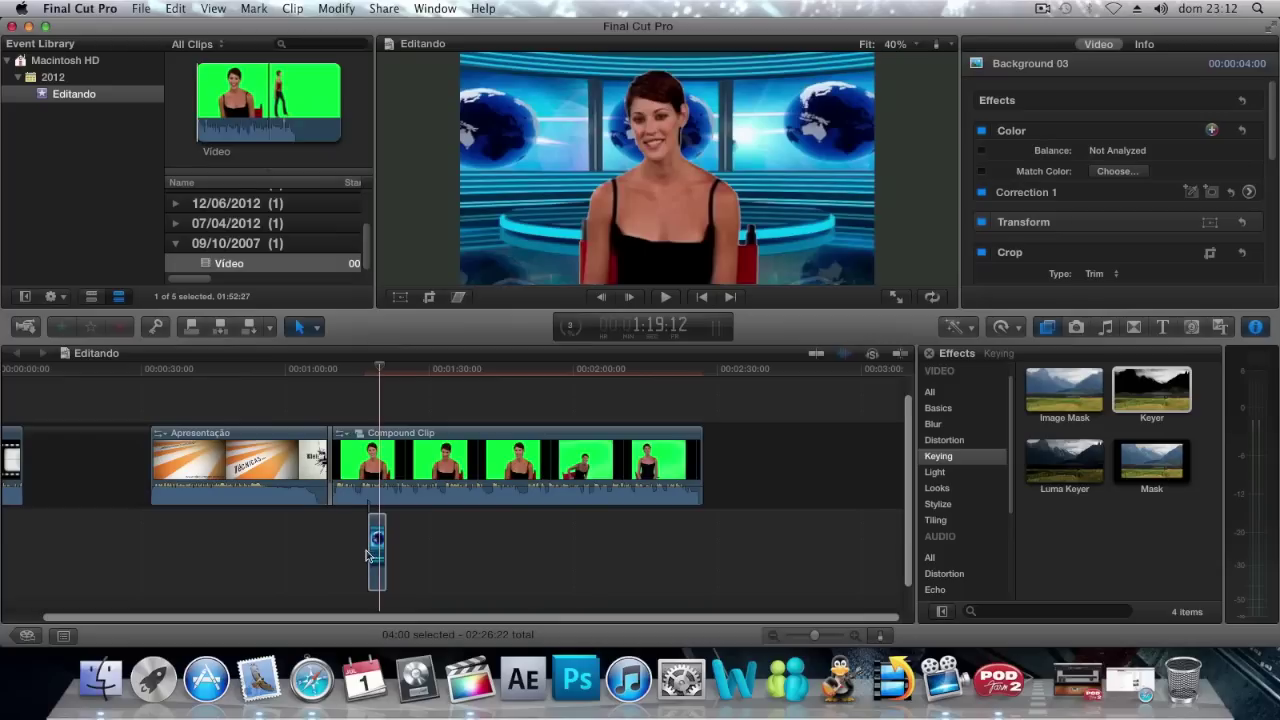
# Stretch Background 03 earlier beneath the presenter clip and lengthen its end
pyautogui.moveTo(369, 550)
pyautogui.mouseDown()
pyautogui.moveTo(335, 552)
pyautogui.moveTo(691, 547)
pyautogui.mouseUp()
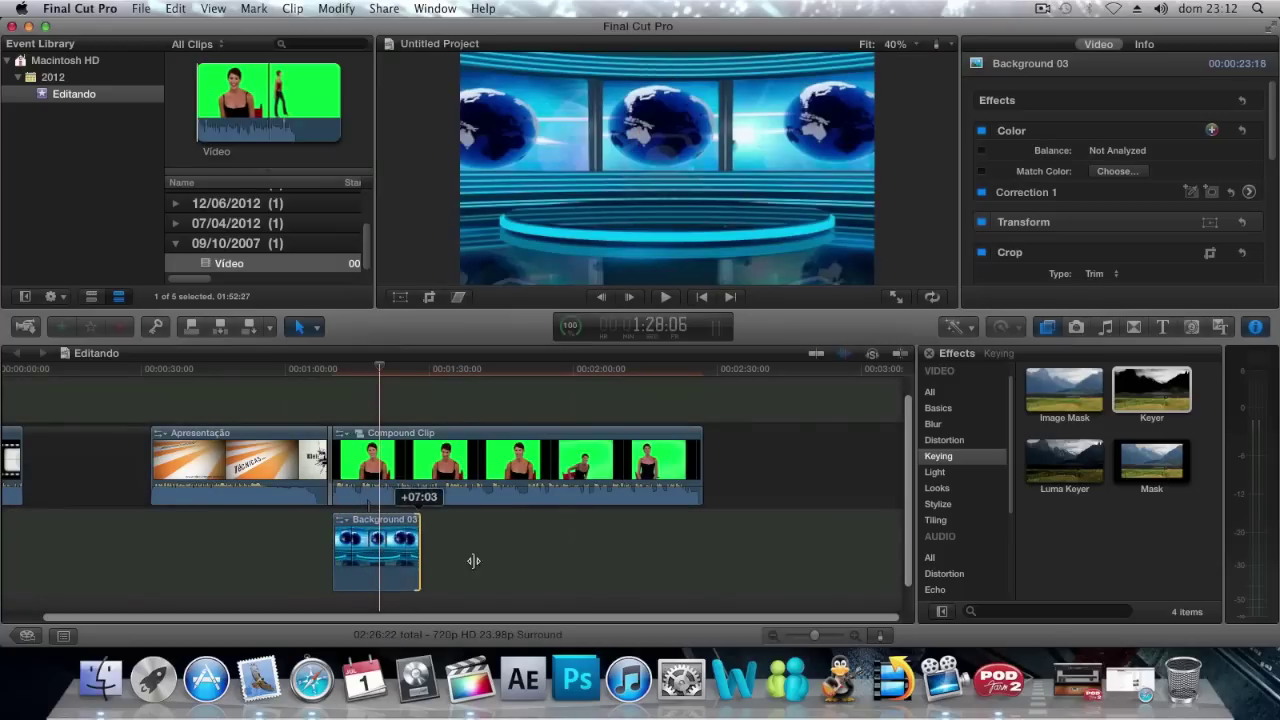
pyautogui.moveTo(691, 547); pyautogui.dragTo(697, 547)
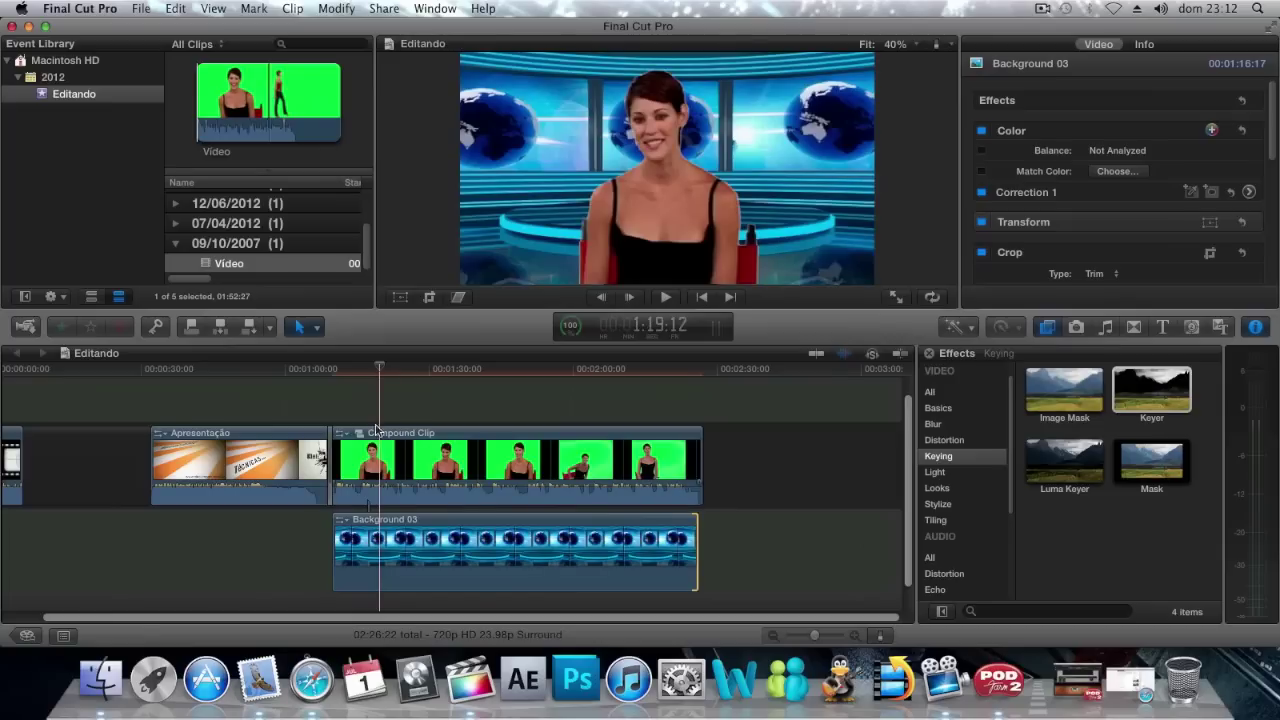
pyautogui.click(368, 370)
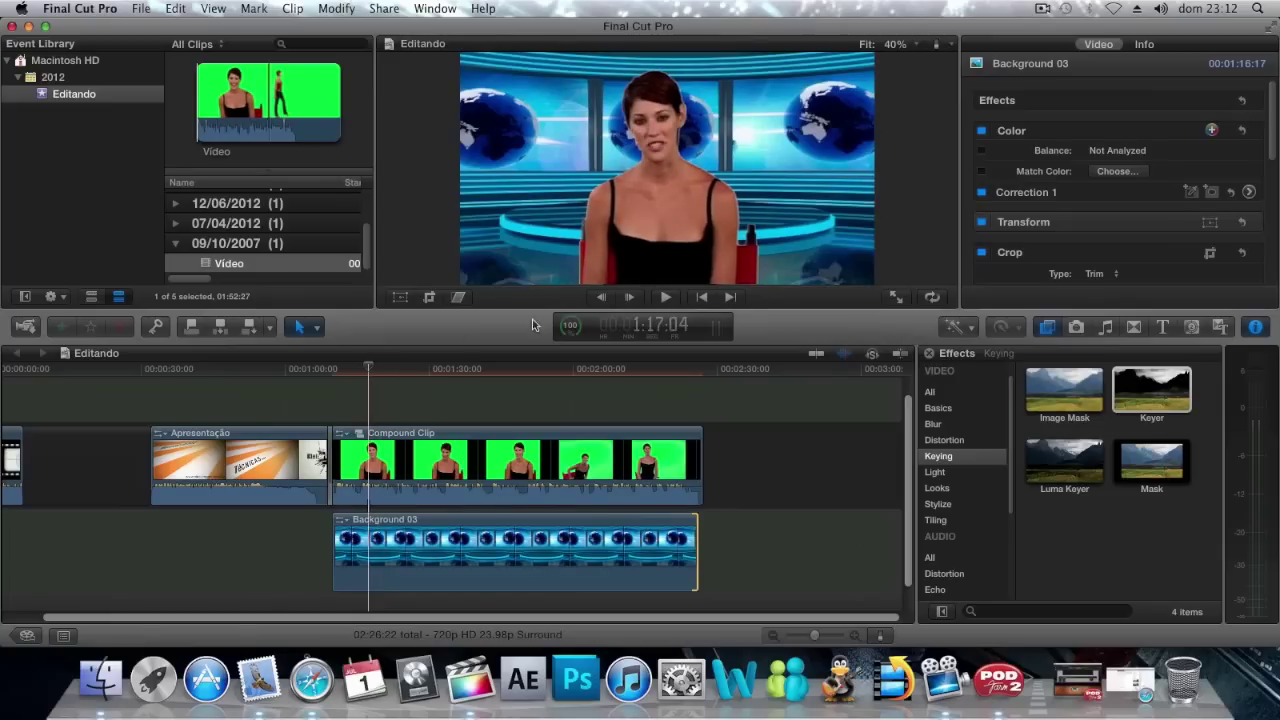
pyautogui.click(701, 297)
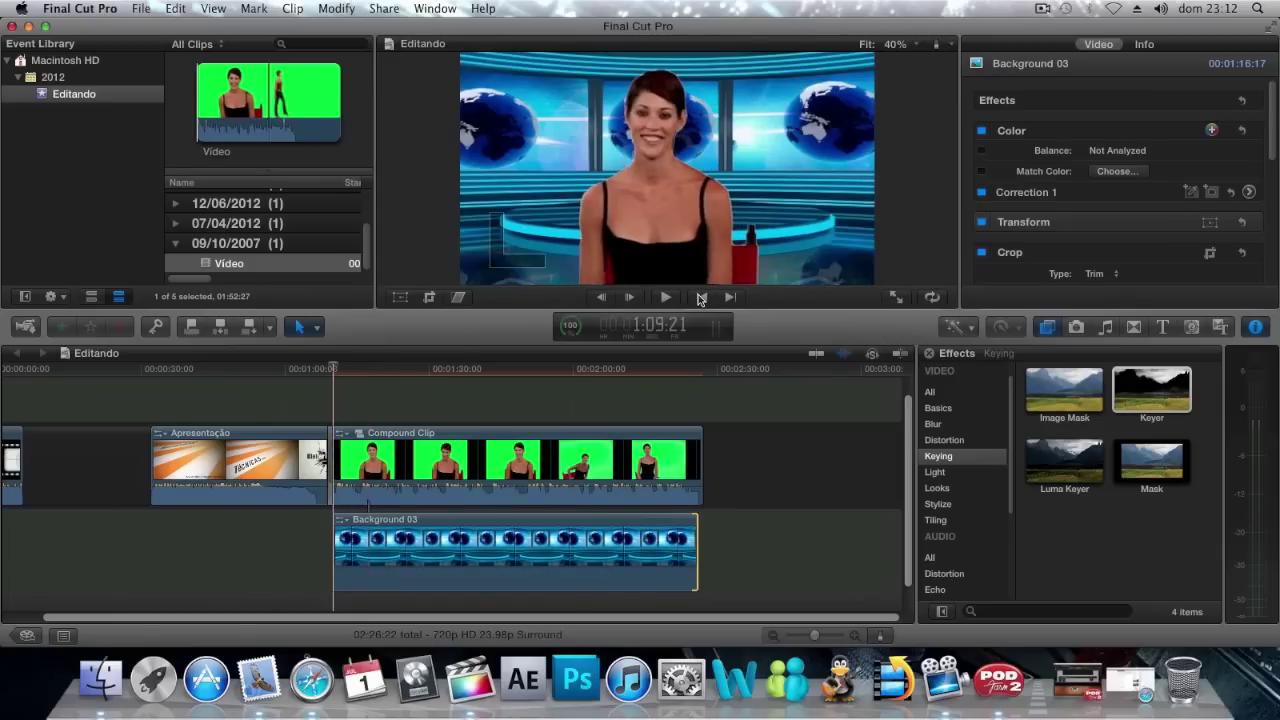
# Trim Background 03's start to the Compound Clip's first frame at the playhead
pyautogui.click(855, 637)
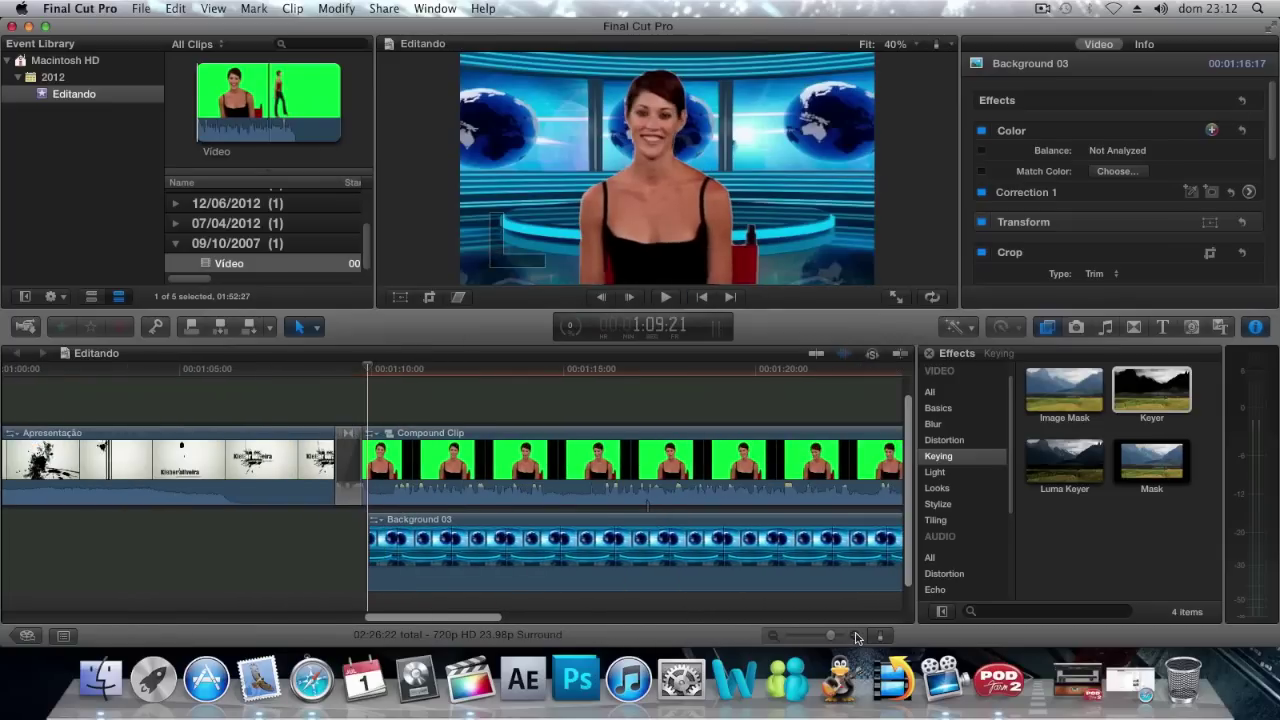
pyautogui.click(855, 637)
pyautogui.click(855, 637)
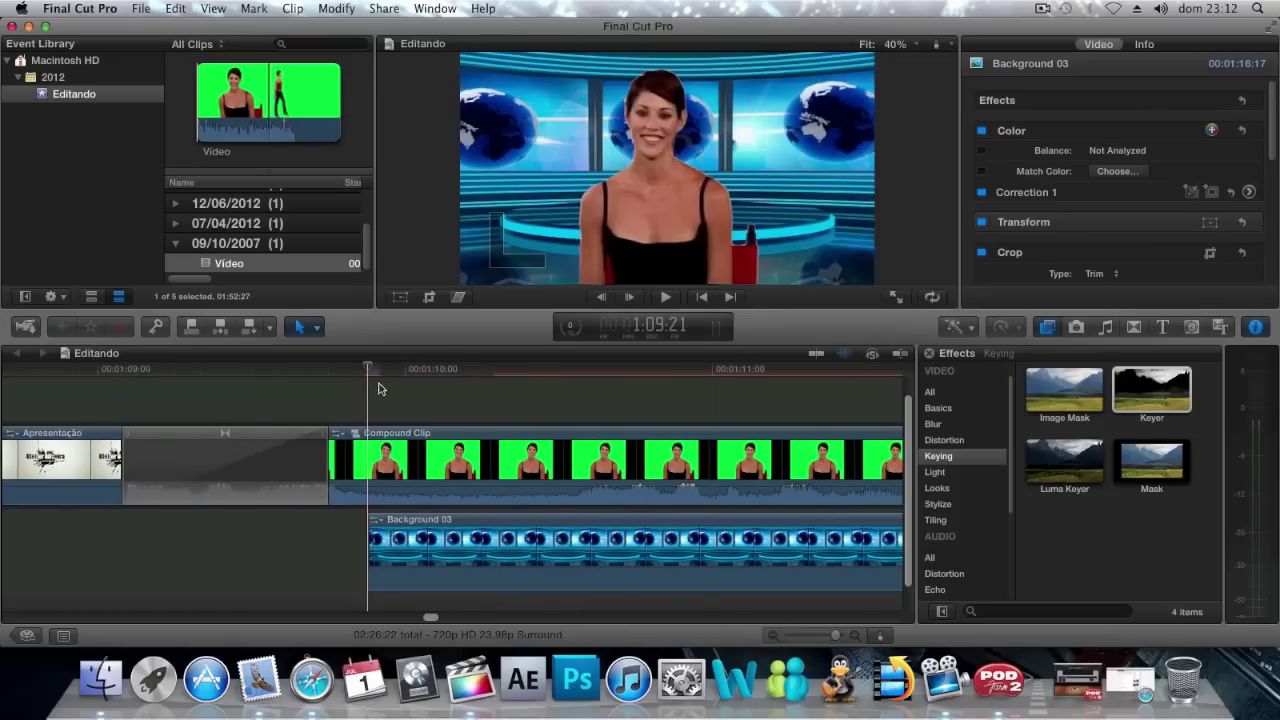
pyautogui.moveTo(367, 370); pyautogui.dragTo(329, 370)
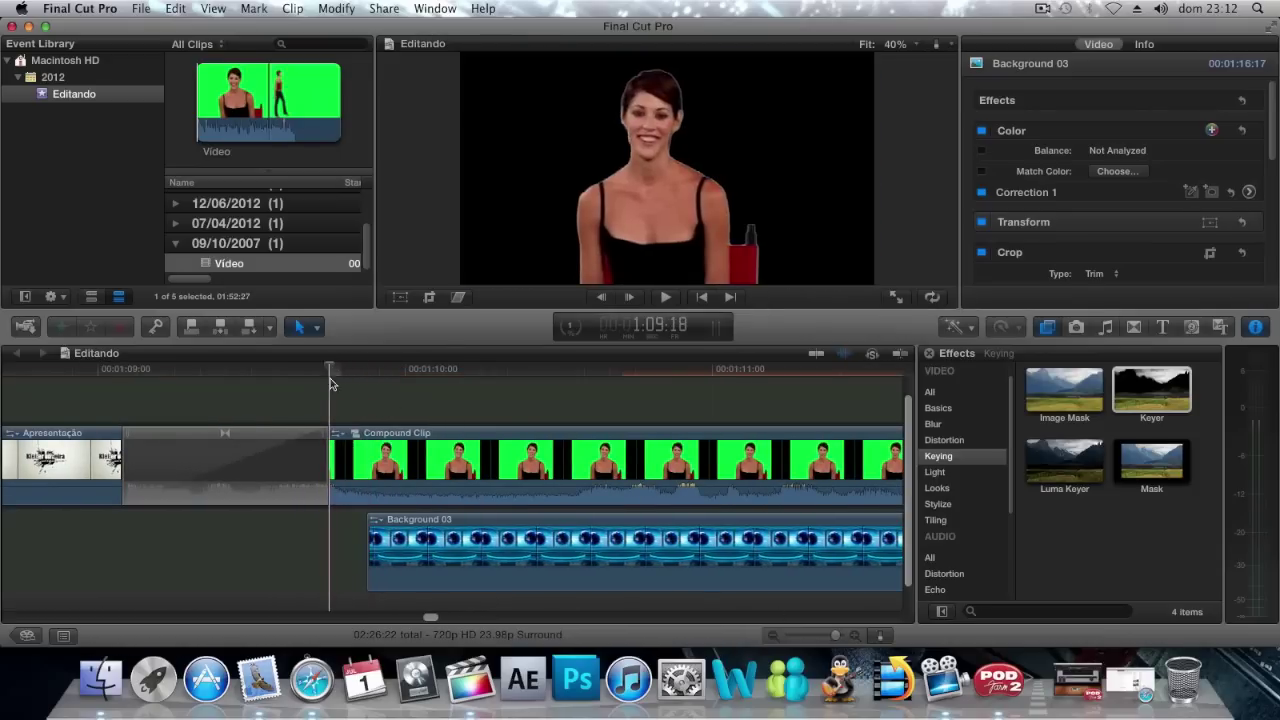
pyautogui.moveTo(370, 565); pyautogui.dragTo(332, 565)
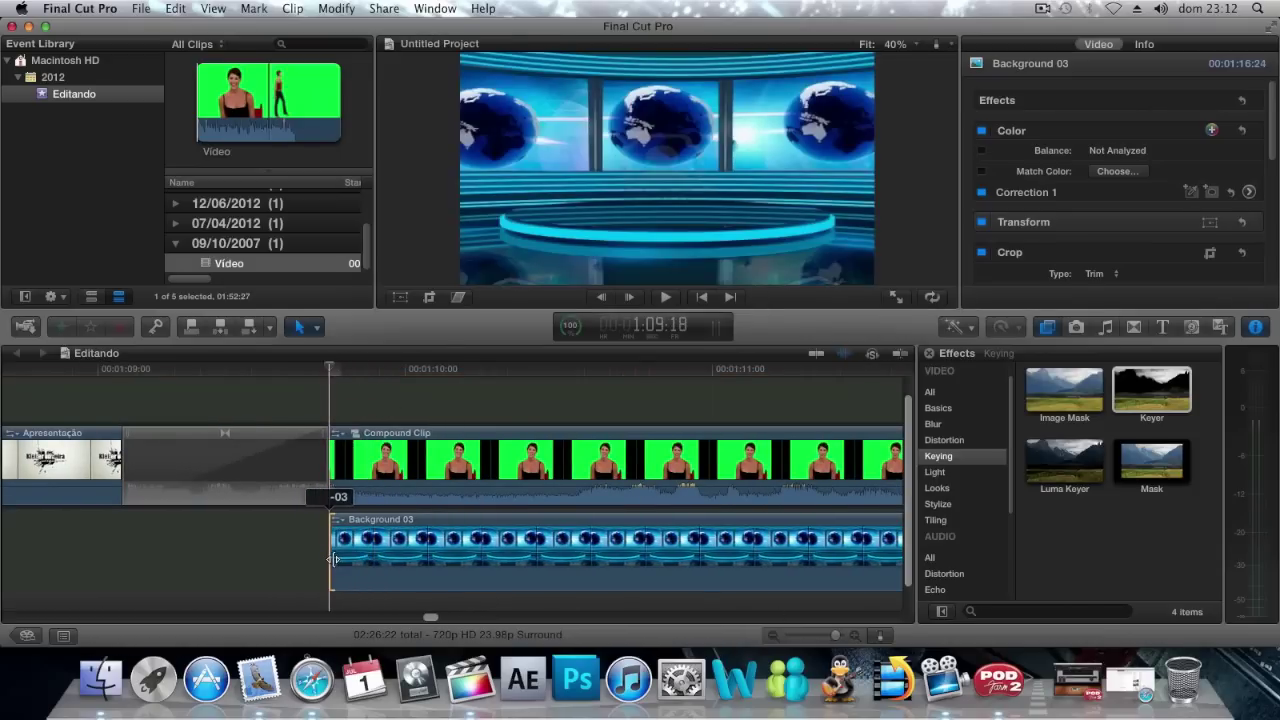
# Zoom out to survey the whole project, then deselect the background clip
pyautogui.click(773, 637)
pyautogui.click(773, 637)
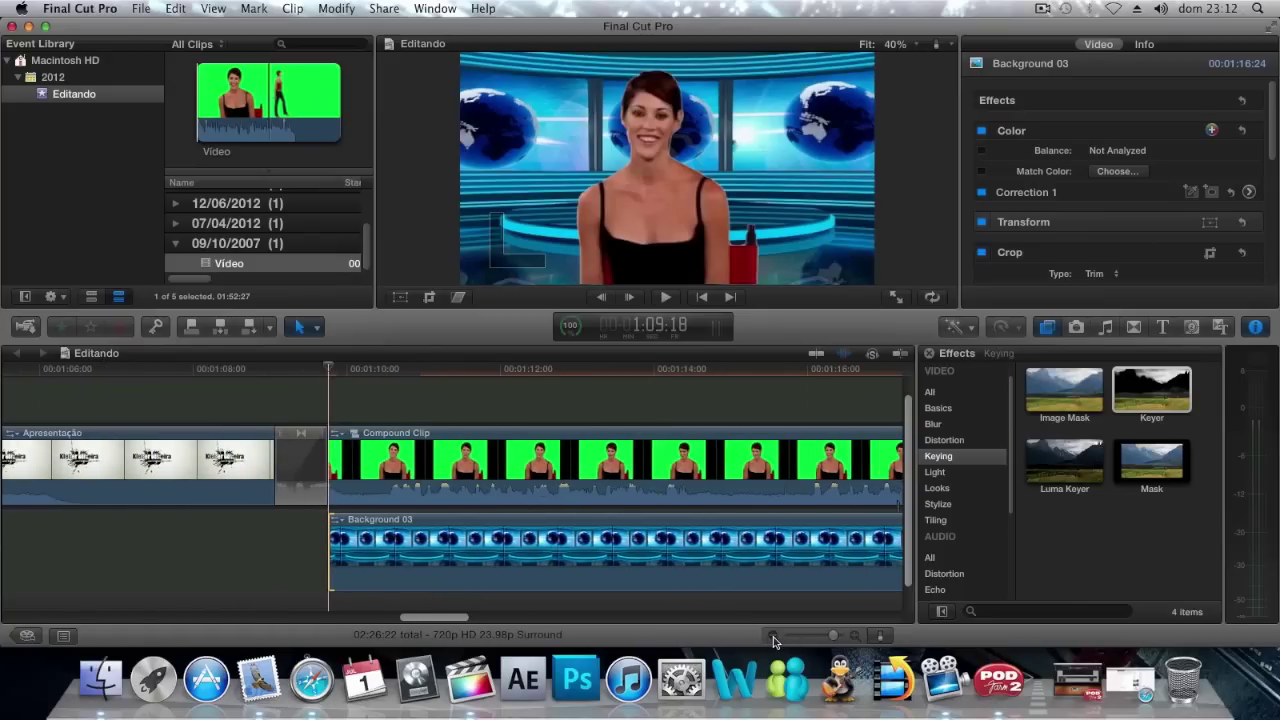
pyautogui.click(773, 637)
pyautogui.click(773, 637)
pyautogui.click(773, 637)
pyautogui.click(773, 637)
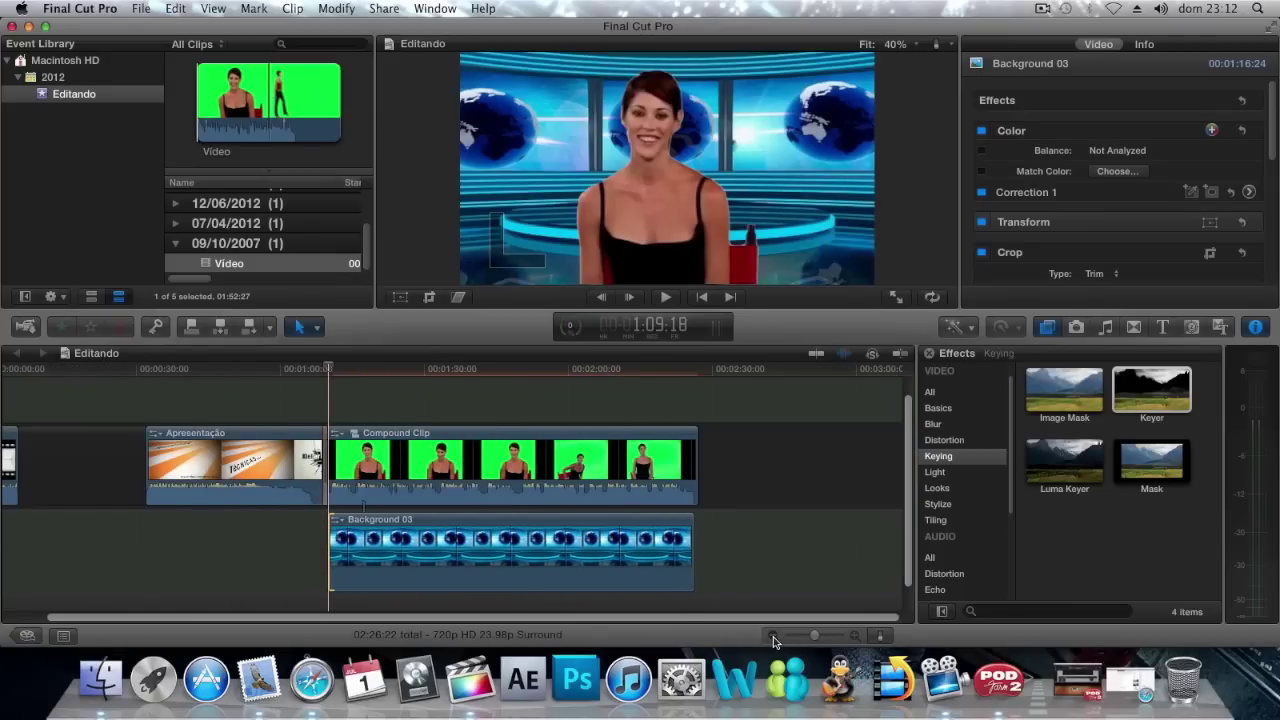
pyautogui.click(773, 637)
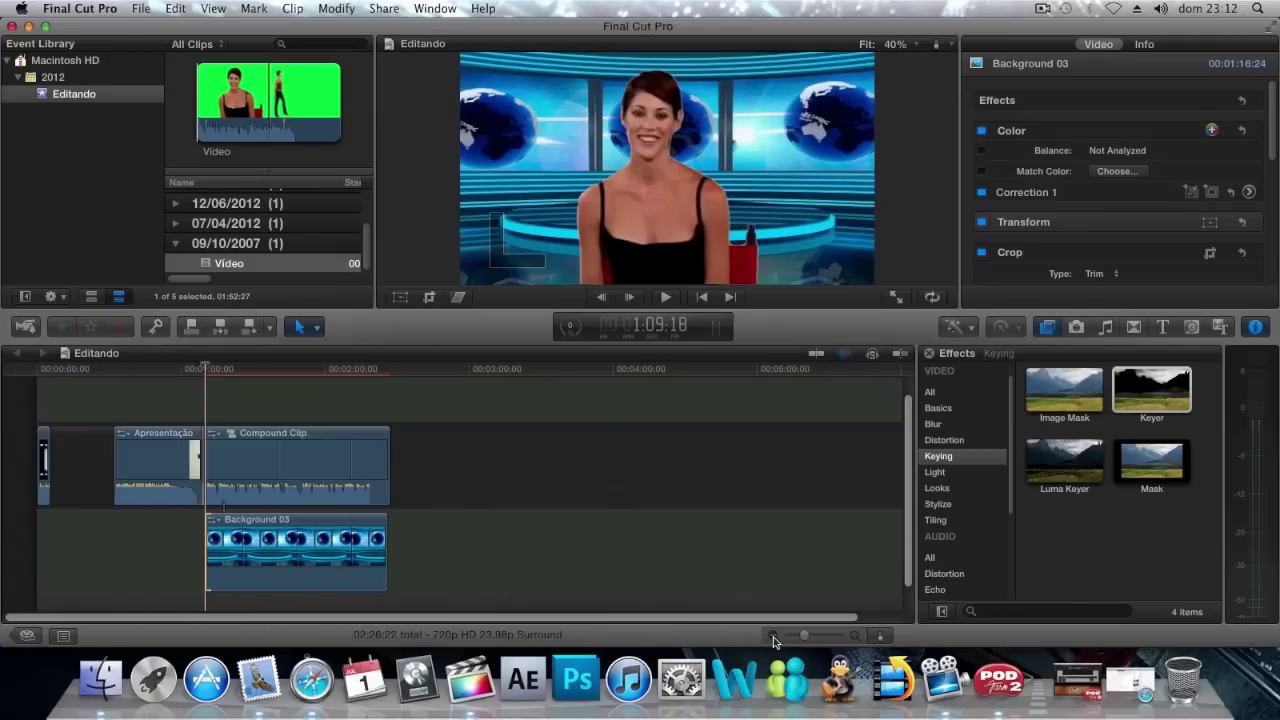
pyautogui.click(855, 637)
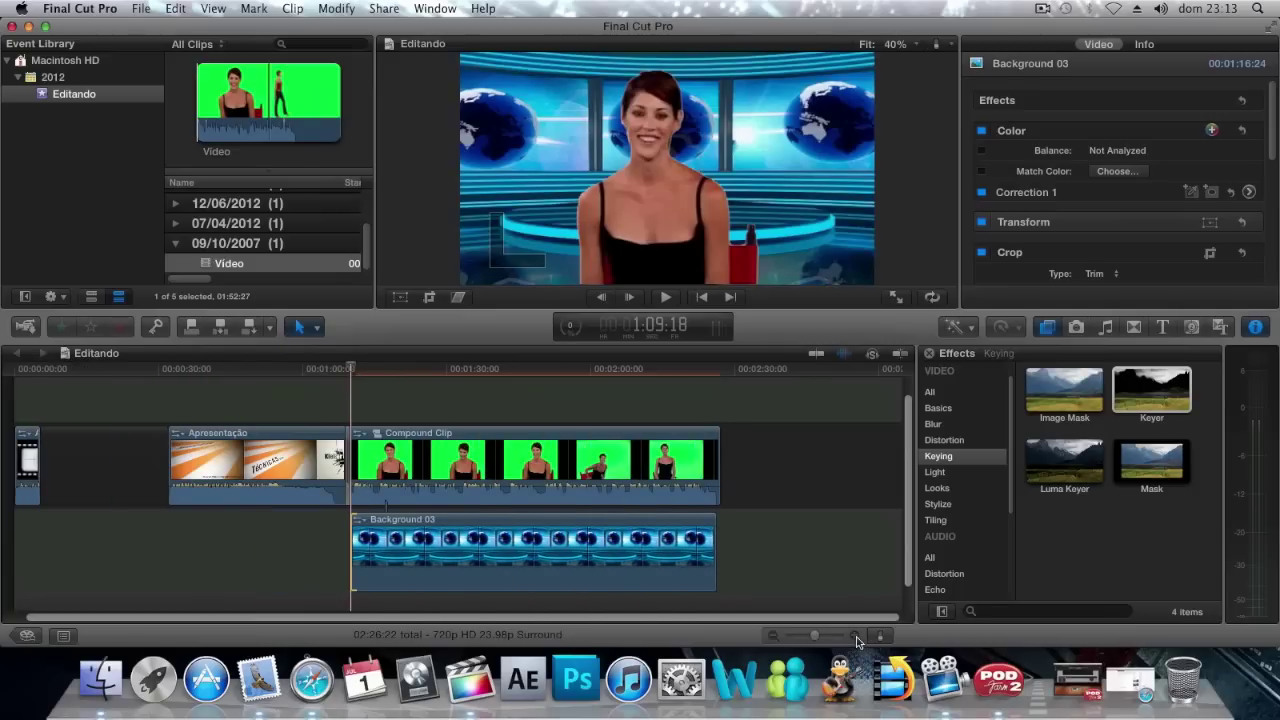
pyautogui.click(855, 637)
pyautogui.hscroll(10, 765, 624)
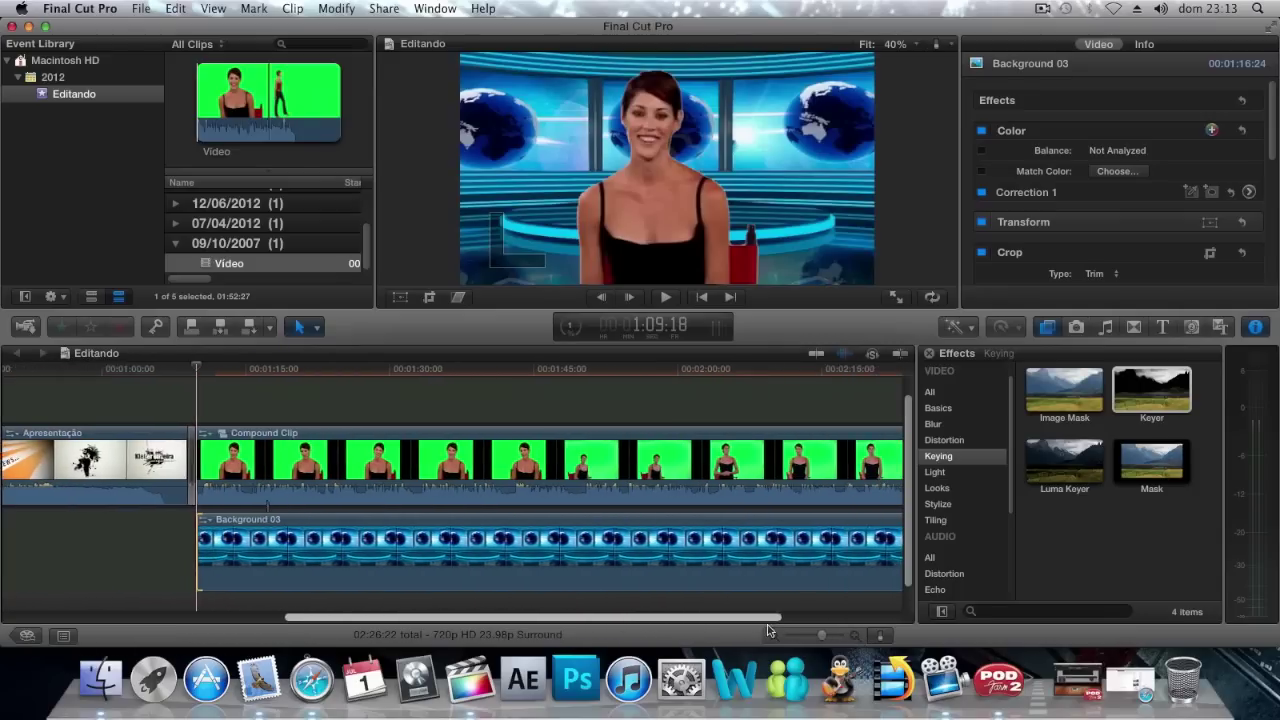
pyautogui.hscroll(5, 765, 624)
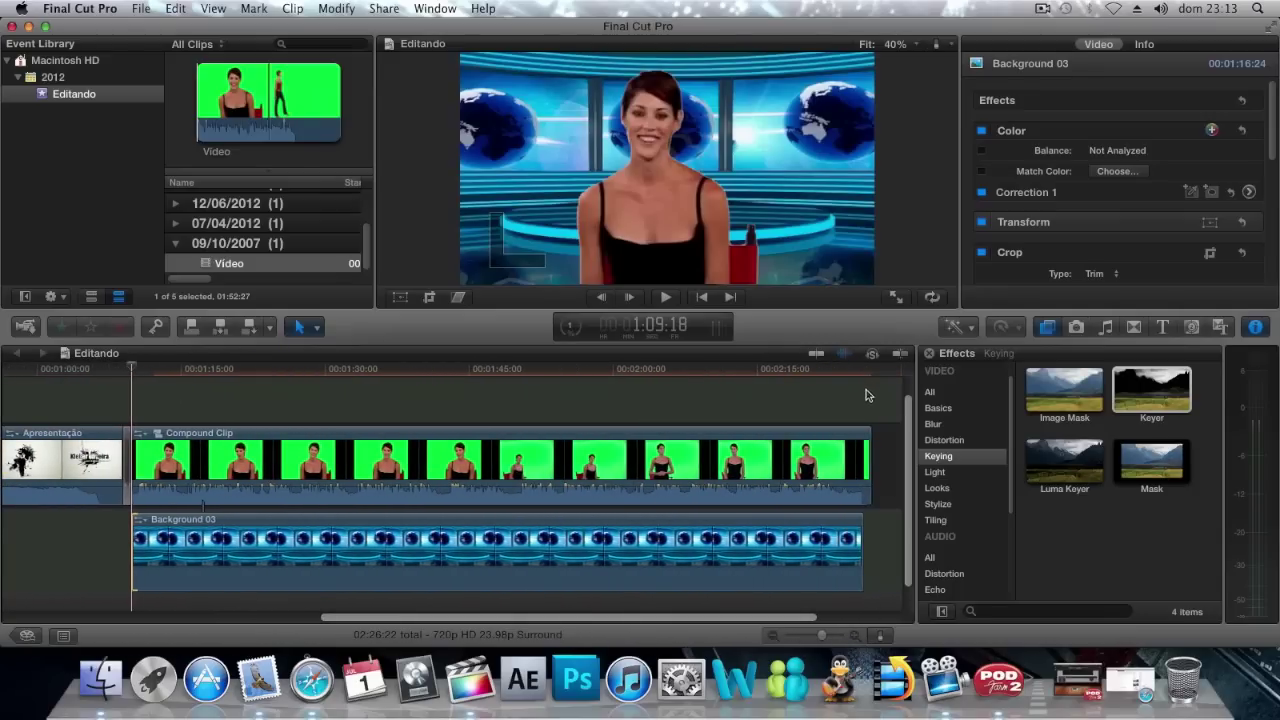
pyautogui.click(866, 395)
# Extend Background 03's right edge to the Compound Clip's end at the project's end
pyautogui.click(730, 297)
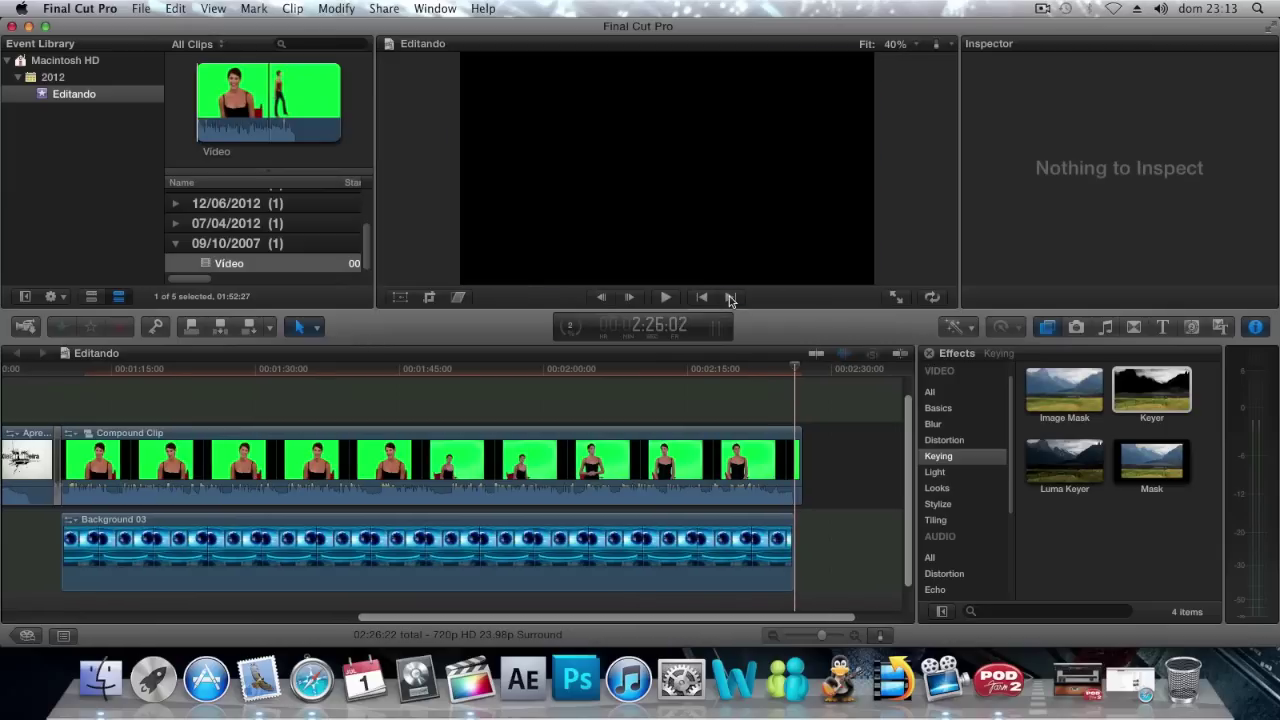
pyautogui.click(855, 638)
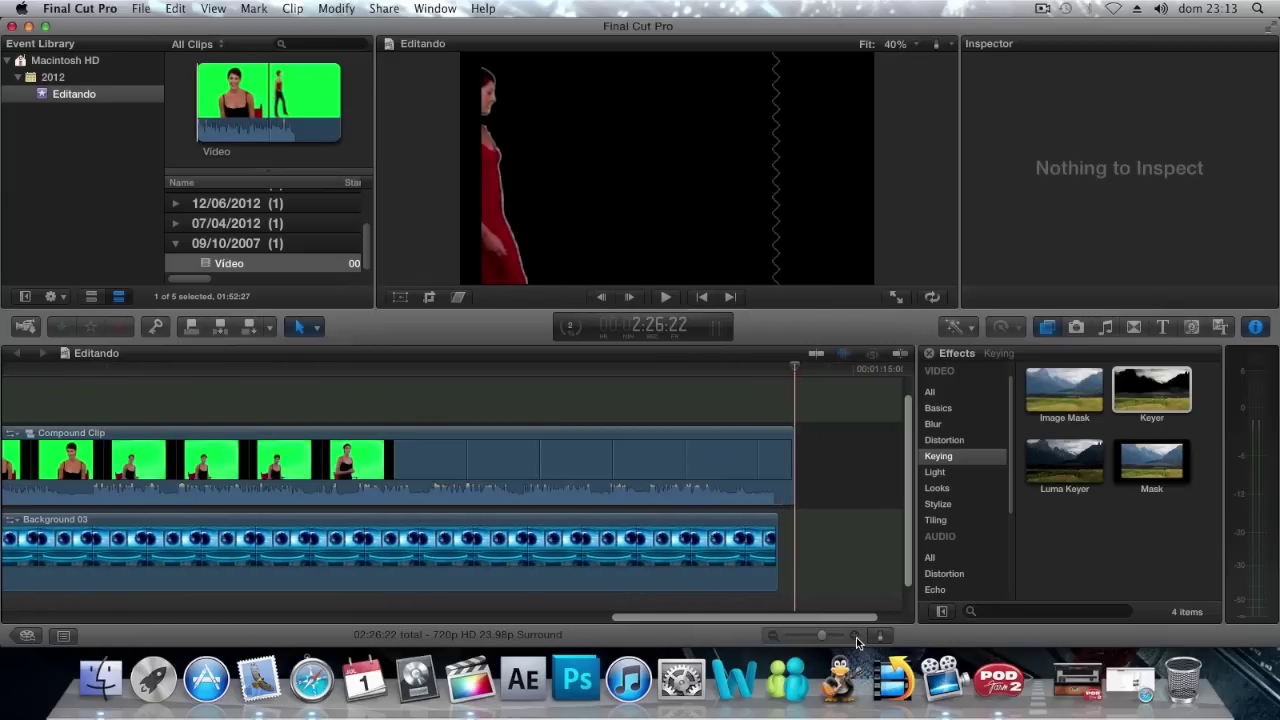
pyautogui.click(855, 638)
pyautogui.click(855, 638)
pyautogui.moveTo(728, 565); pyautogui.dragTo(791, 562)
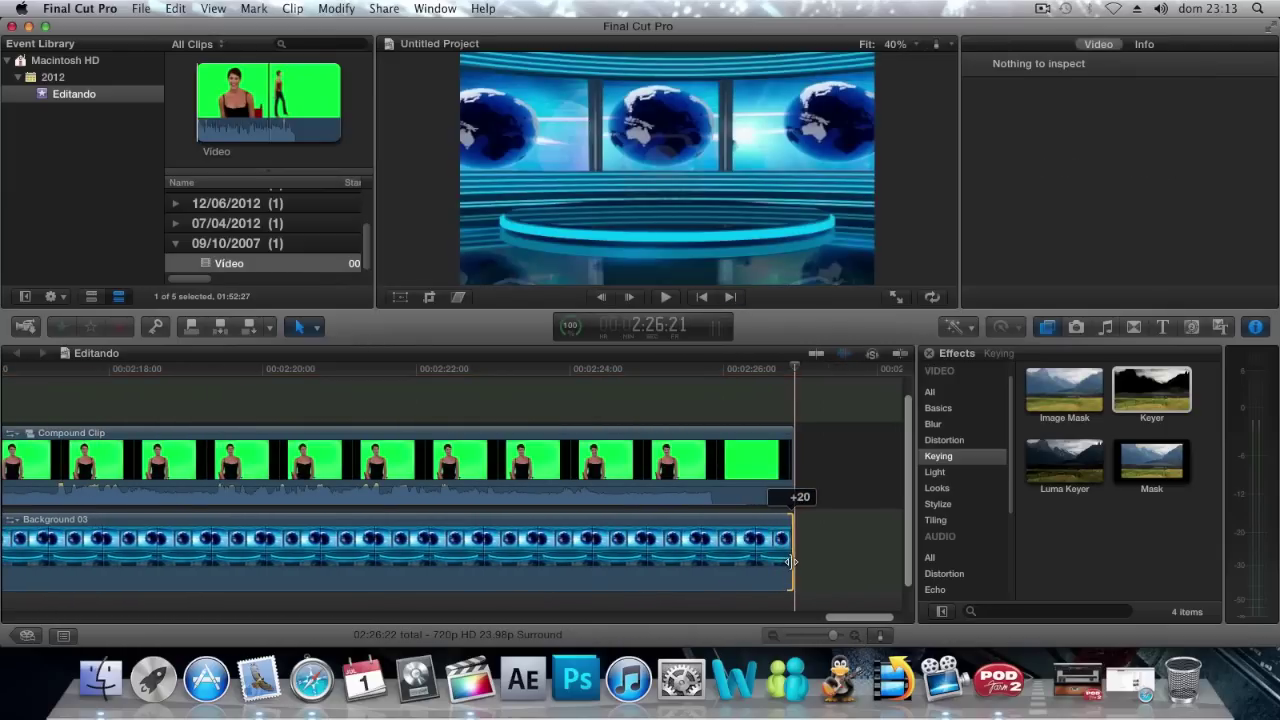
# Zoom the timeline back out and park the playhead inside the presenter clip
pyautogui.click(773, 636)
pyautogui.click(773, 636)
pyautogui.click(773, 636)
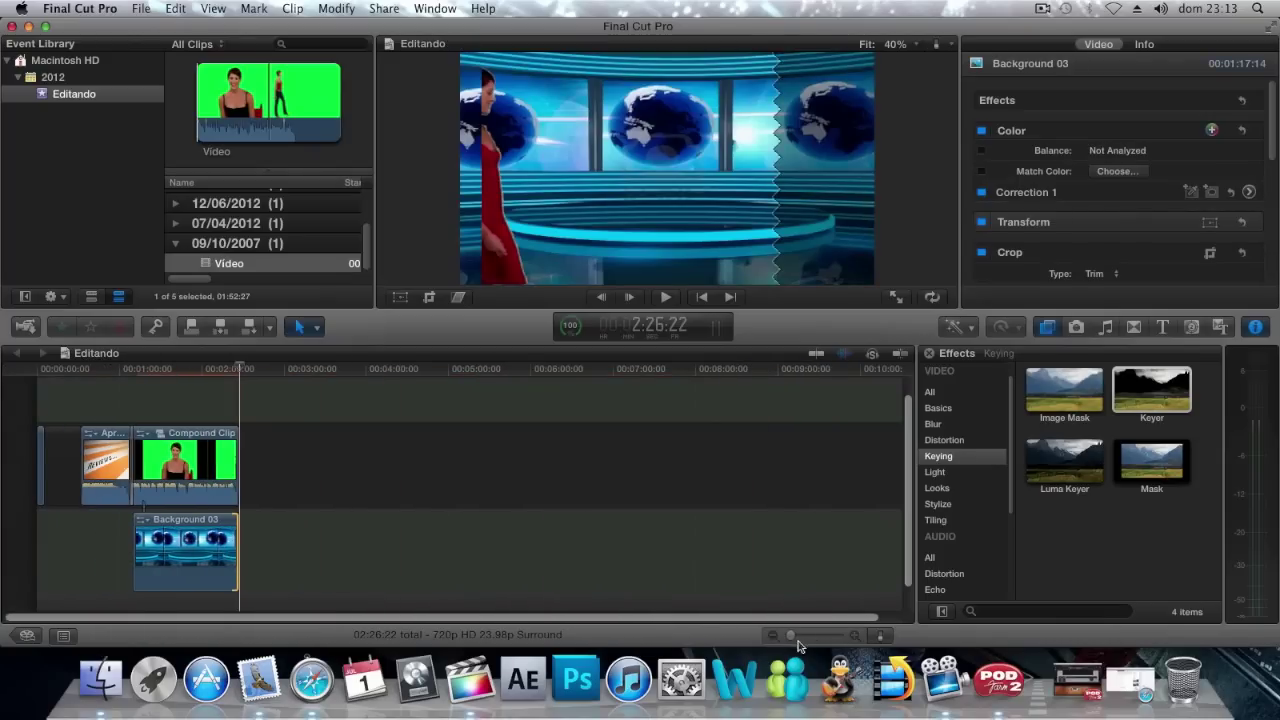
pyautogui.click(856, 637)
pyautogui.click(856, 637)
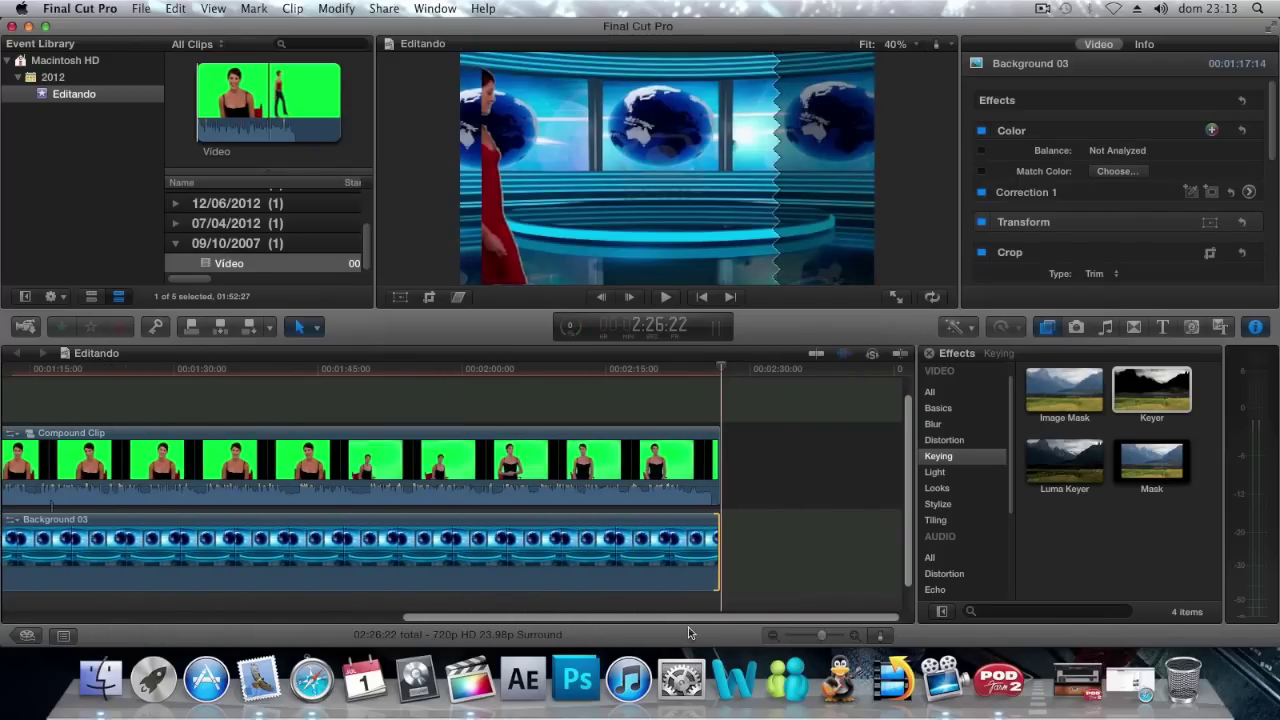
pyautogui.moveTo(680, 622); pyautogui.dragTo(535, 620)
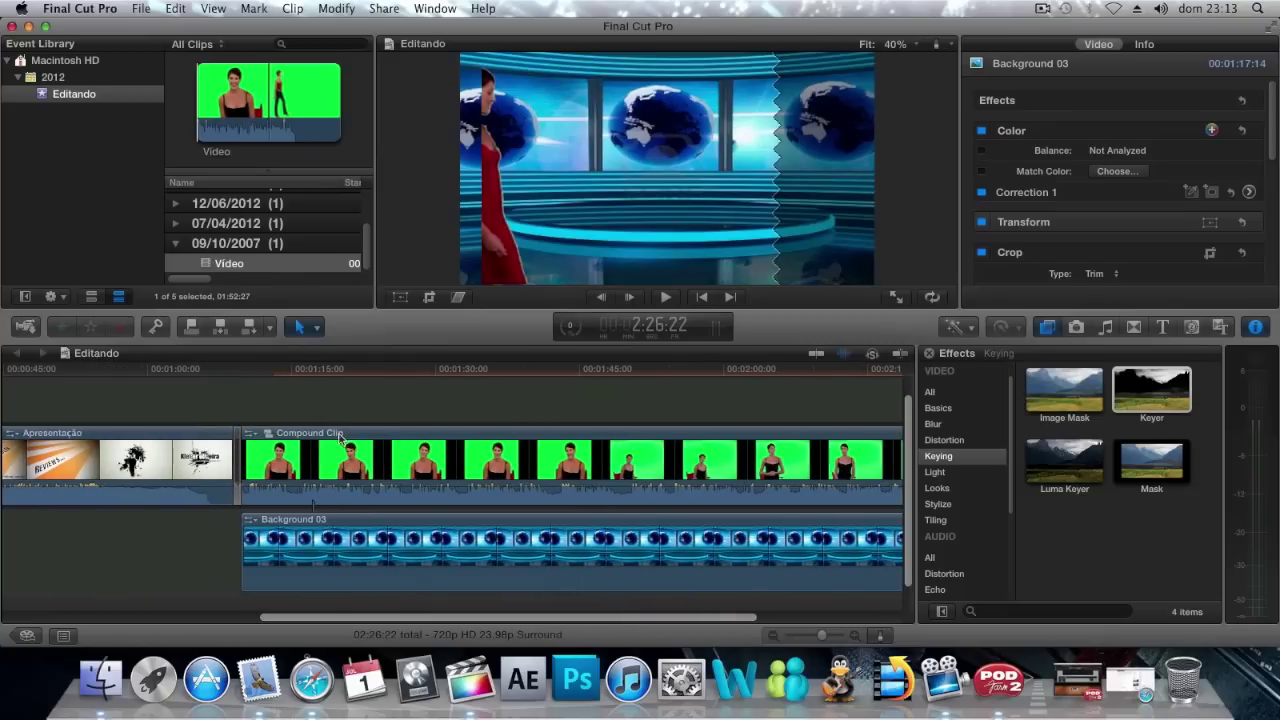
pyautogui.click(279, 409)
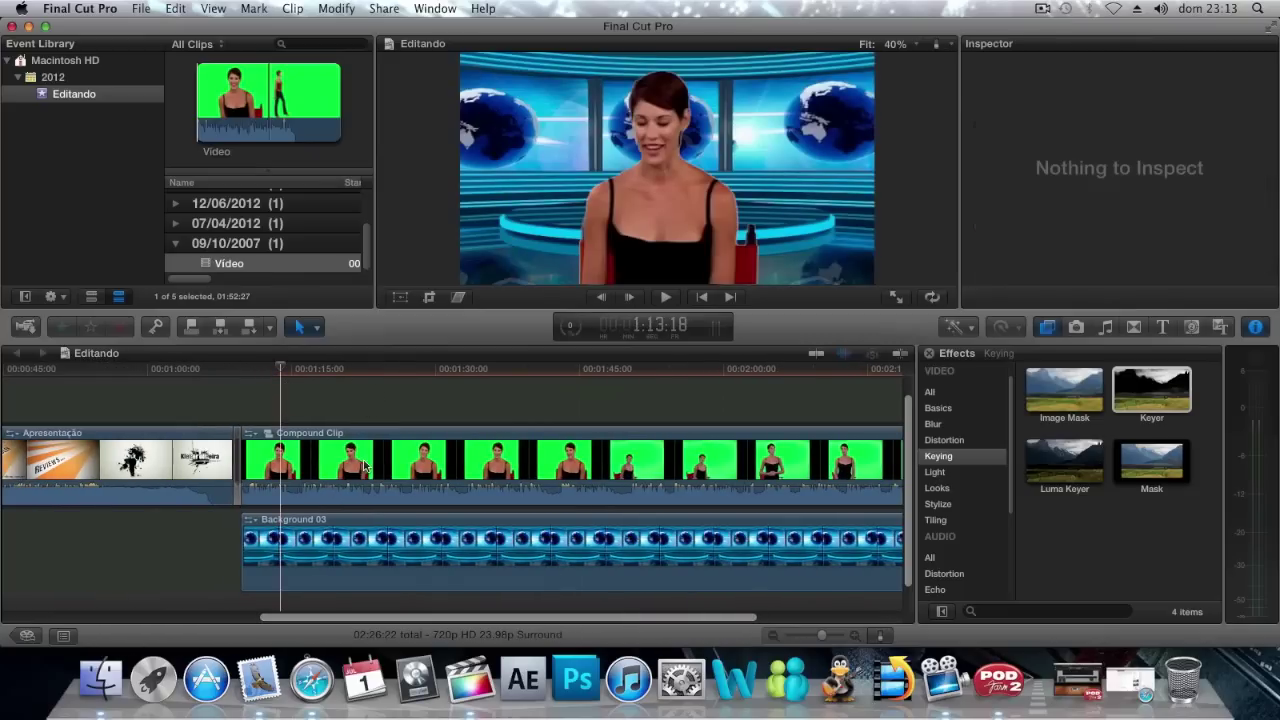
pyautogui.click(332, 407)
pyautogui.click(392, 408)
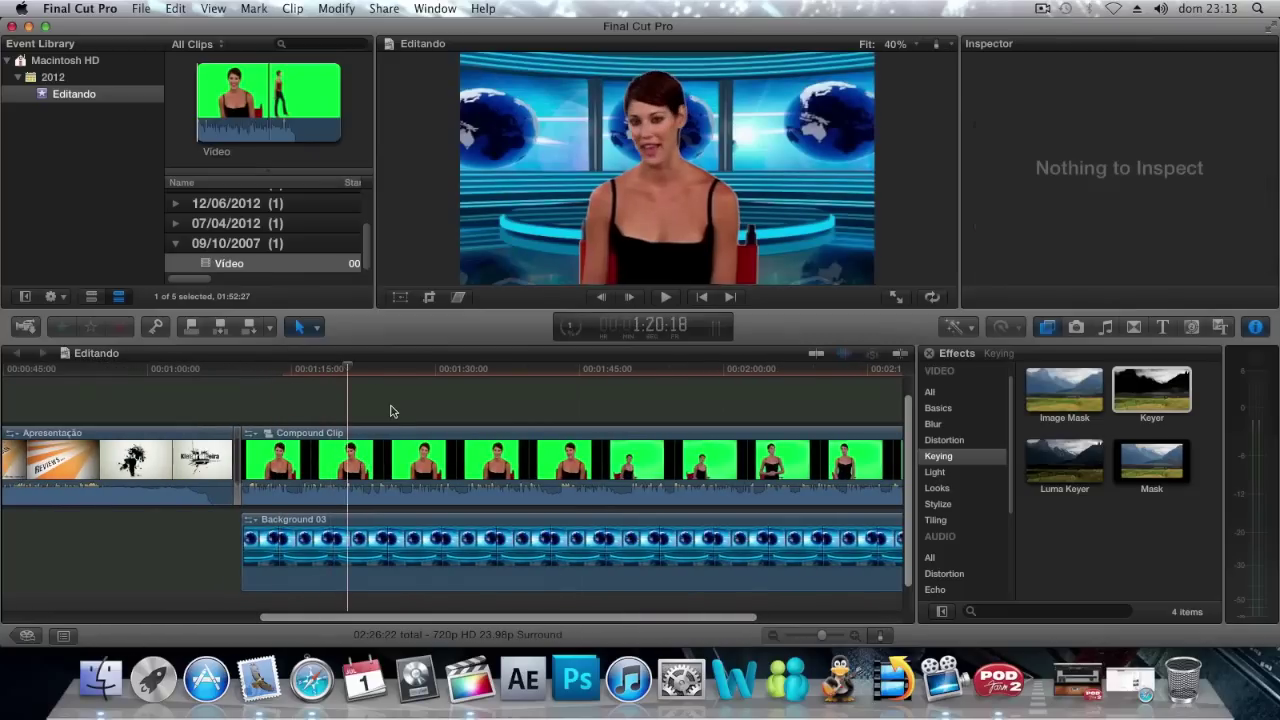
pyautogui.click(437, 411)
pyautogui.click(477, 400)
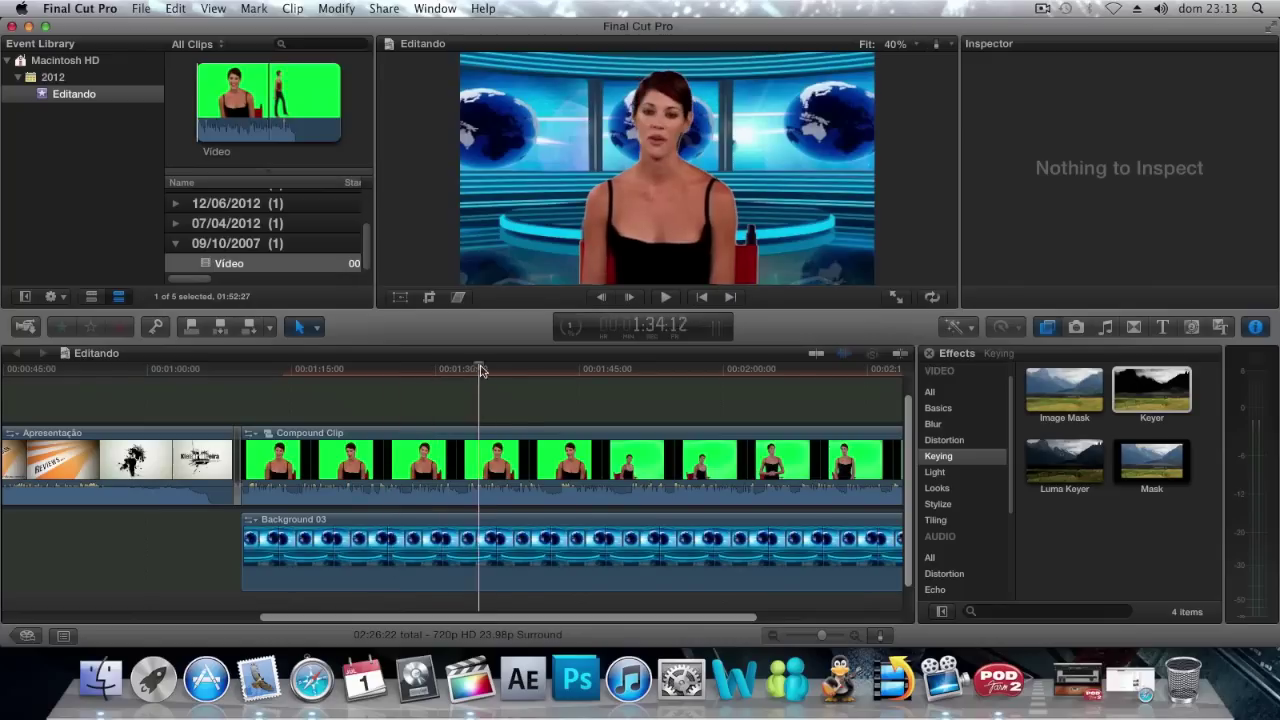
pyautogui.moveTo(480, 370); pyautogui.dragTo(516, 370)
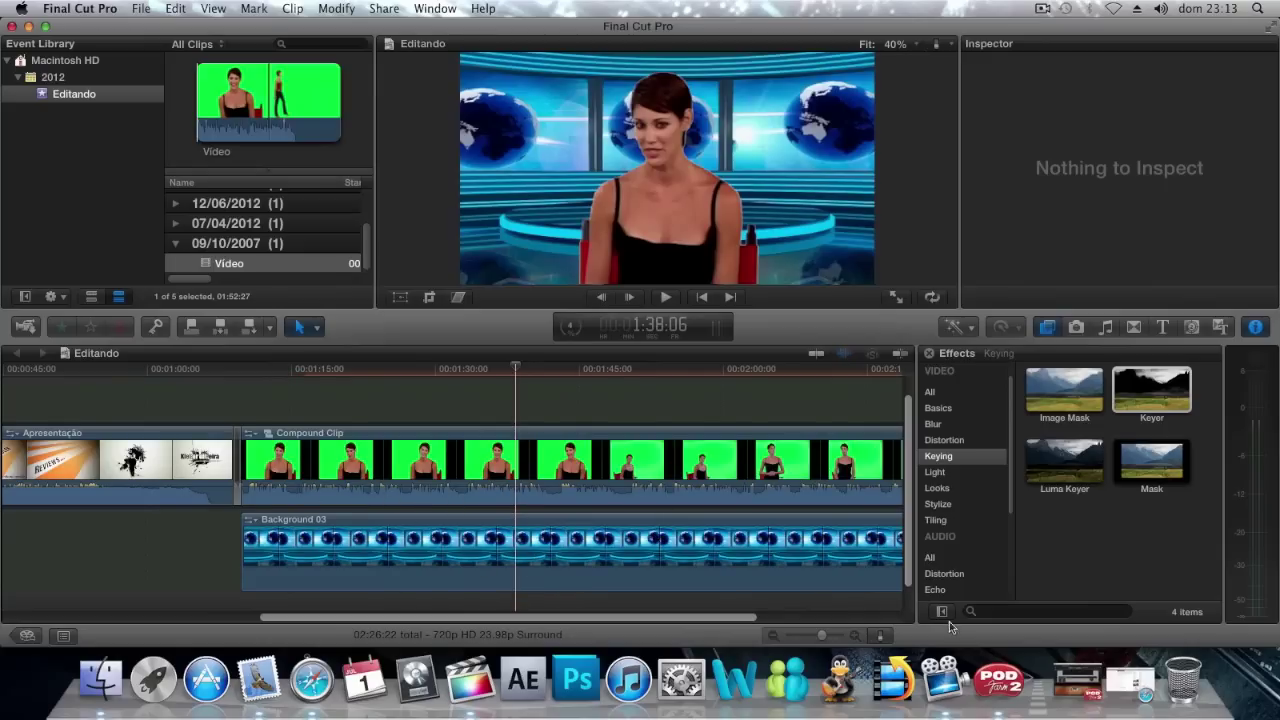
# Make the timeline clips shorter and fit the whole project in the timeline
pyautogui.click(880, 635)
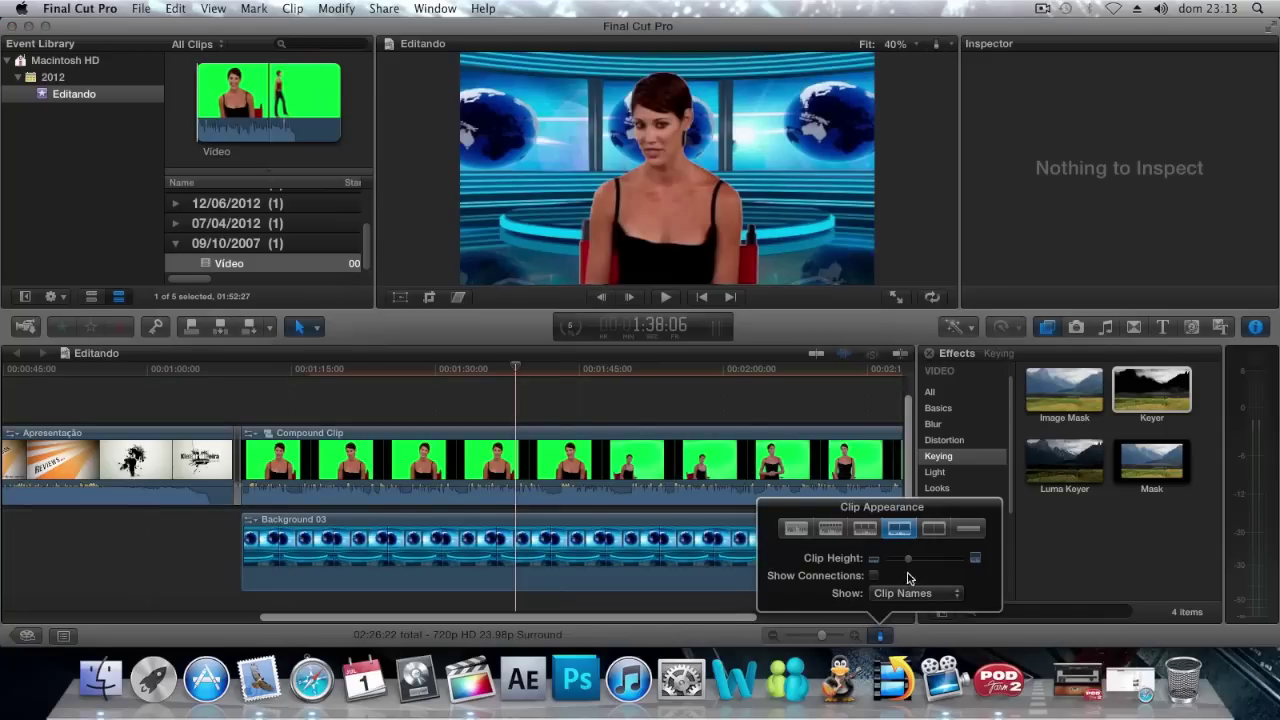
pyautogui.moveTo(903, 565); pyautogui.dragTo(889, 563)
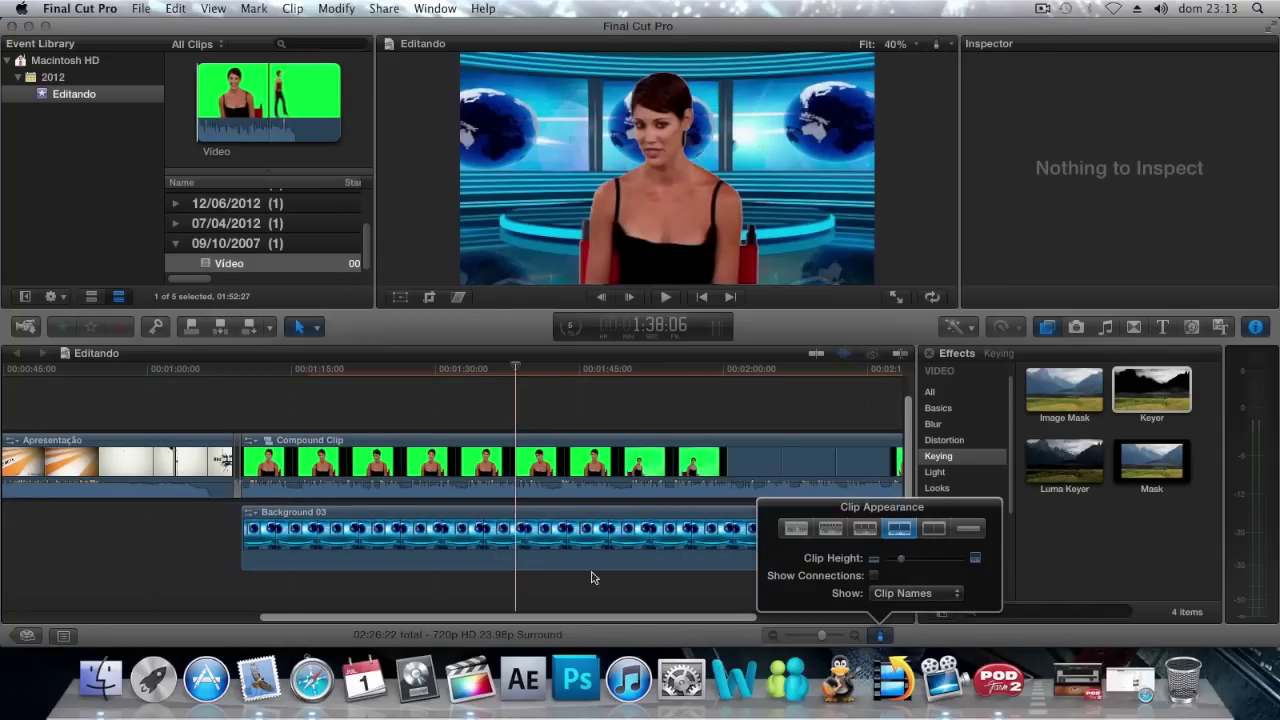
pyautogui.click(584, 582)
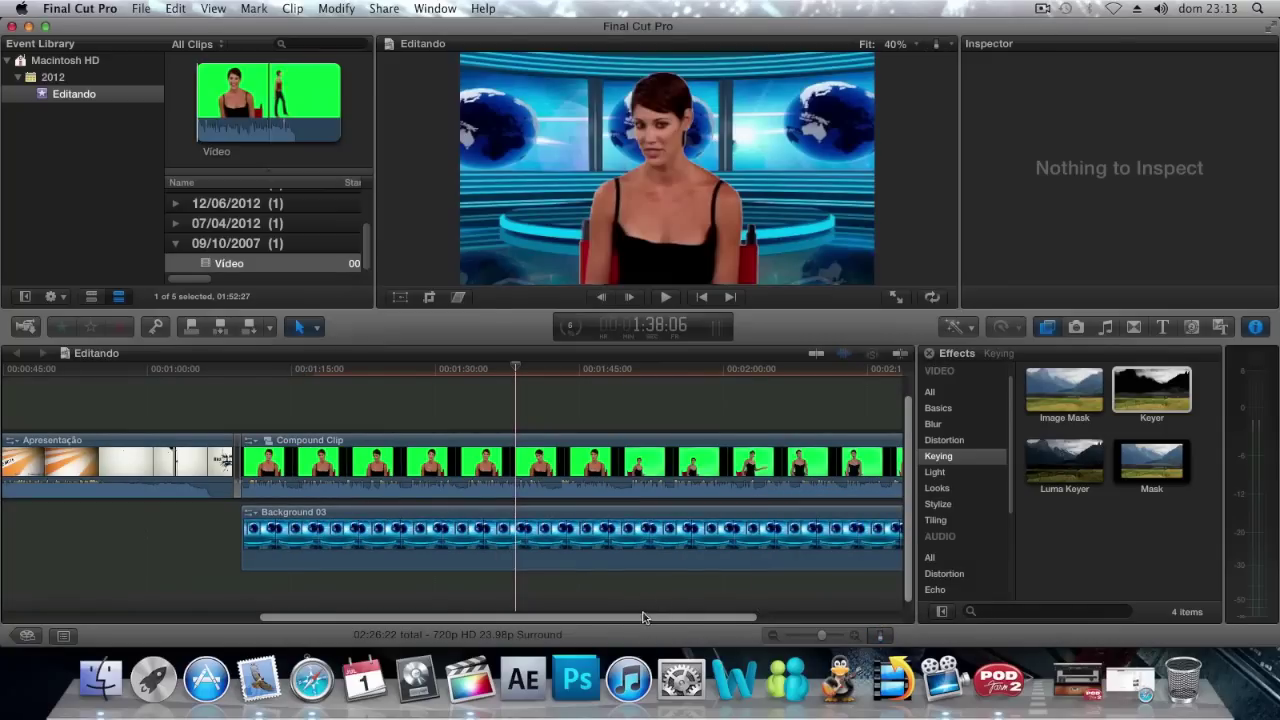
pyautogui.click(771, 636)
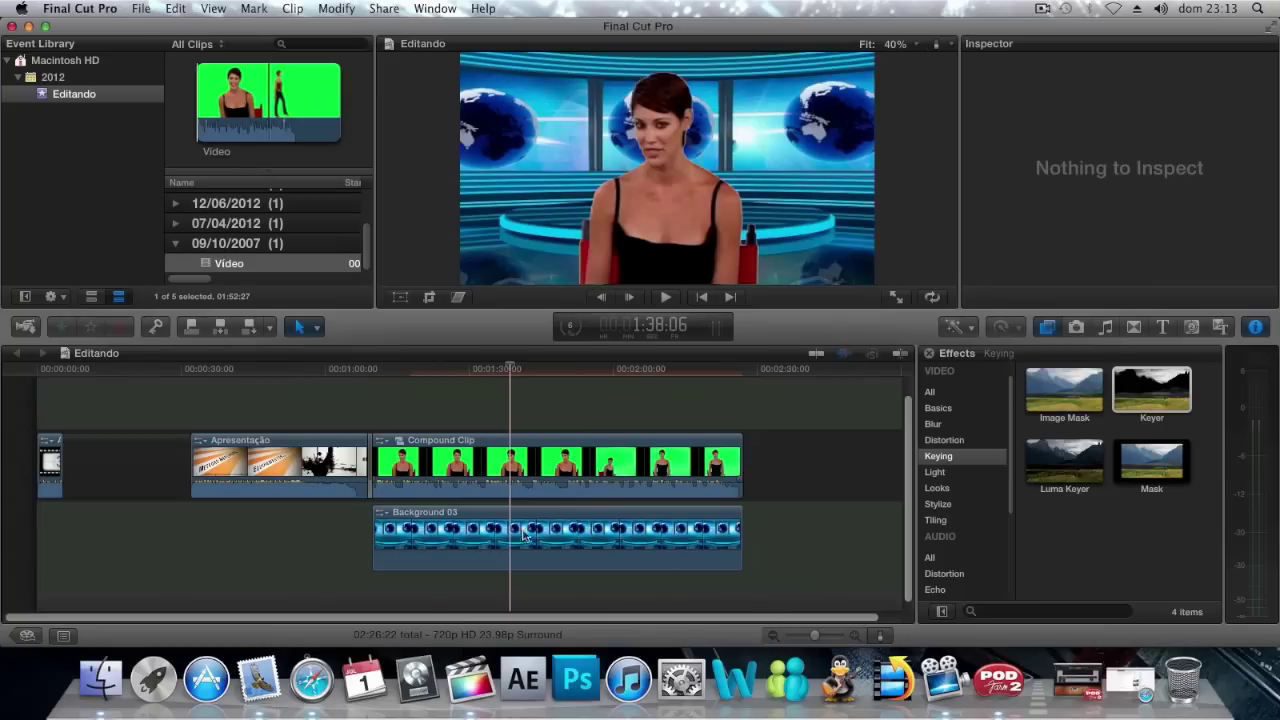
# Combine presenter and Background 03 into a compound clip and park the playhead at 1:27:20
pyautogui.moveTo(784, 556)
pyautogui.mouseDown()
pyautogui.moveTo(715, 501)
pyautogui.moveTo(632, 466)
pyautogui.mouseUp()
pyautogui.rightClick(589, 465)
pyautogui.click(634, 346)
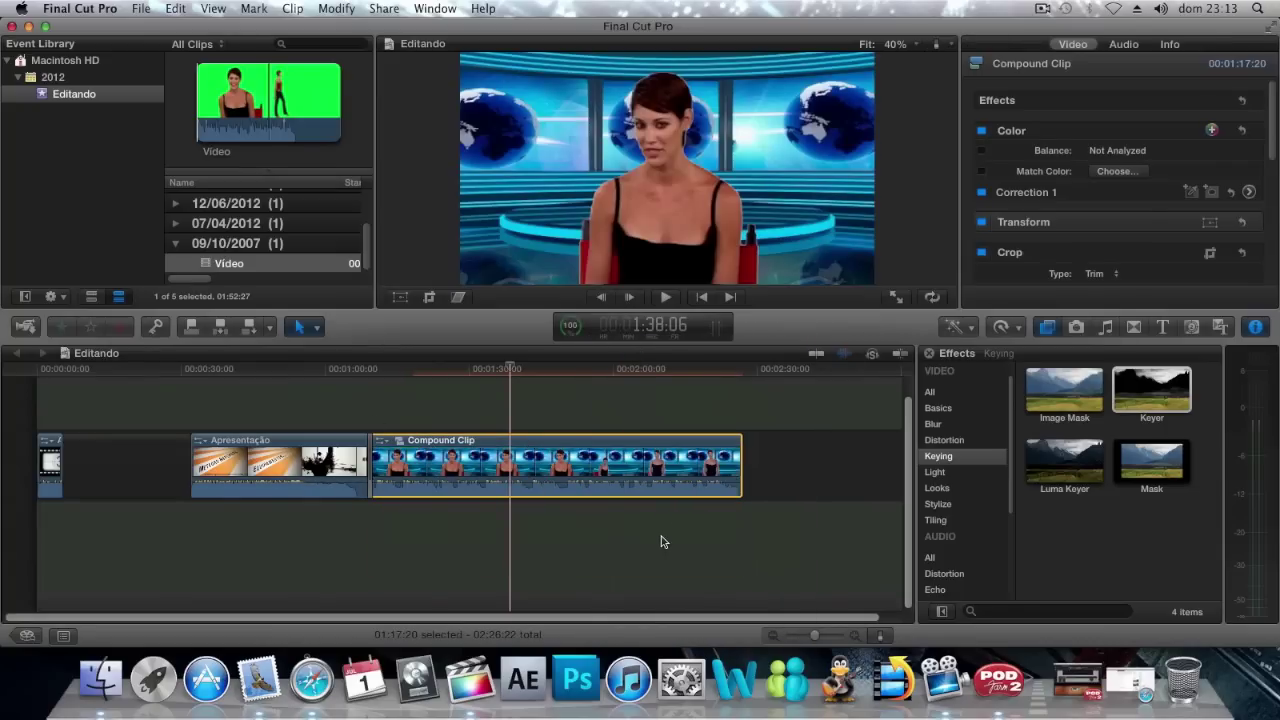
pyautogui.click(457, 522)
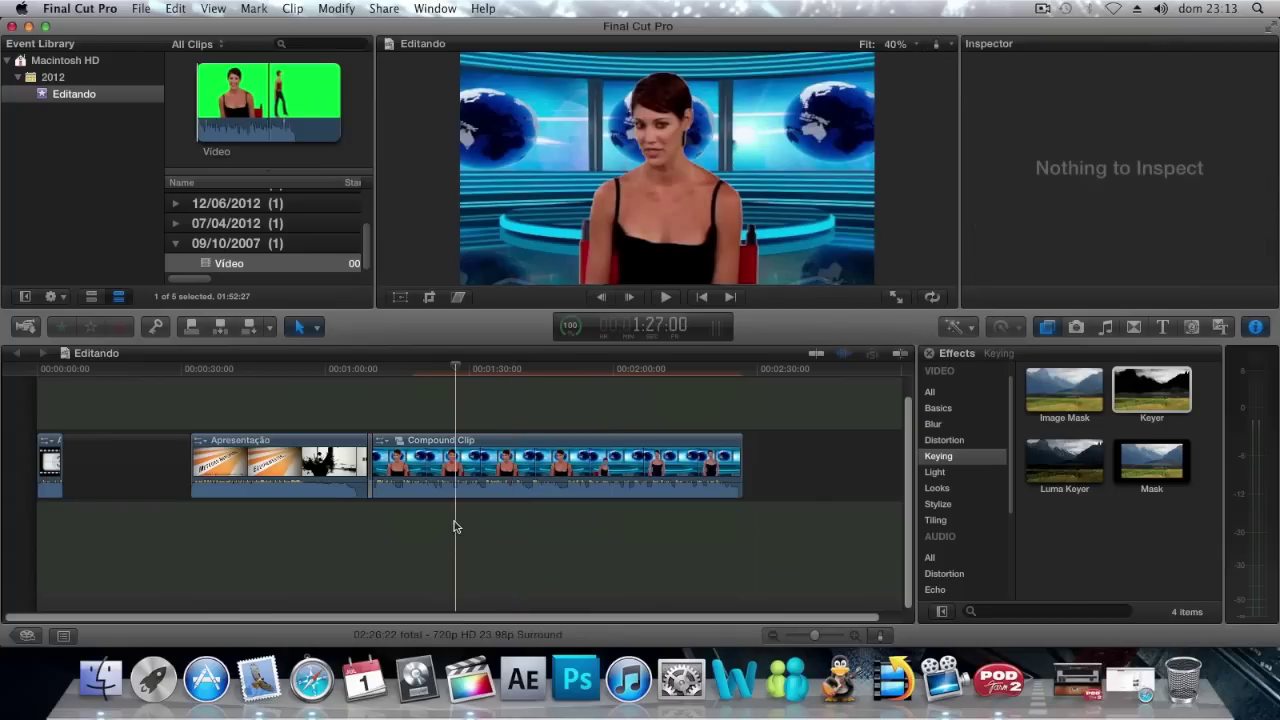
pyautogui.click(426, 519)
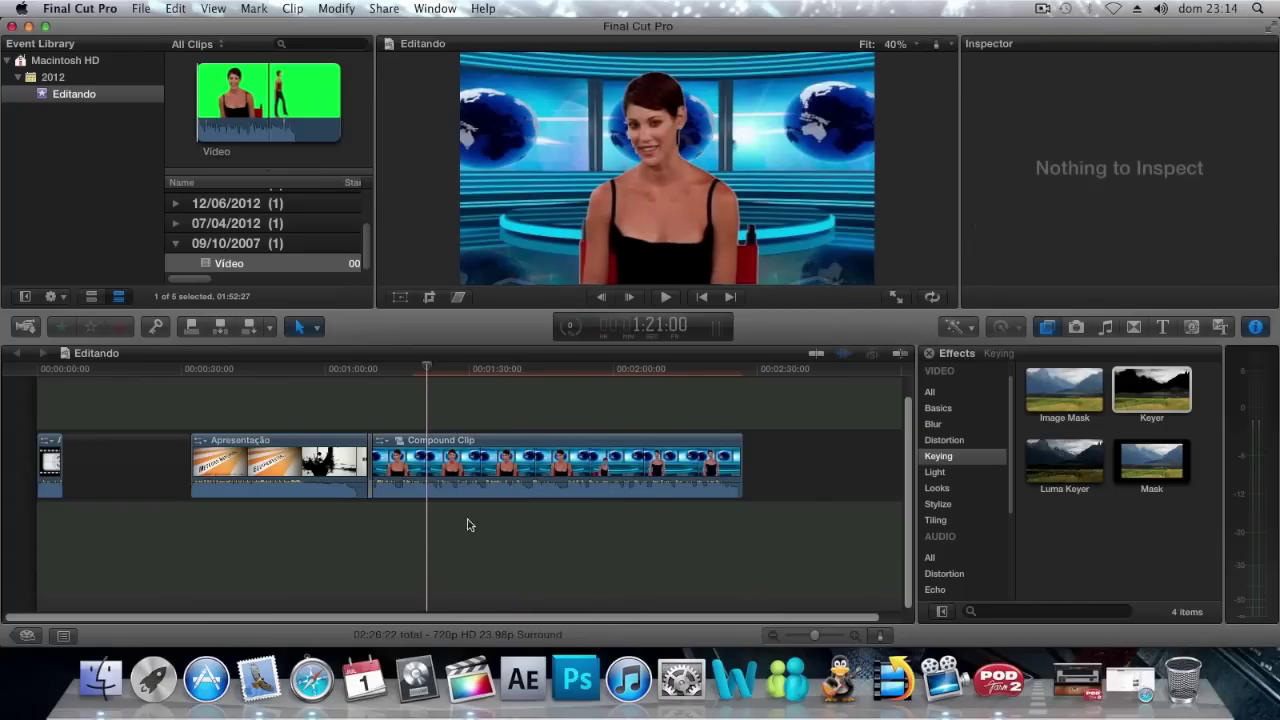
pyautogui.click(459, 523)
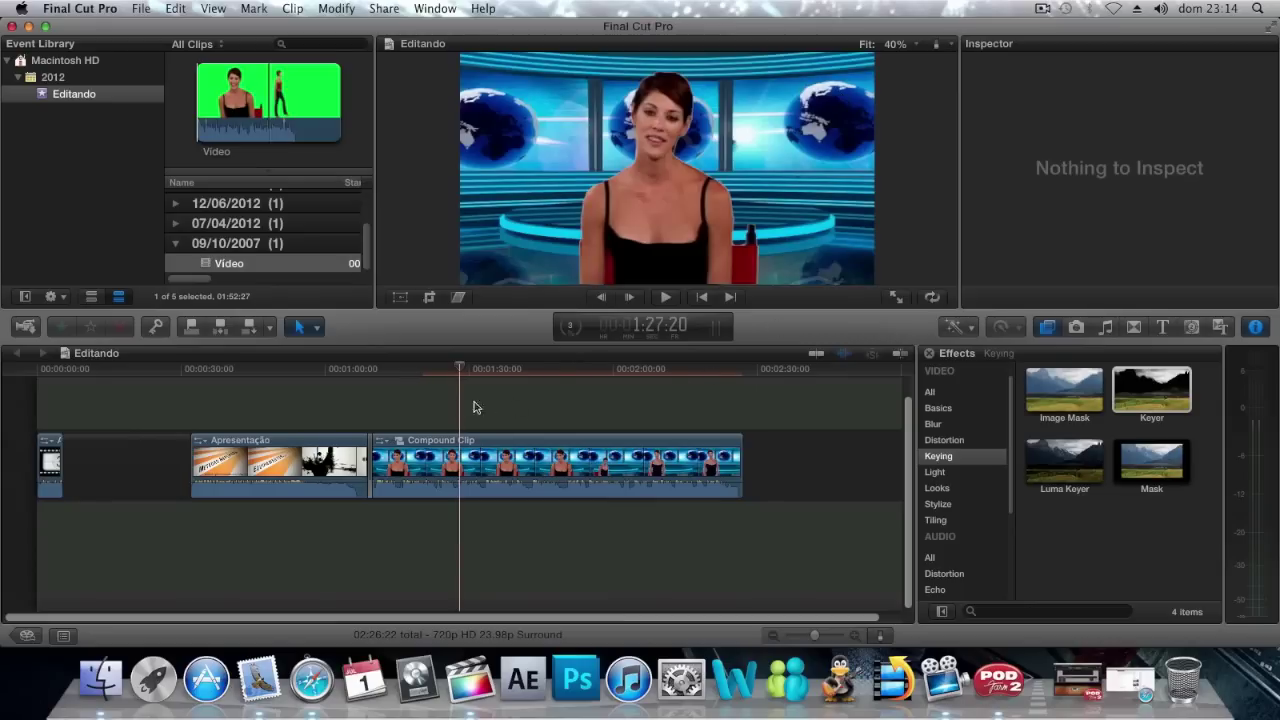
# Select Logo Meteoro.jpg in the Final Cut Projects folder and drag it into Final Cut Pro
pyautogui.moveTo(1, 1)
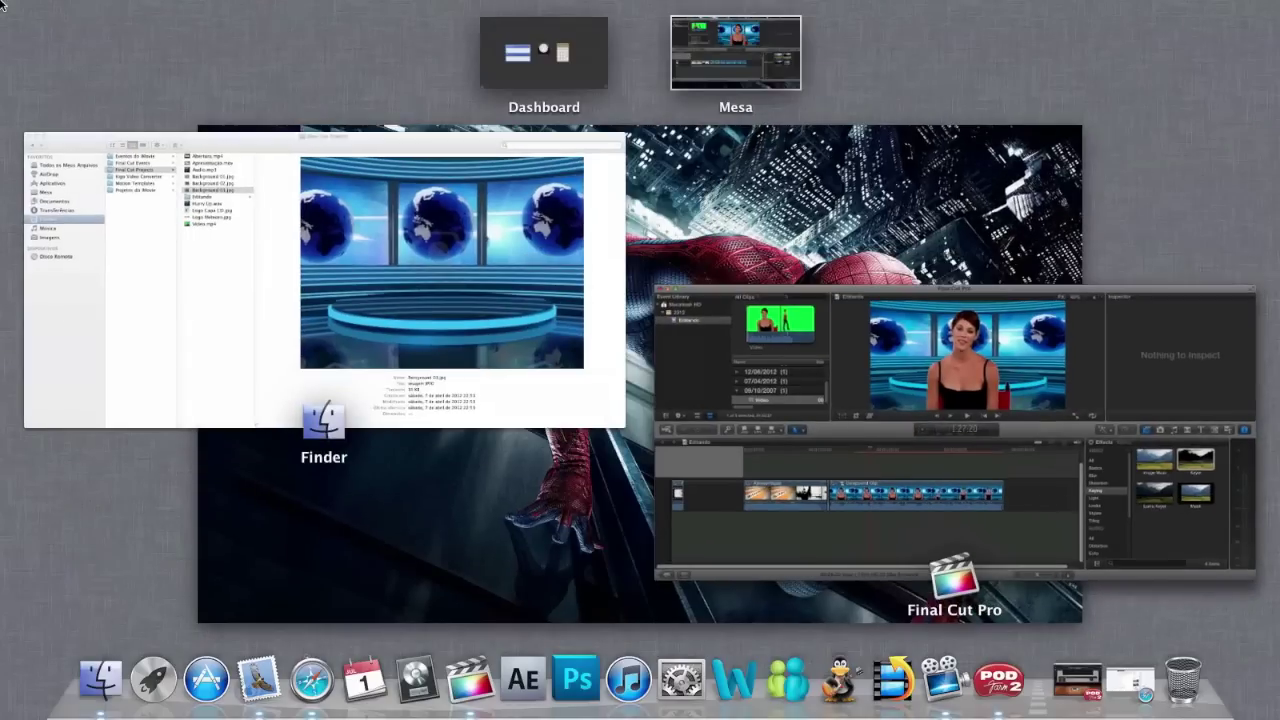
pyautogui.click(271, 262)
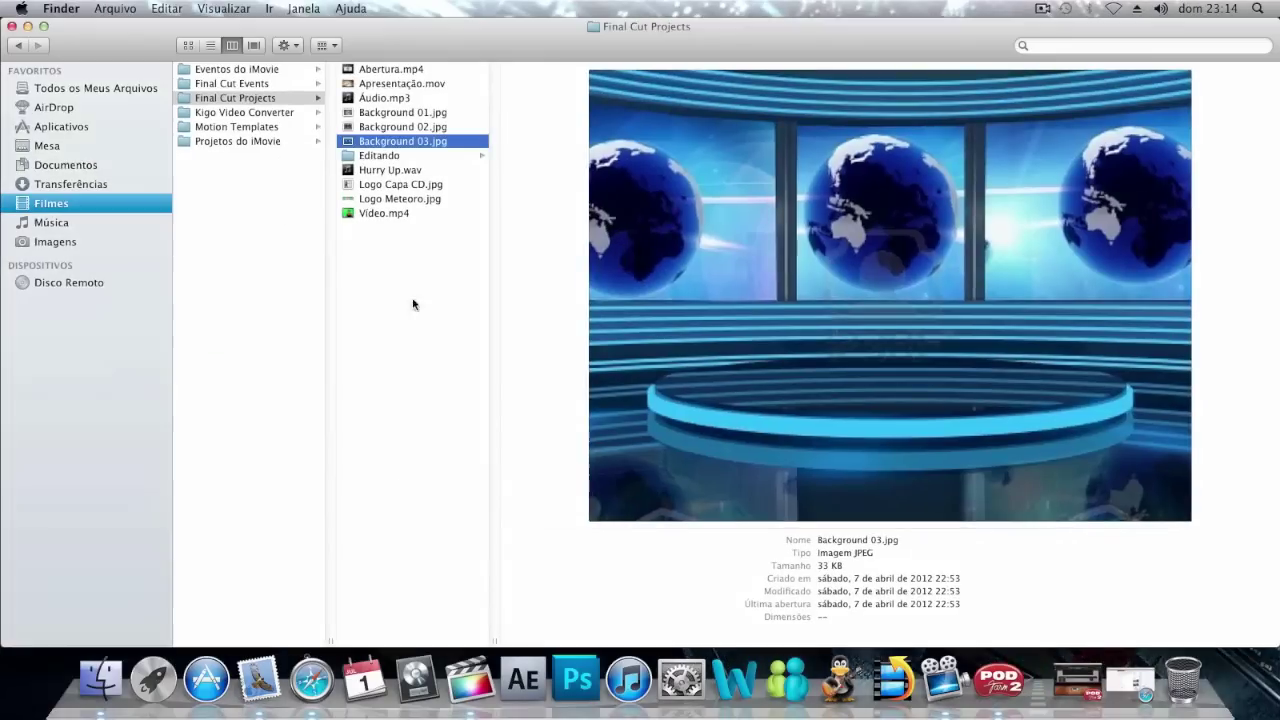
pyautogui.click(379, 200)
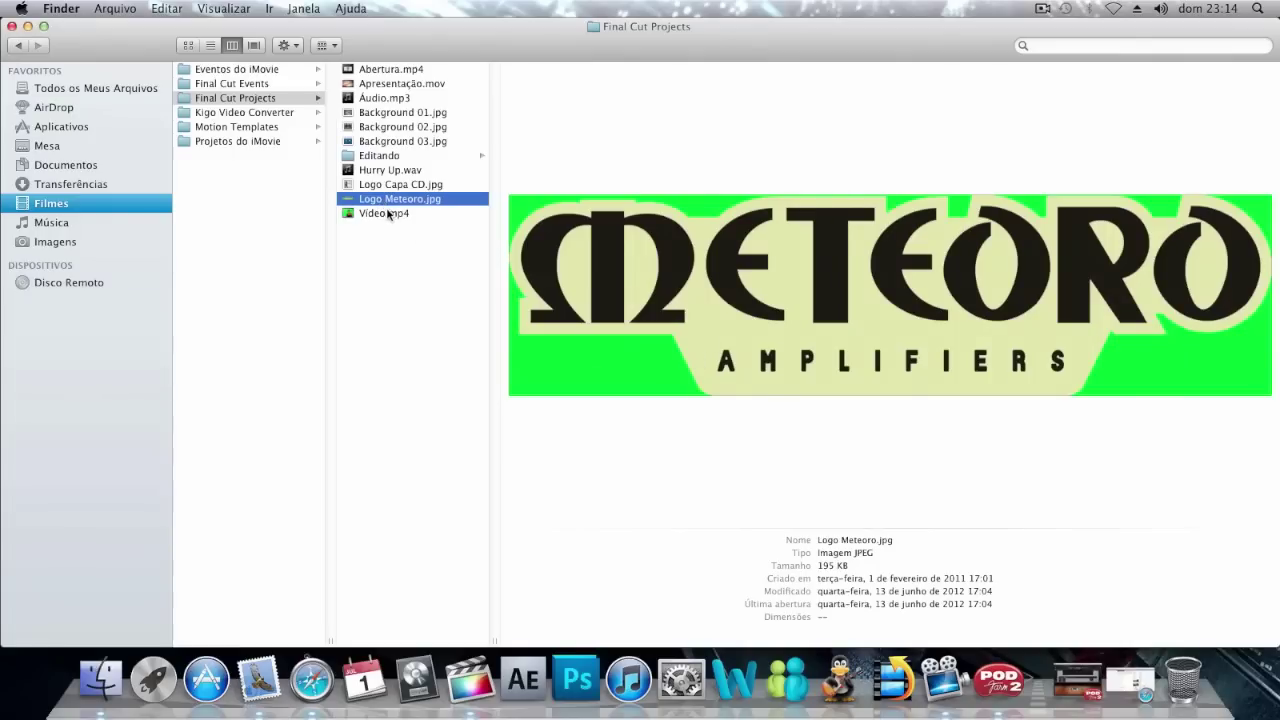
pyautogui.moveTo(392, 198); pyautogui.dragTo(449, 658)
pyautogui.moveTo(449, 658)
pyautogui.mouseDown()
pyautogui.moveTo(466, 689)
pyautogui.moveTo(481, 506)
pyautogui.mouseUp()
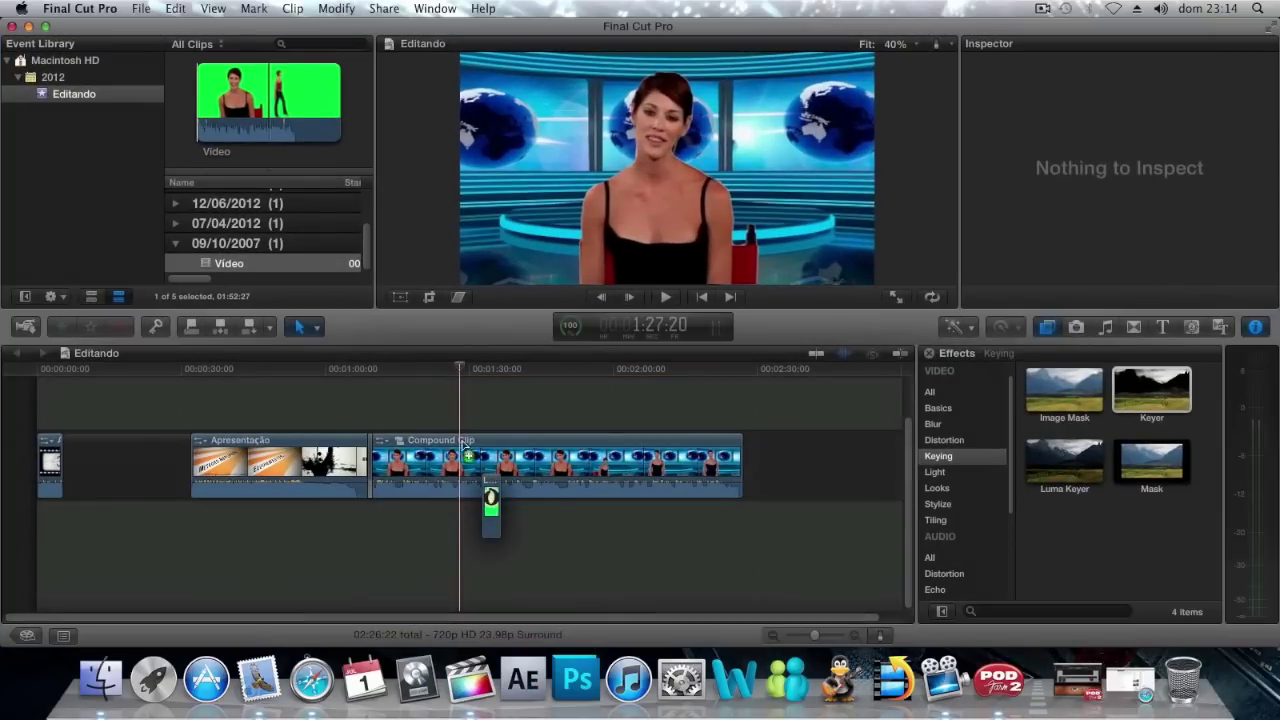
# Connect Logo Meteoro above the Compound Clip at the playhead, nudging it slightly earlier
pyautogui.moveTo(481, 506); pyautogui.dragTo(463, 405)
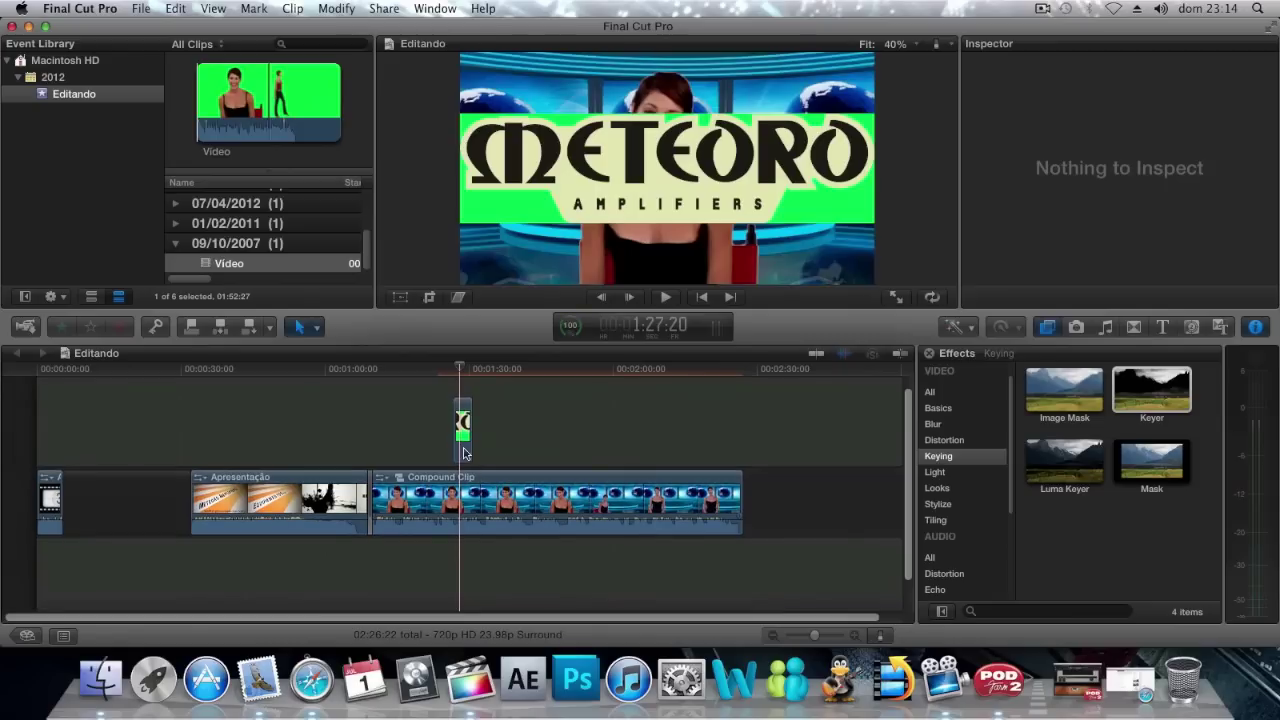
pyautogui.click(463, 452)
pyautogui.moveTo(463, 452); pyautogui.dragTo(435, 392)
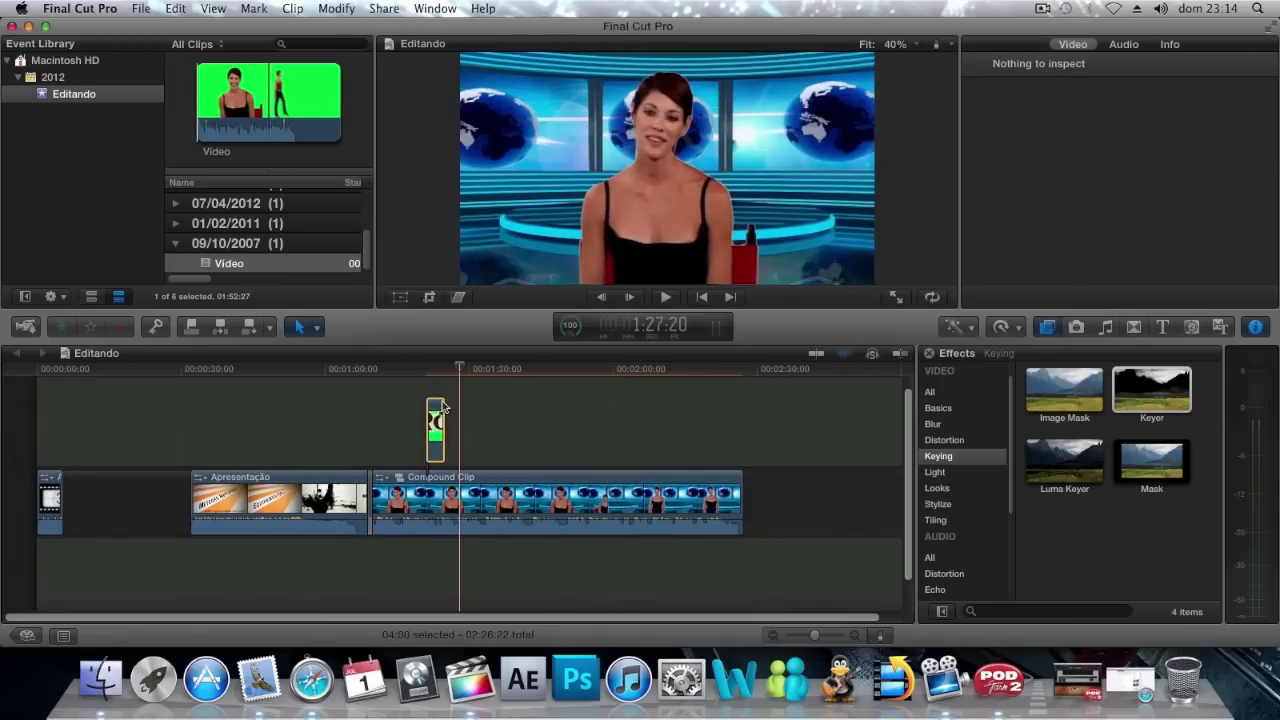
pyautogui.click(435, 392)
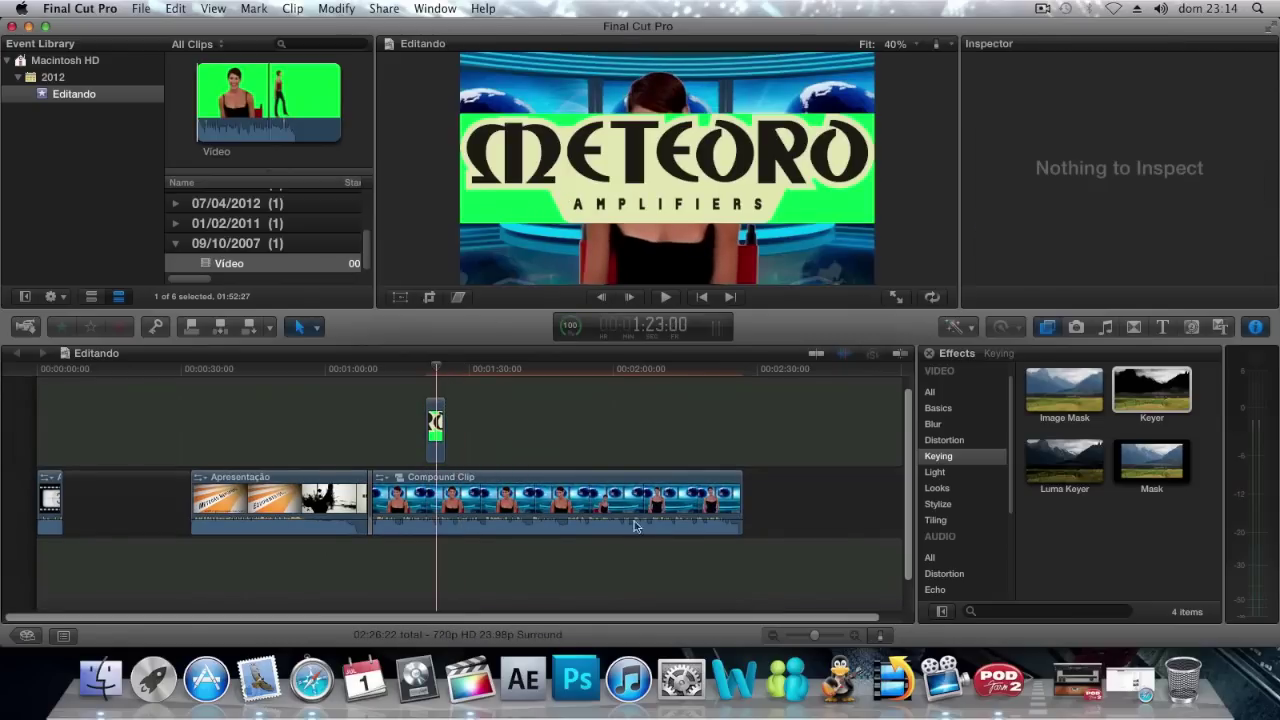
pyautogui.click(854, 635)
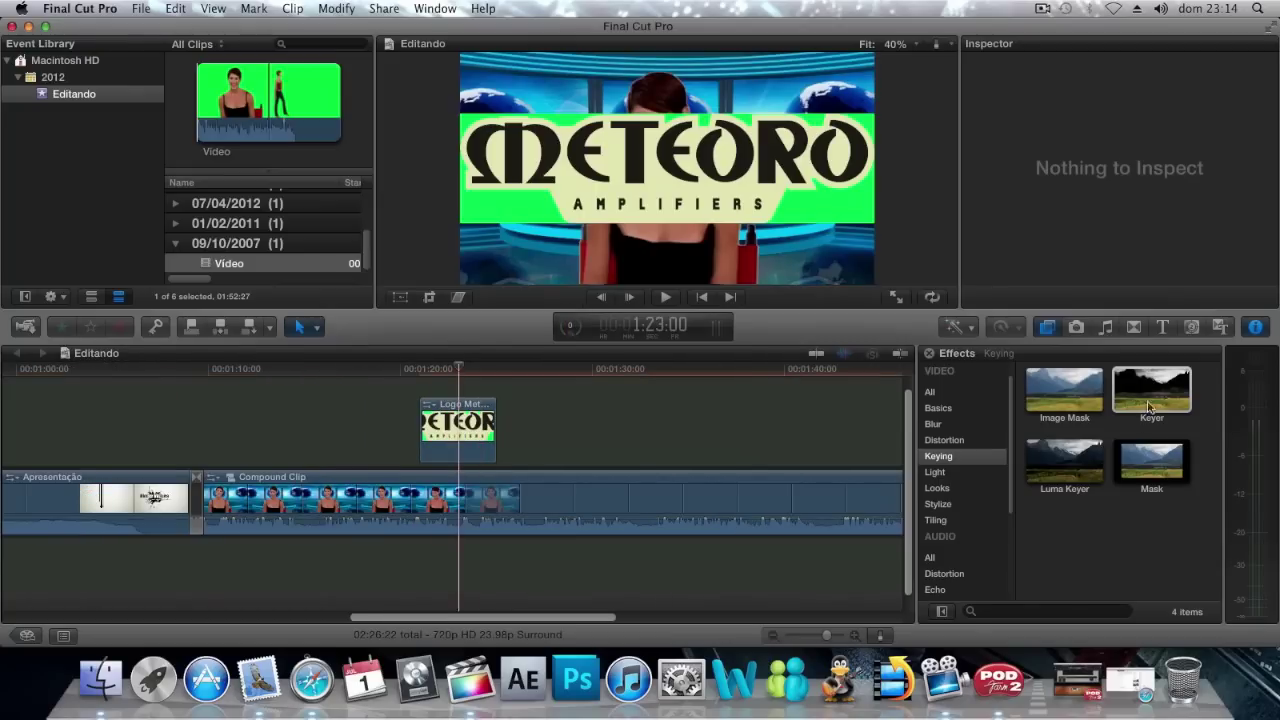
# Key out the logo's green with Keyer and scale it down to about 44% with Transform
pyautogui.moveTo(1148, 407); pyautogui.dragTo(461, 433)
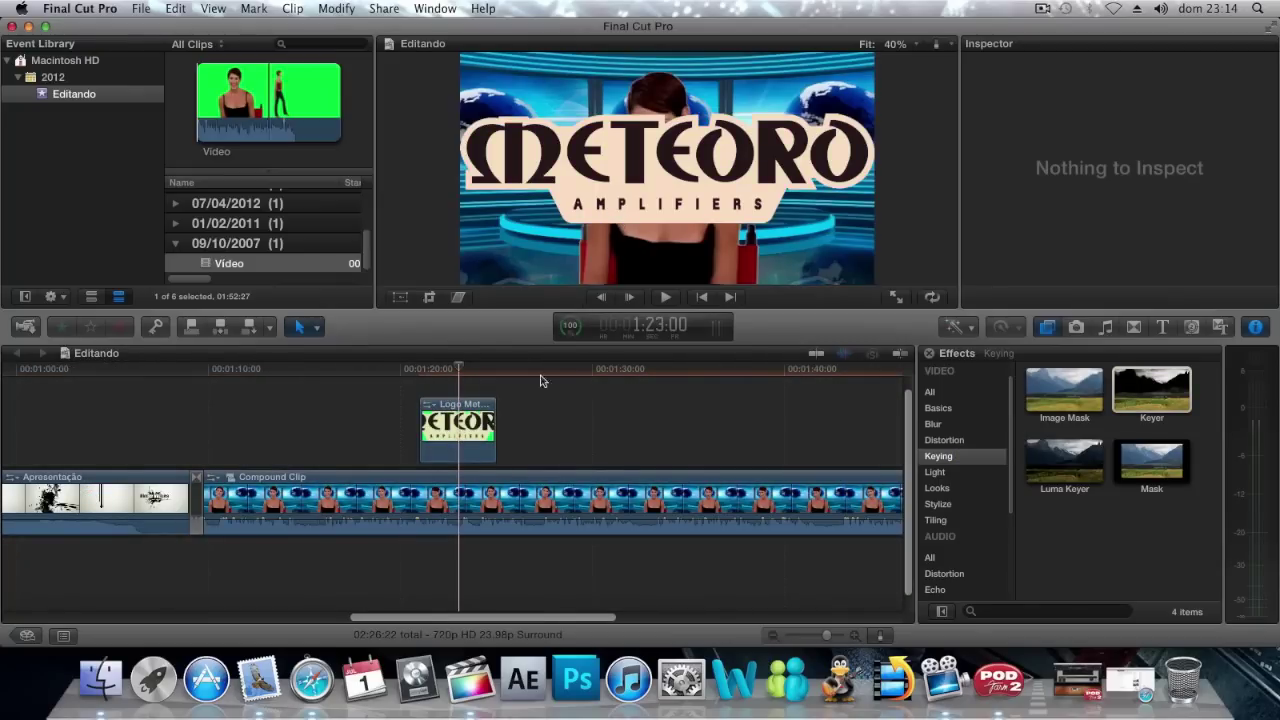
pyautogui.click(458, 433)
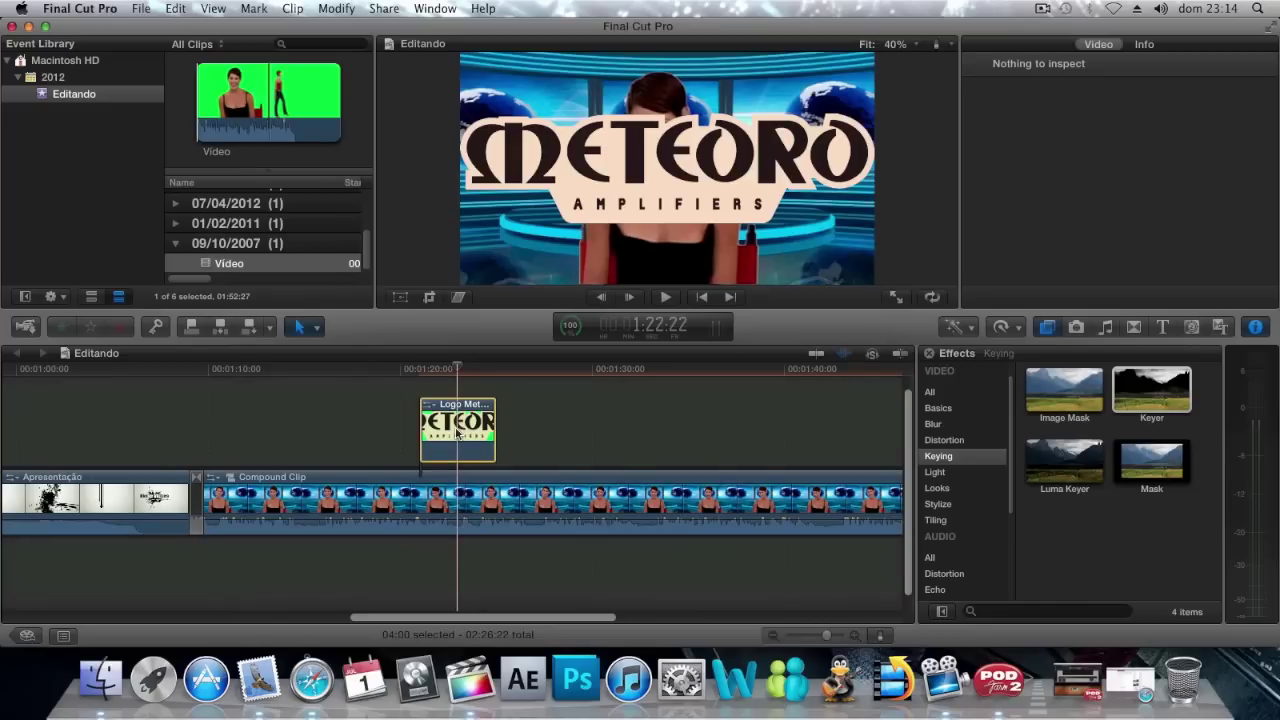
pyautogui.click(400, 297)
pyautogui.moveTo(467, 121); pyautogui.dragTo(569, 152)
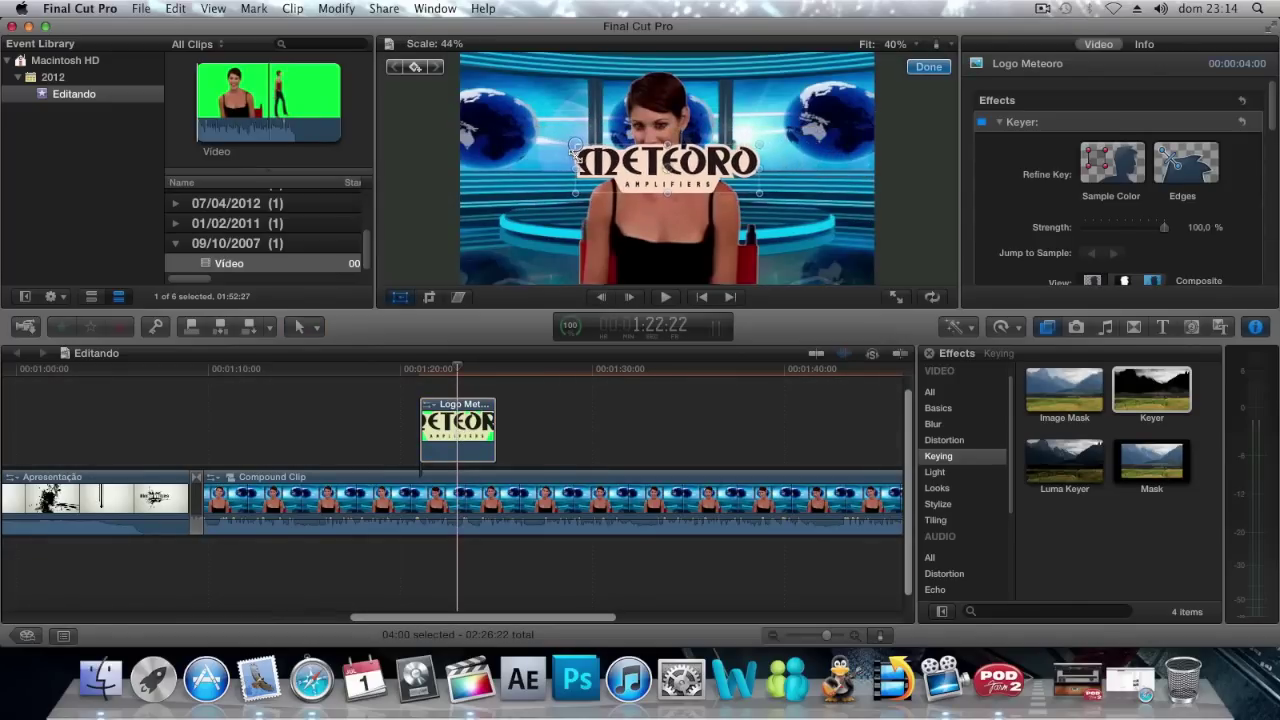
# Scale the Meteoro logo to about 36% and place it in the frame's lower-right corner
pyautogui.moveTo(569, 152); pyautogui.dragTo(577, 147)
pyautogui.moveTo(761, 143); pyautogui.dragTo(740, 151)
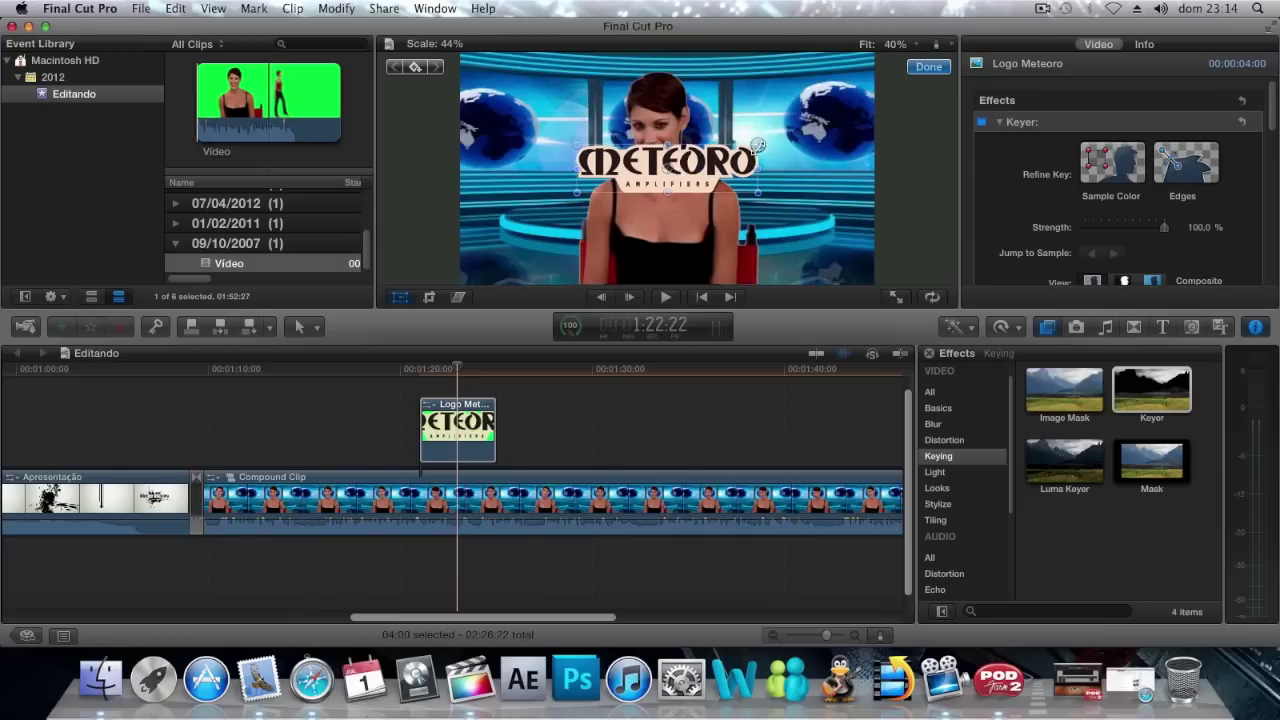
pyautogui.moveTo(725, 175)
pyautogui.mouseDown()
pyautogui.moveTo(601, 123)
pyautogui.moveTo(864, 270)
pyautogui.mouseUp()
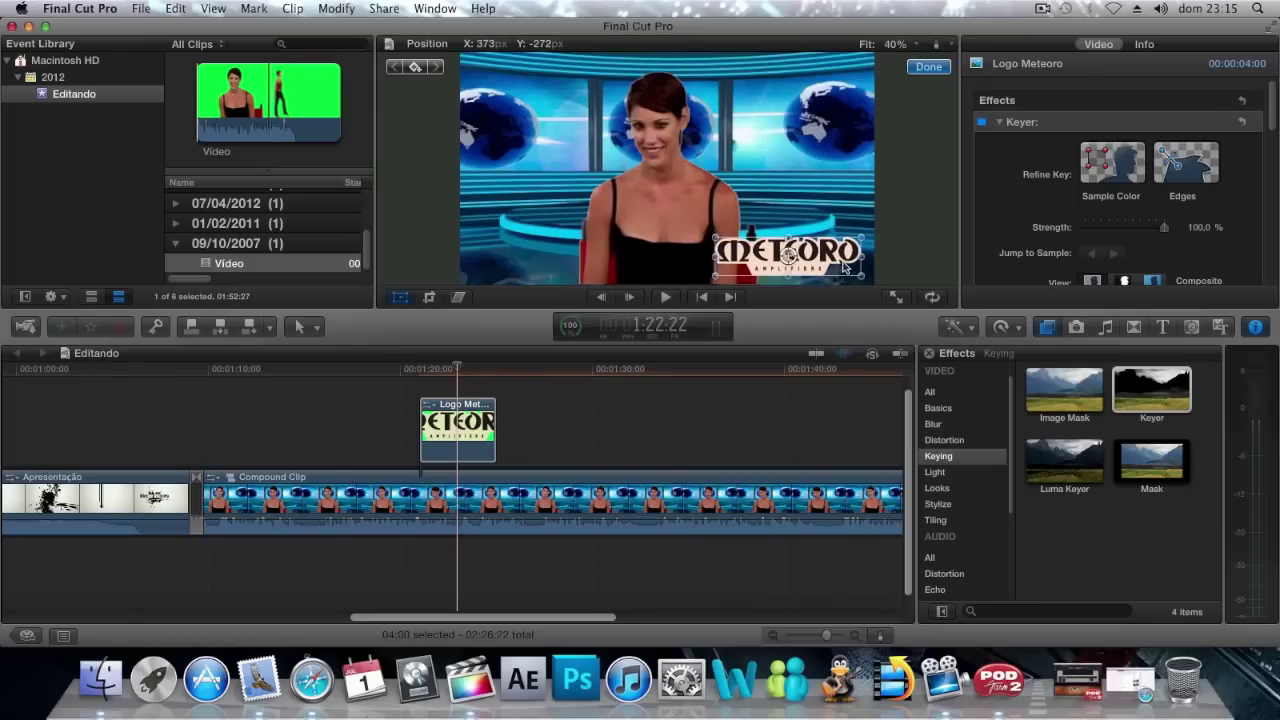
pyautogui.moveTo(721, 243); pyautogui.dragTo(778, 262)
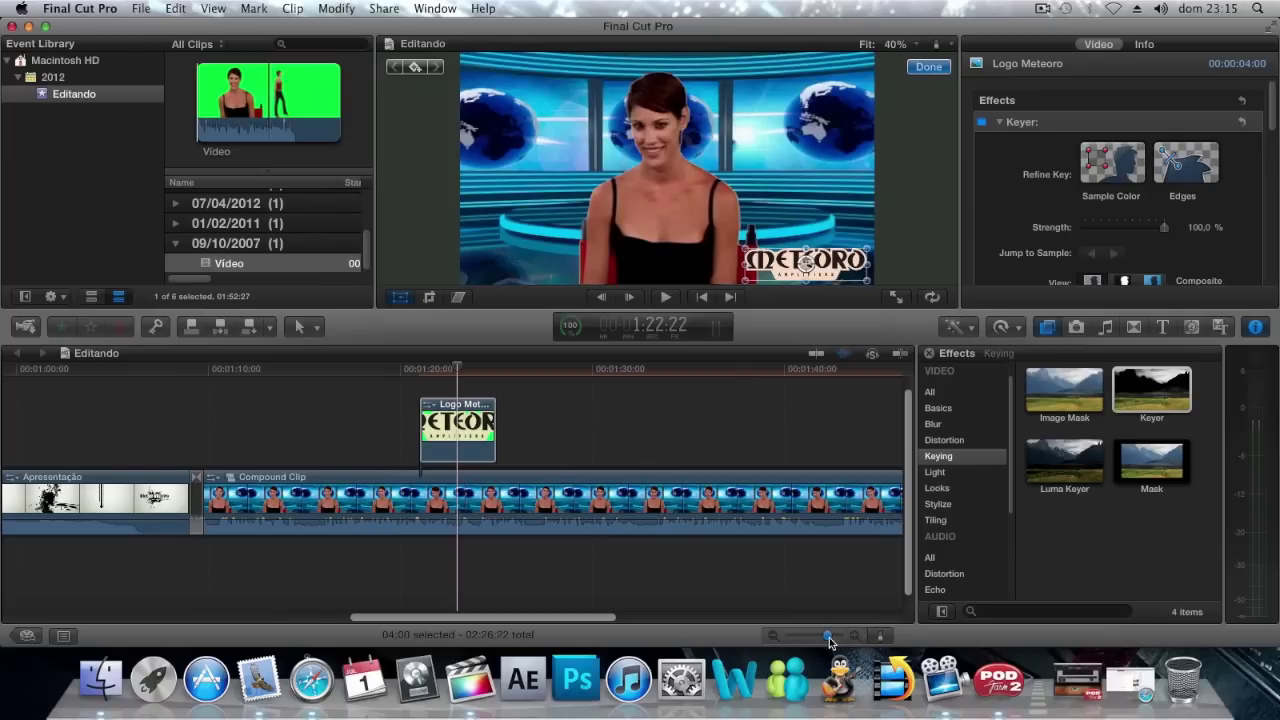
pyautogui.moveTo(829, 641); pyautogui.dragTo(832, 641)
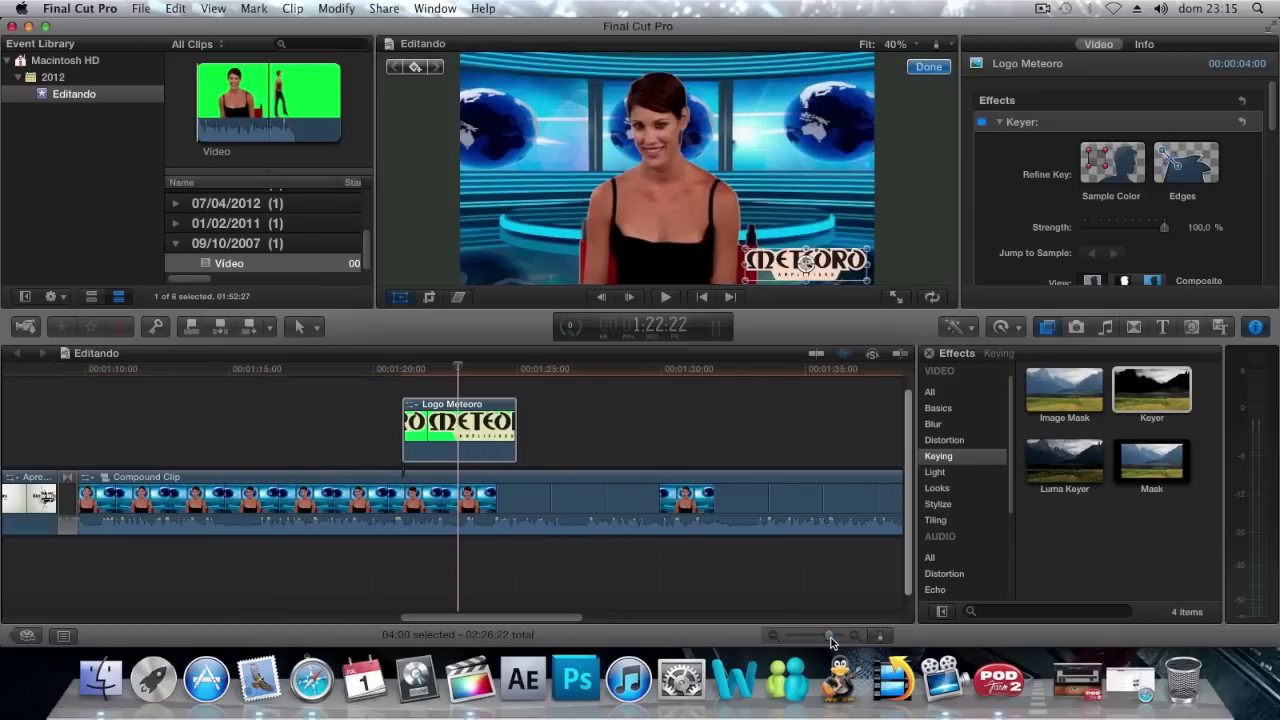
# Add short opacity fade-in and fade-out handles to the Logo Meteoro clip
pyautogui.rightClick(417, 409)
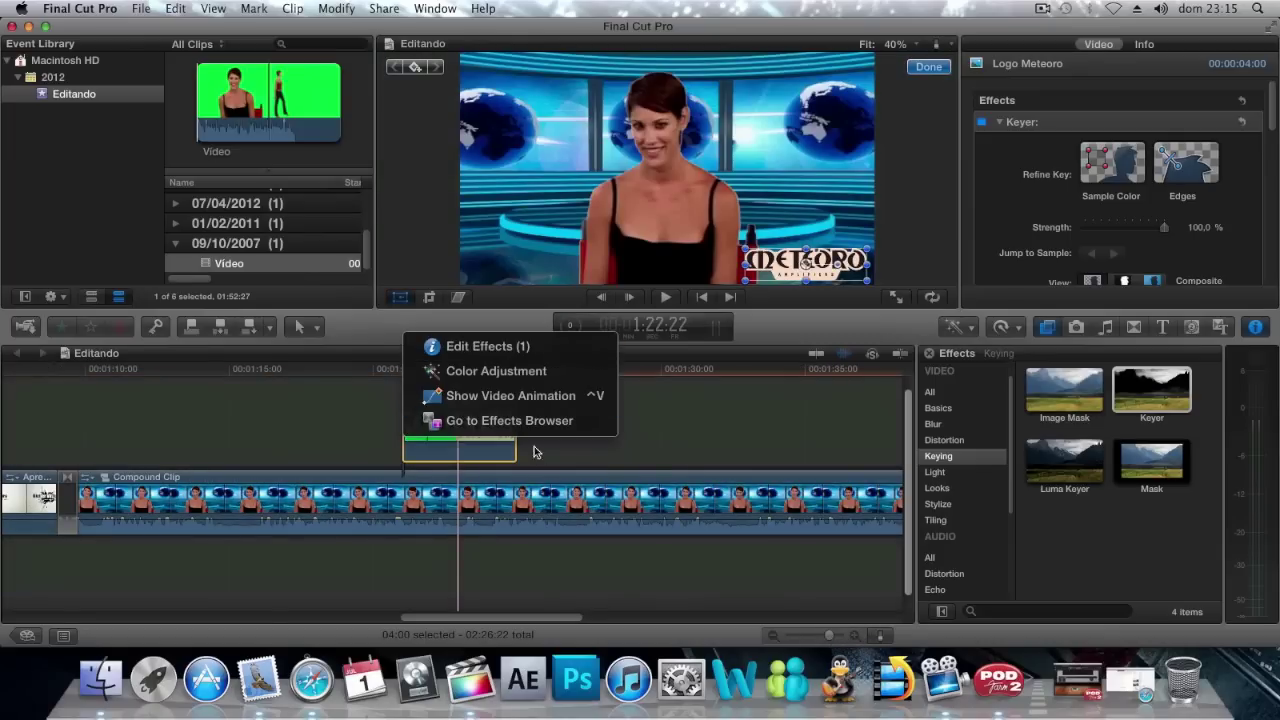
pyautogui.click(472, 397)
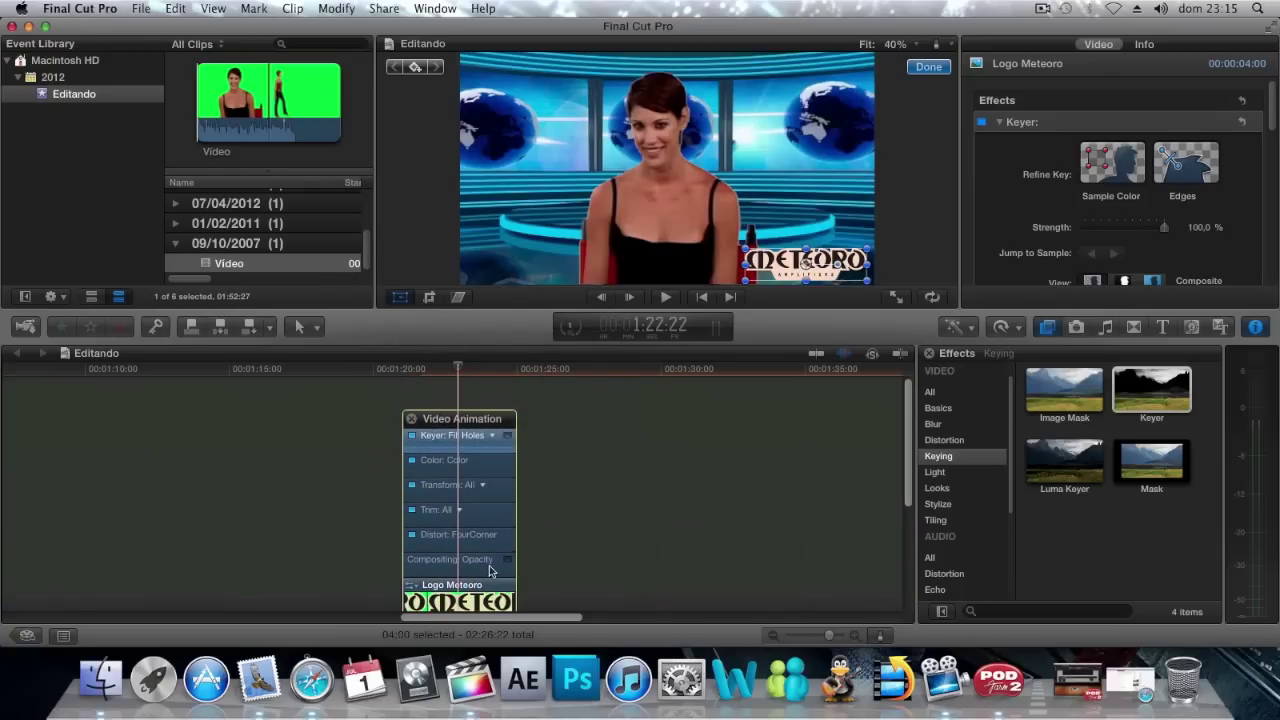
pyautogui.click(508, 560)
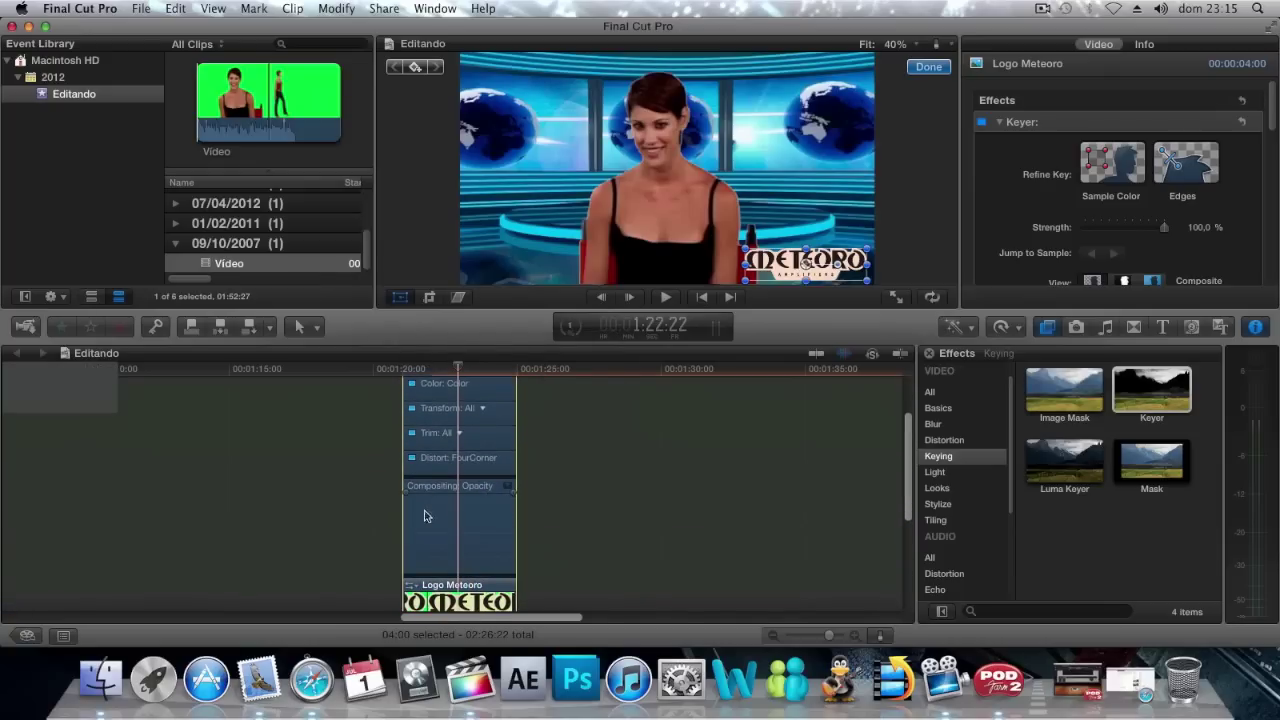
pyautogui.click(410, 491)
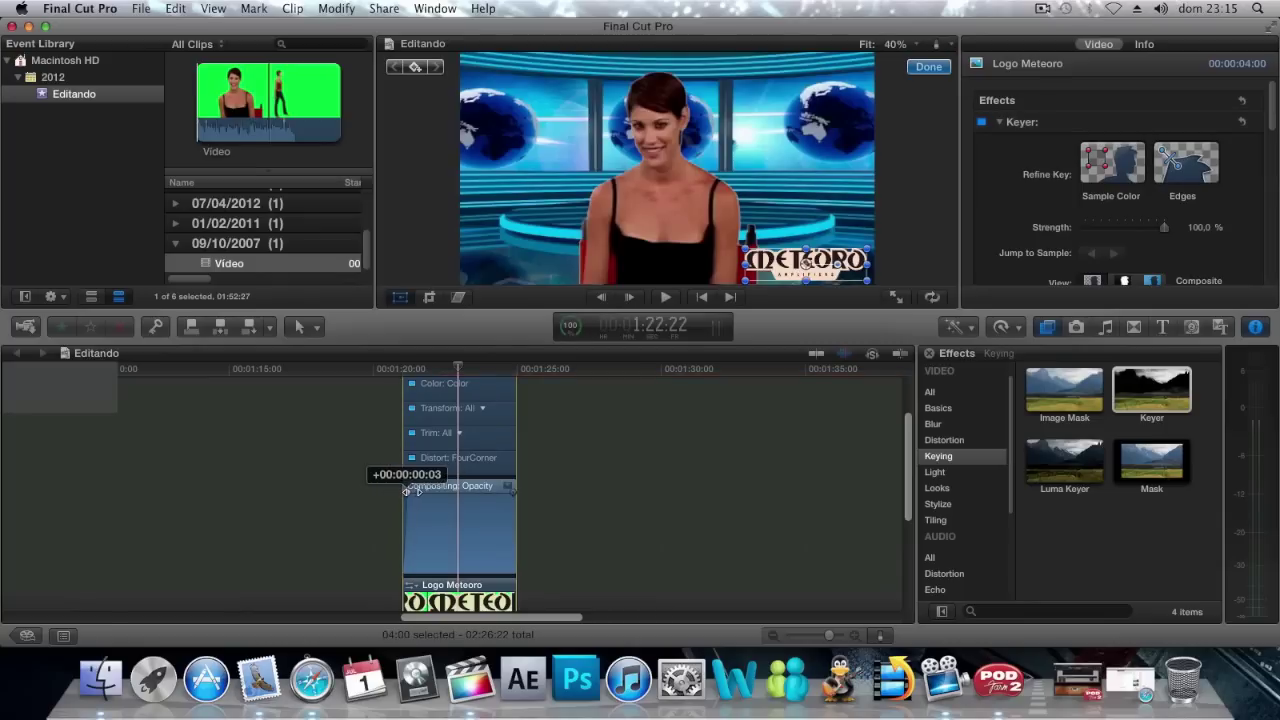
pyautogui.moveTo(514, 493); pyautogui.dragTo(510, 493)
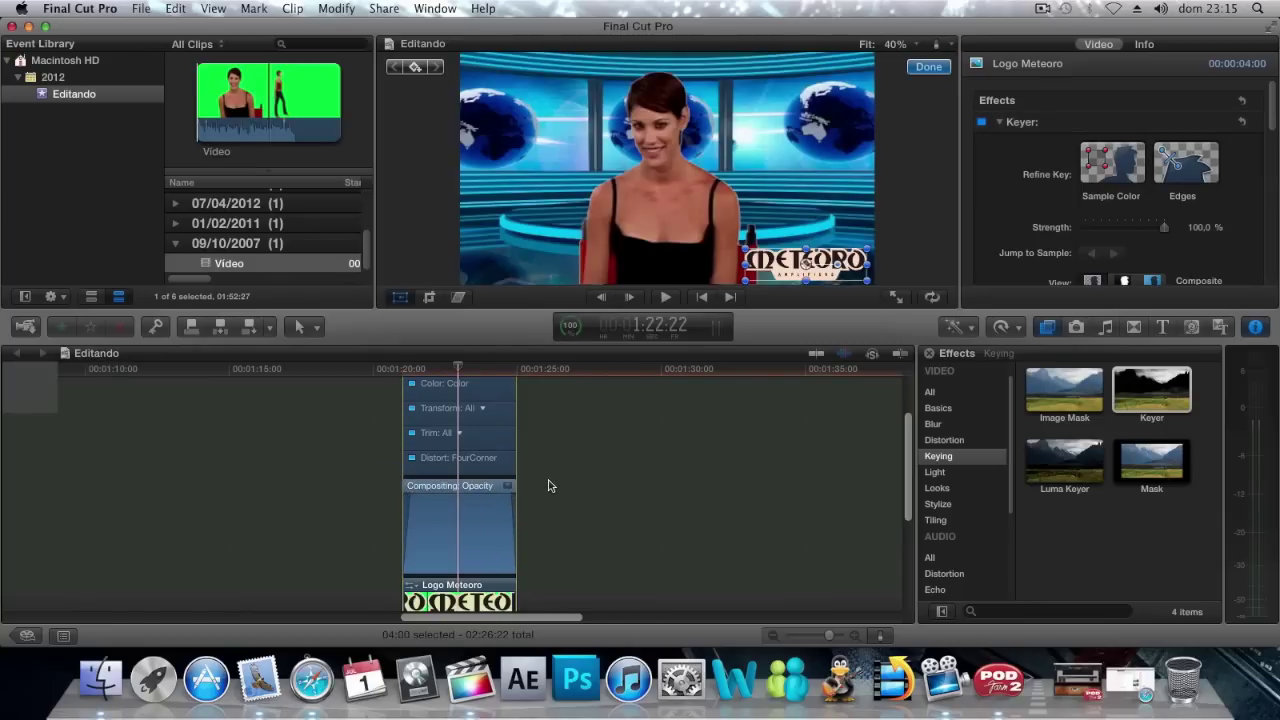
# Close the logo's animation editor and play the logo section to check the fades
pyautogui.scroll(3, 549, 483)
pyautogui.click(410, 416)
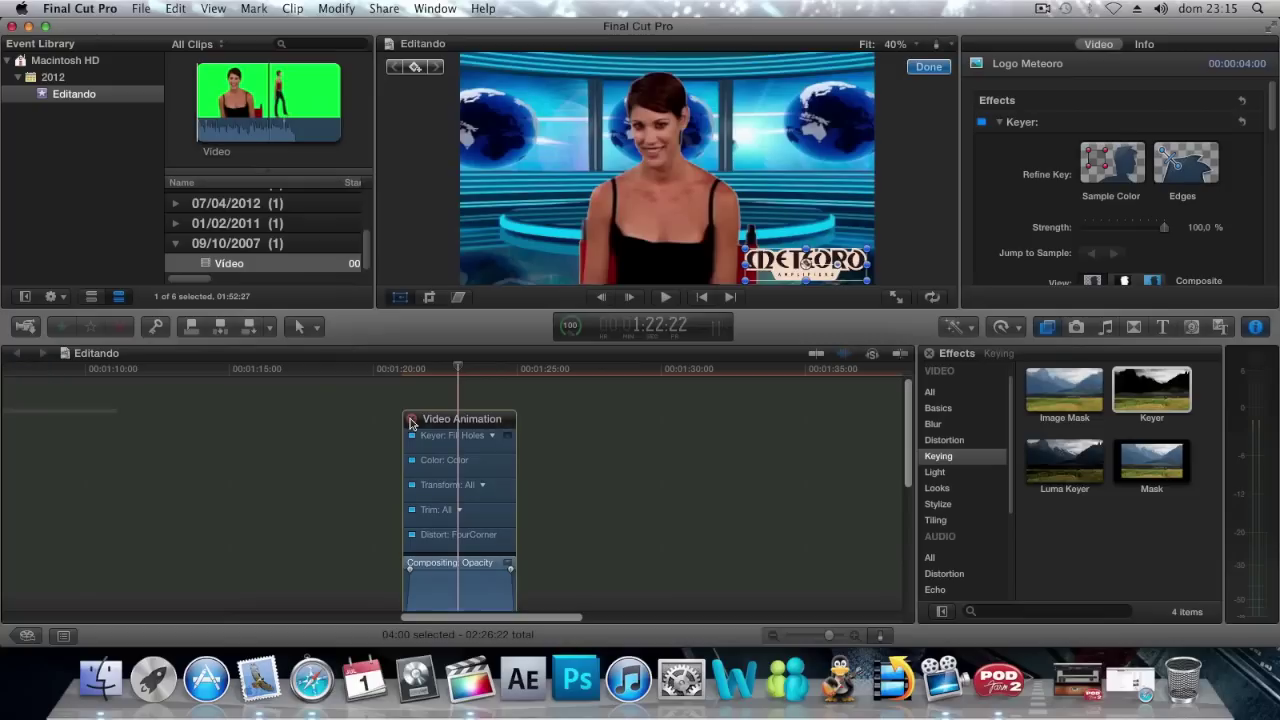
pyautogui.scroll(-3, 577, 474)
pyautogui.click(376, 442)
pyautogui.press('space')
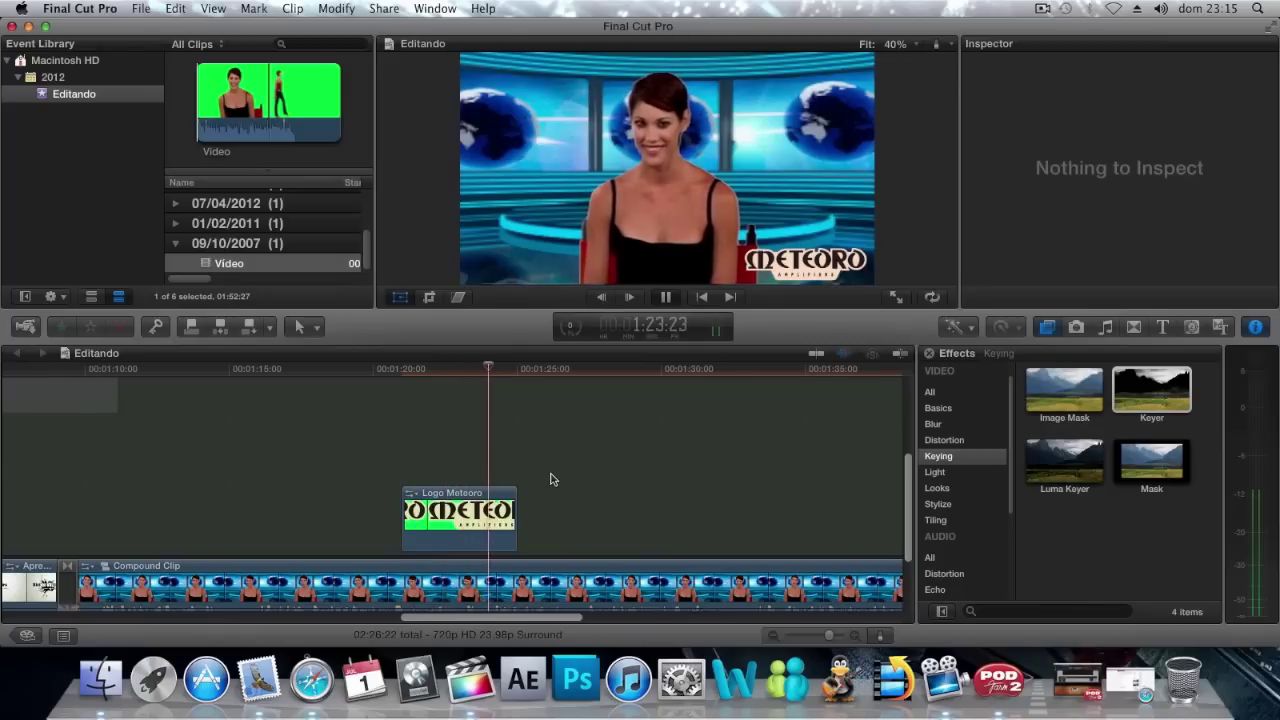
# Stop playback, zoom the timeline out over the full edit, and show the Lower Thirds titles
pyautogui.press('space')
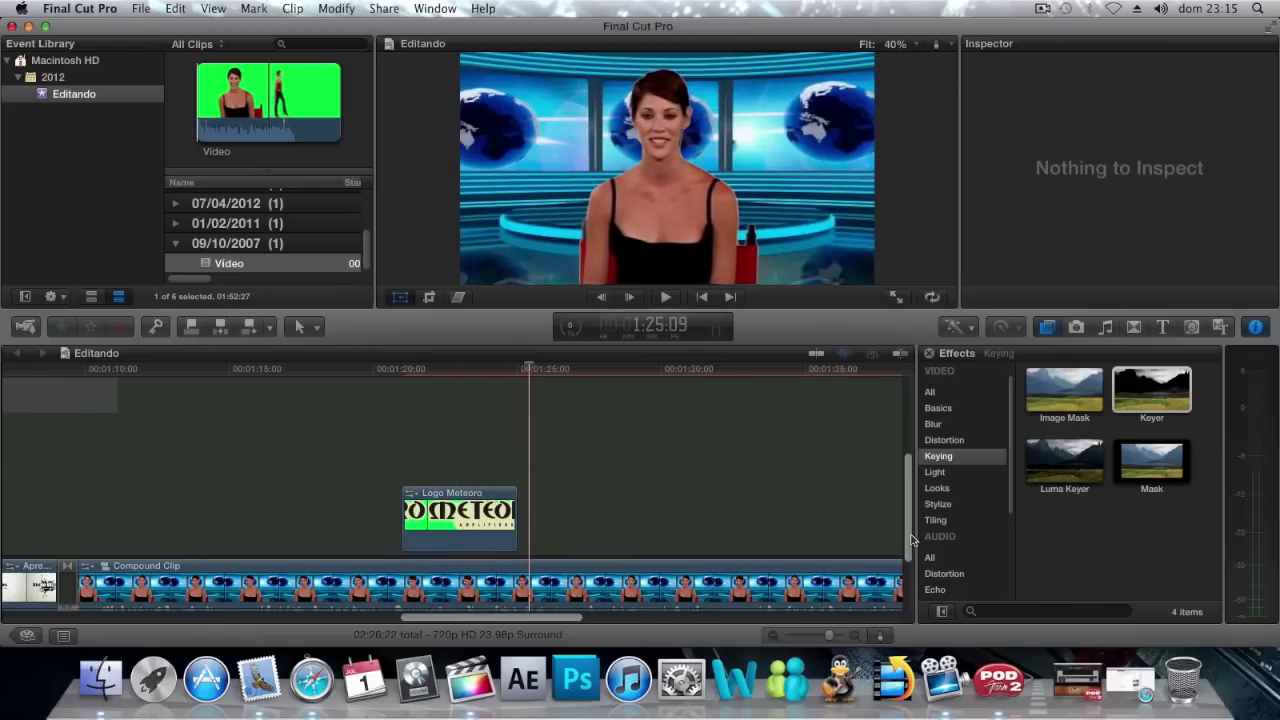
pyautogui.moveTo(912, 540); pyautogui.dragTo(900, 579)
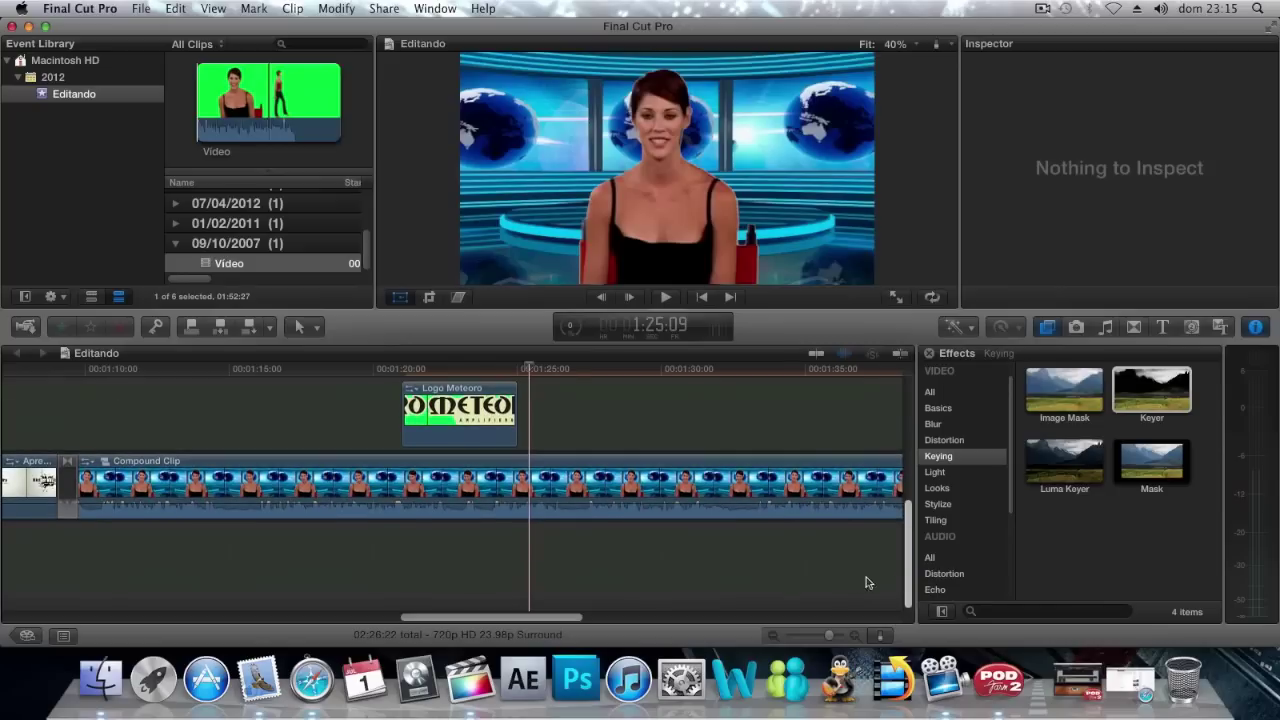
pyautogui.click(771, 636)
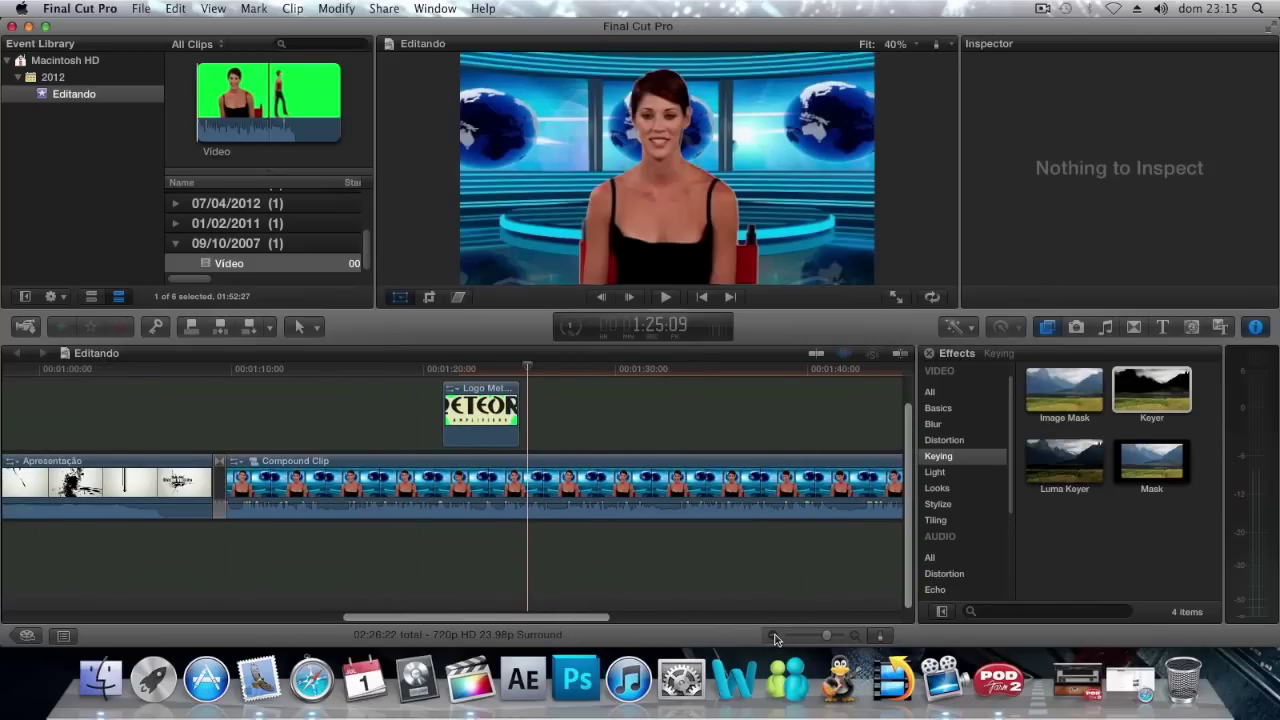
pyautogui.moveTo(596, 621); pyautogui.dragTo(673, 621)
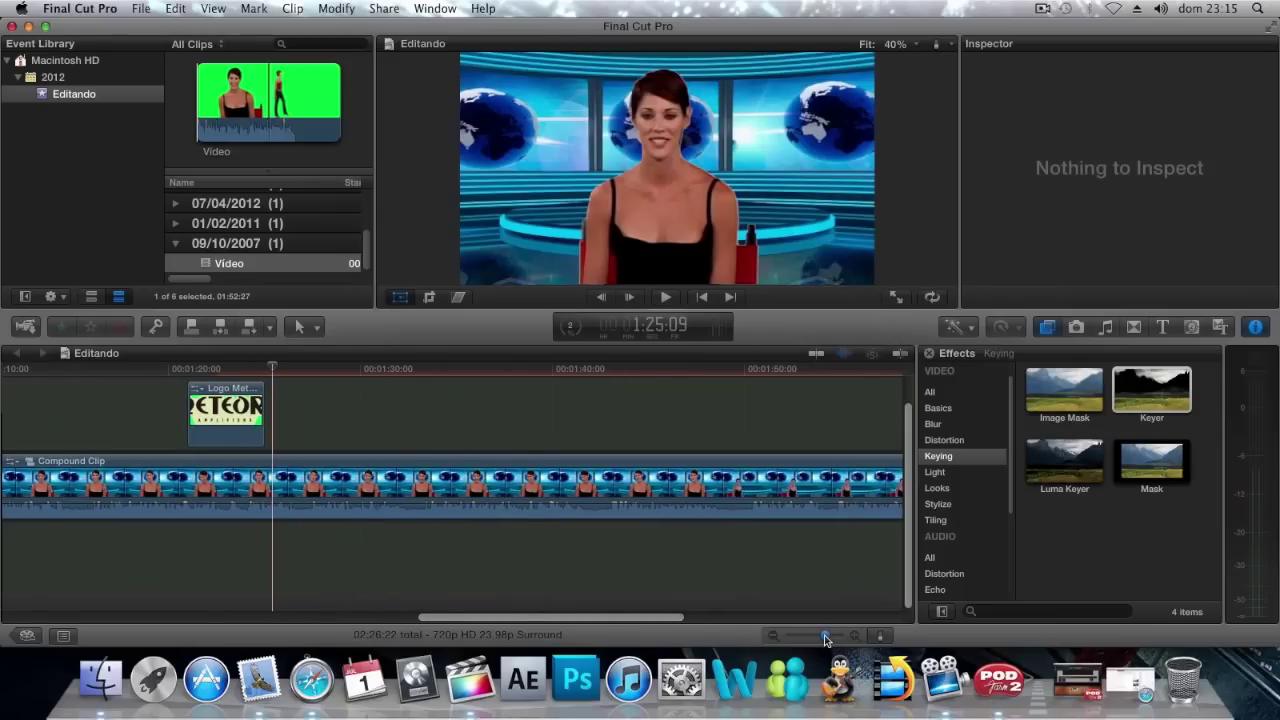
pyautogui.moveTo(826, 638); pyautogui.dragTo(821, 638)
pyautogui.moveTo(661, 621); pyautogui.dragTo(762, 621)
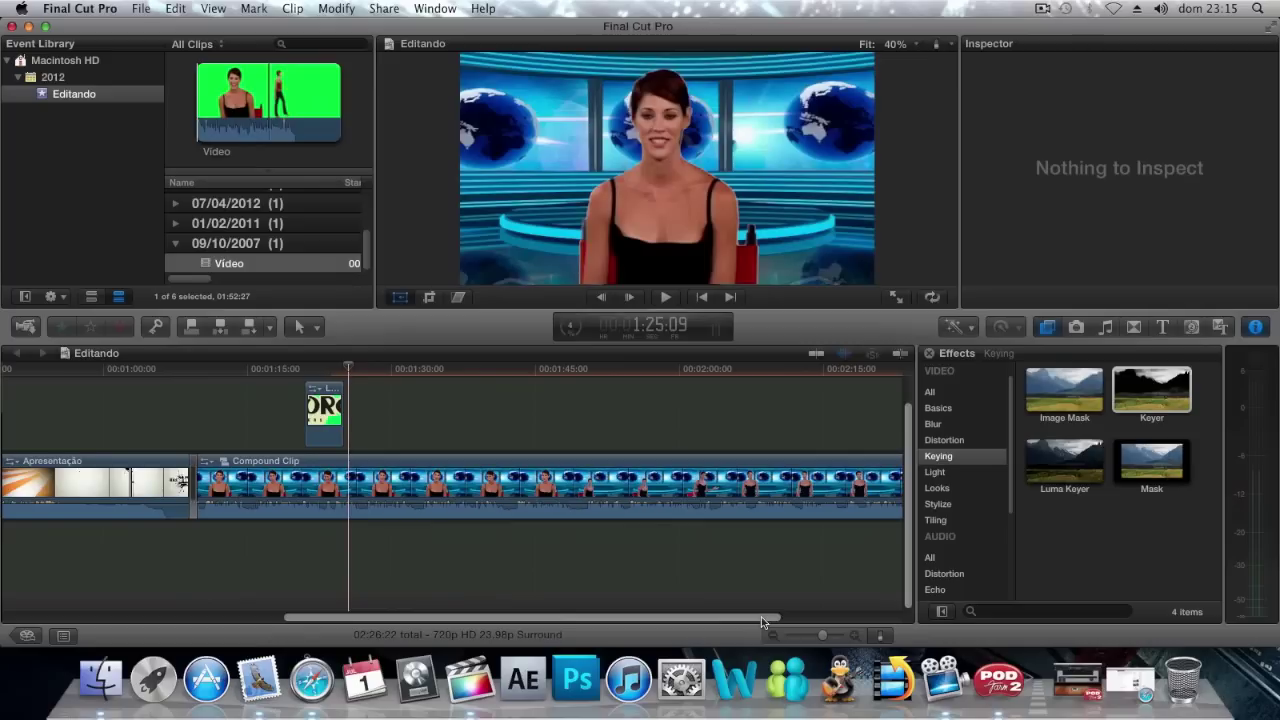
pyautogui.moveTo(612, 623); pyautogui.dragTo(680, 626)
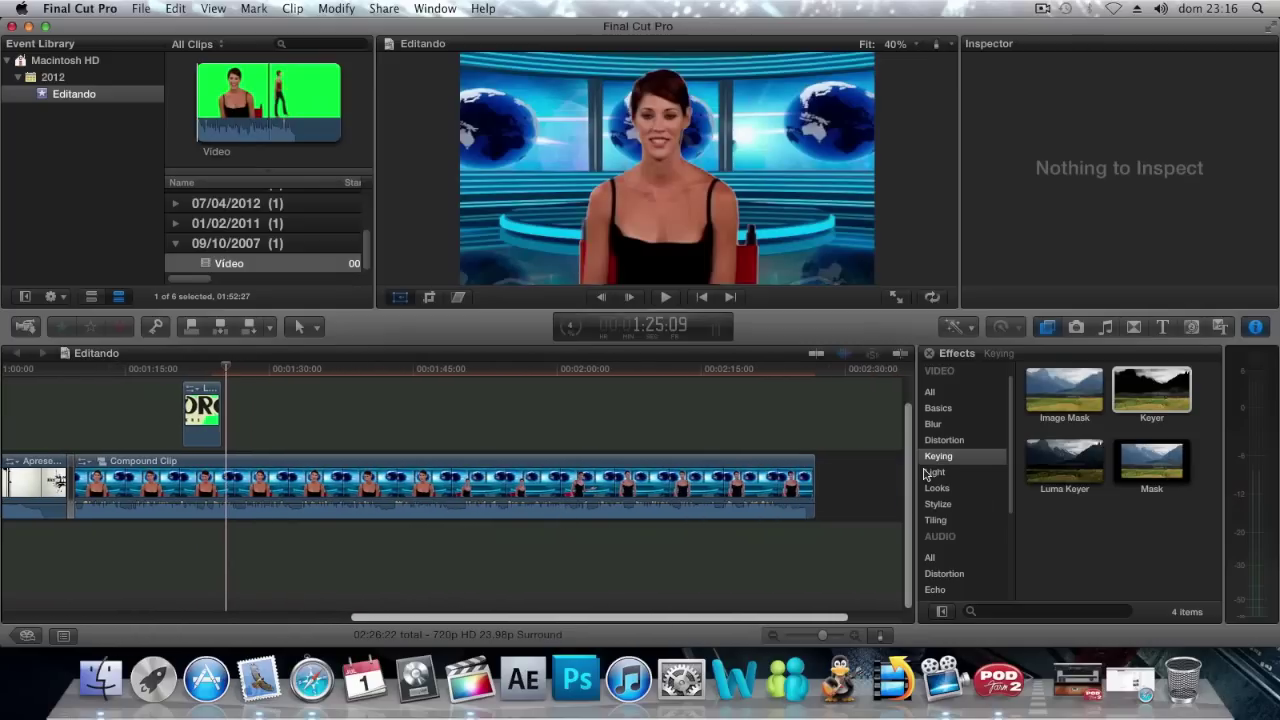
pyautogui.click(1163, 328)
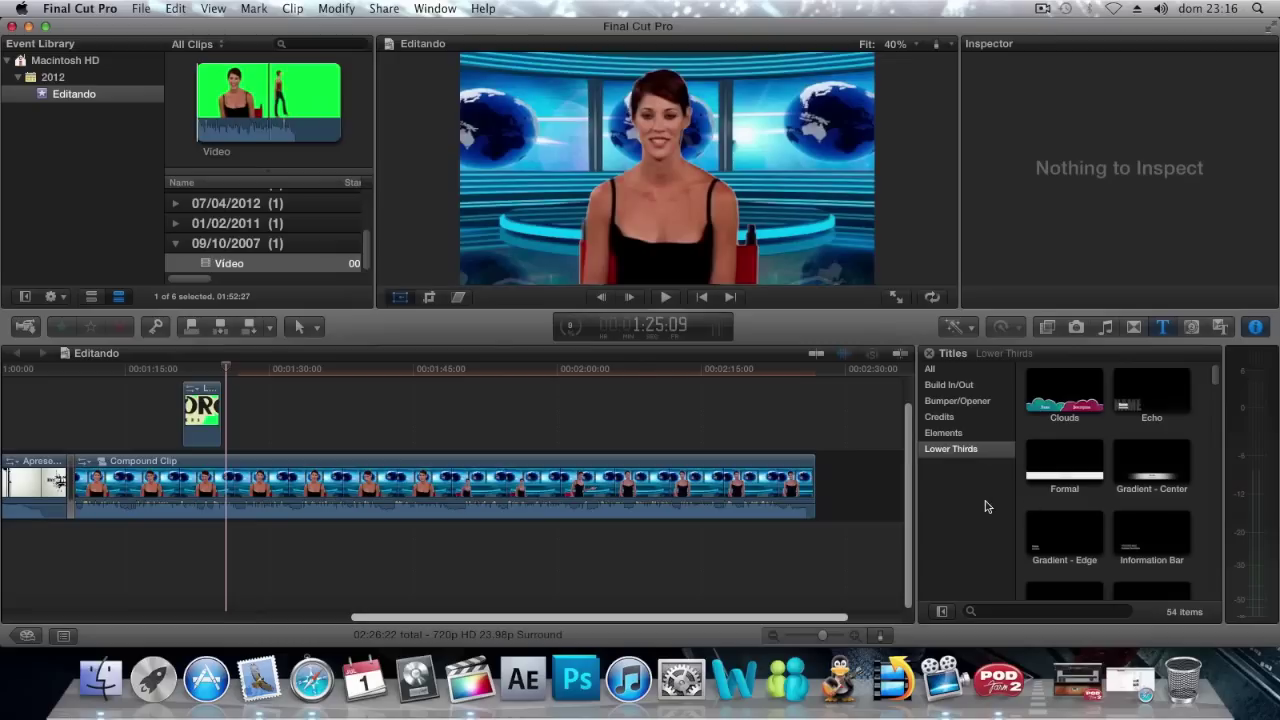
# Browse All, Build In/Out, Bumper/Opener, Credits and Elements titles, then pick Gradient - Center from Lower Thirds
pyautogui.click(932, 373)
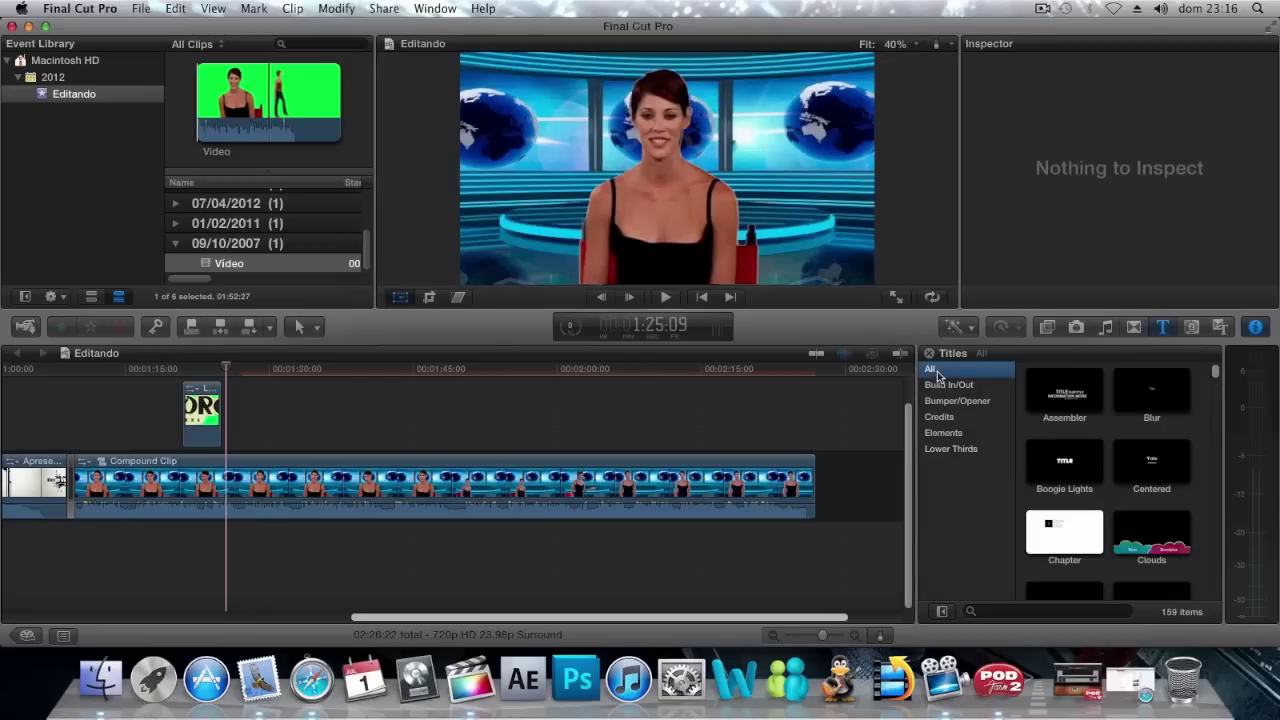
pyautogui.scroll(-2, 1155, 487)
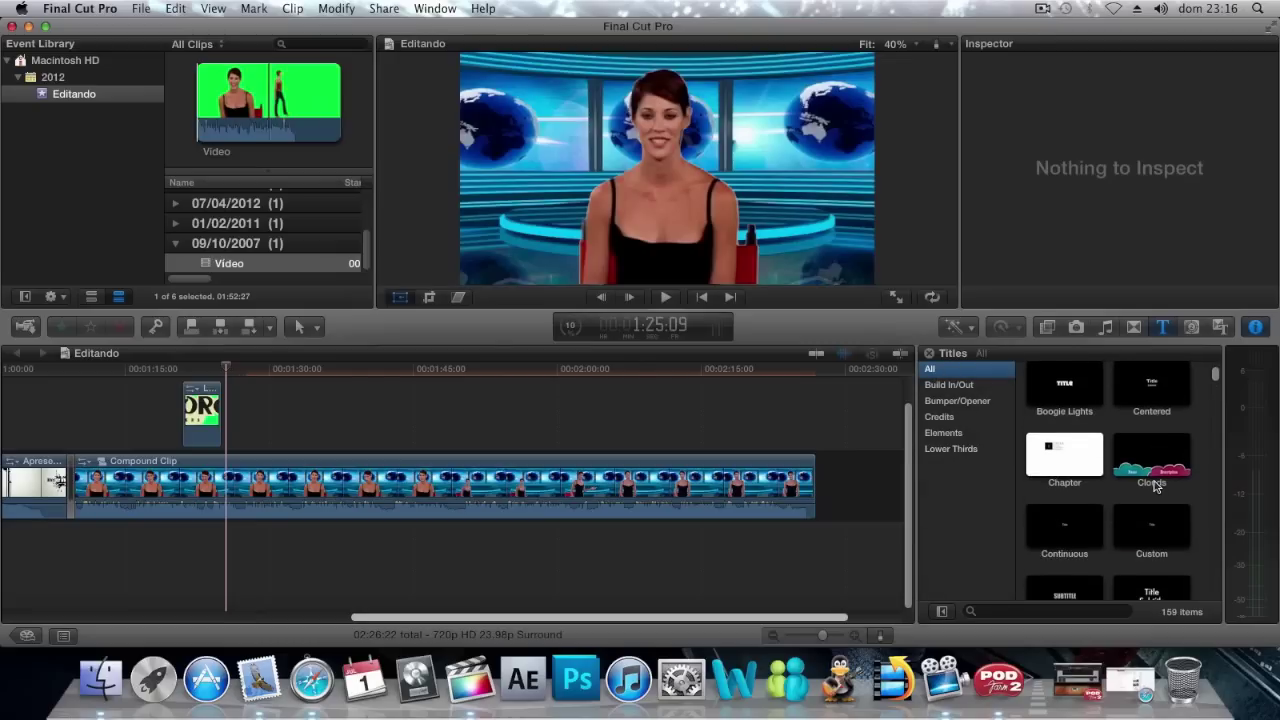
pyautogui.scroll(2, 1155, 487)
pyautogui.click(948, 385)
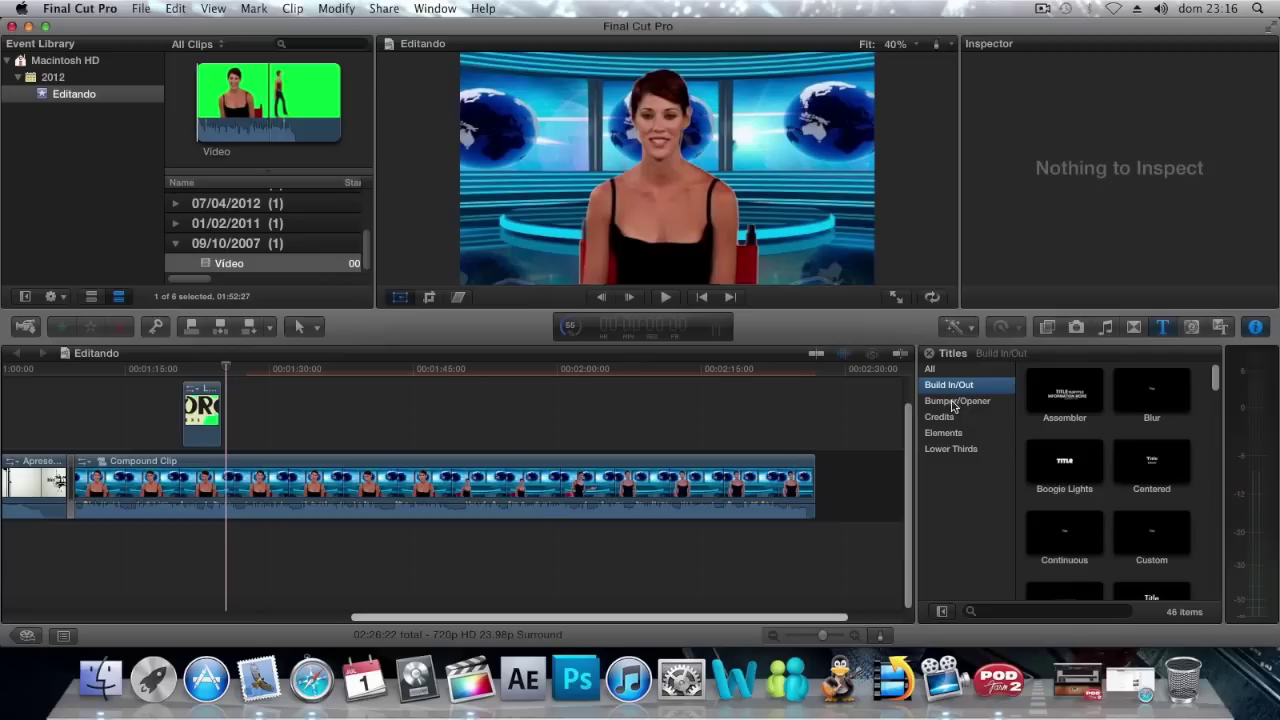
pyautogui.click(953, 403)
pyautogui.click(950, 420)
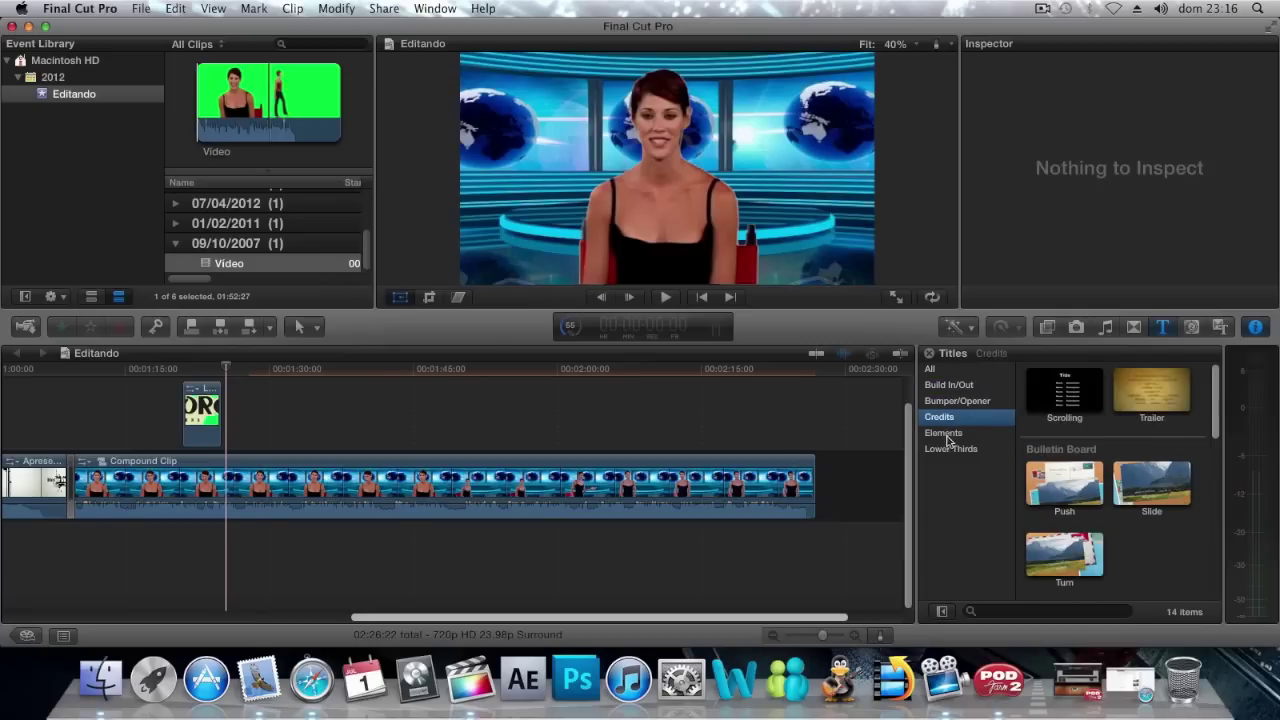
pyautogui.click(950, 434)
pyautogui.click(950, 451)
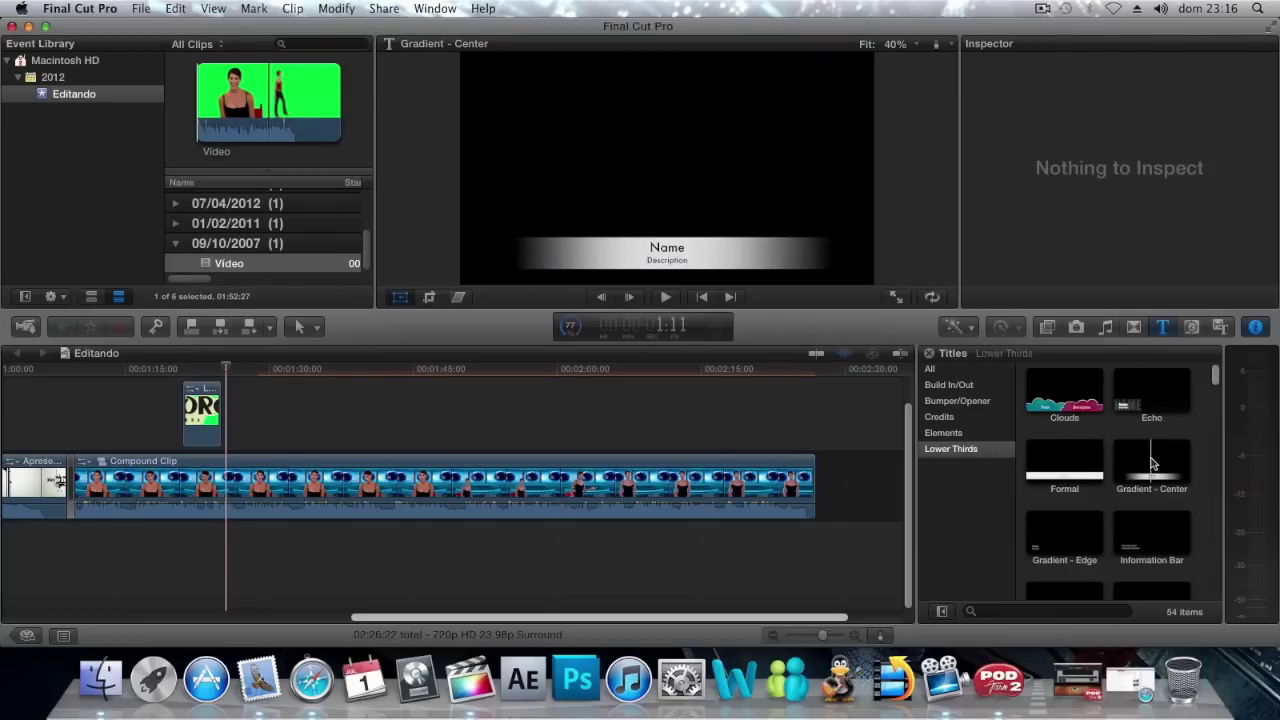
pyautogui.moveTo(1152, 465); pyautogui.dragTo(317, 417)
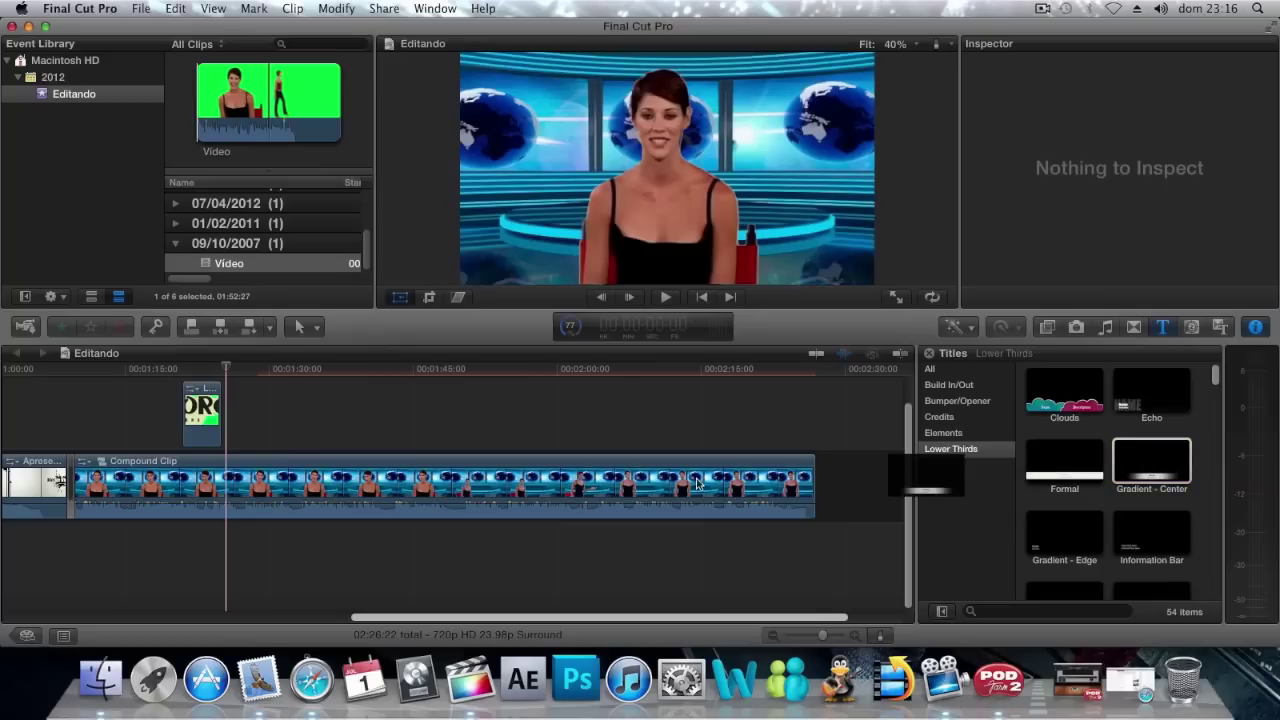
# Place the Gradient - Center lower third above the presenter near 1:30 and preview it
pyautogui.moveTo(317, 417); pyautogui.dragTo(294, 408)
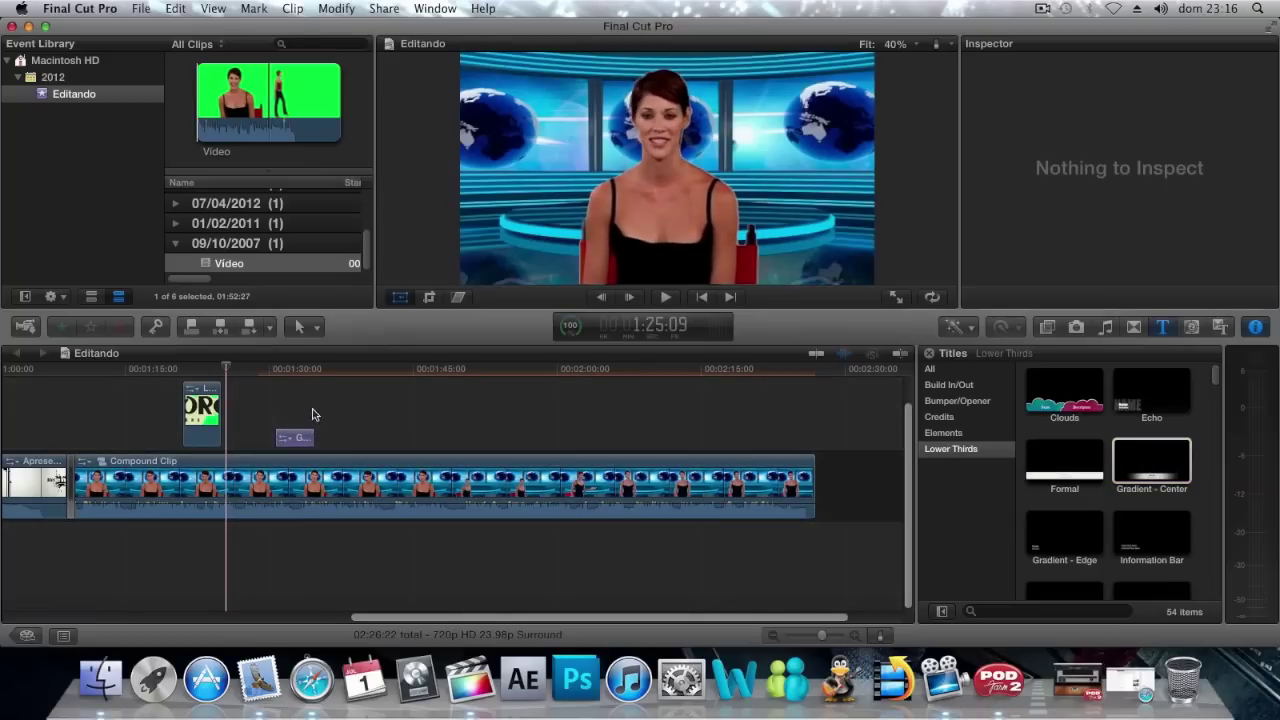
pyautogui.click(292, 409)
pyautogui.press('space')
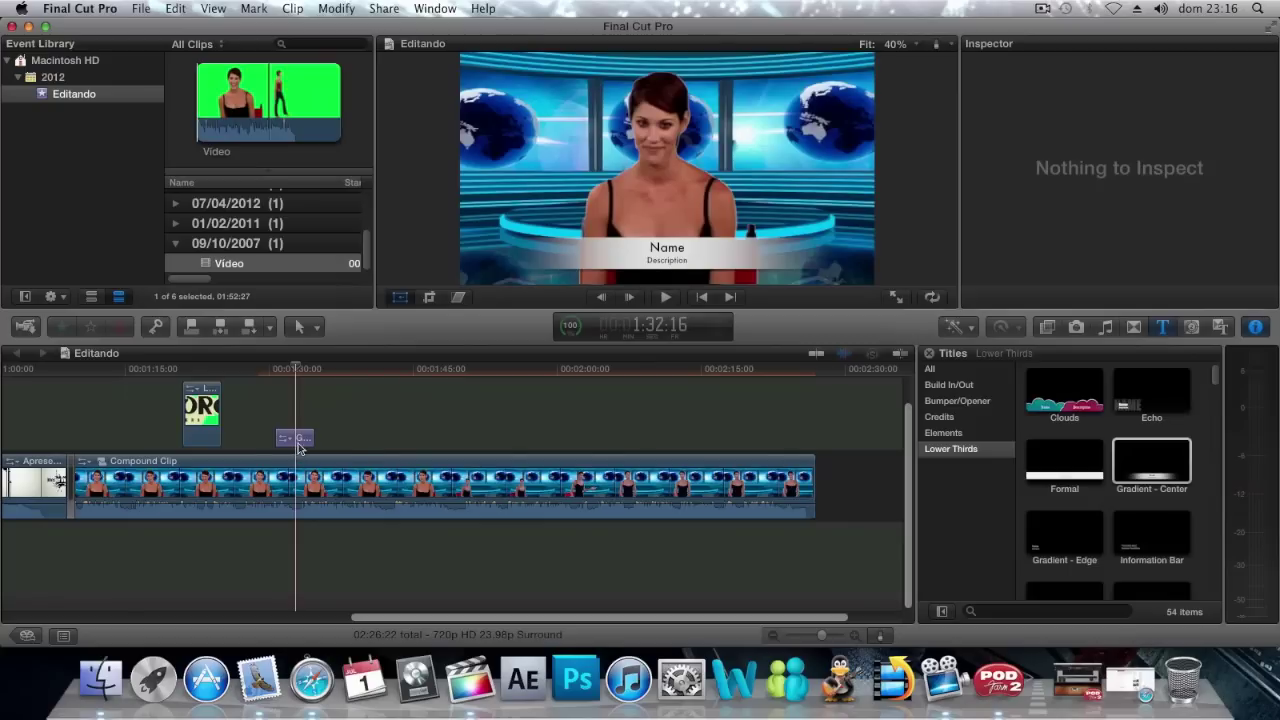
pyautogui.click(297, 441)
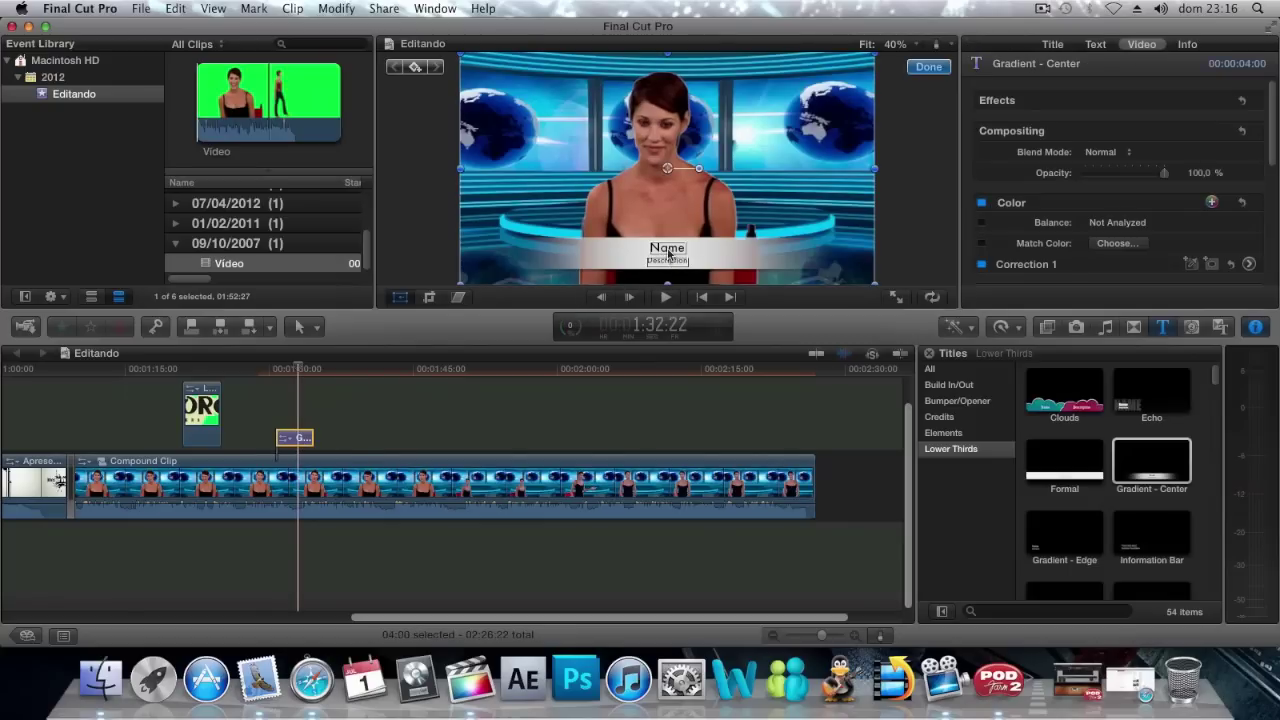
# Change the title's Name line to 'Inscreva-no Canal' and review it
pyautogui.click(668, 255)
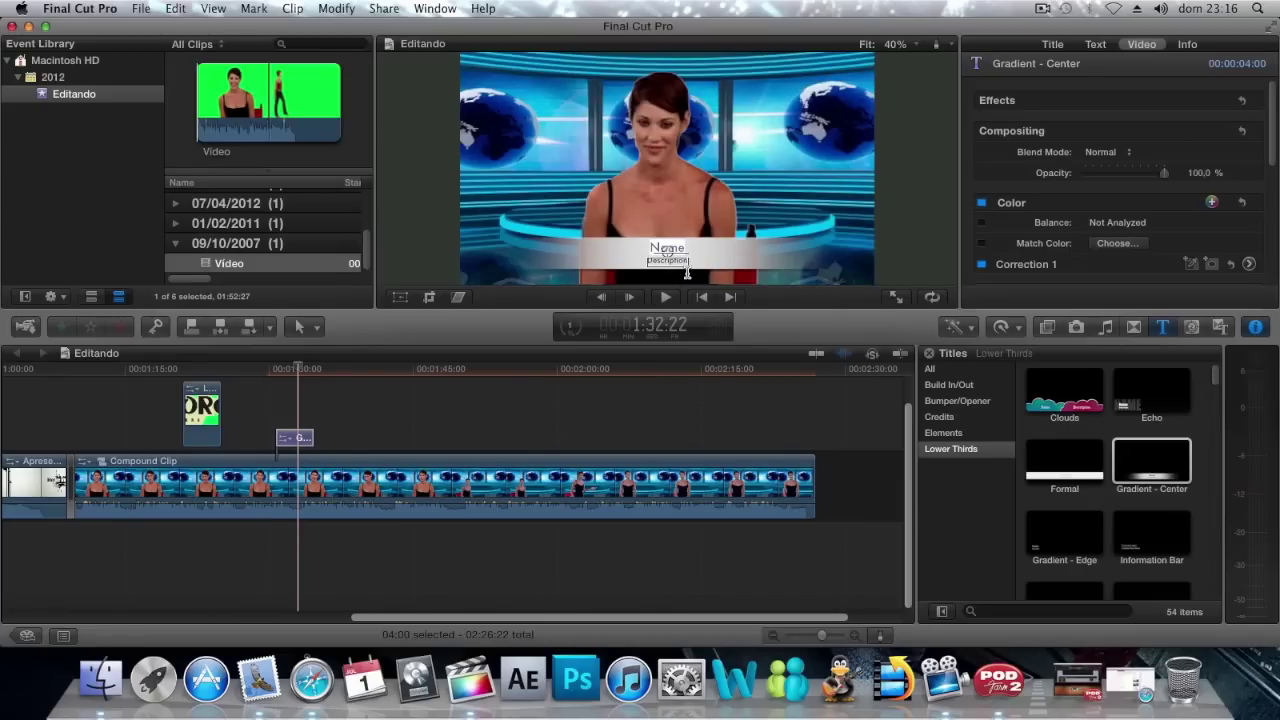
pyautogui.press('BackSpace')
pyautogui.write('screva')
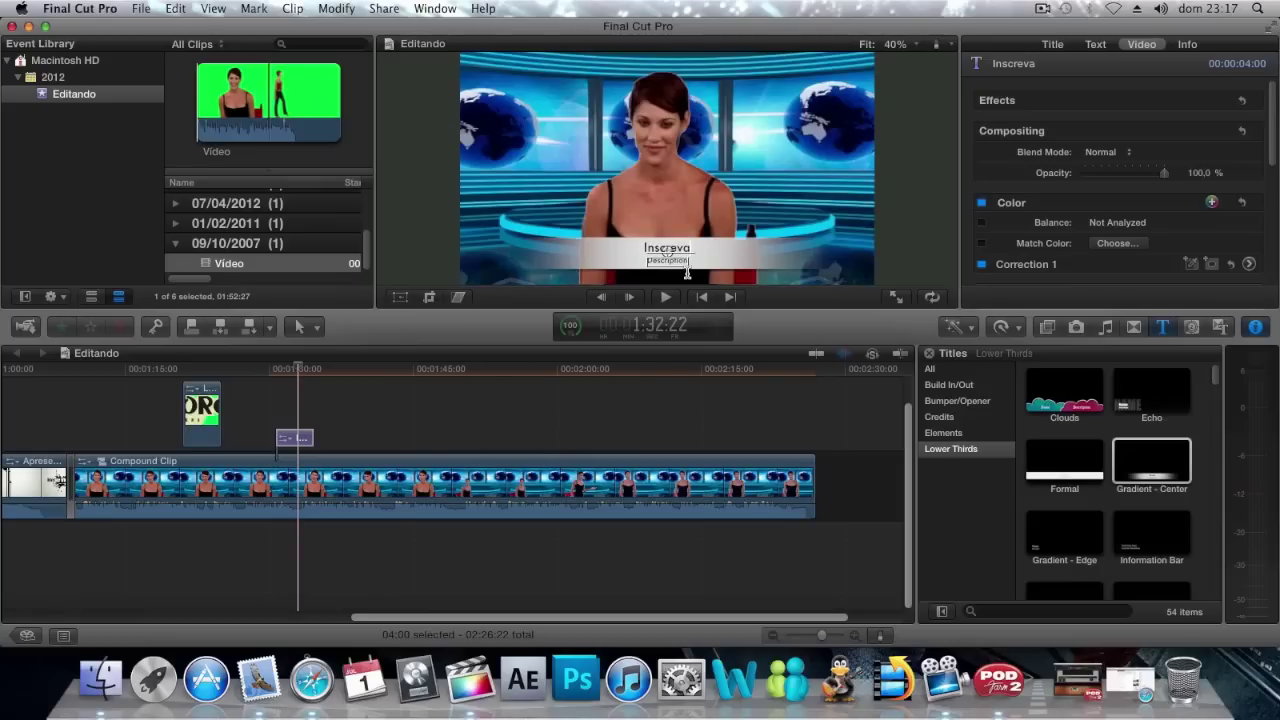
pyautogui.write('-no ')
pyautogui.write('Canal')
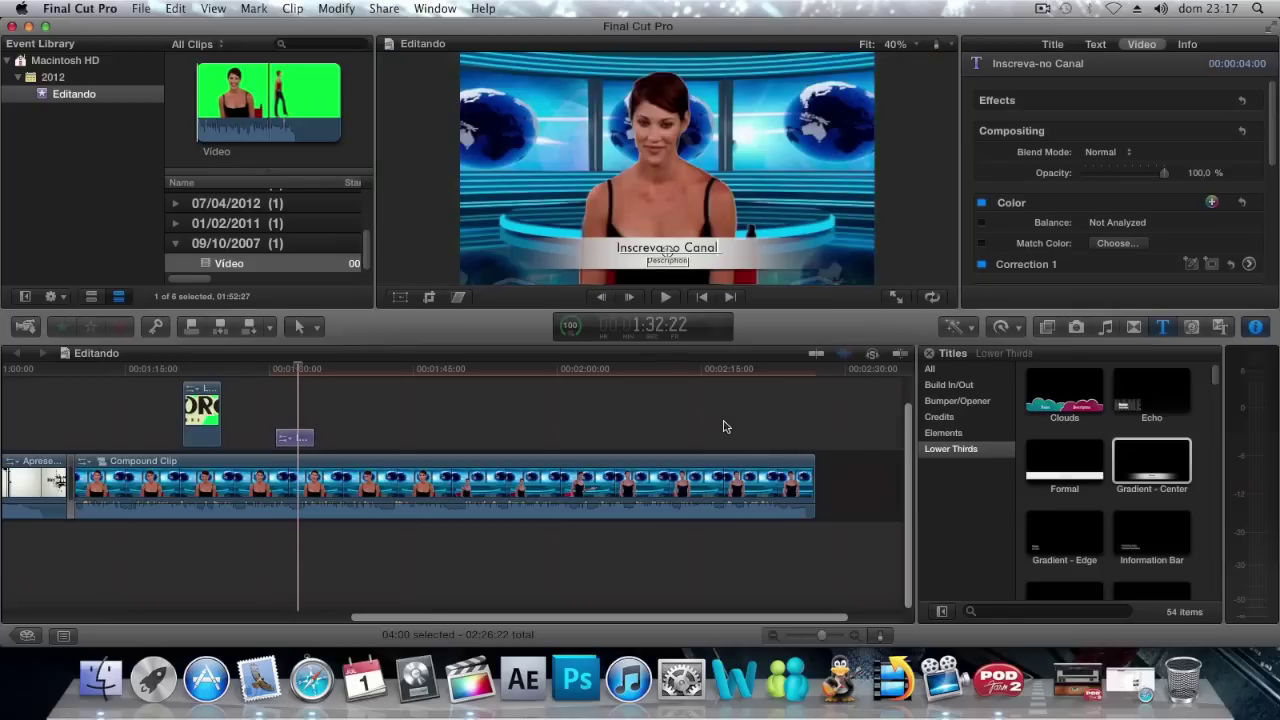
pyautogui.click(718, 423)
pyautogui.click(297, 437)
pyautogui.click(298, 419)
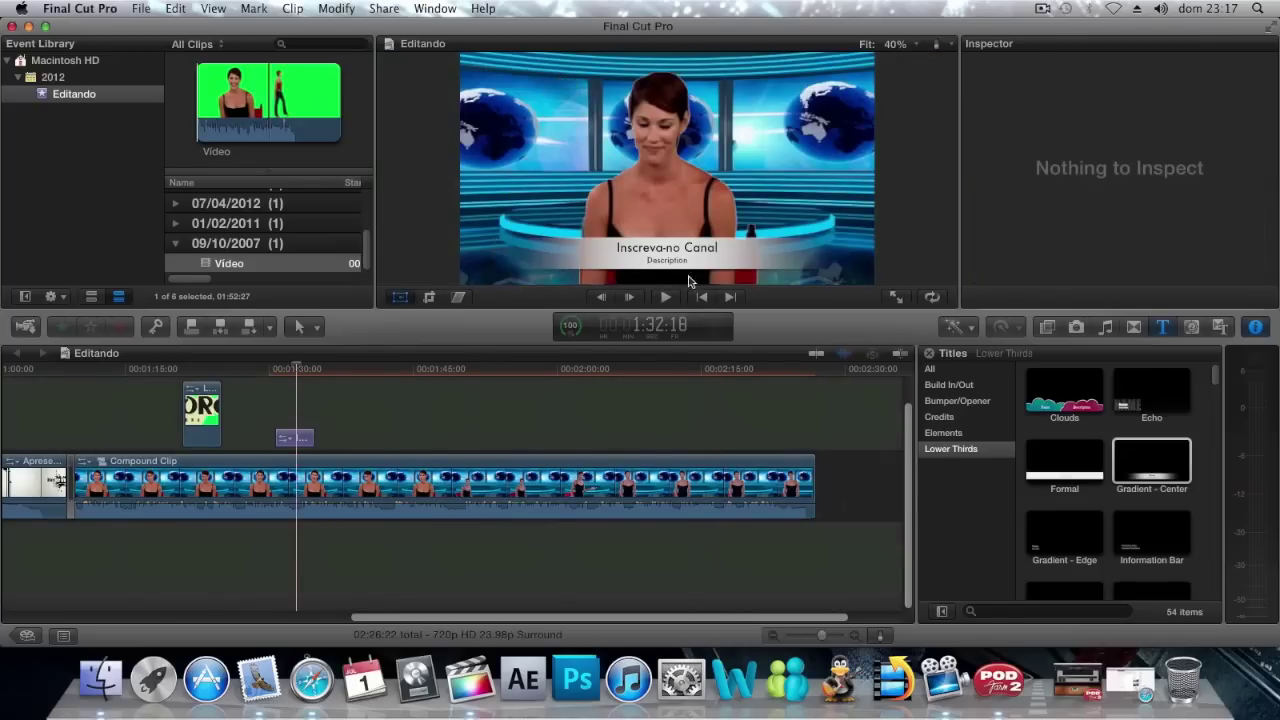
# Drag the Inscreva-no Canal title text a few pixels lower in the viewer, then deselect it
pyautogui.click(298, 441)
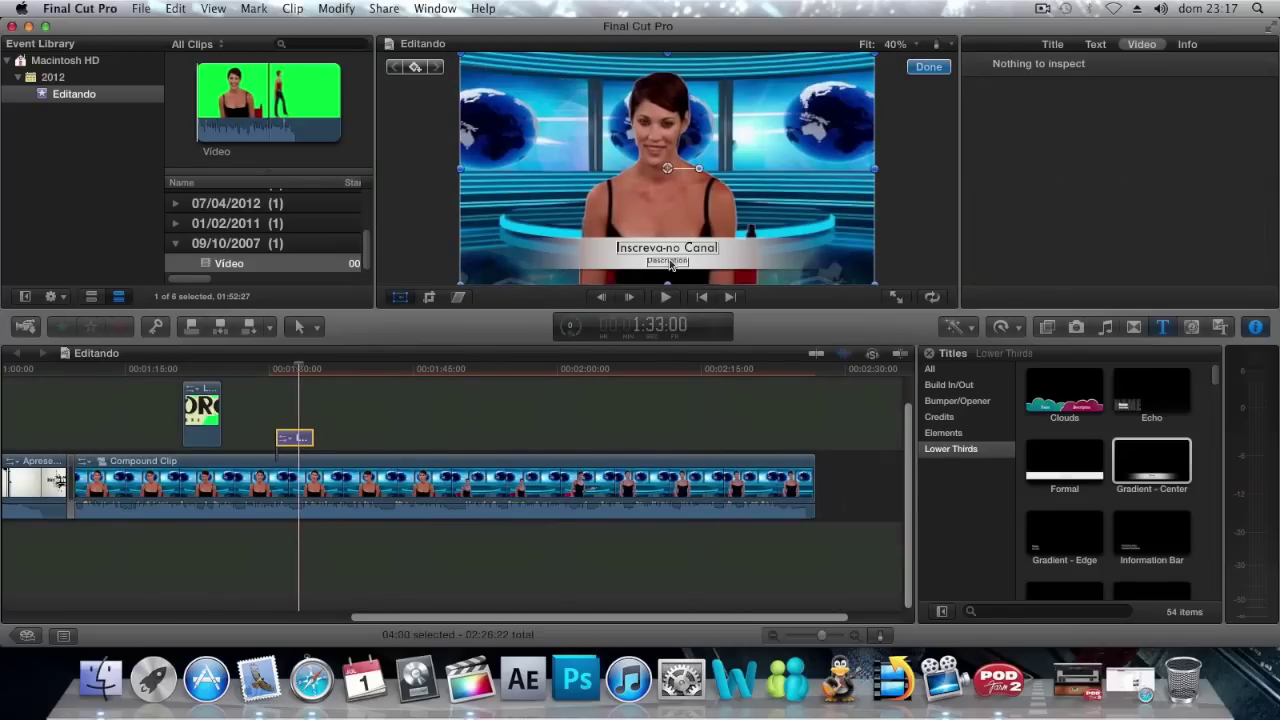
pyautogui.click(670, 264)
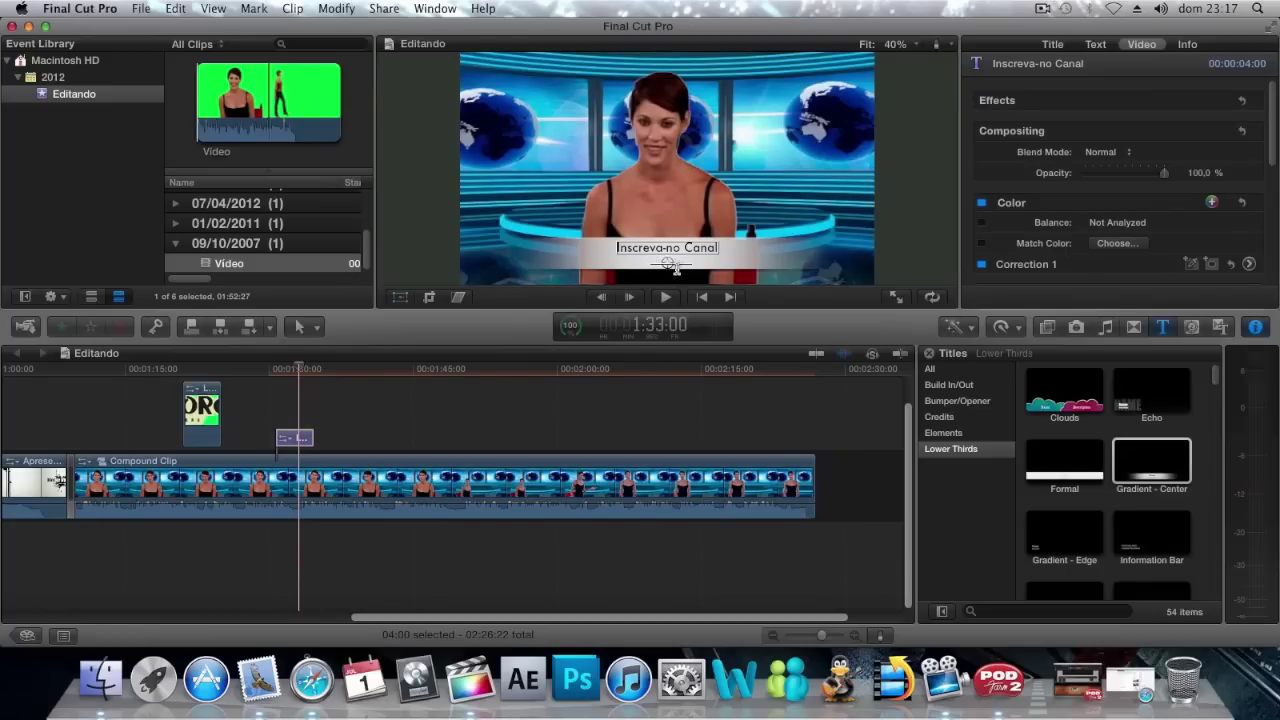
pyautogui.click(672, 252)
pyautogui.moveTo(668, 255); pyautogui.dragTo(672, 262)
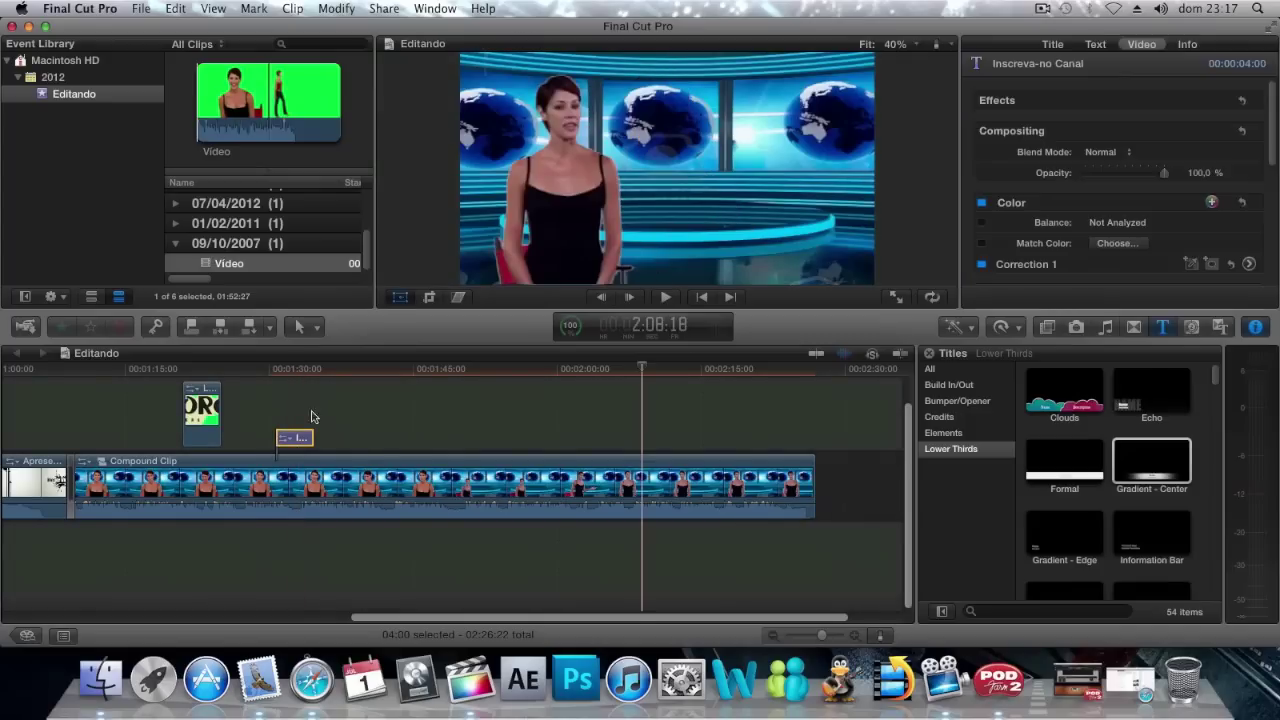
pyautogui.click(296, 416)
# Reselect the Inscreva-no Canal title text for editing and show its text settings
pyautogui.click(673, 262)
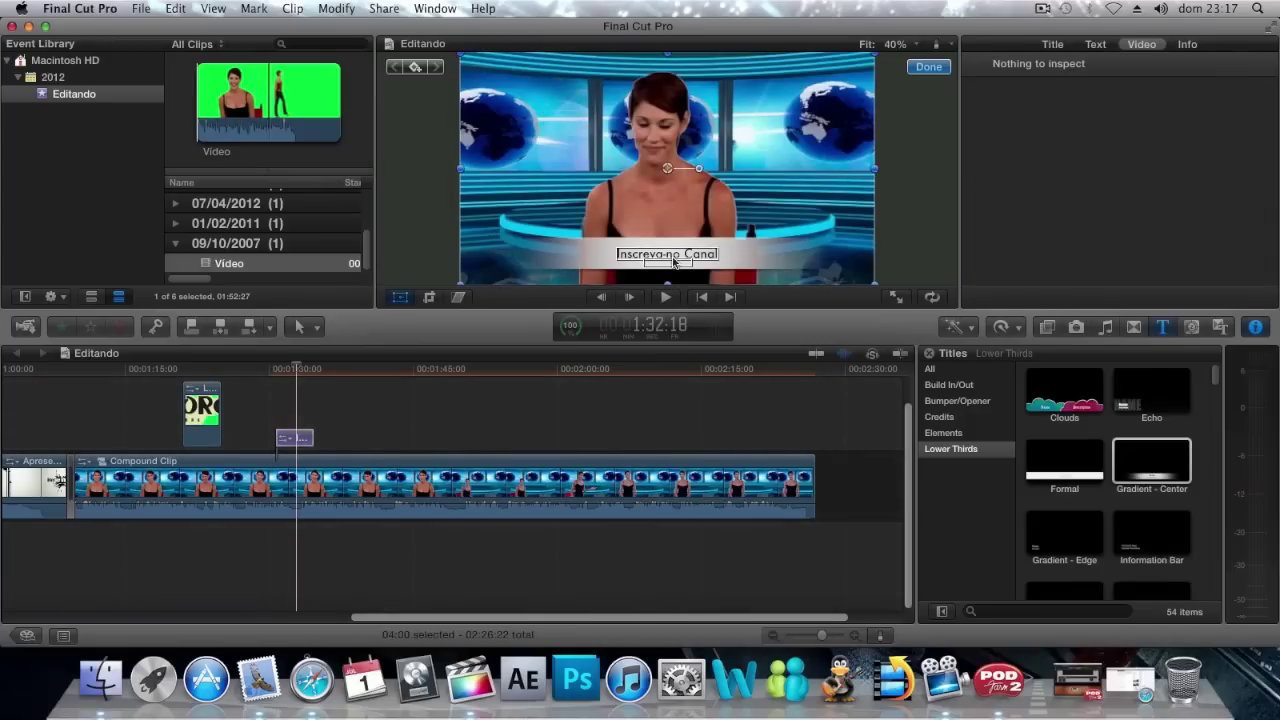
pyautogui.doubleClick(672, 257)
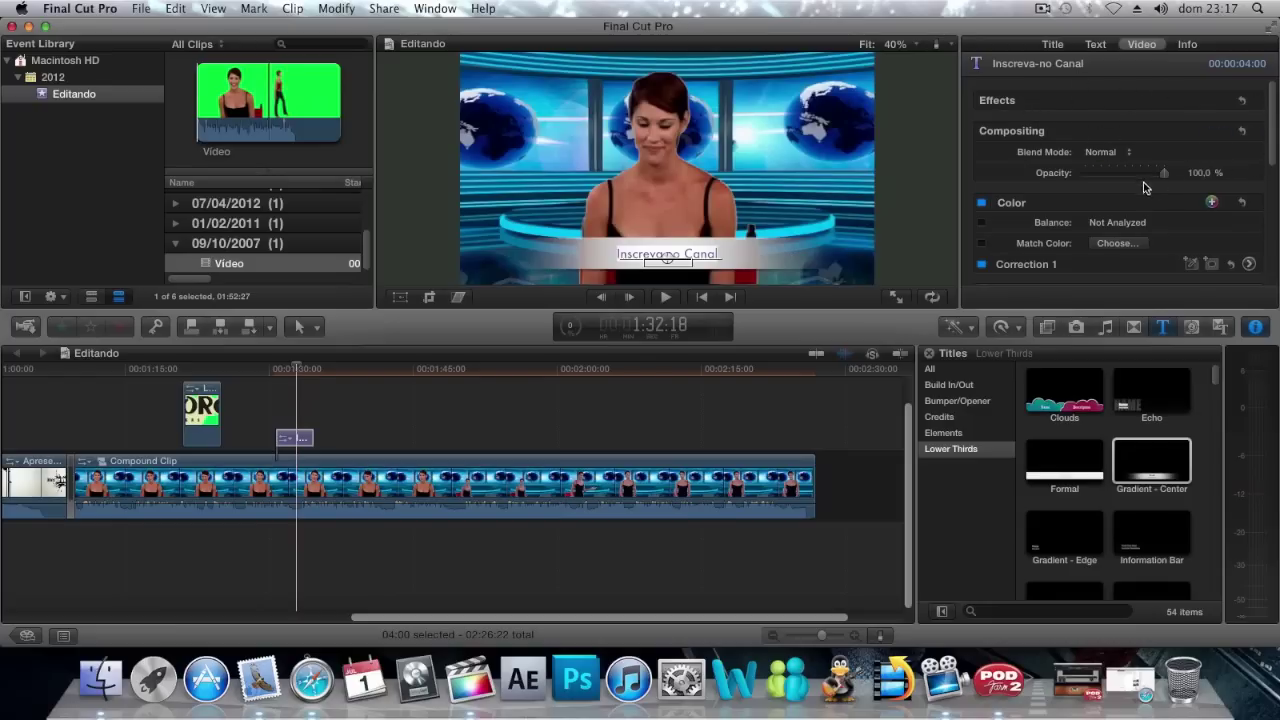
pyautogui.scroll(-2, 1166, 182)
pyautogui.scroll(2, 1130, 120)
pyautogui.click(1096, 44)
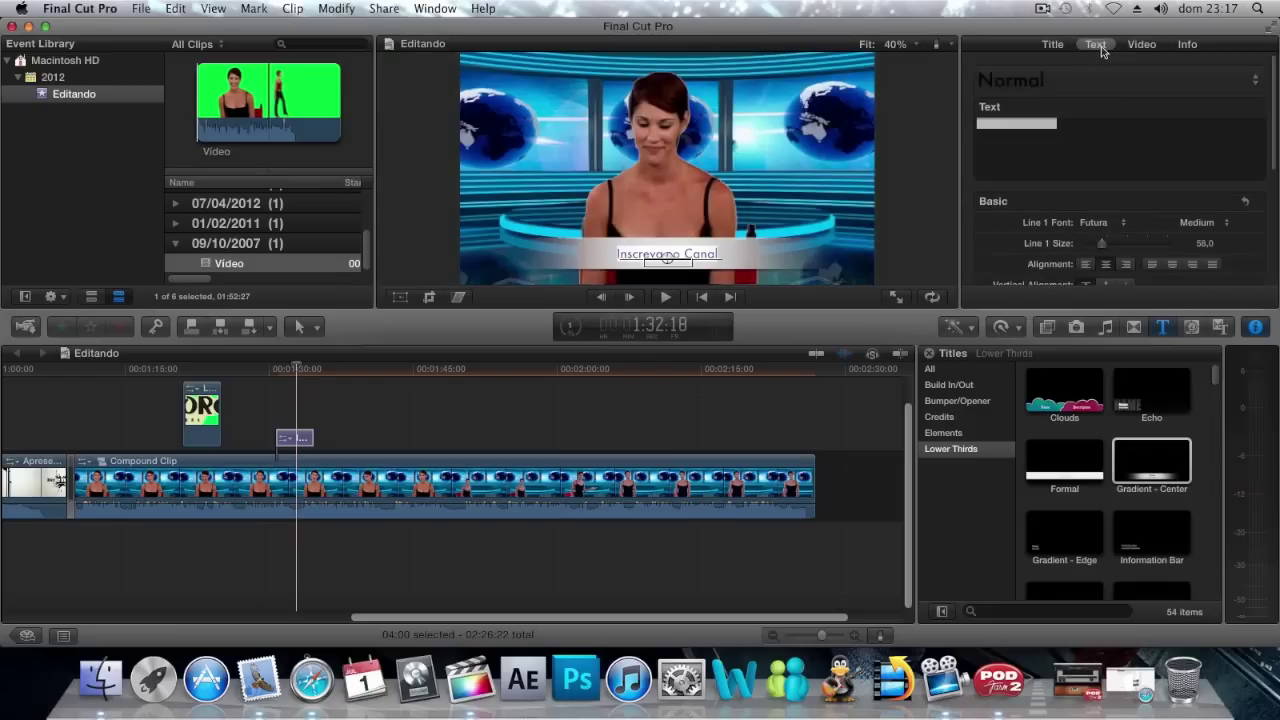
# Enlarge the Inscreva-no Canal line 1 text to size 66 in the Text inspector
pyautogui.click(1045, 125)
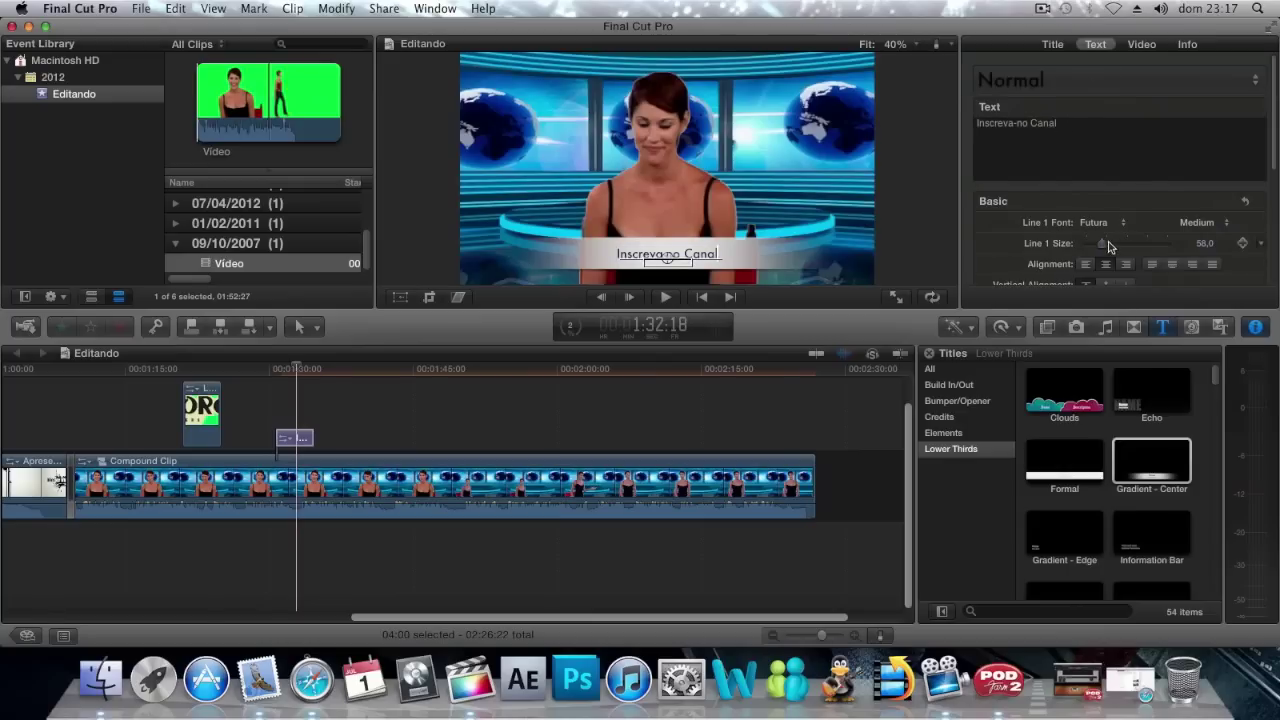
pyautogui.doubleClick(1007, 124)
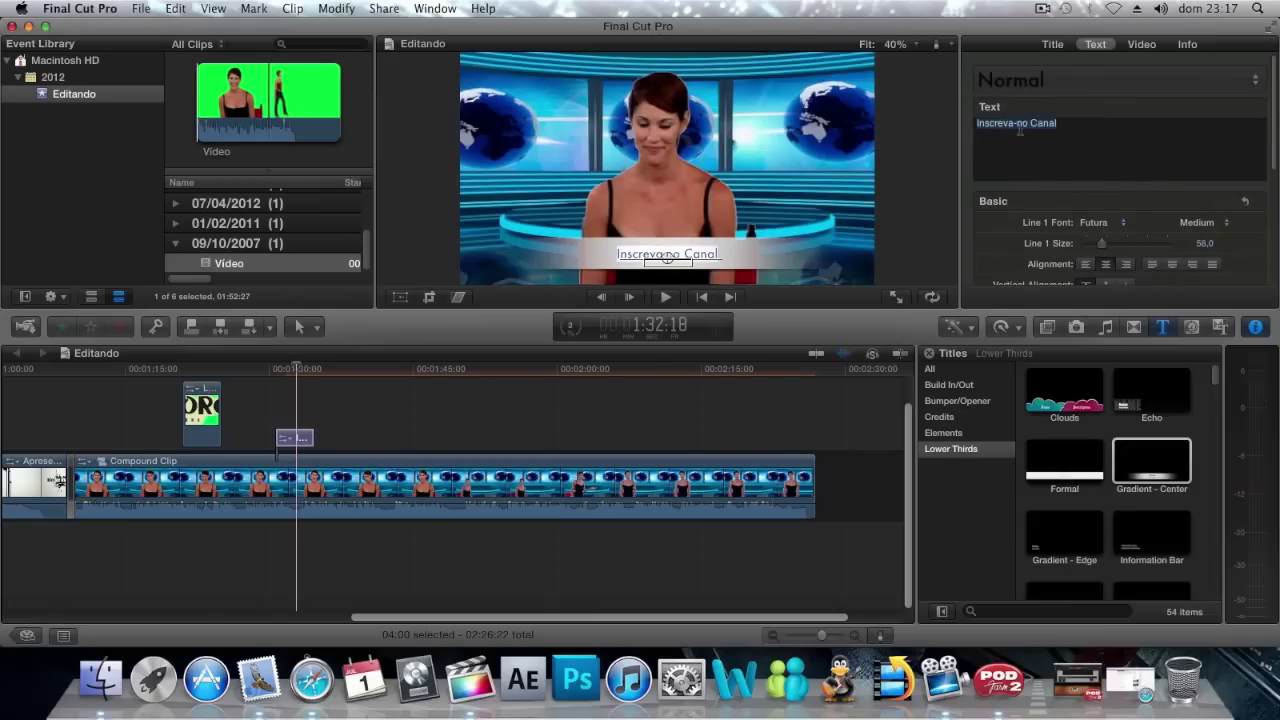
pyautogui.moveTo(1106, 248); pyautogui.dragTo(1107, 249)
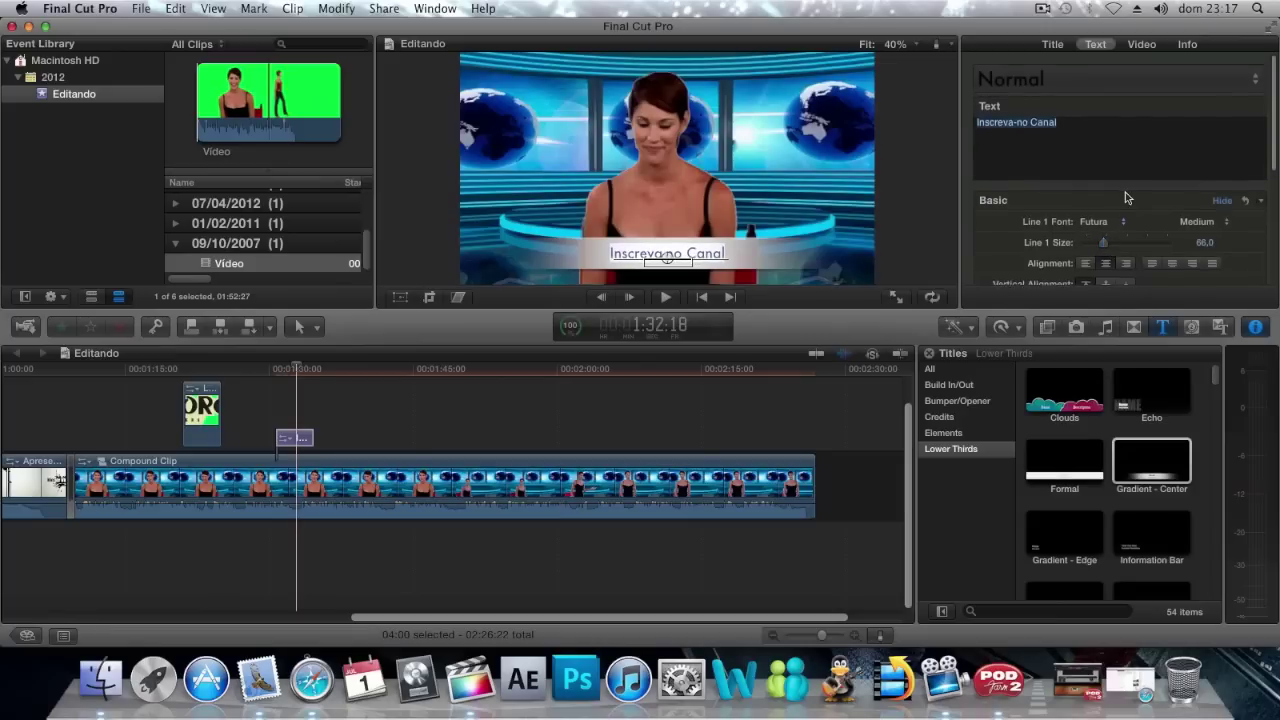
pyautogui.scroll(-2, 1110, 240)
pyautogui.scroll(-2, 1120, 220)
pyautogui.scroll(-2, 1130, 195)
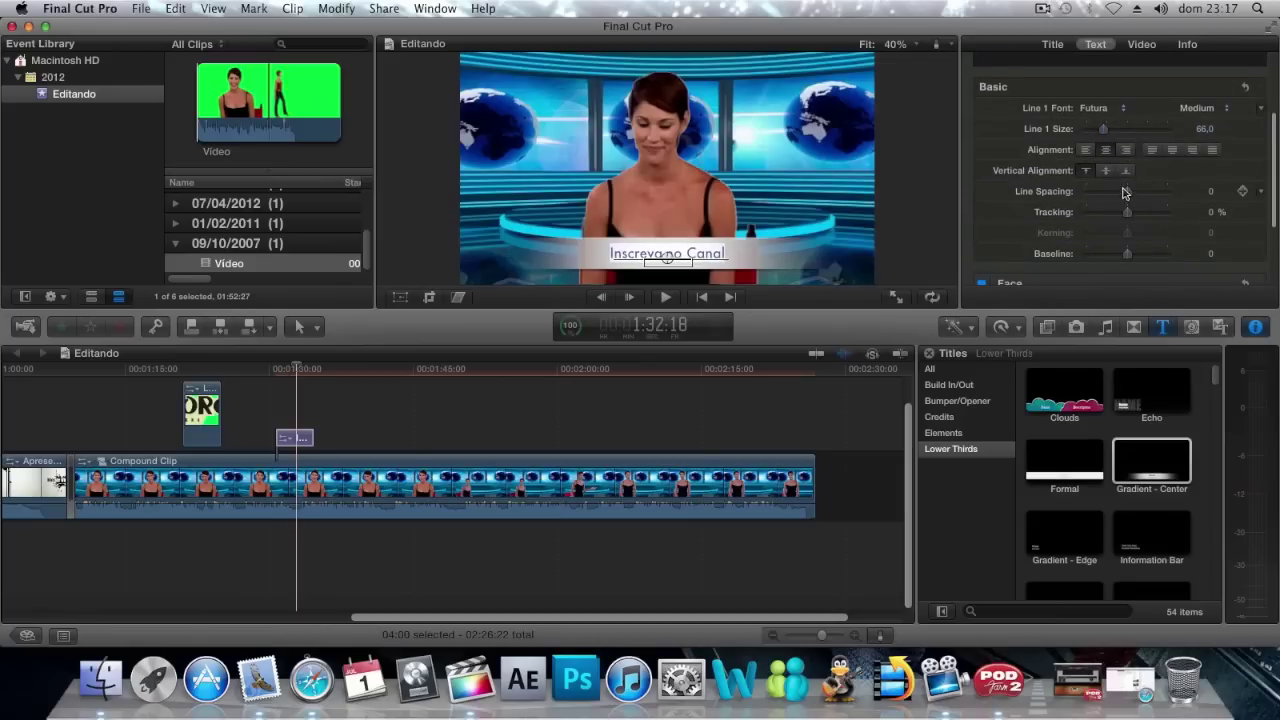
pyautogui.scroll(-1, 1110, 222)
pyautogui.scroll(5, 1100, 150)
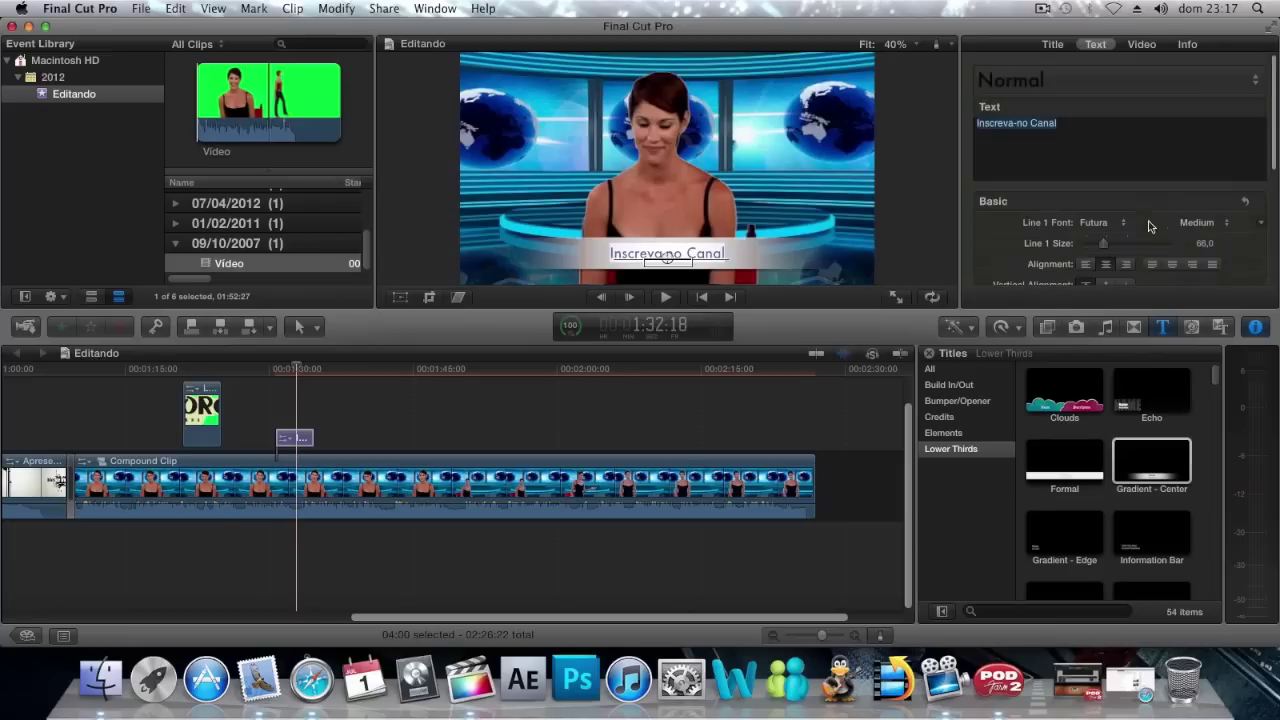
# Change the title's Line 1 colour to pink-red (R 239, G 39, B 69)
pyautogui.click(1053, 46)
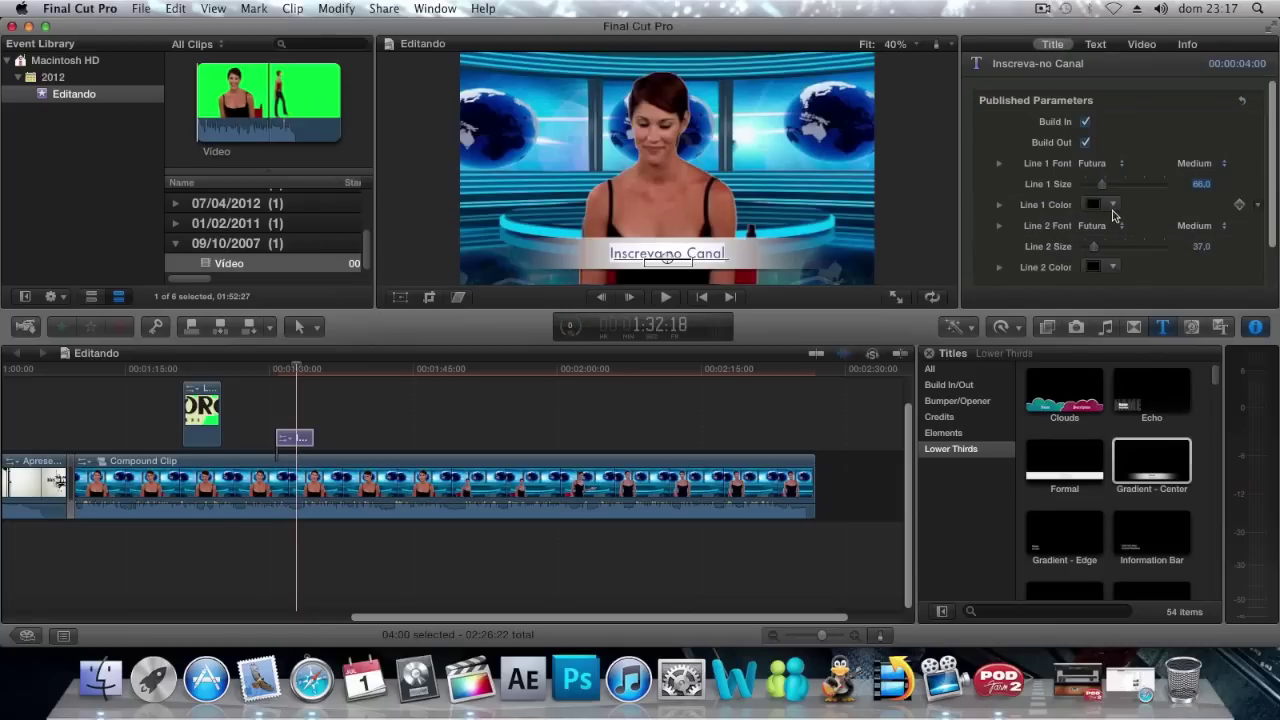
pyautogui.click(1113, 204)
pyautogui.moveTo(1140, 228); pyautogui.dragTo(1163, 362)
pyautogui.click(777, 405)
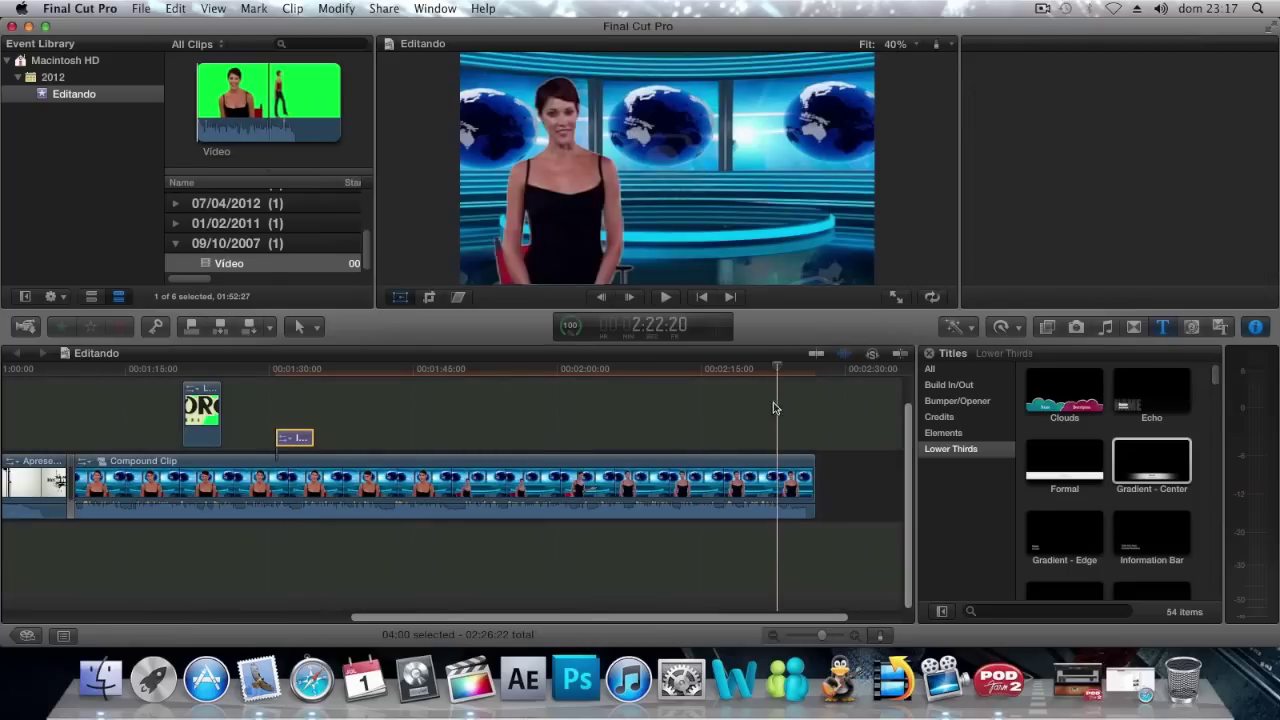
# Extend the Inscreva-no Canal title clip about a second and play that section back
pyautogui.click(303, 415)
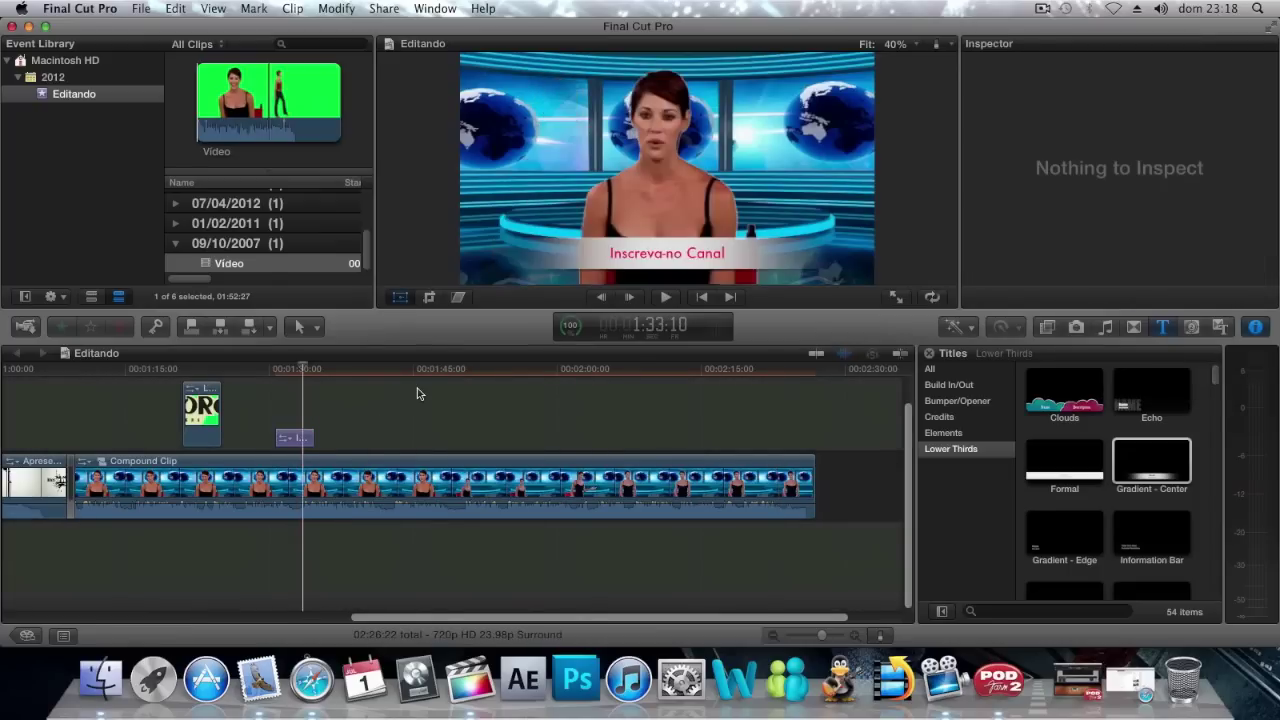
pyautogui.moveTo(313, 437); pyautogui.dragTo(337, 436)
pyautogui.click(305, 421)
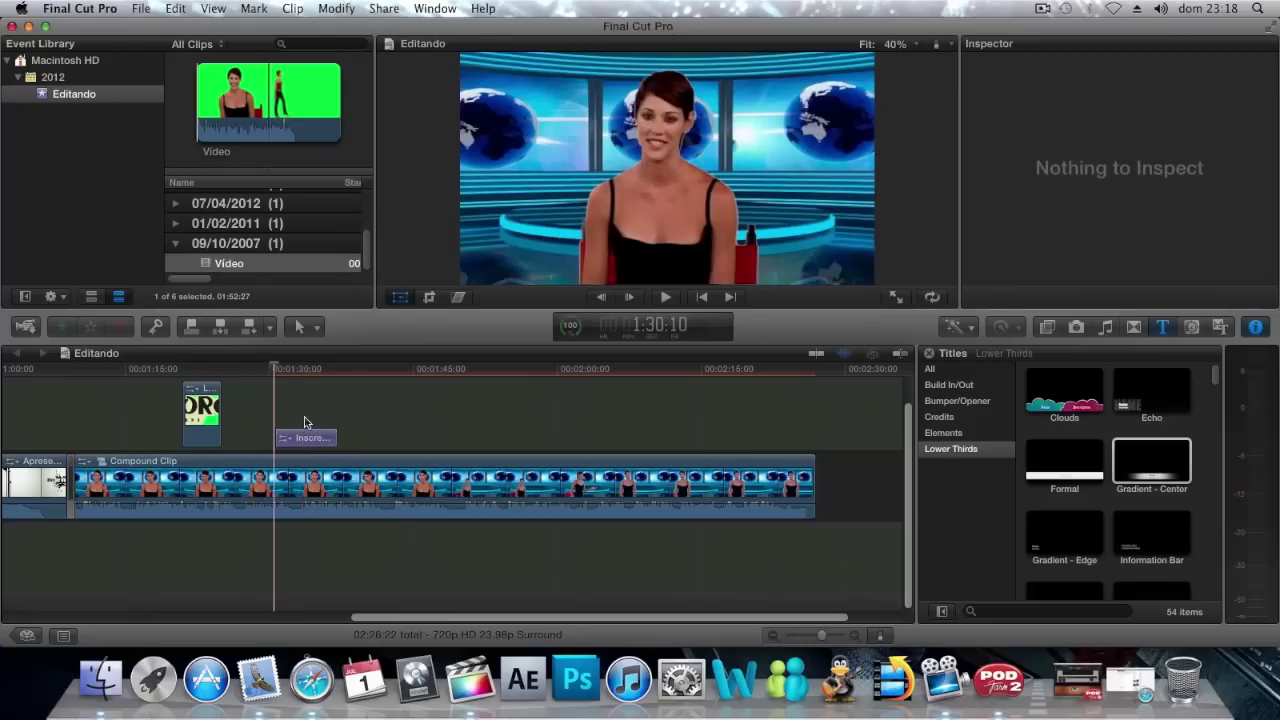
pyautogui.click(252, 419)
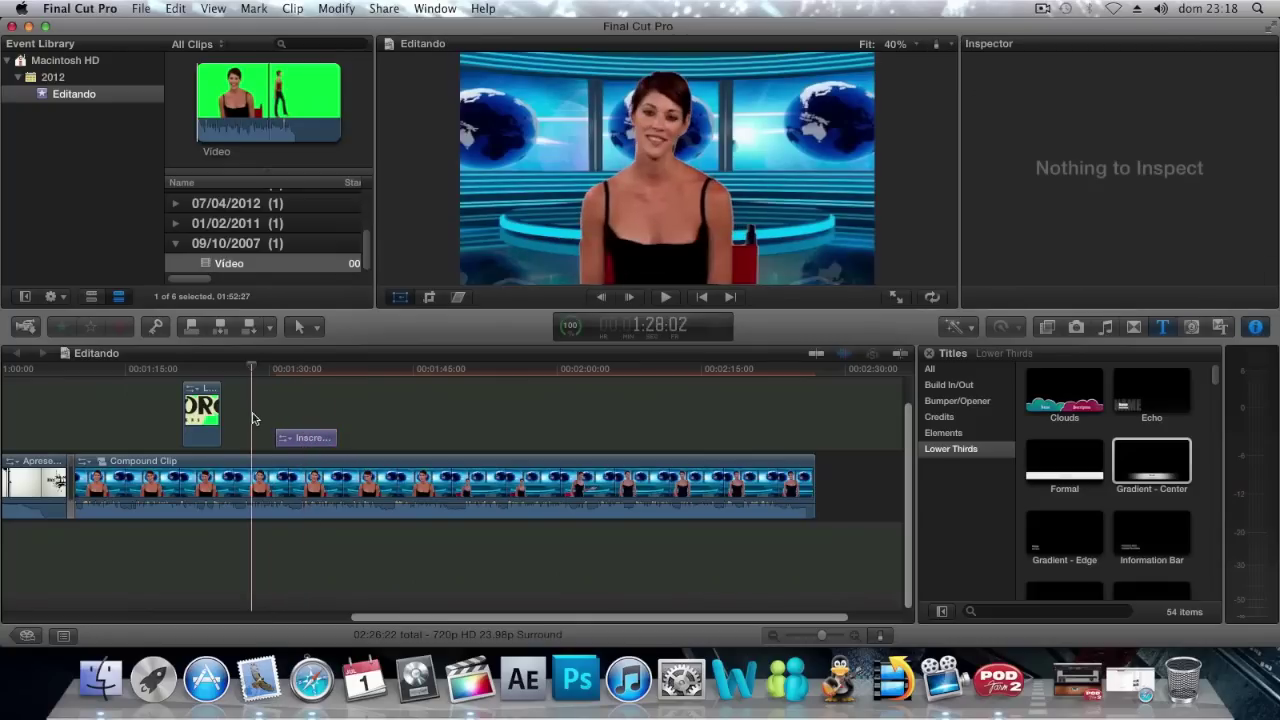
pyautogui.press('space')
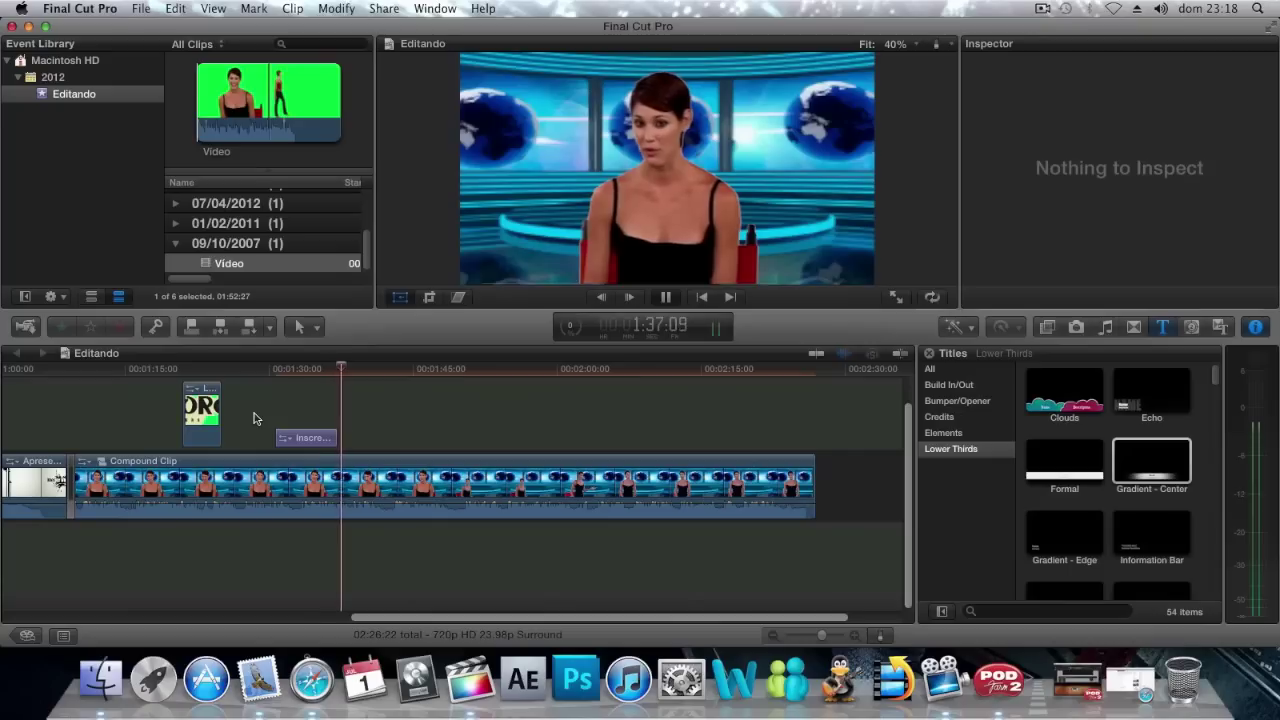
pyautogui.press('space')
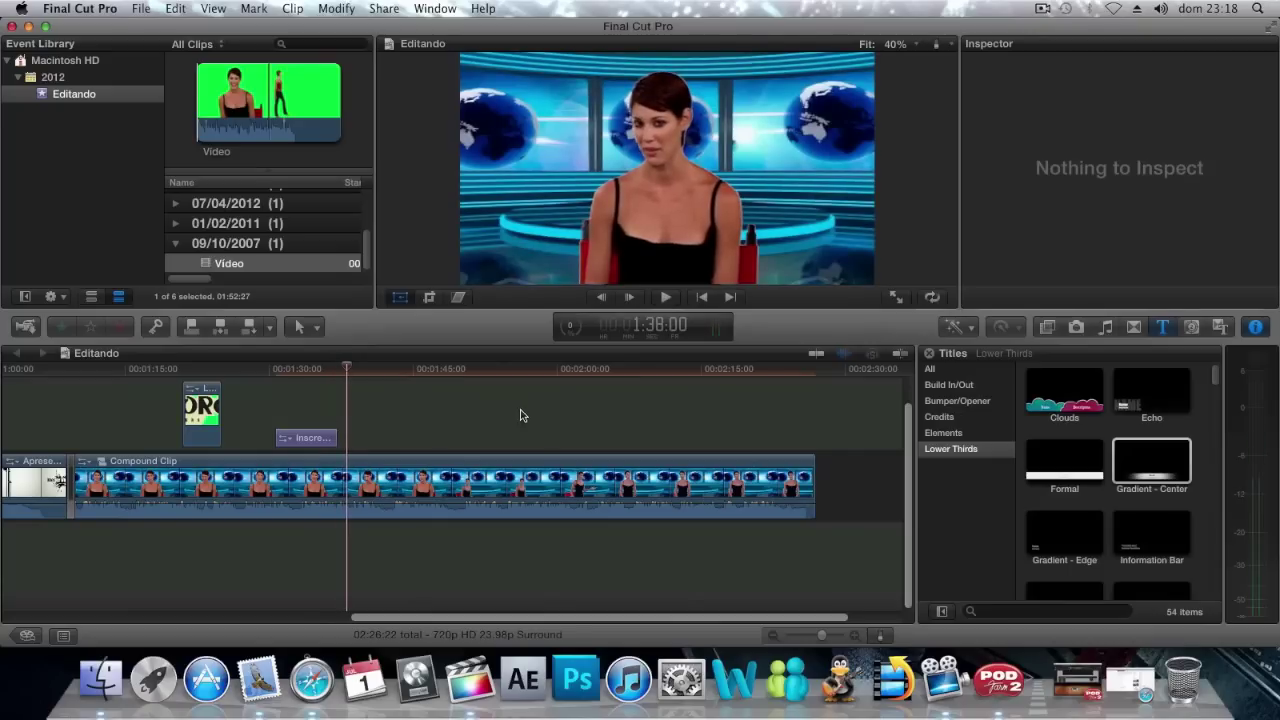
# Check the Gradient - Center lower-third style, then show all open windows in Mission Control
pyautogui.click(1135, 465)
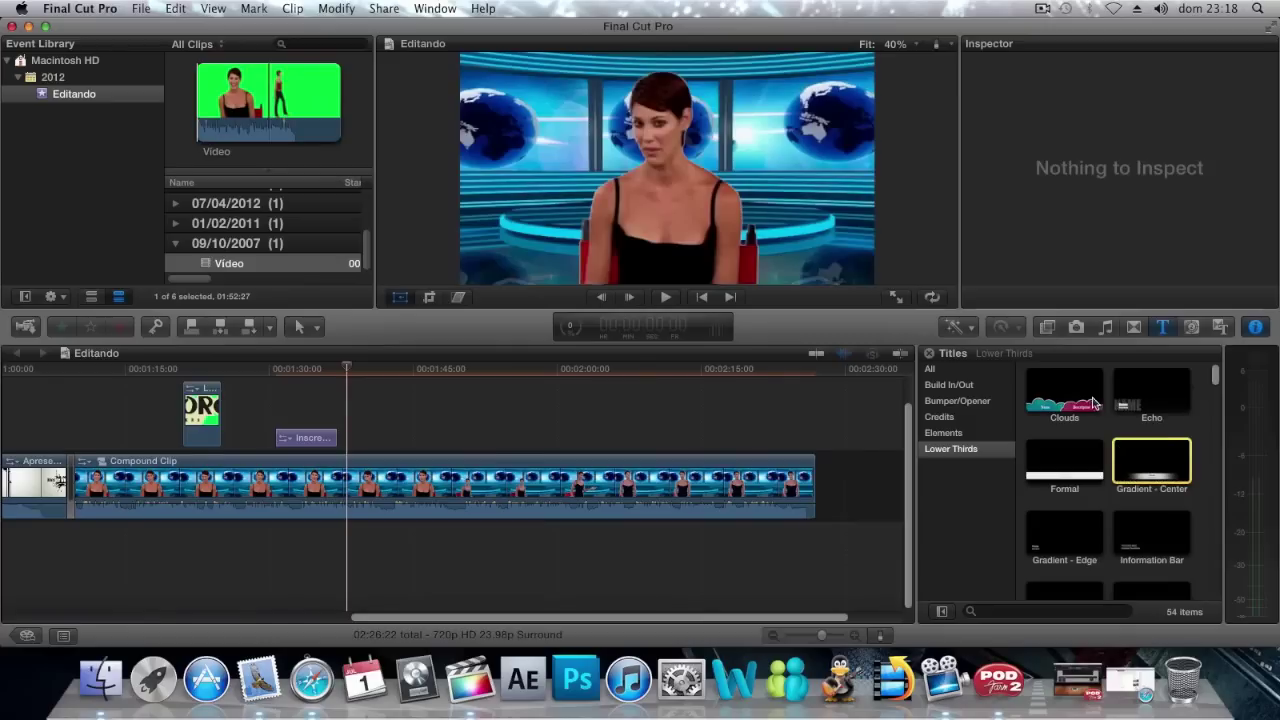
pyautogui.scroll(3, 1217, 390)
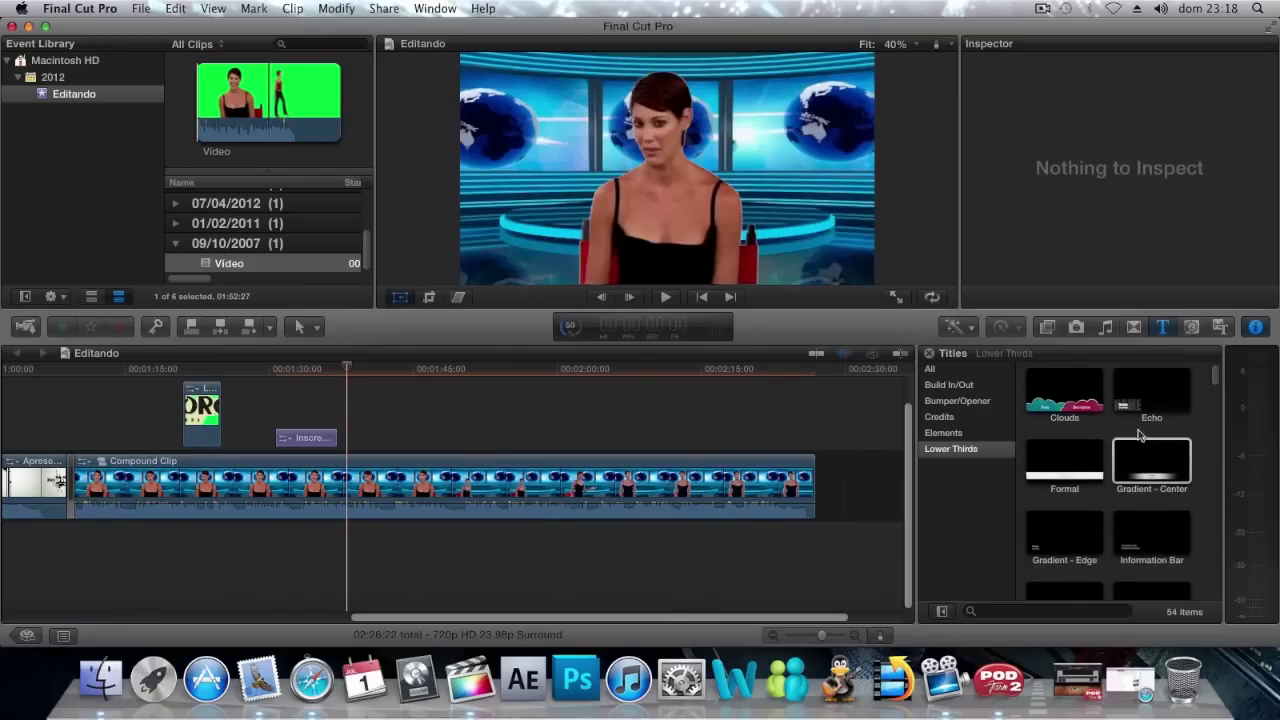
pyautogui.hotkey('ctrl', 'Up')
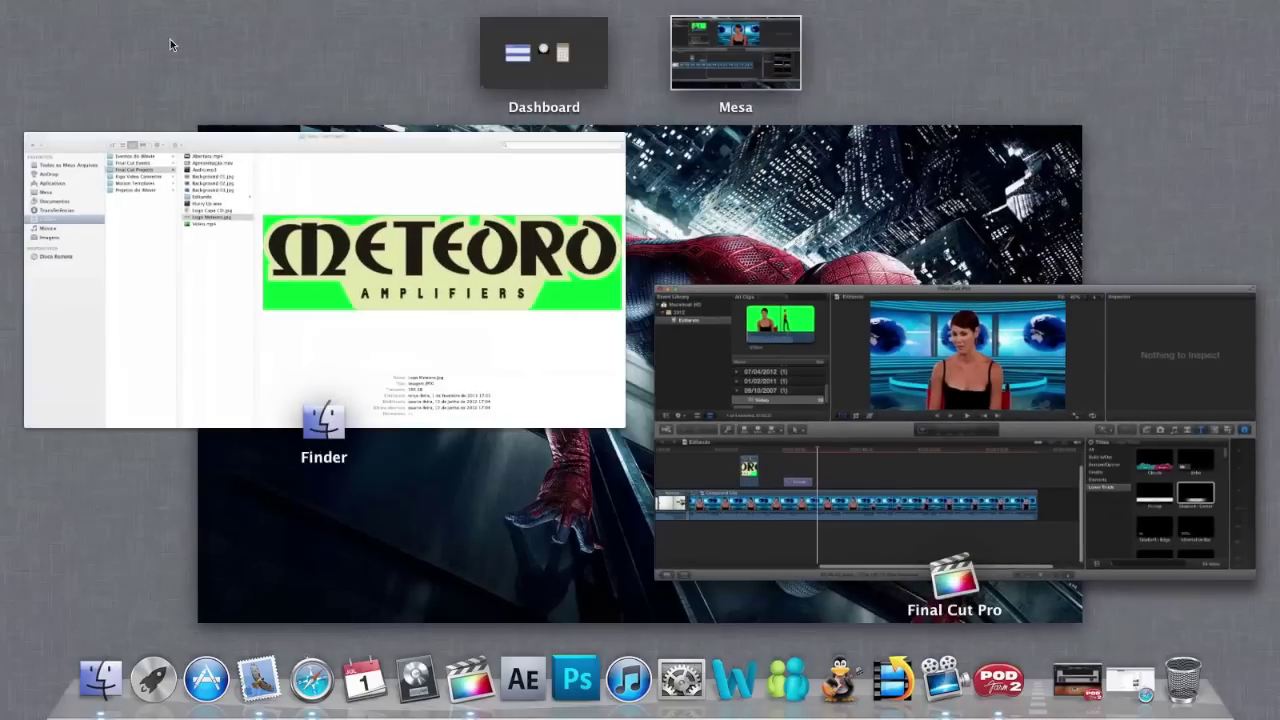
# Return from Finder to the project and park on the Inscreva-no Canal lower third
pyautogui.click(340, 382)
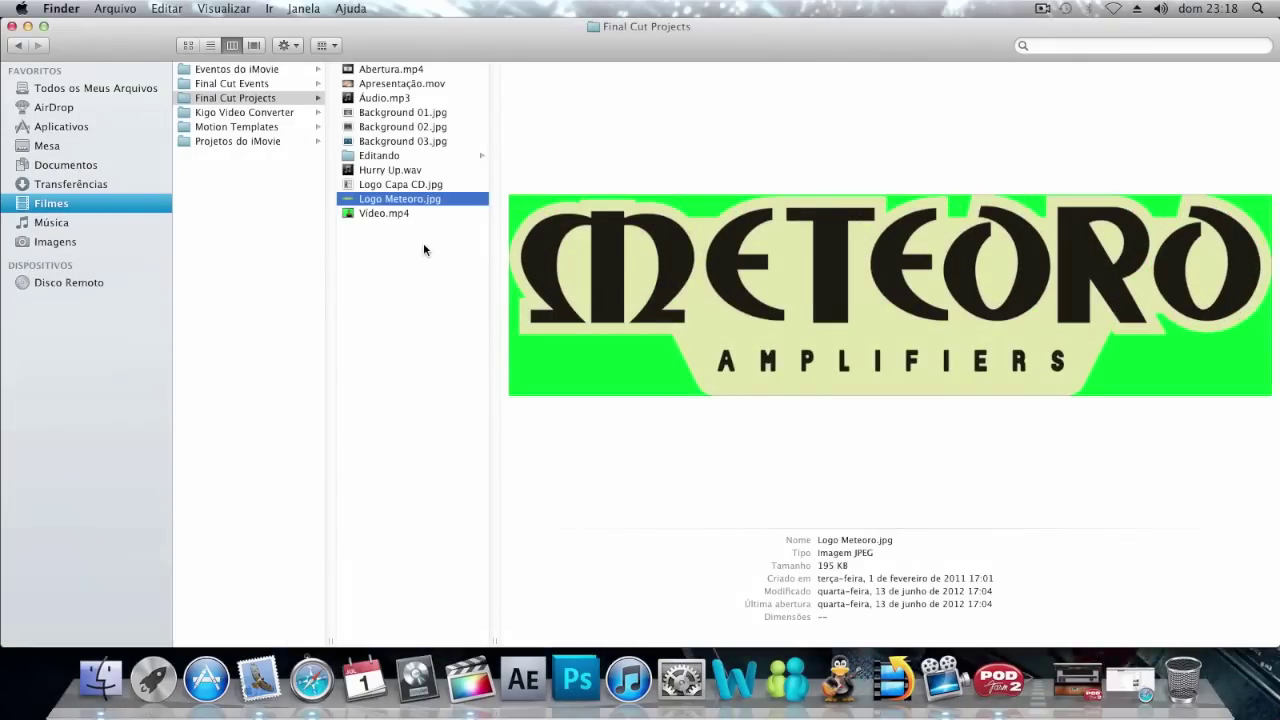
pyautogui.hotkey('ctrl', 'Up')
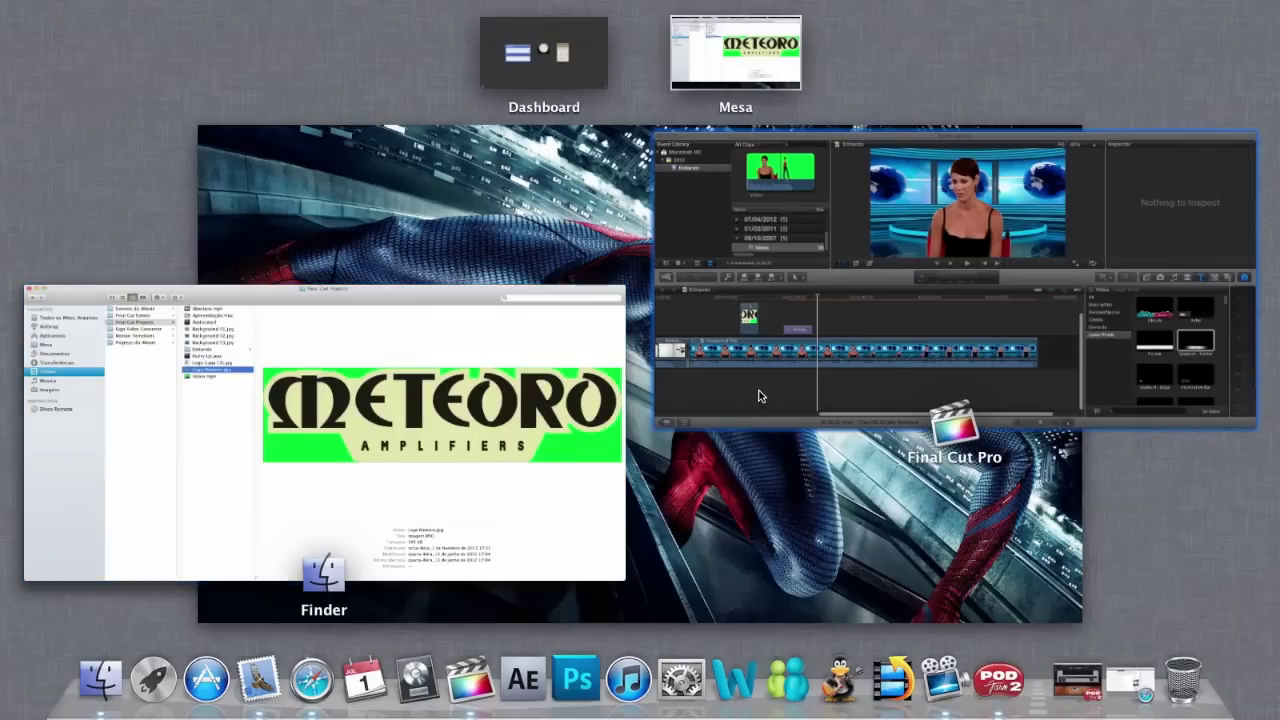
pyautogui.click(758, 396)
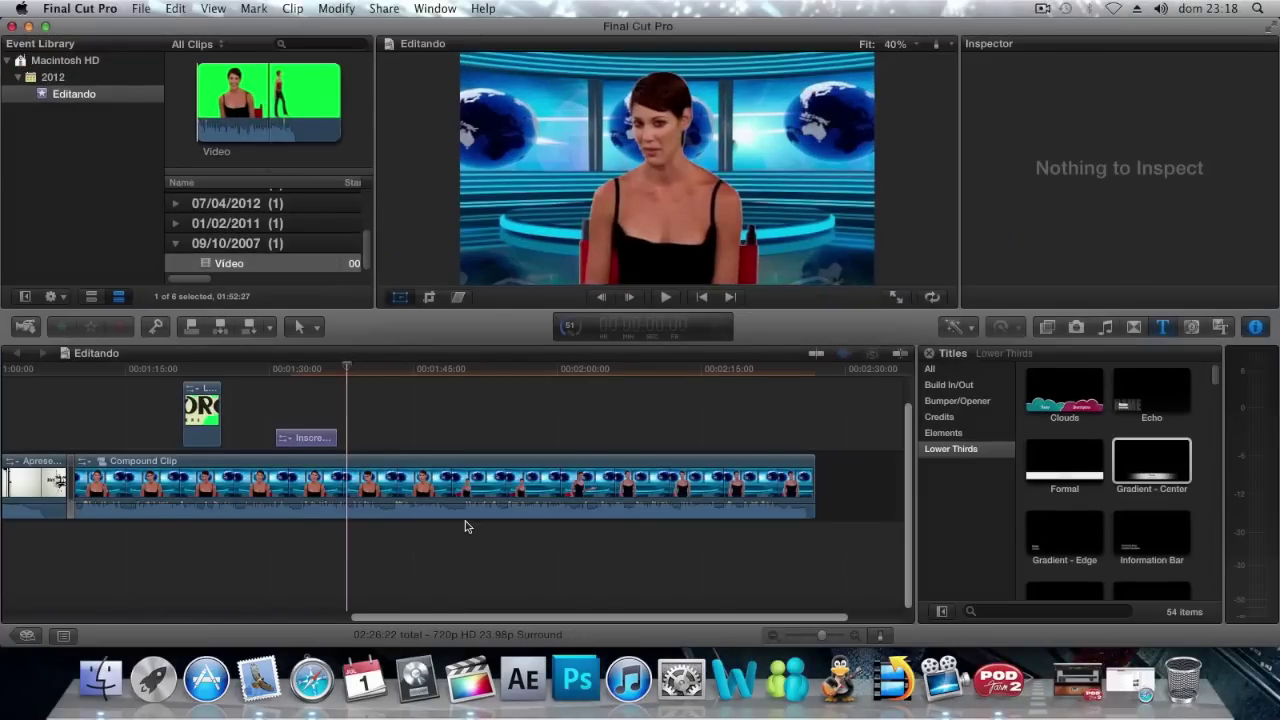
pyautogui.click(352, 575)
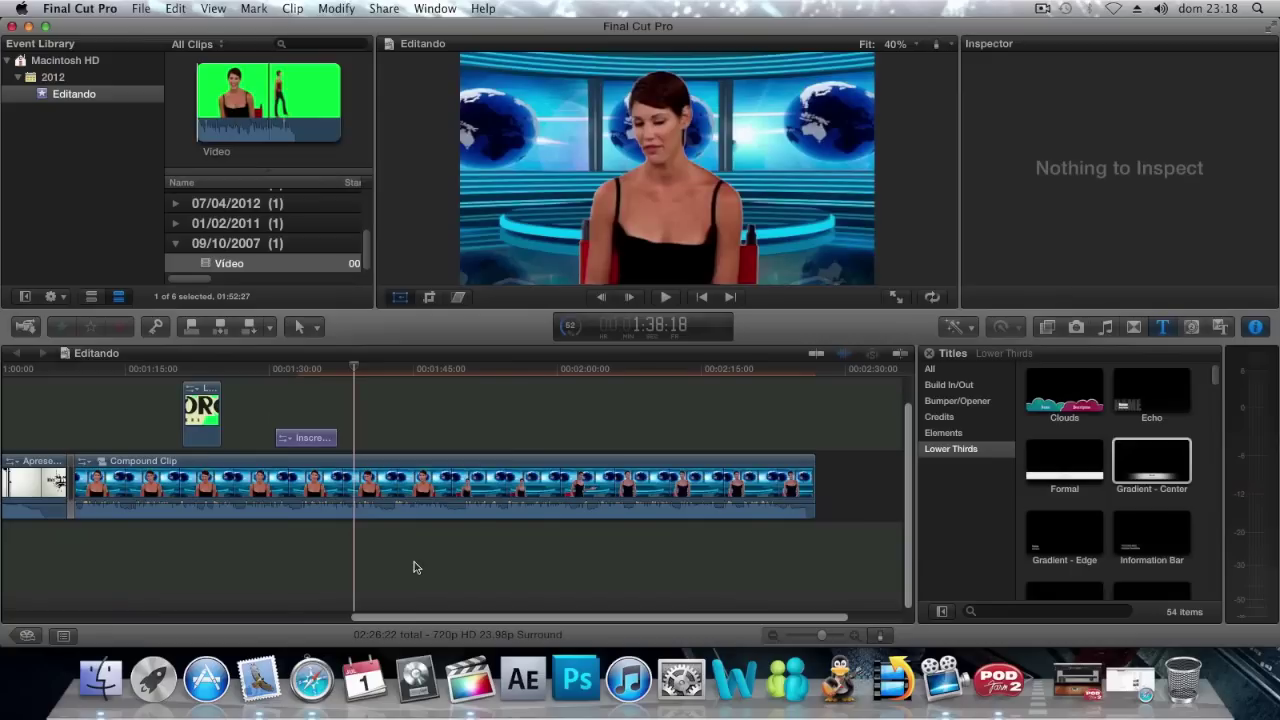
pyautogui.click(328, 592)
pyautogui.click(307, 556)
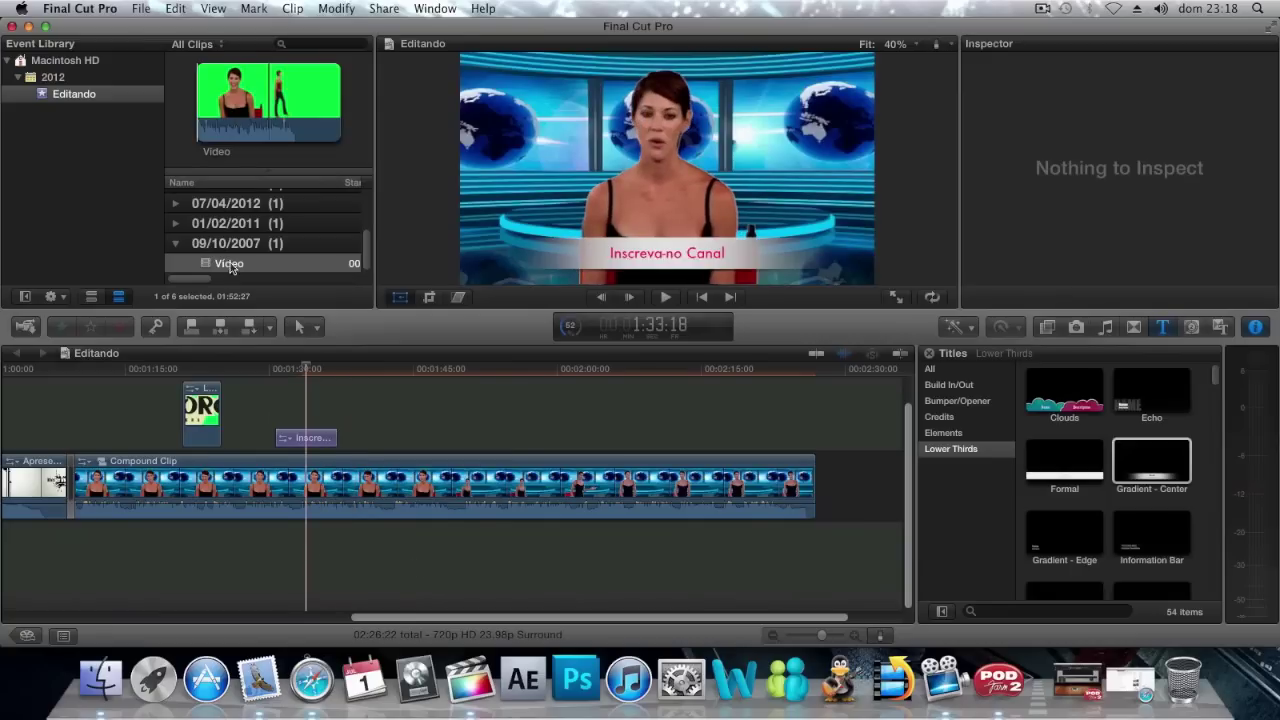
# Carry Hurry Up.wav from the Final Cut Projects folder over to the Final Cut Pro timeline
pyautogui.moveTo(4, 8)
pyautogui.click(220, 314)
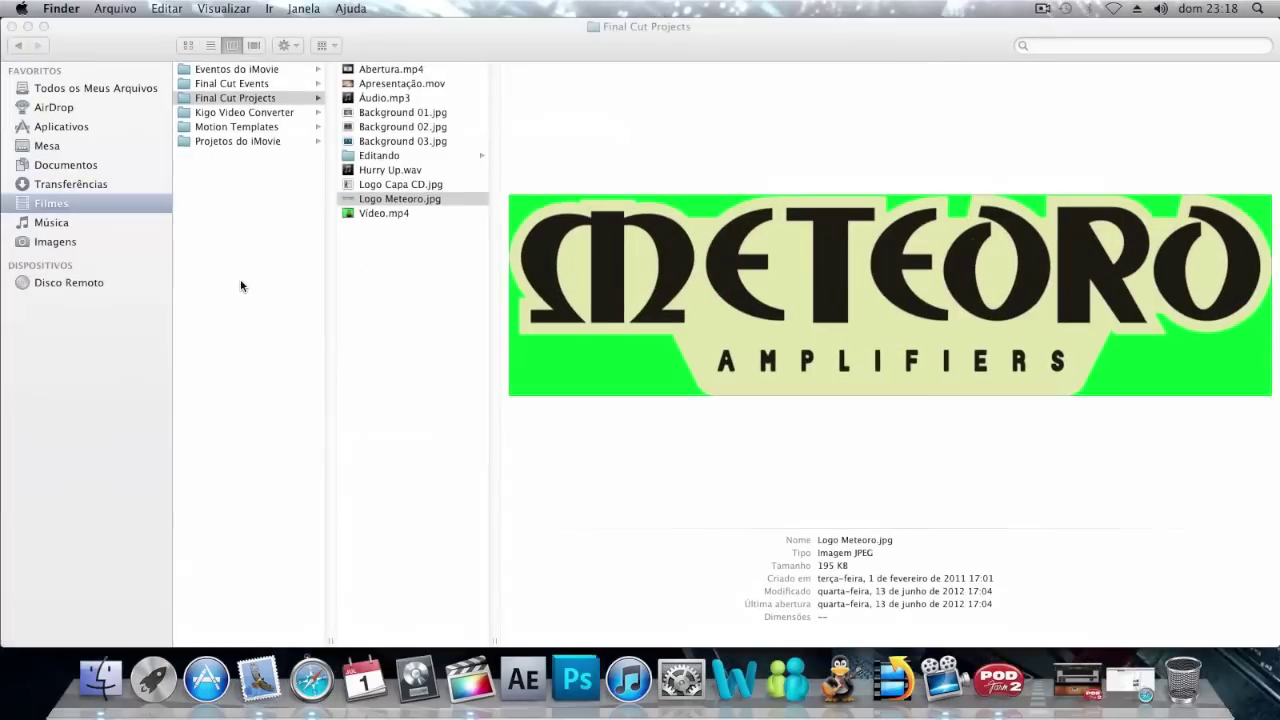
pyautogui.moveTo(367, 174); pyautogui.dragTo(469, 688)
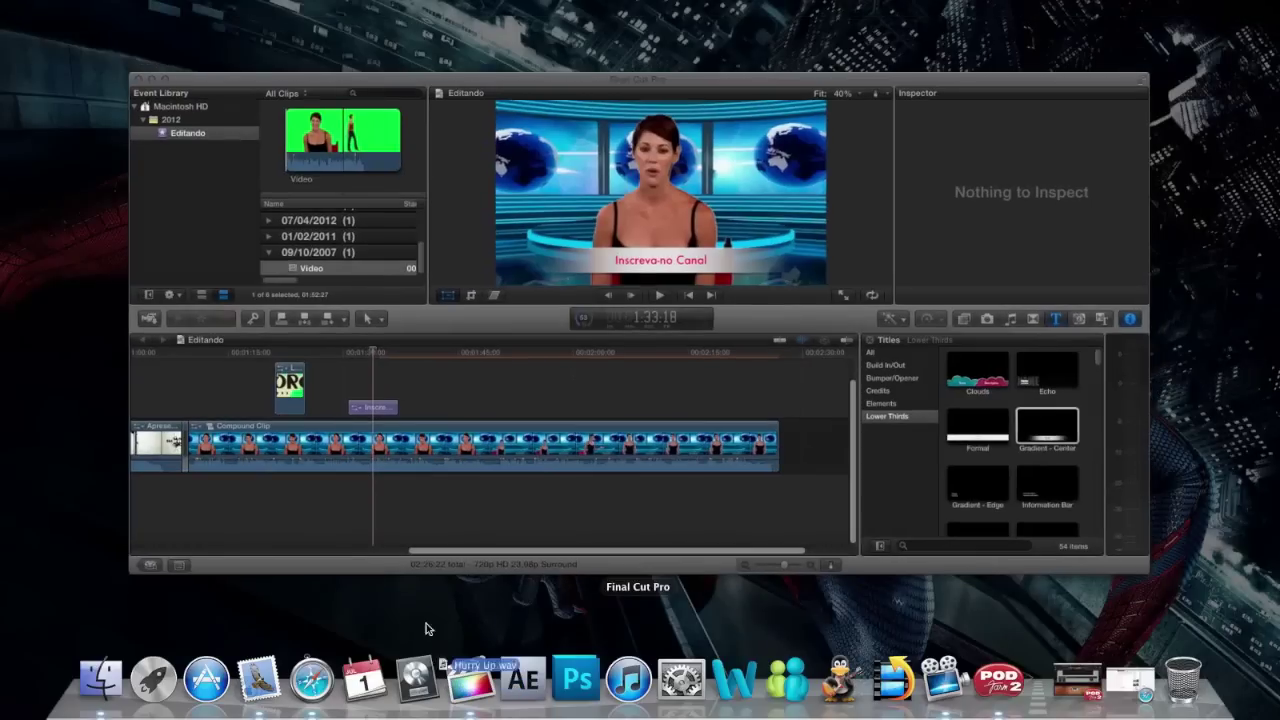
pyautogui.moveTo(469, 688); pyautogui.dragTo(287, 522)
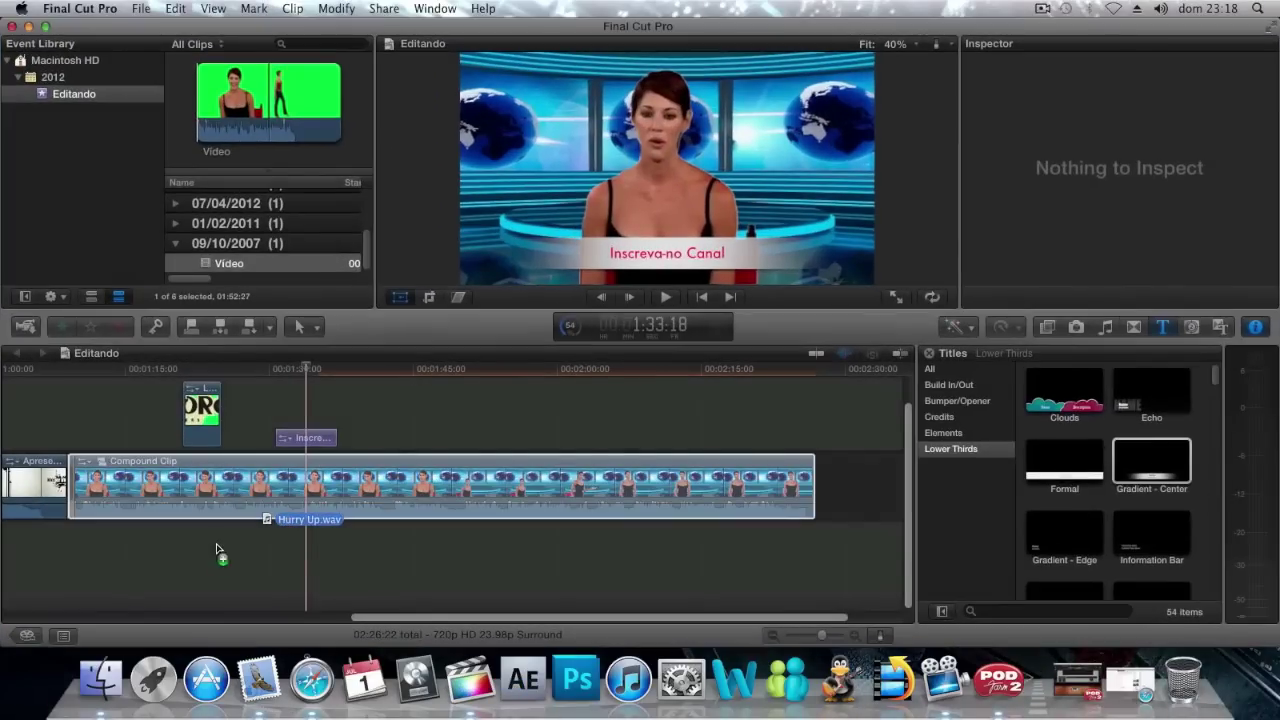
# Drop Hurry Up.wav under the presenter clip at -19 dB and play to hear the level
pyautogui.moveTo(287, 522)
pyautogui.mouseDown()
pyautogui.moveTo(226, 550)
pyautogui.moveTo(254, 546)
pyautogui.moveTo(139, 535)
pyautogui.mouseUp()
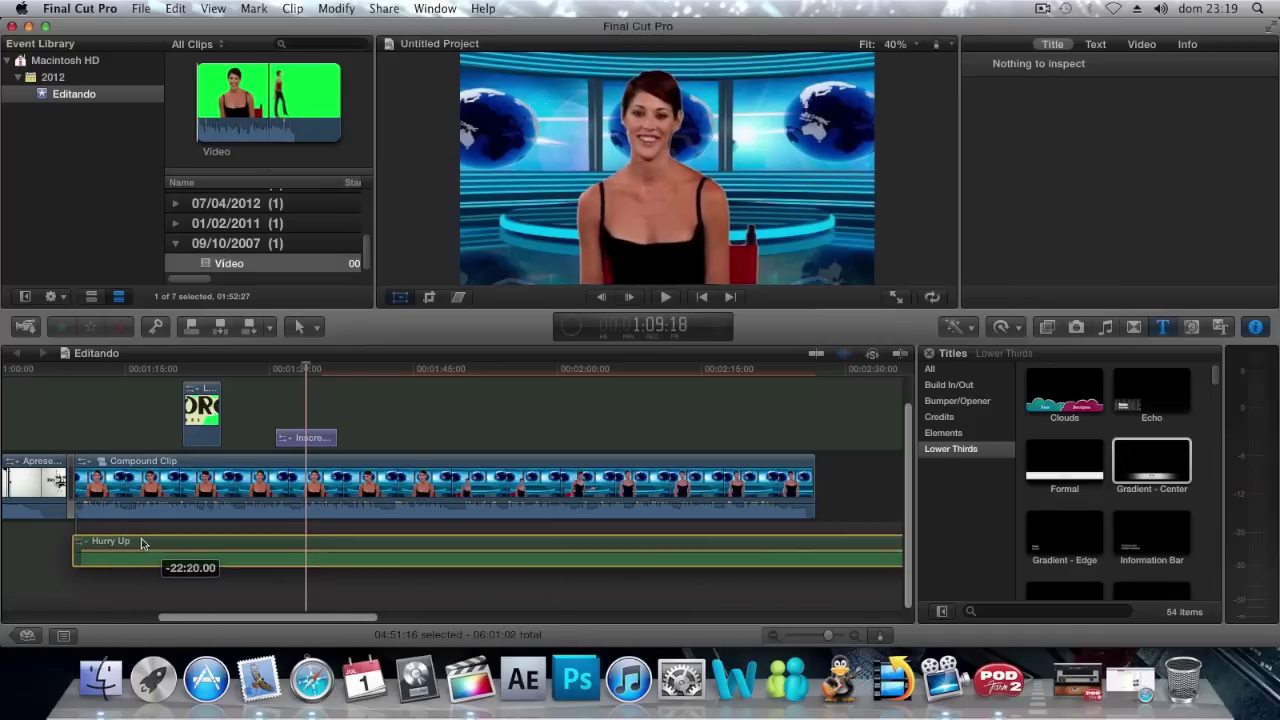
pyautogui.moveTo(139, 535); pyautogui.dragTo(140, 533)
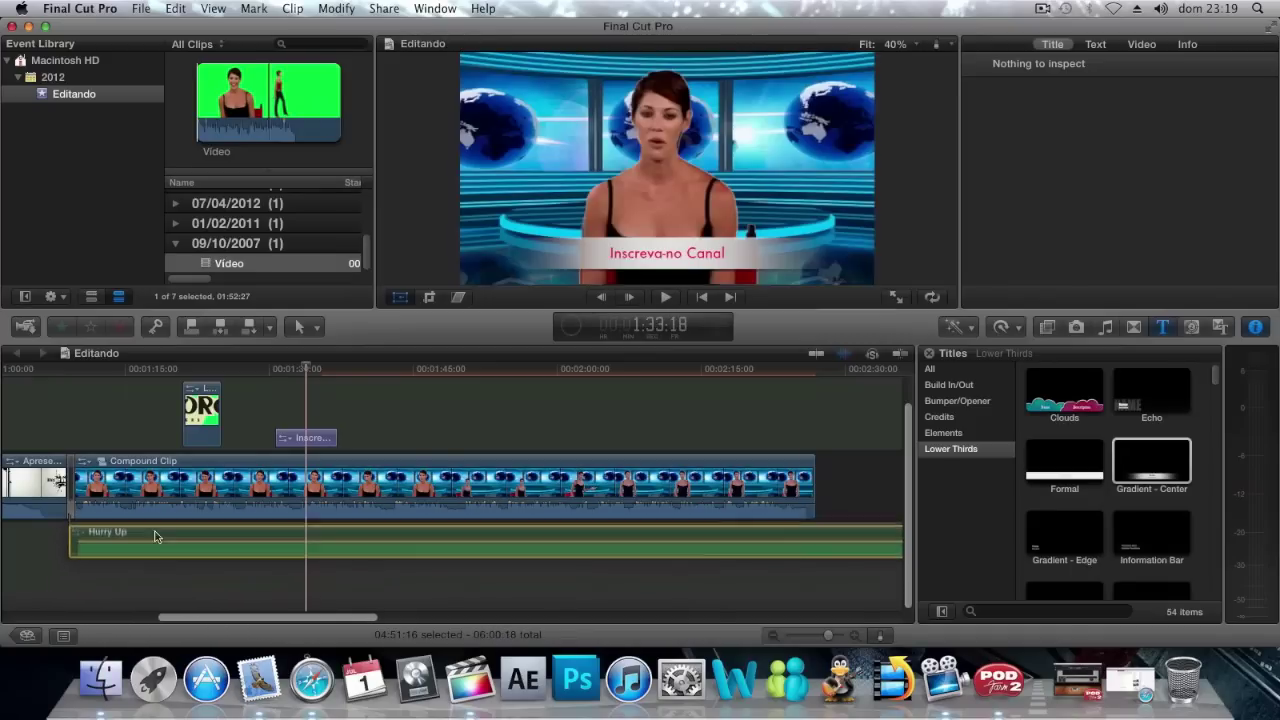
pyautogui.moveTo(380, 544); pyautogui.dragTo(380, 551)
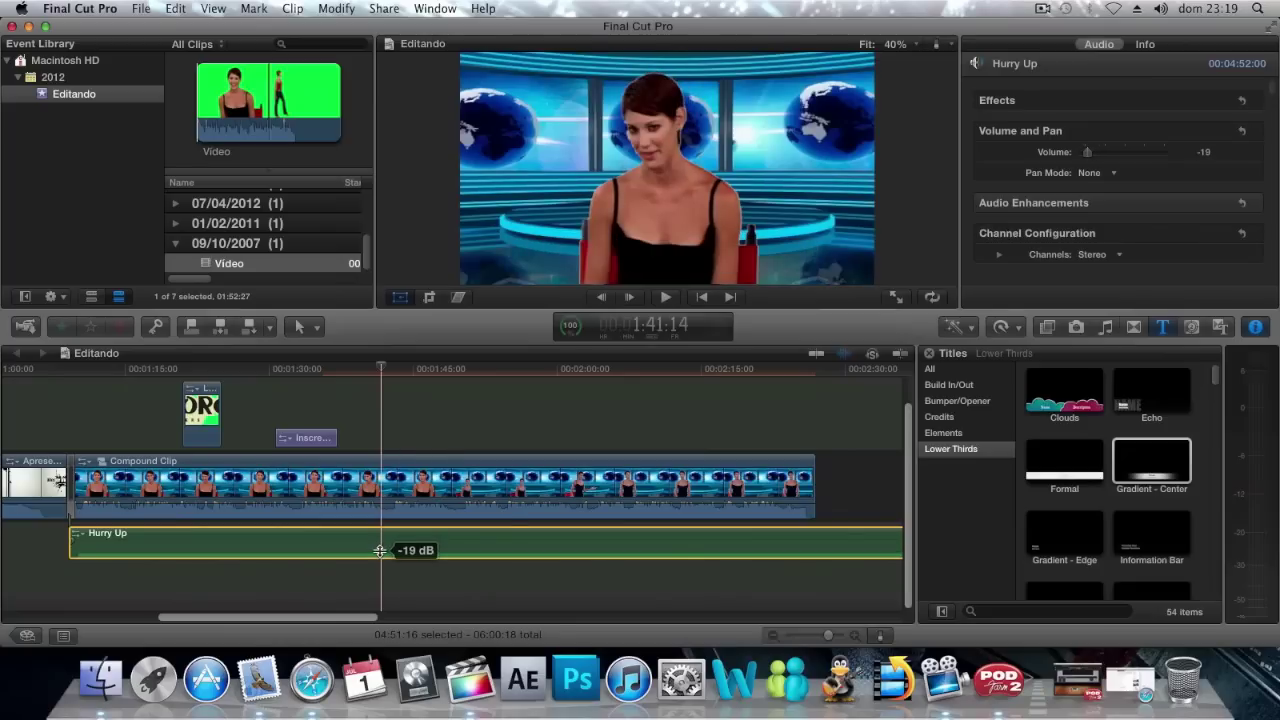
pyautogui.click(148, 578)
pyautogui.press('space')
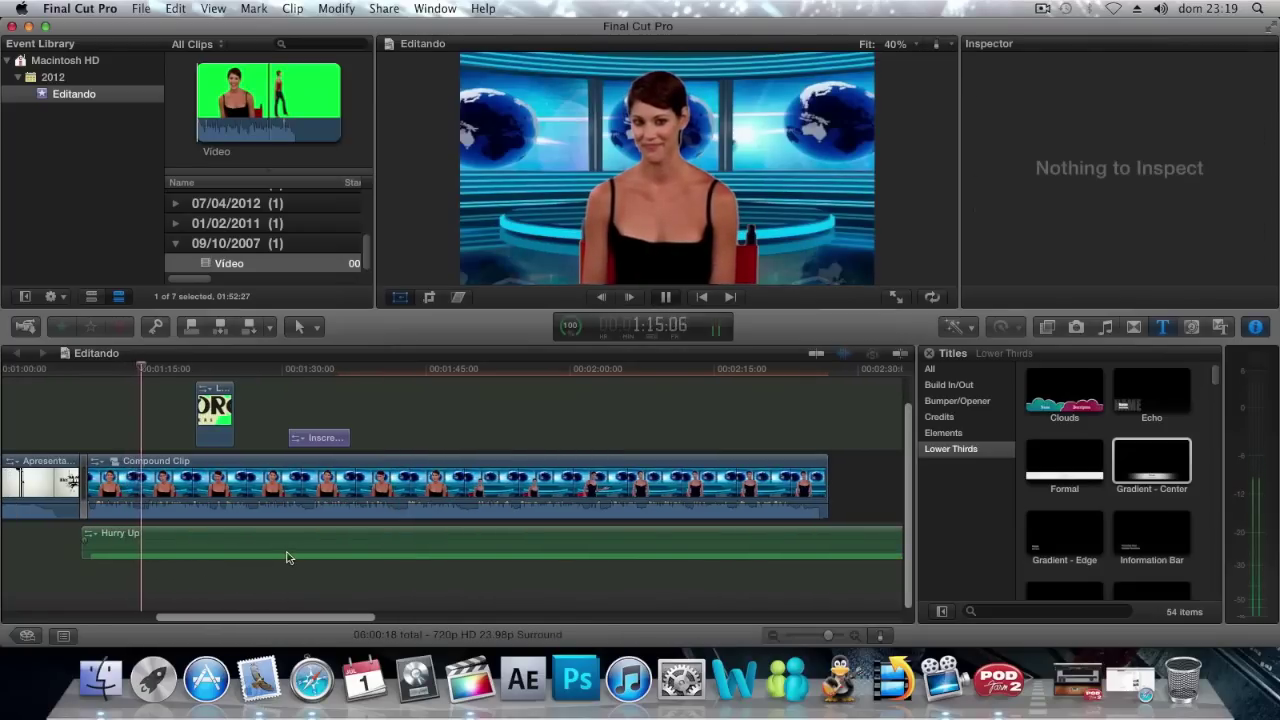
pyautogui.press('space')
# Replay from 1:13:10, trying the music at -37 dB before settling back on -19 dB
pyautogui.moveTo(289, 550)
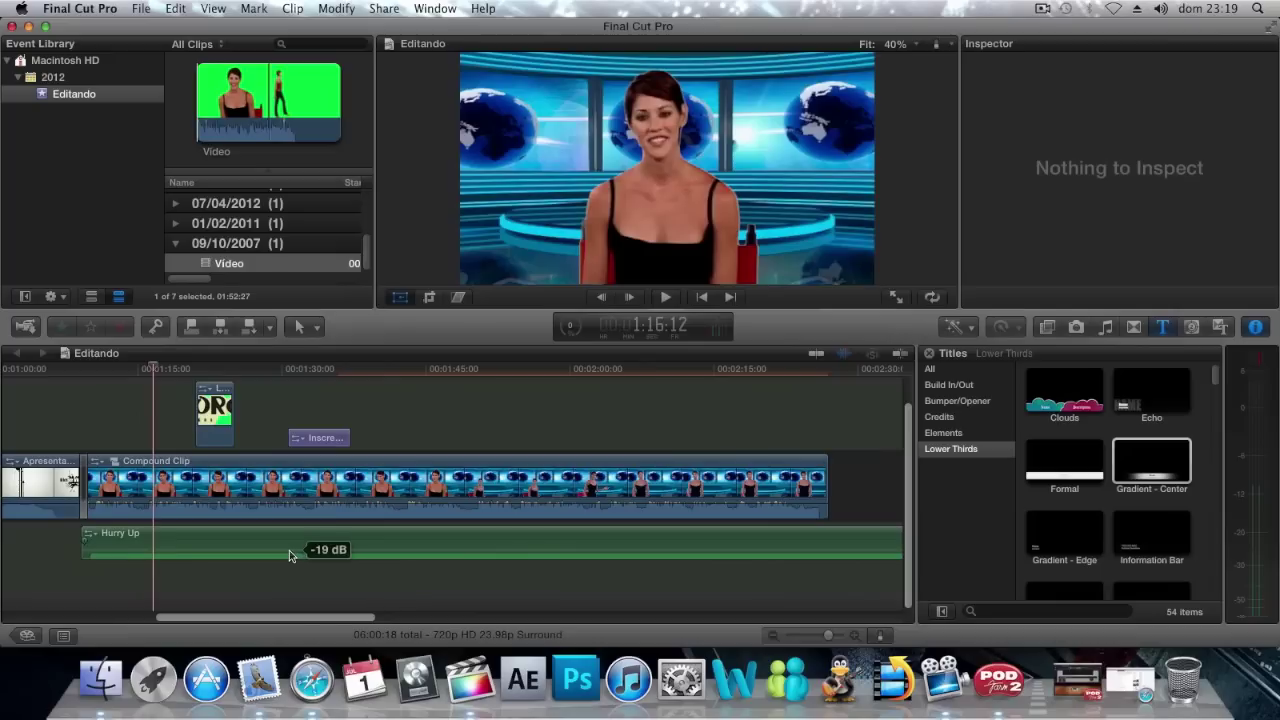
pyautogui.moveTo(289, 549); pyautogui.dragTo(289, 546)
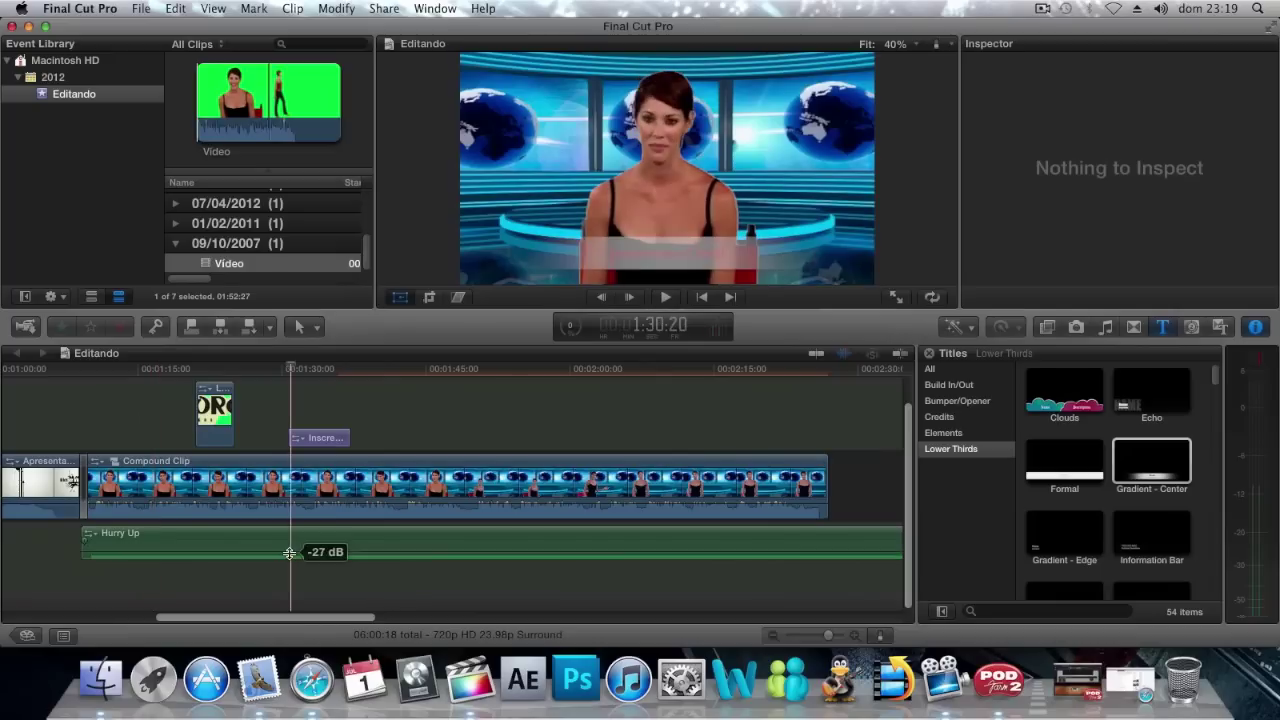
pyautogui.click(123, 590)
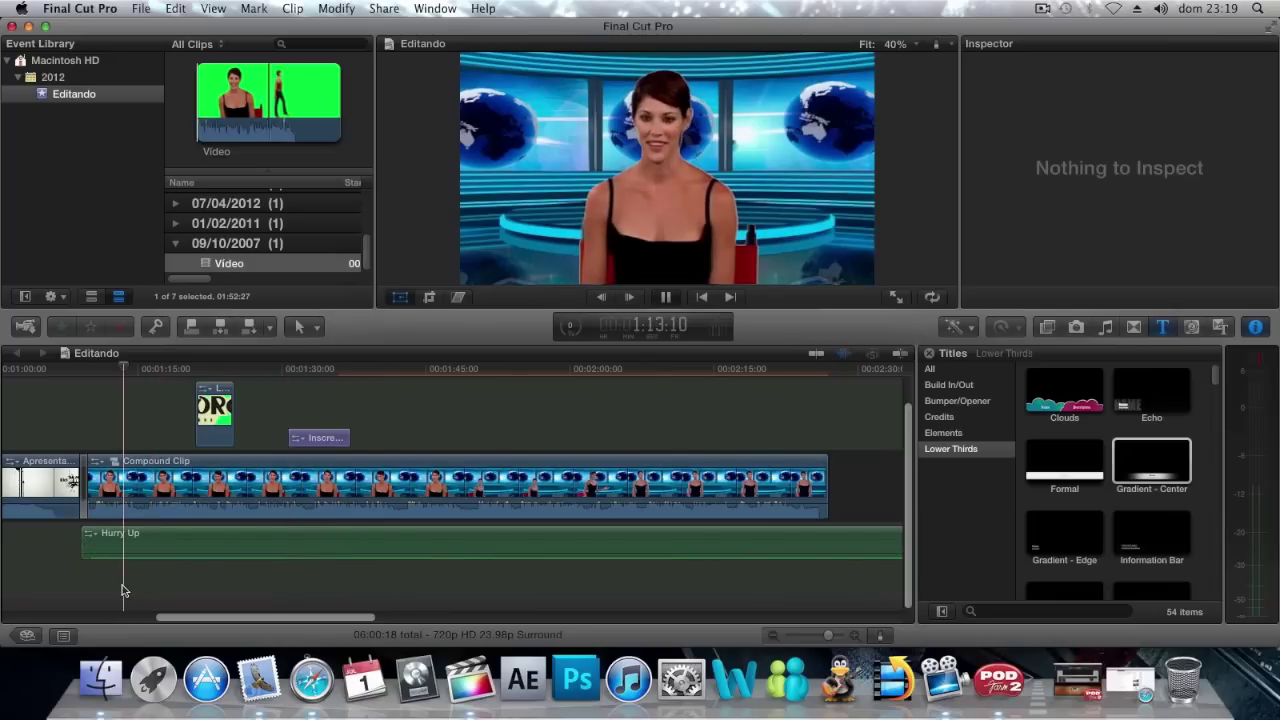
pyautogui.click(210, 557)
pyautogui.moveTo(210, 557); pyautogui.dragTo(212, 554)
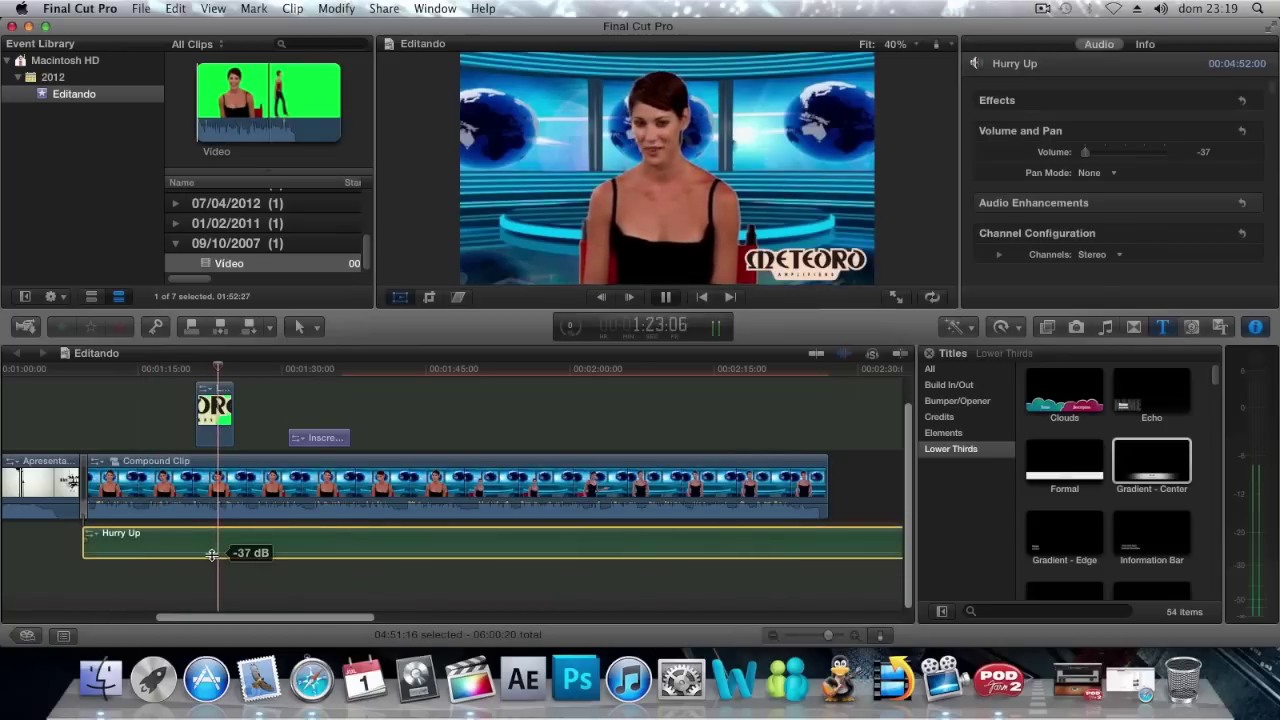
pyautogui.moveTo(212, 554); pyautogui.dragTo(215, 550)
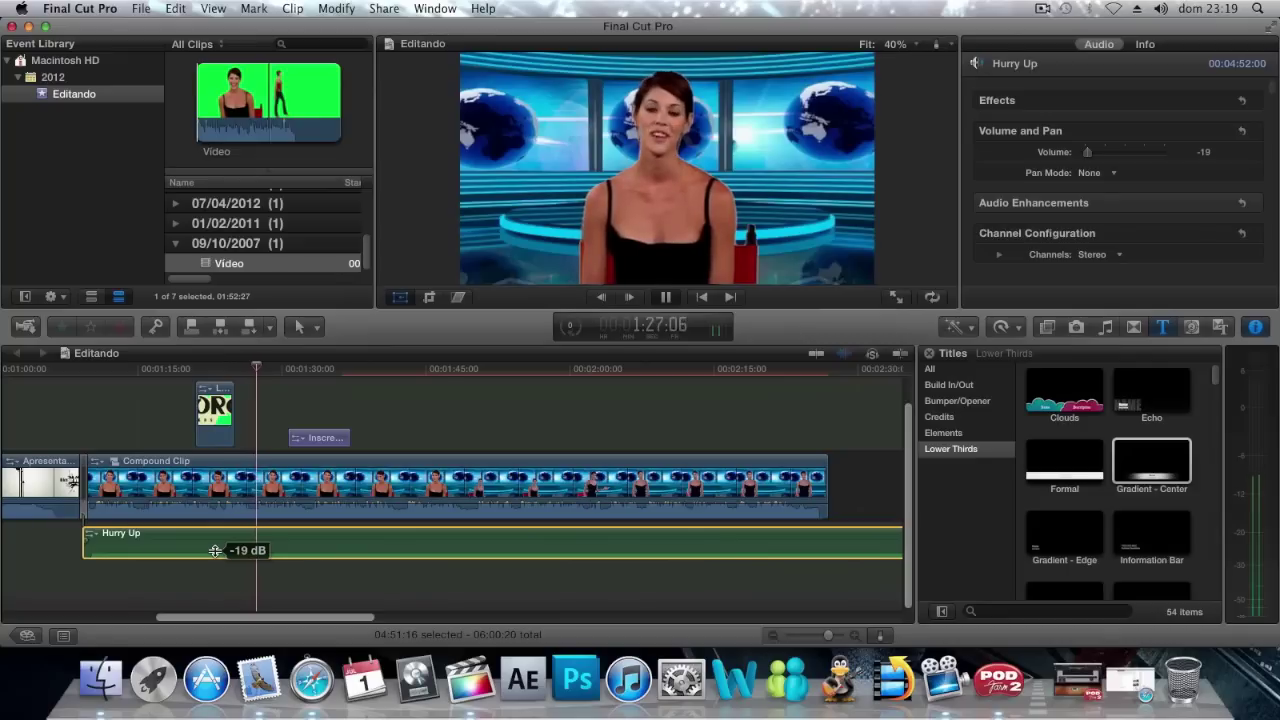
pyautogui.press('space')
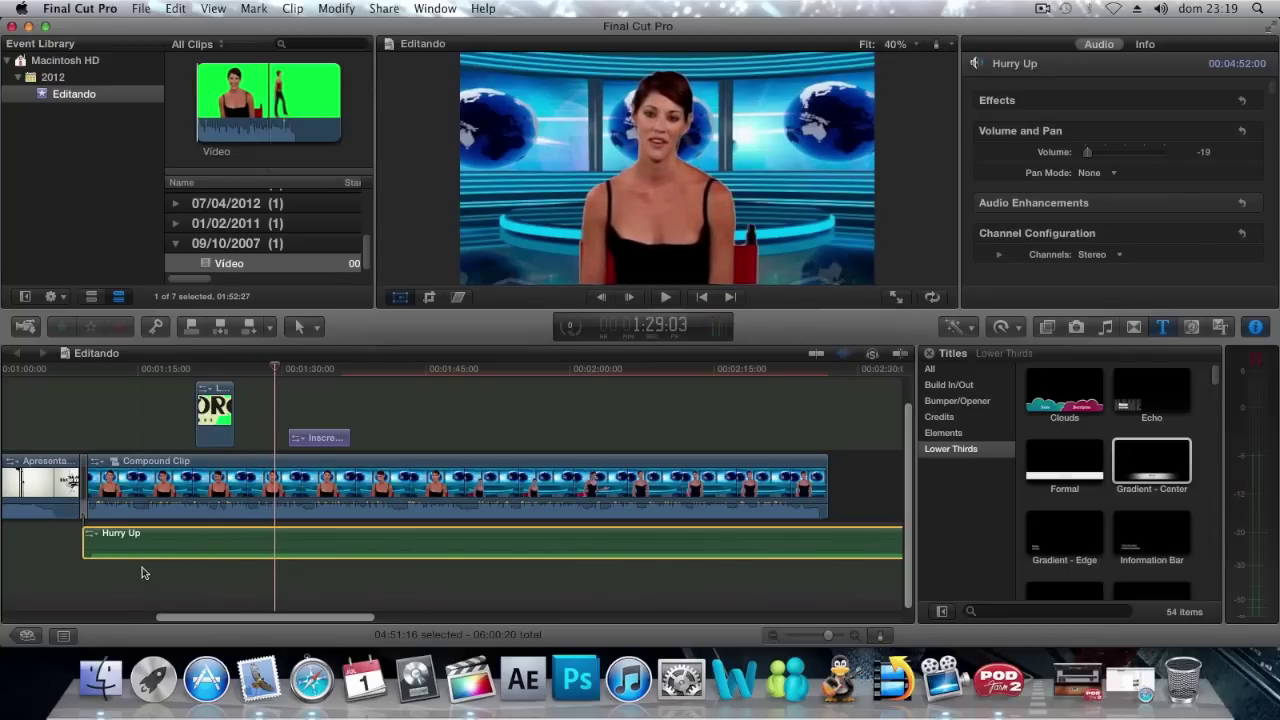
pyautogui.click(94, 572)
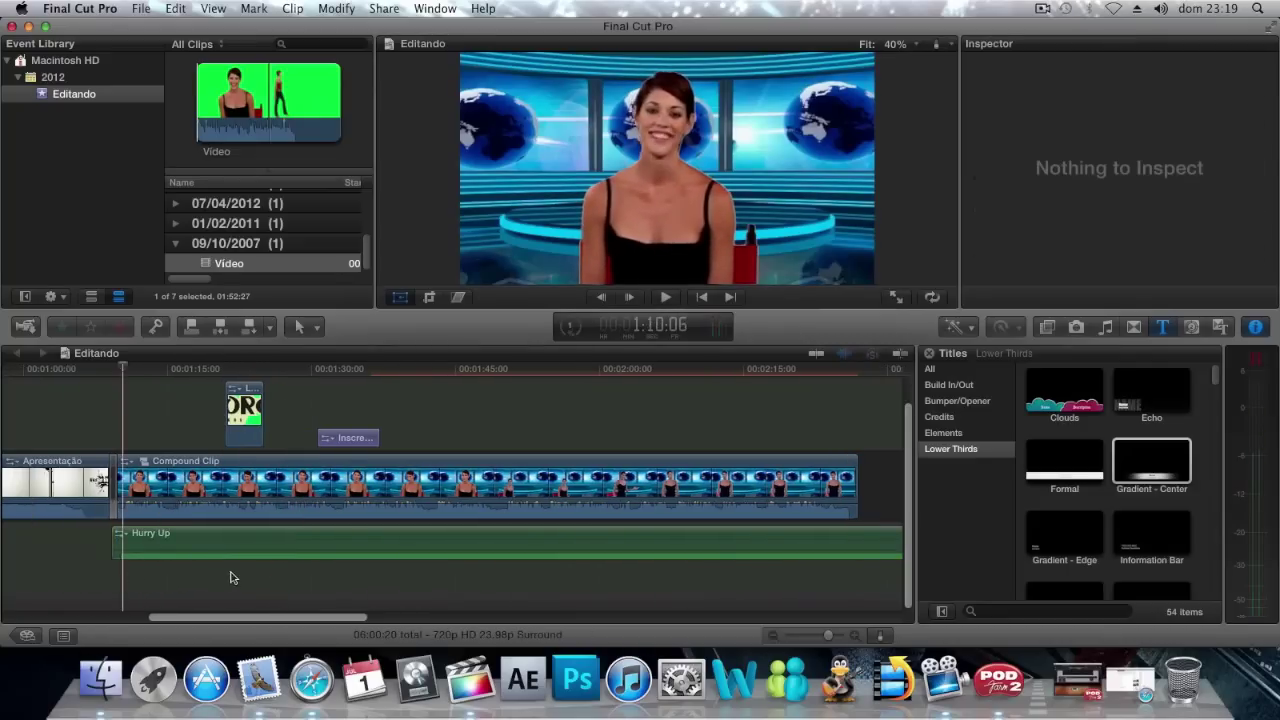
# Trim and slide the Hurry Up clip so it starts with the Compound Clip, then review the edit
pyautogui.click(857, 637)
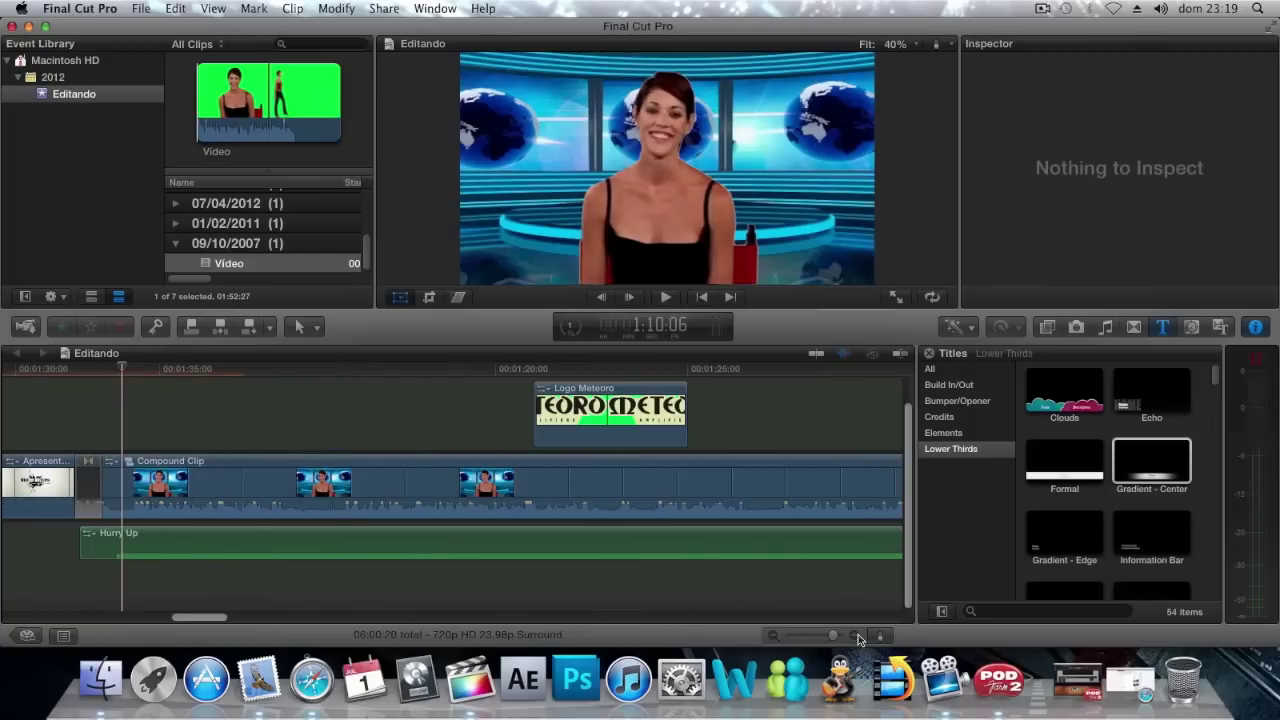
pyautogui.hscroll(-5, 190, 618)
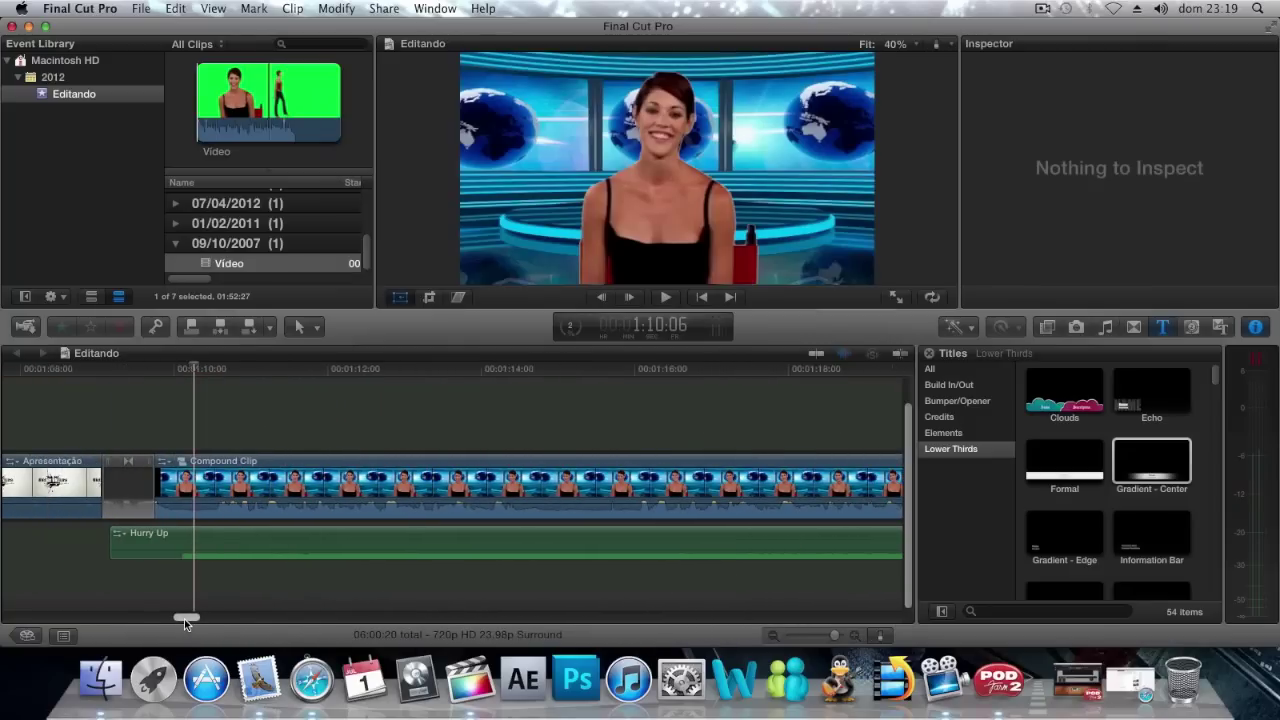
pyautogui.moveTo(235, 552); pyautogui.dragTo(301, 539)
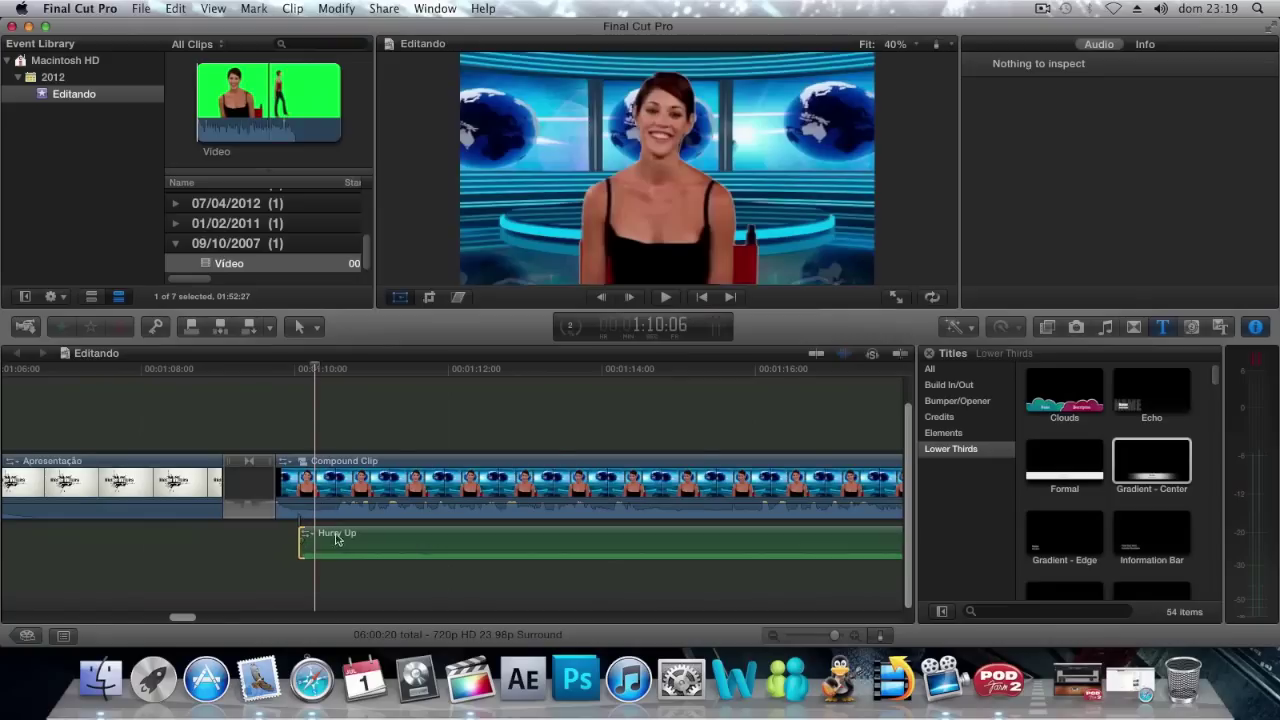
pyautogui.moveTo(390, 541); pyautogui.dragTo(380, 541)
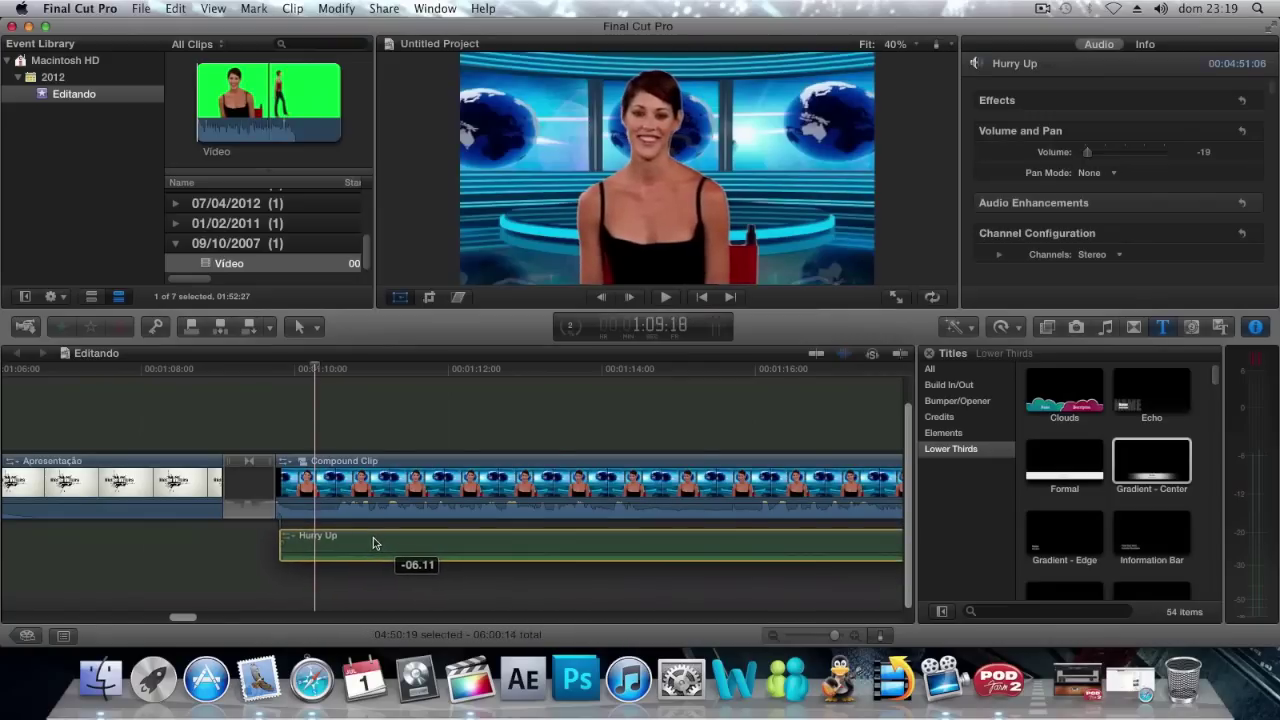
pyautogui.moveTo(380, 541); pyautogui.dragTo(380, 589)
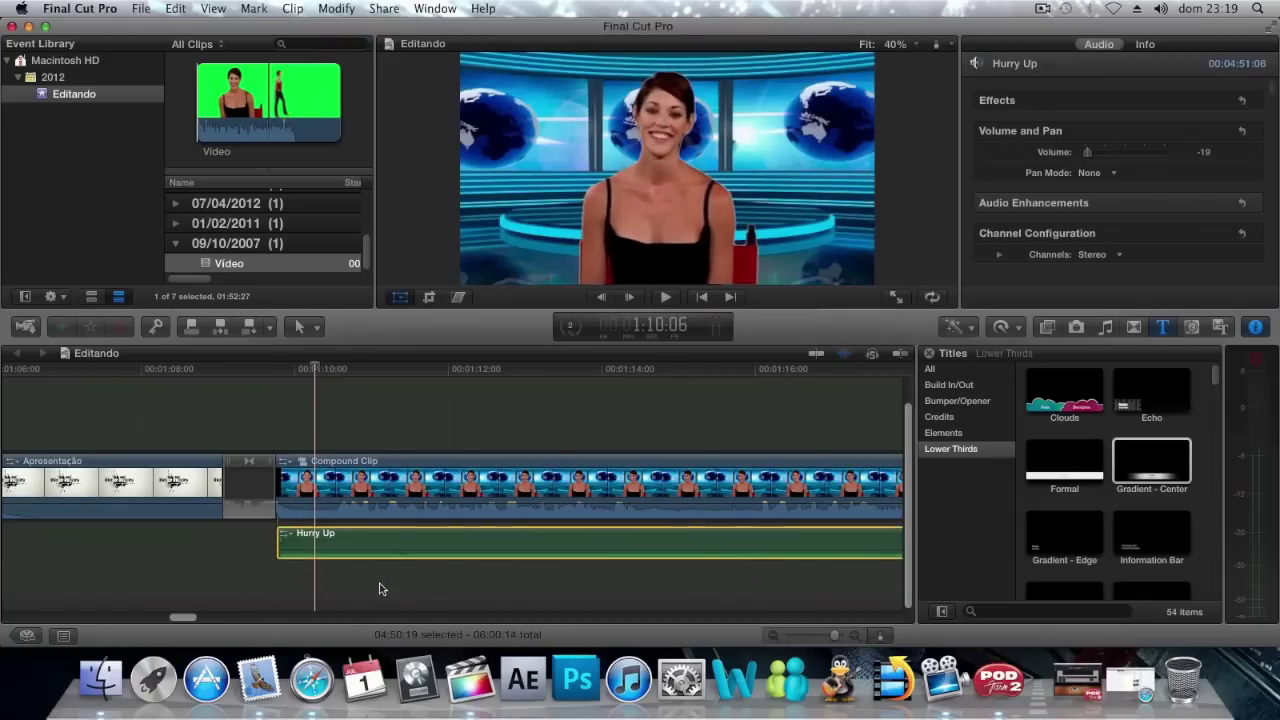
pyautogui.click(772, 636)
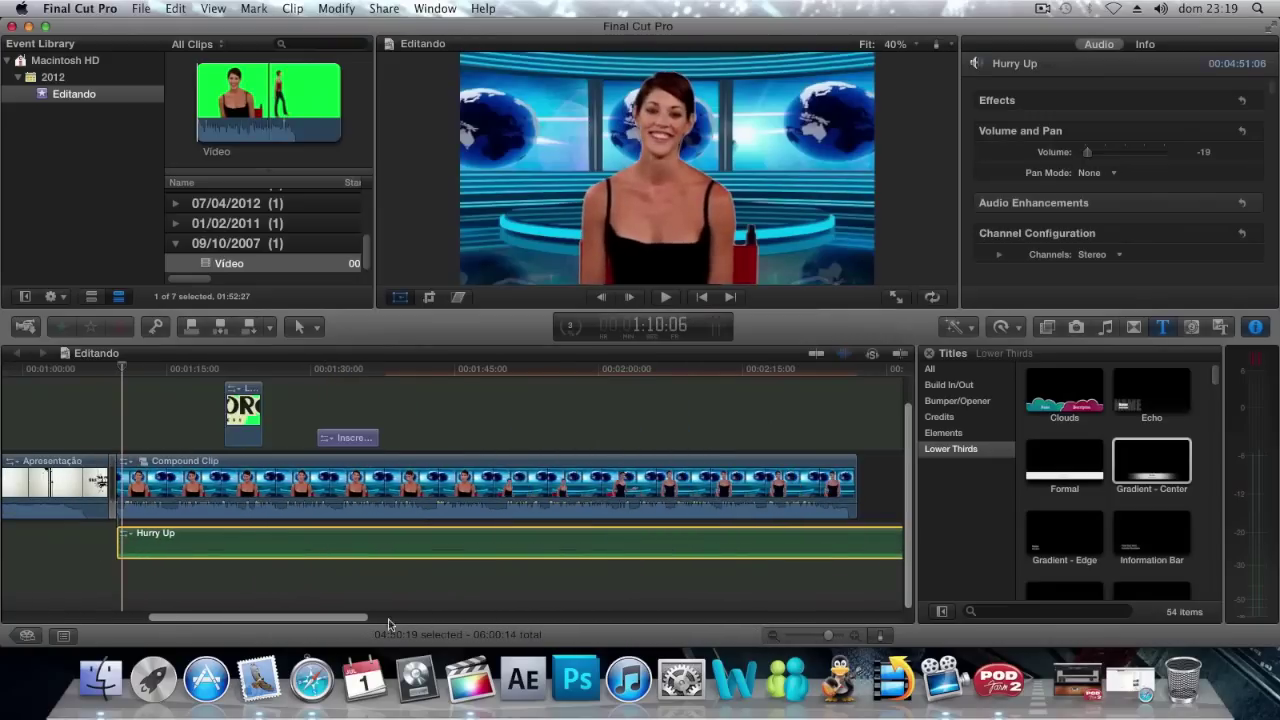
pyautogui.moveTo(322, 618); pyautogui.dragTo(340, 618)
pyautogui.press('space')
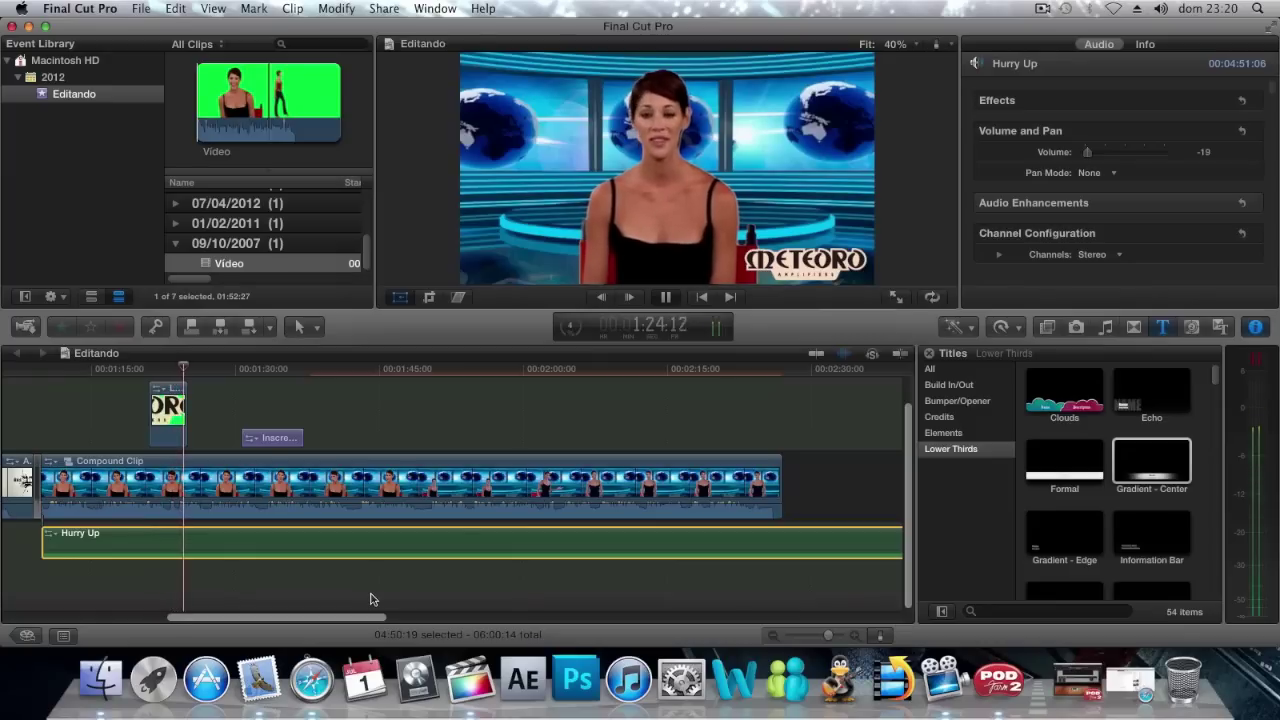
pyautogui.press('space')
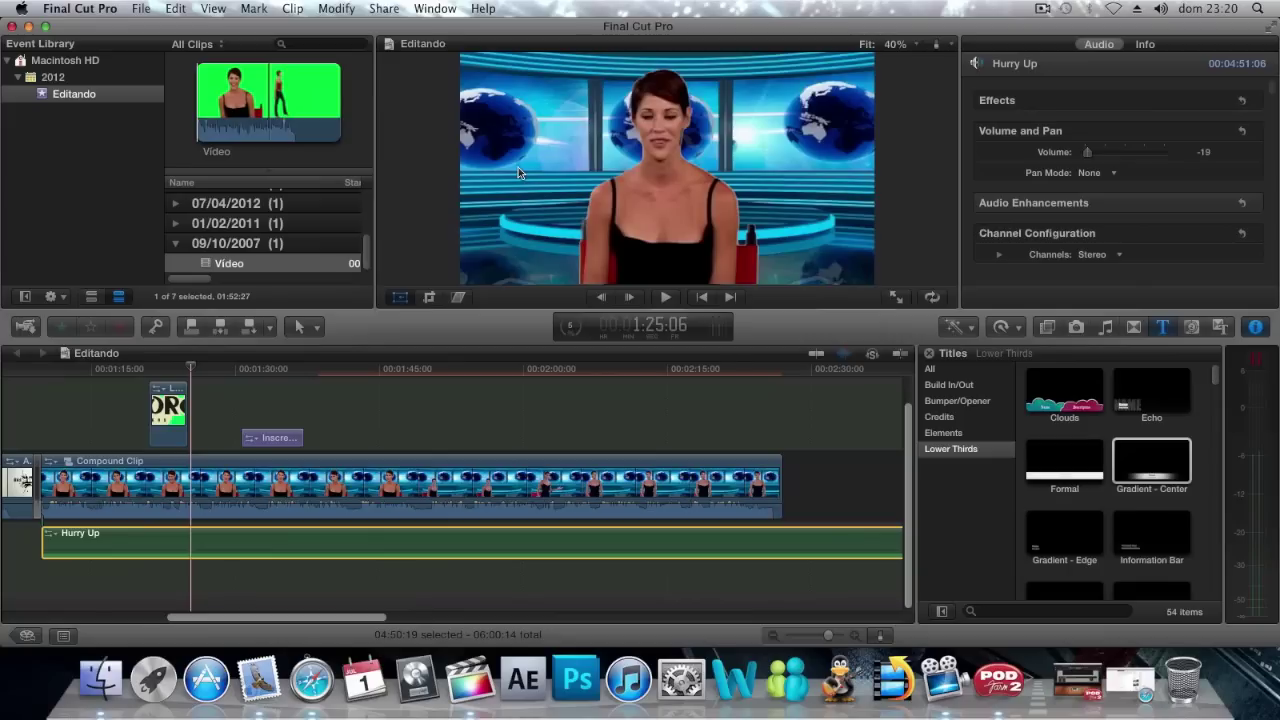
pyautogui.click(476, 434)
pyautogui.click(534, 428)
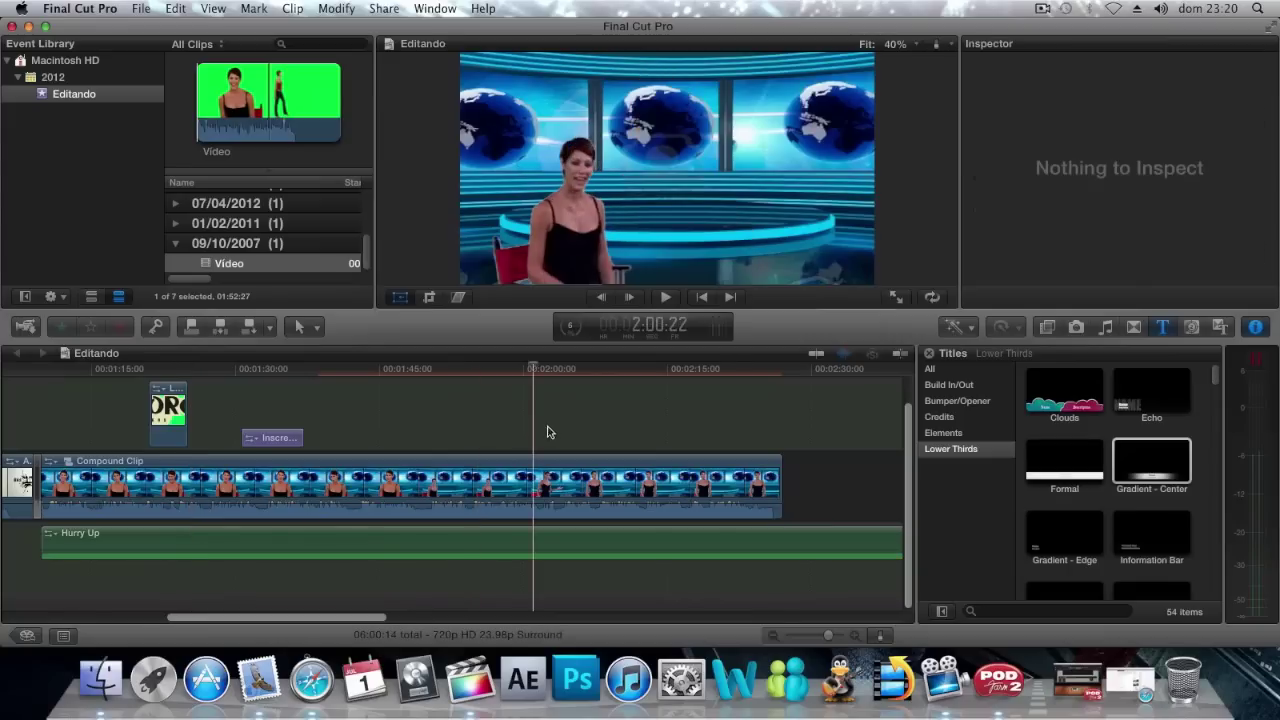
pyautogui.click(575, 432)
pyautogui.click(587, 432)
pyautogui.click(621, 432)
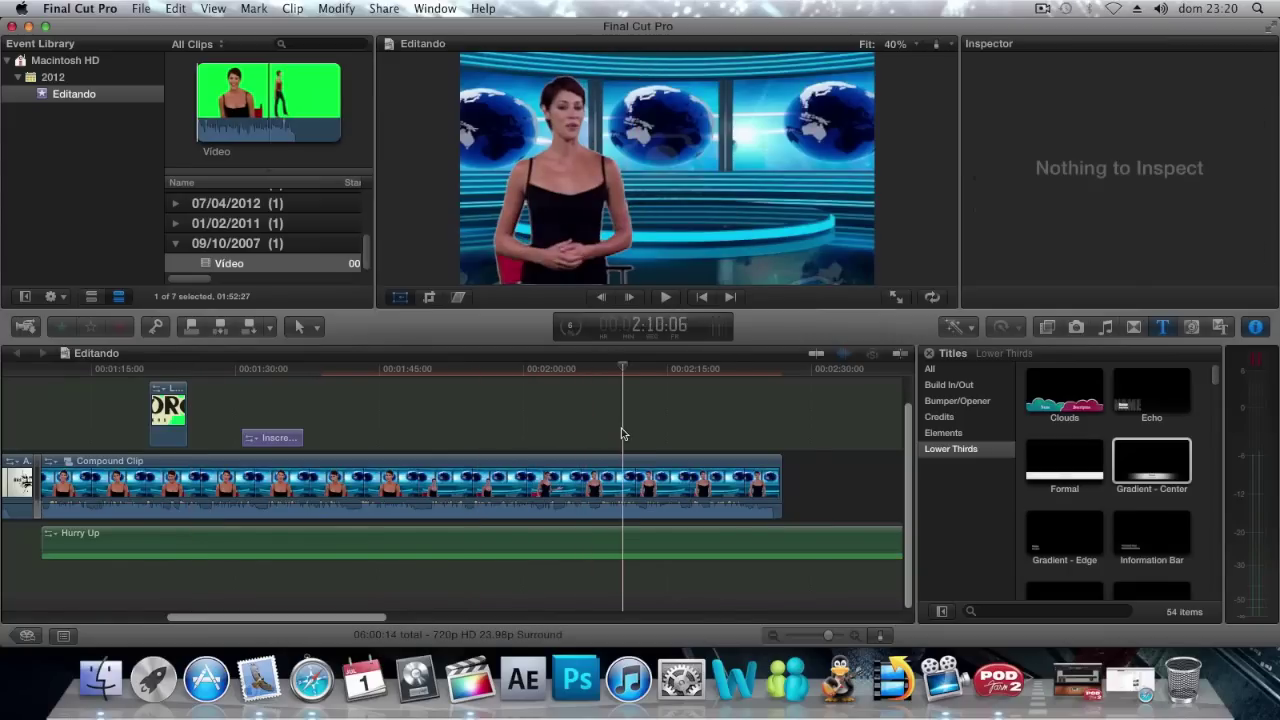
# Blade the compound clip and Hurry Up music at the same point and delete the clip's end piece
pyautogui.click(319, 328)
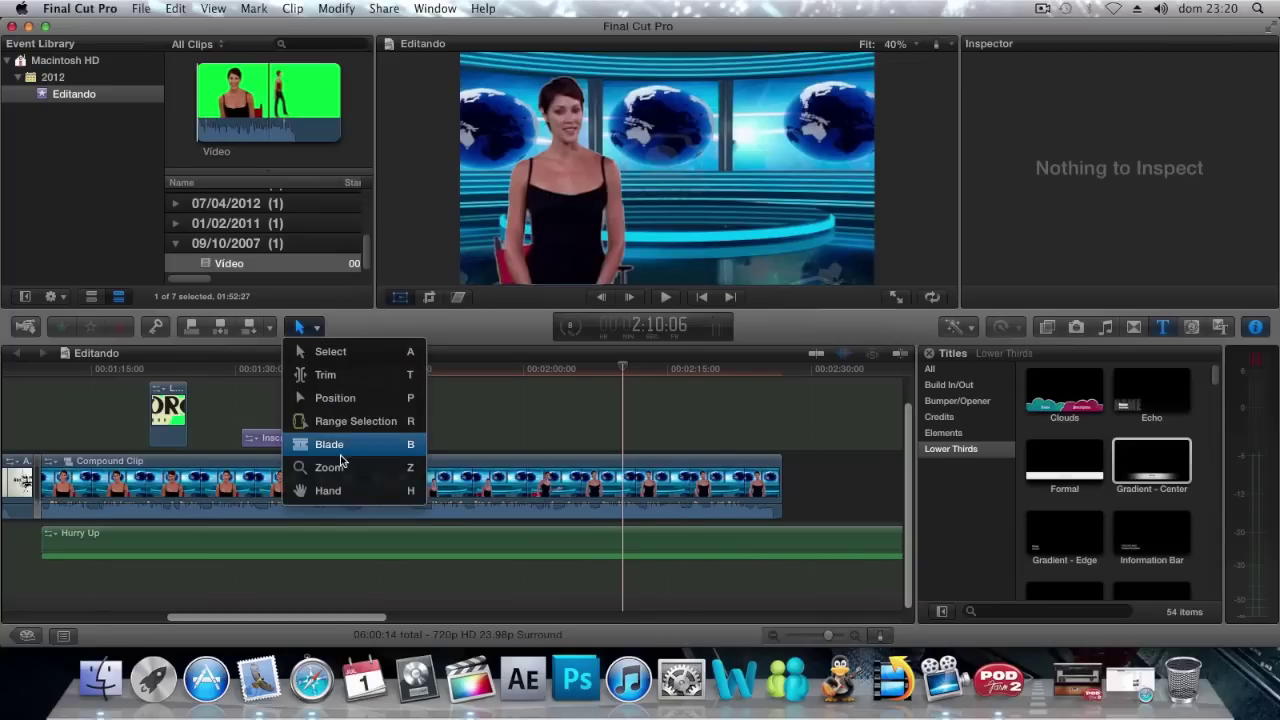
pyautogui.click(494, 400)
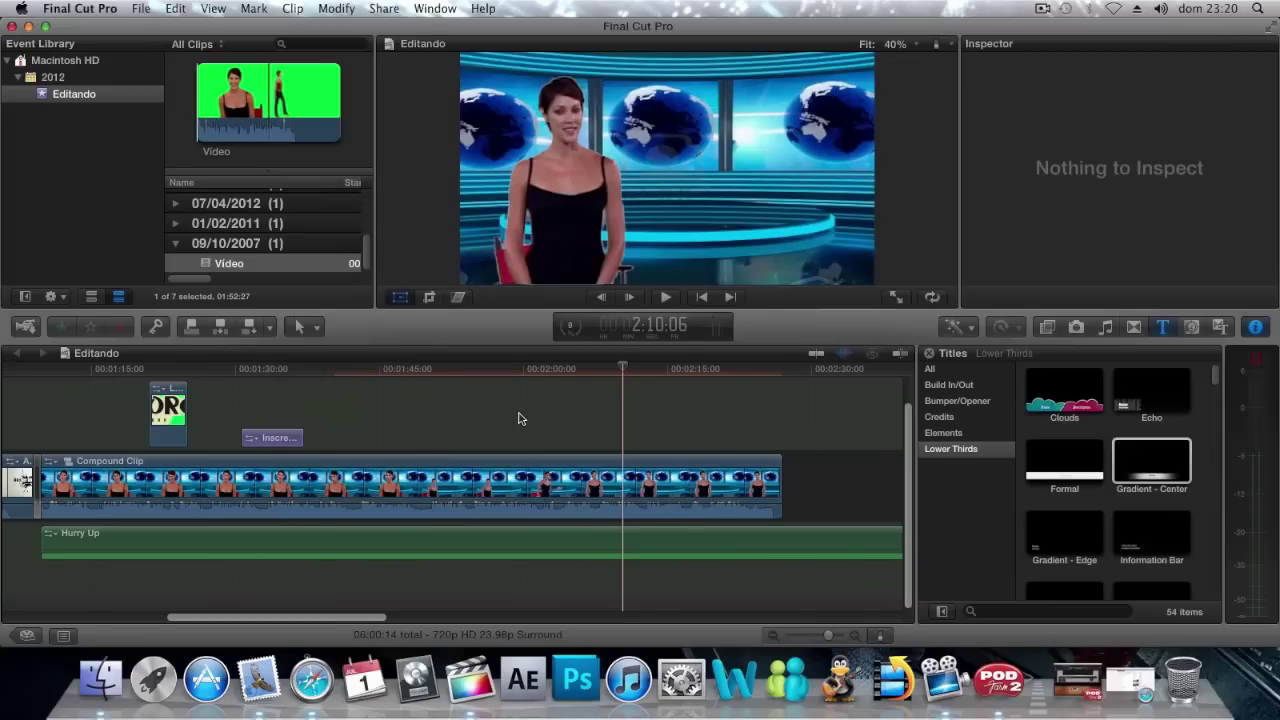
pyautogui.press('b')
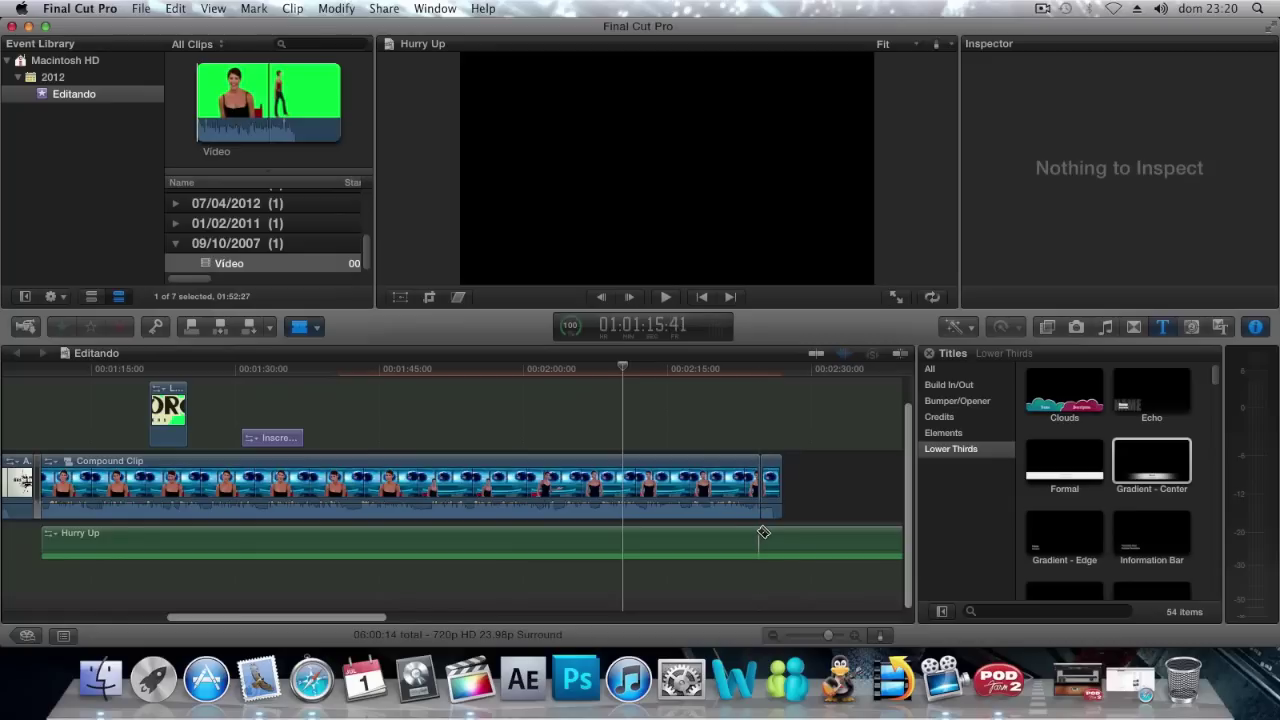
pyautogui.click(763, 533)
pyautogui.press('a')
pyautogui.click(772, 487)
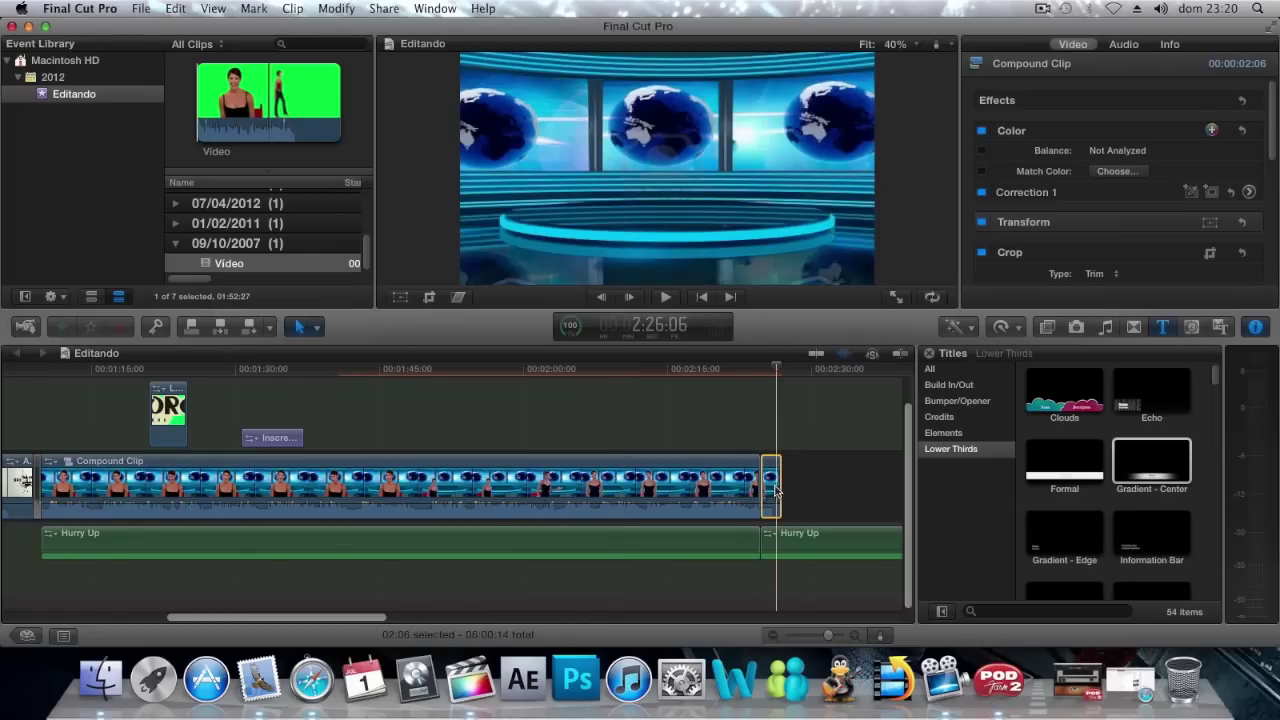
pyautogui.press('Delete')
# Delete the leftover music piece and close the gap so both end at 2:24:16
pyautogui.click(835, 540)
pyautogui.press('Delete')
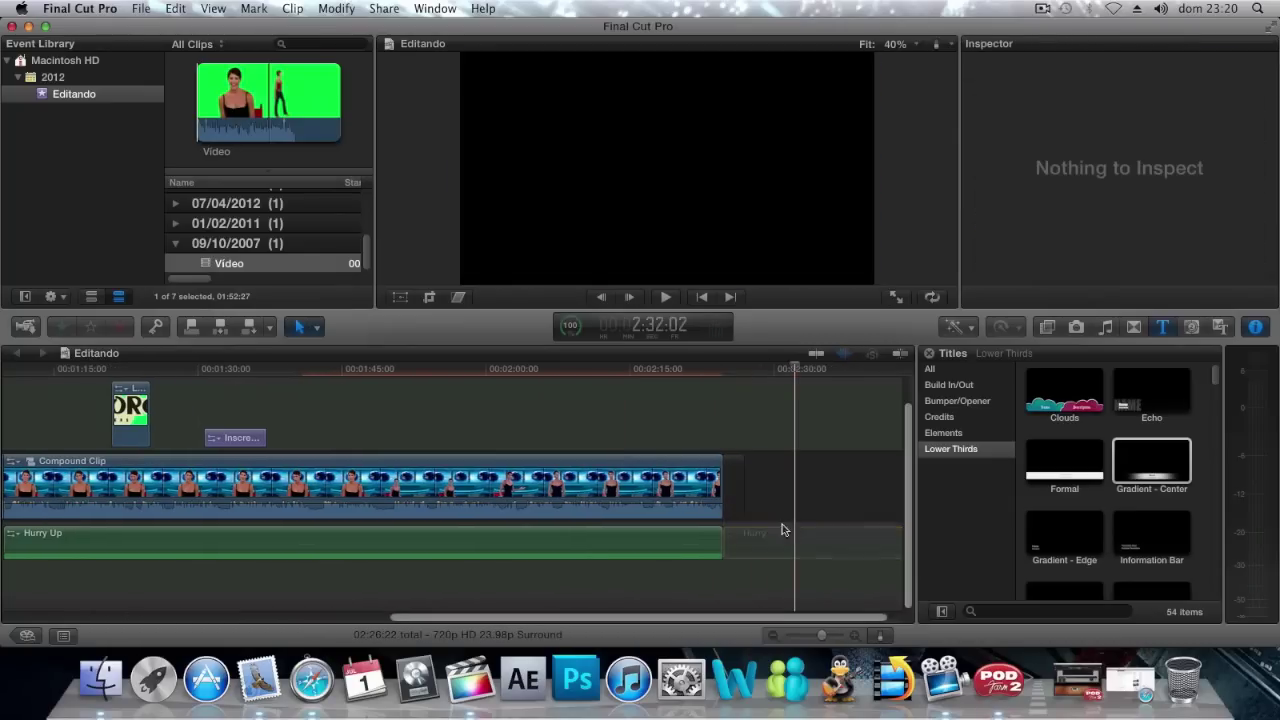
pyautogui.moveTo(741, 496); pyautogui.dragTo(722, 496)
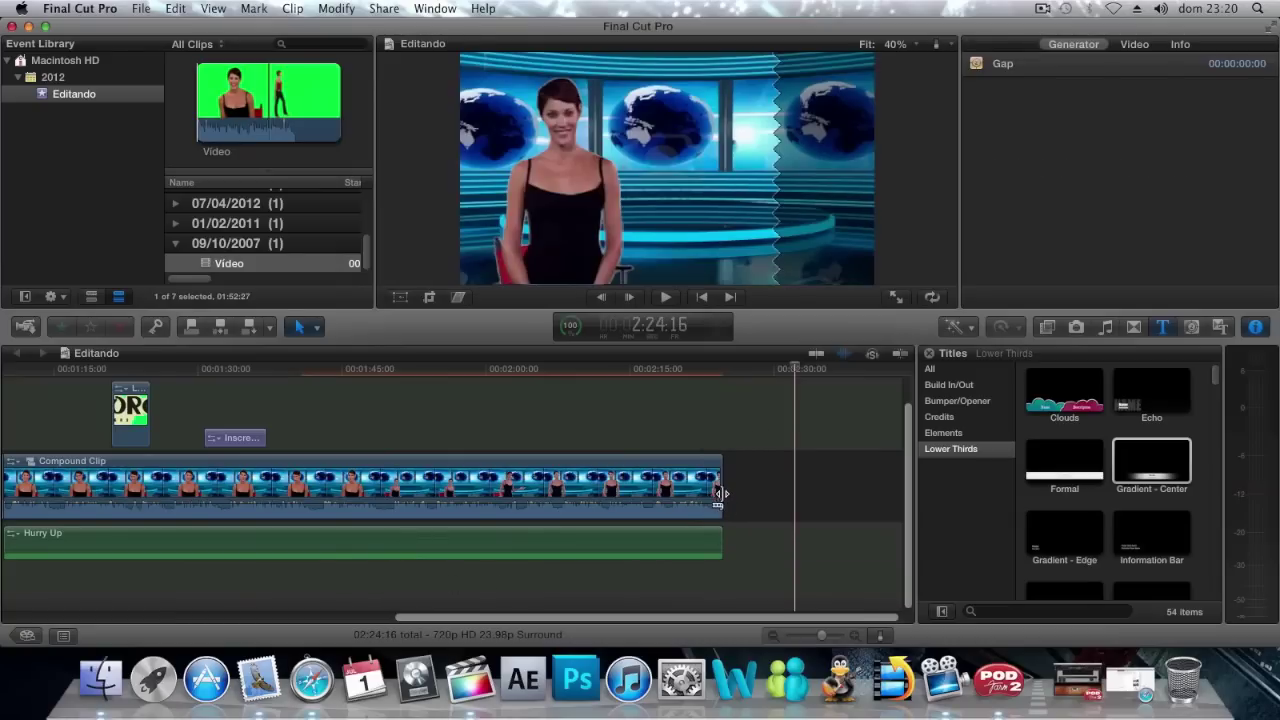
pyautogui.click(717, 499)
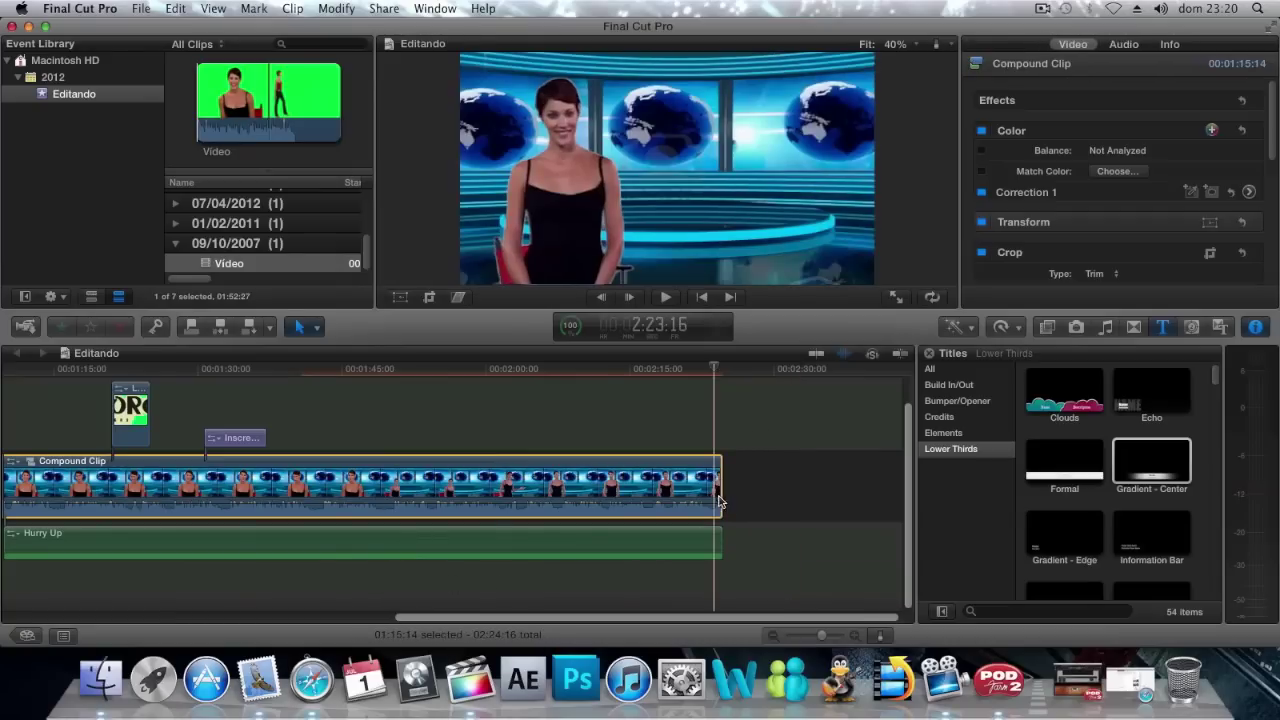
pyautogui.click(551, 583)
pyautogui.click(551, 583)
pyautogui.hscroll(-5, 519, 622)
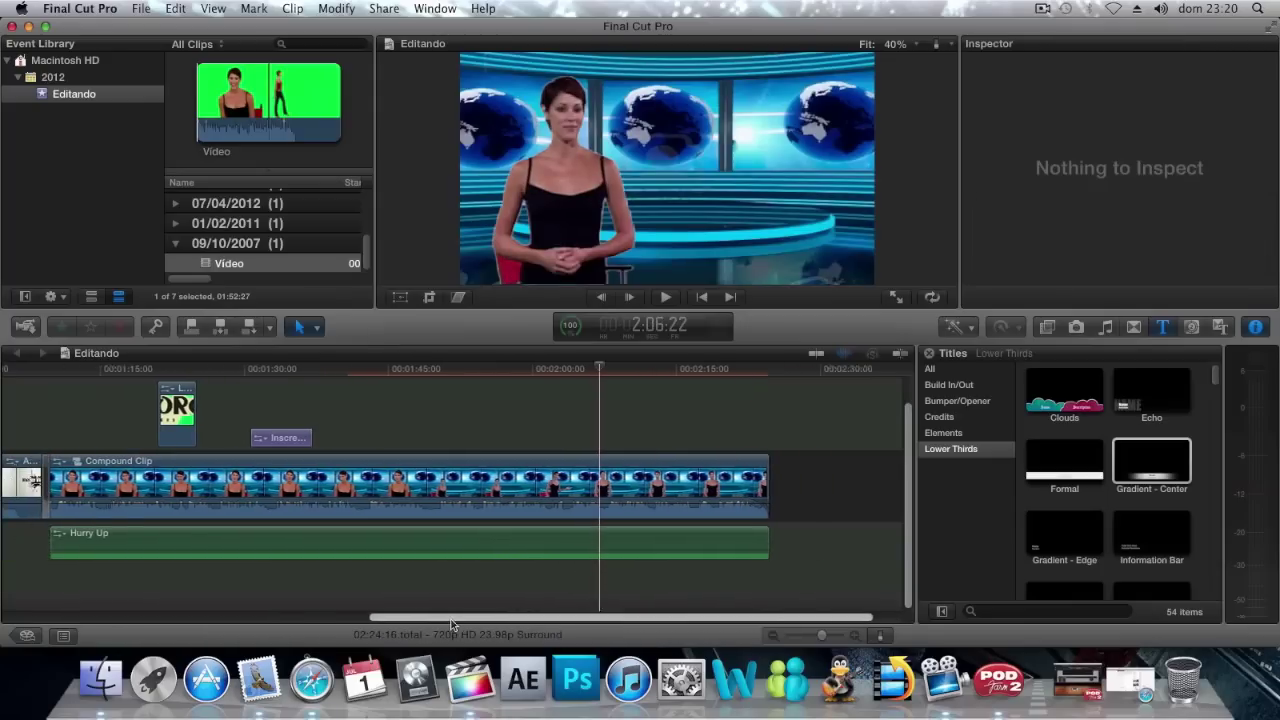
pyautogui.hscroll(5, 500, 615)
pyautogui.click(718, 421)
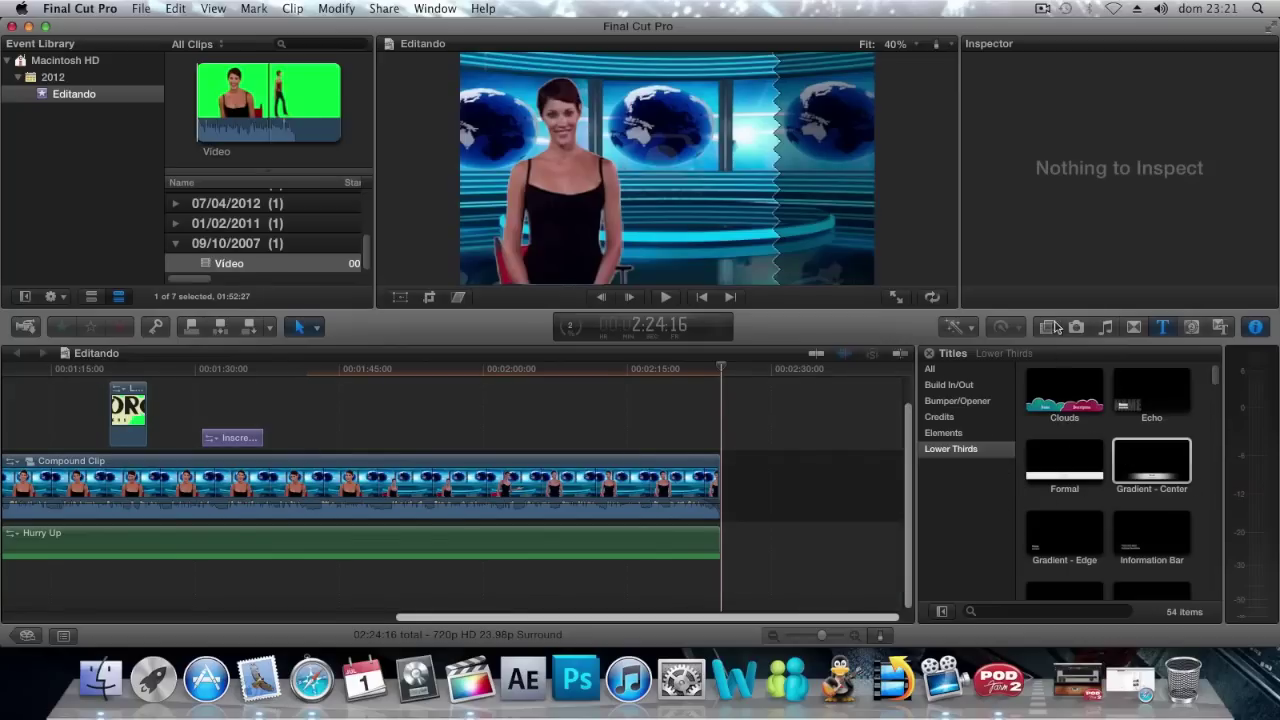
pyautogui.click(1050, 328)
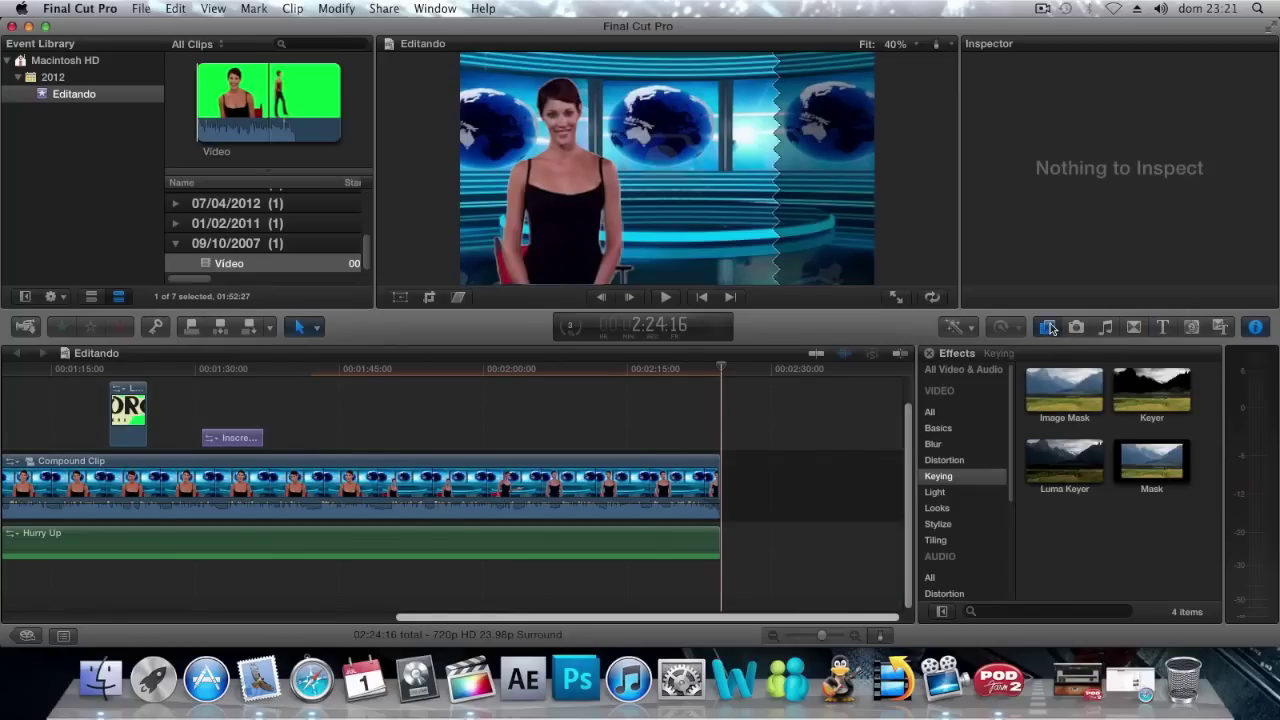
# Browse the Lights transitions and try the Flash transition at the compound clip's end
pyautogui.click(932, 413)
pyautogui.scroll(-1, 1110, 488)
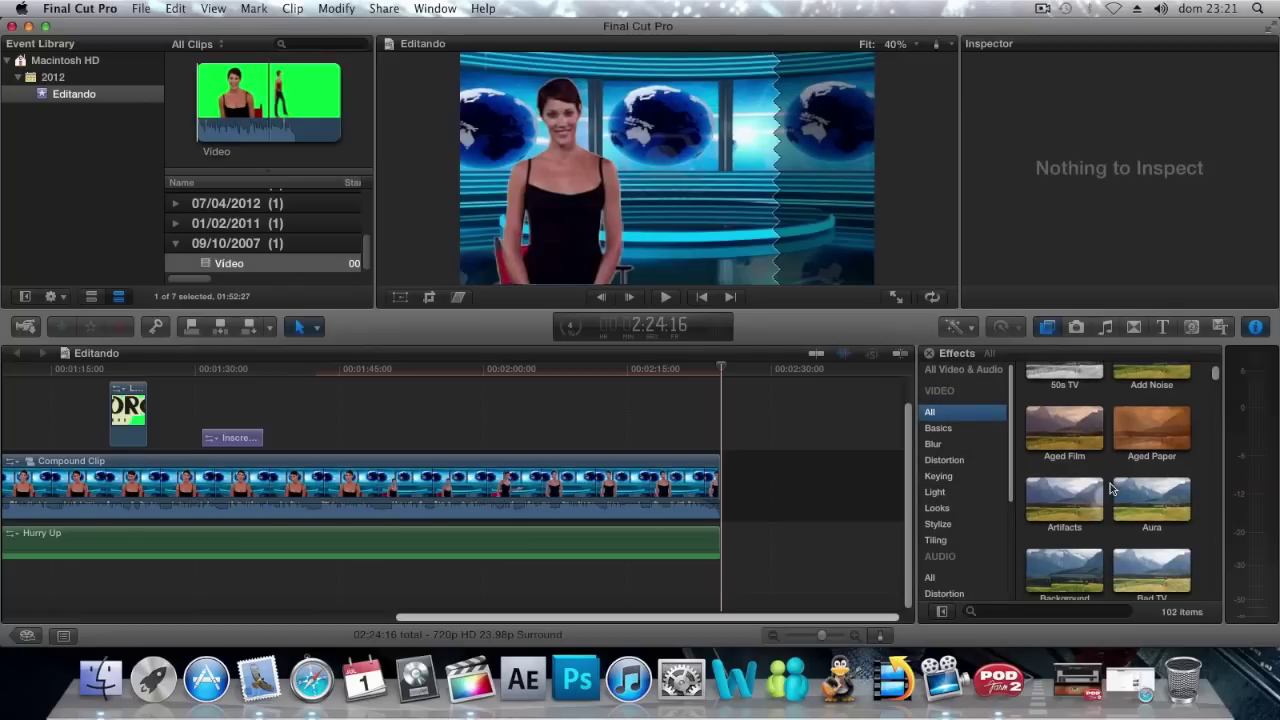
pyautogui.click(1133, 327)
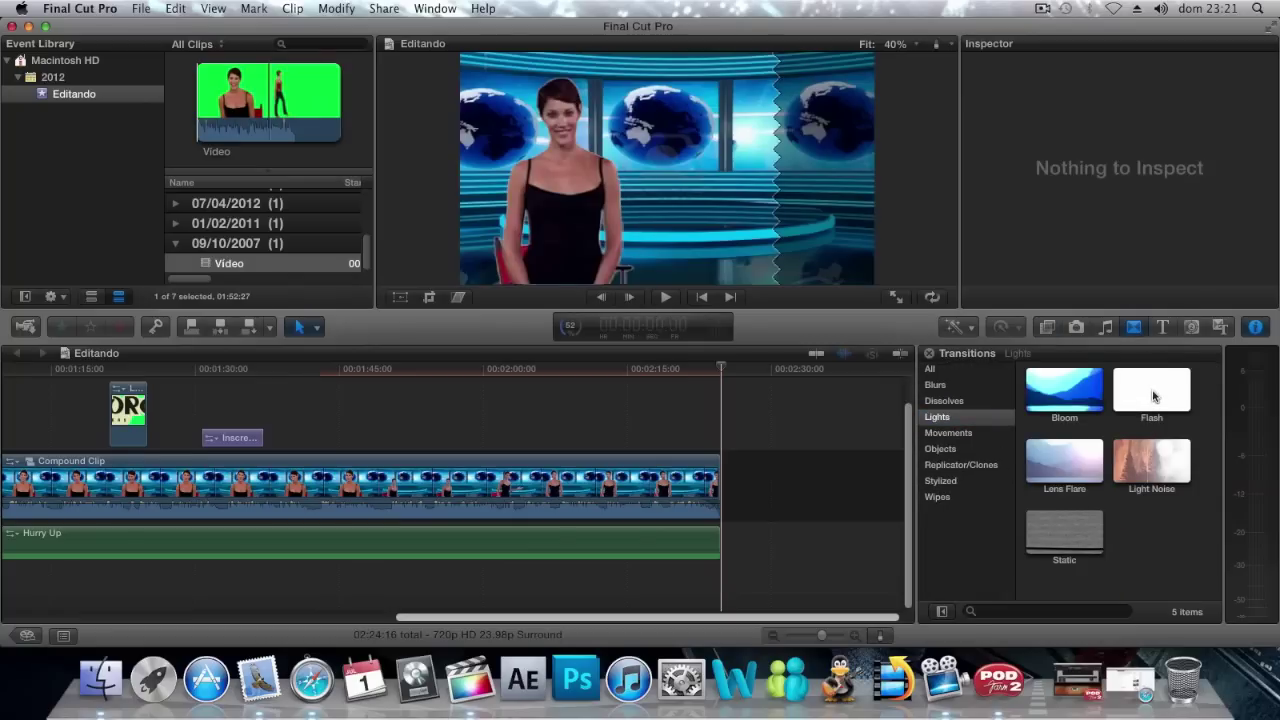
pyautogui.moveTo(1150, 392); pyautogui.dragTo(735, 487)
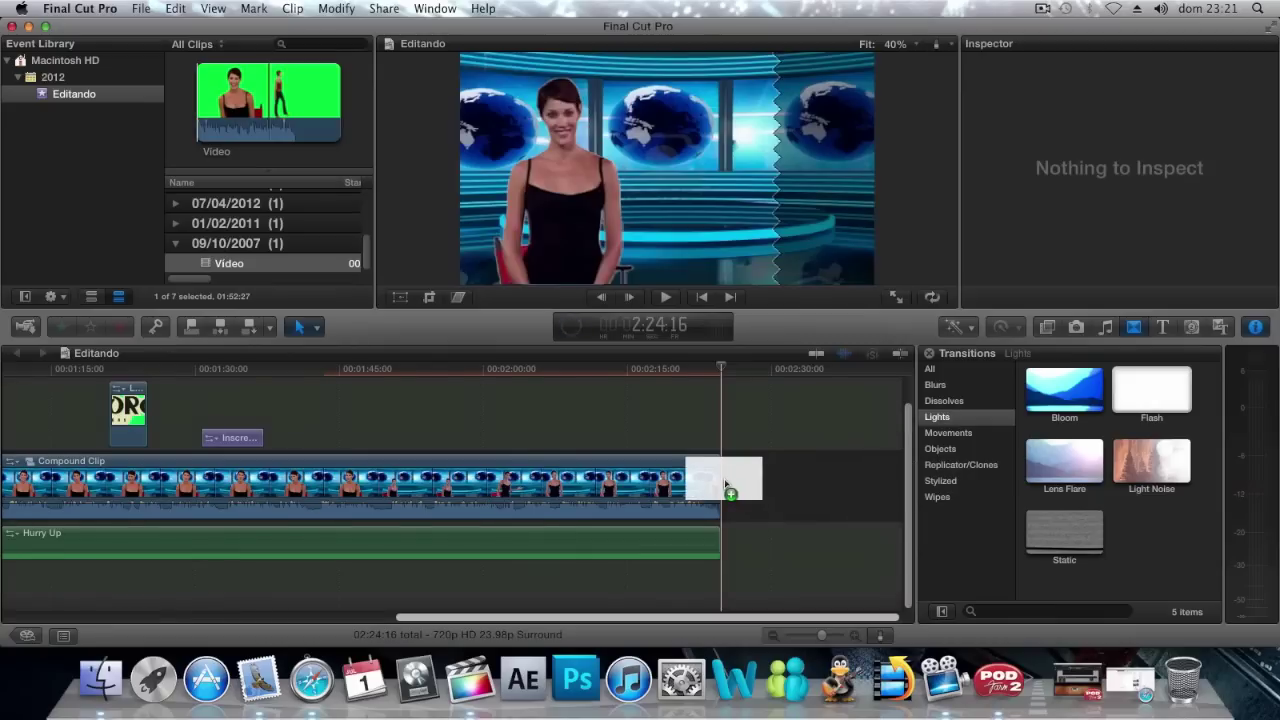
pyautogui.moveTo(727, 484); pyautogui.dragTo(724, 481)
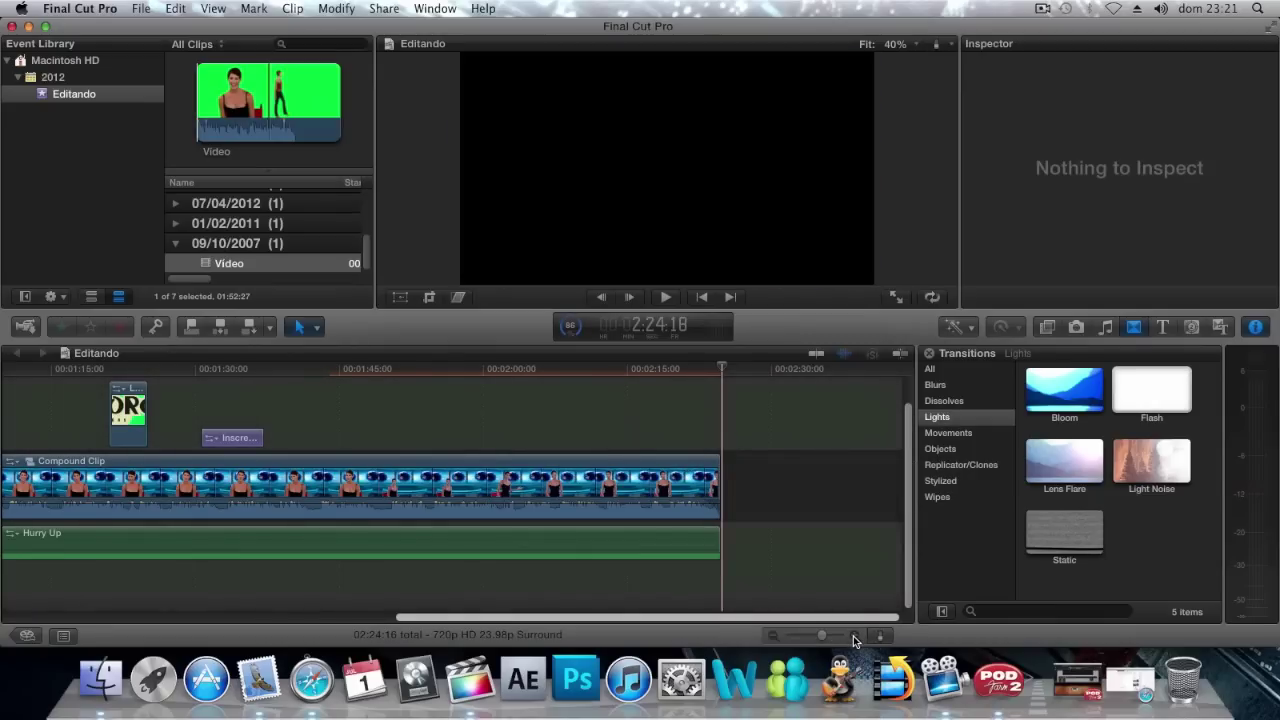
pyautogui.moveTo(827, 641); pyautogui.dragTo(829, 641)
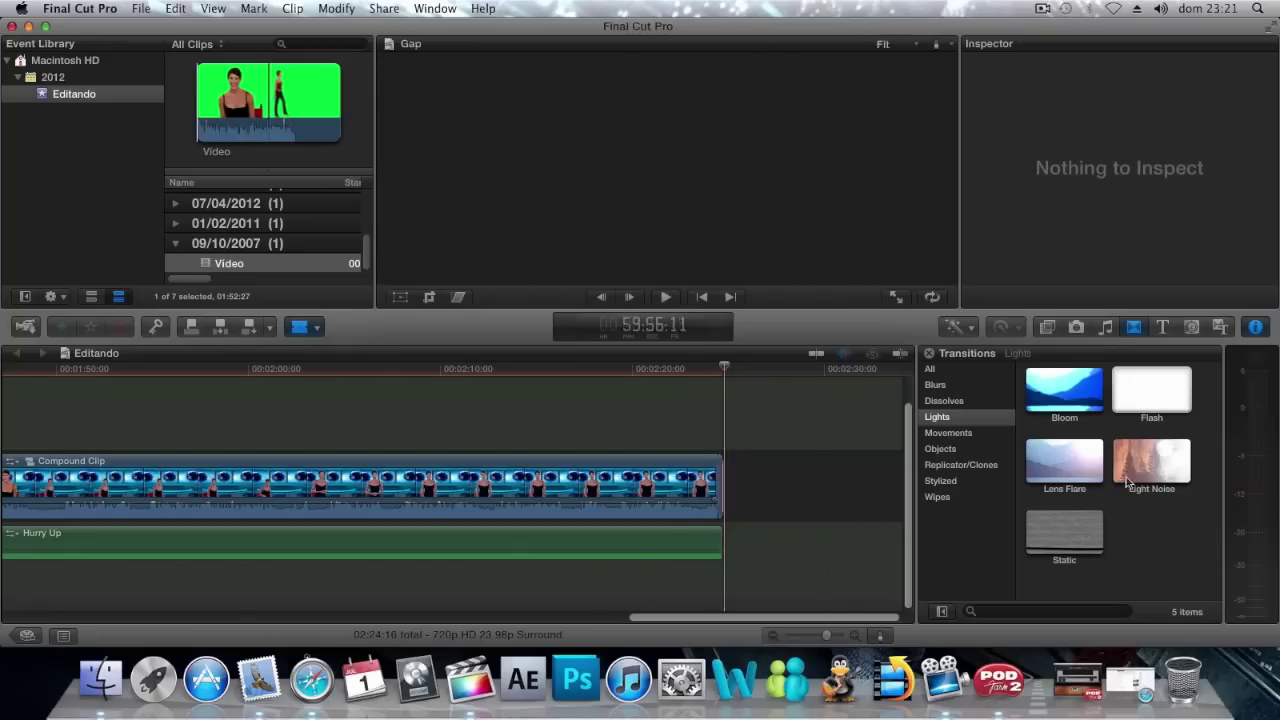
# Apply the Static transition at the compound clip's end and fit the whole project in view
pyautogui.click(1064, 534)
pyautogui.moveTo(818, 516); pyautogui.dragTo(737, 491)
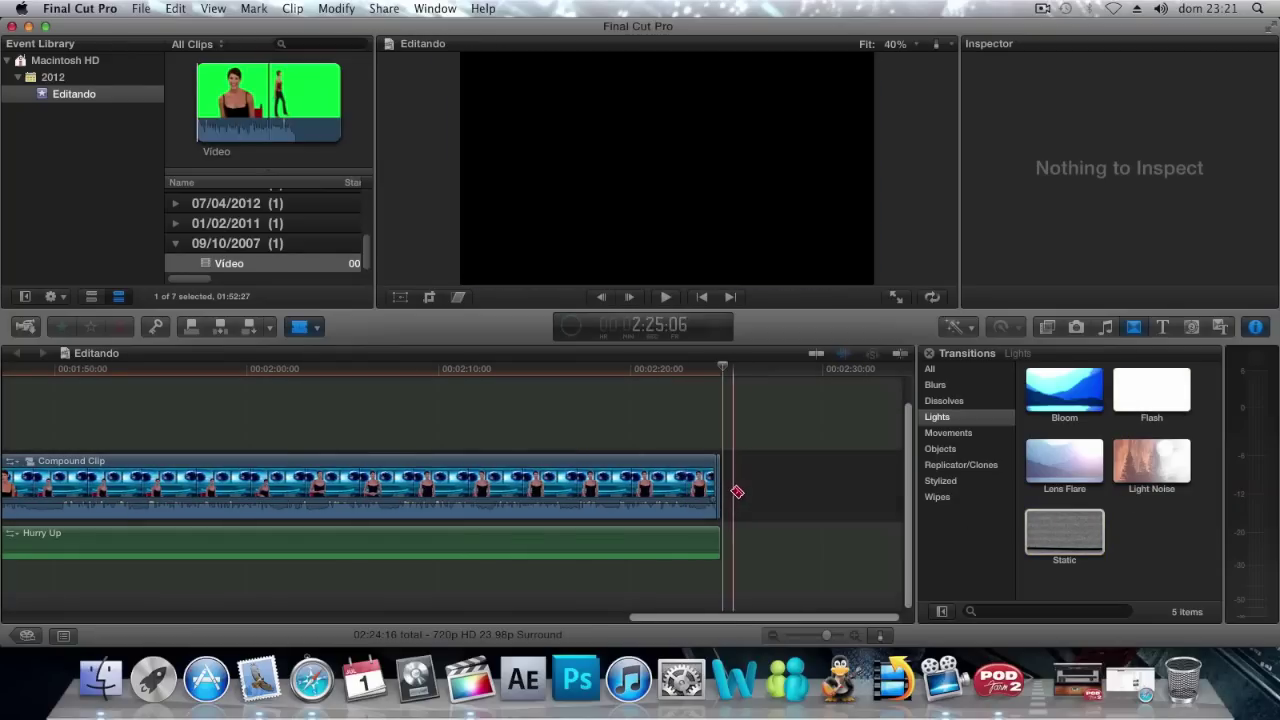
pyautogui.moveTo(1060, 539); pyautogui.dragTo(714, 492)
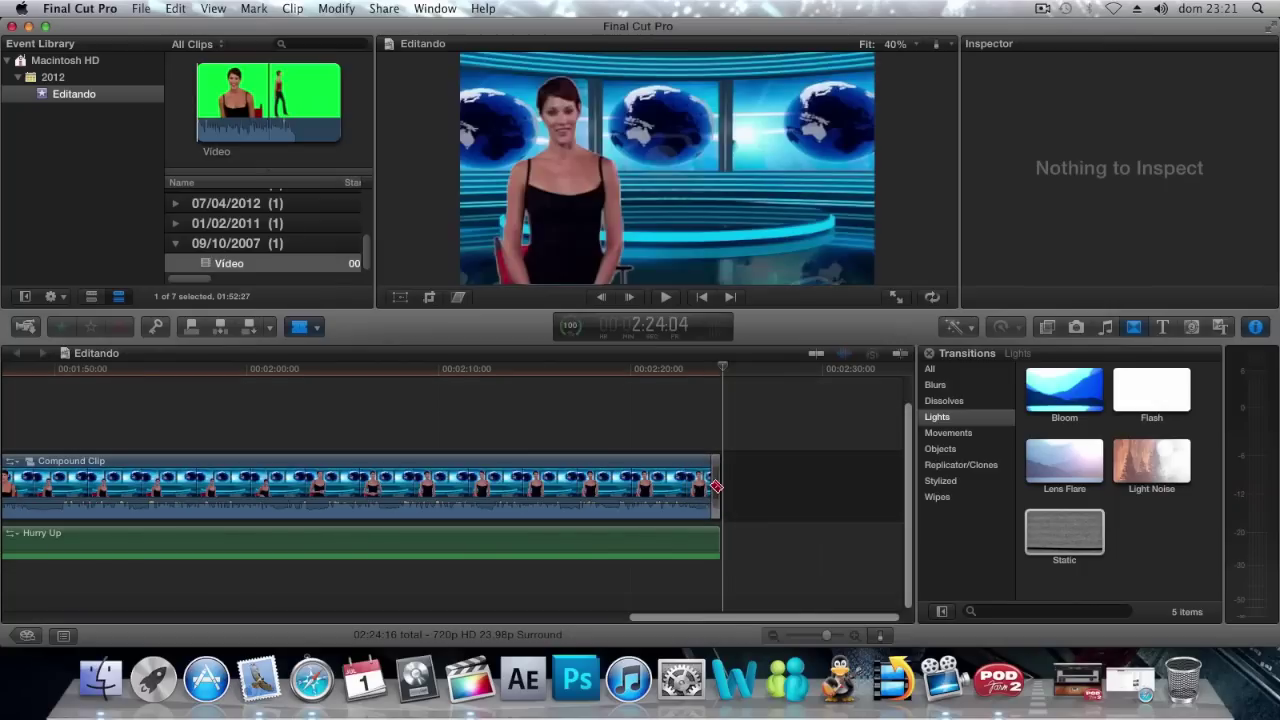
pyautogui.moveTo(707, 436); pyautogui.dragTo(718, 457)
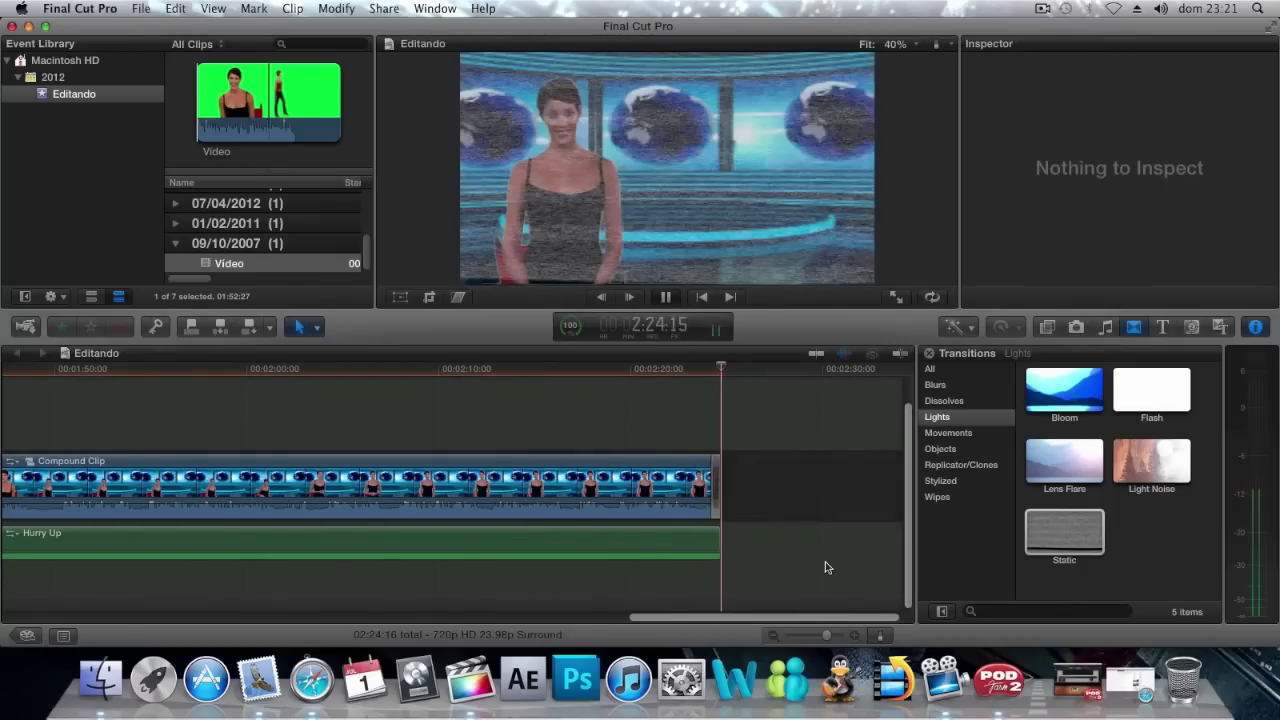
pyautogui.click(673, 421)
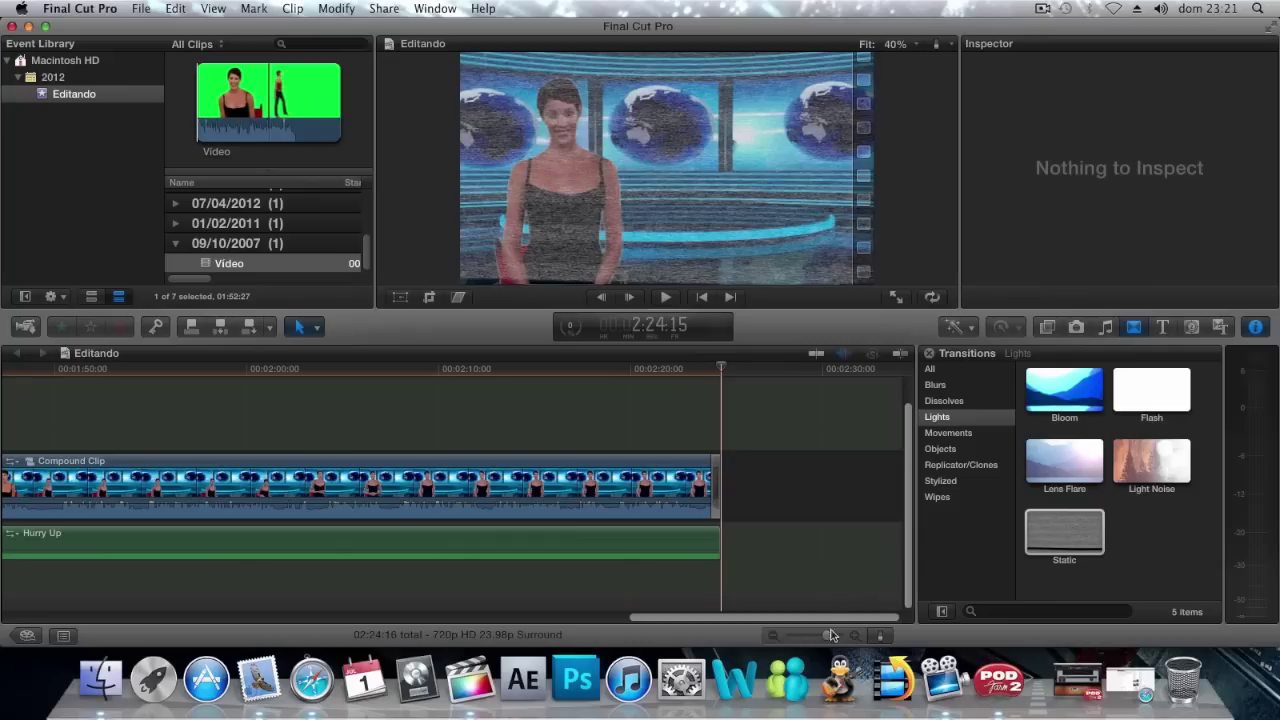
pyautogui.moveTo(830, 640); pyautogui.dragTo(812, 636)
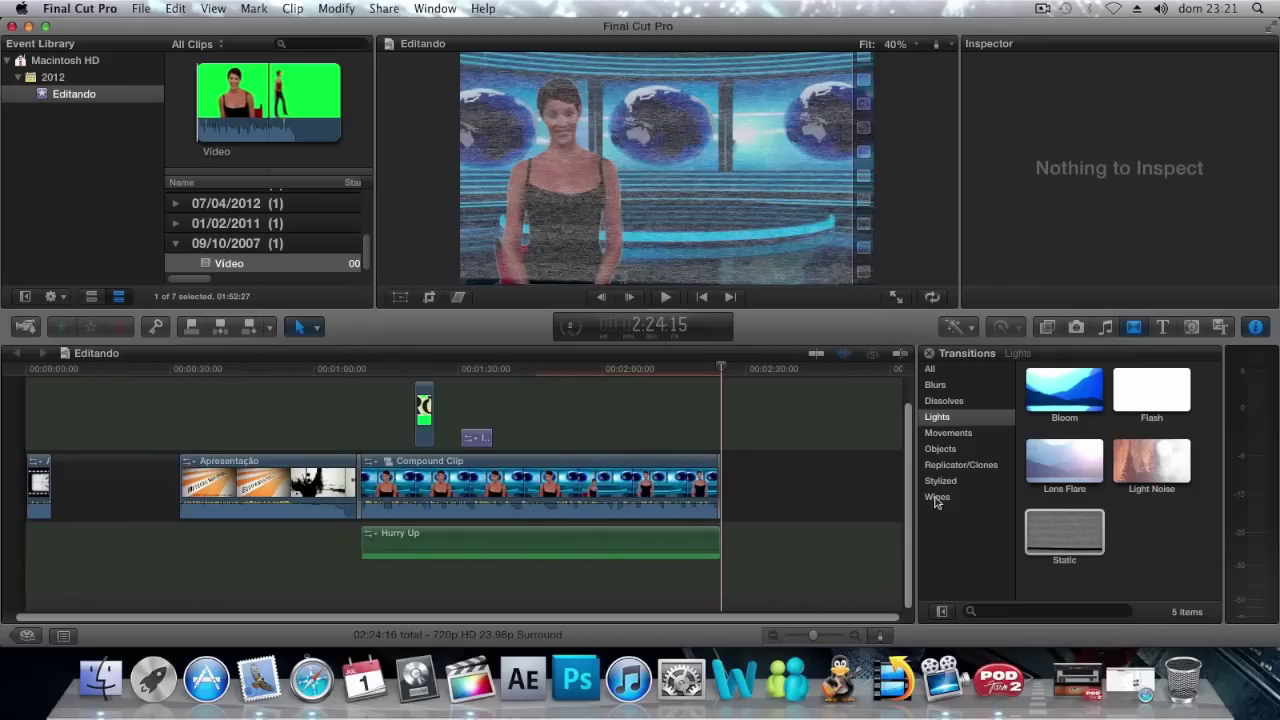
# Find the Scrolling title under All titles and place it after the Compound Clip
pyautogui.click(1164, 327)
pyautogui.scroll(-3, 1155, 484)
pyautogui.scroll(-3, 1155, 484)
pyautogui.scroll(-2, 1153, 484)
pyautogui.scroll(-2, 1153, 484)
pyautogui.scroll(-2, 1153, 484)
pyautogui.scroll(-2, 1153, 484)
pyautogui.scroll(-2, 1153, 482)
pyautogui.scroll(-2, 1153, 482)
pyautogui.scroll(-2, 1153, 482)
pyautogui.scroll(-2, 1153, 482)
pyautogui.scroll(-2, 1153, 483)
pyautogui.scroll(-2, 1153, 483)
pyautogui.scroll(-2, 1153, 483)
pyautogui.scroll(-2, 1154, 484)
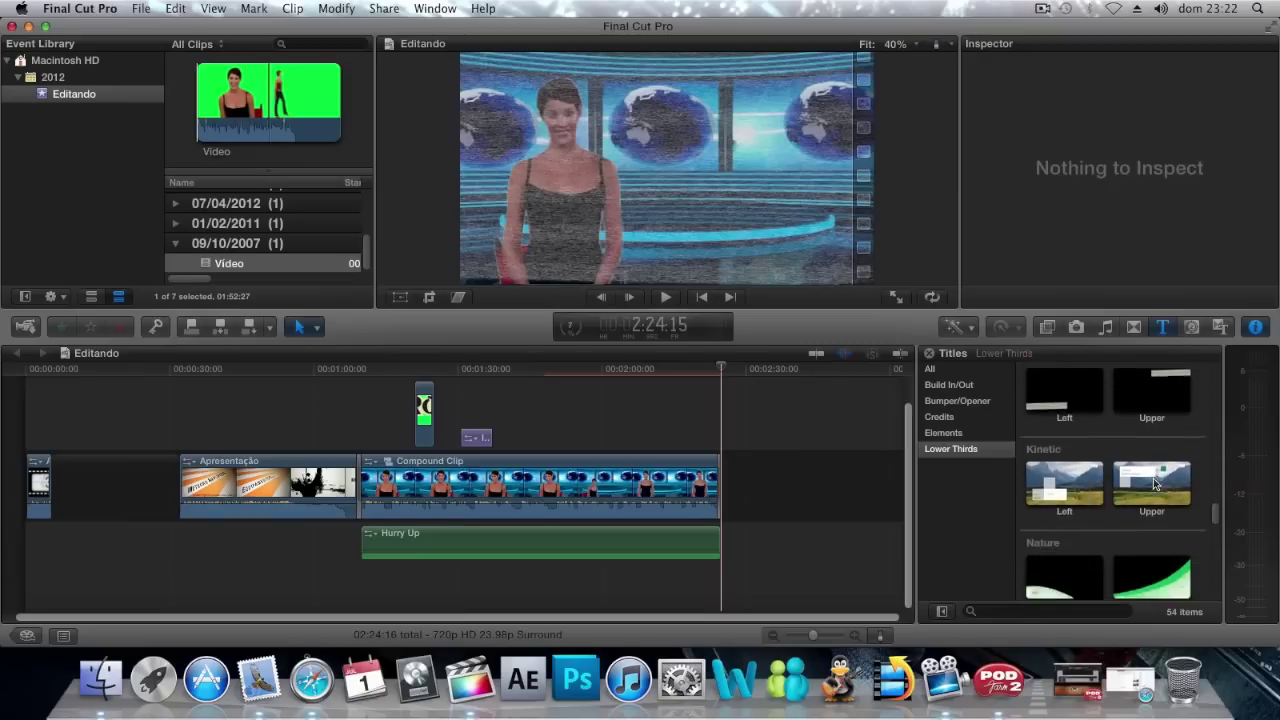
pyautogui.scroll(-2, 1155, 484)
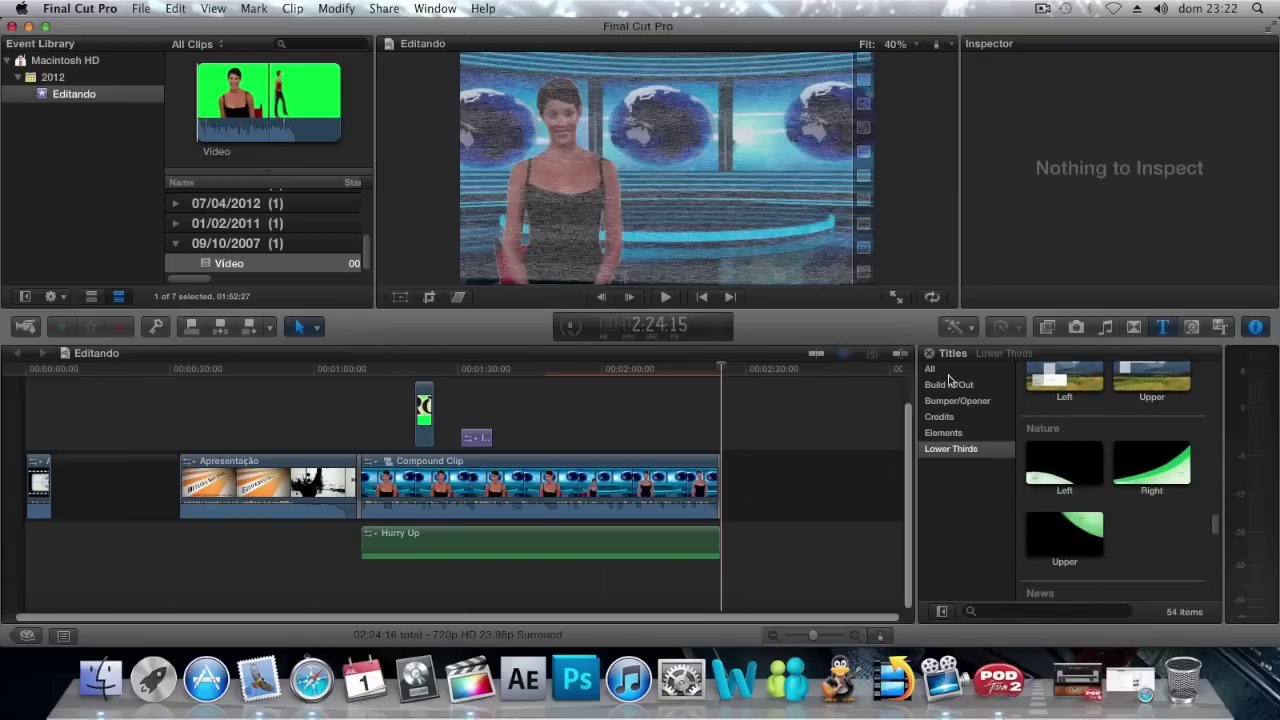
pyautogui.click(934, 370)
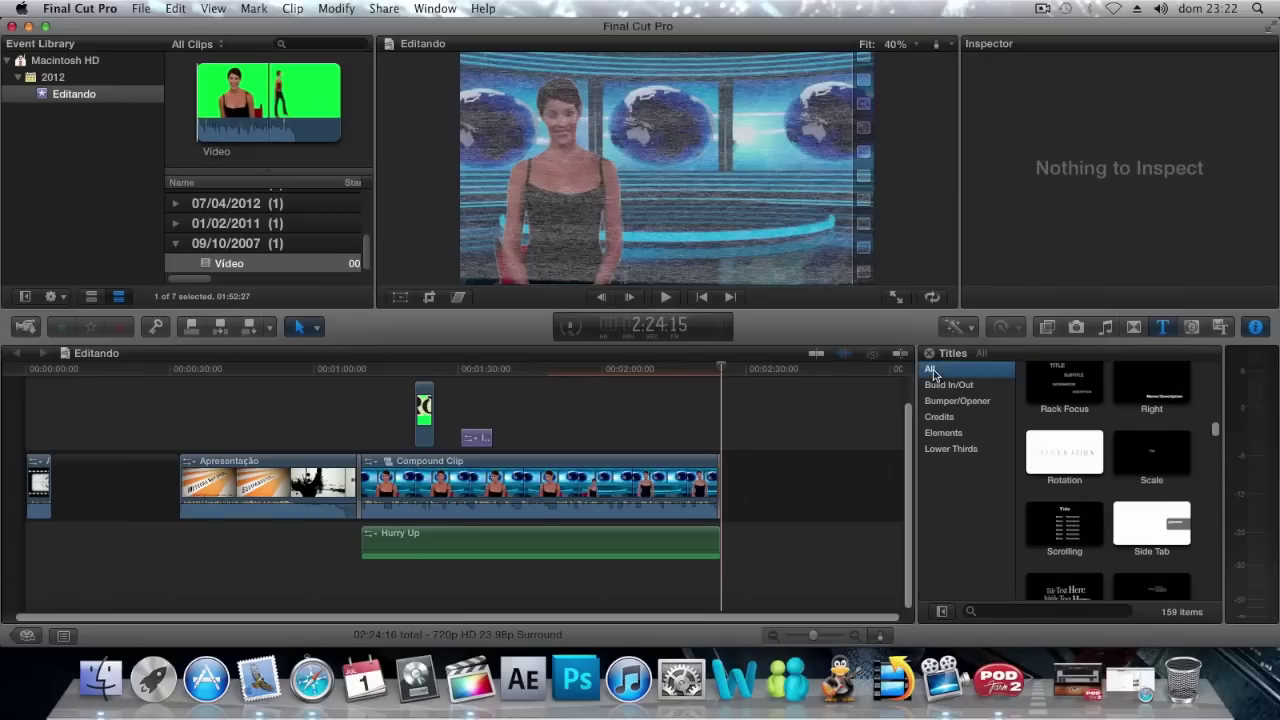
pyautogui.scroll(-3, 1105, 436)
pyautogui.click(1085, 429)
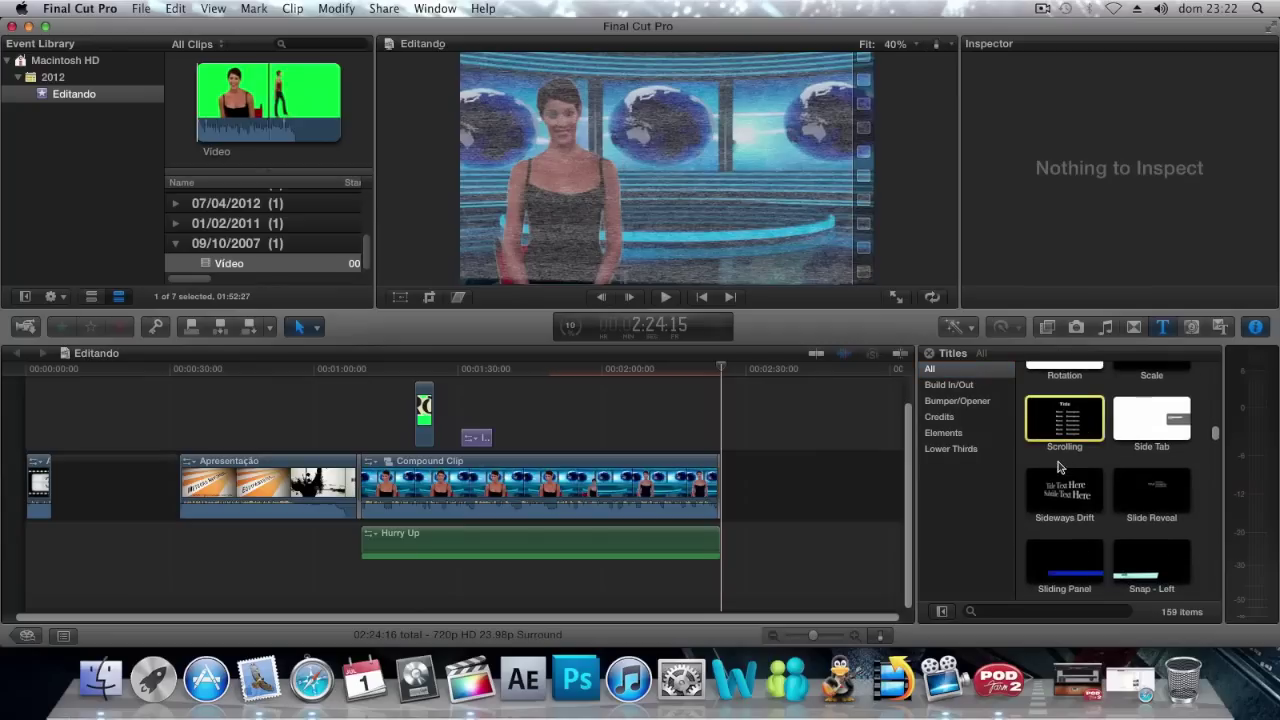
pyautogui.moveTo(1066, 420)
pyautogui.mouseDown()
pyautogui.moveTo(745, 498)
pyautogui.moveTo(756, 473)
pyautogui.mouseUp()
# Play the 10-second Scrolling credits from its start, then select the title clip
pyautogui.click(743, 442)
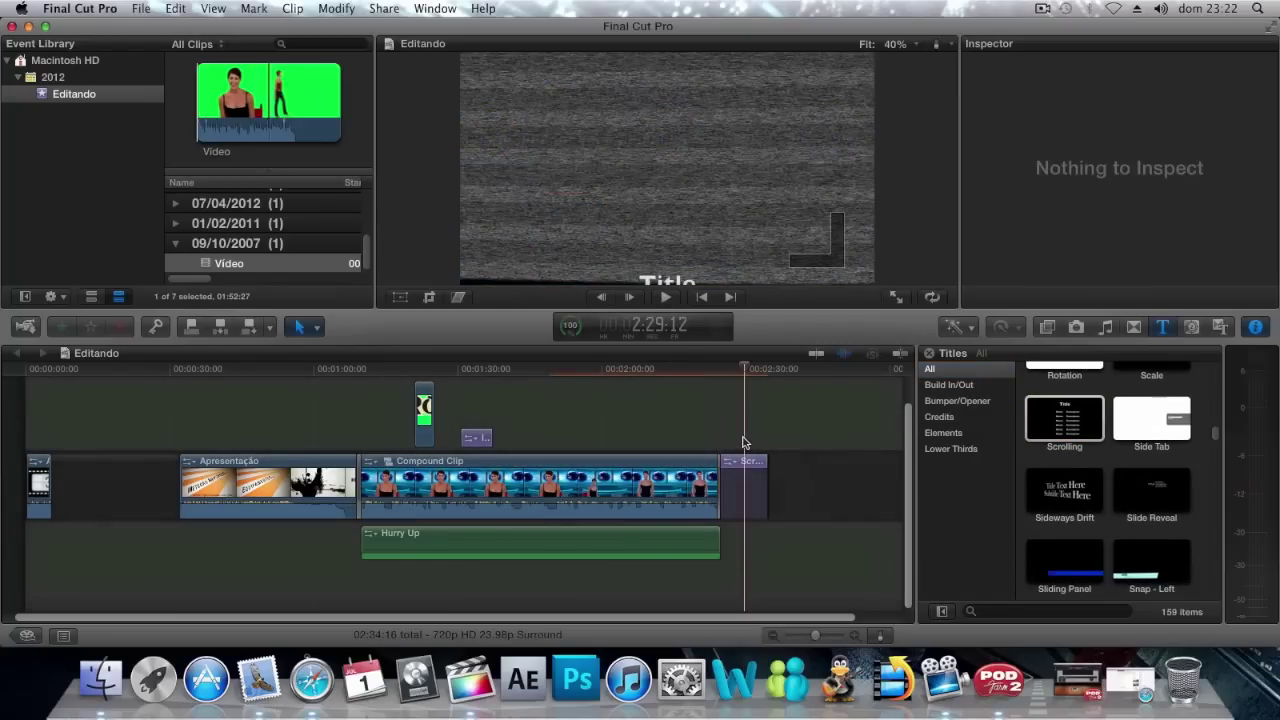
pyautogui.click(721, 437)
pyautogui.press('space')
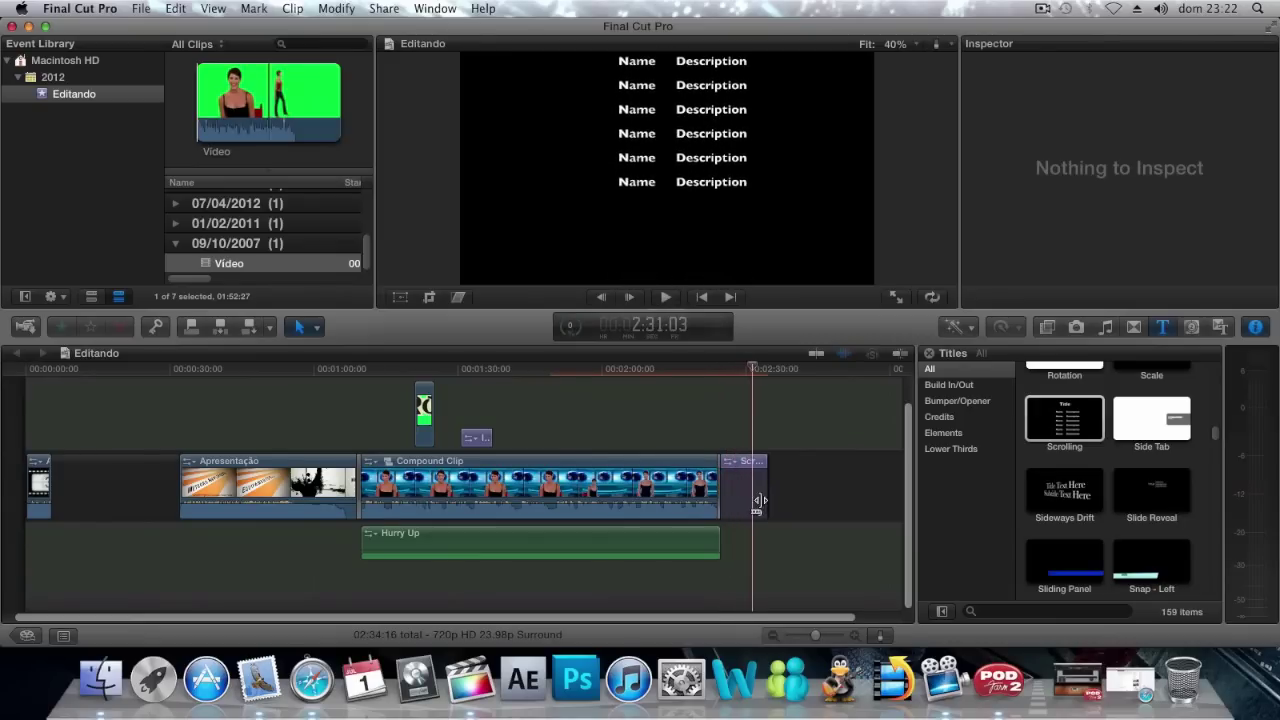
pyautogui.click(746, 493)
pyautogui.click(743, 487)
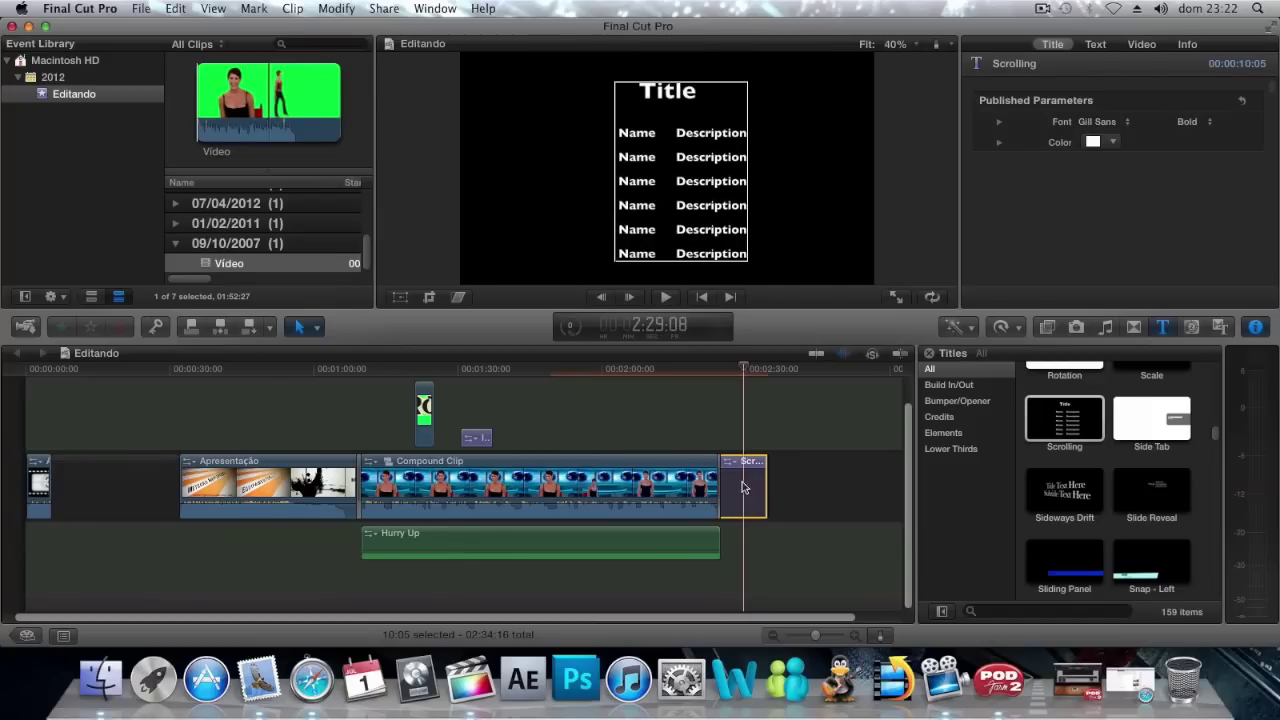
# Replace the scrolling credits placeholder text with 'Agradecimentos'
pyautogui.click(1096, 45)
pyautogui.click(1033, 145)
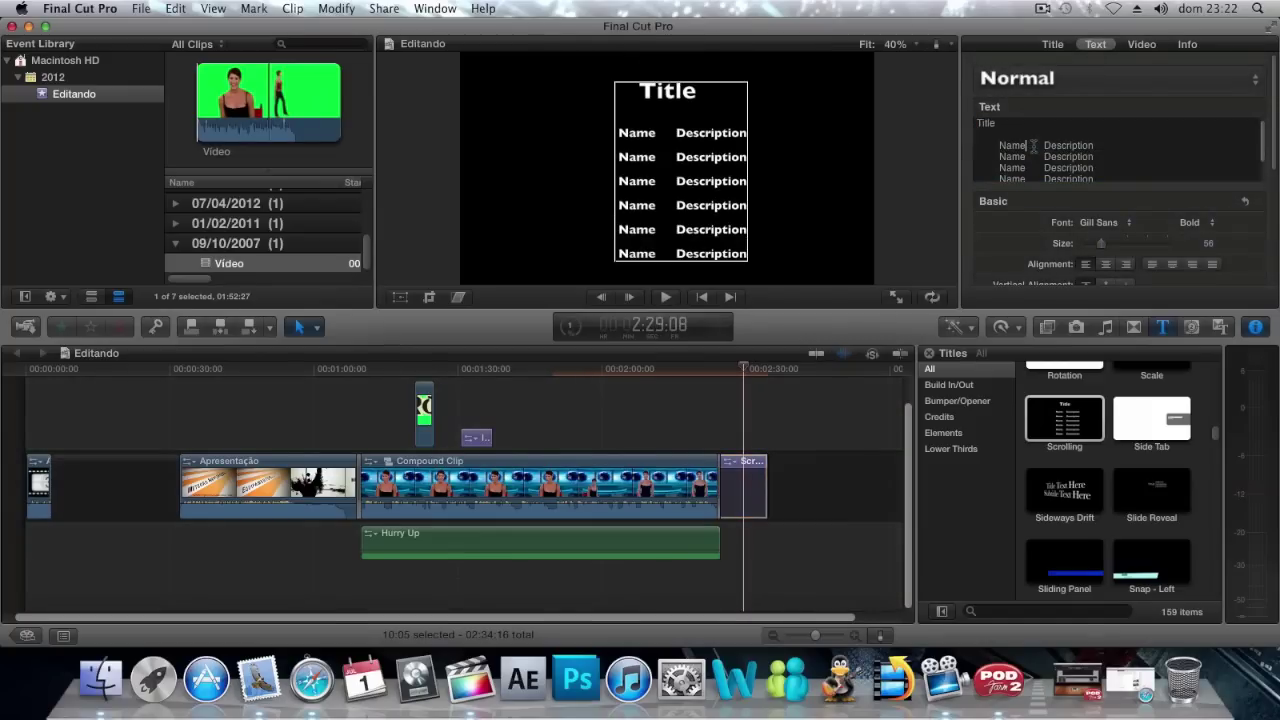
pyautogui.moveTo(980, 123); pyautogui.dragTo(1150, 180)
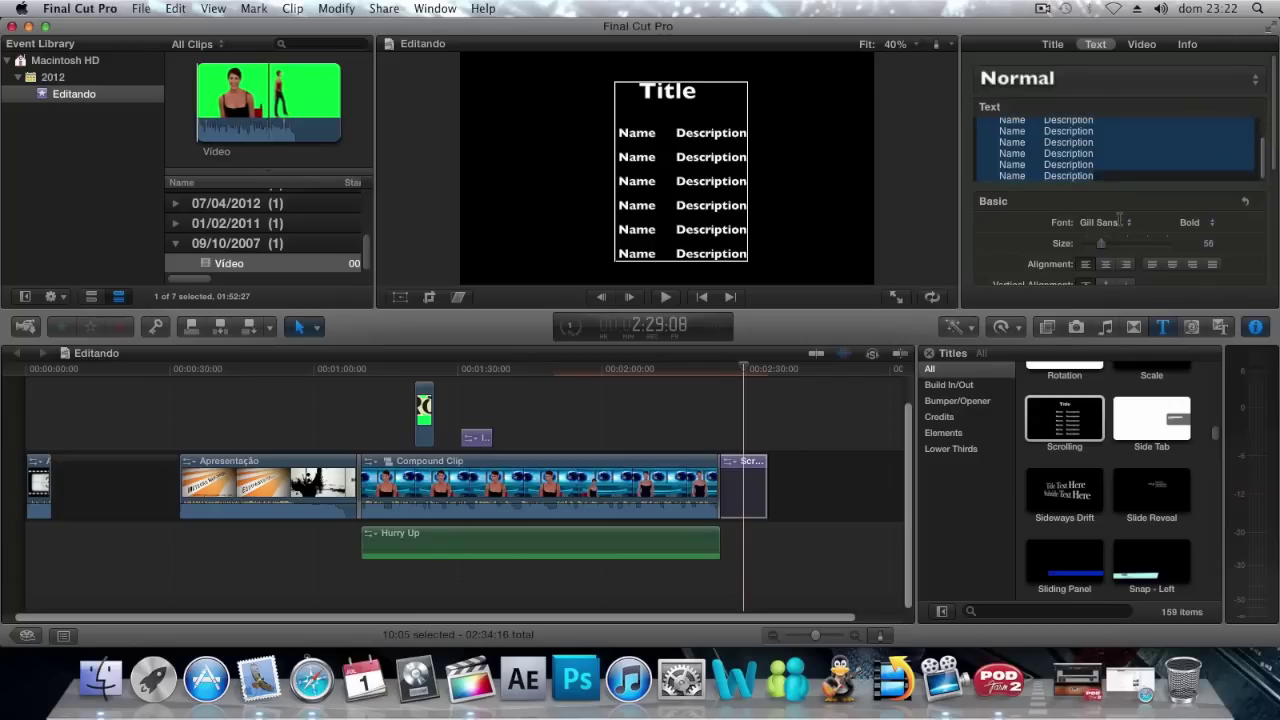
pyautogui.press('BackSpace')
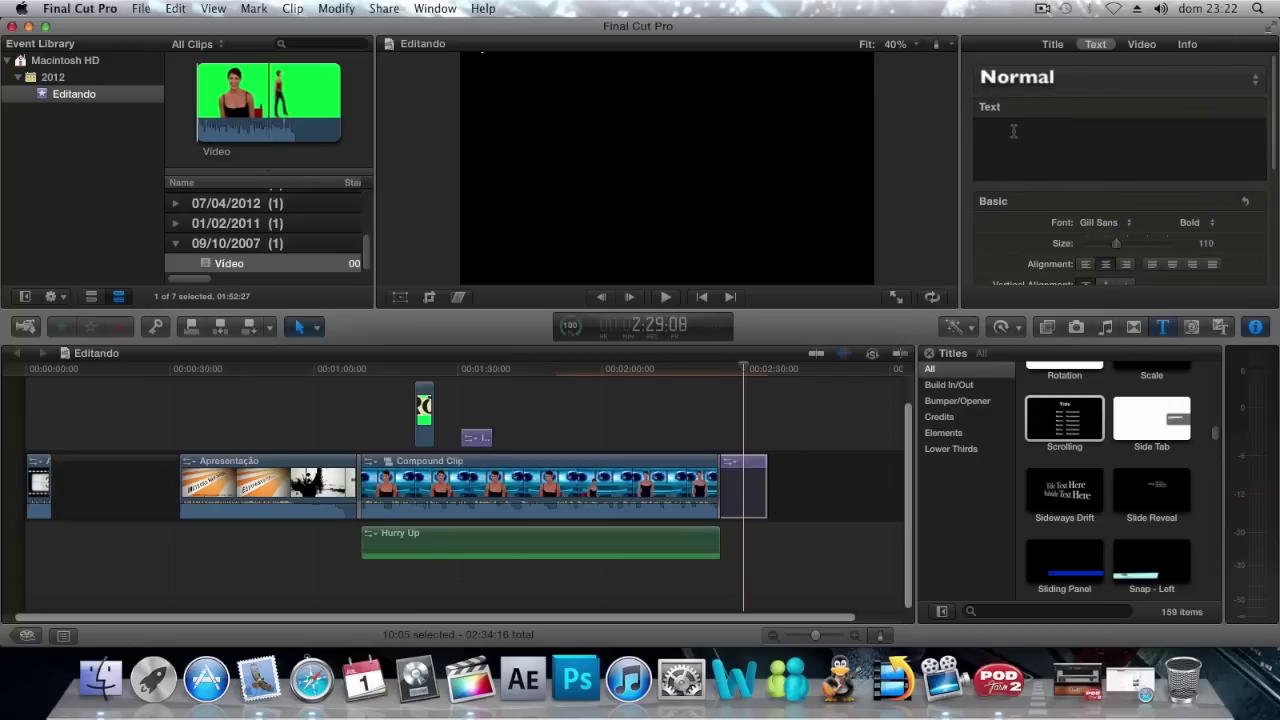
pyautogui.write('Agradecimentos')
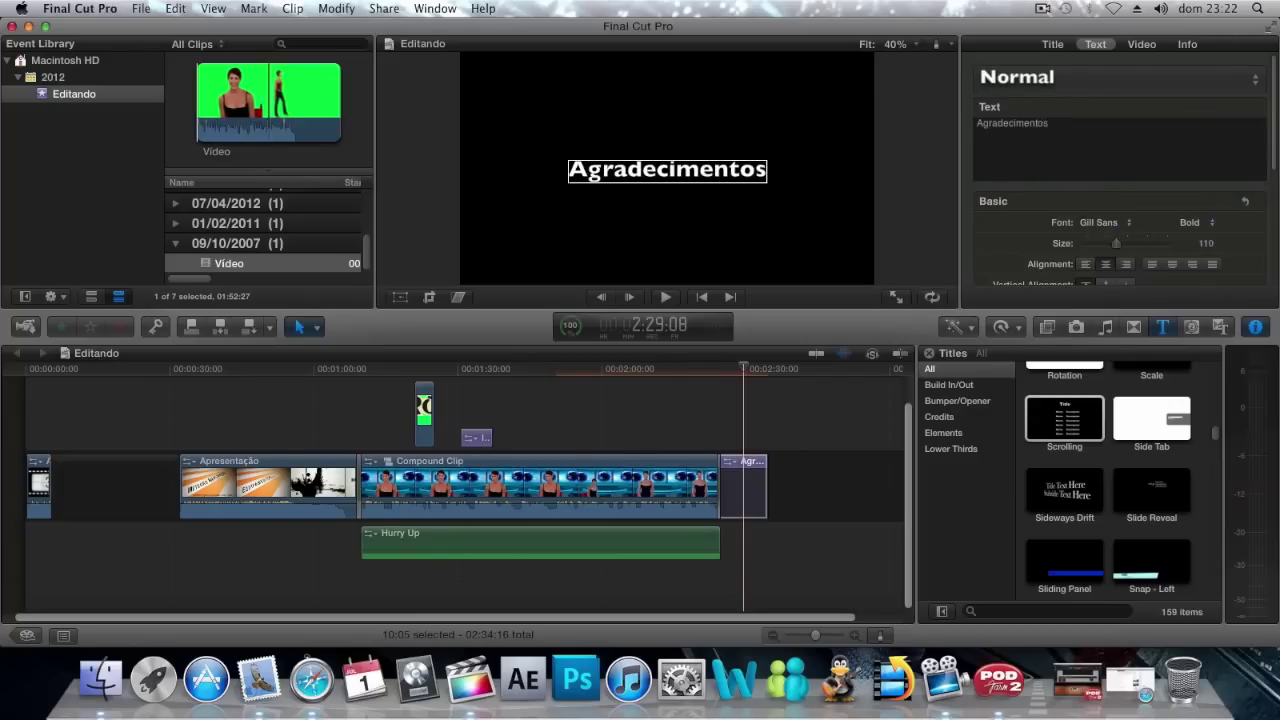
# Add the lines 'Familia', 'Amigos e' and 'bla bla bla' below Agradecimentos
pyautogui.press('Return')
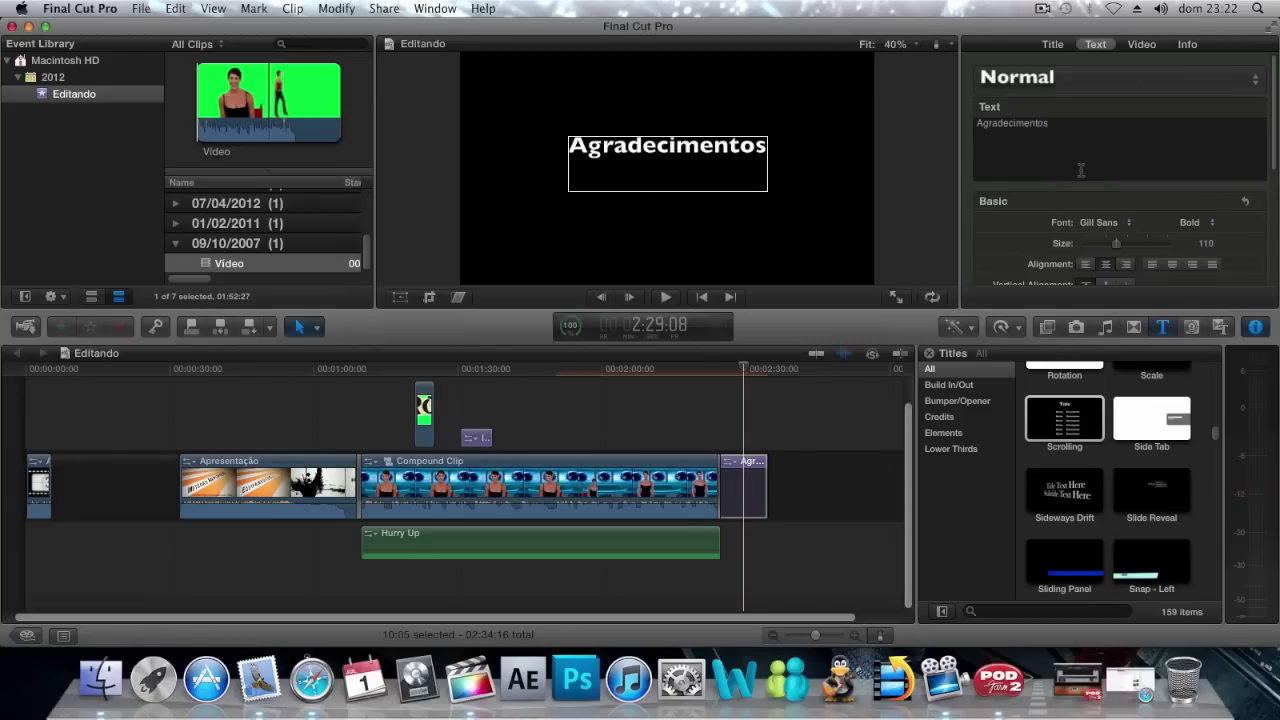
pyautogui.write('Familia')
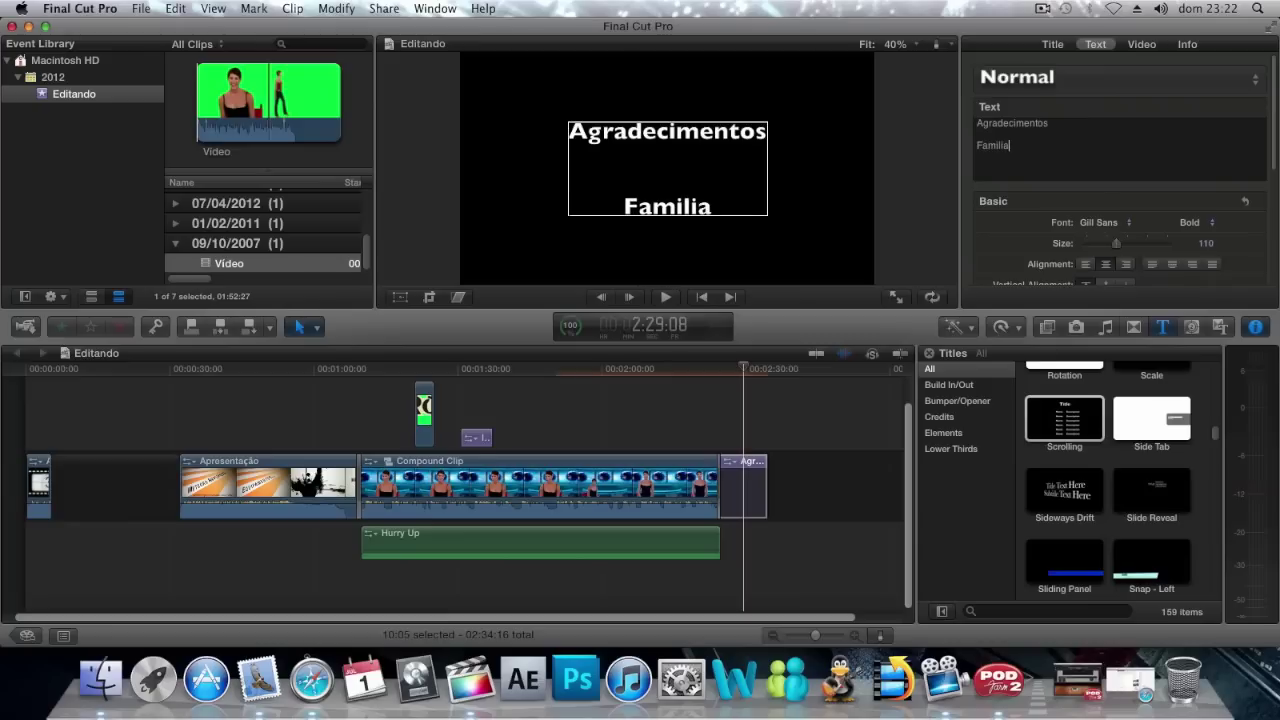
pyautogui.press('Return')
pyautogui.write('Ami')
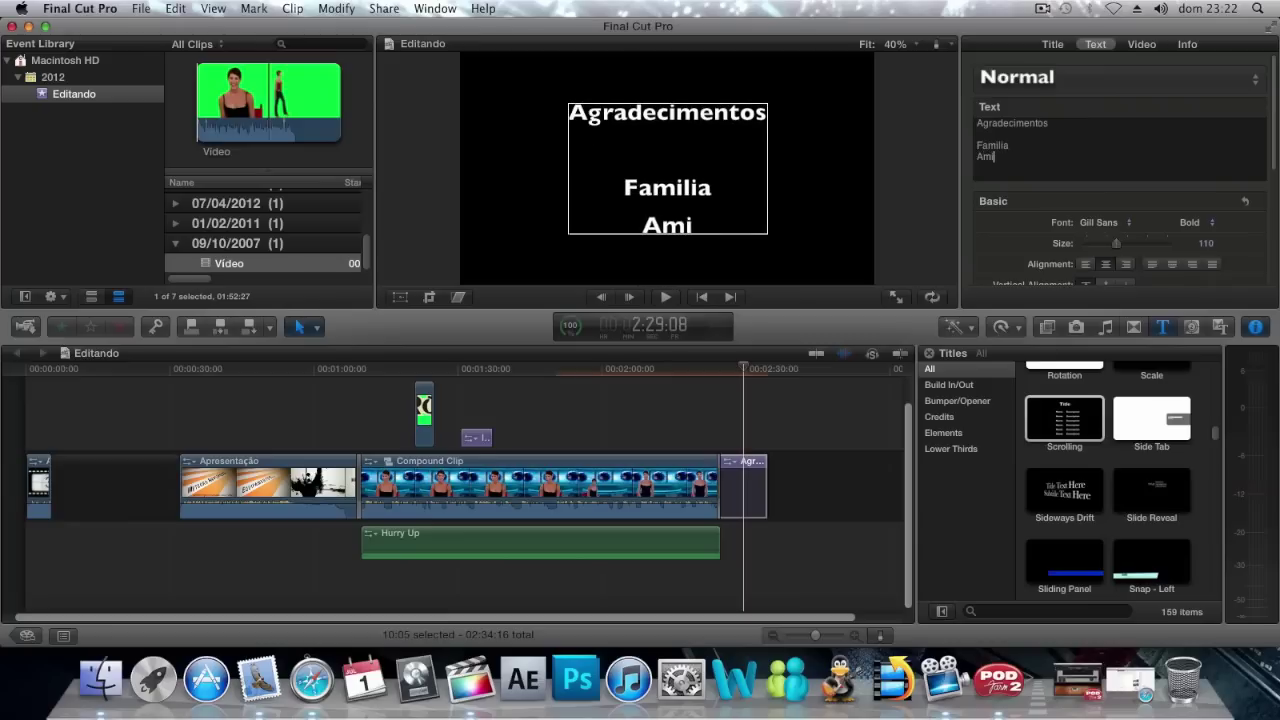
pyautogui.write('gos e')
pyautogui.press('Return')
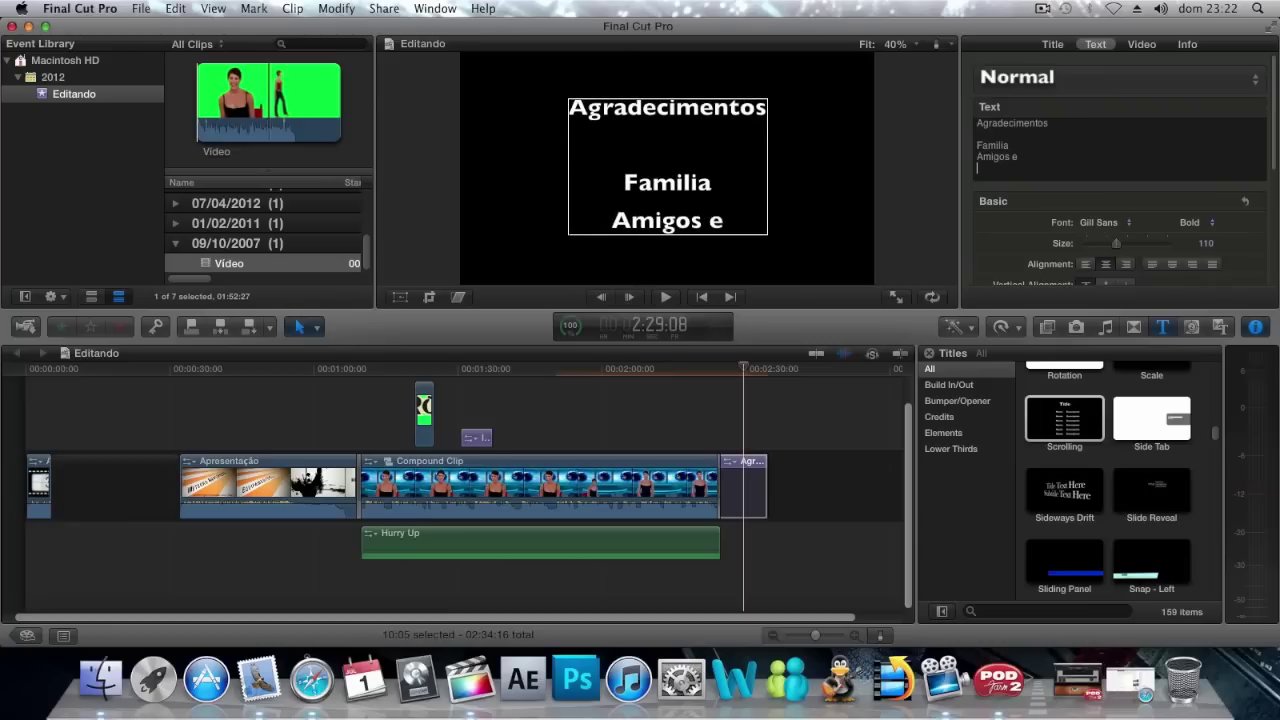
pyautogui.write('bla bla bla')
# Play the credits from just before the title to preview the new lines
pyautogui.click(713, 408)
pyautogui.press('space')
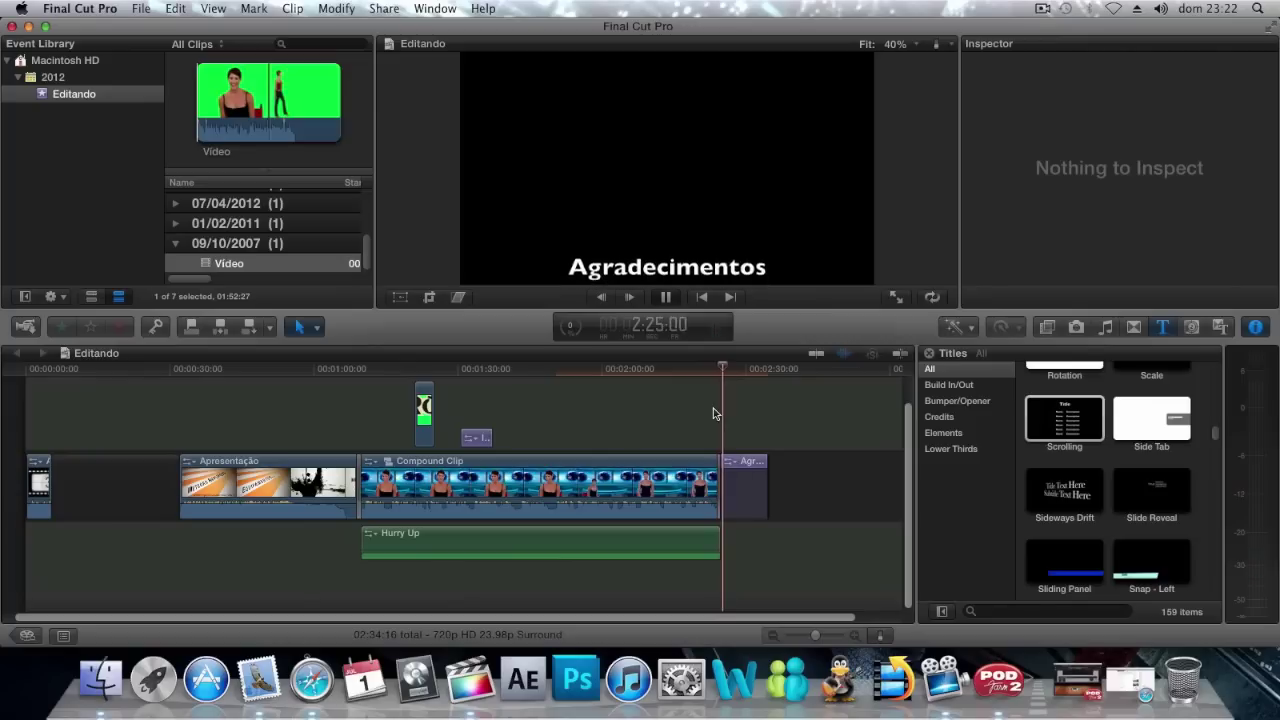
pyautogui.press('space')
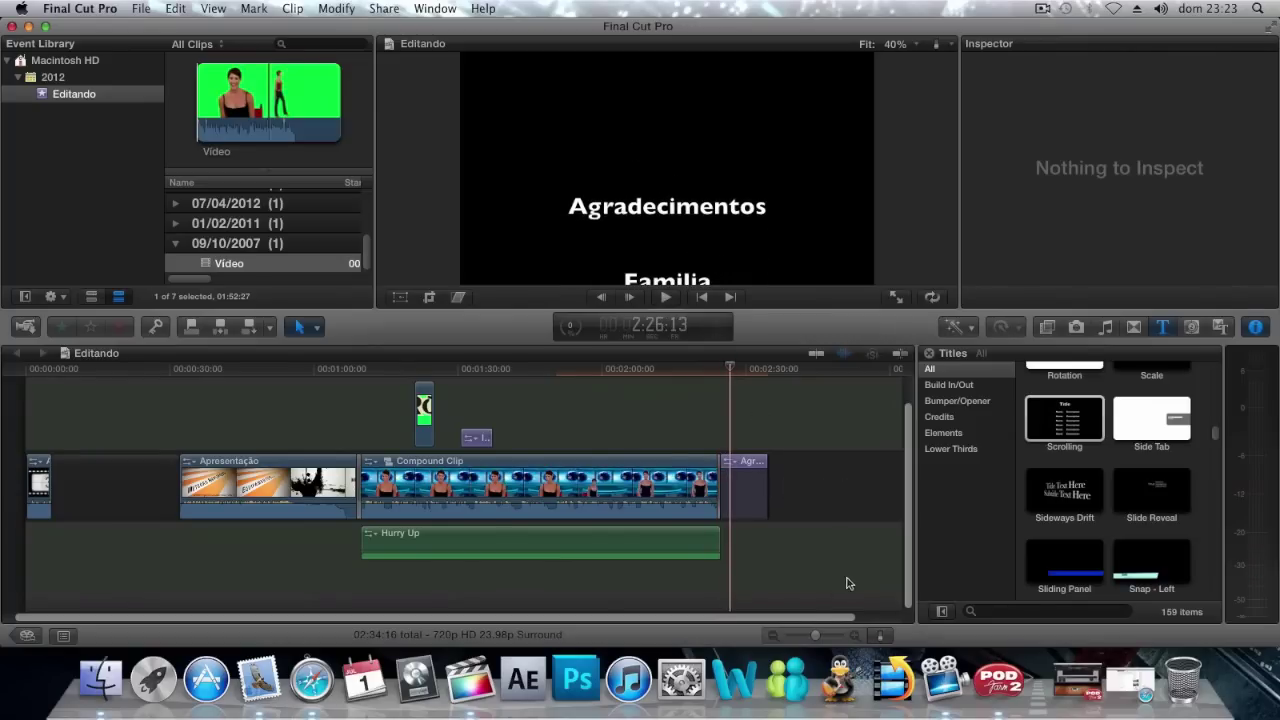
pyautogui.moveTo(813, 618); pyautogui.dragTo(907, 597)
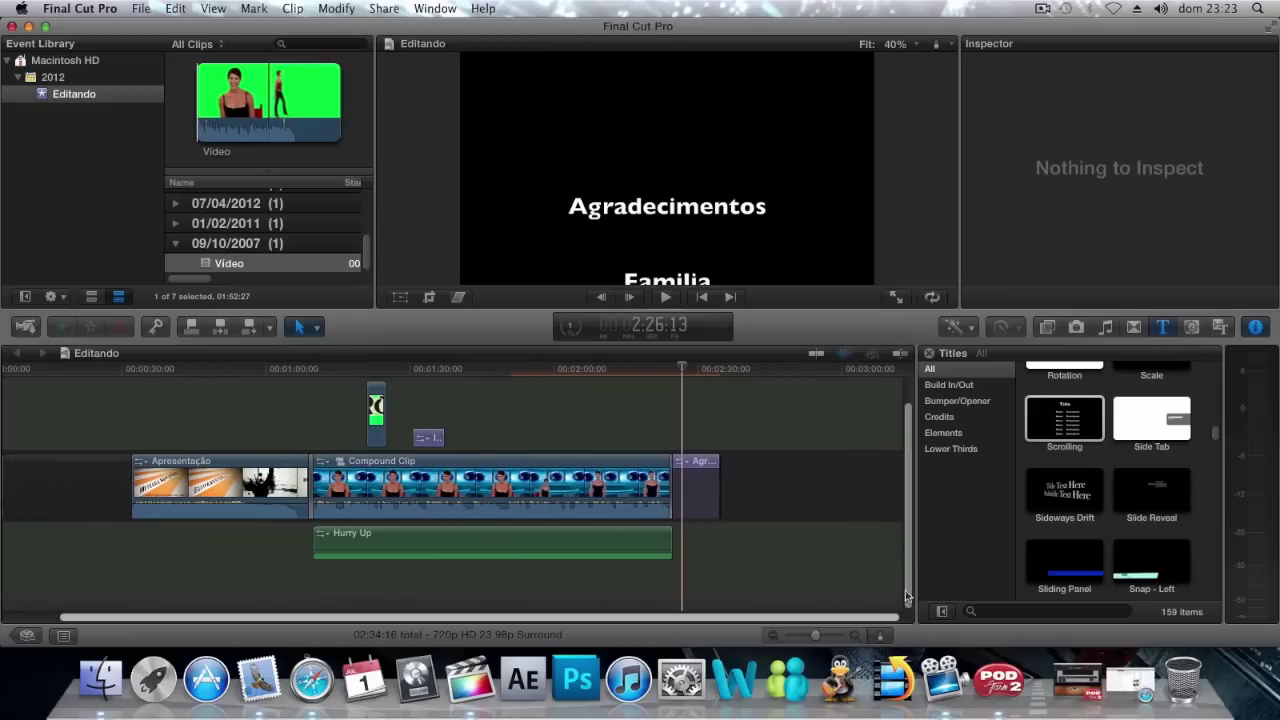
pyautogui.click(881, 636)
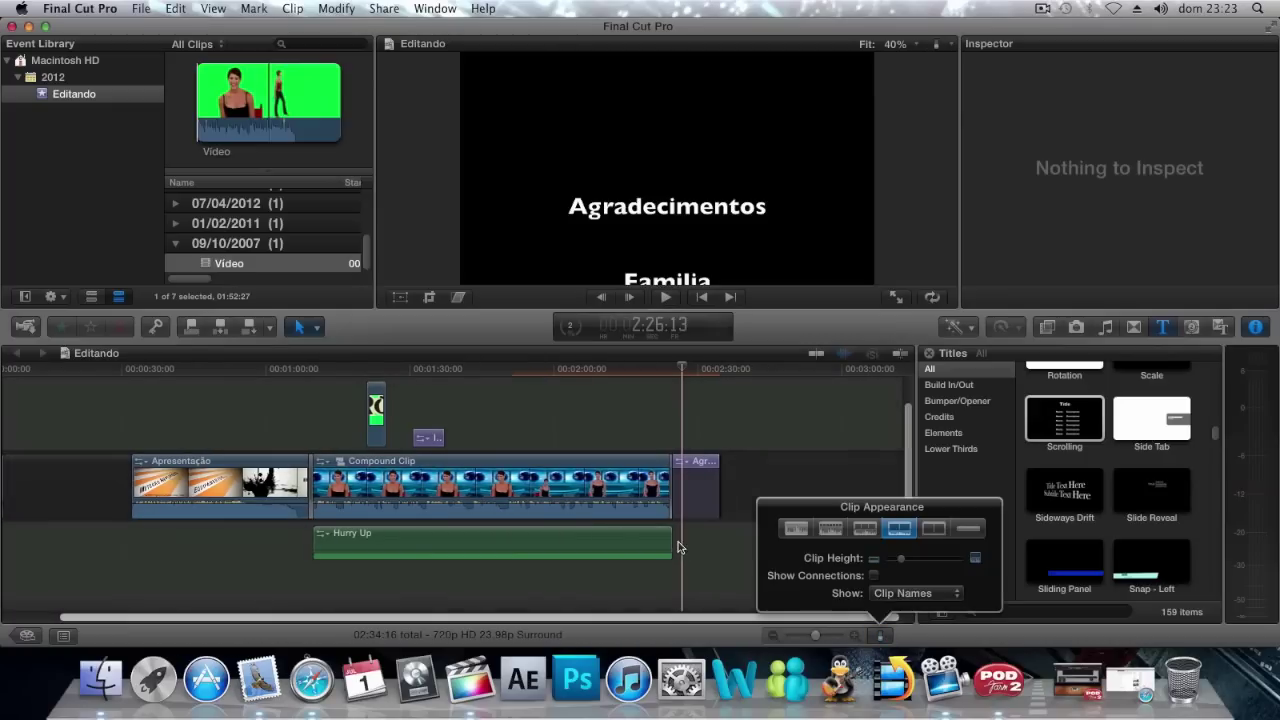
# Extend the Hurry Up music to the end of the credits and zoom in on them
pyautogui.click(677, 545)
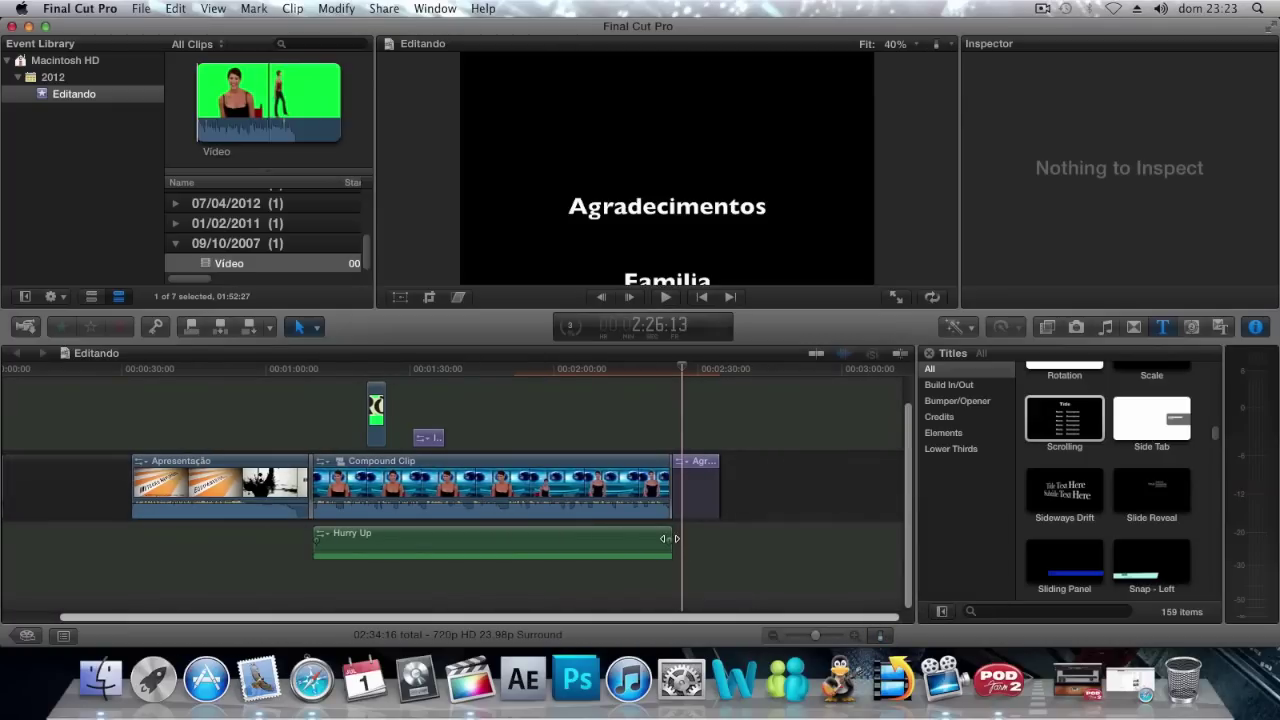
pyautogui.moveTo(671, 533); pyautogui.dragTo(717, 541)
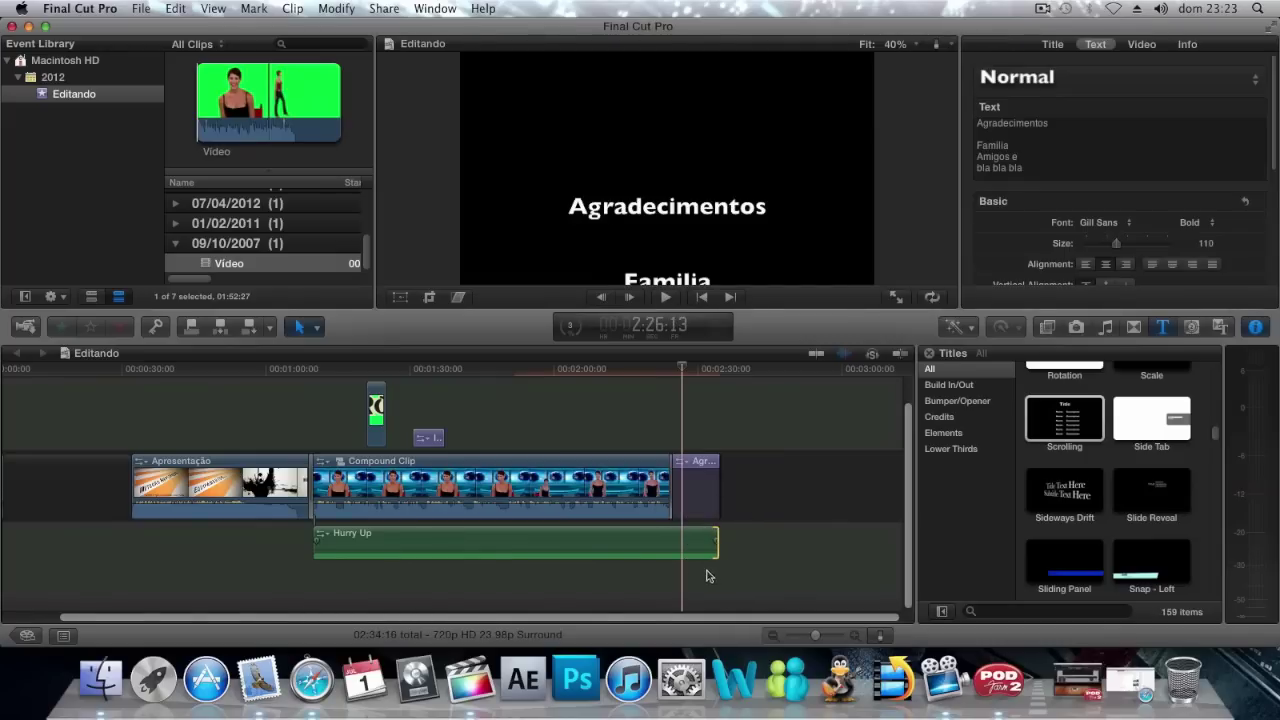
pyautogui.click(880, 635)
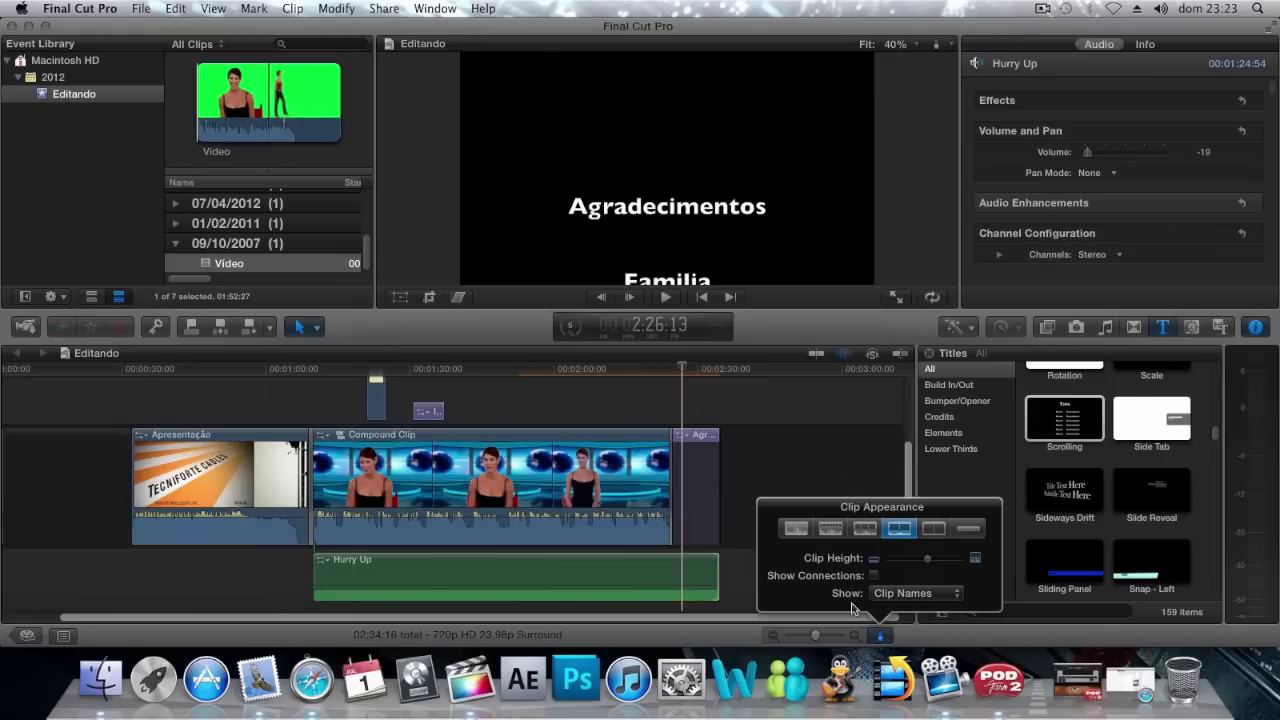
pyautogui.moveTo(817, 636); pyautogui.dragTo(825, 636)
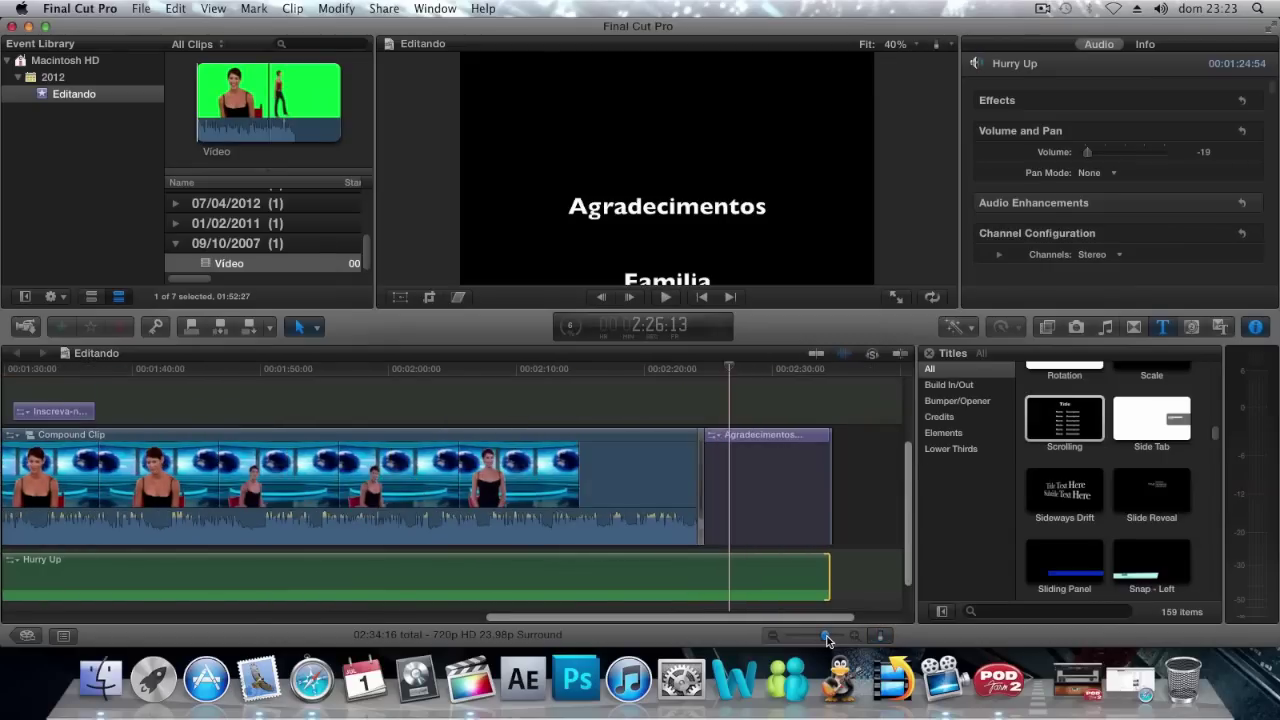
# Split Hurry Up where the credits start, raise that final section to -8 dB and fade it out
pyautogui.click(706, 568)
pyautogui.press('a')
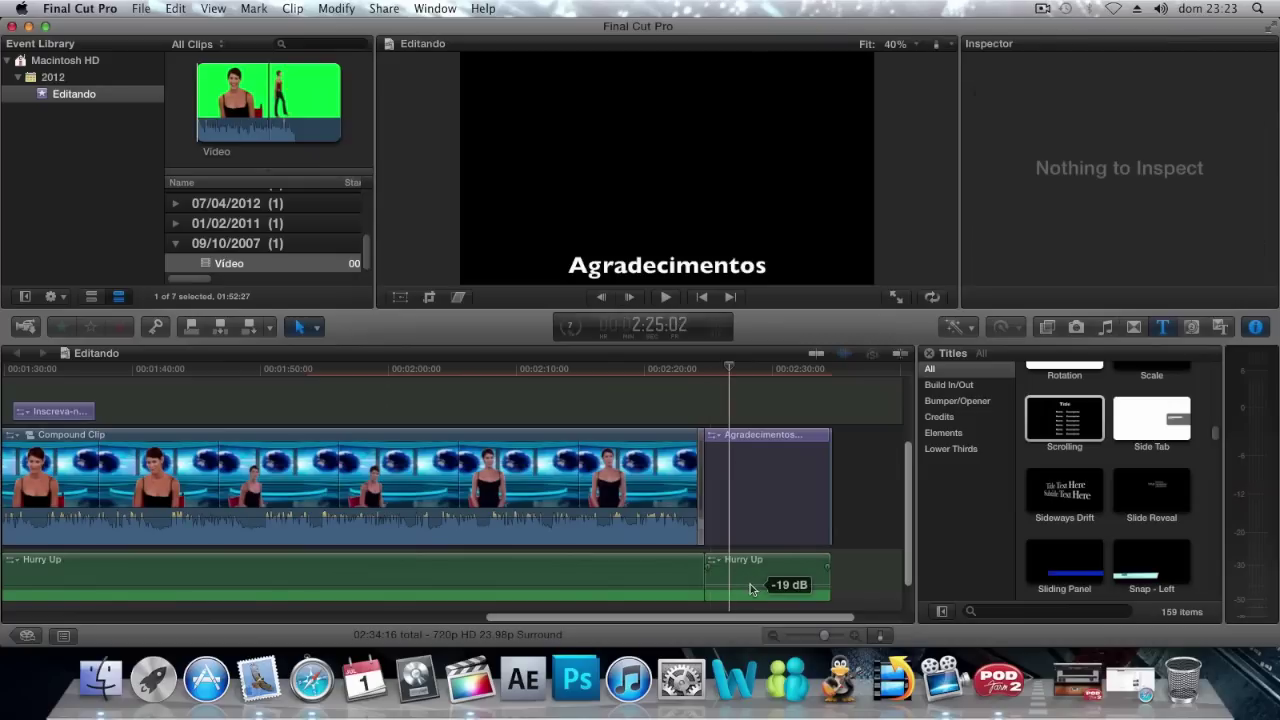
pyautogui.moveTo(750, 586); pyautogui.dragTo(716, 566)
pyautogui.moveTo(829, 566); pyautogui.dragTo(821, 566)
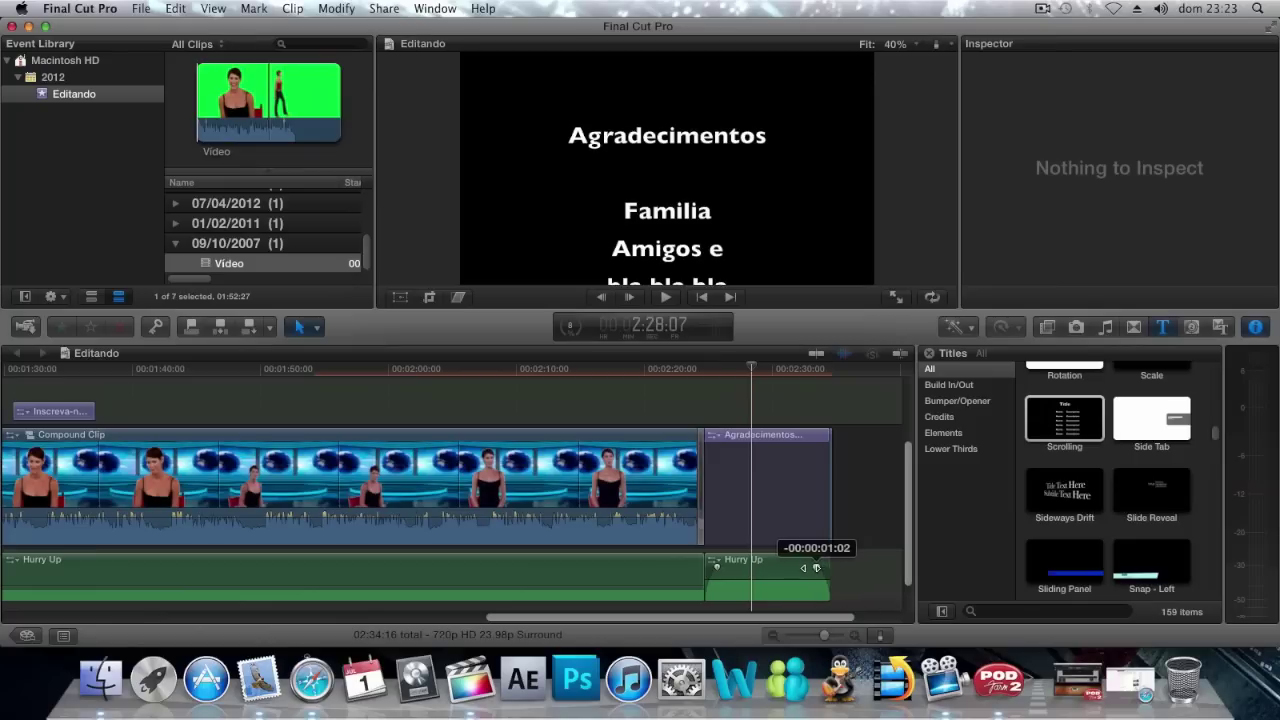
# Play the ending from just before the credits to check the music
pyautogui.click(658, 419)
pyautogui.press('space')
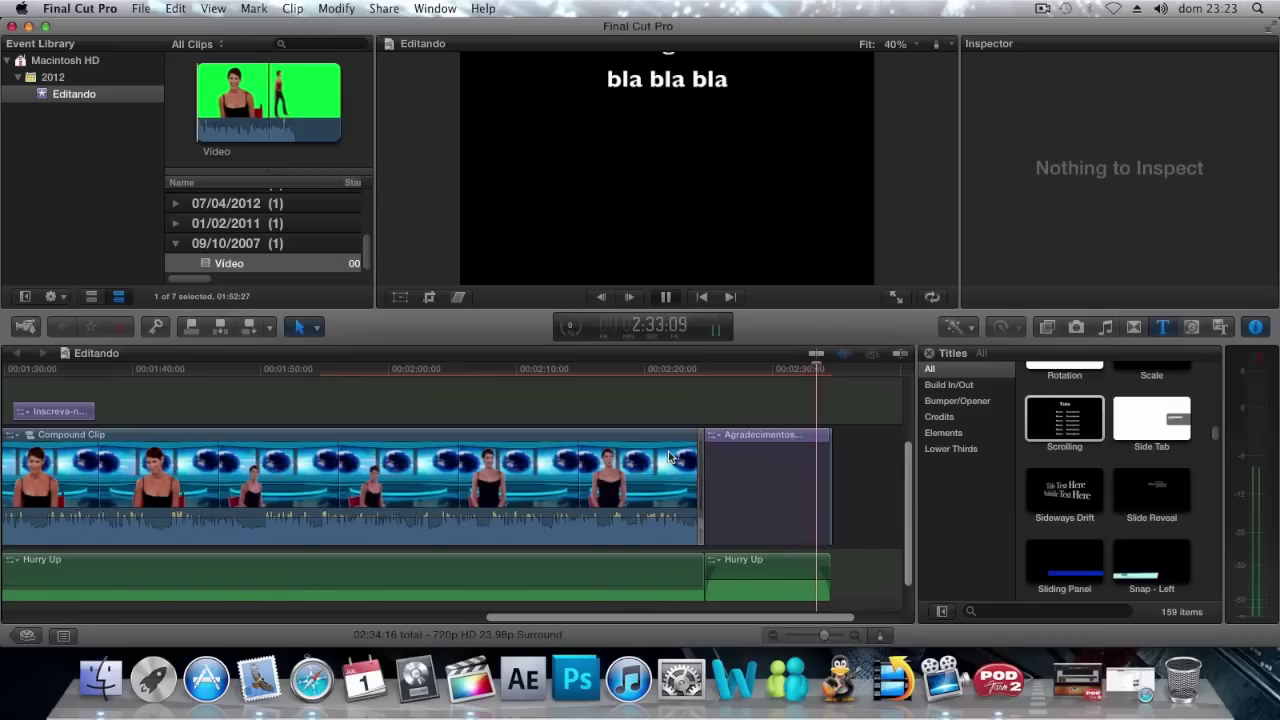
pyautogui.press('space')
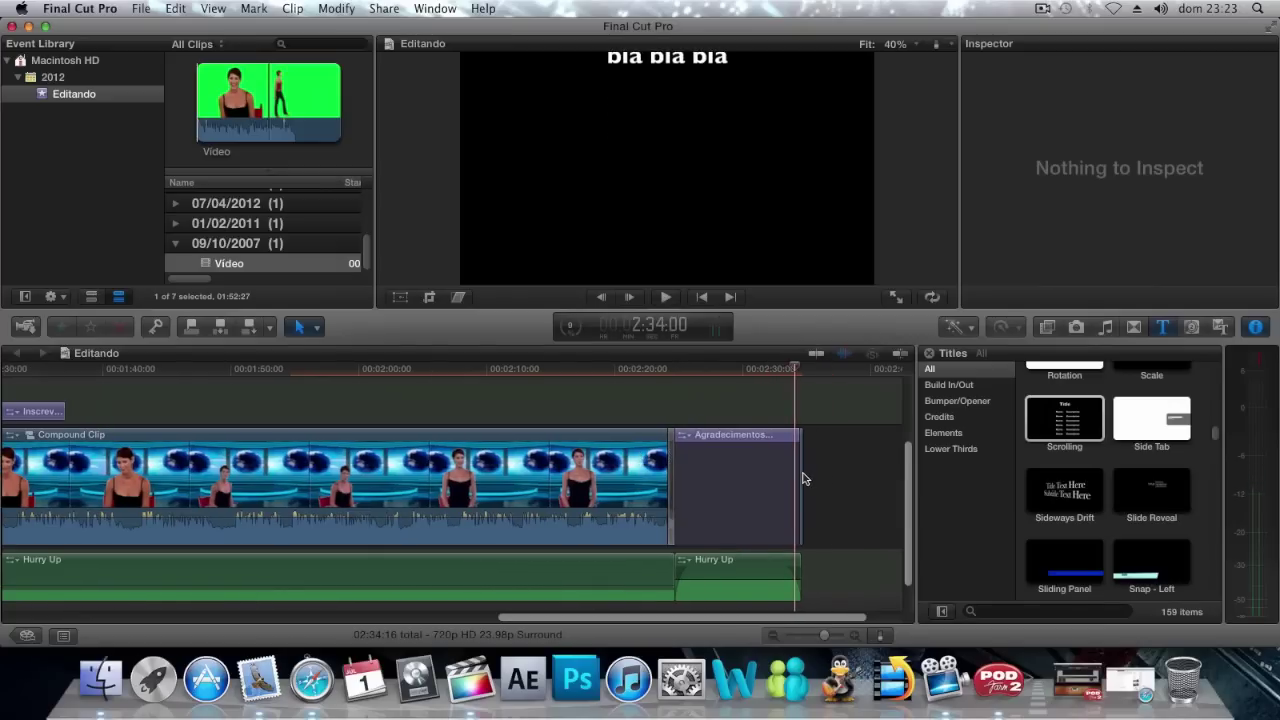
pyautogui.click(791, 479)
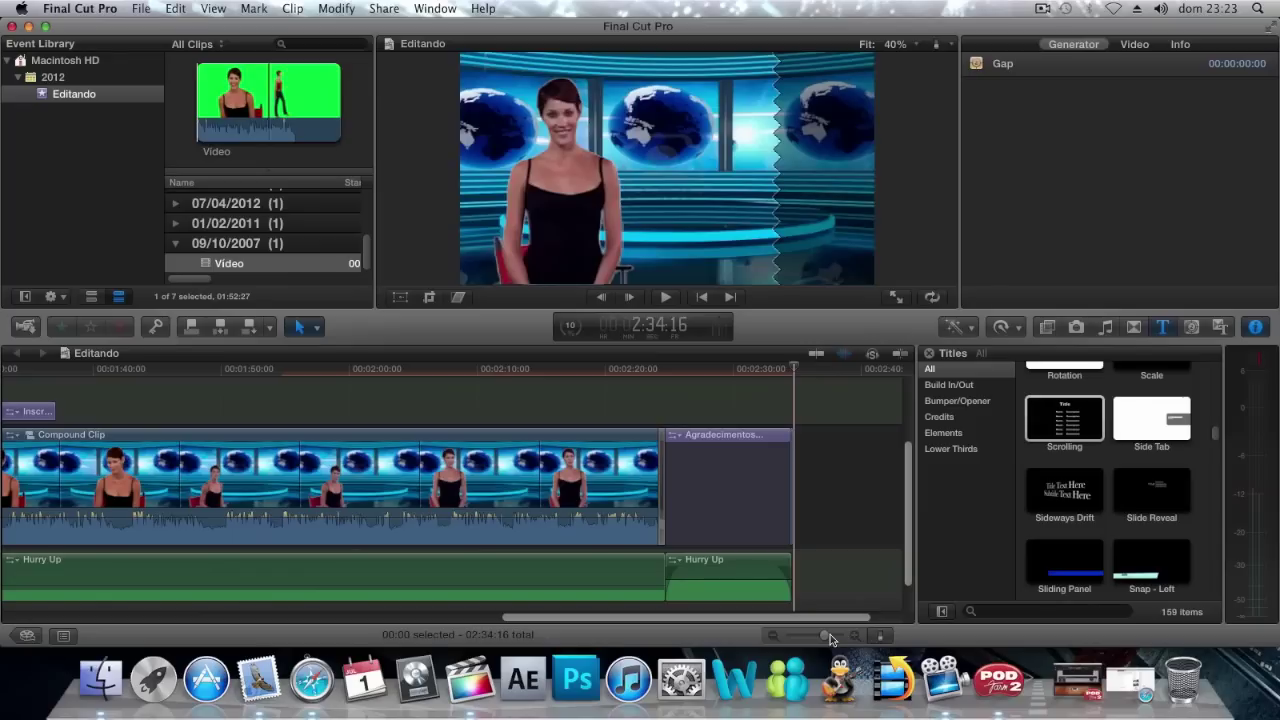
# Delete the few-frame Compound Clip sliver after the credits and replay the project's end
pyautogui.moveTo(826, 638); pyautogui.dragTo(828, 638)
pyautogui.moveTo(832, 640); pyautogui.dragTo(836, 638)
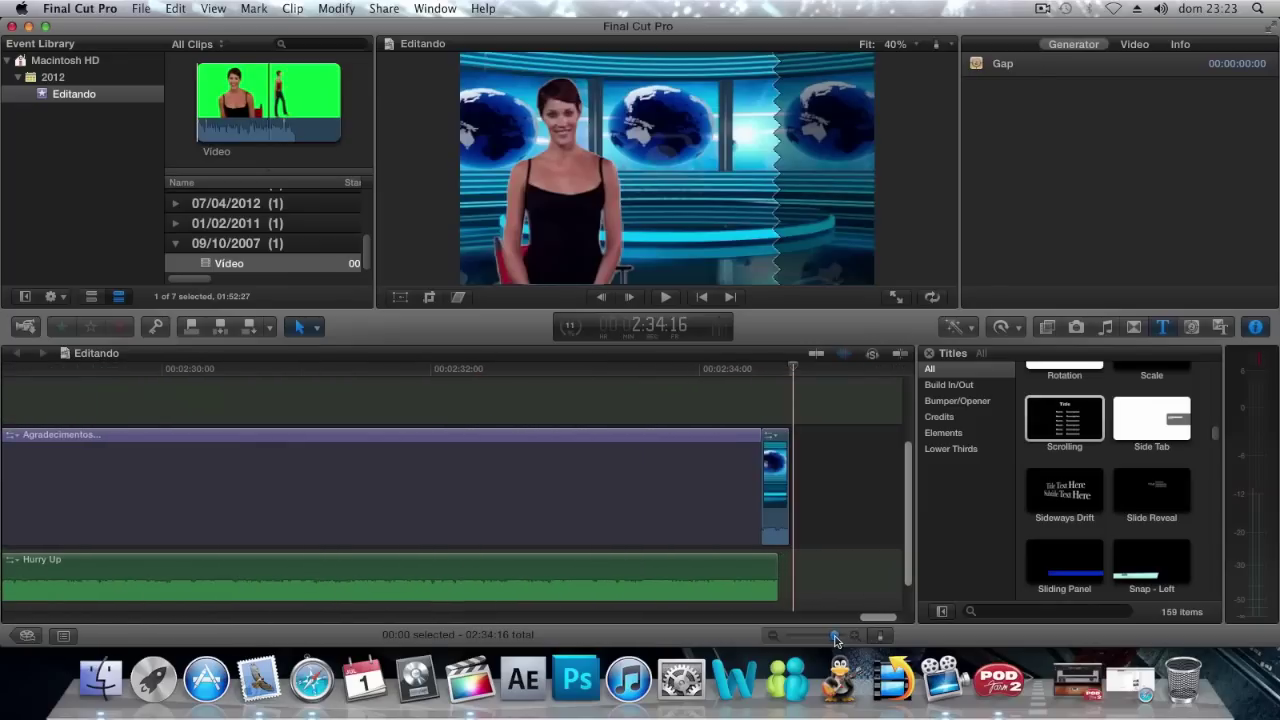
pyautogui.click(775, 490)
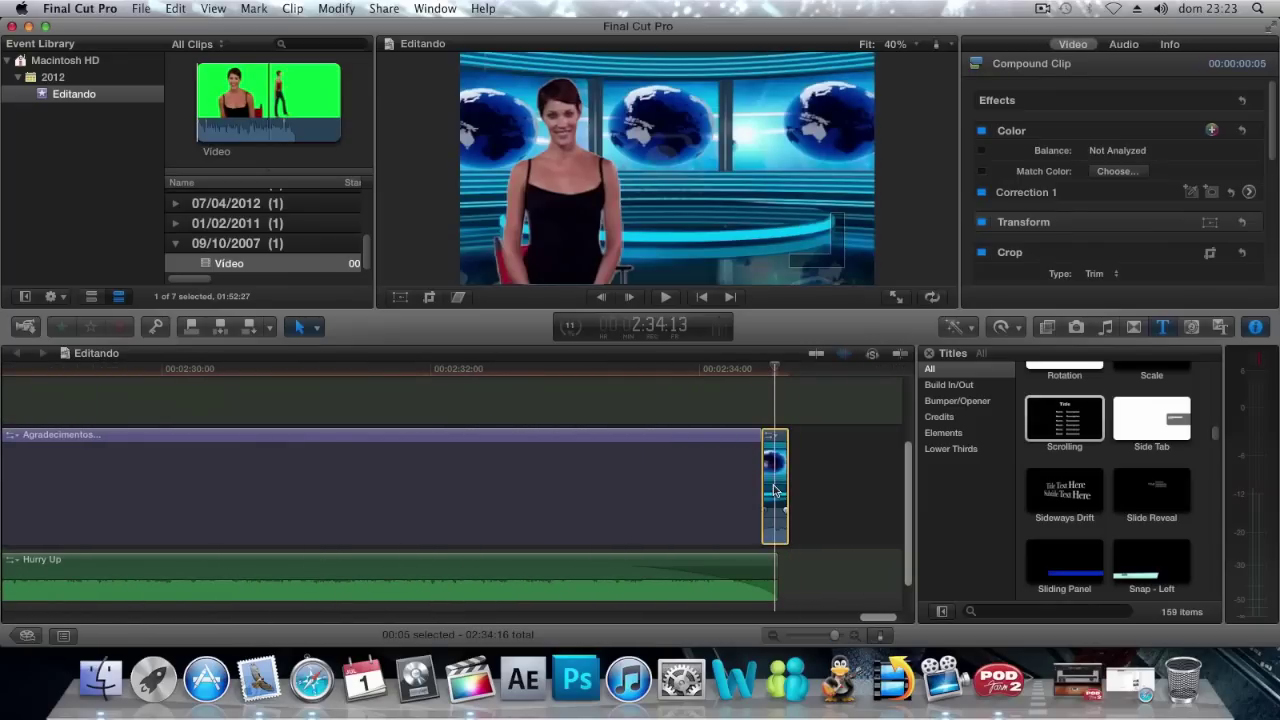
pyautogui.press('Delete')
pyautogui.click(778, 478)
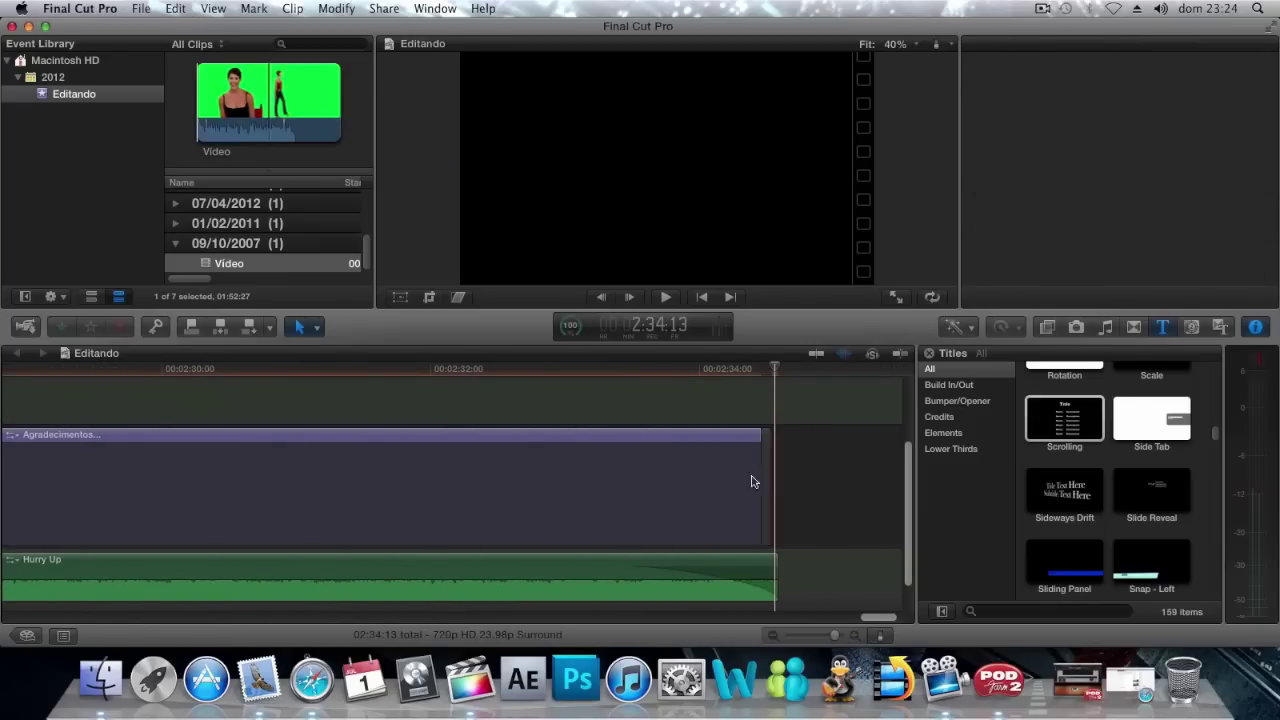
pyautogui.click(768, 478)
pyautogui.moveTo(836, 636); pyautogui.dragTo(826, 638)
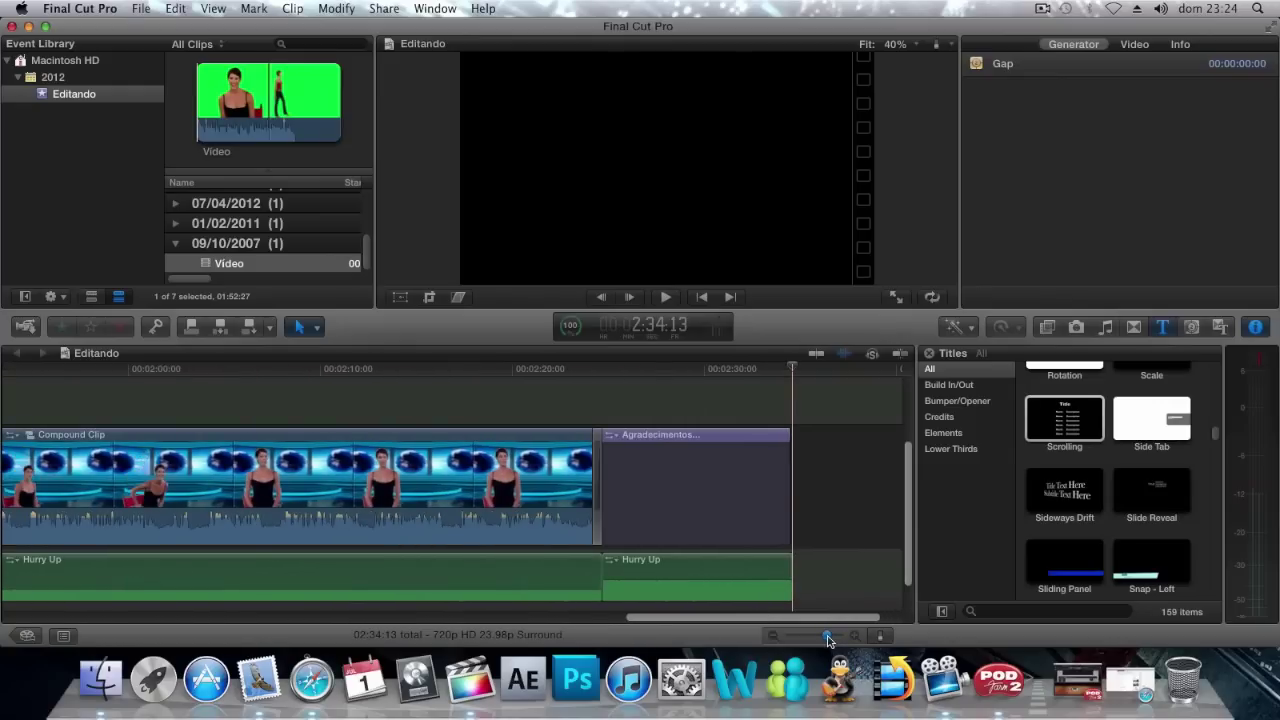
pyautogui.click(734, 411)
pyautogui.press('space')
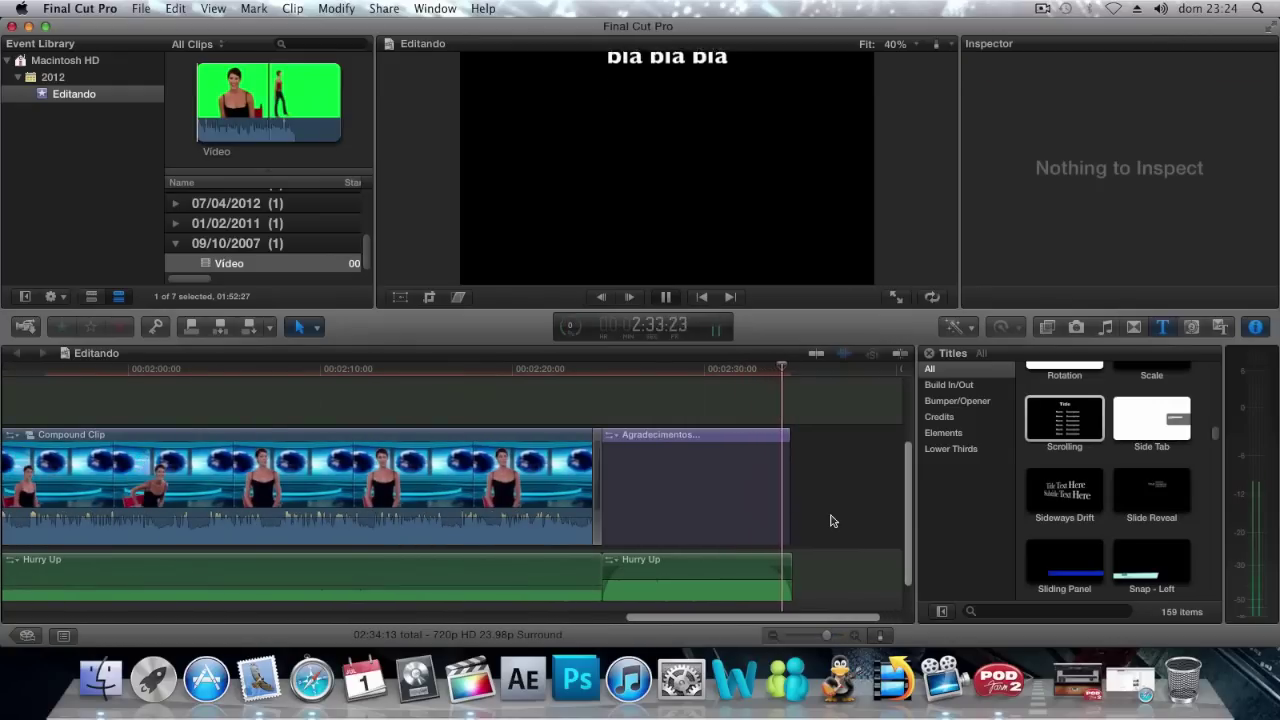
# Zoom out to the whole timeline and reduce the Clip Height in Clip Appearance
pyautogui.click(773, 637)
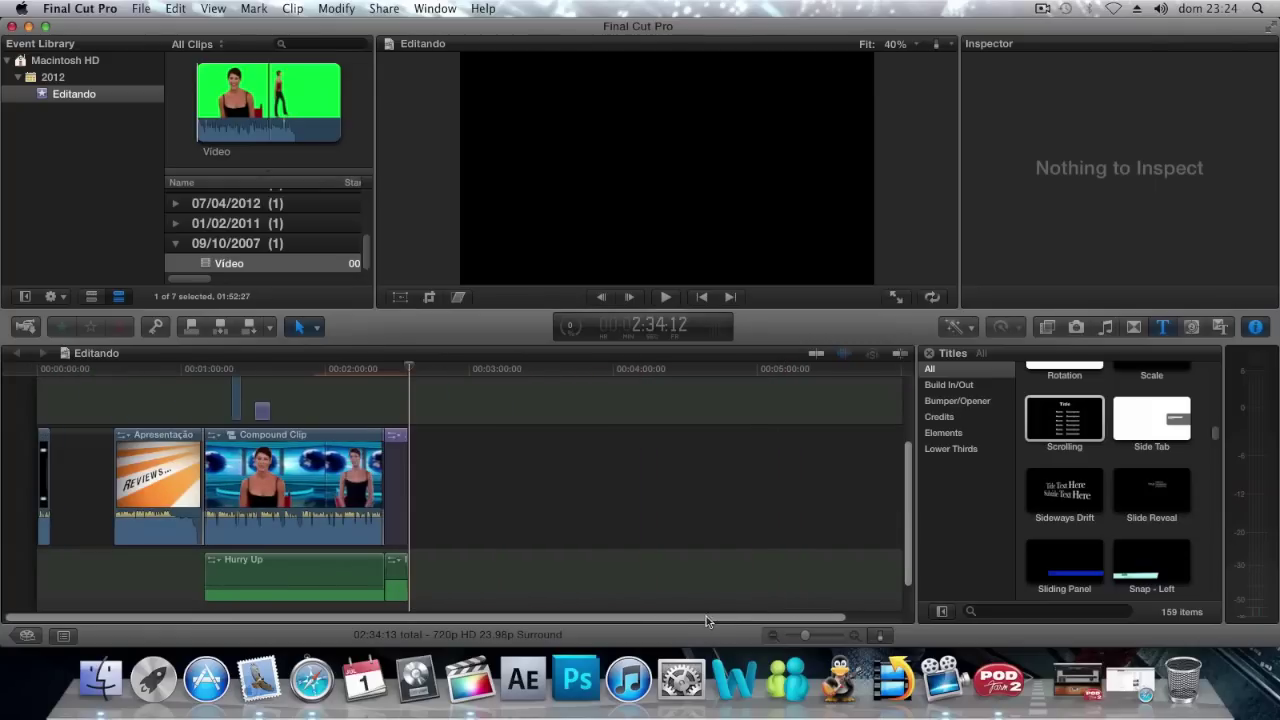
pyautogui.click(880, 636)
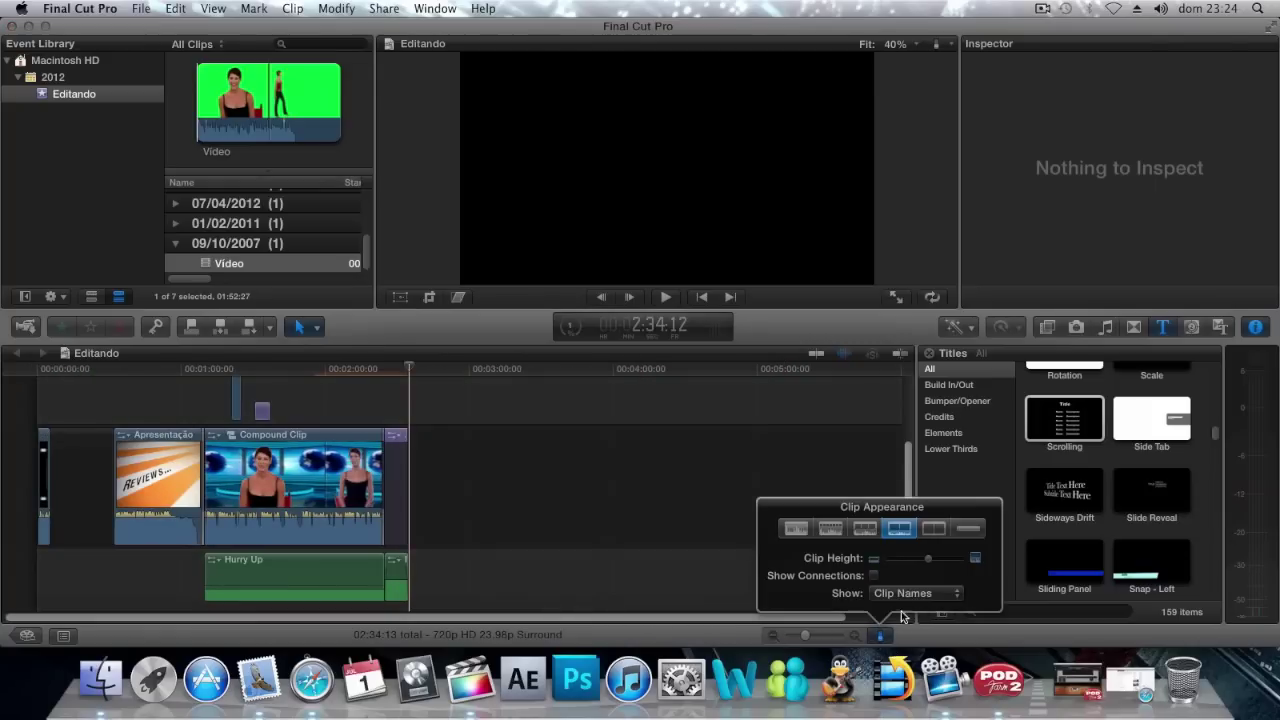
pyautogui.moveTo(913, 565); pyautogui.dragTo(901, 564)
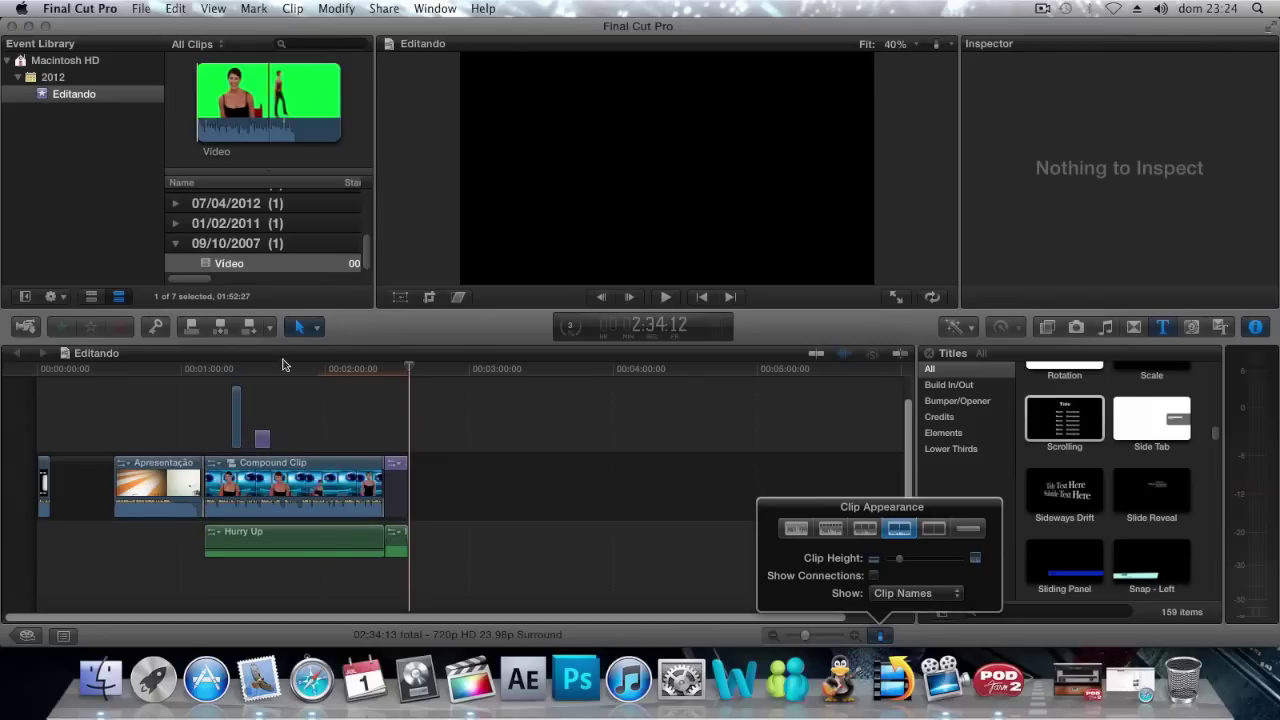
pyautogui.click(614, 574)
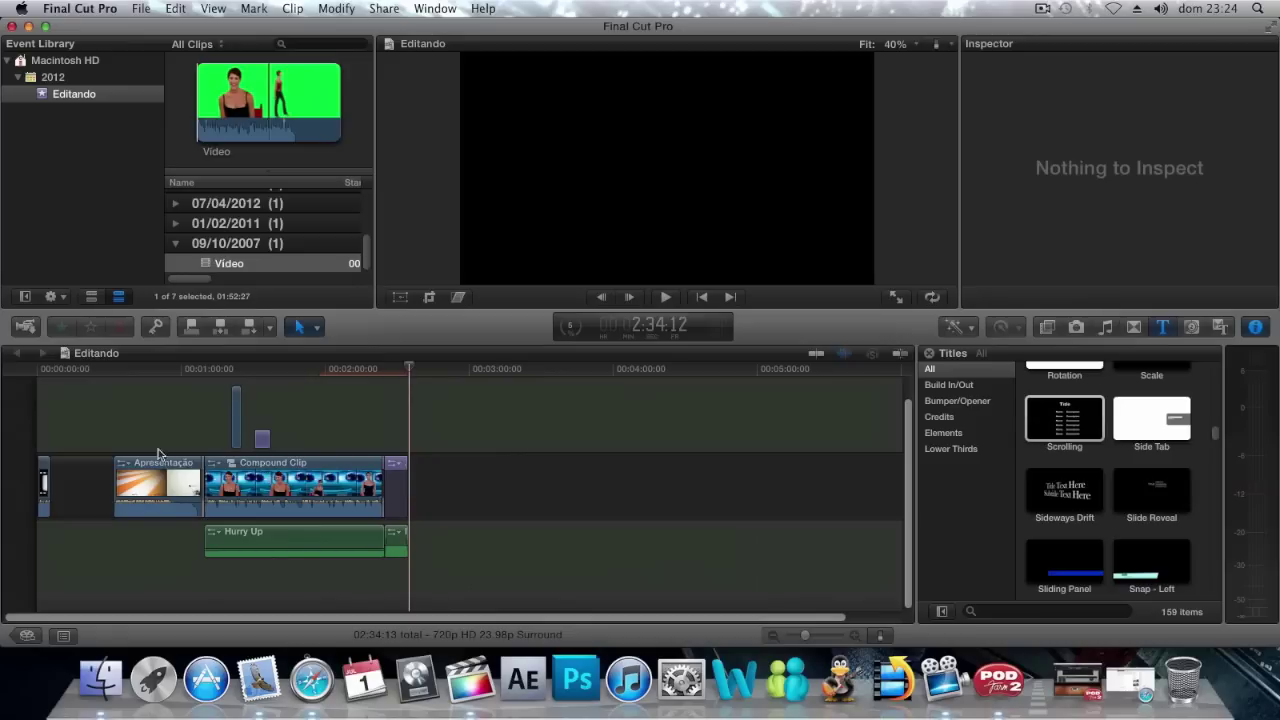
# Bring the playhead back to the project start and show the Effects browser
pyautogui.click(123, 570)
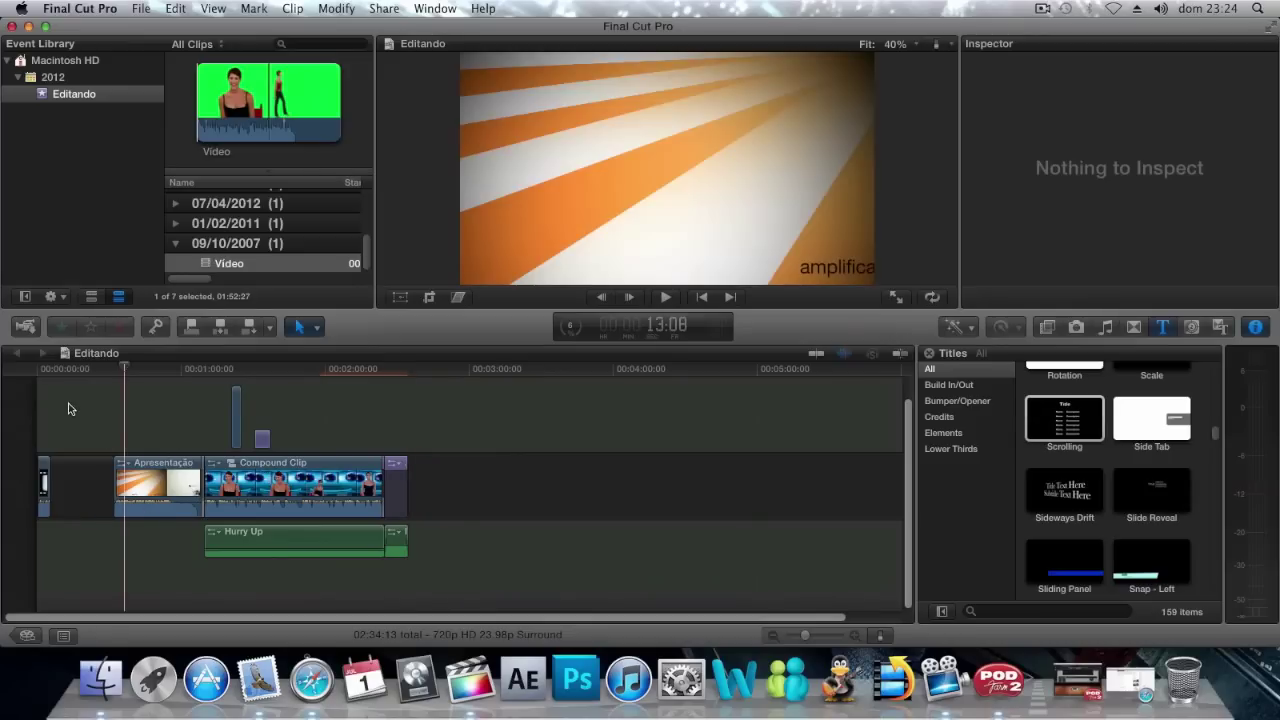
pyautogui.moveTo(57, 368); pyautogui.dragTo(27, 373)
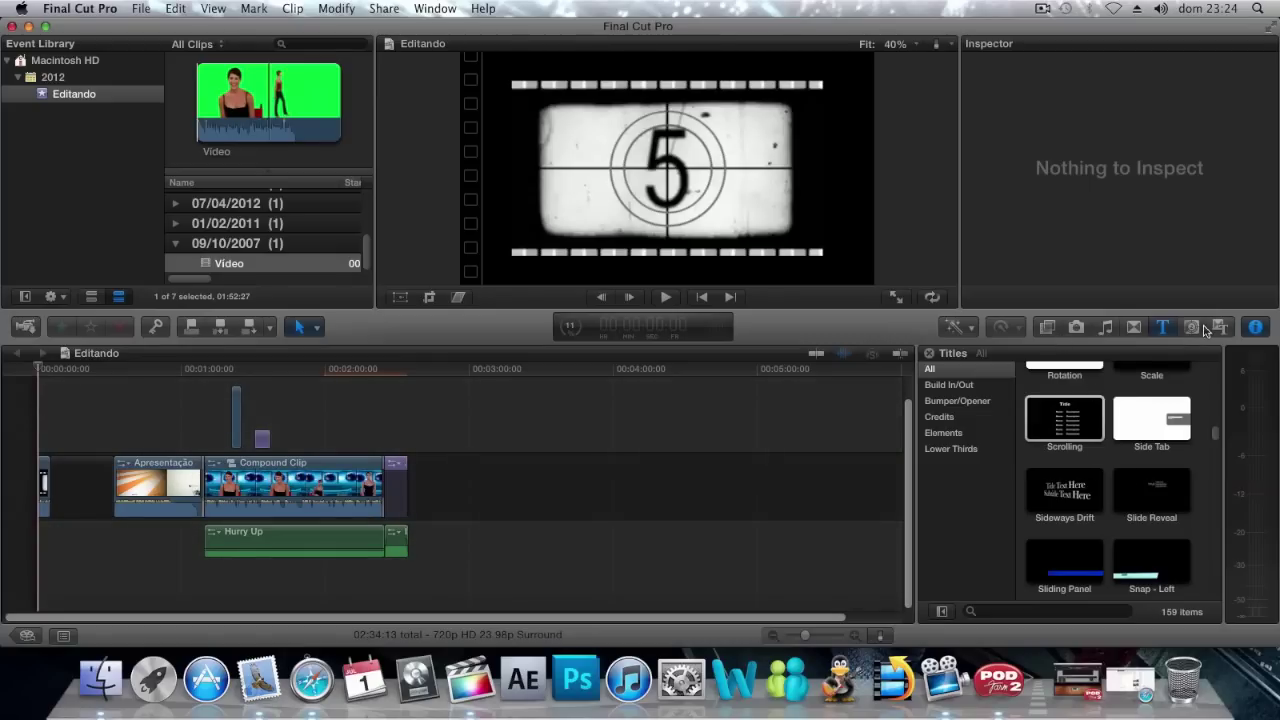
pyautogui.click(1047, 327)
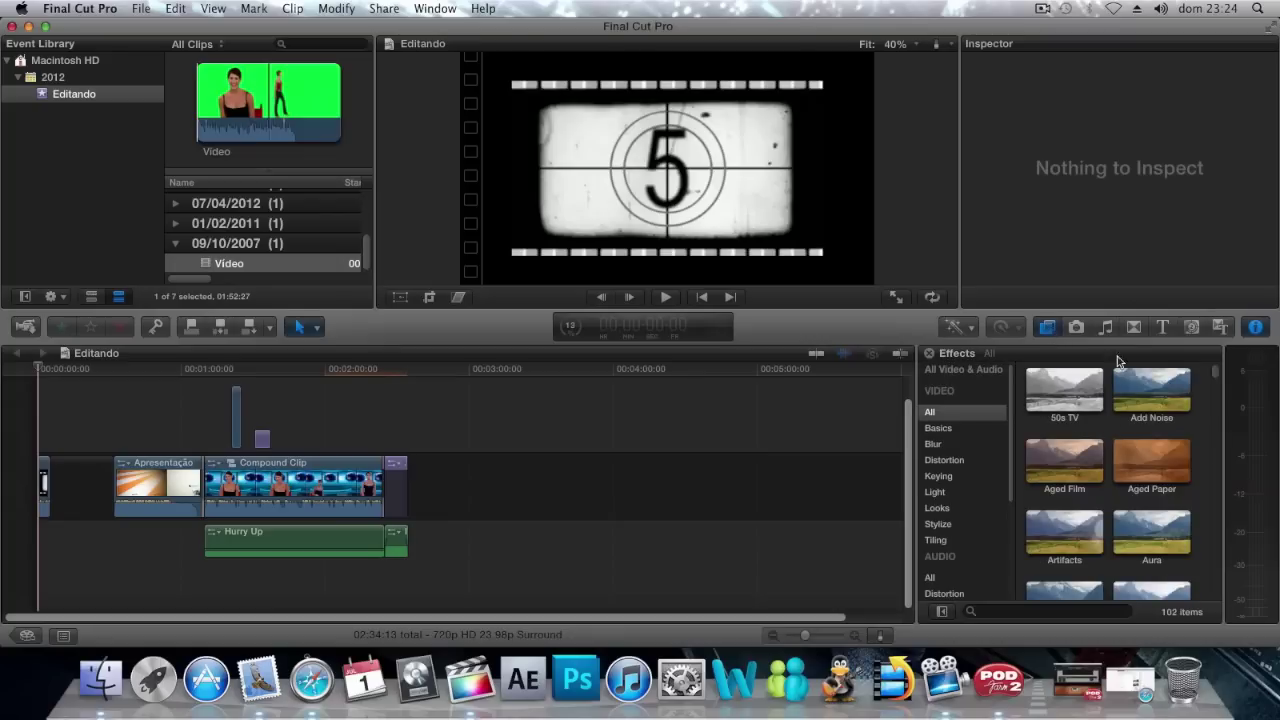
# Browse Transitions, Titles and Generators, view the Curtain generator, then show Themes
pyautogui.click(1133, 327)
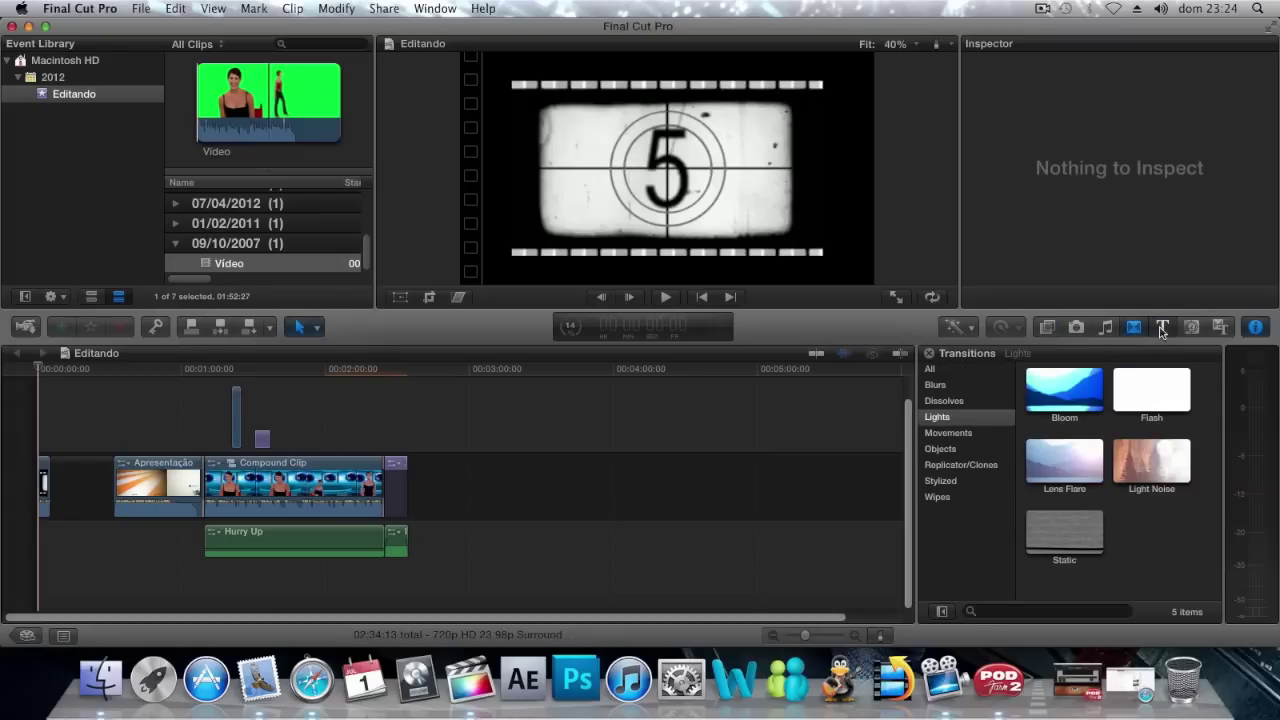
pyautogui.click(1162, 327)
pyautogui.click(1193, 328)
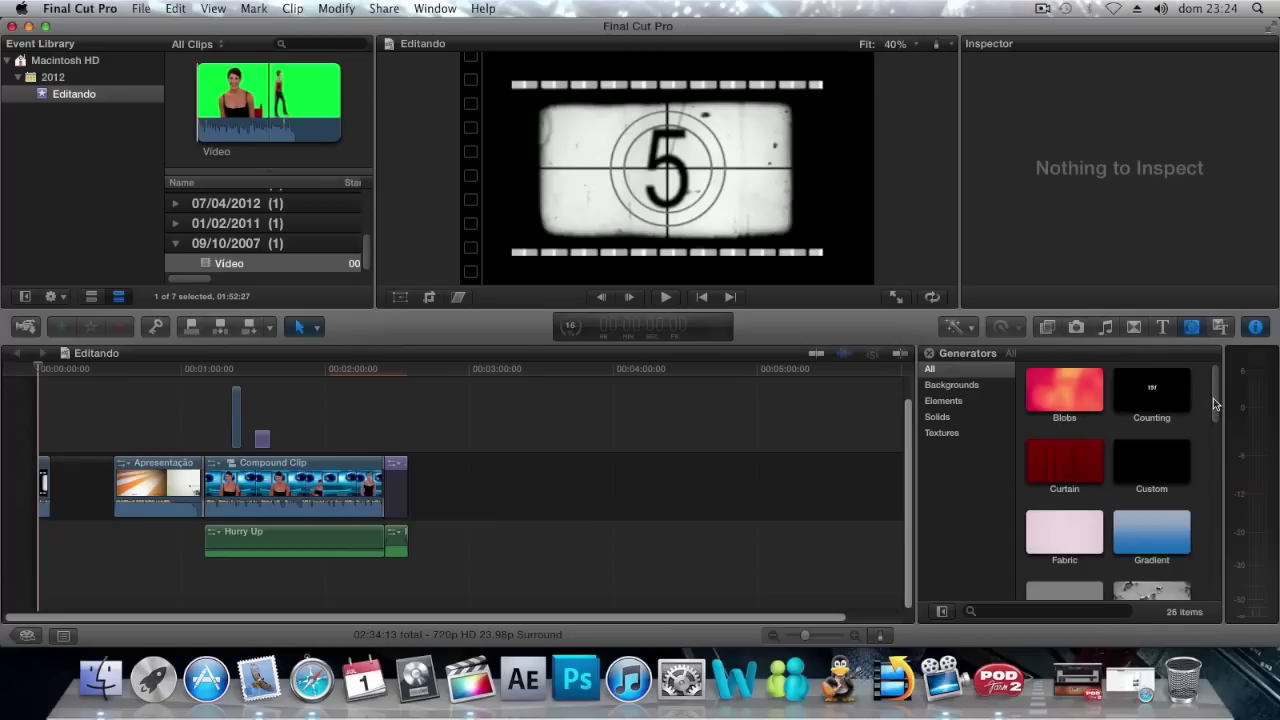
pyautogui.moveTo(1216, 403); pyautogui.dragTo(1216, 415)
pyautogui.click(1049, 425)
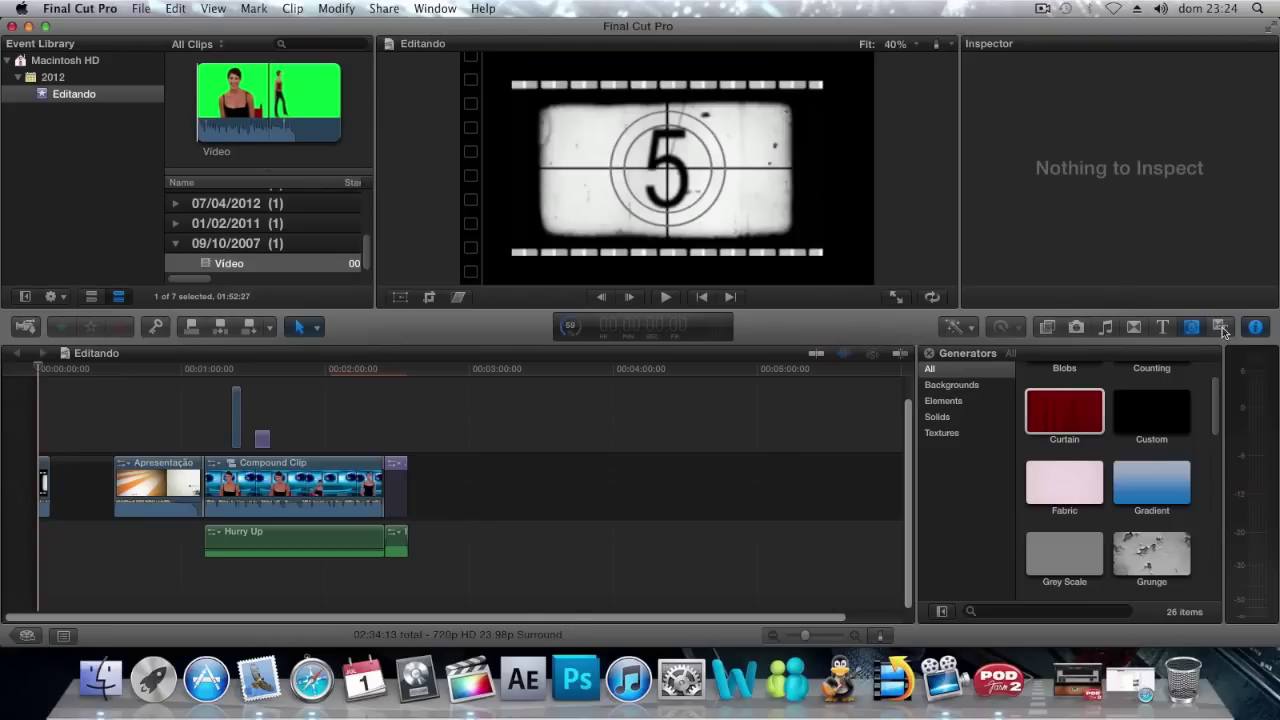
pyautogui.click(1221, 327)
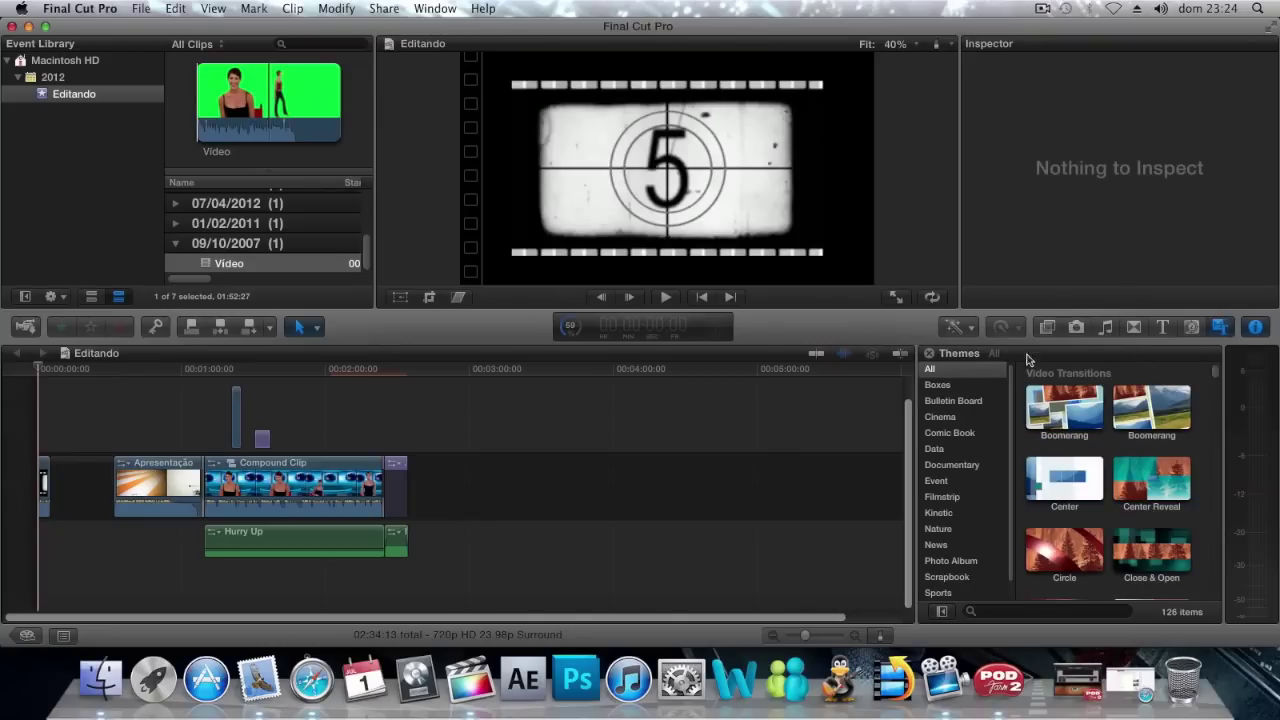
# Preview the Military Battle Modern sound effect in the Music and Sound browser
pyautogui.click(1106, 328)
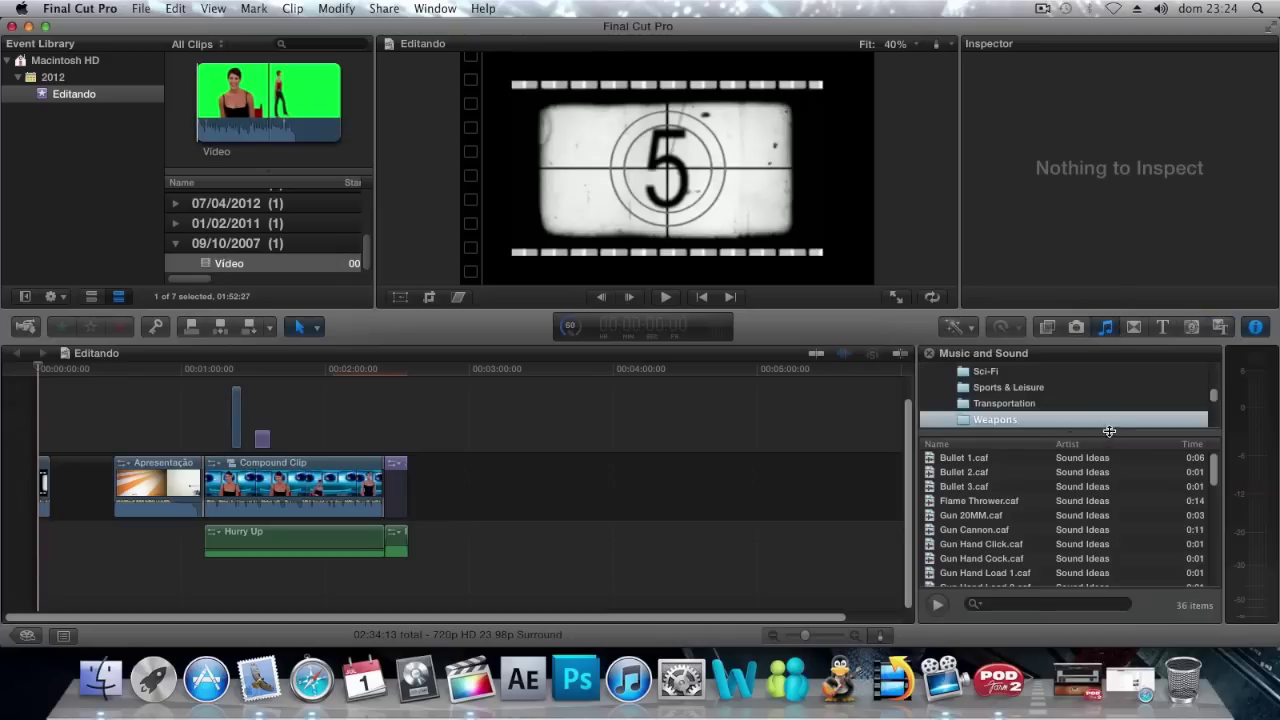
pyautogui.scroll(-10, 1213, 467)
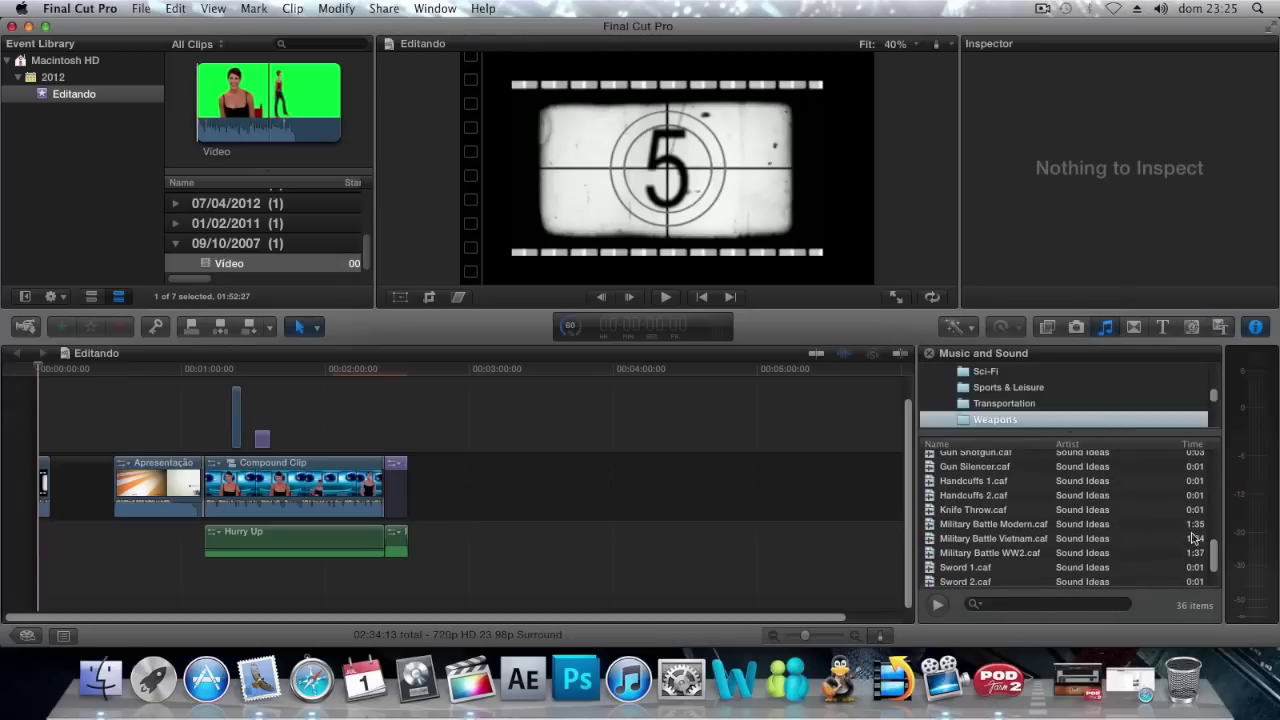
pyautogui.click(997, 530)
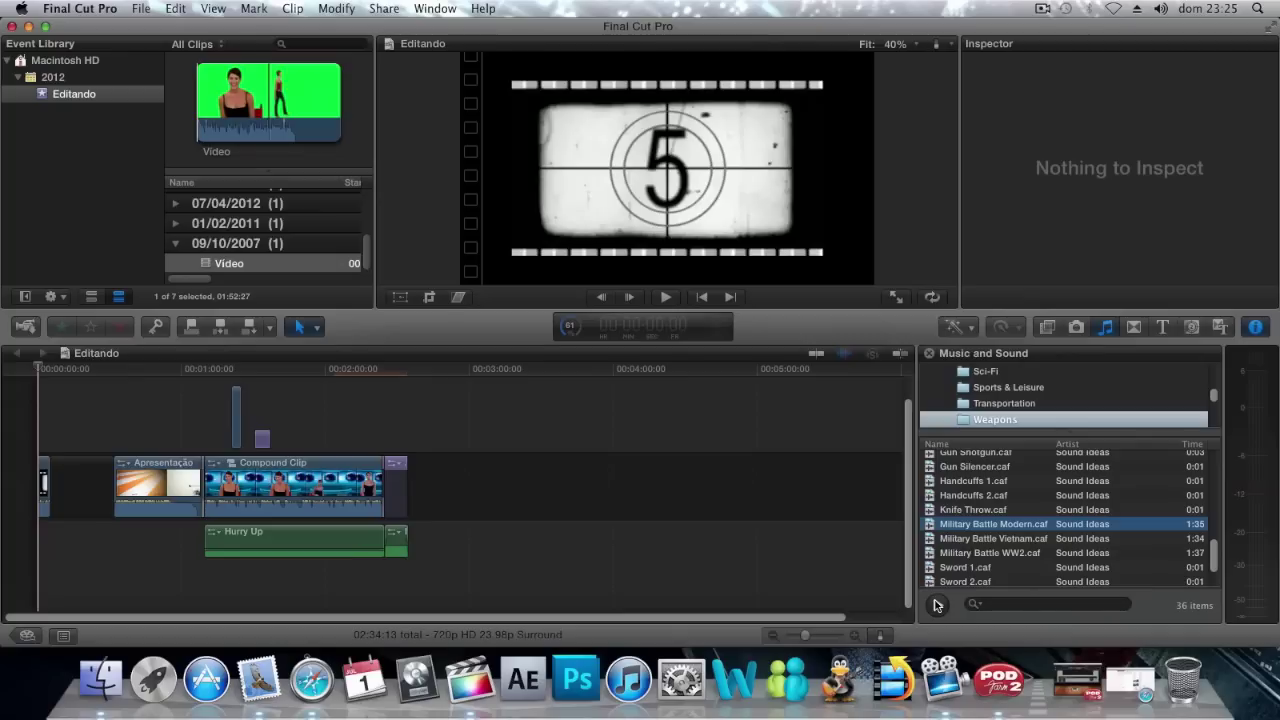
pyautogui.click(937, 605)
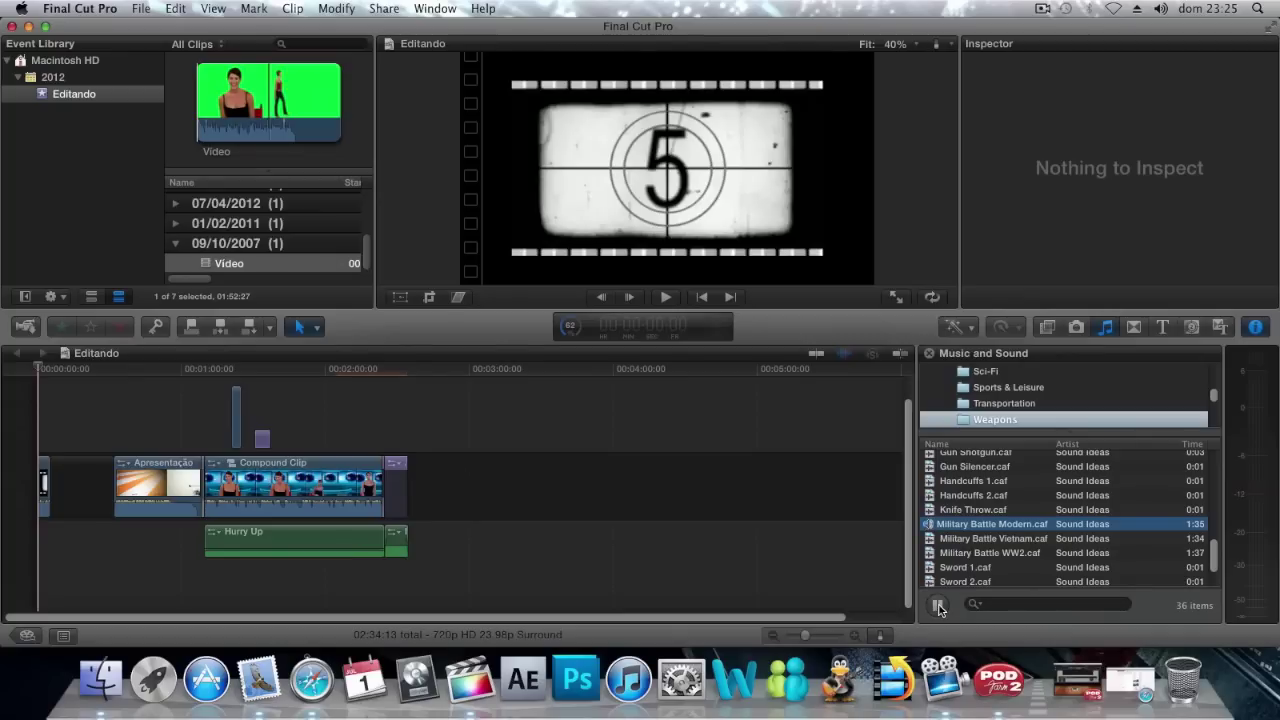
pyautogui.click(938, 606)
# Browse the Transportation, Sports & Leisure and Motions & Transitions folders, then collapse SoundIdeas, iTunes and Apple Loops
pyautogui.moveTo(1217, 571); pyautogui.dragTo(1217, 478)
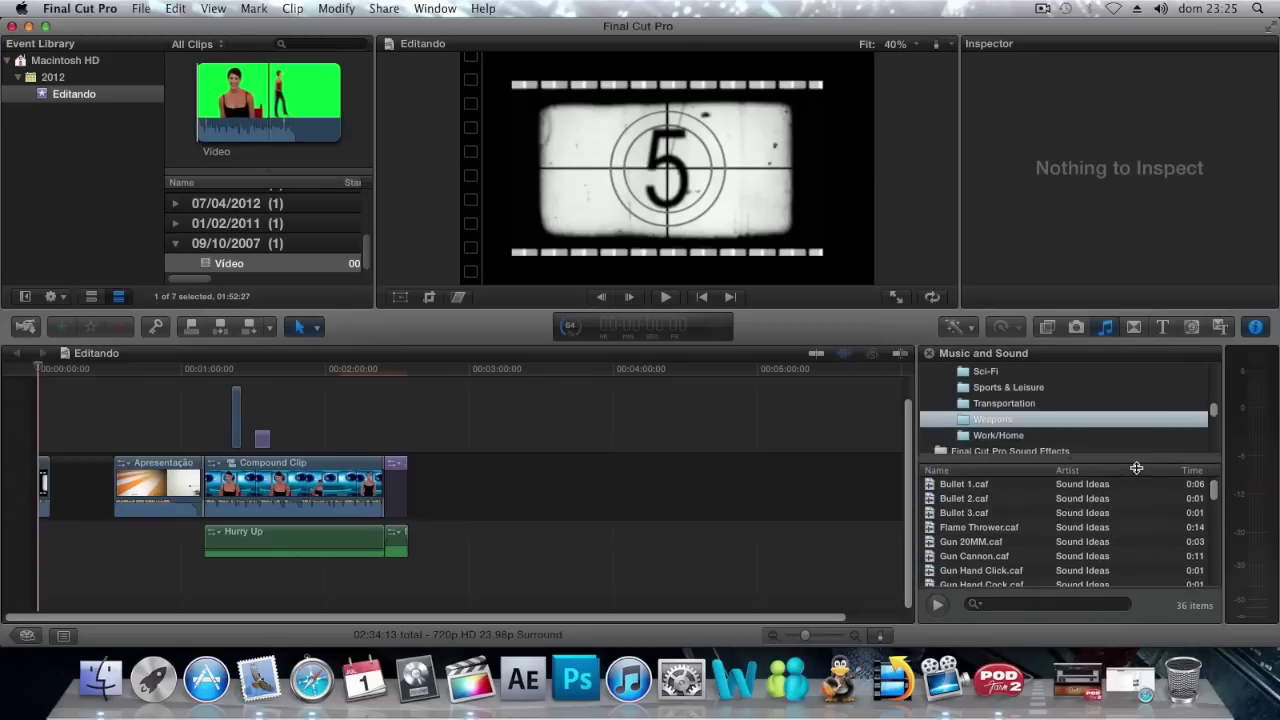
pyautogui.moveTo(1139, 432); pyautogui.dragTo(1139, 488)
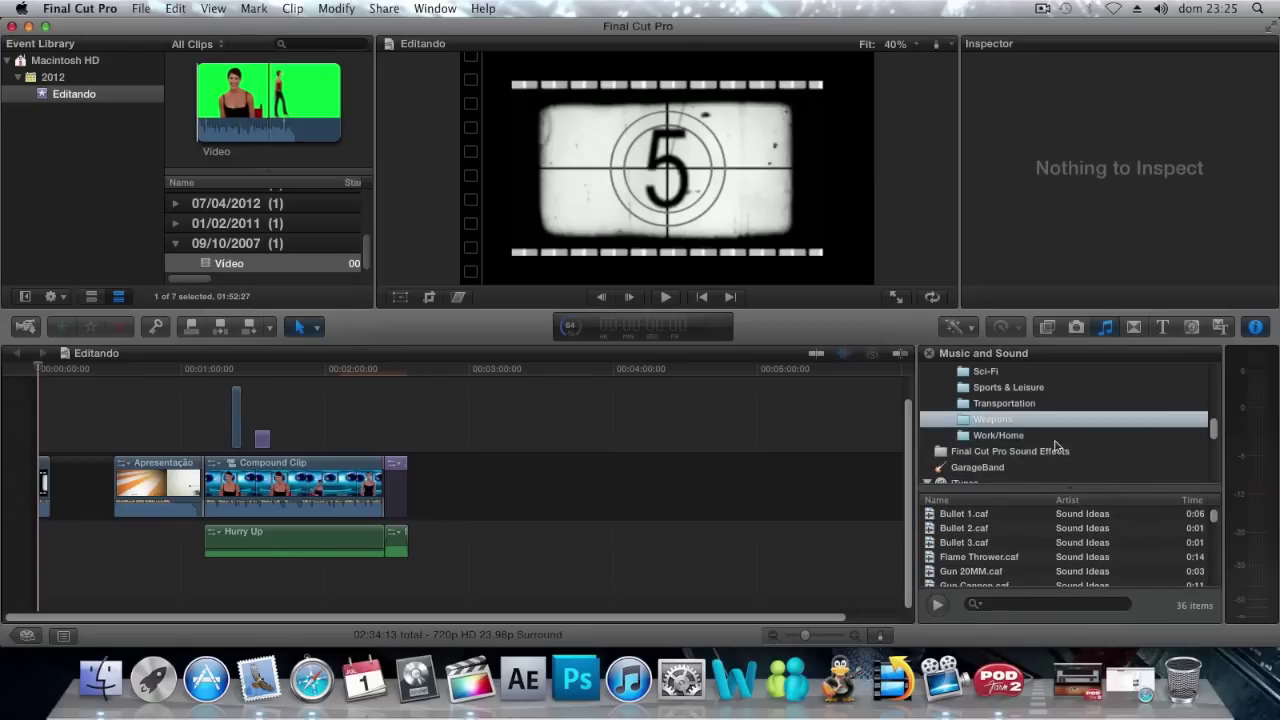
pyautogui.click(1004, 405)
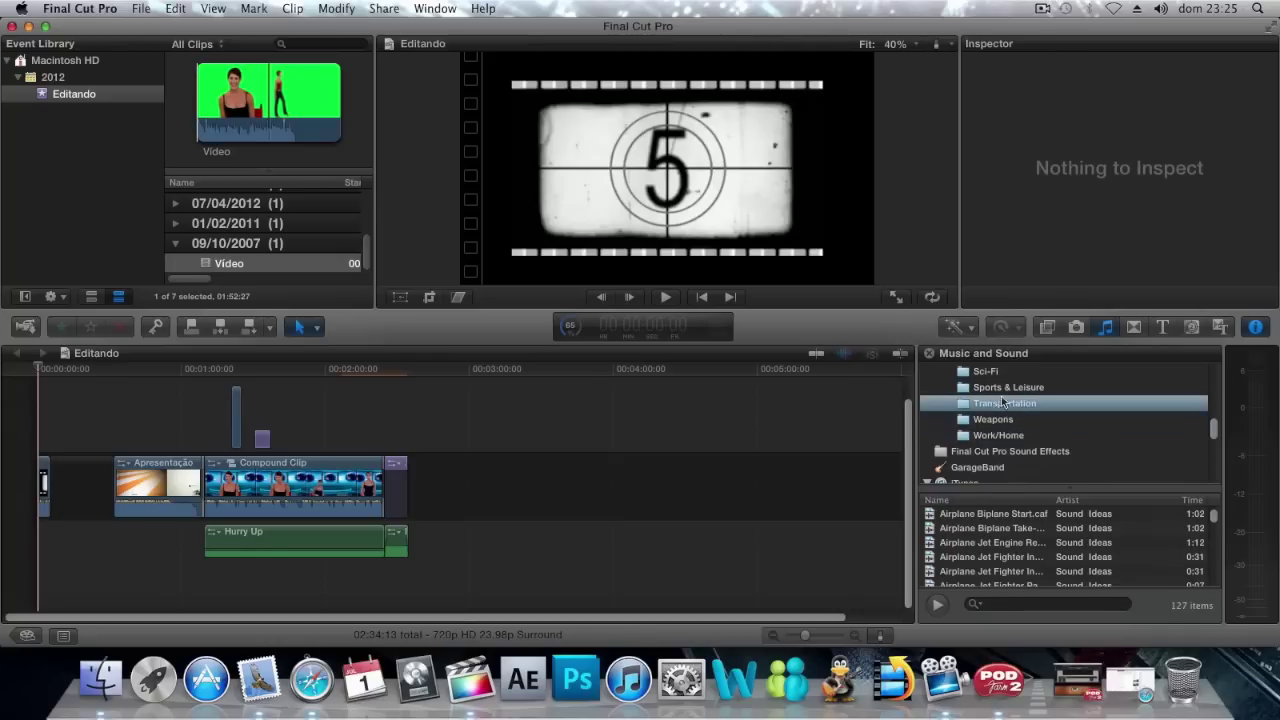
pyautogui.click(1000, 390)
pyautogui.scroll(3, 999, 400)
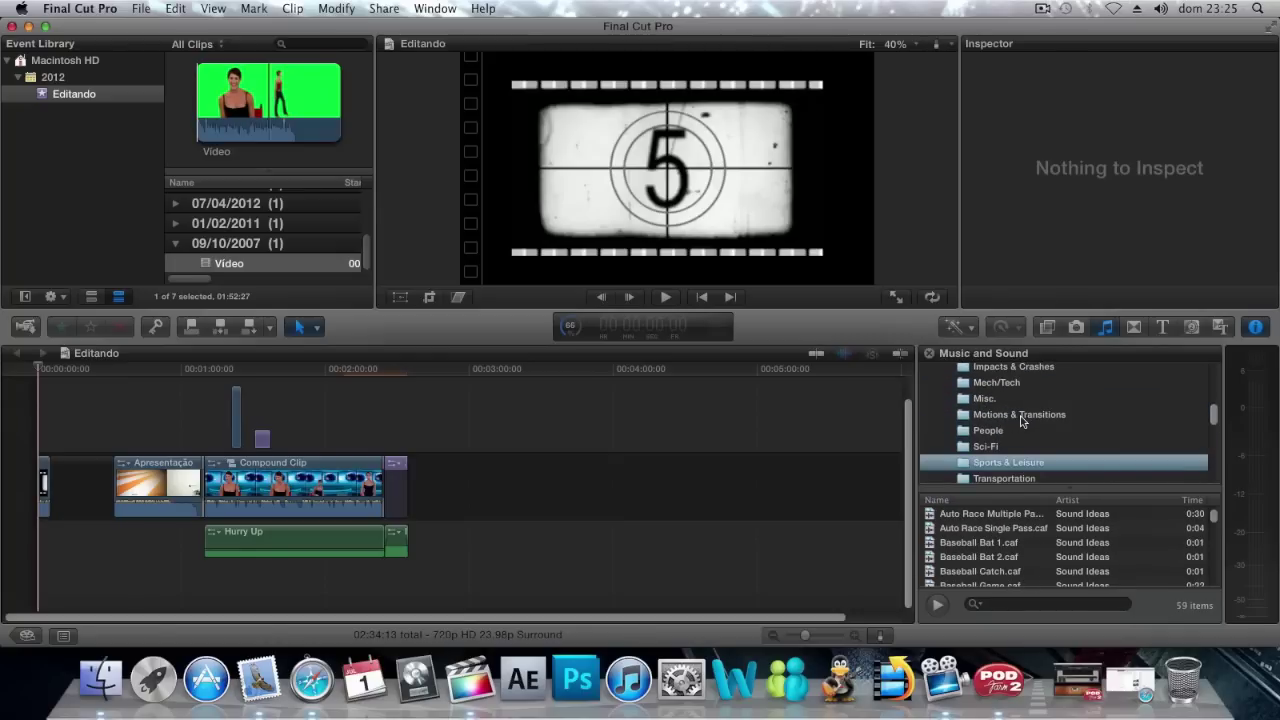
pyautogui.click(1020, 418)
pyautogui.scroll(5, 1025, 424)
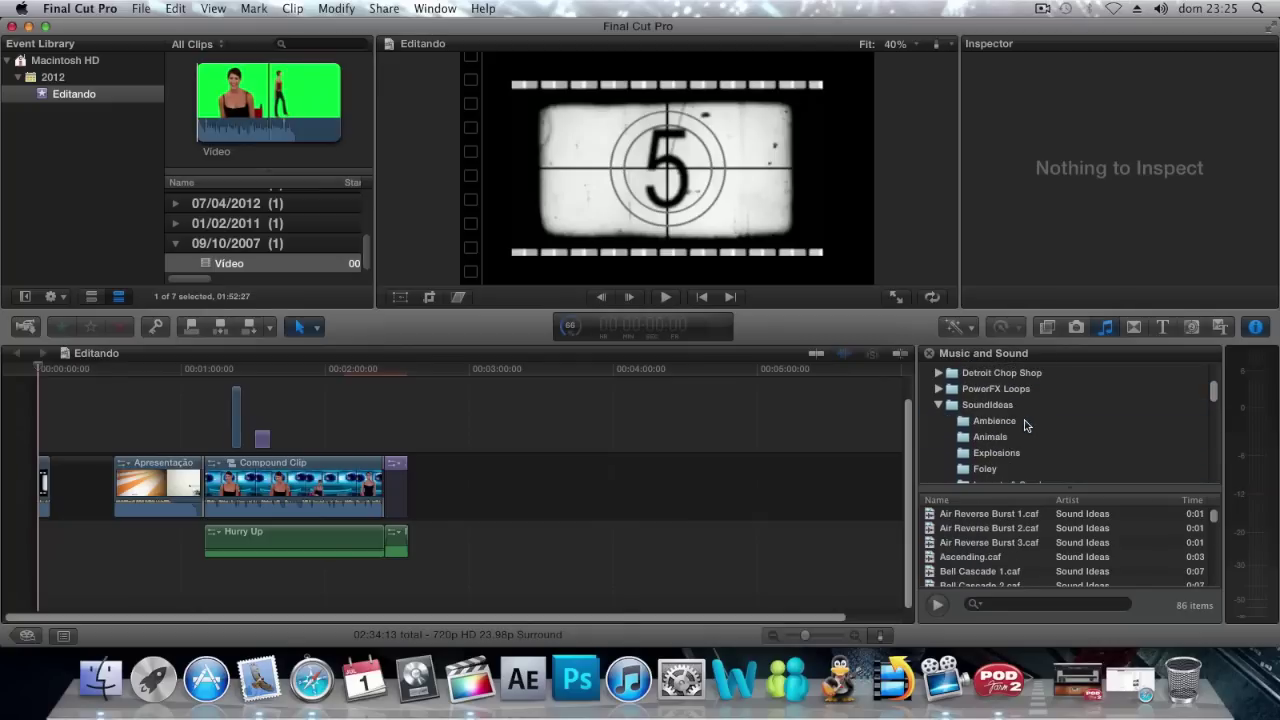
pyautogui.click(938, 404)
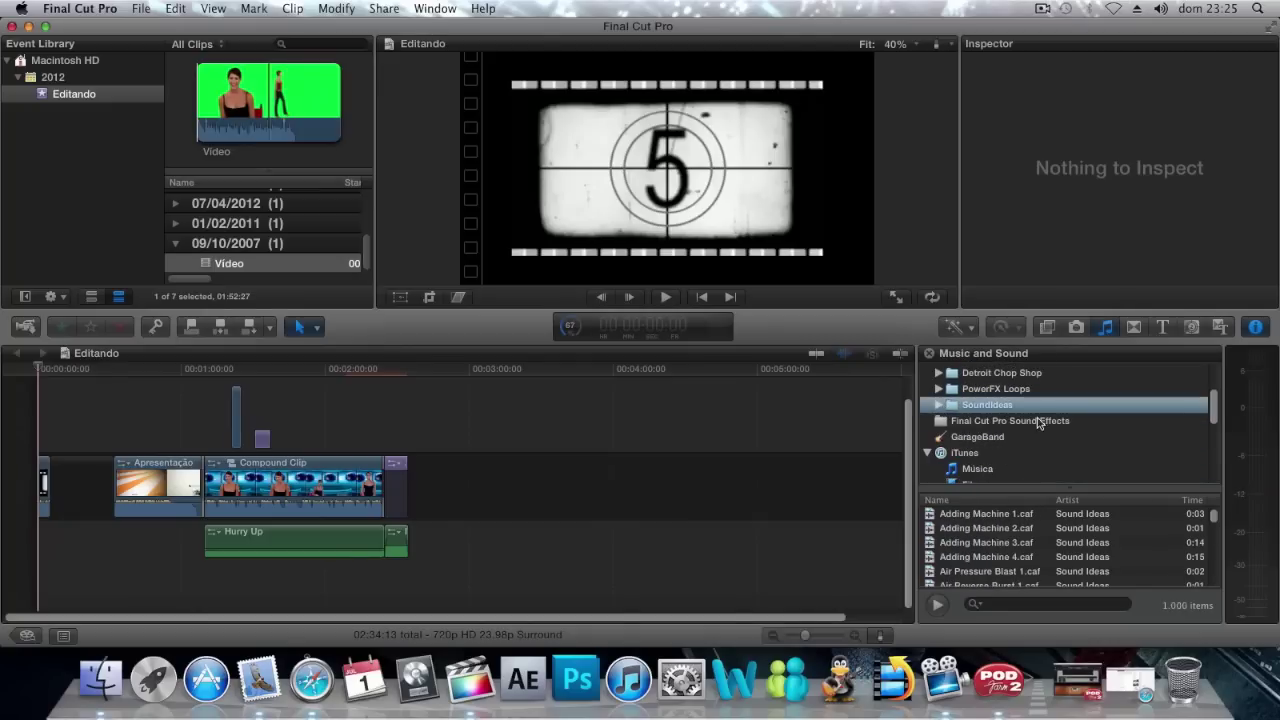
pyautogui.click(930, 454)
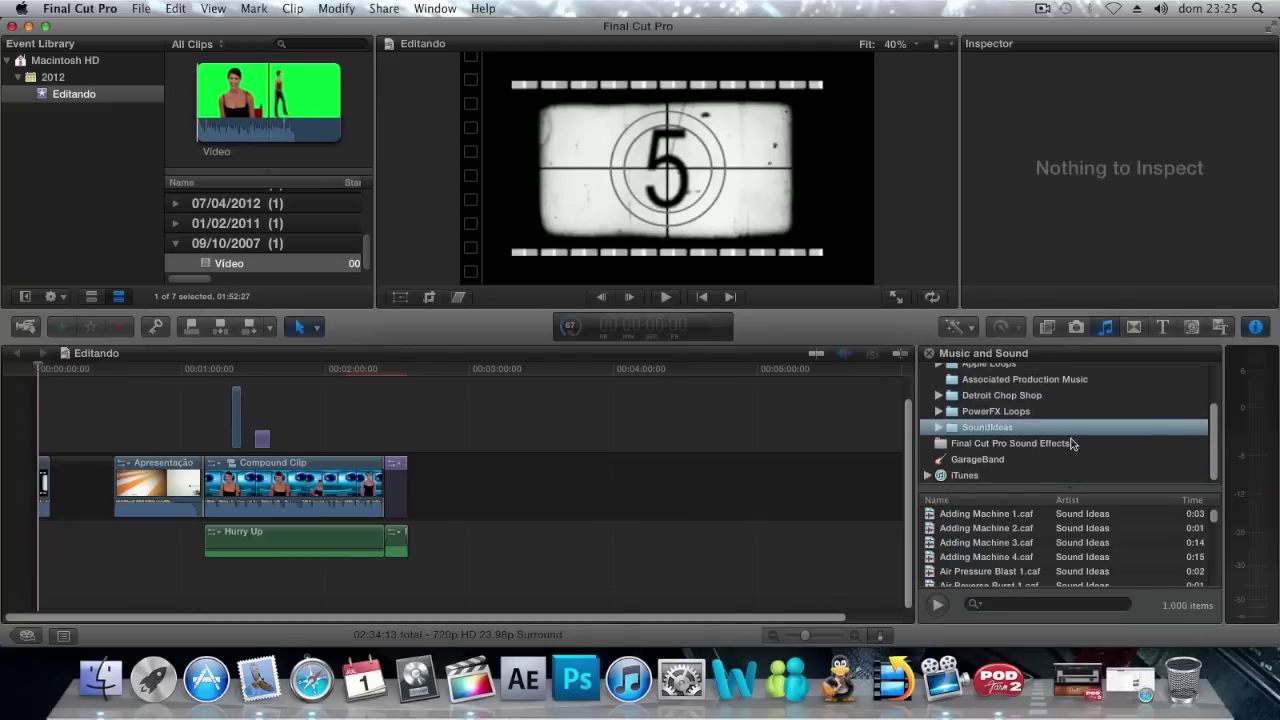
pyautogui.scroll(3, 1215, 447)
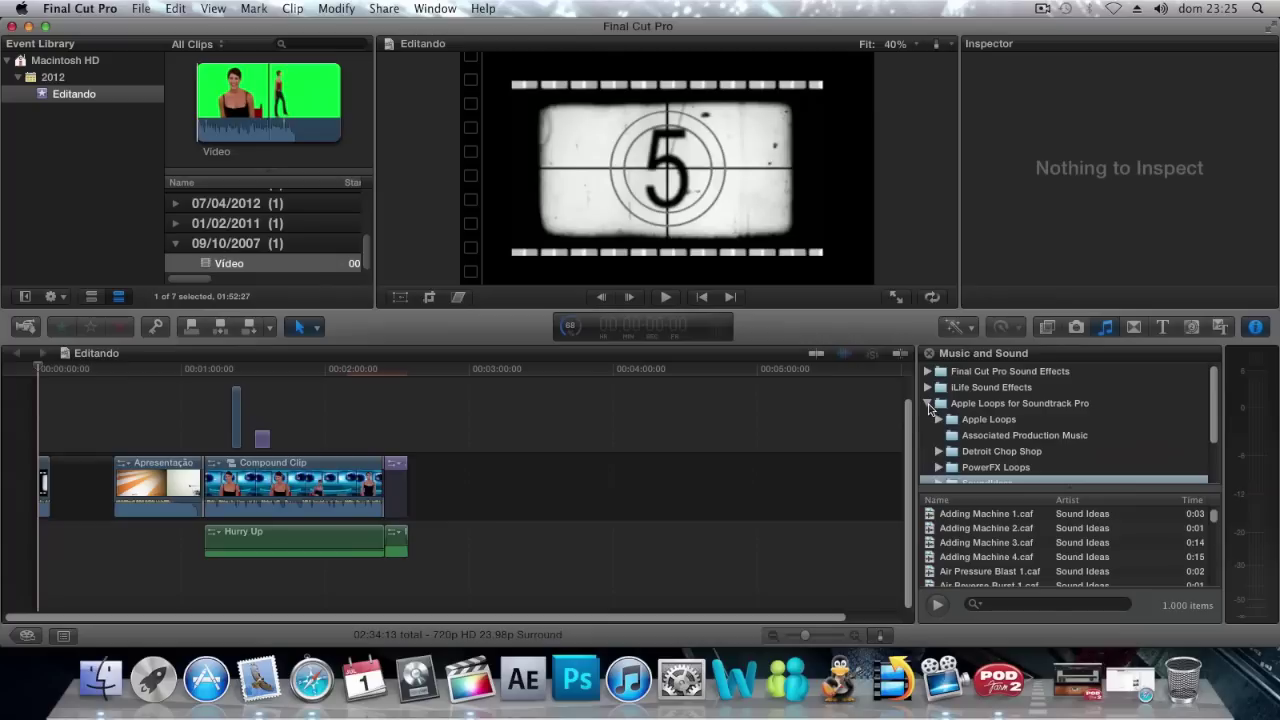
pyautogui.click(929, 404)
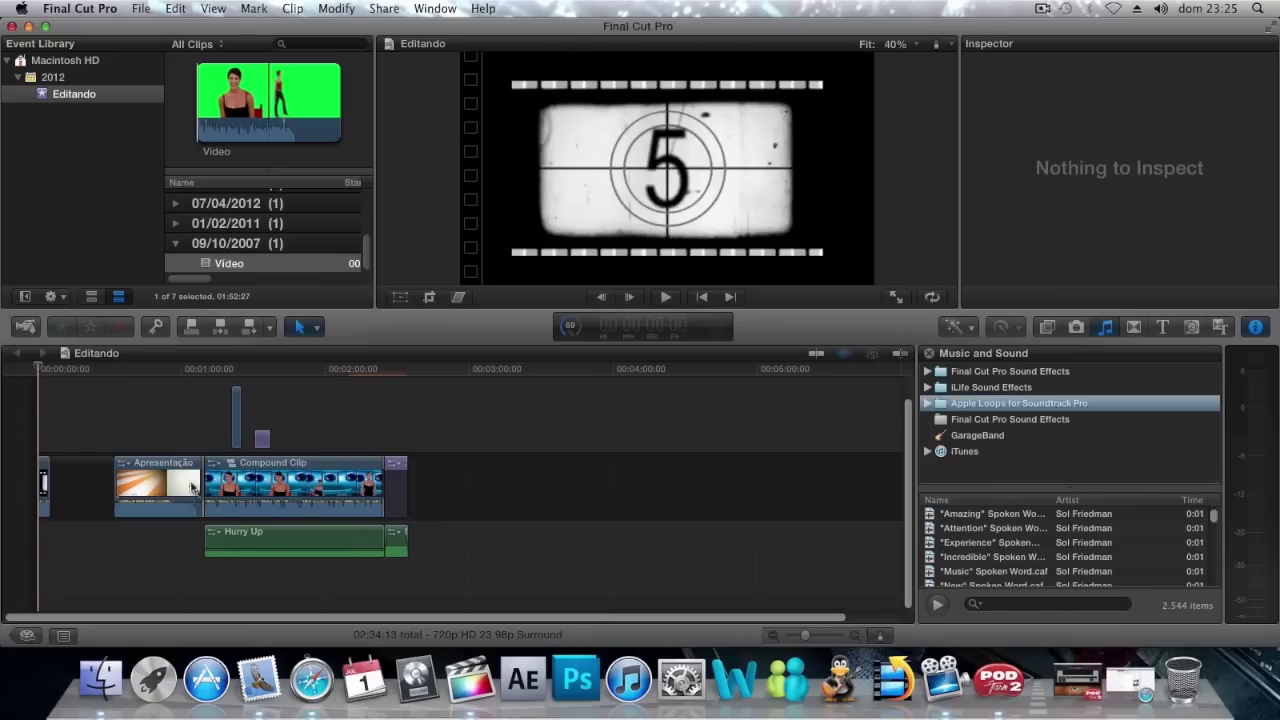
pyautogui.click(163, 550)
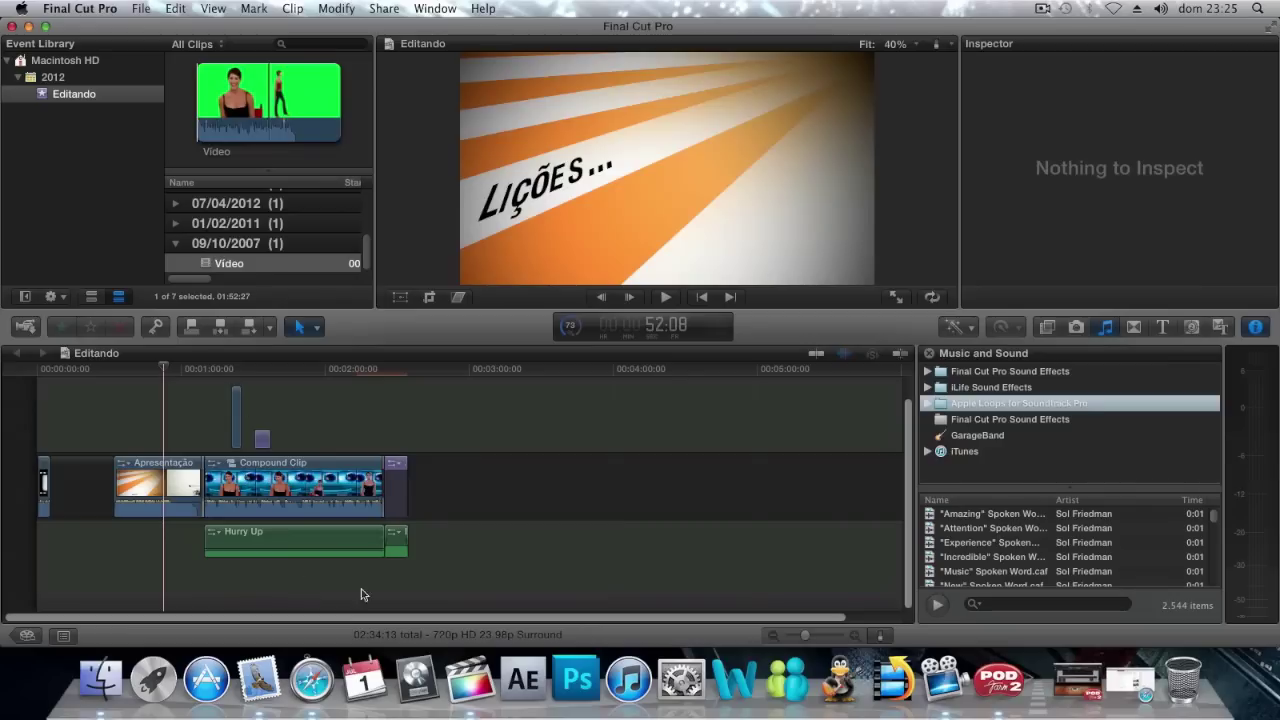
# Select every clip with Cmd+A, jump to the project start, and show the Share menu
pyautogui.moveTo(443, 585); pyautogui.dragTo(40, 376)
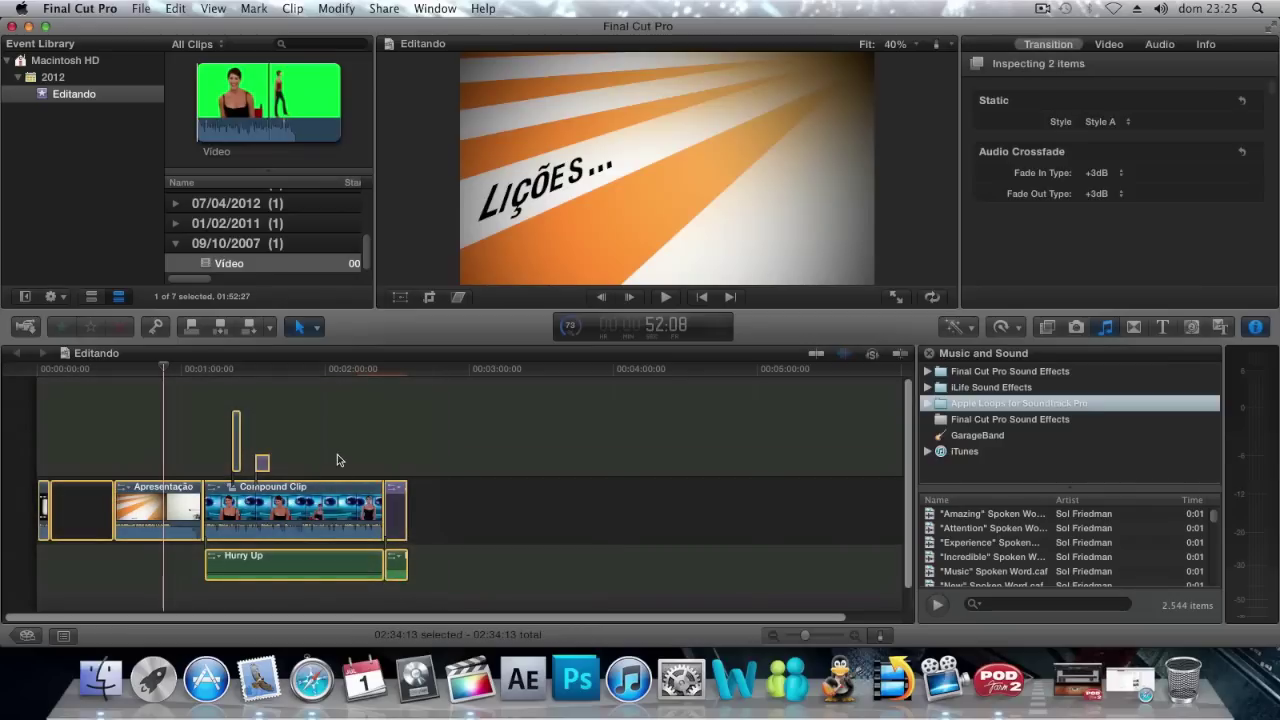
pyautogui.click(334, 457)
pyautogui.press('super+a')
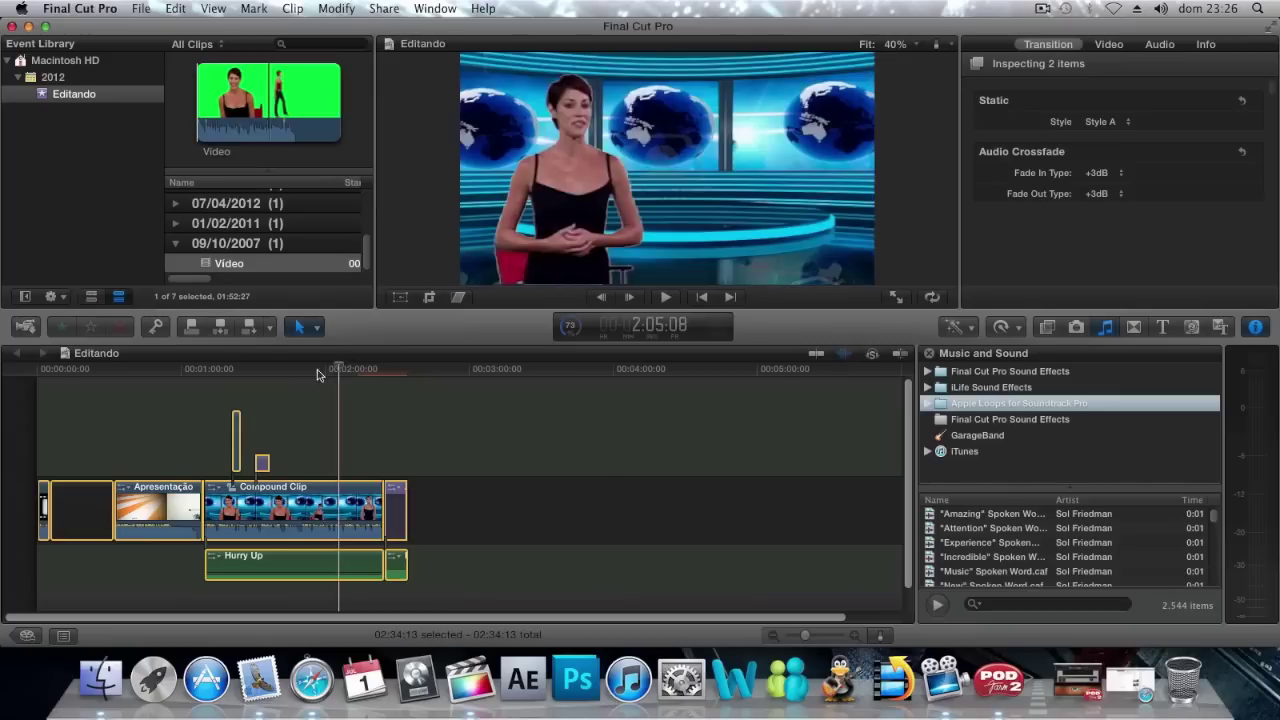
pyautogui.press('Home')
pyautogui.click(384, 9)
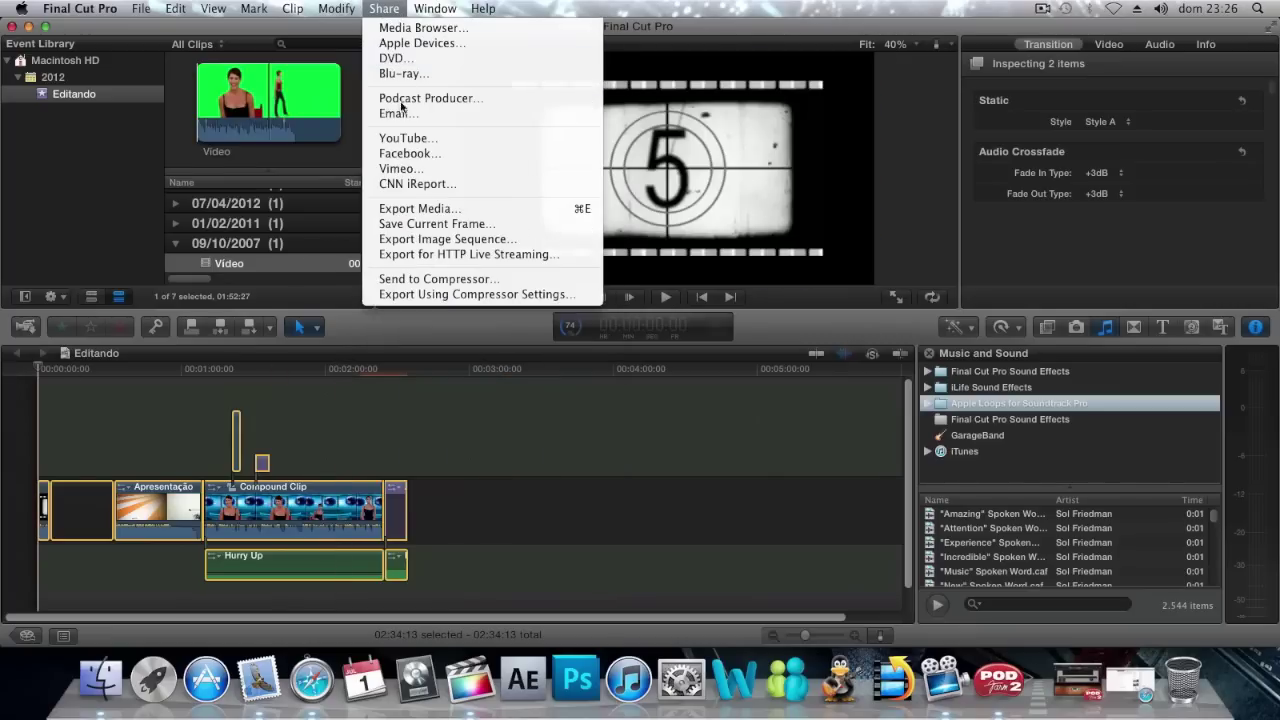
# Set up Export Media as Video and Audio up to the save step, then cancel
pyautogui.click(407, 209)
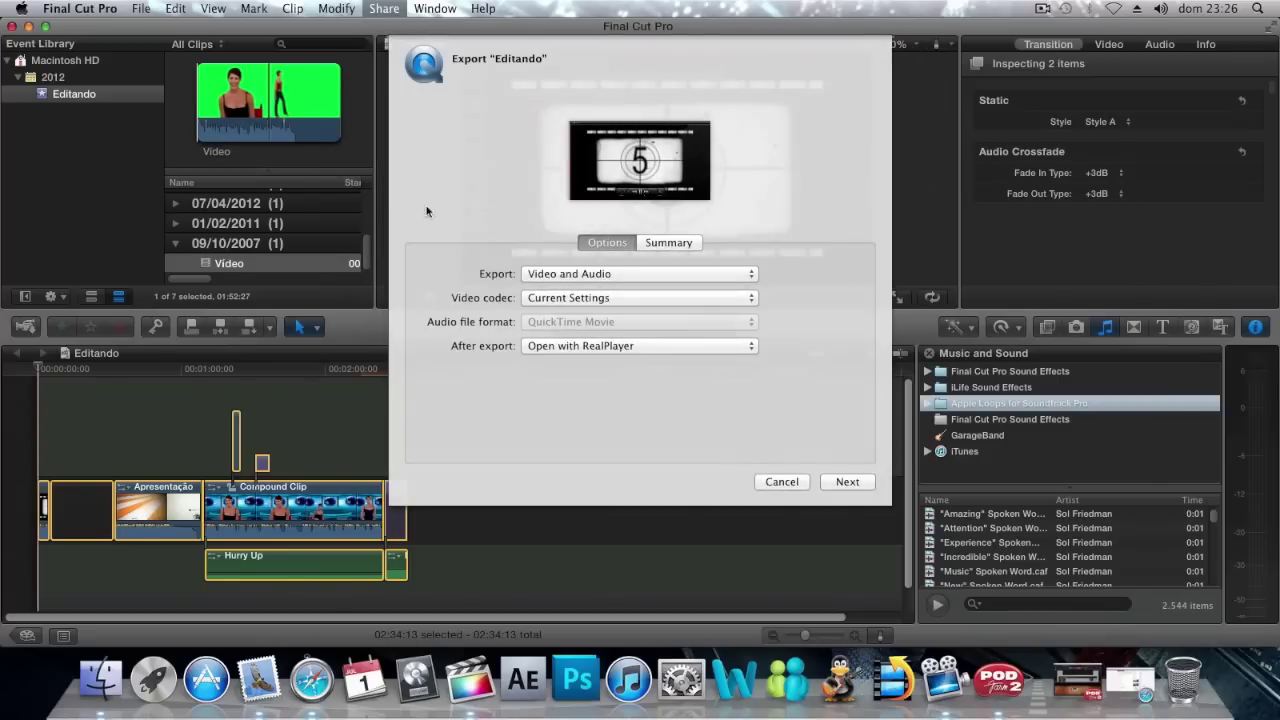
pyautogui.click(751, 276)
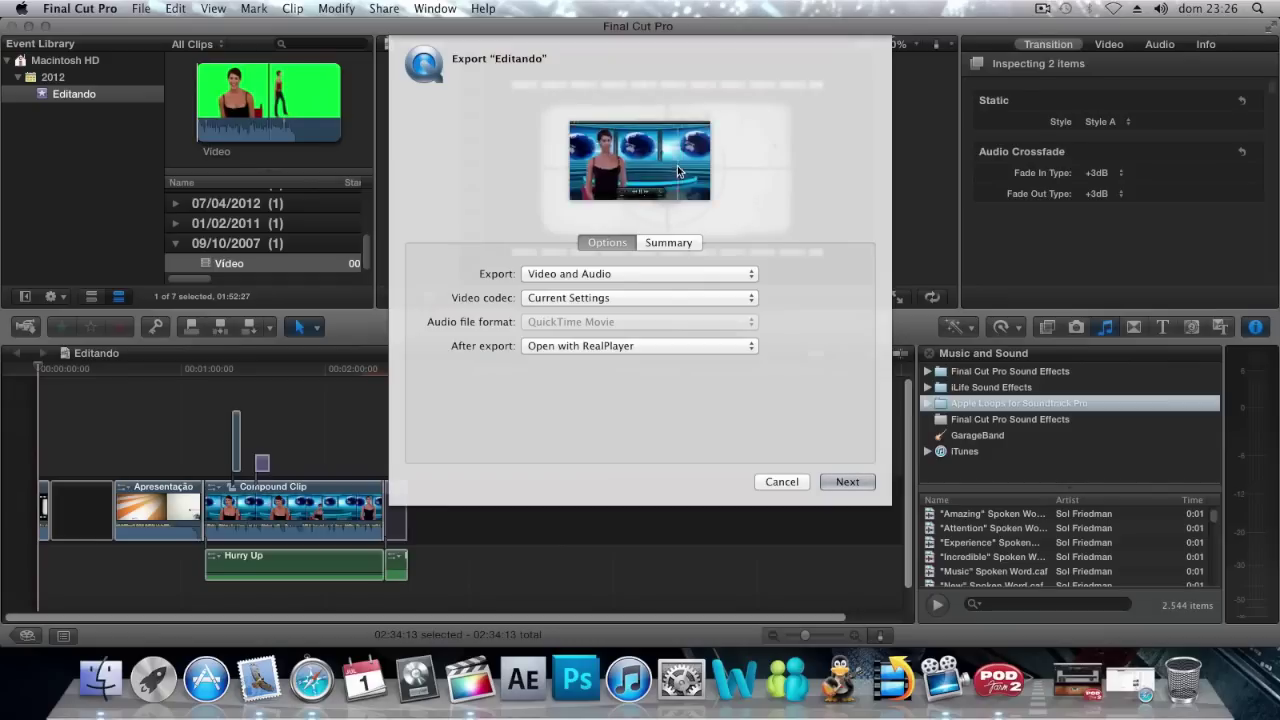
pyautogui.click(849, 482)
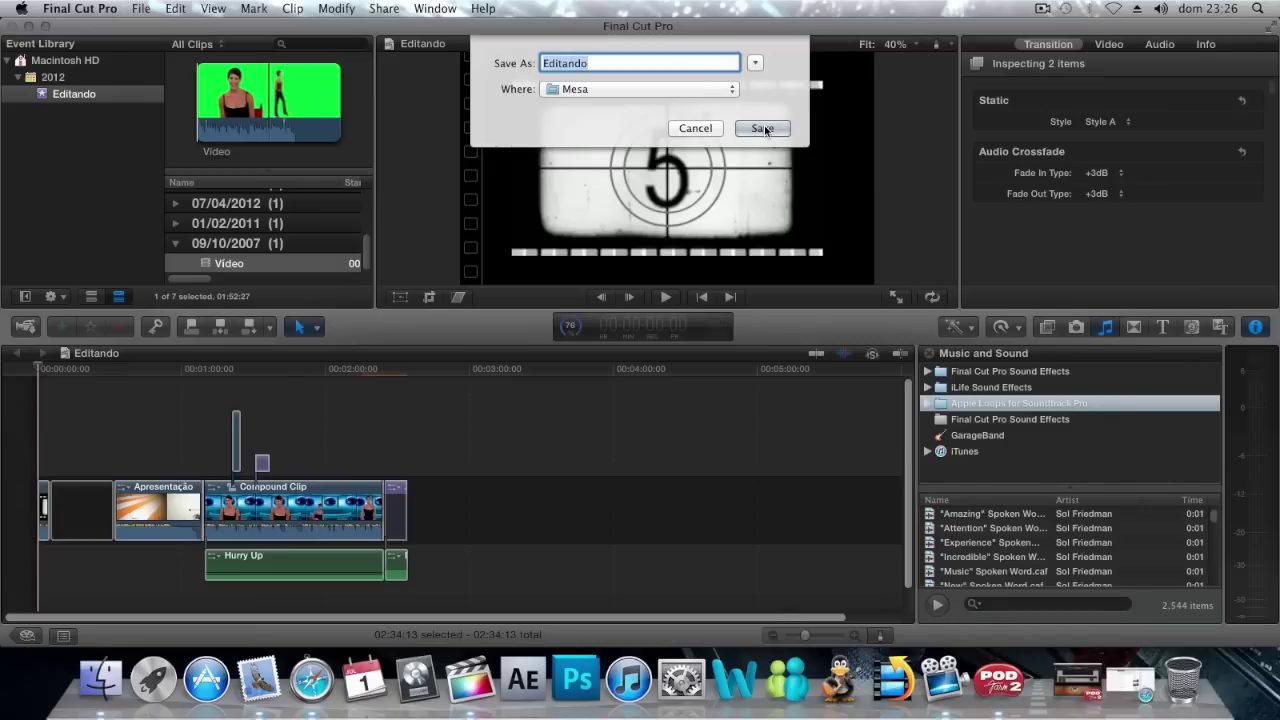
pyautogui.click(697, 130)
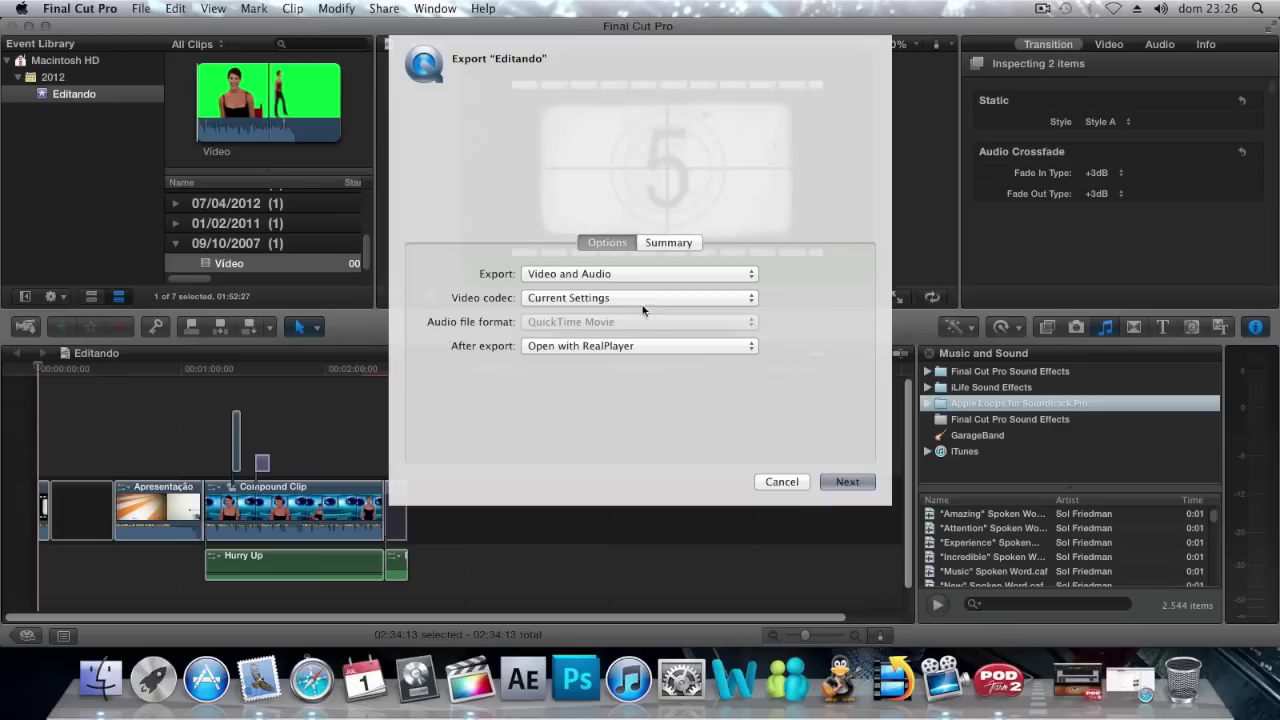
pyautogui.click(782, 482)
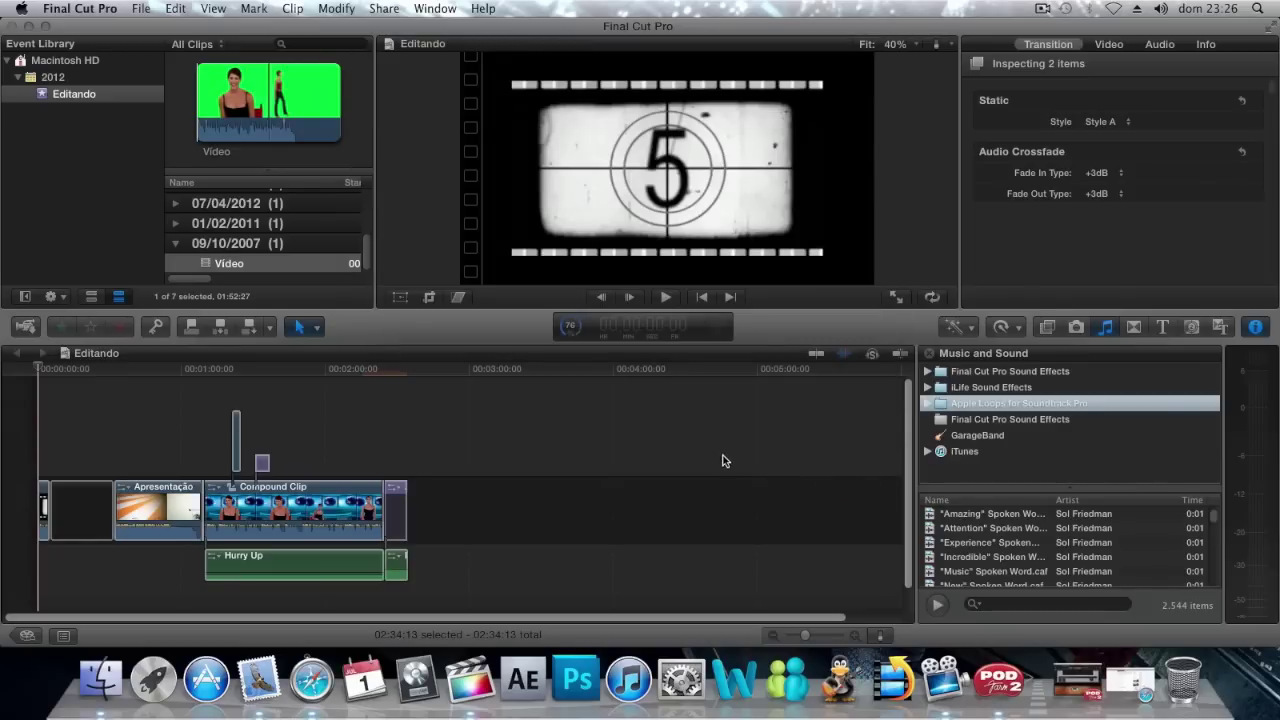
# Deselect the clips, scrub the ruler, and go back to the countdown leader at the start
pyautogui.click(377, 428)
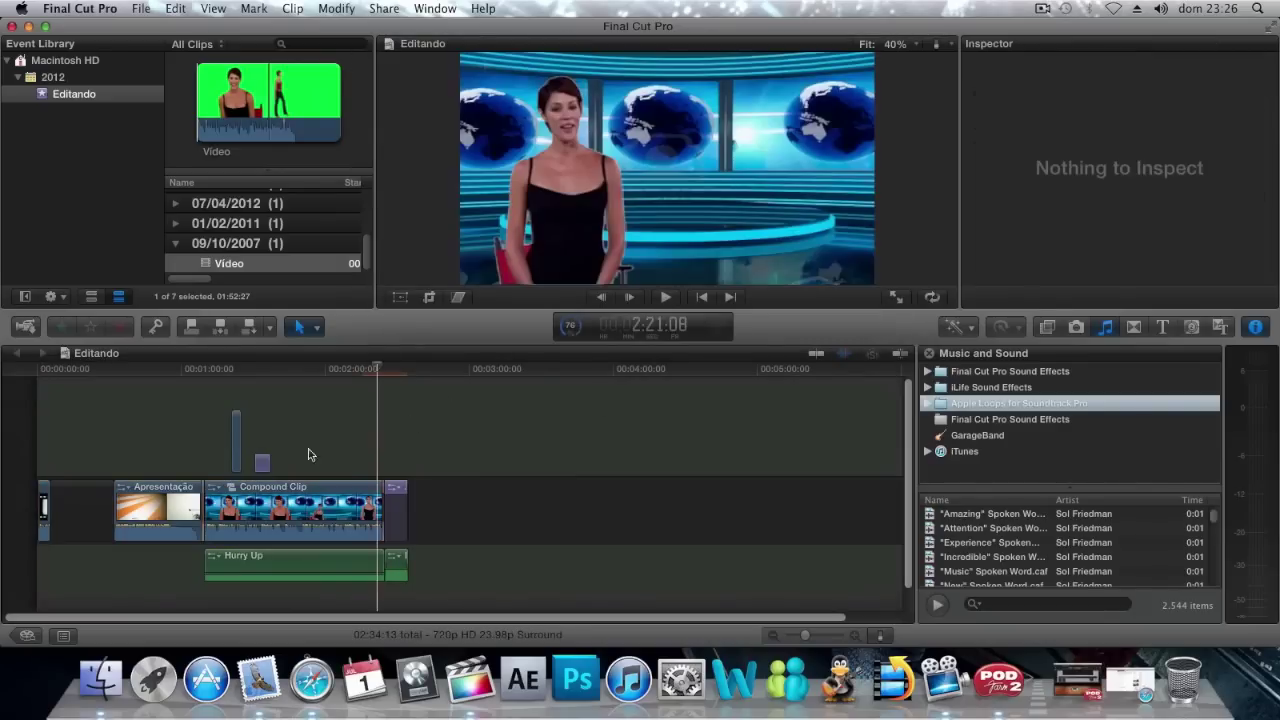
pyautogui.click(61, 440)
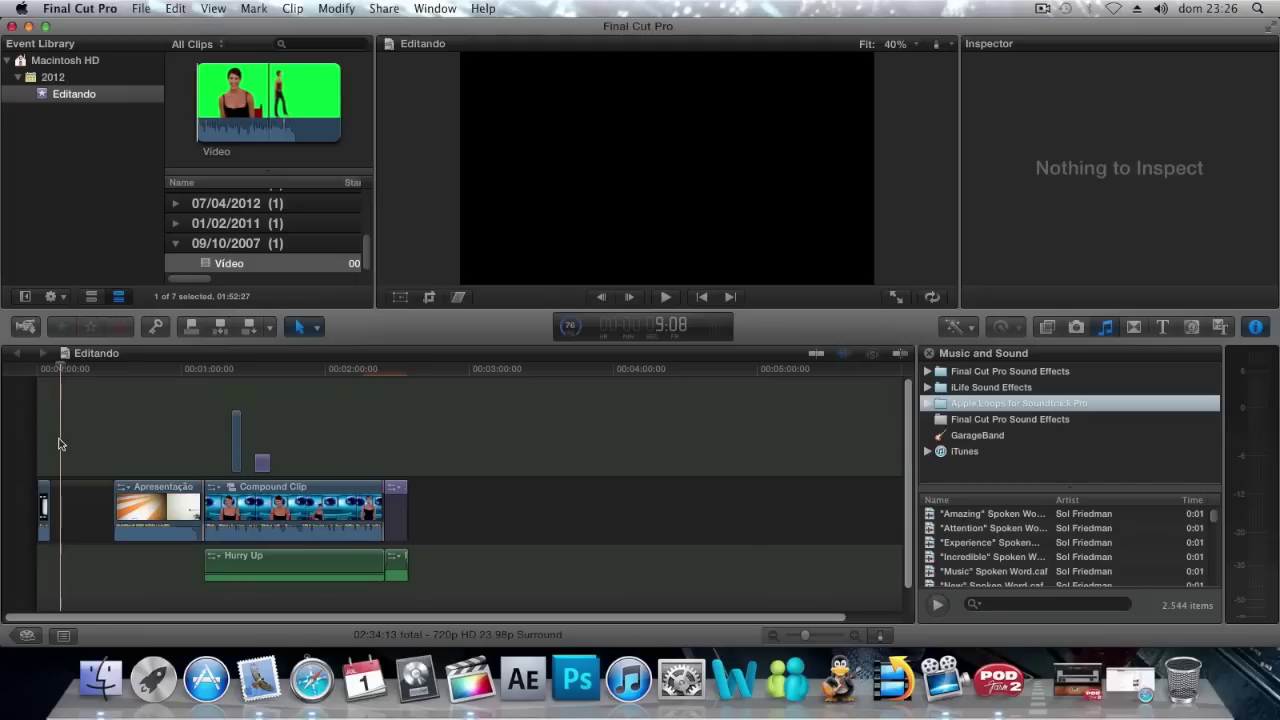
pyautogui.click(46, 416)
pyautogui.click(702, 297)
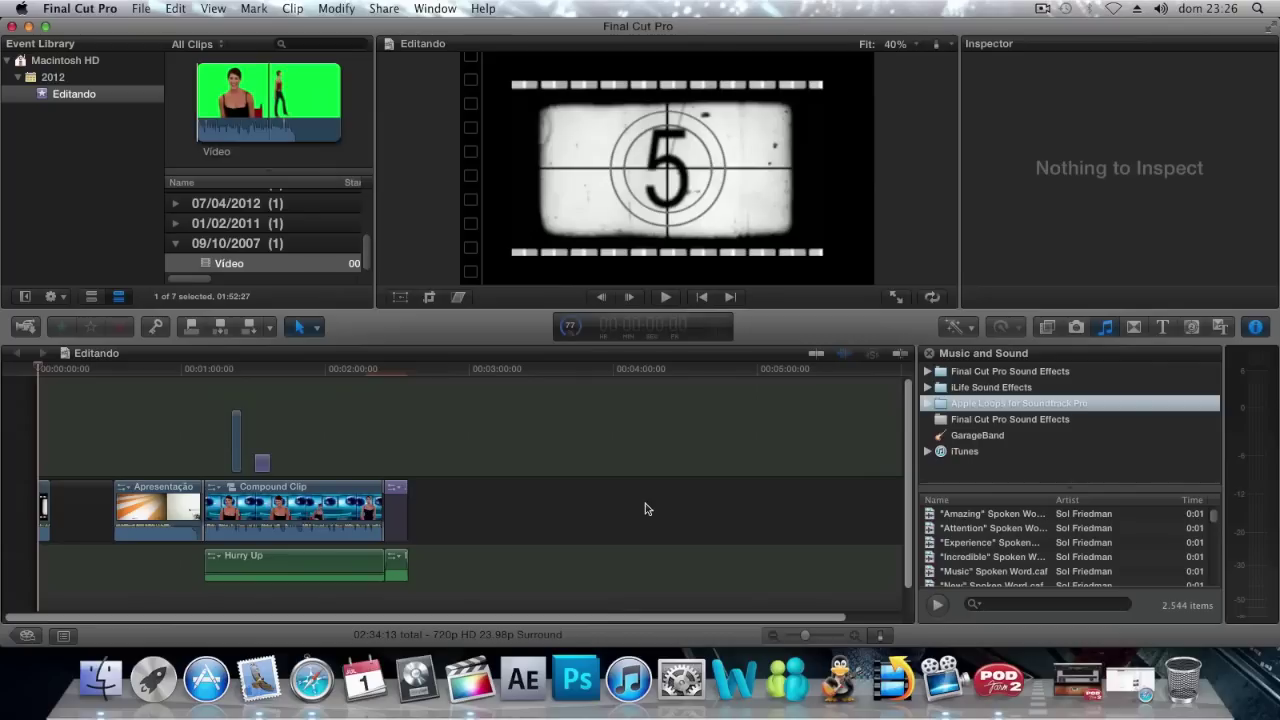